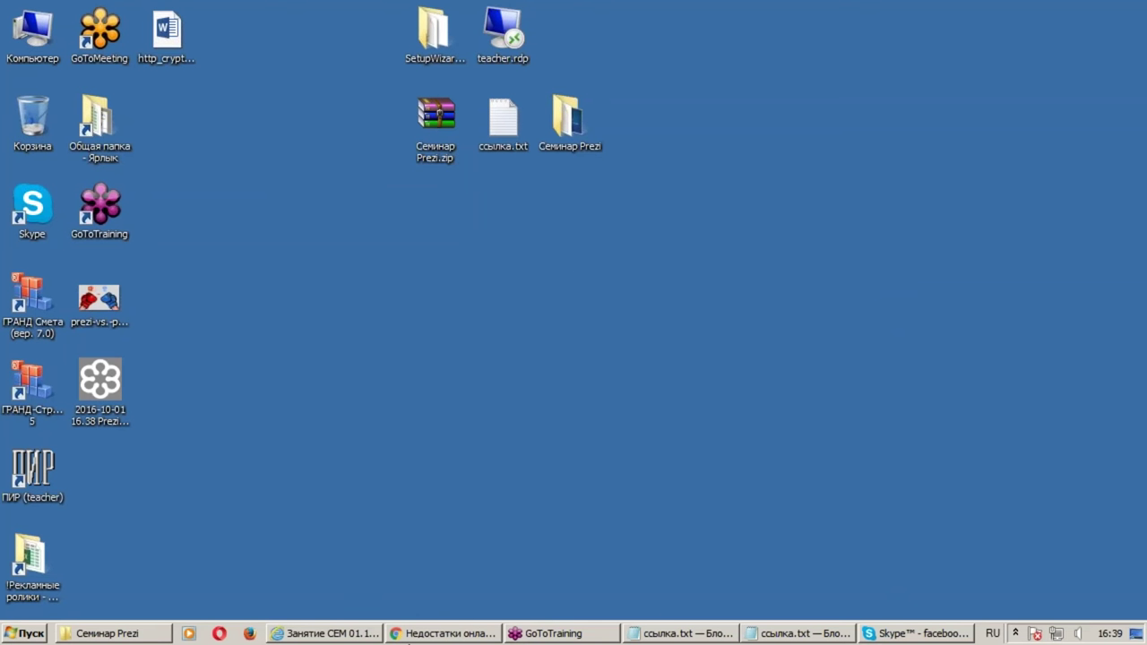
Open the 'Волшебство Prezi' .pptx from the Семинар Prezi folder and maximize PowerPoint
double_click(571, 127)
double_click(828, 205)
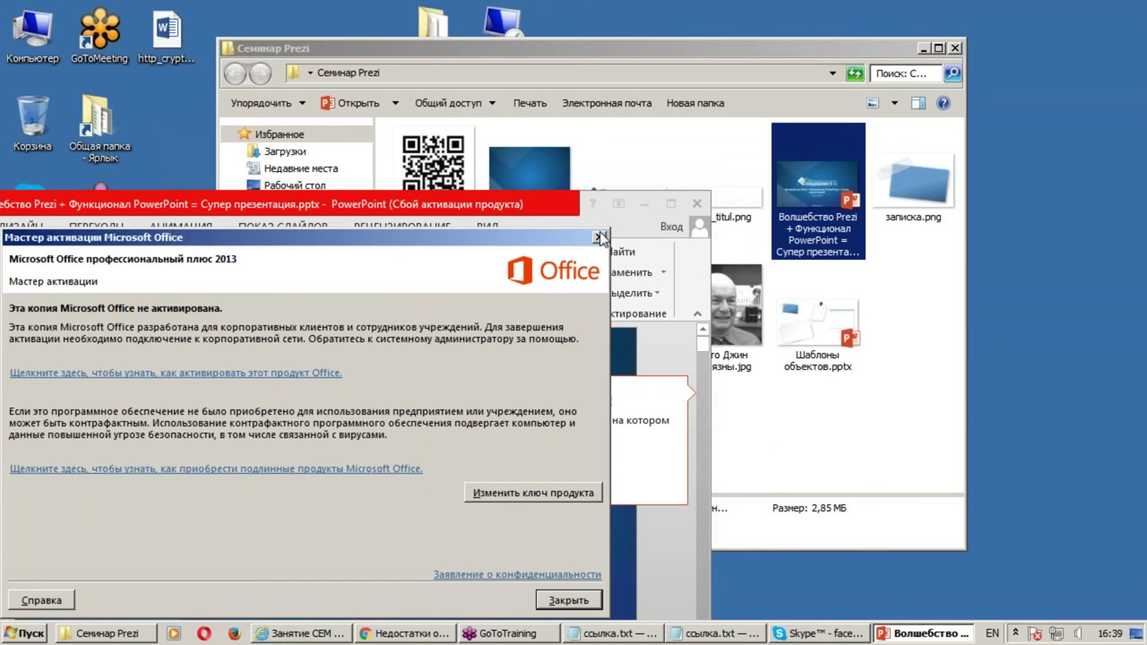
click(673, 207)
click(672, 206)
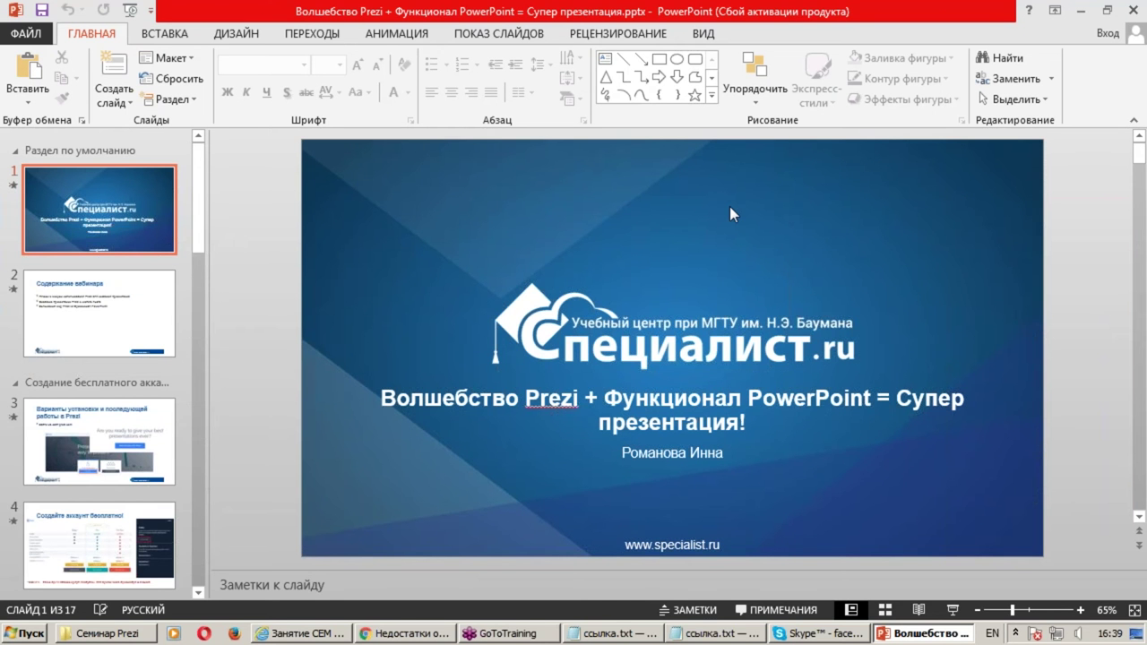
Start the slideshow from slide 1 and step through to the Содержание вебинара agenda slide
key(F5)
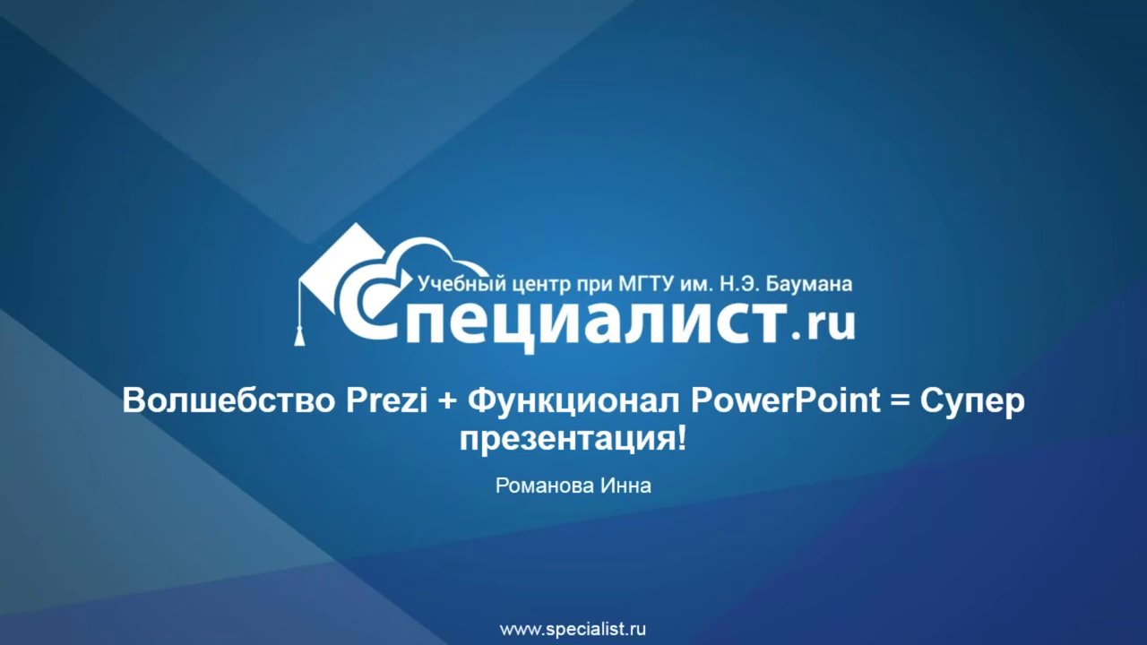
click(504, 189)
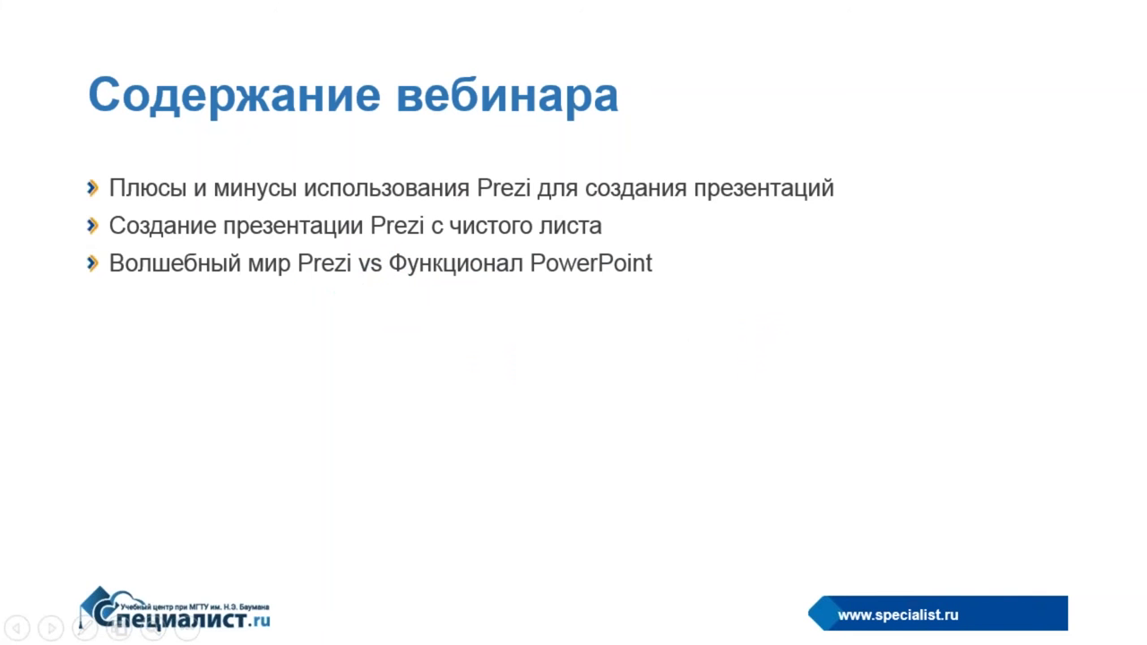
key(Left)
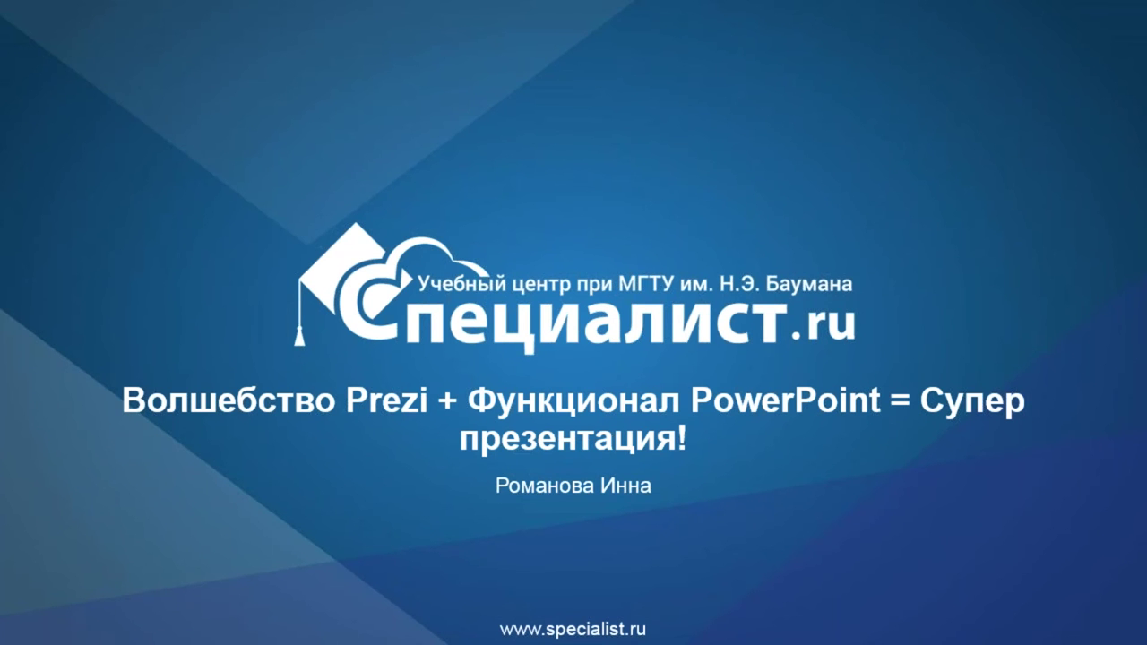
key(Right)
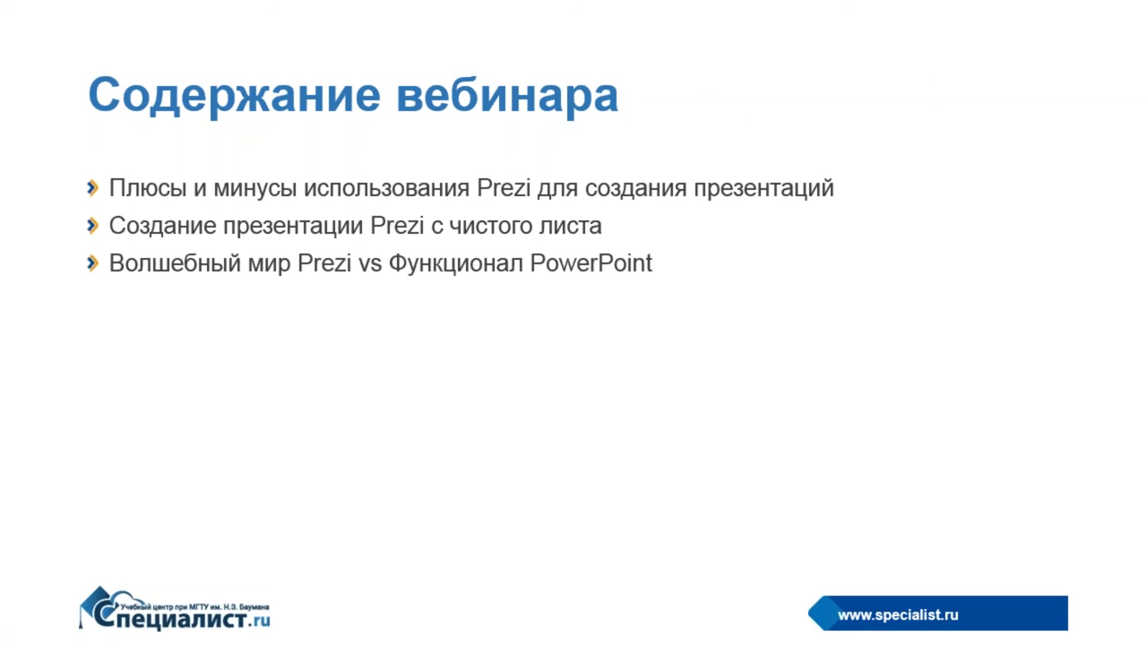
Advance the slideshow to the 'Варианты установки и последующей работы в Prezi' slide
click(781, 313)
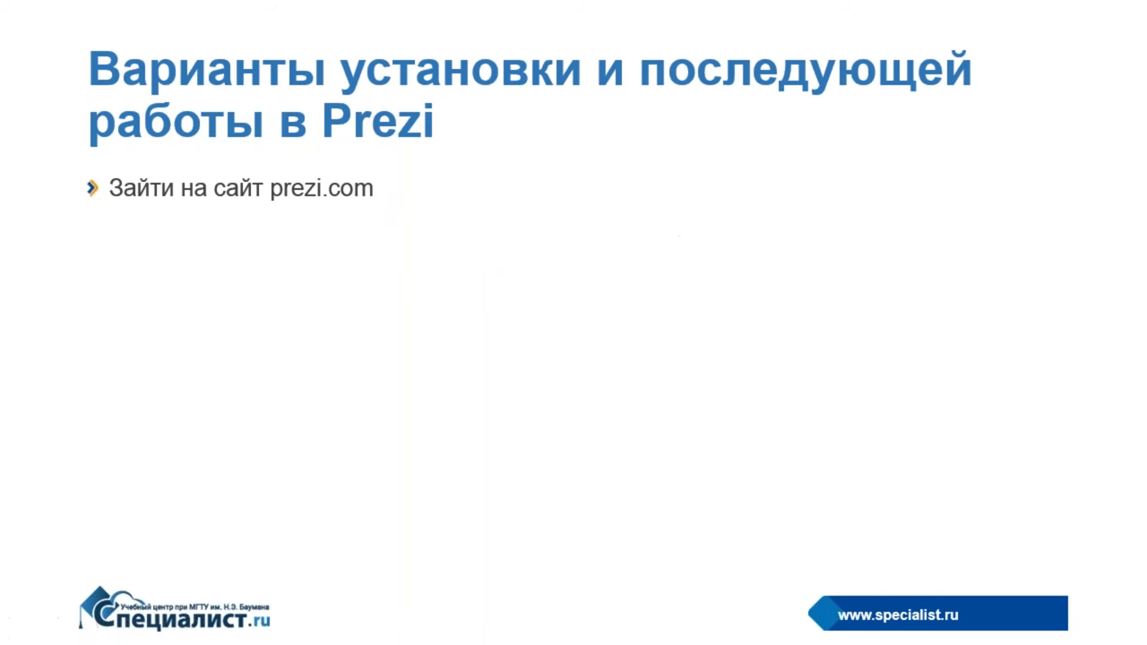
Reveal the prezi.com home page screenshot beneath the 'Зайти на сайт prezi.com' bullet
key(Right)
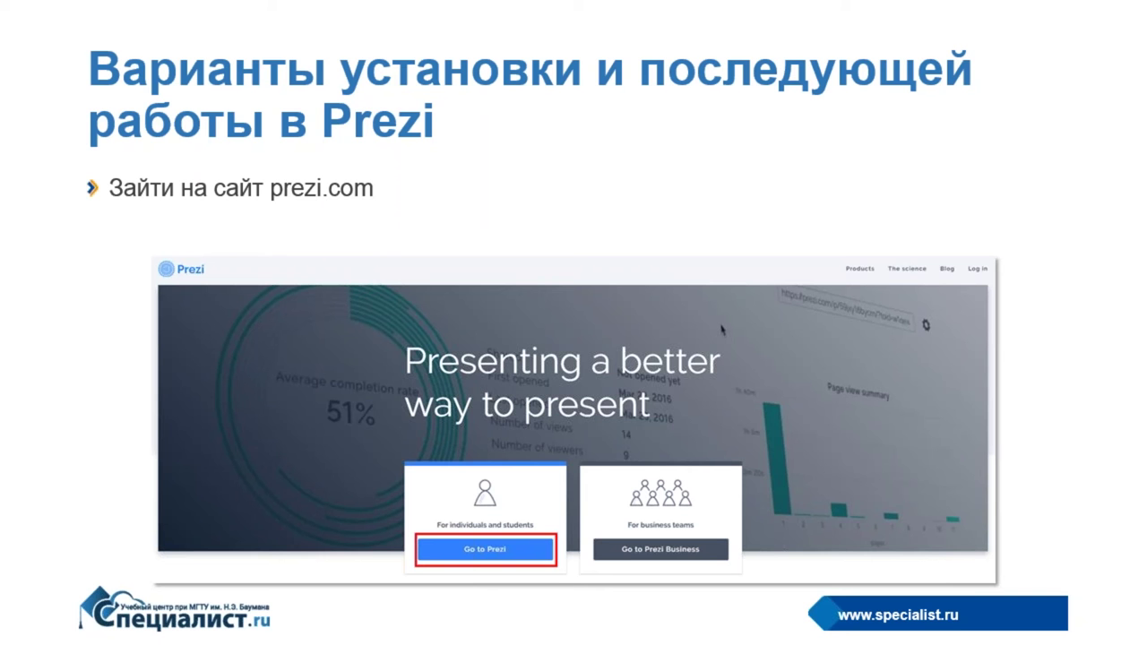
mouse_move(722, 330)
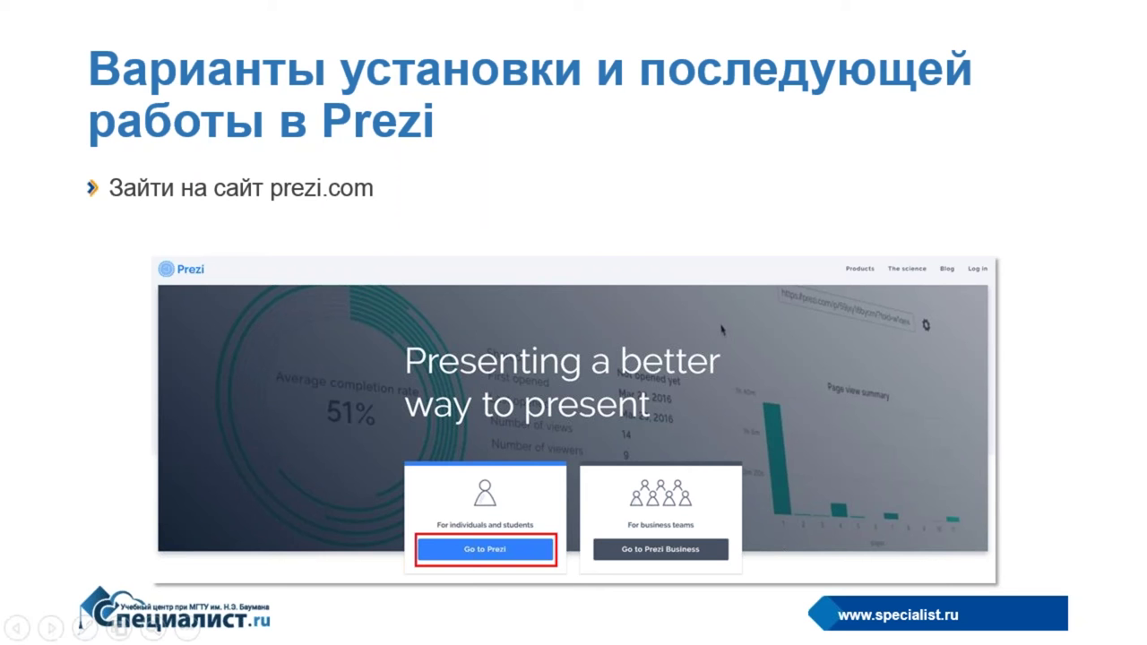
Reveal the 'Are you ready to give your best presentations ever?' Prezi screenshot on the right
click(1073, 242)
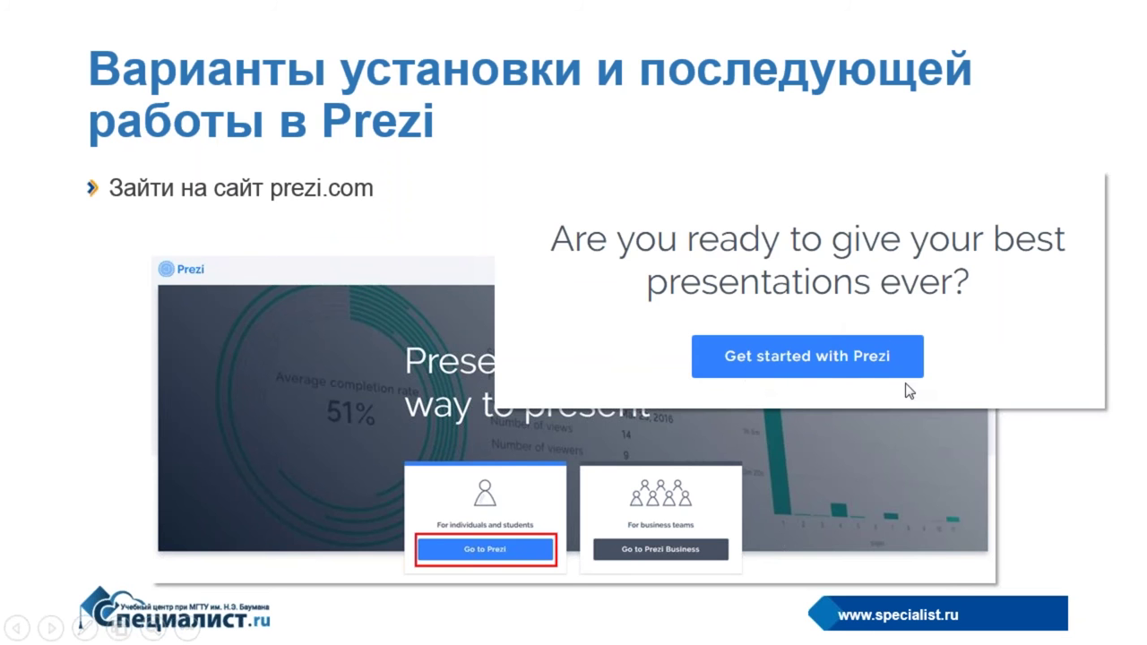
Advance to the 'Создайте аккаунт бесплатно!' slide with Prezi's plan comparison table
click(880, 348)
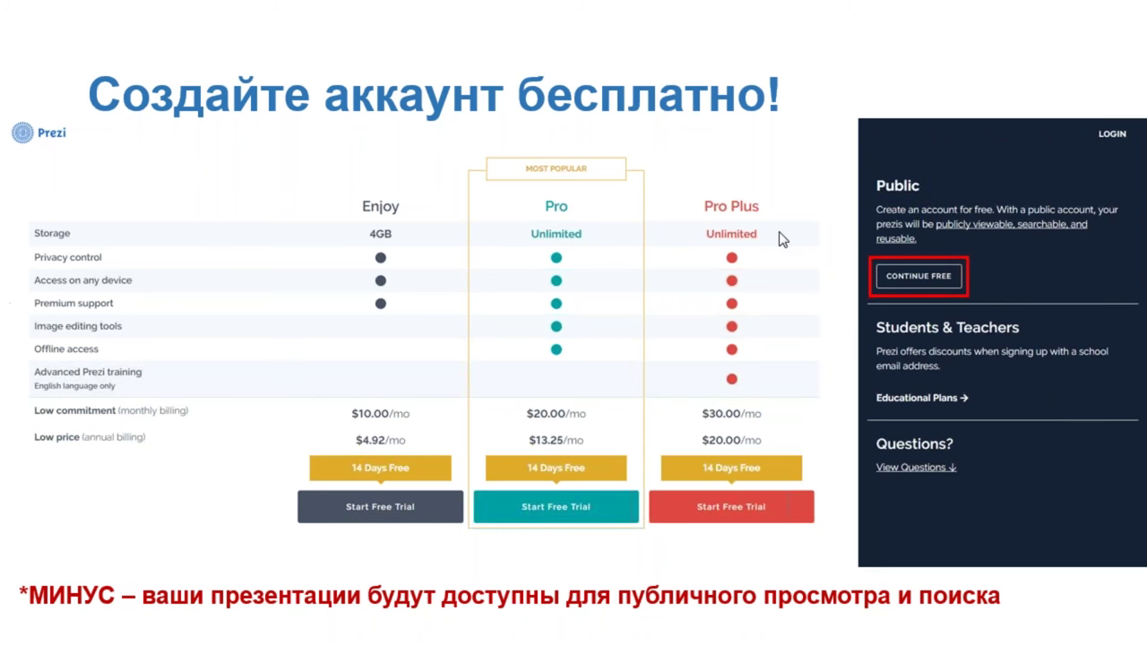
Advance past the pricing slide to the Prezi 'Welcome!' account-setup slide
click(834, 334)
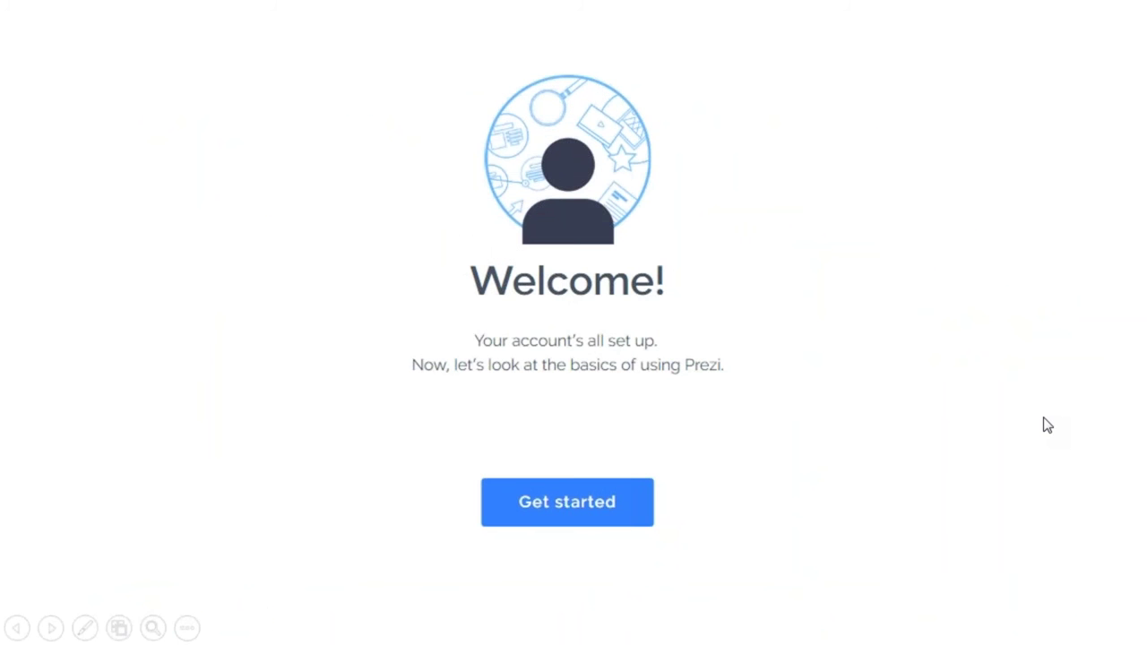
Exit the slide show, returning to editing view on slide 6 of 17
key(Escape)
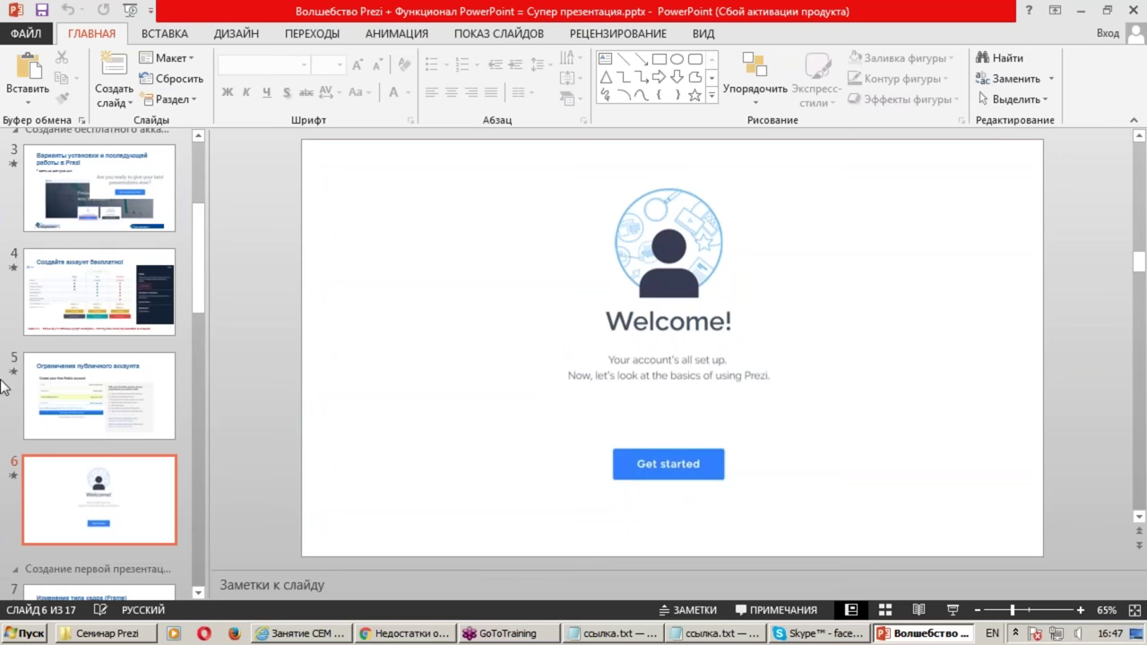
Select slide 4, the free-account pricing slide, then minimize PowerPoint to the desktop
scroll(78, 492, up, 5)
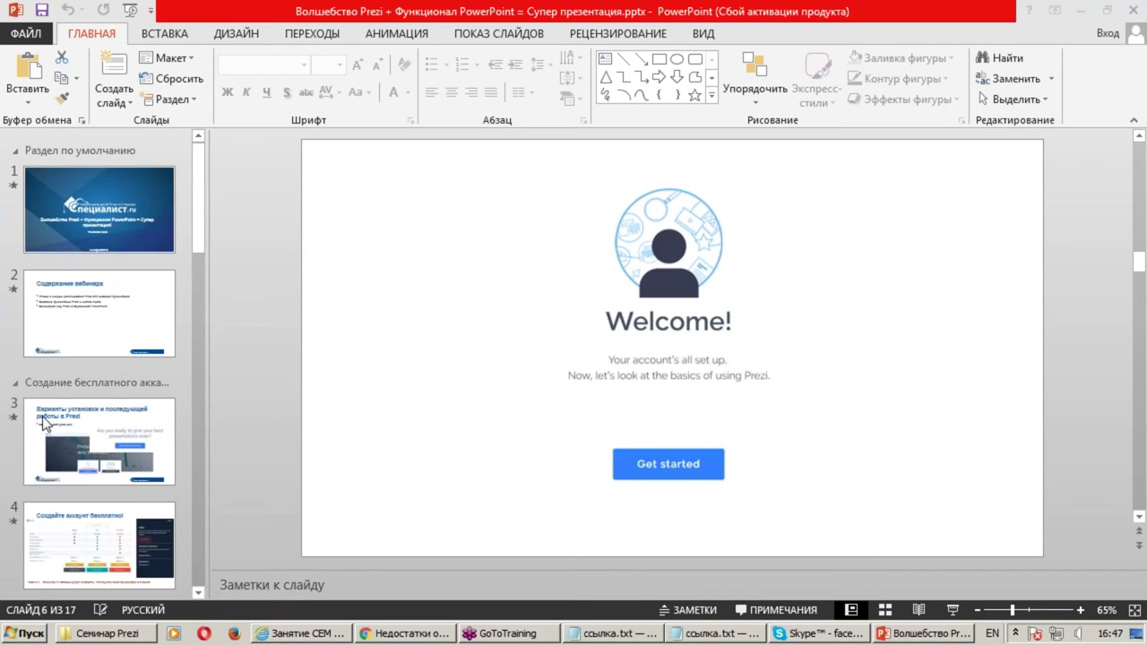
click(97, 560)
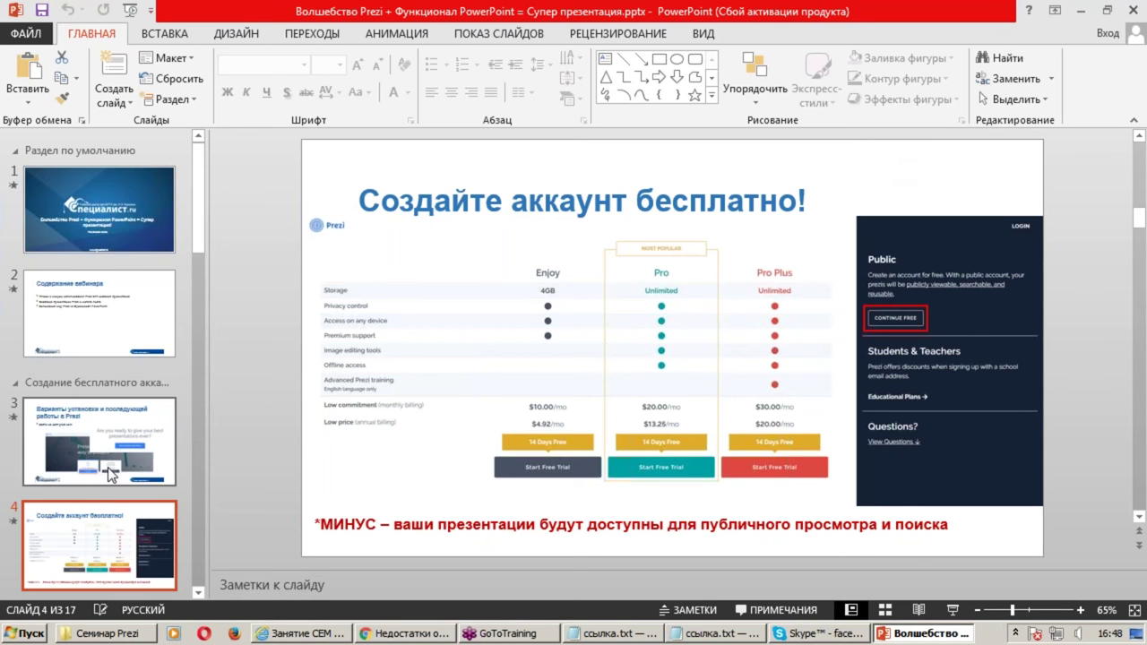
scroll(91, 538, down, 2)
scroll(92, 552, down, 2)
scroll(92, 551, down, 2)
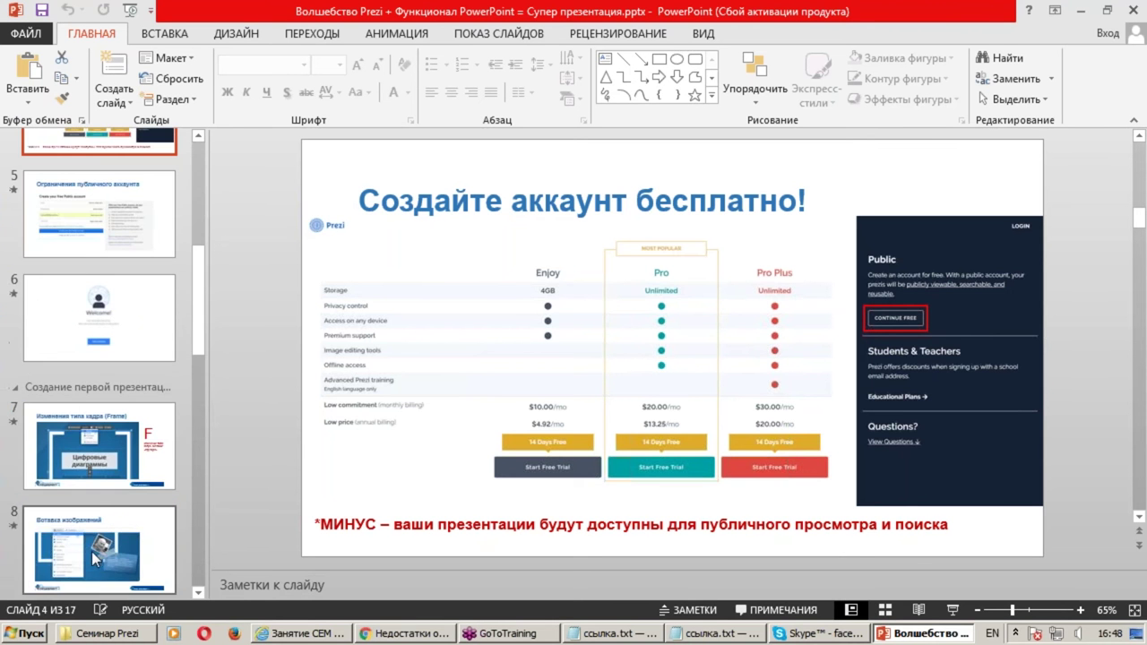
click(1084, 12)
Switch to Chrome and show All prezis, listing Цифровые диаграммы and World Geography
mouse_move(410, 633)
click(420, 633)
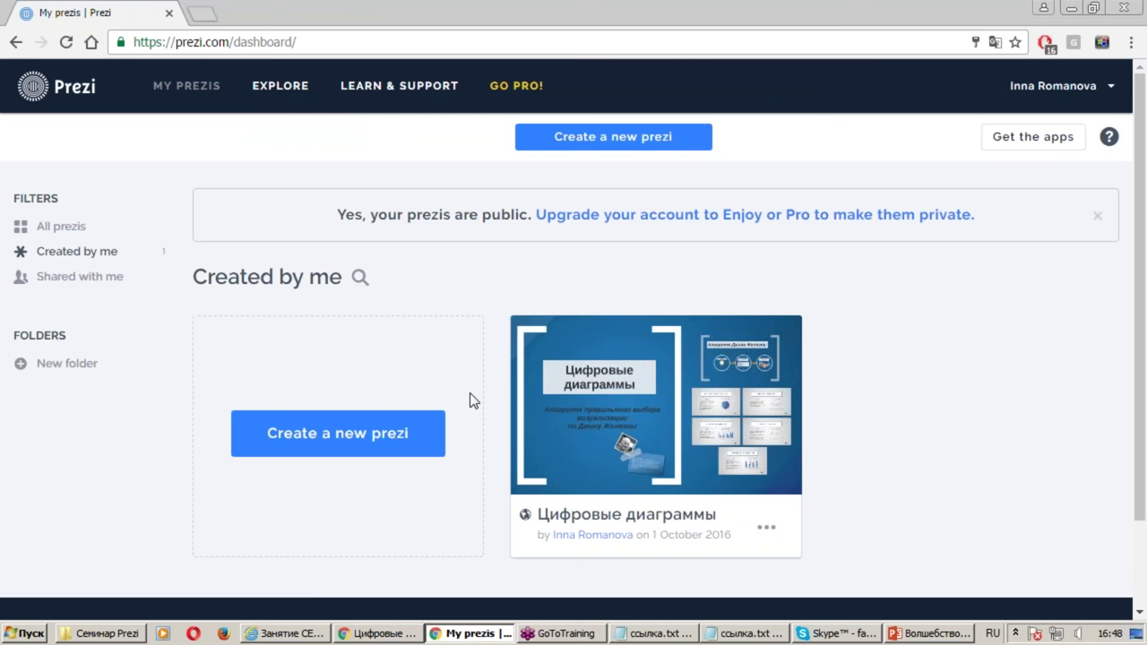
click(58, 228)
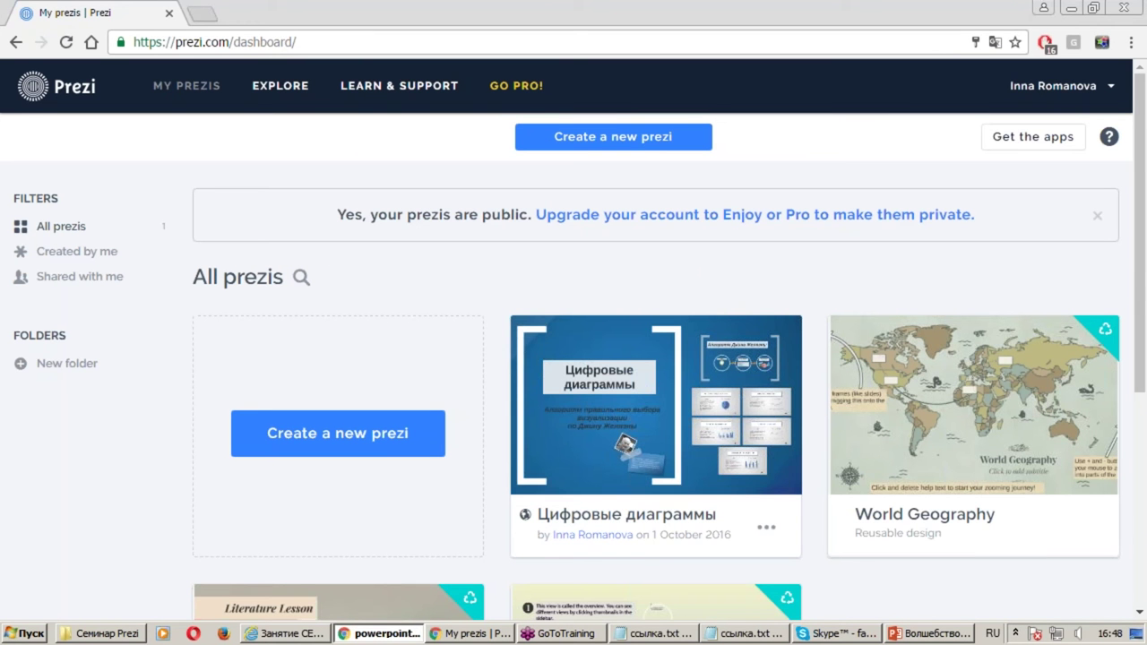
mouse_move(656, 406)
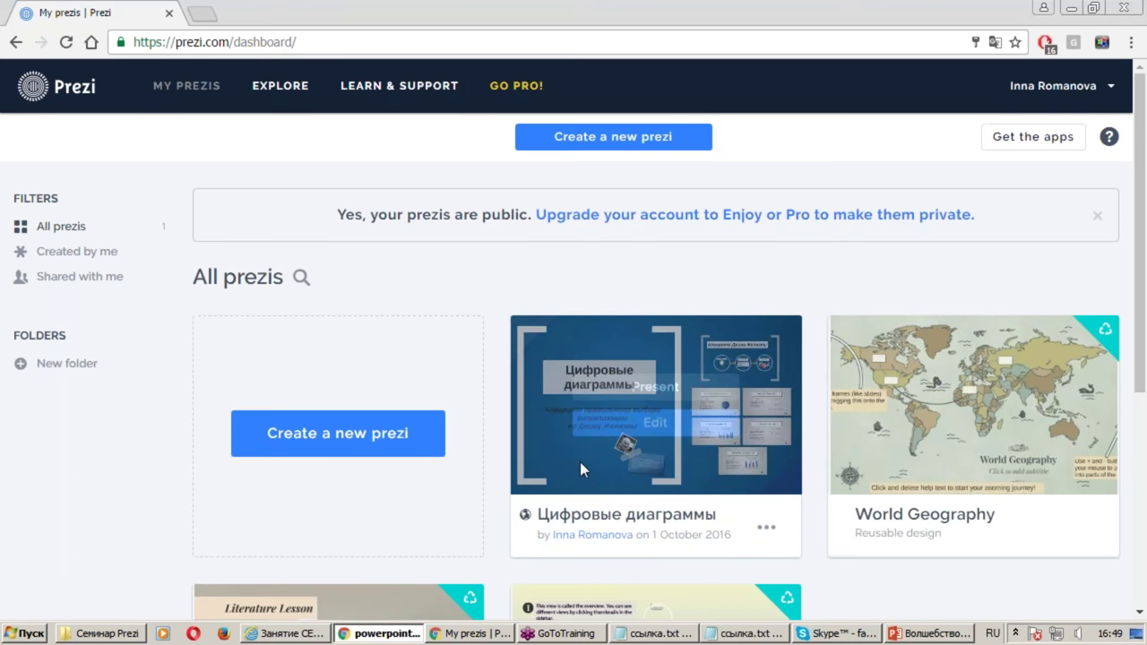
scroll(692, 479, down, 1)
scroll(693, 485, up, 1)
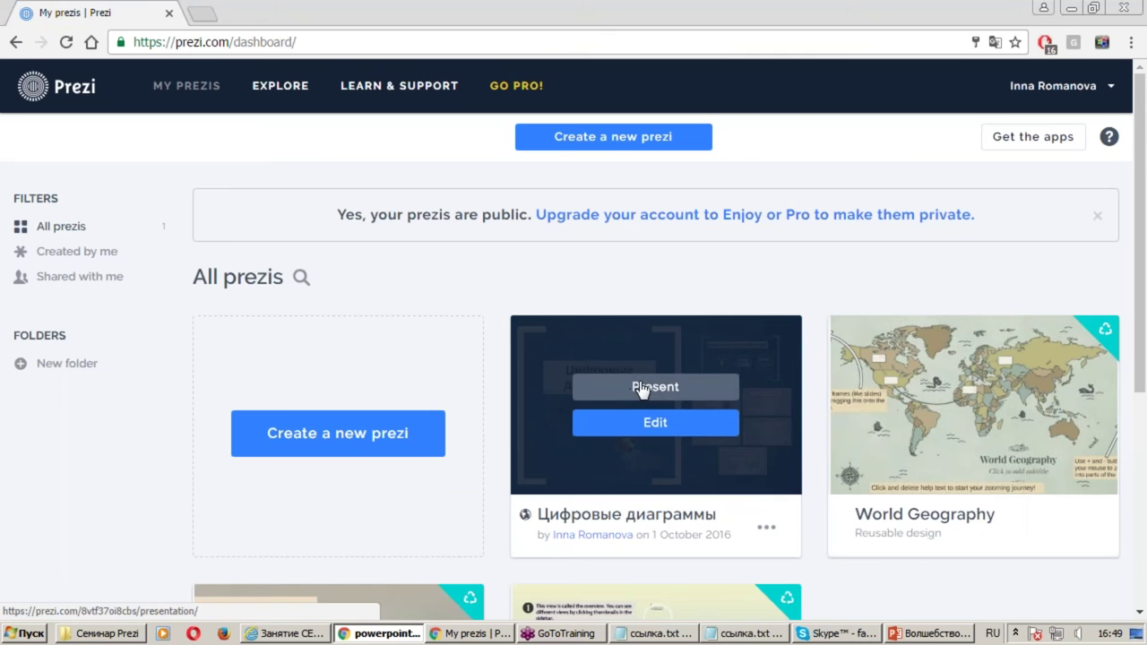
Present the Цифровые диаграммы prezi from its card and let the viewer tab load
click(684, 388)
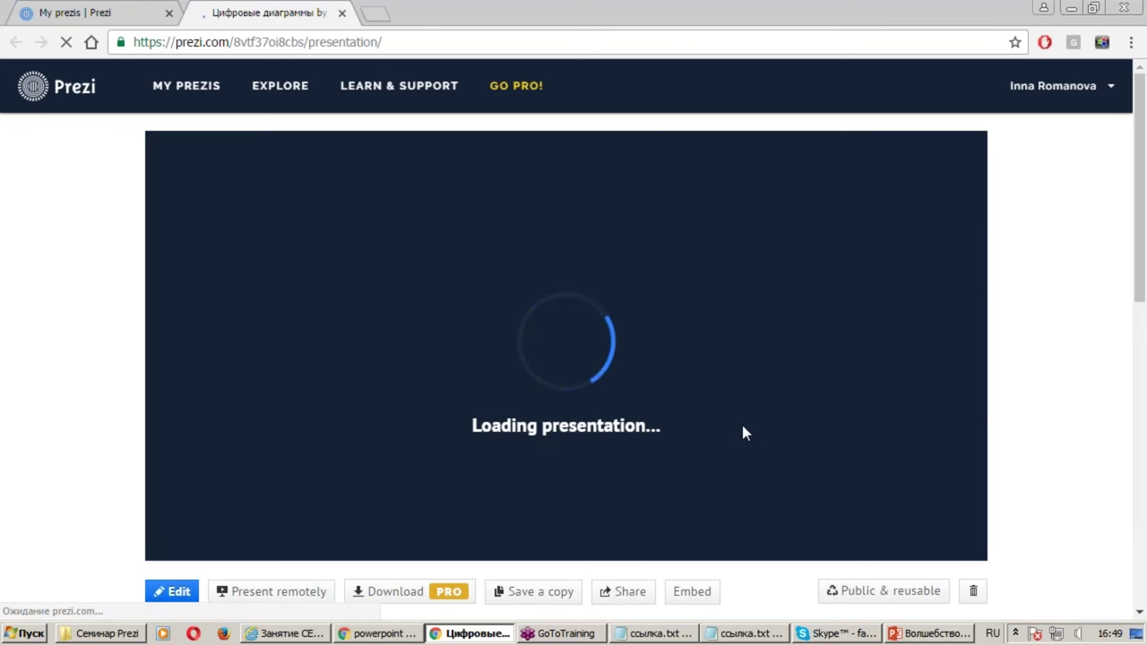
scroll(690, 450, down, 4)
scroll(690, 451, up, 4)
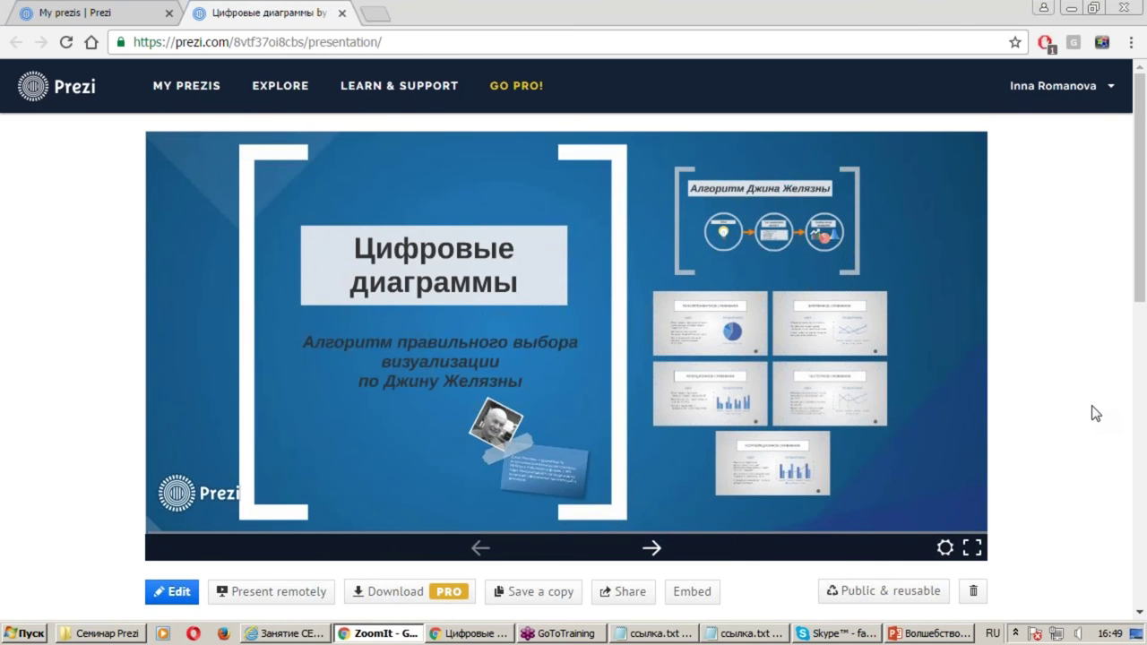
mouse_move(567, 345)
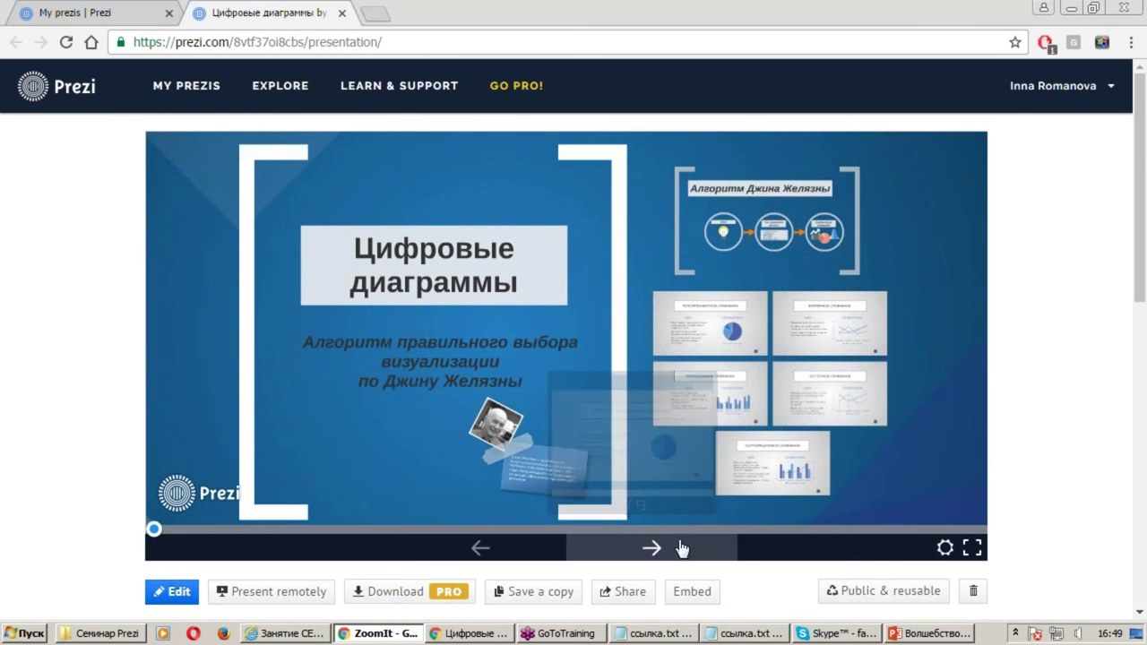
Step through the Алгоритм Джина Желязны slide's Идея, Тип сравнения данных and Выбор типа диаграмм circles
click(654, 550)
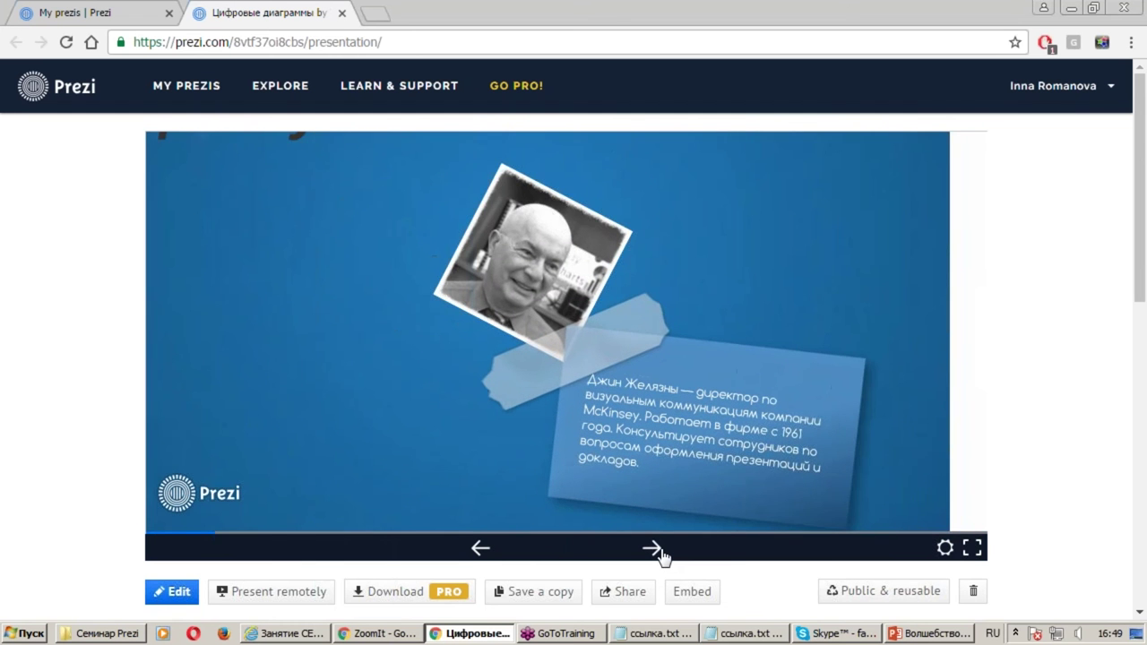
click(659, 553)
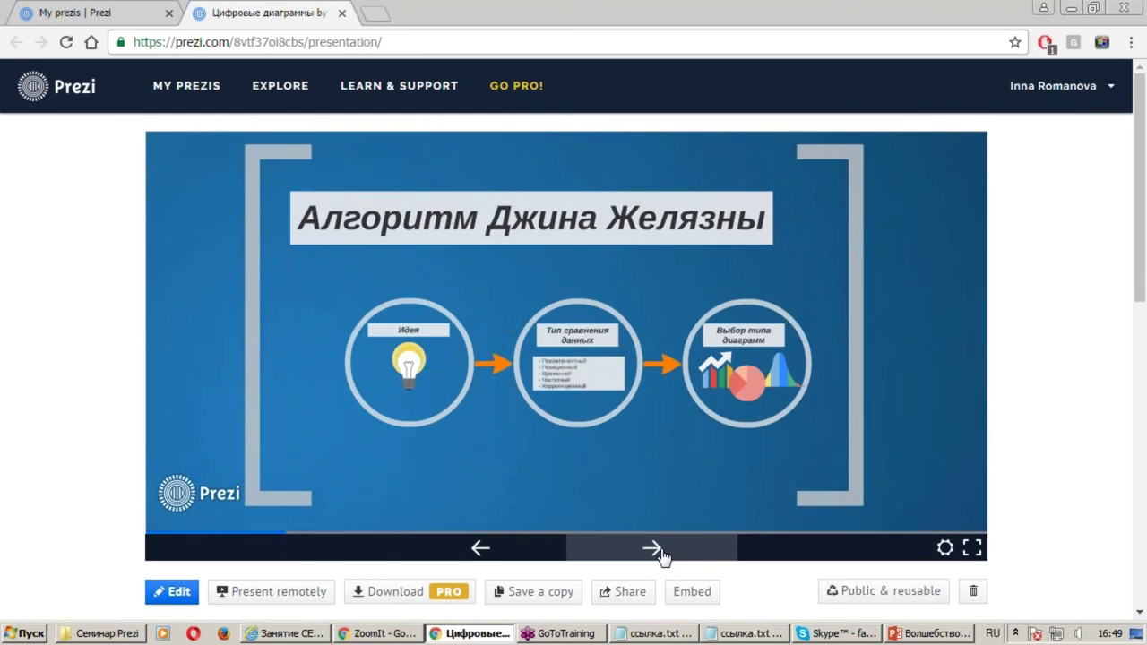
click(660, 553)
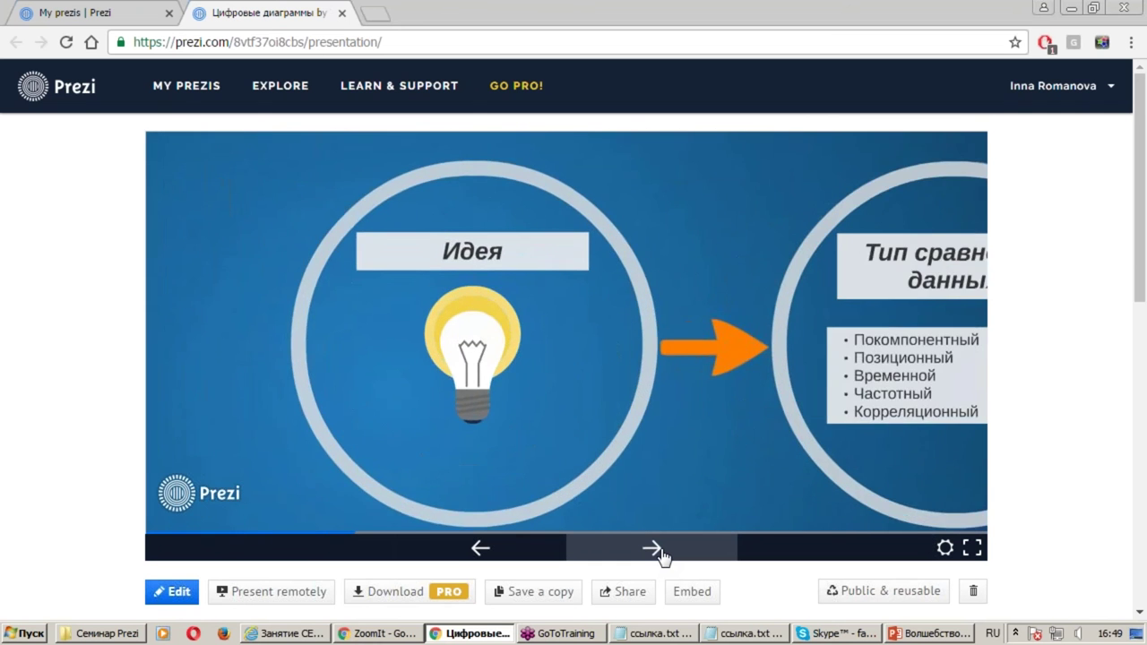
click(660, 553)
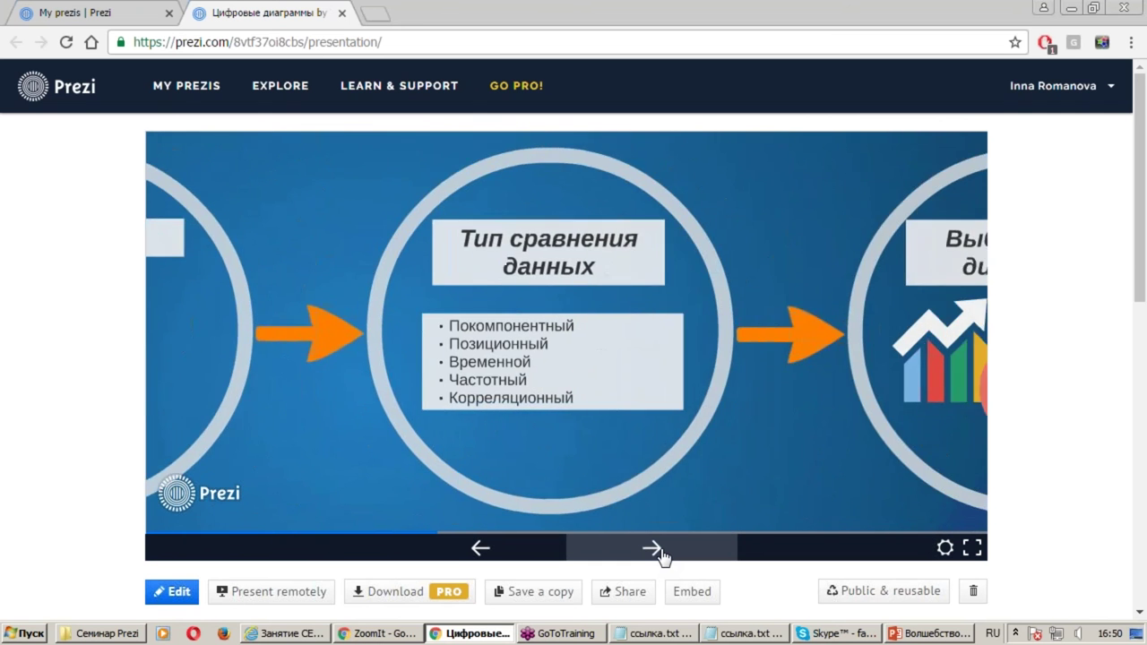
click(660, 553)
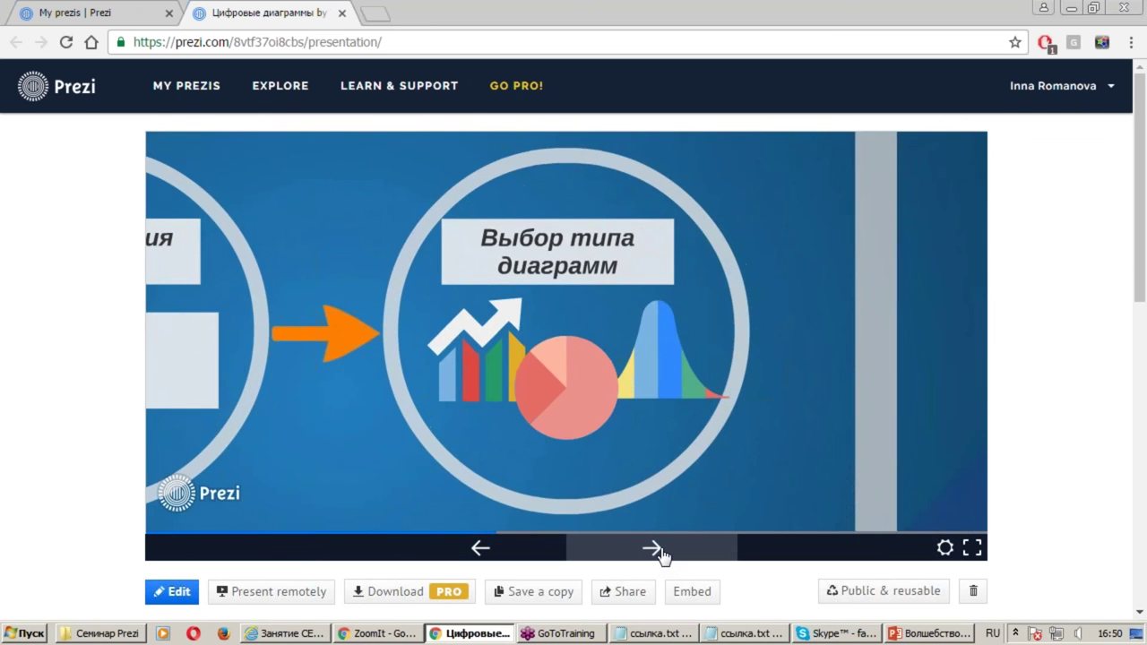
click(659, 553)
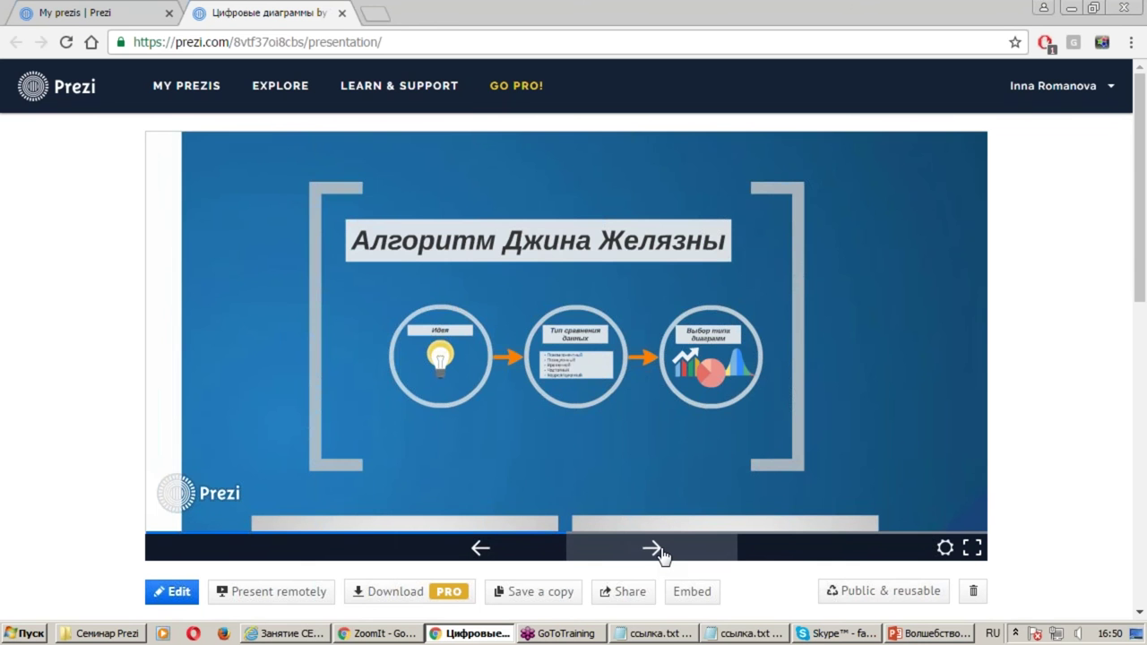
Advance through the comparison slides back to the overview, then close the presentation tab
click(659, 553)
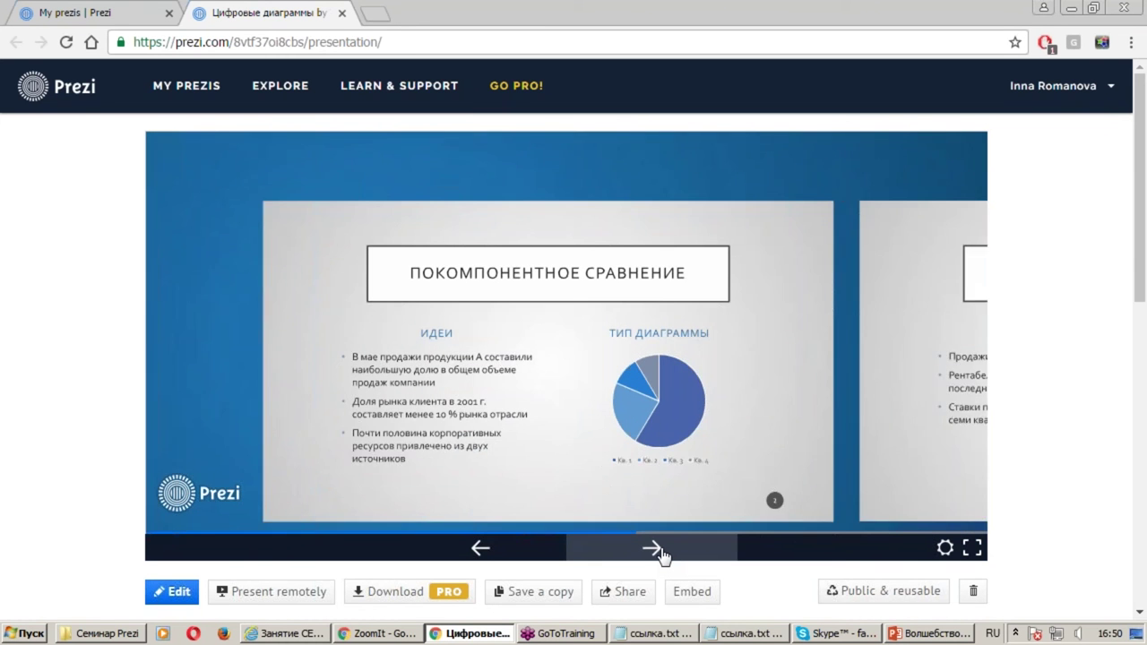
click(660, 553)
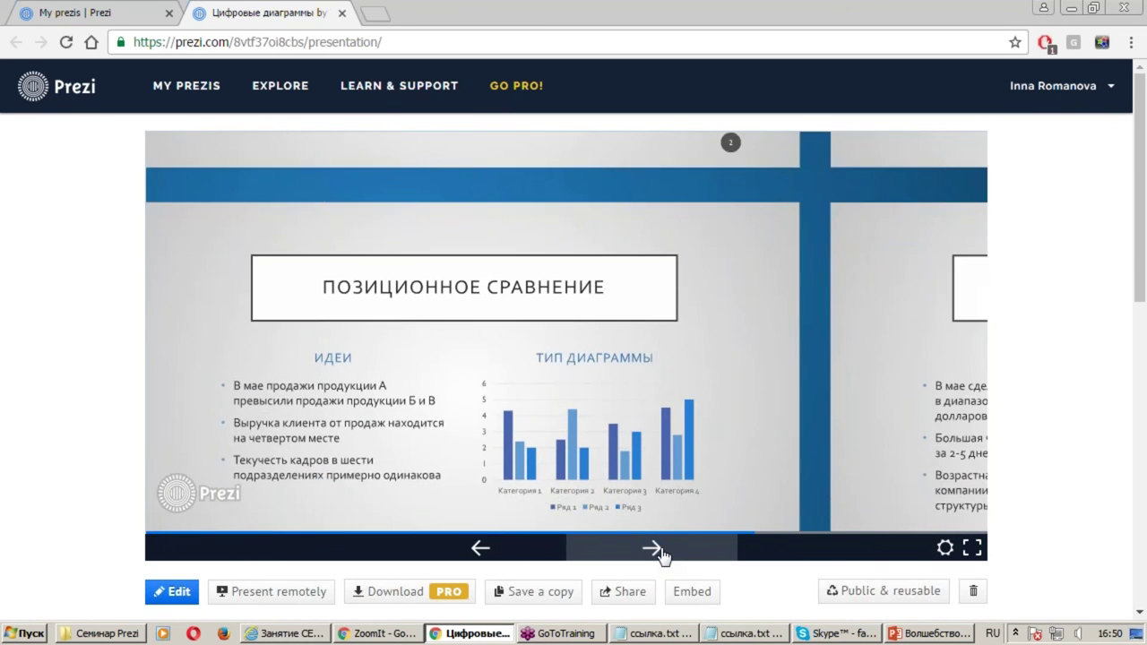
click(659, 553)
click(660, 553)
click(659, 553)
click(659, 553)
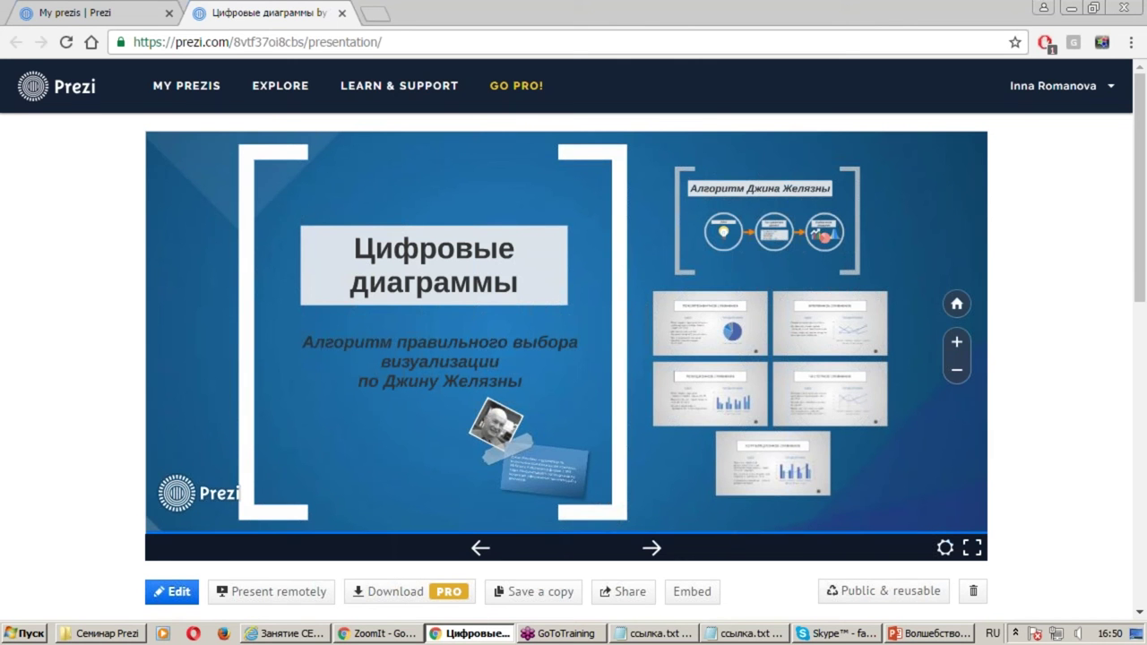
click(341, 13)
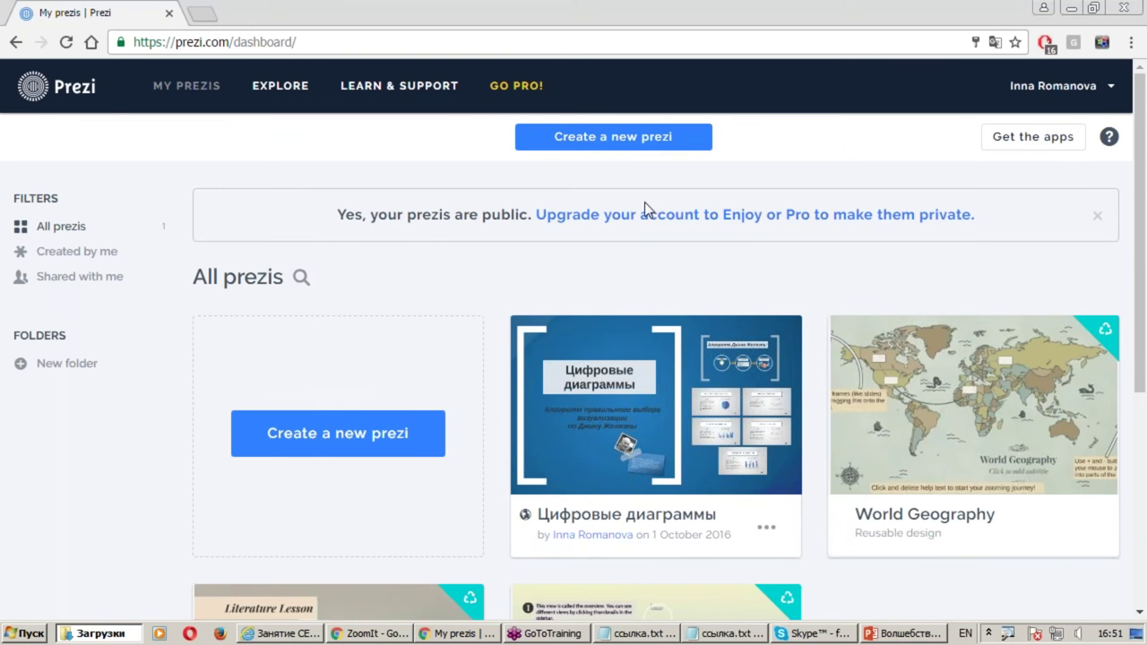
right_click(1007, 634)
click(1040, 544)
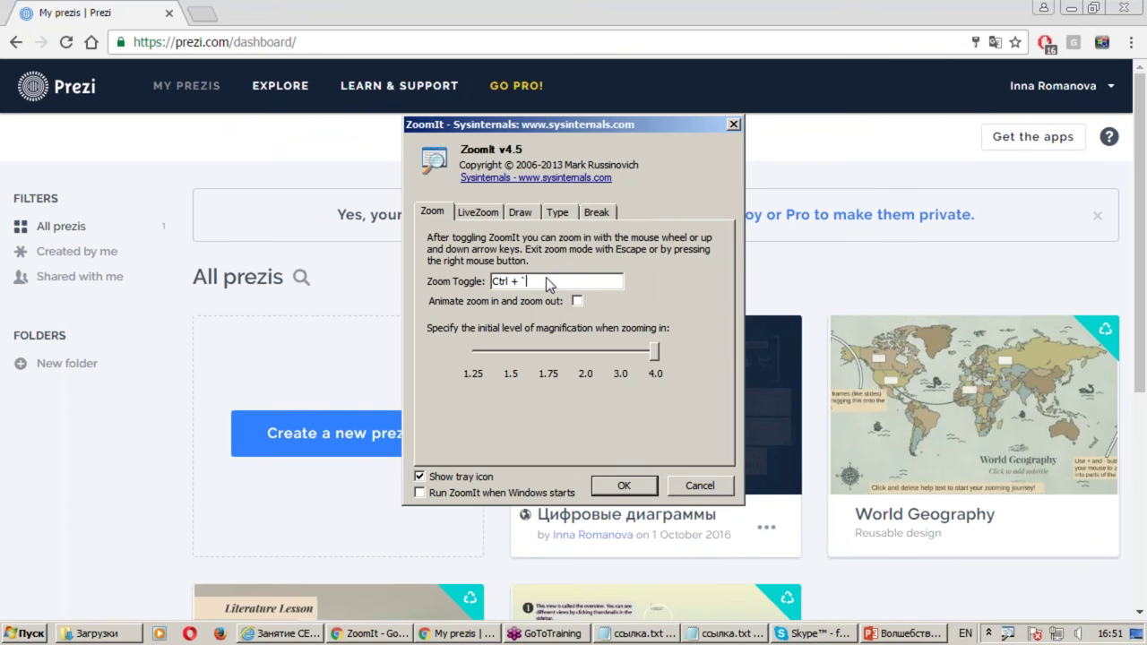
click(624, 486)
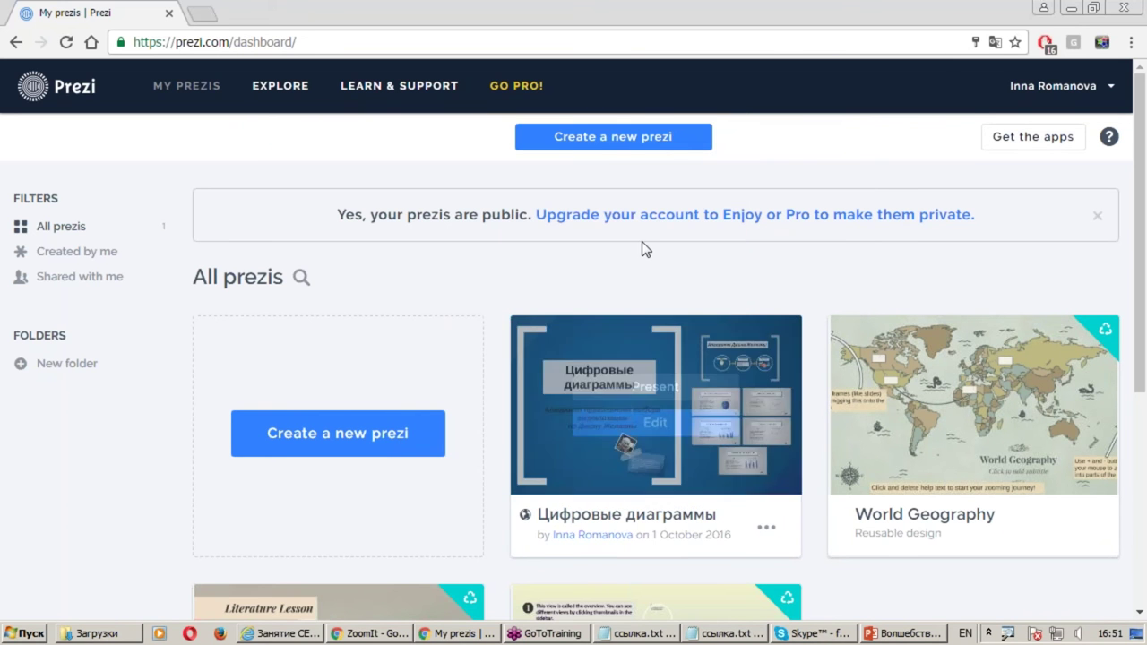
key(ctrl+grave)
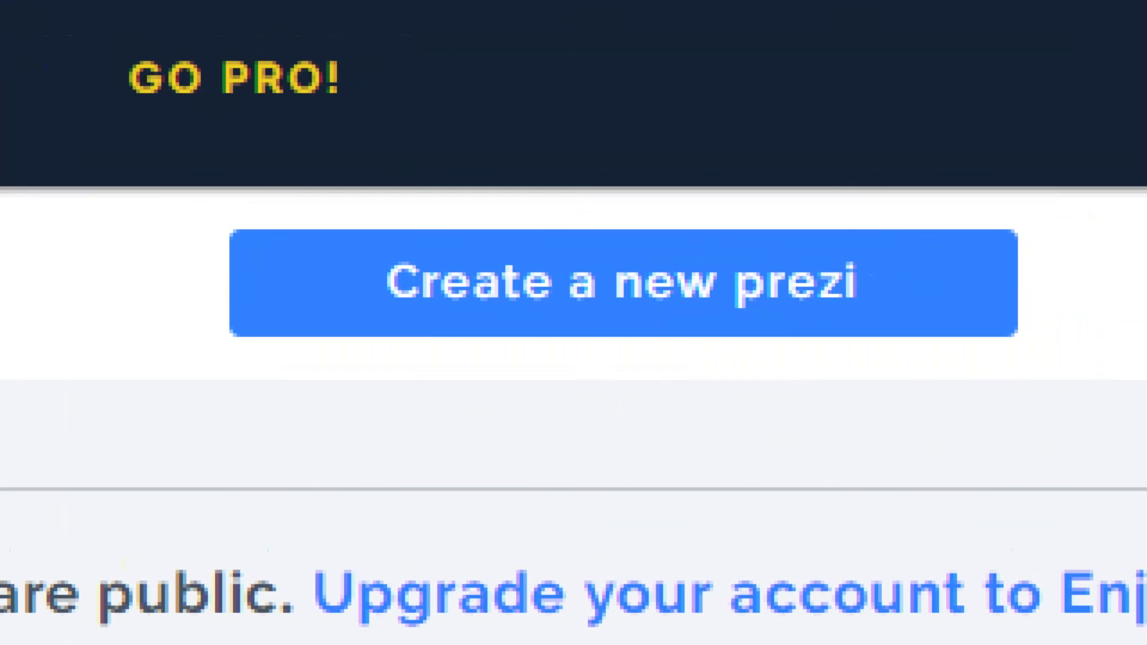
click(166, 166)
mouse_move(167, 166)
mouse_down()
mouse_move(511, 359)
mouse_move(1093, 402)
mouse_up()
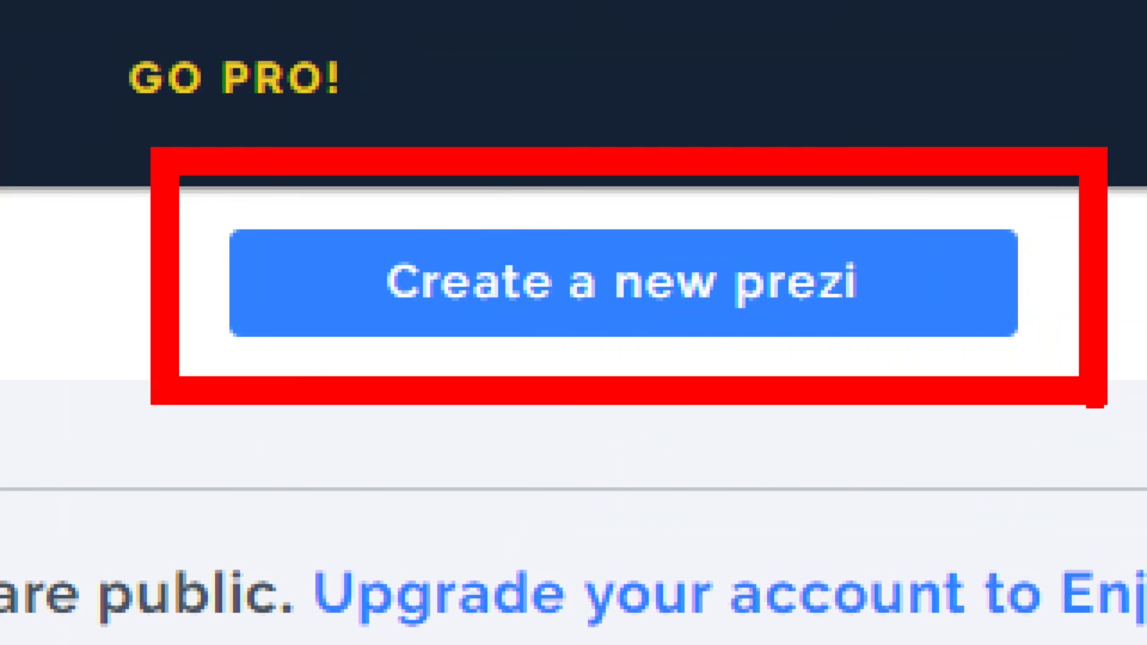
key(Escape)
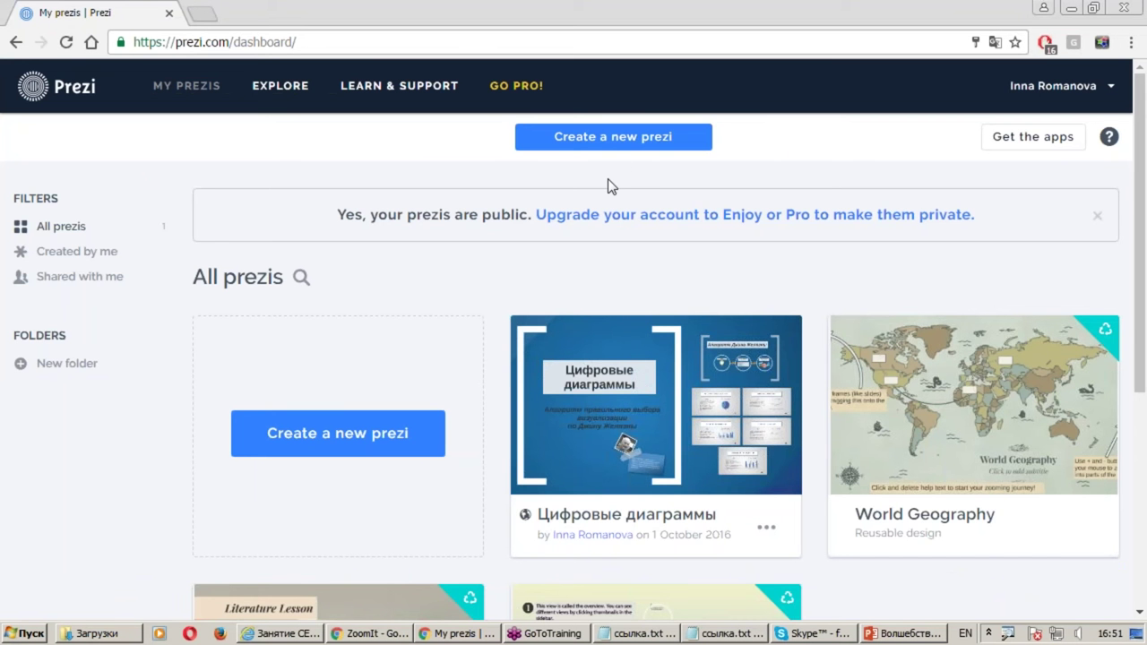
click(625, 147)
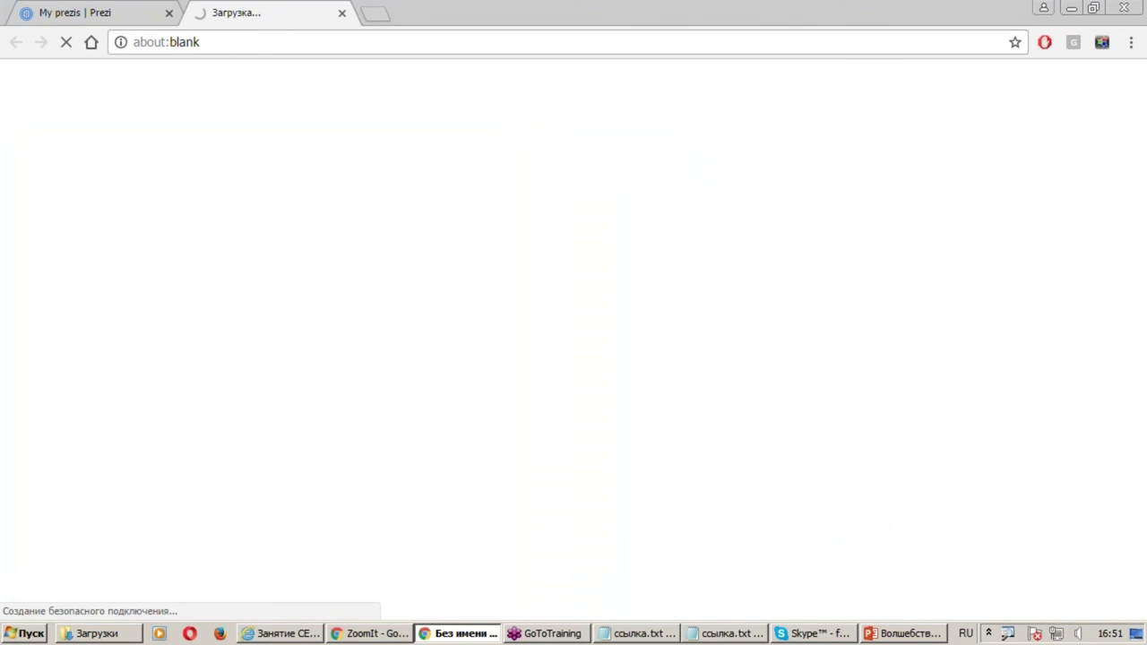
Go back to the My prezis dashboard, then switch to the new Untitled Prezi tab
click(85, 13)
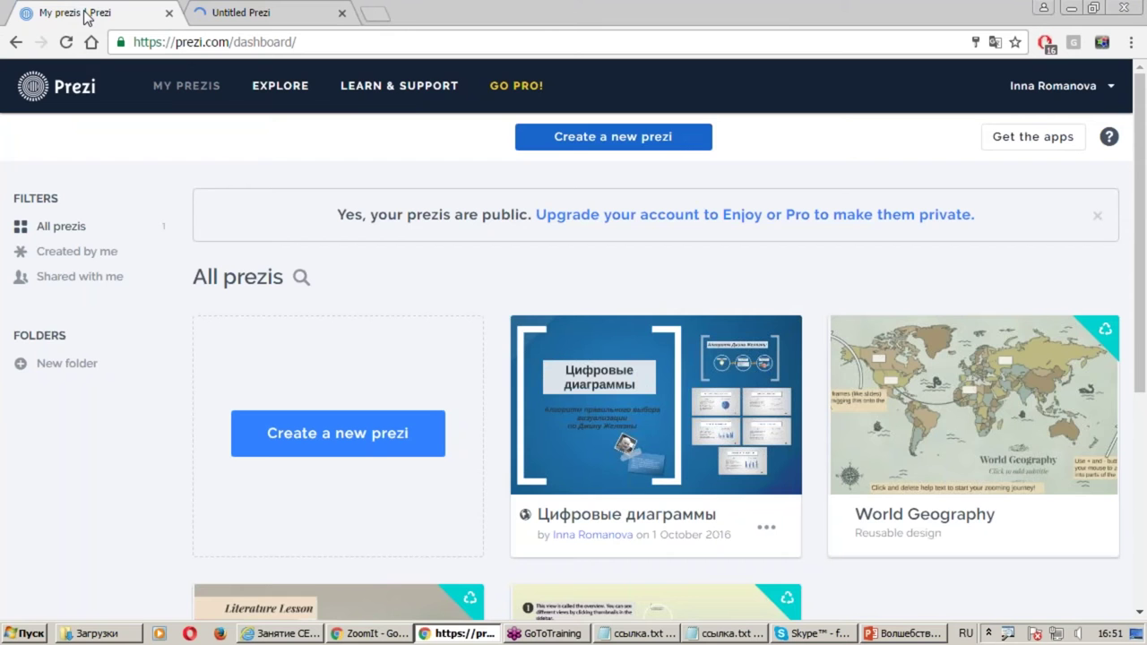
click(273, 11)
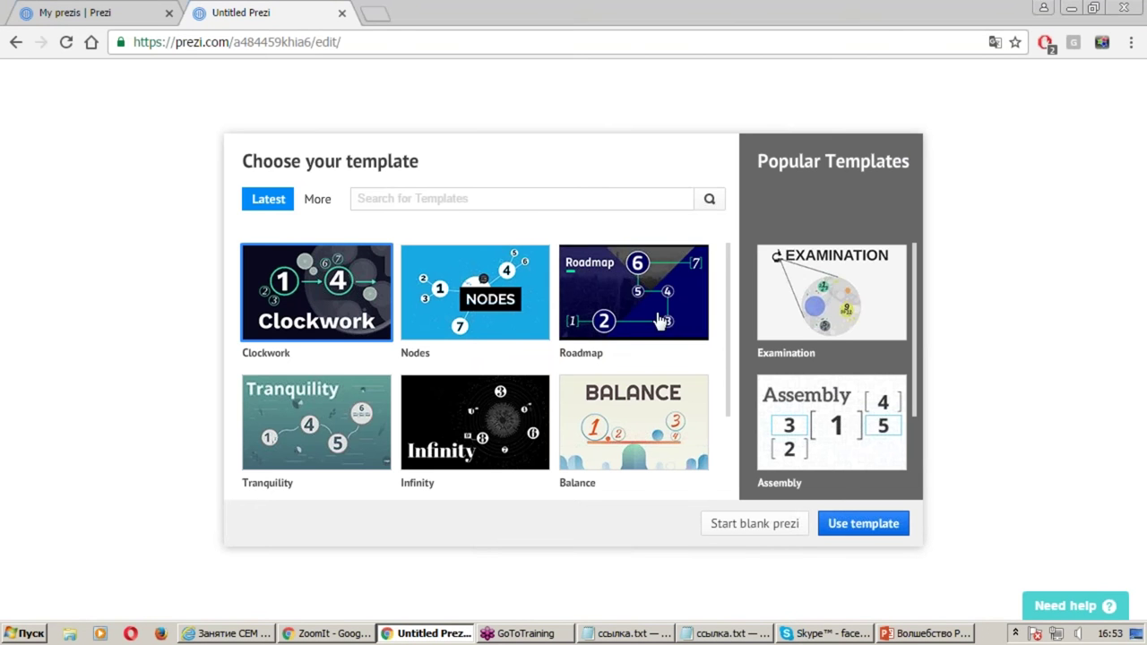
scroll(607, 352, down, 2)
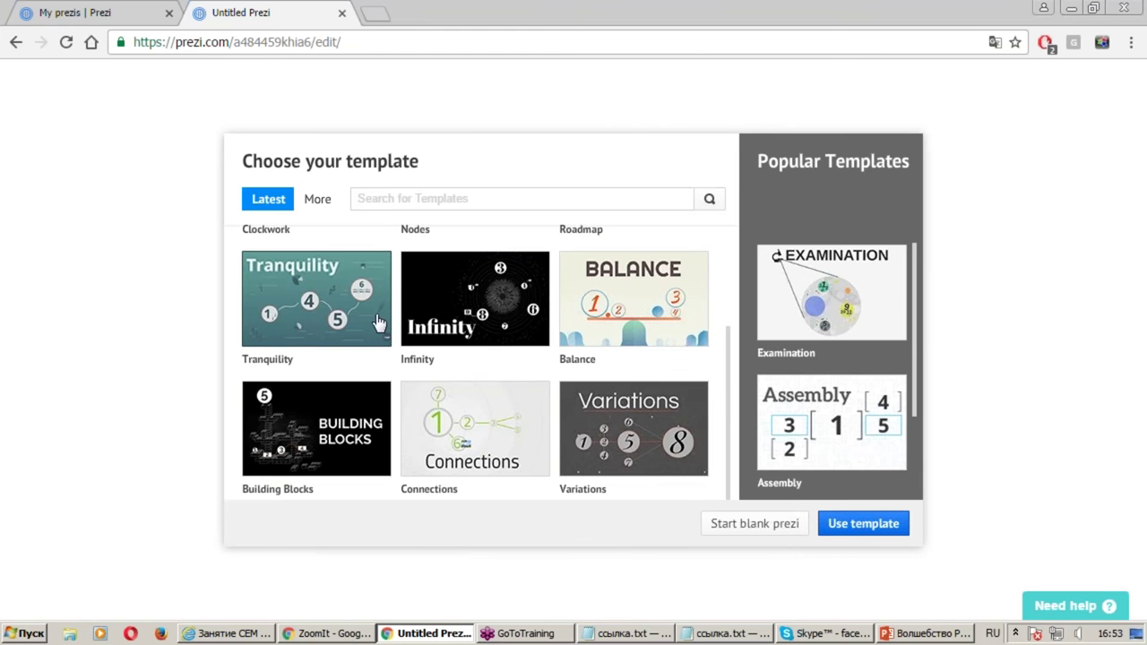
scroll(380, 322, up, 2)
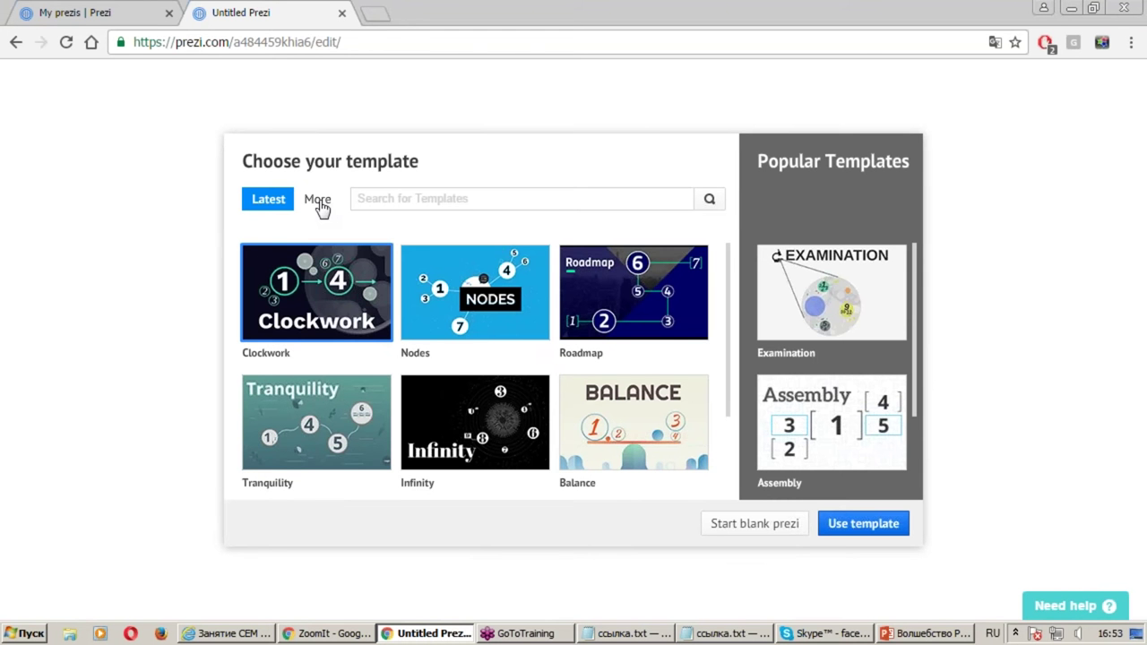
scroll(492, 369, down, 2)
scroll(456, 371, up, 2)
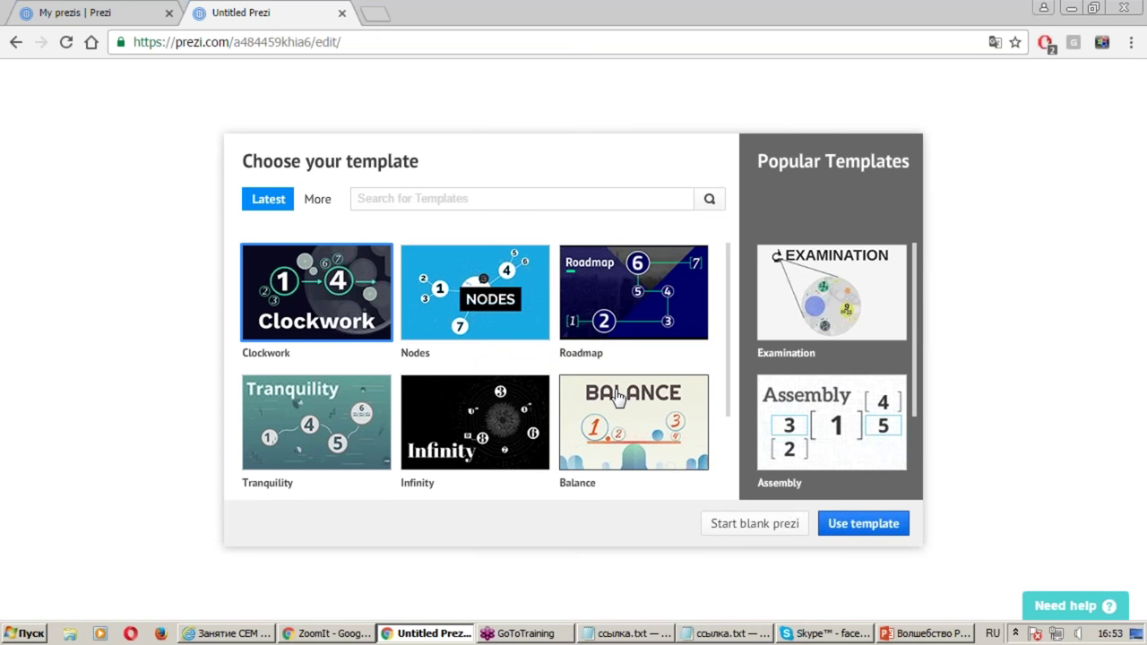
drag(680, 488, 823, 544)
mouse_move(614, 527)
mouse_down()
mouse_move(686, 527)
mouse_move(679, 556)
mouse_up()
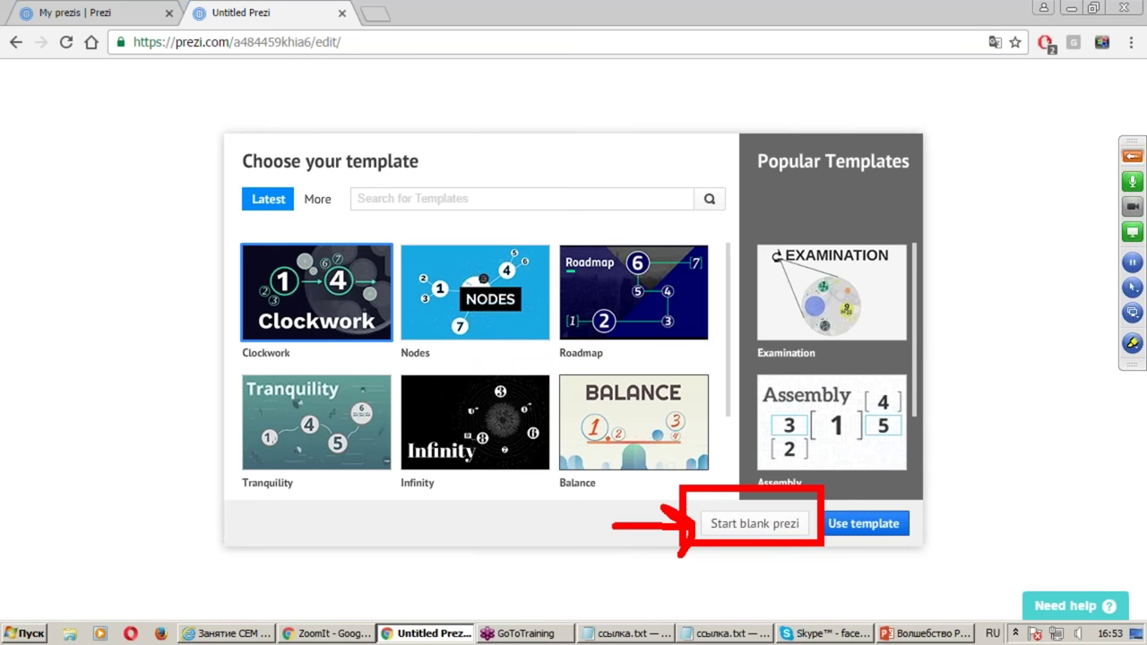
mouse_move(740, 602)
mouse_down()
mouse_move(744, 561)
mouse_move(699, 573)
mouse_move(773, 578)
mouse_up()
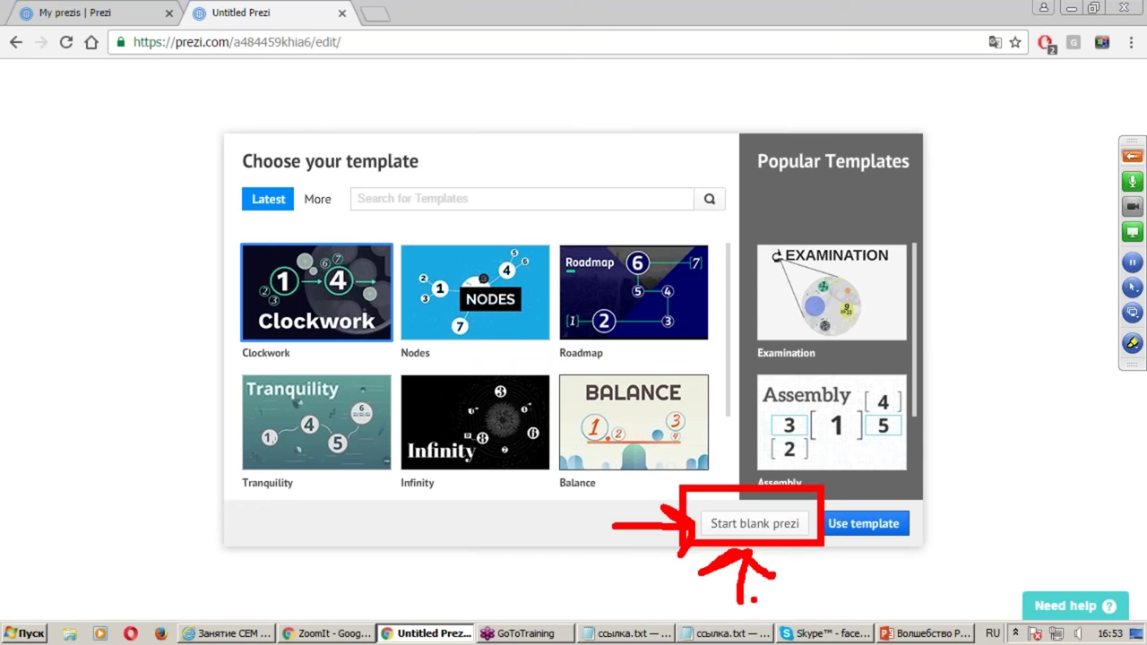
key(Escape)
click(760, 529)
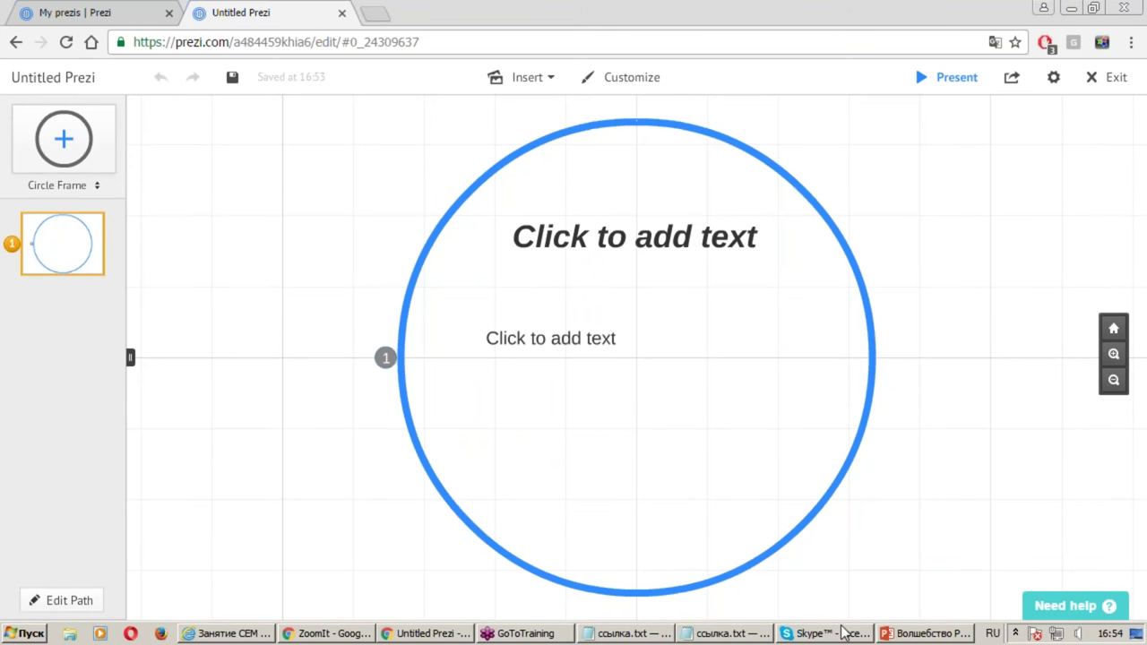
Minimise the browser to the desktop and open the Семинар Prezi folder
key(super+d)
double_click(569, 143)
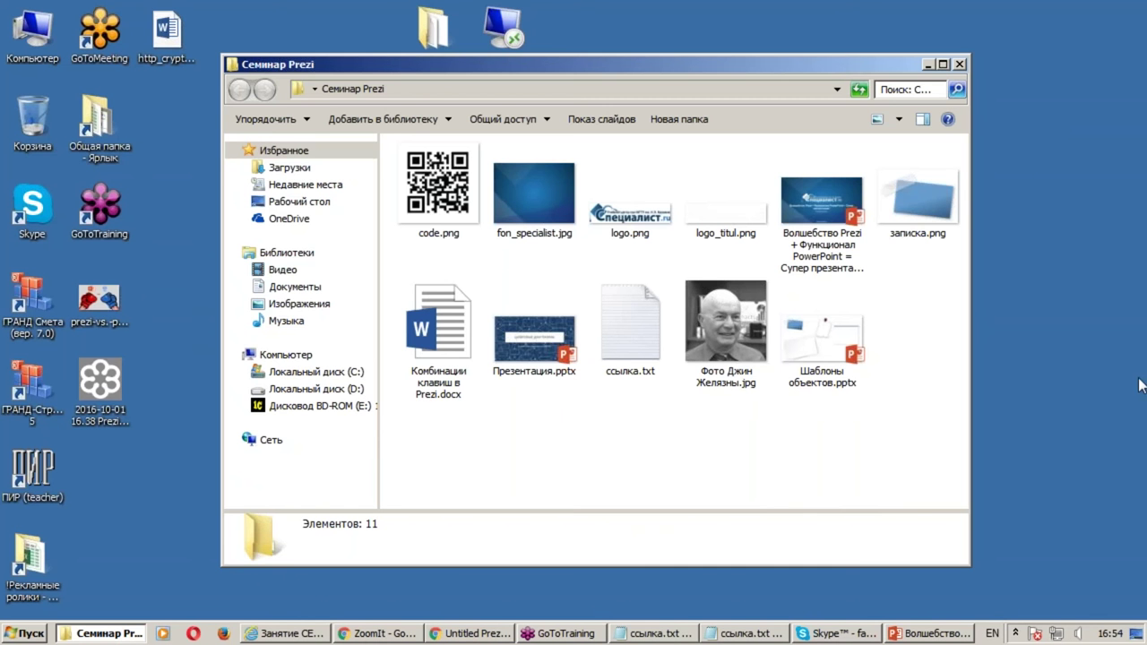
Open Комбинации клавиш в Prezi.docx from the Семинар Prezi folder in Word
click(1137, 345)
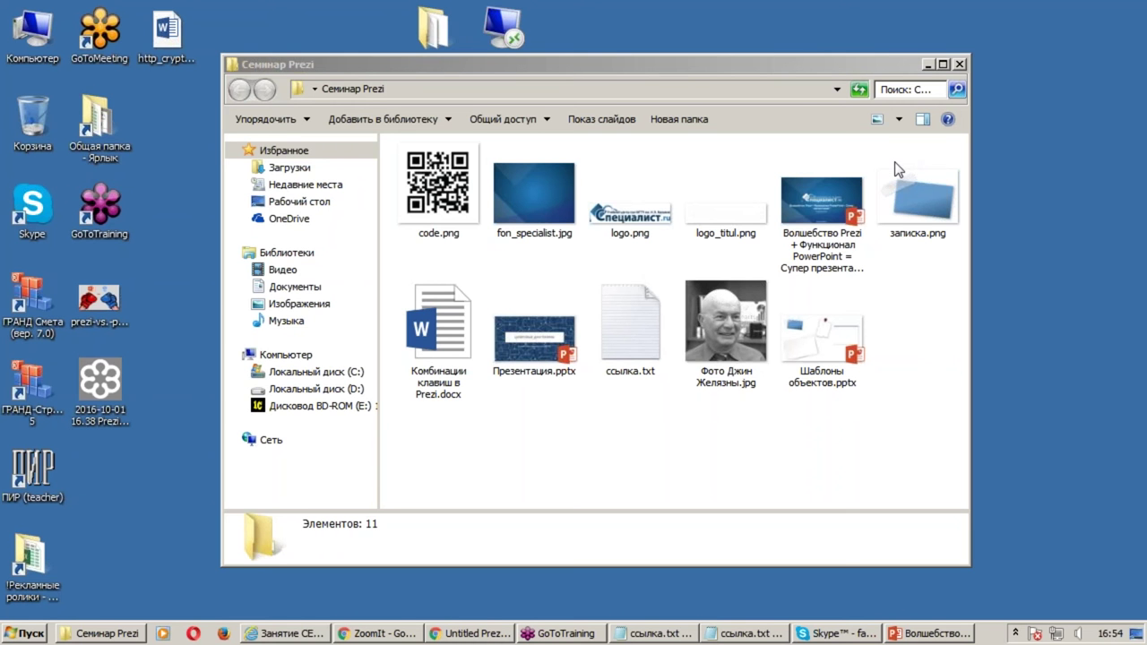
click(740, 481)
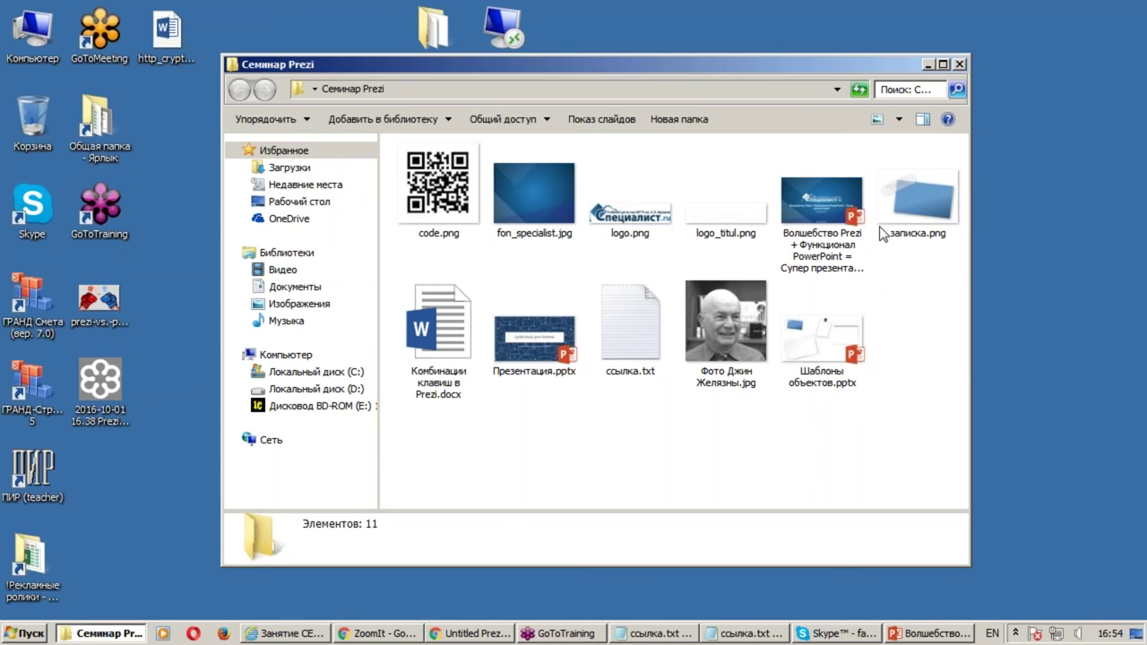
double_click(421, 350)
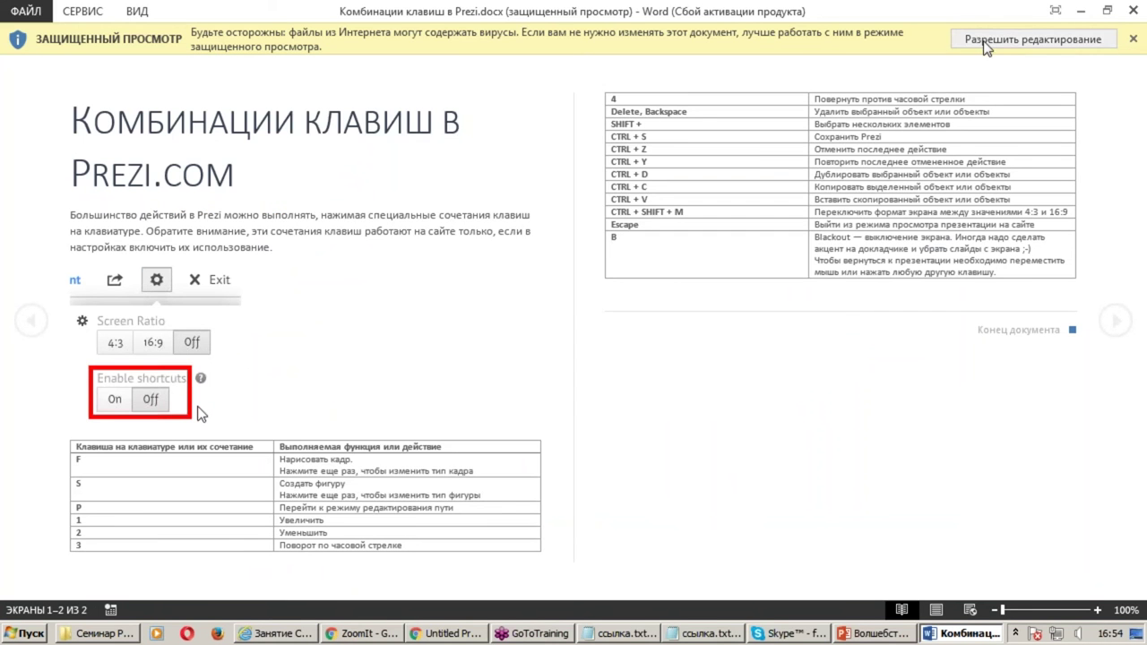
Dismiss the activation prompt and enable editing of the shortcuts document
click(851, 489)
click(1032, 40)
scroll(615, 248, down, 4)
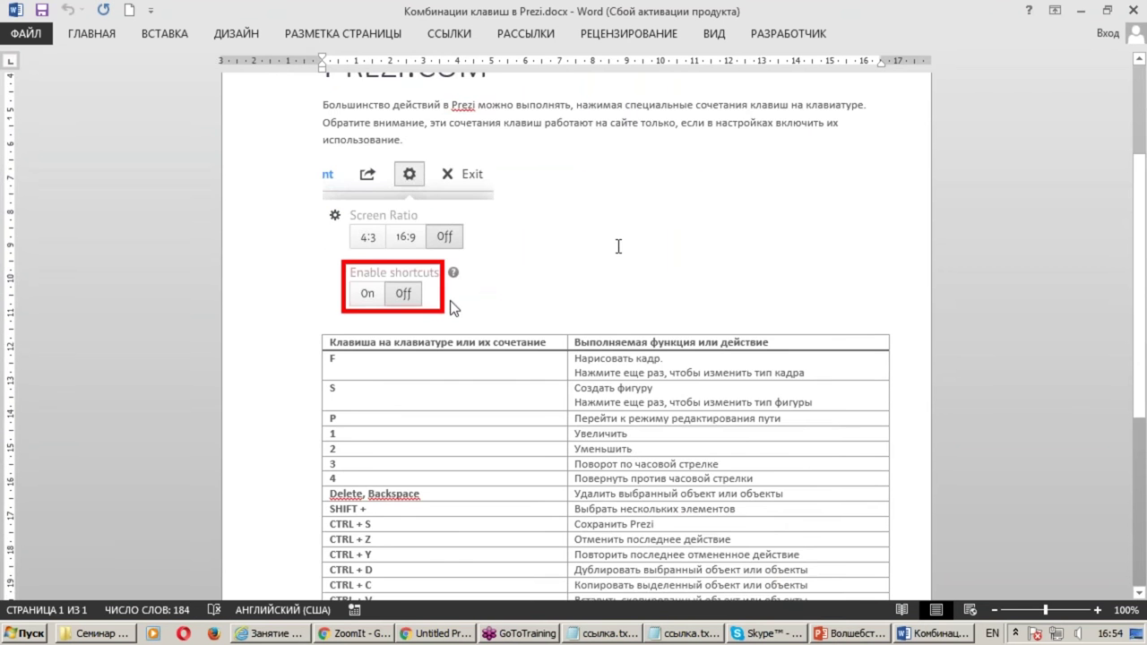
scroll(618, 246, down, 2)
scroll(619, 246, down, 2)
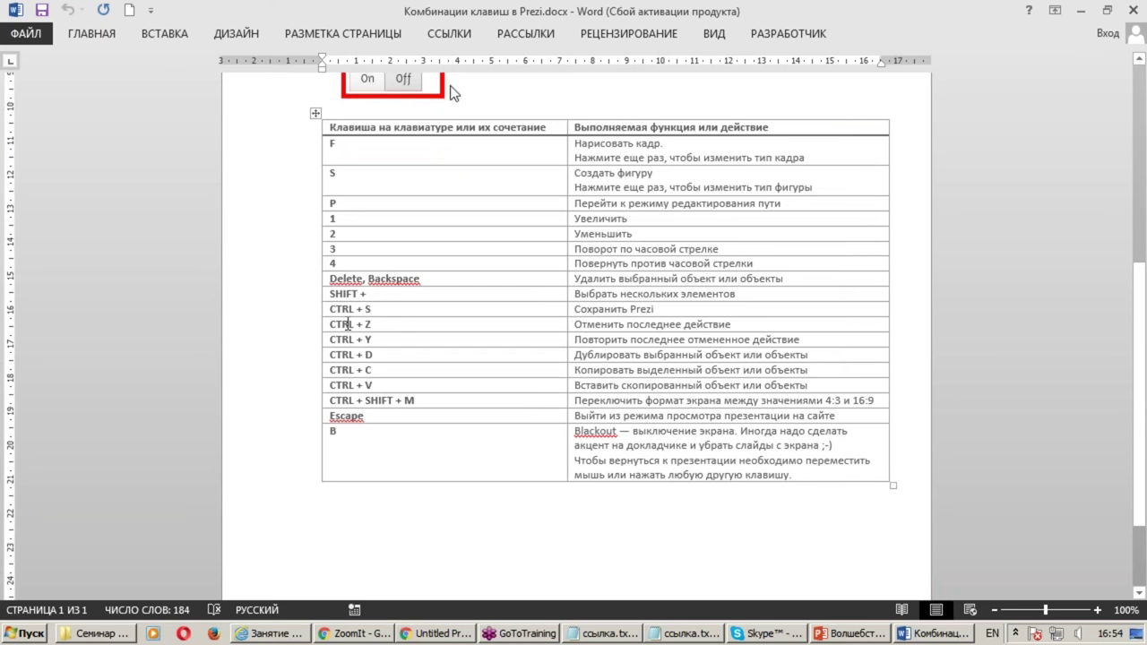
Highlight the CTRL + Z, CTRL + D to CTRL + V, and Escape/B shortcut cells in turn
mouse_move(333, 314)
mouse_down()
mouse_move(396, 312)
mouse_move(330, 324)
mouse_up()
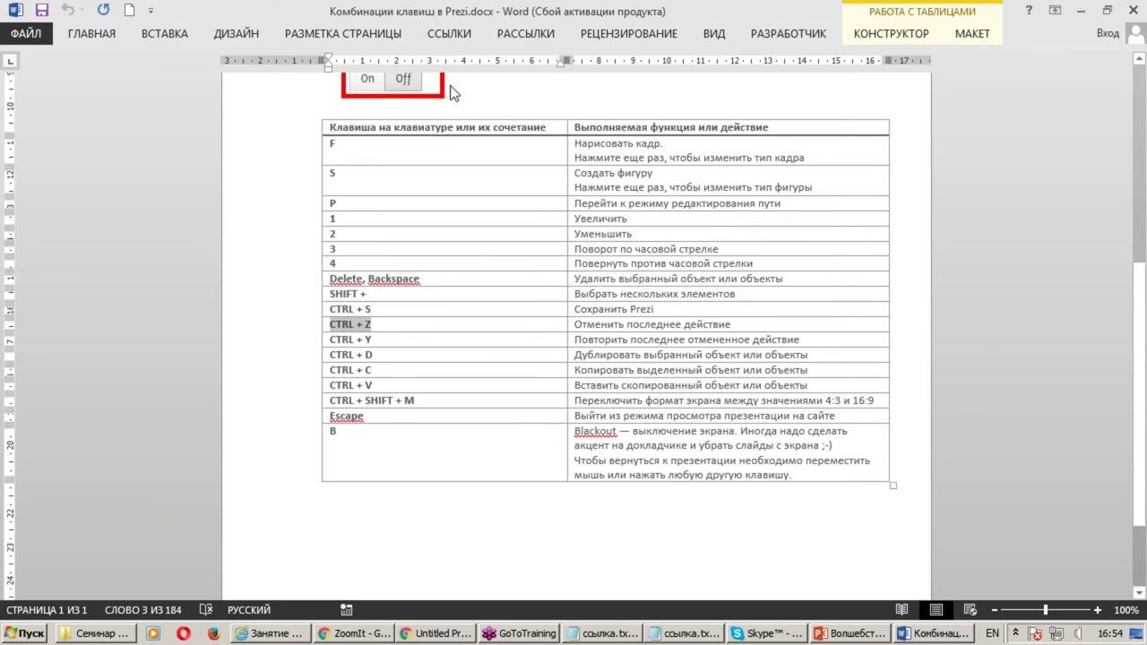
click(371, 339)
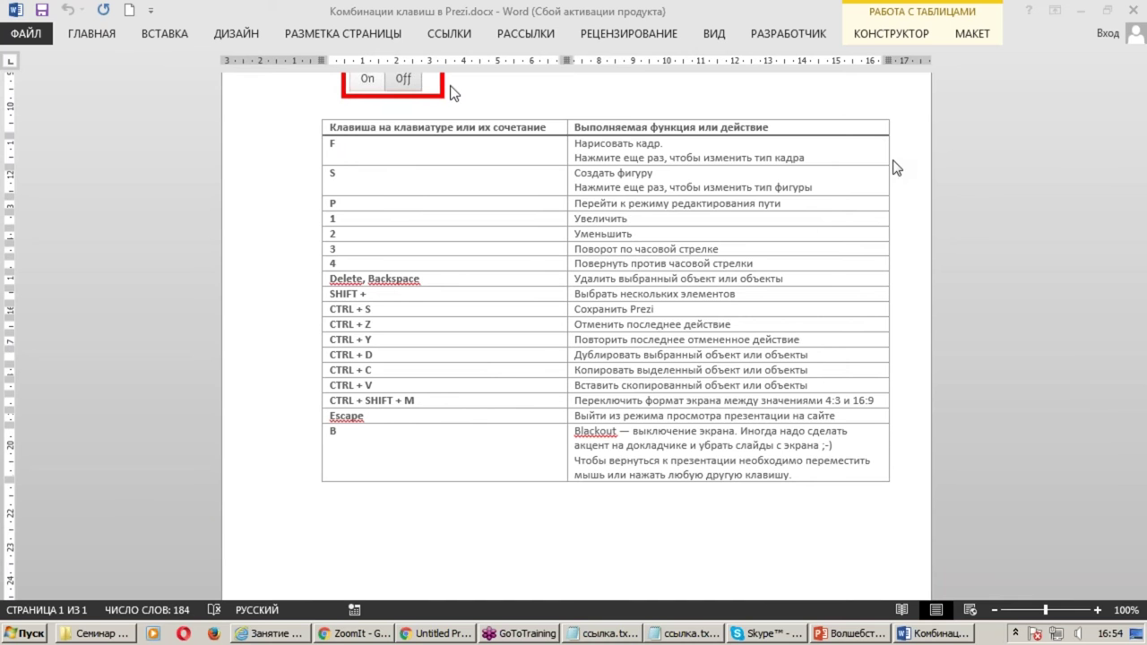
click(755, 401)
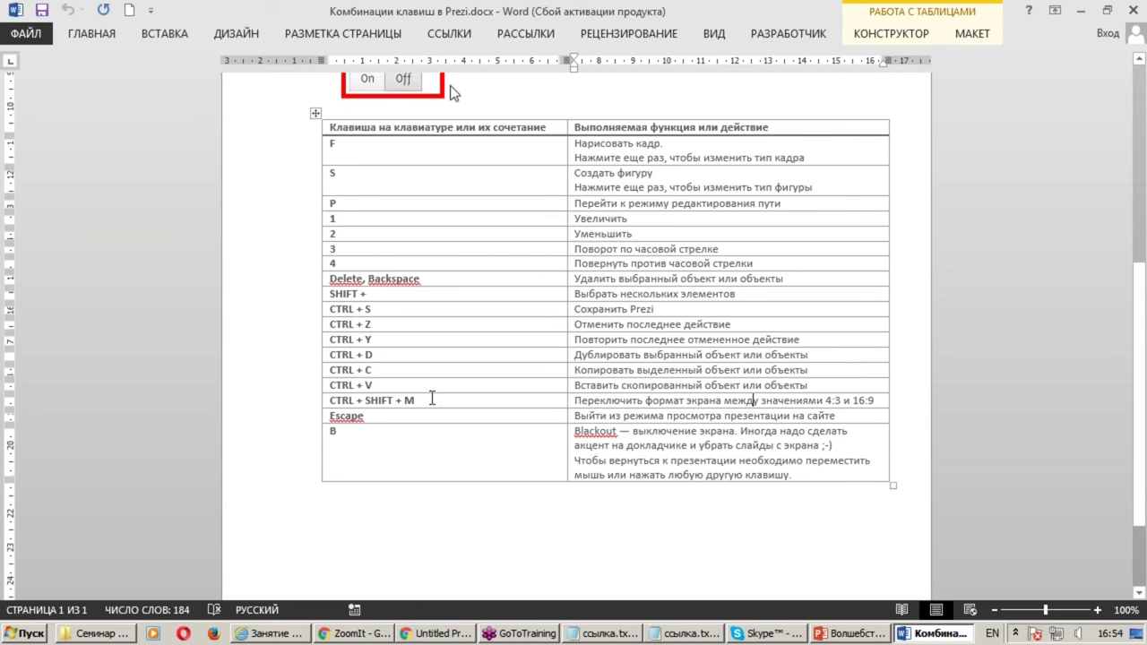
drag(334, 356, 376, 358)
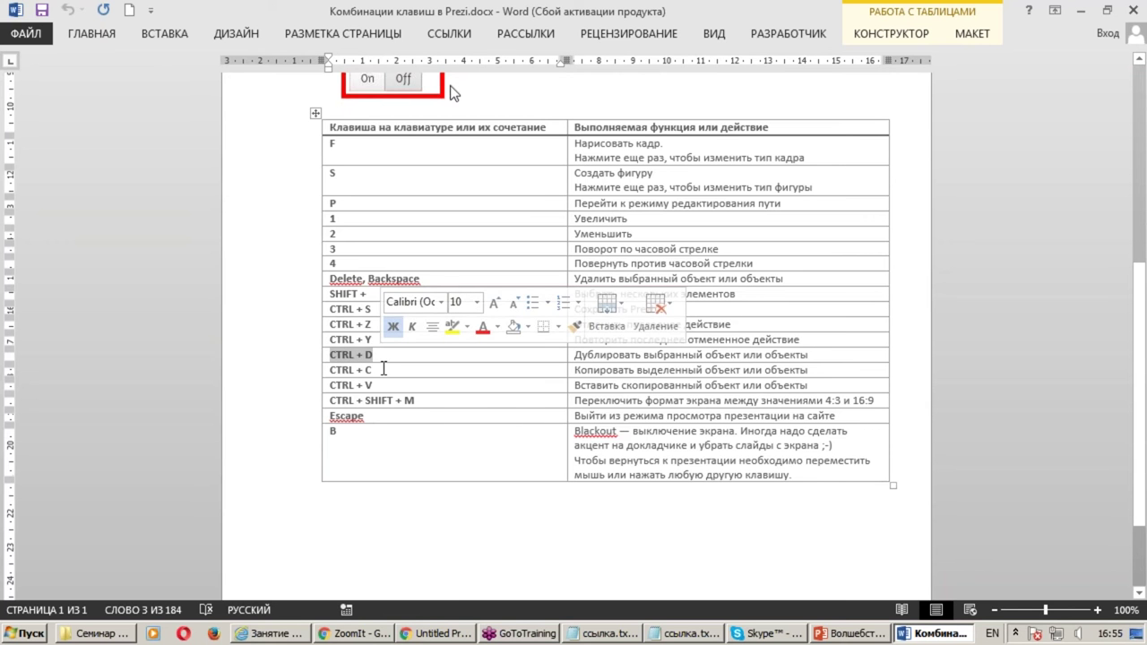
mouse_move(331, 370)
mouse_down()
mouse_move(373, 370)
mouse_move(373, 385)
mouse_up()
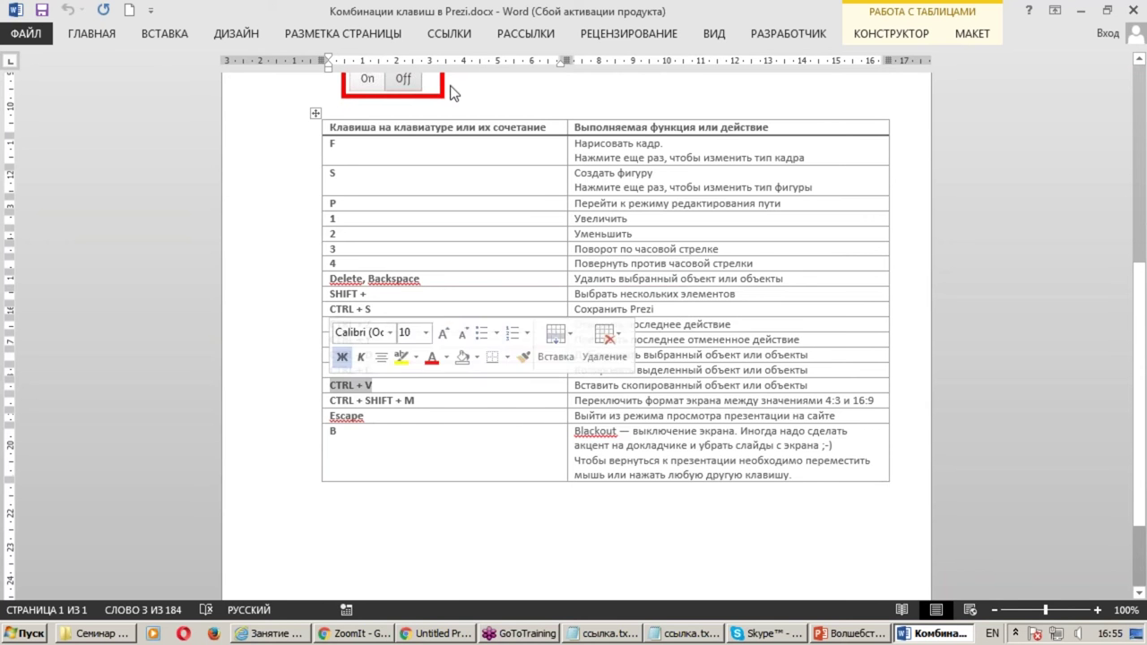
click(434, 414)
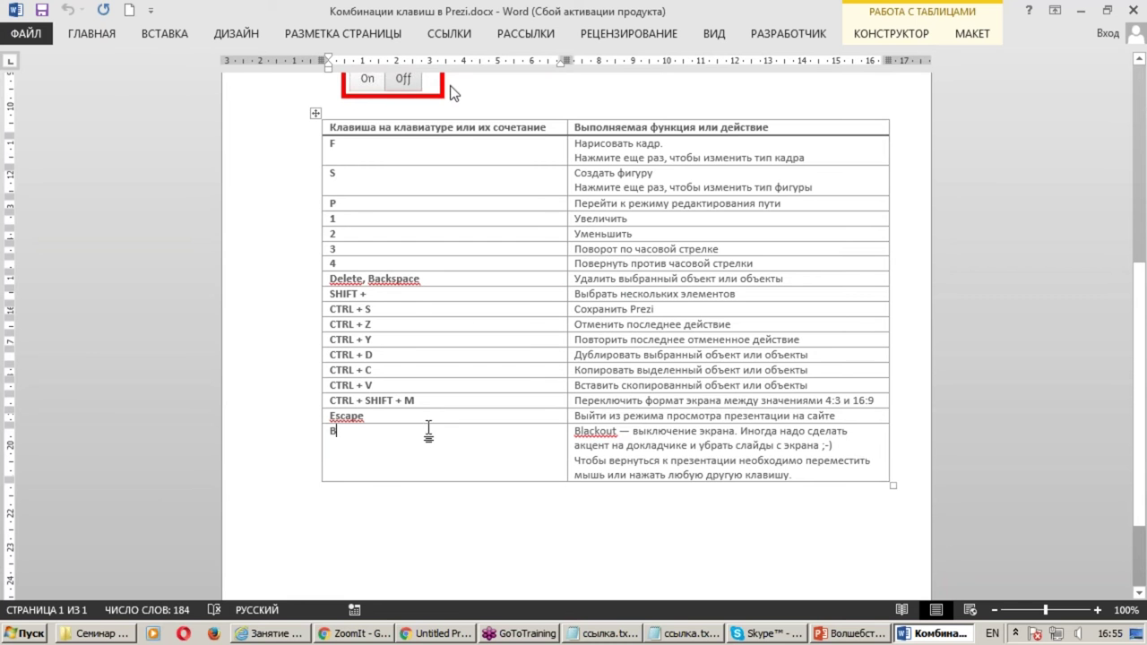
drag(390, 416, 399, 432)
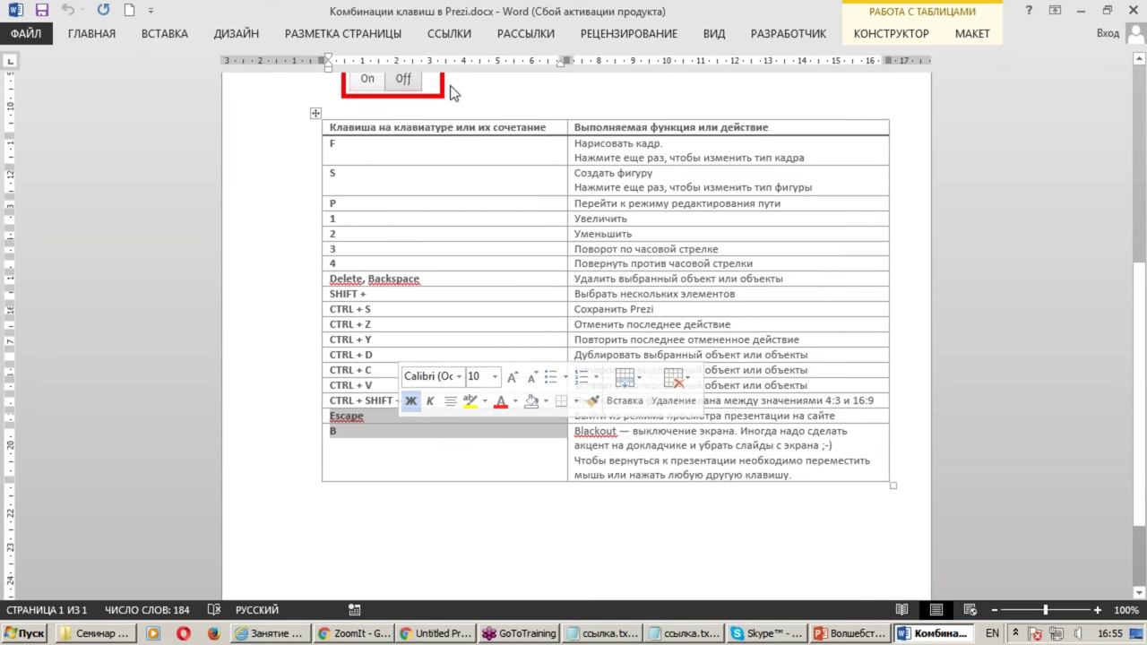
click(400, 443)
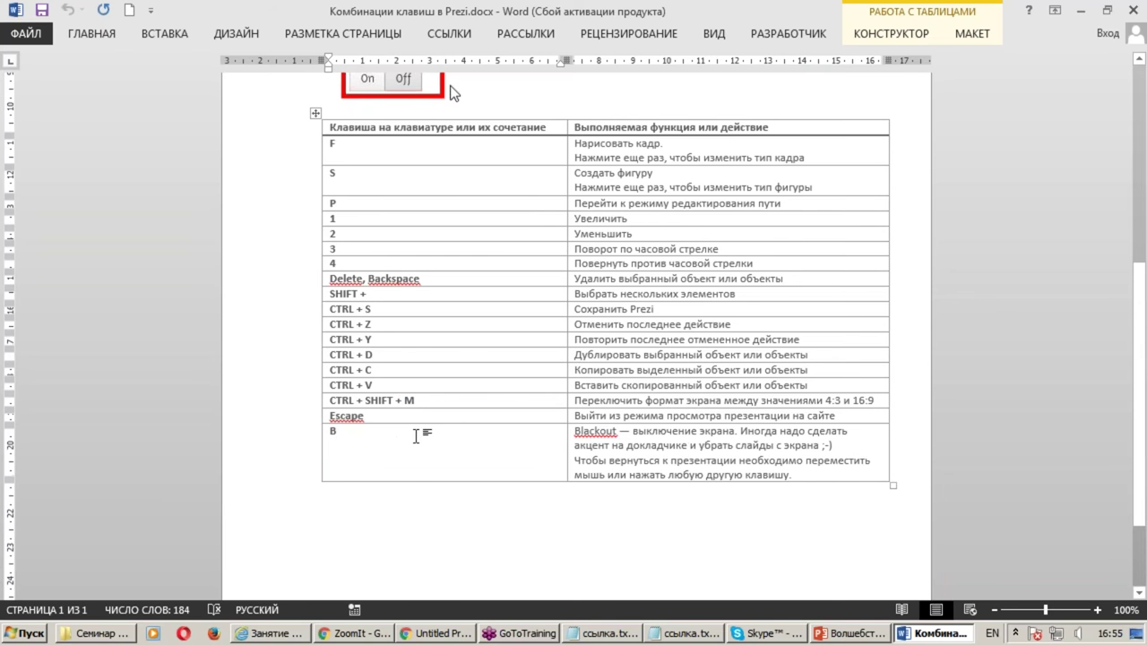
scroll(448, 433, up, 2)
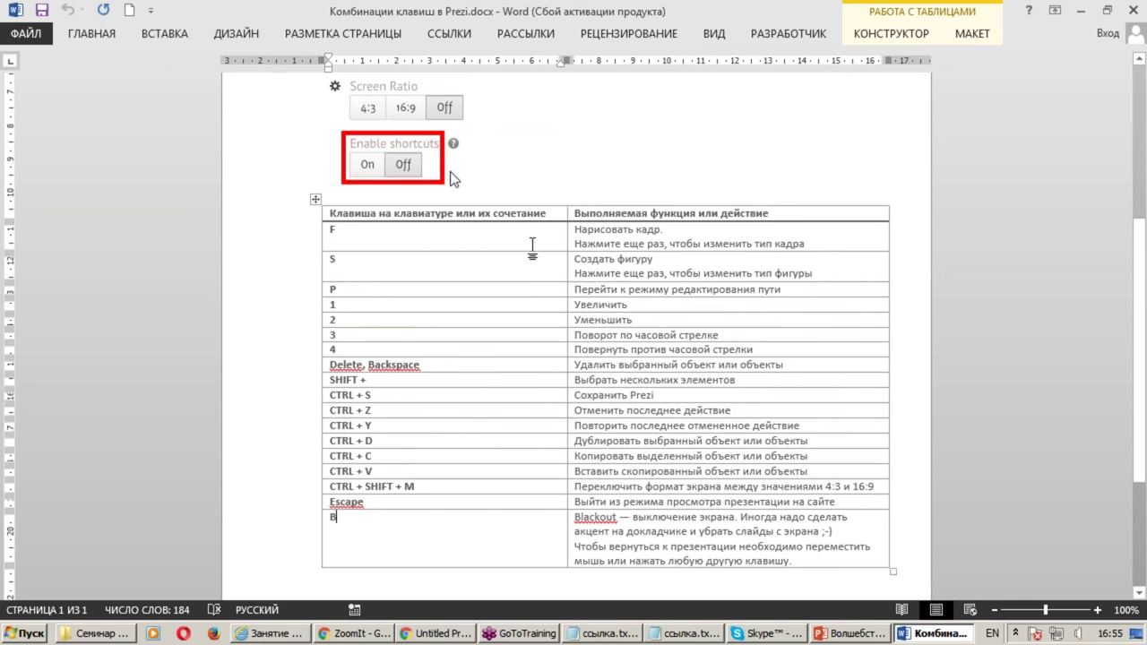
Select the F, S, P, and 1–2 shortcut rows in turn to point them out
drag(561, 235, 592, 237)
drag(553, 267, 628, 273)
key(Left)
drag(562, 287, 627, 289)
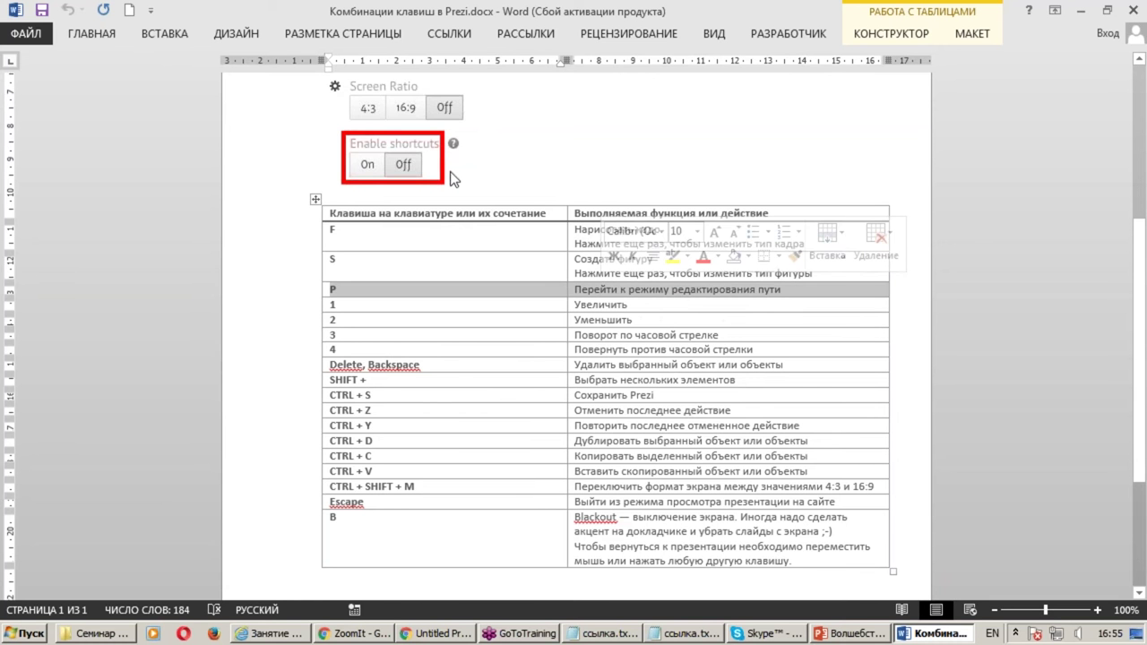
click(562, 307)
drag(562, 307, 587, 320)
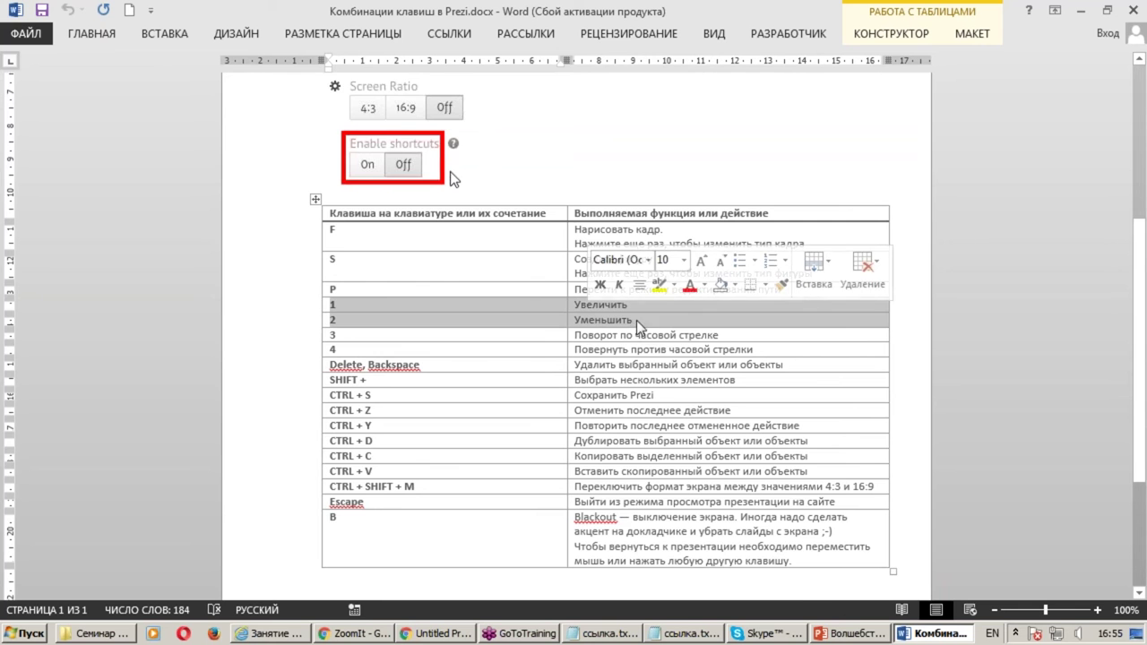
scroll(662, 352, up, 3)
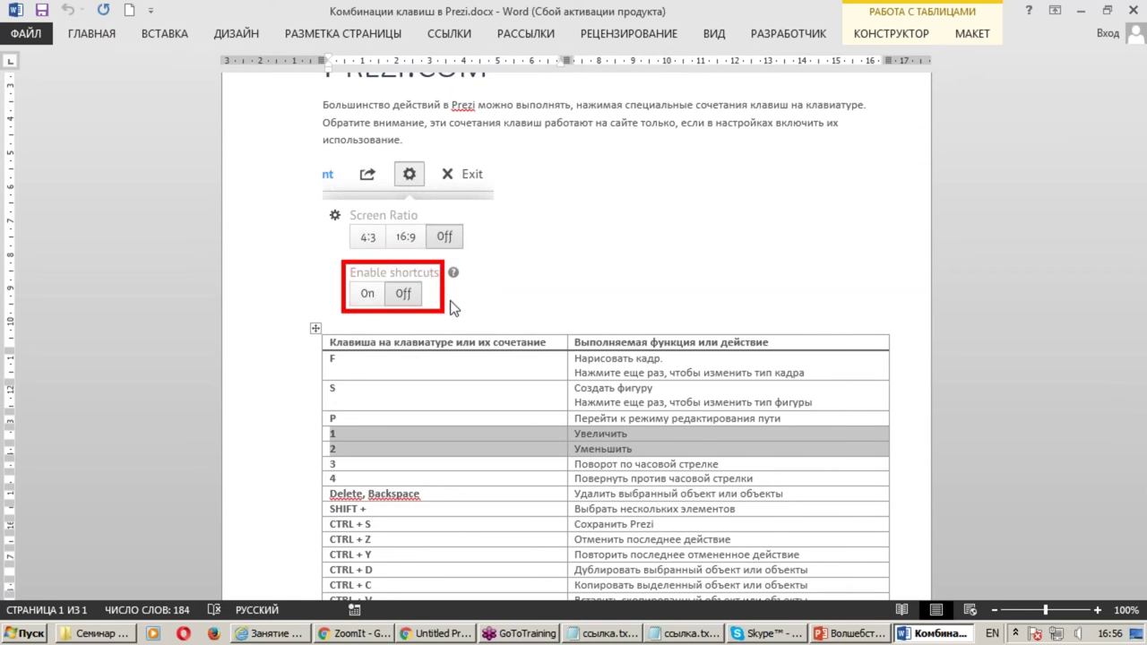
Minimise Word, the seminar folder and PowerPoint, bringing the Prezi editor back to front
click(1083, 11)
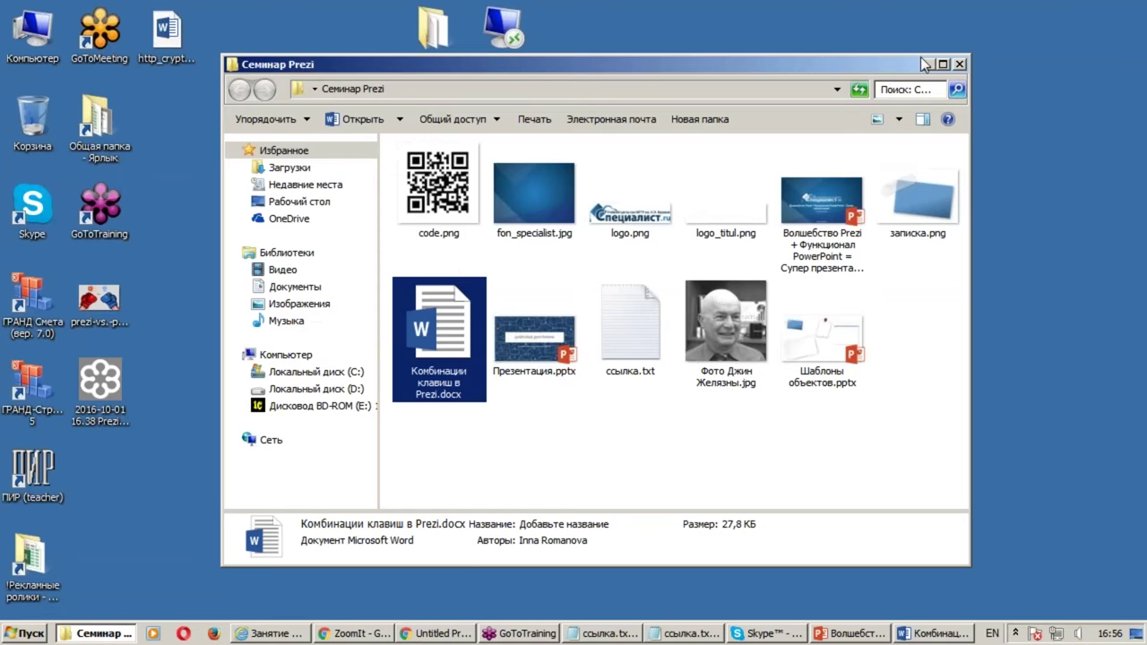
click(926, 63)
click(858, 638)
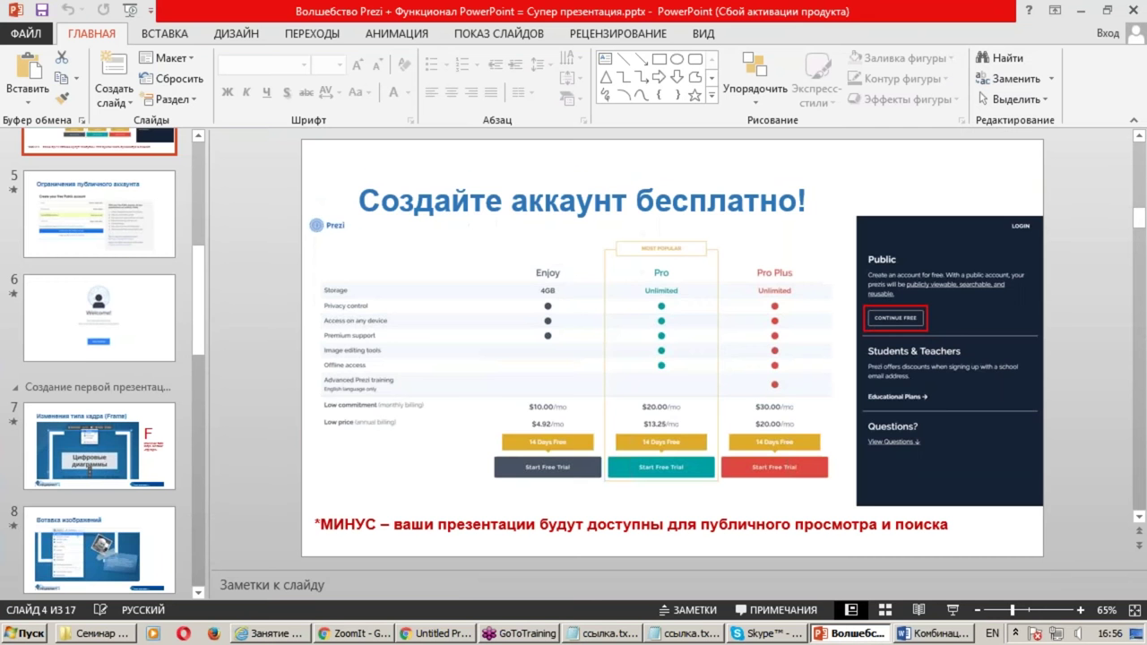
click(1082, 11)
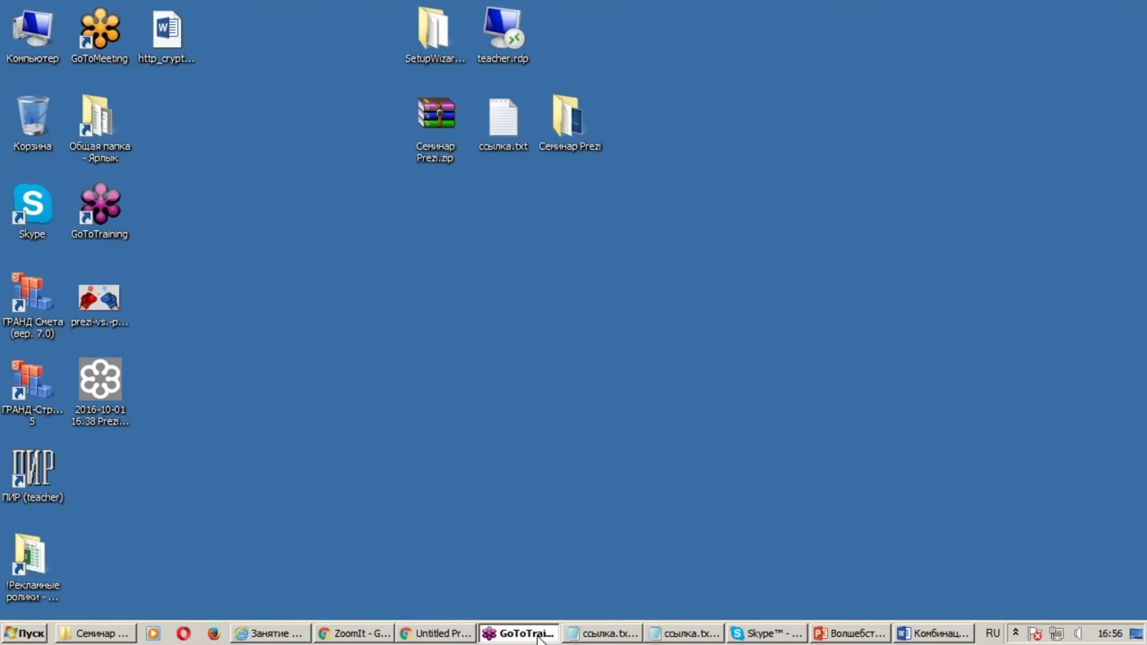
click(425, 634)
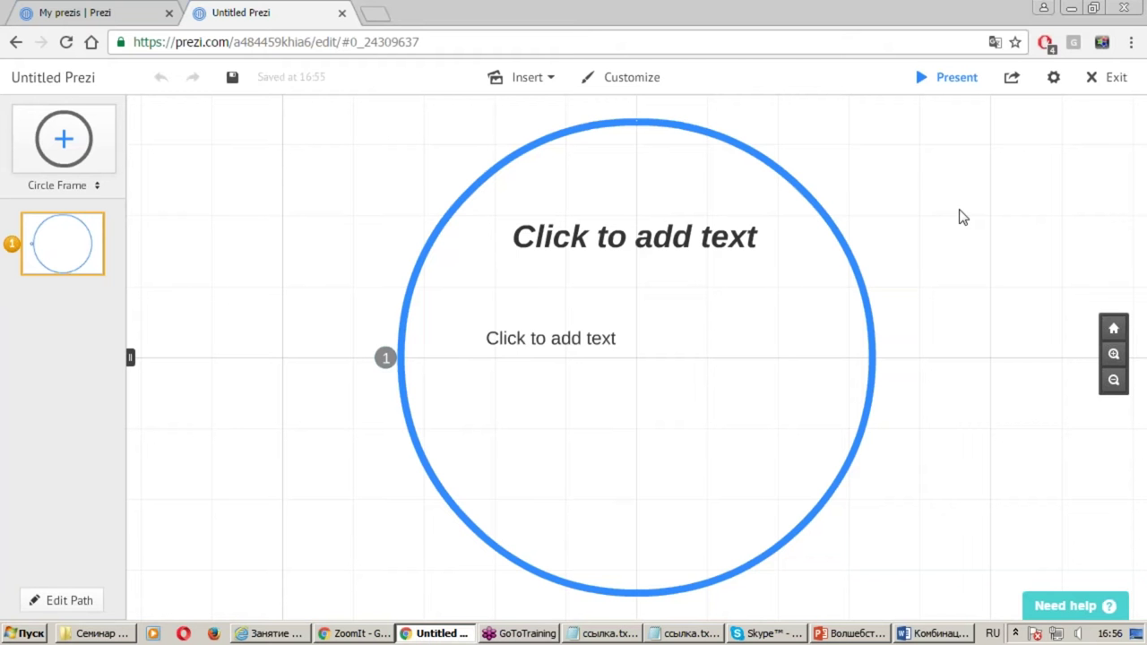
In the gear Settings panel, switch Enable shortcuts to On, leaving Screen Ratio Off
click(1055, 79)
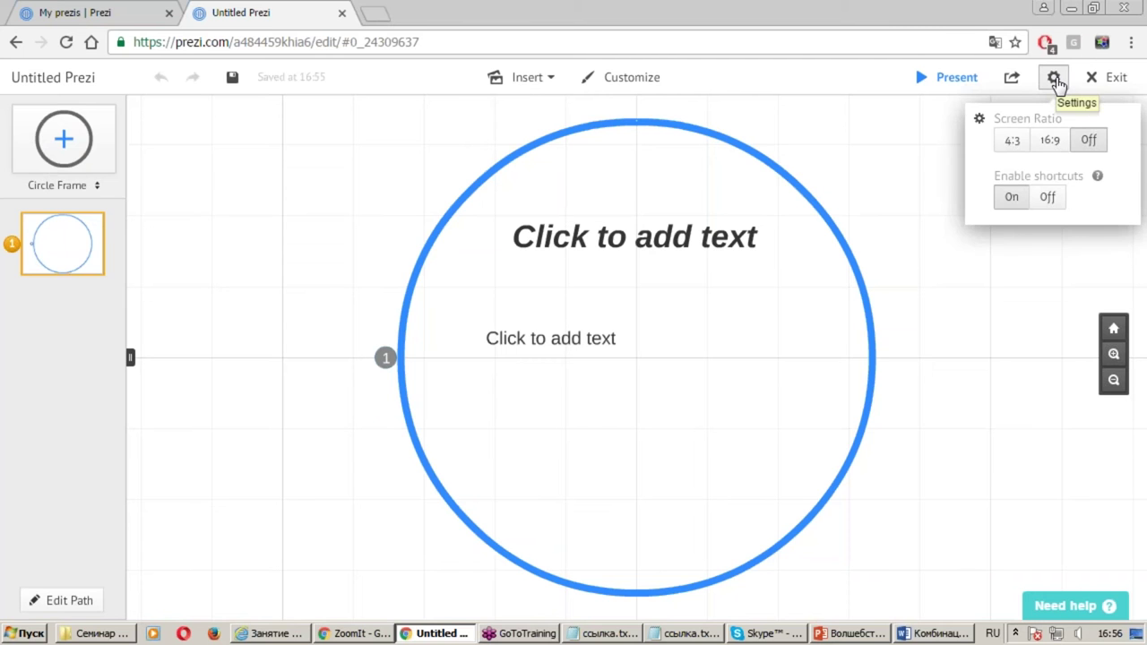
key(ctrl+1)
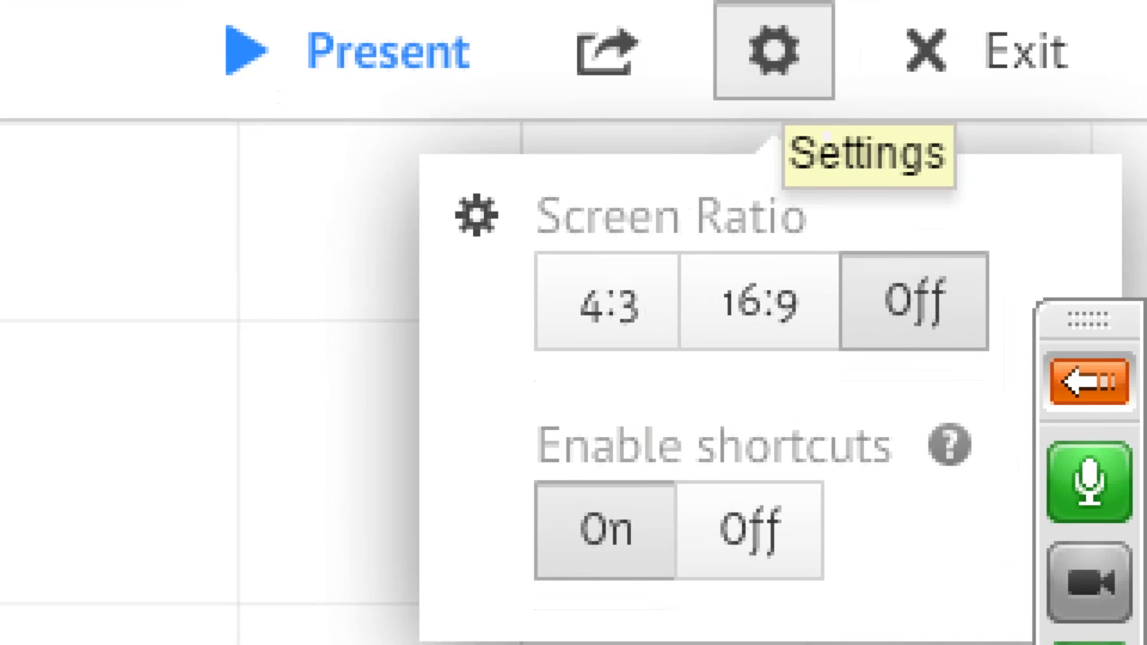
click(1017, 85)
mouse_move(699, 20)
mouse_down()
mouse_move(857, 105)
mouse_move(850, 4)
mouse_up()
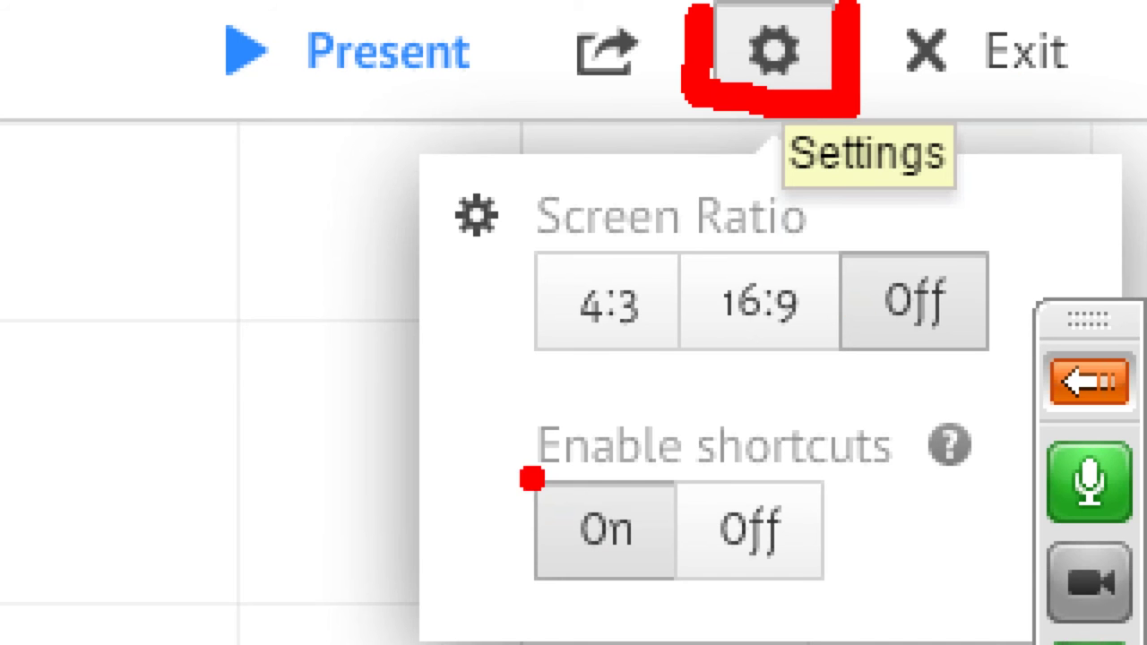
drag(524, 475, 676, 596)
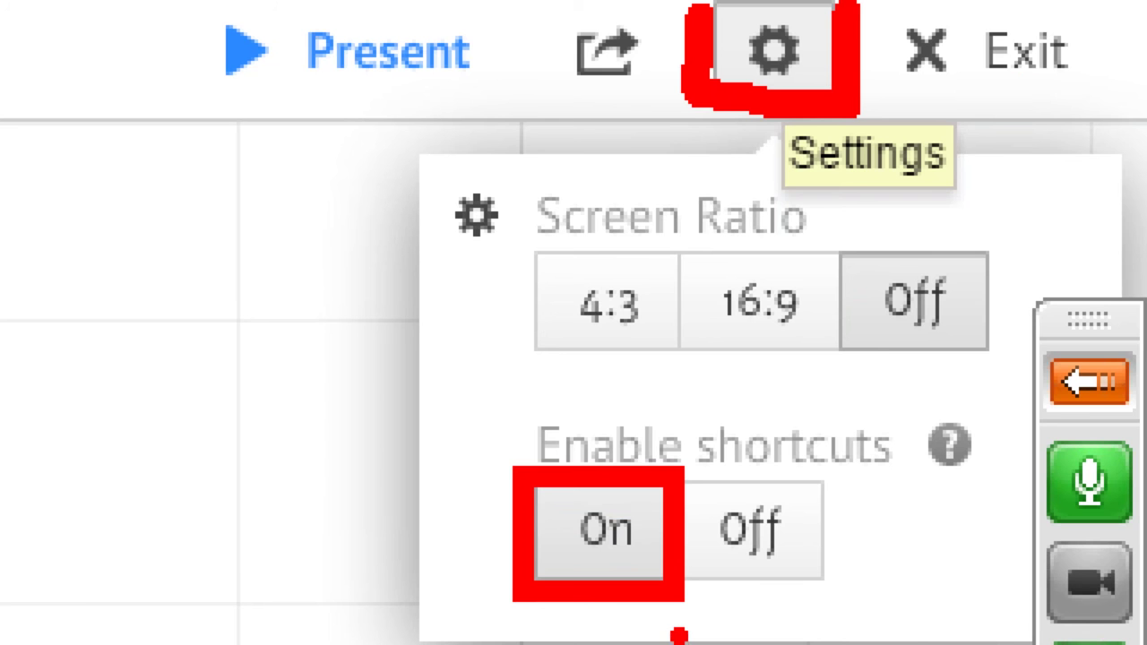
key(Escape)
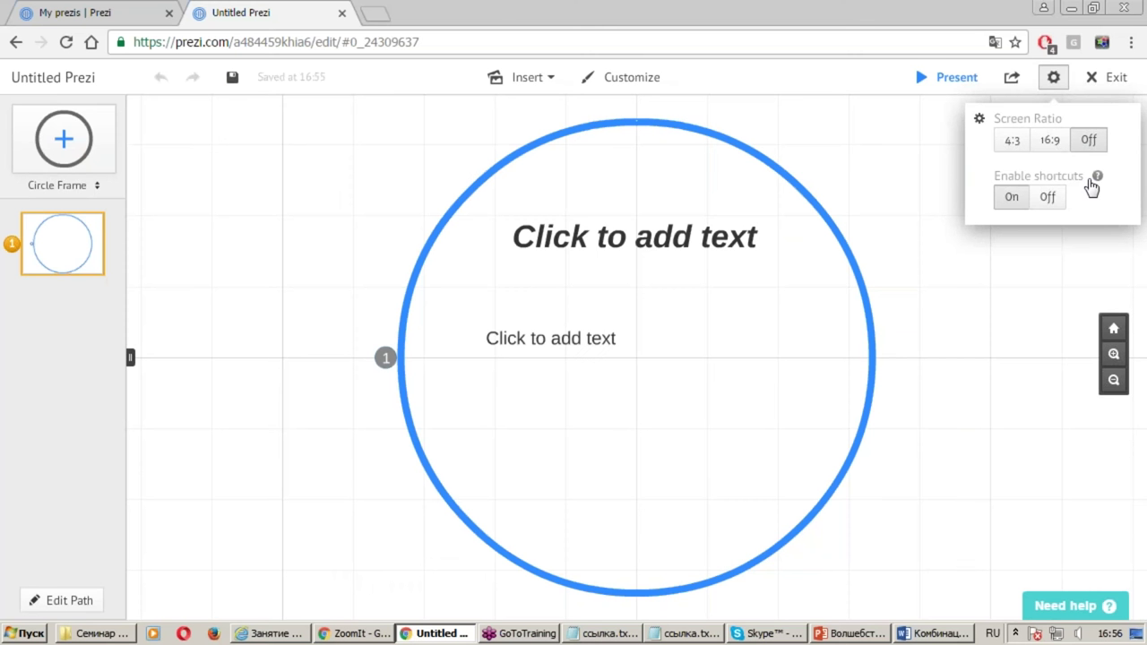
click(1017, 199)
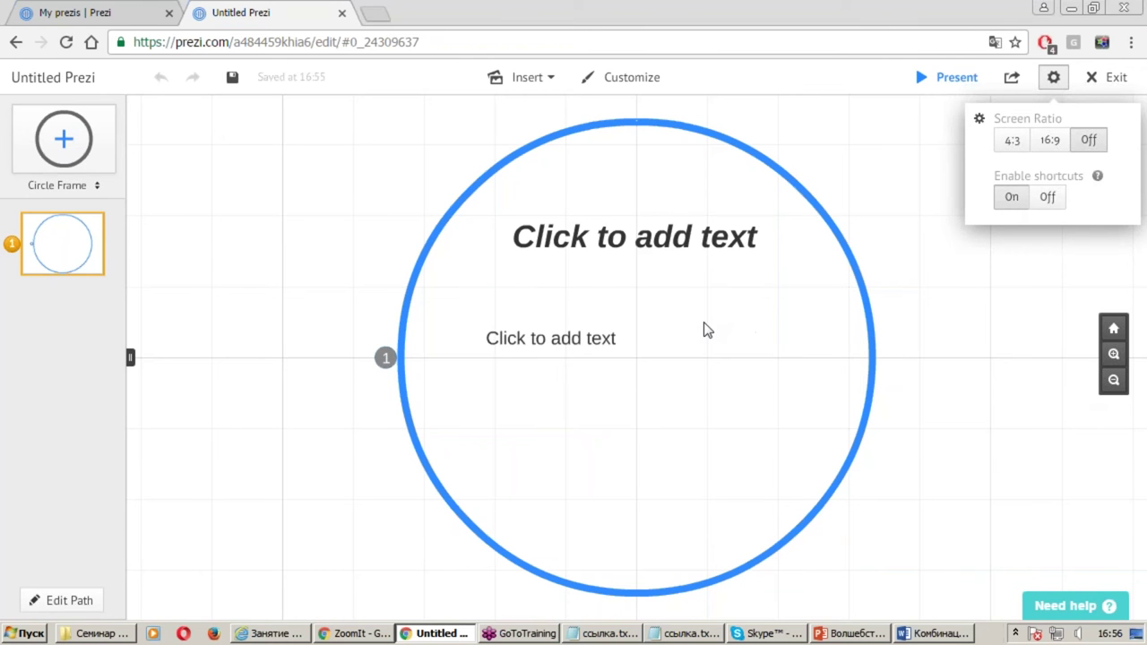
scroll(703, 308, up, 1)
click(944, 224)
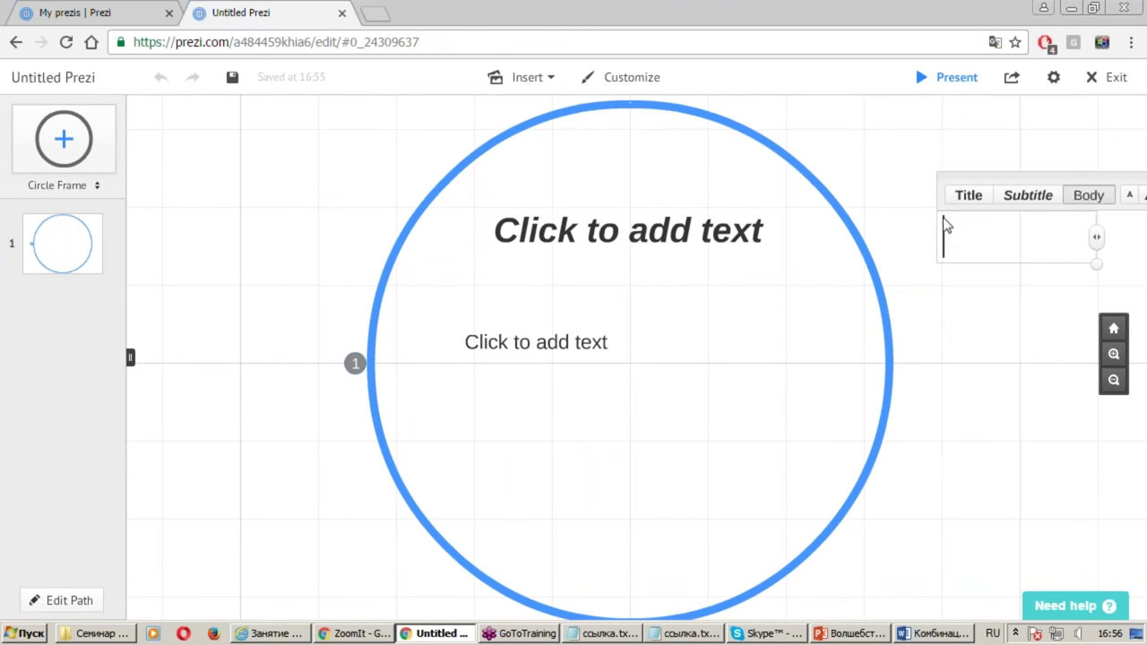
click(929, 270)
scroll(928, 294, up, 2)
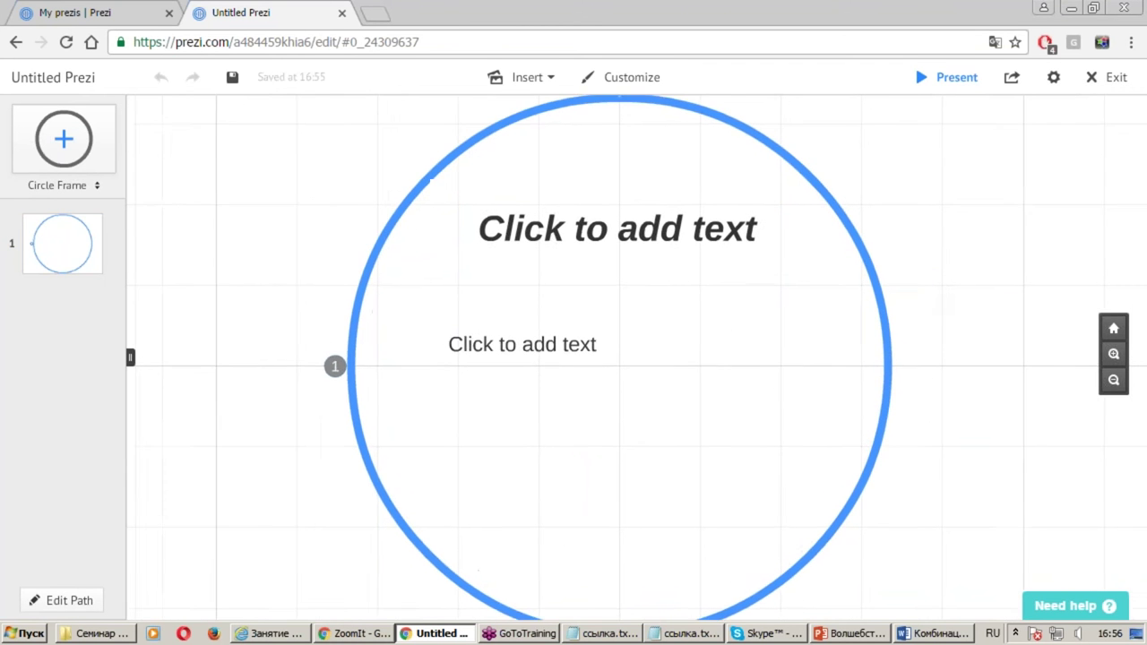
scroll(731, 320, down, 3)
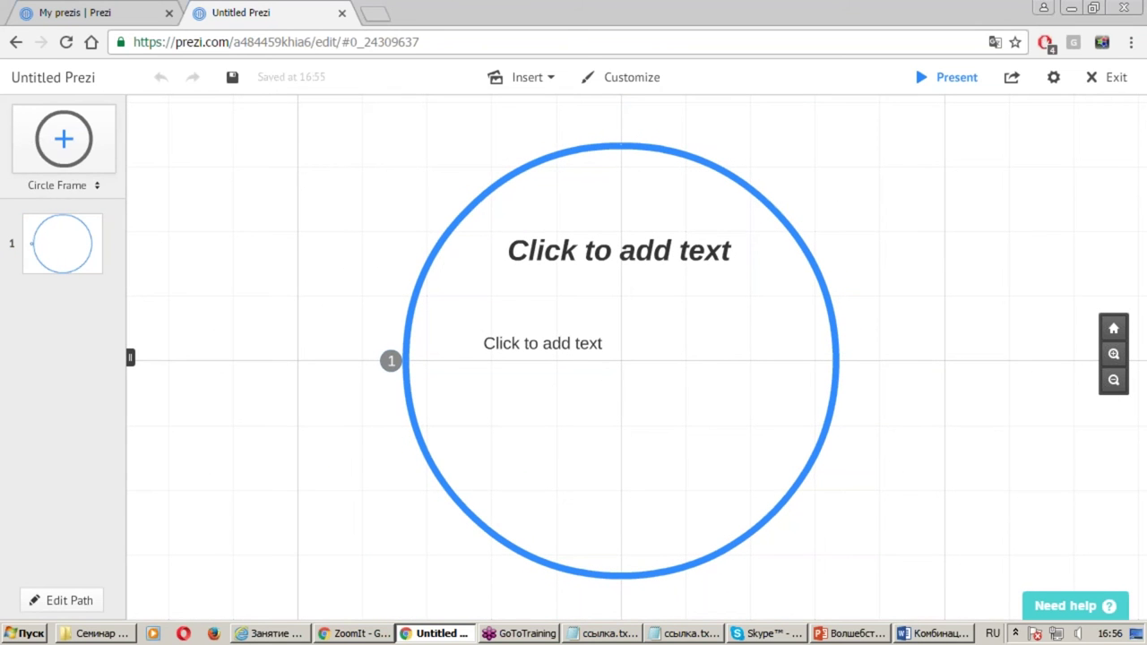
scroll(739, 319, up, 2)
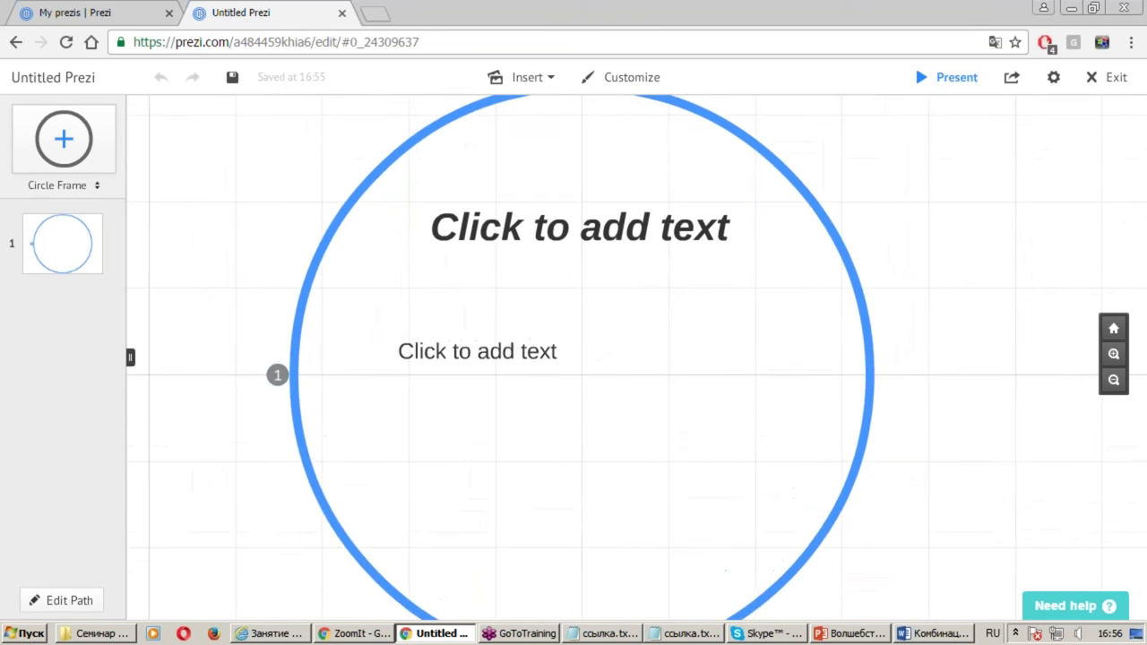
scroll(740, 319, down, 2)
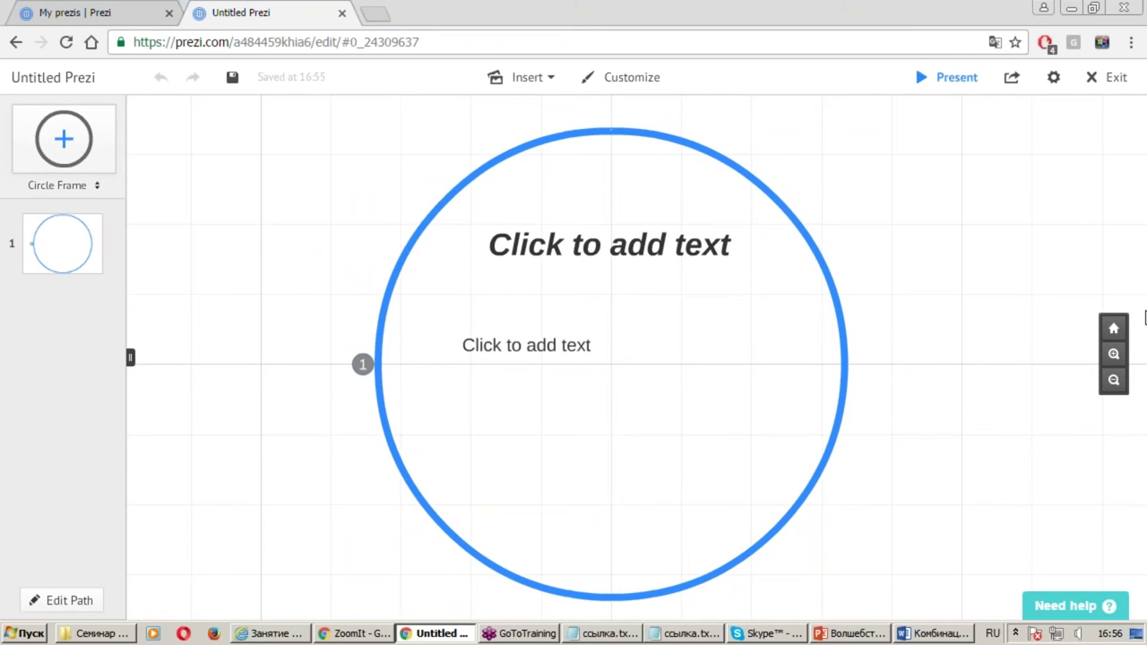
key(ctrl+1)
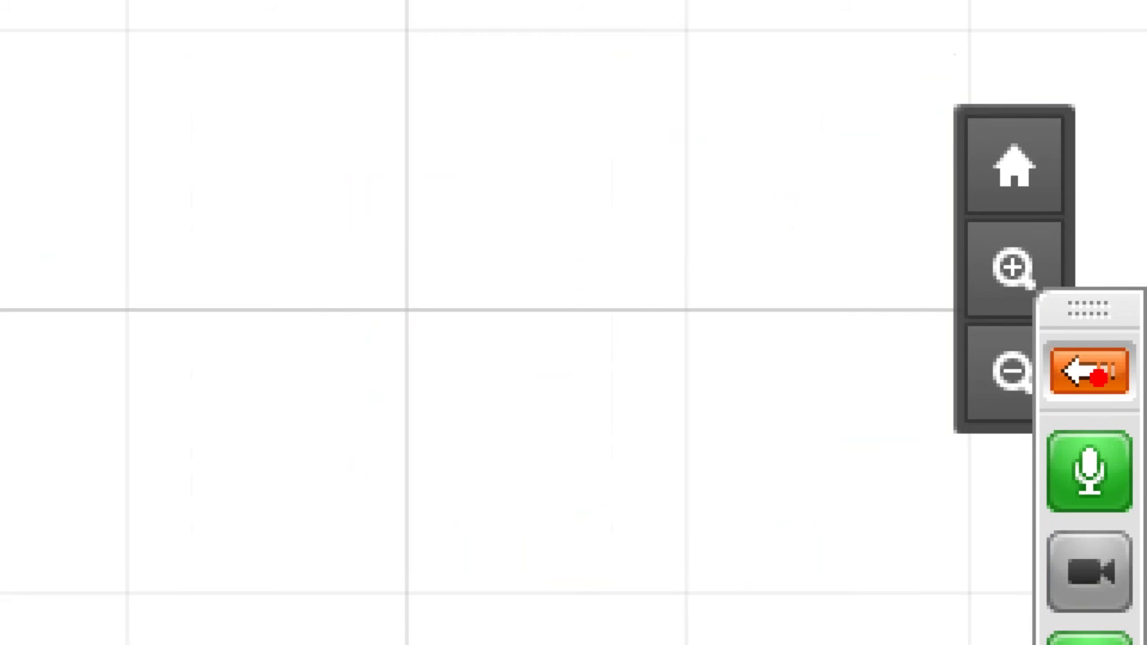
drag(895, 45, 1108, 468)
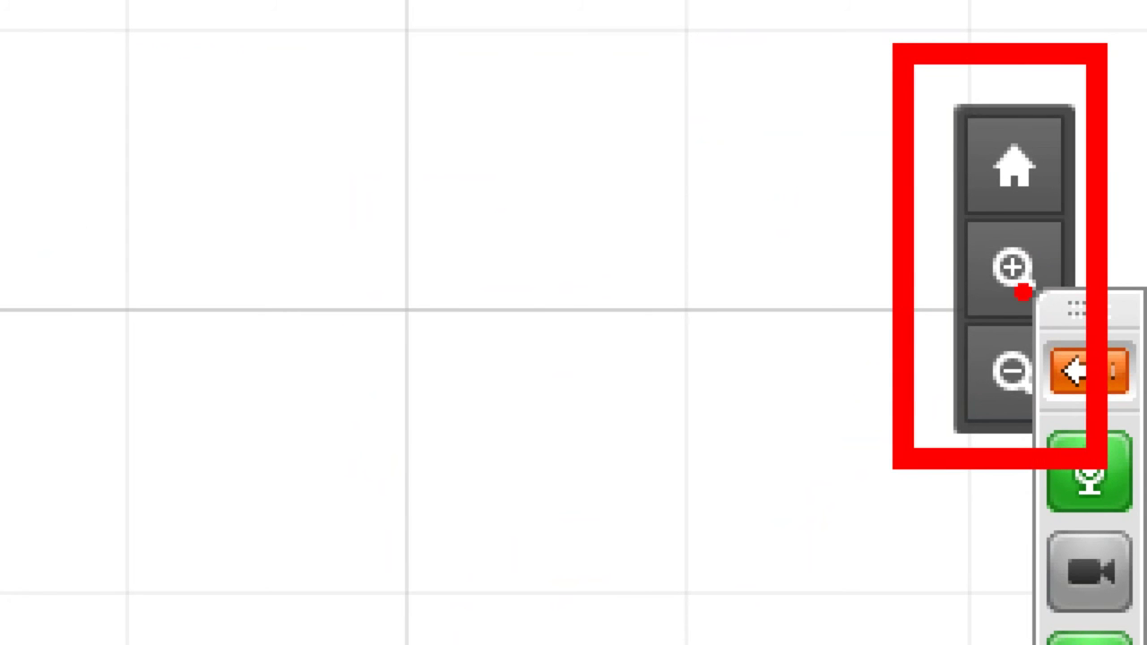
key(Escape)
click(1114, 380)
click(1114, 354)
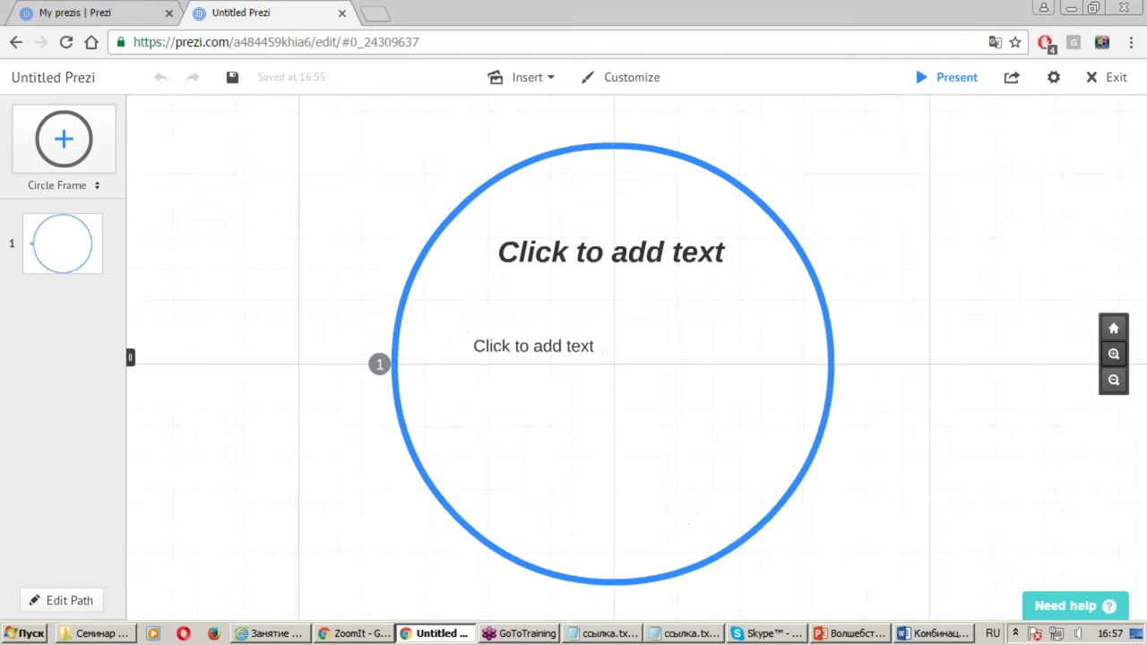
click(1114, 332)
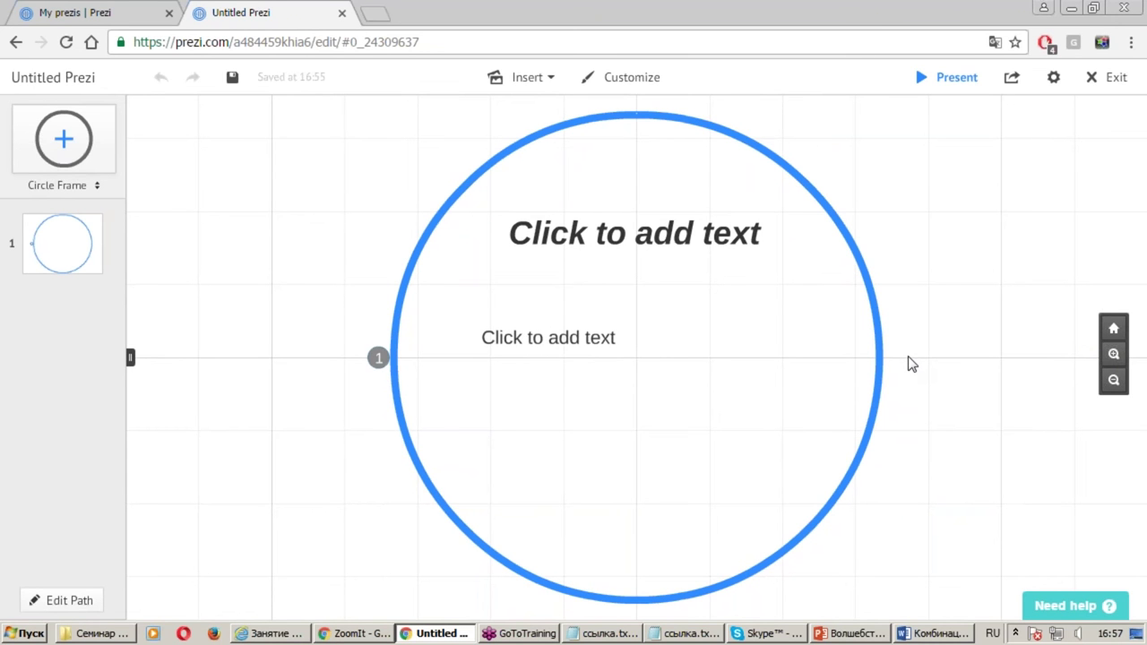
click(1054, 78)
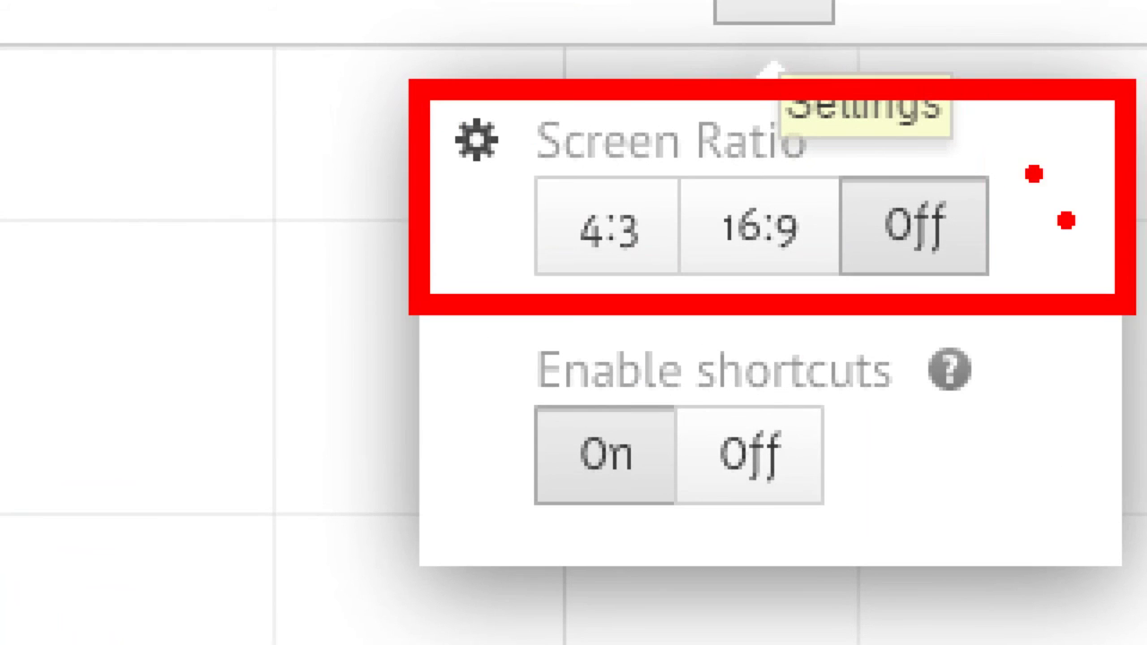
End the ZoomIt zoom and scroll-zoom the canvas out and back in on the circle frame
drag(1035, 142, 1101, 183)
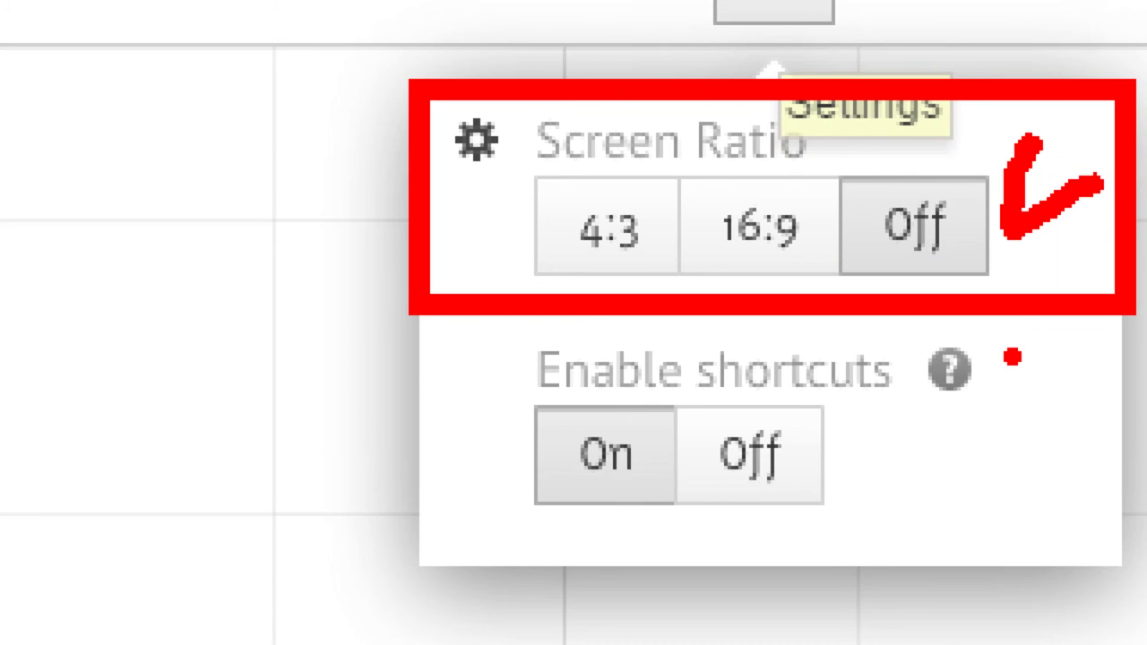
key(Escape)
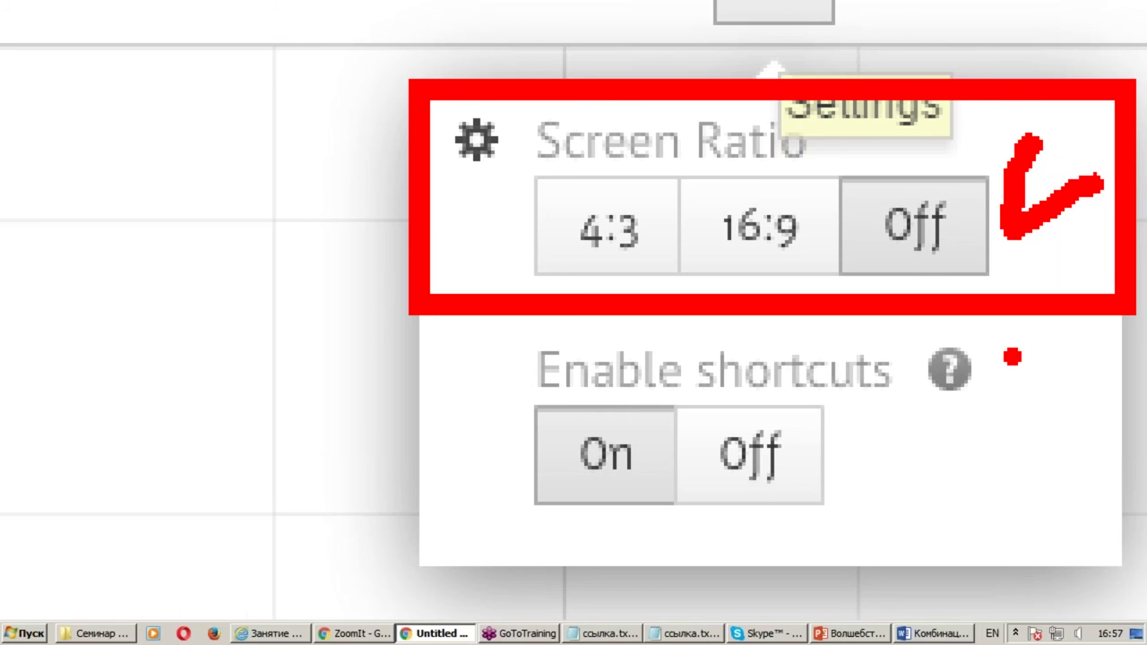
scroll(864, 299, down, 2)
scroll(864, 299, down, 2)
scroll(864, 298, down, 2)
scroll(864, 298, down, 1)
scroll(864, 298, down, 1)
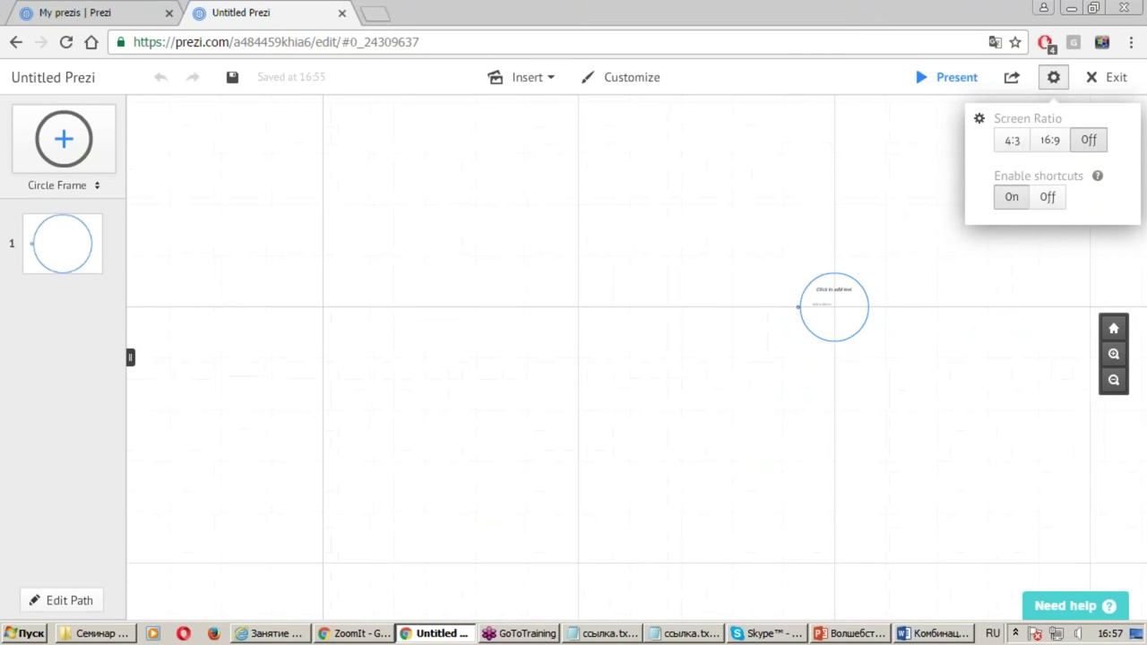
scroll(822, 305, up, 2)
scroll(791, 315, up, 2)
scroll(876, 238, up, 1)
scroll(856, 247, up, 2)
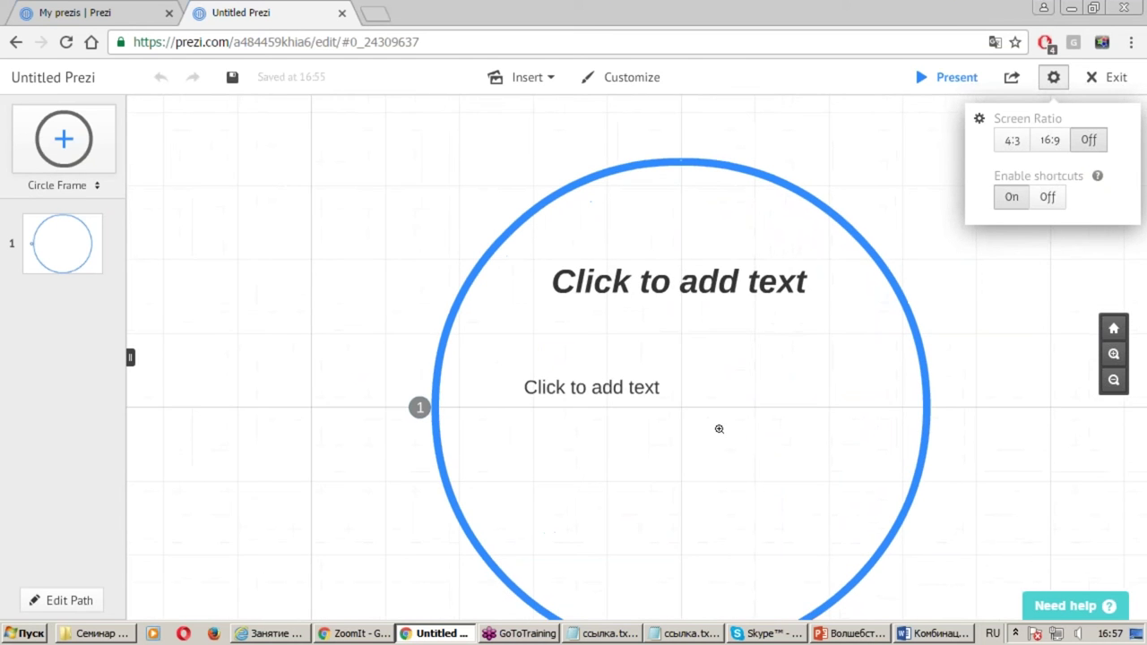
Preview the prezi with F5, exit, and shift the canvas so the circle frame sits higher
key(F5)
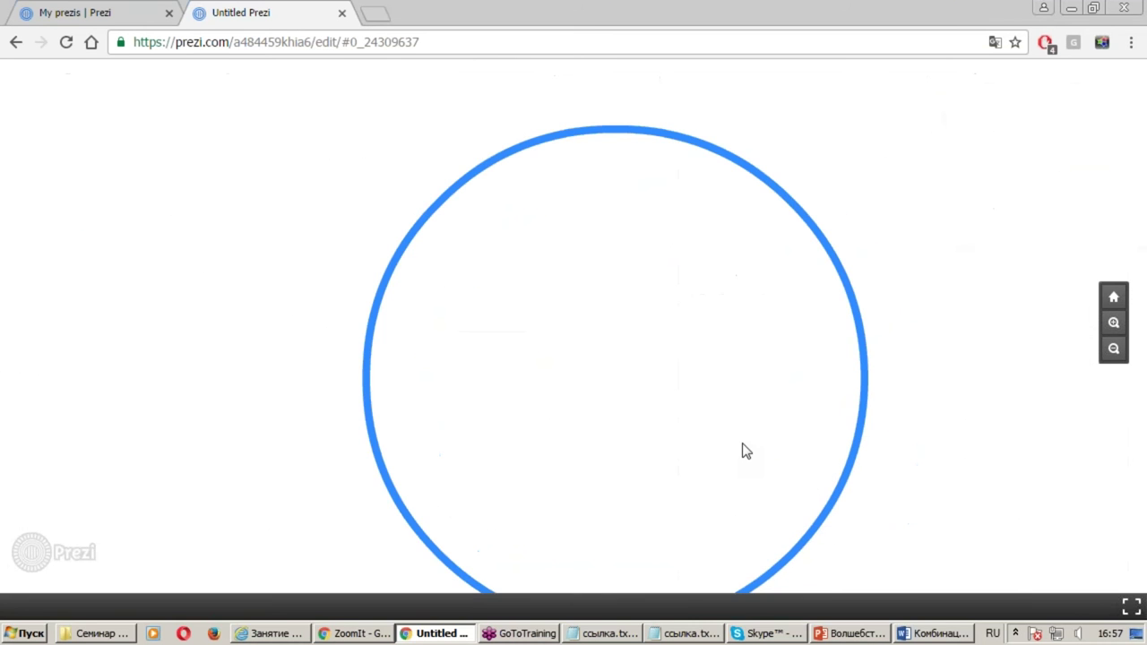
key(Escape)
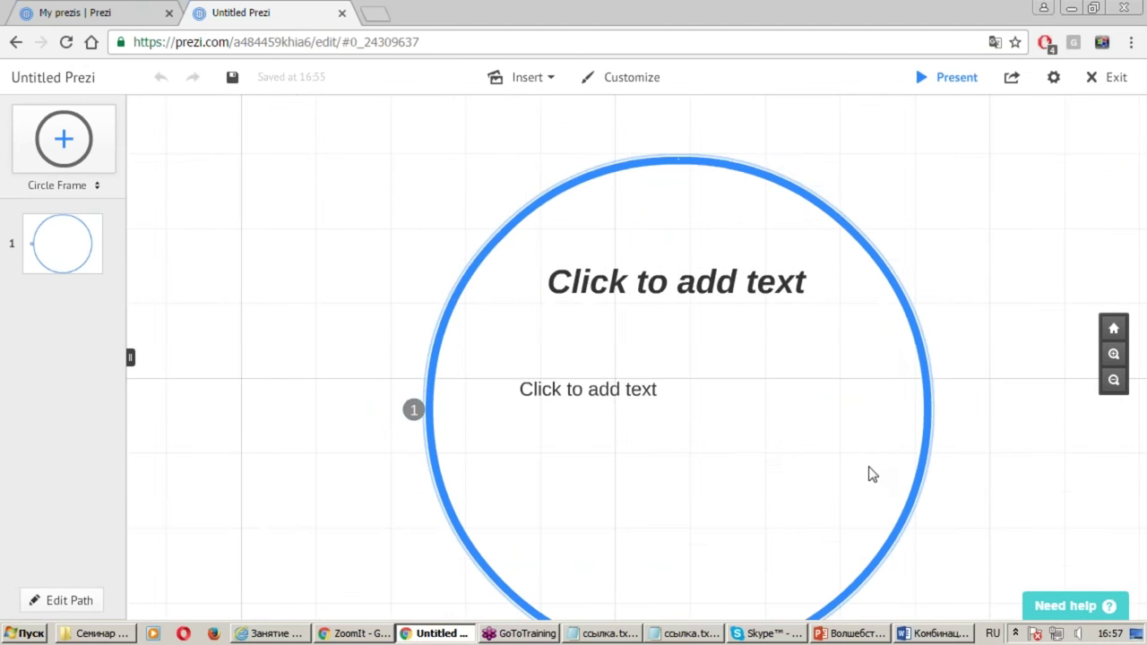
drag(868, 471, 865, 422)
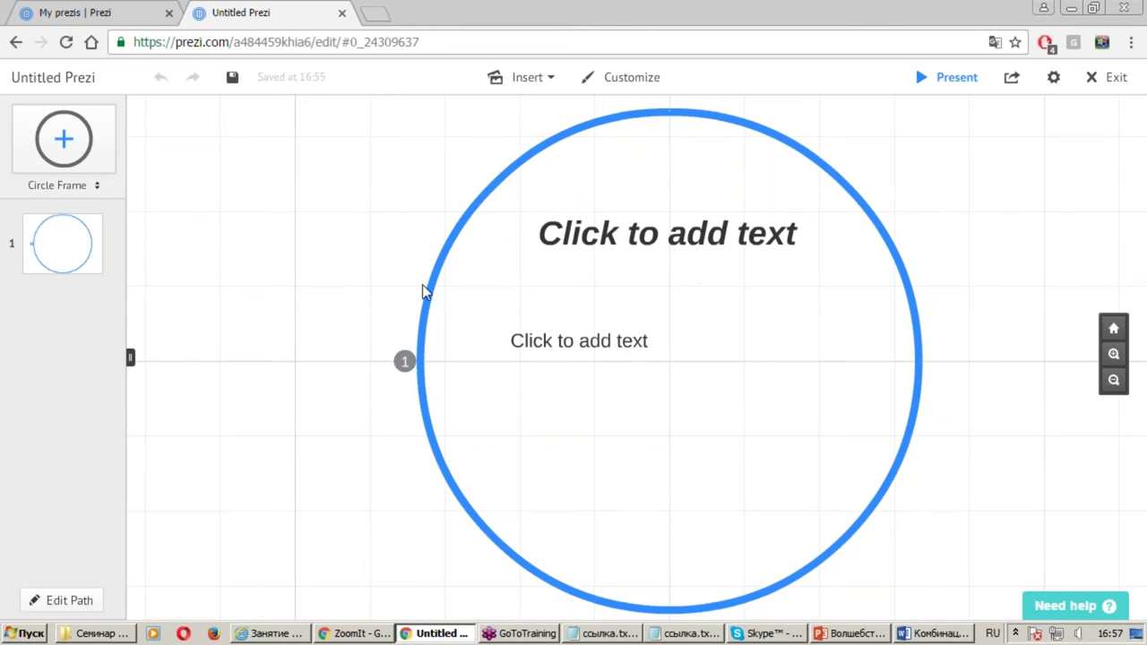
click(1062, 92)
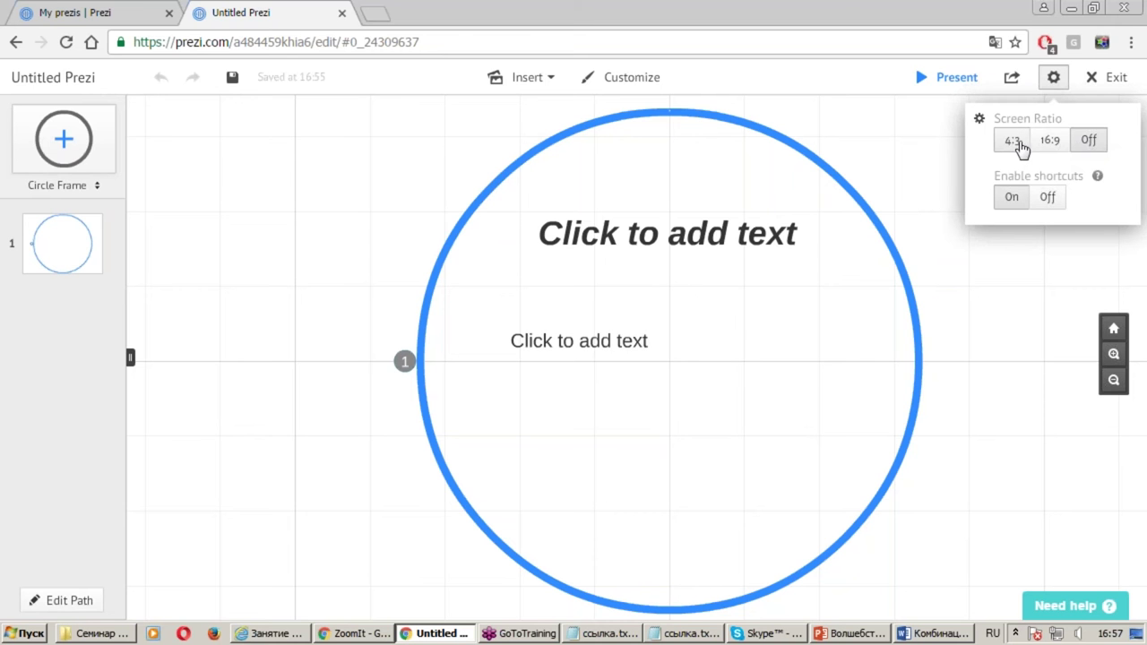
Compare 4:3 and 16:9 screen ratios, leave the ratio Off, close Settings, and switch to PowerPoint
click(1013, 144)
click(1049, 143)
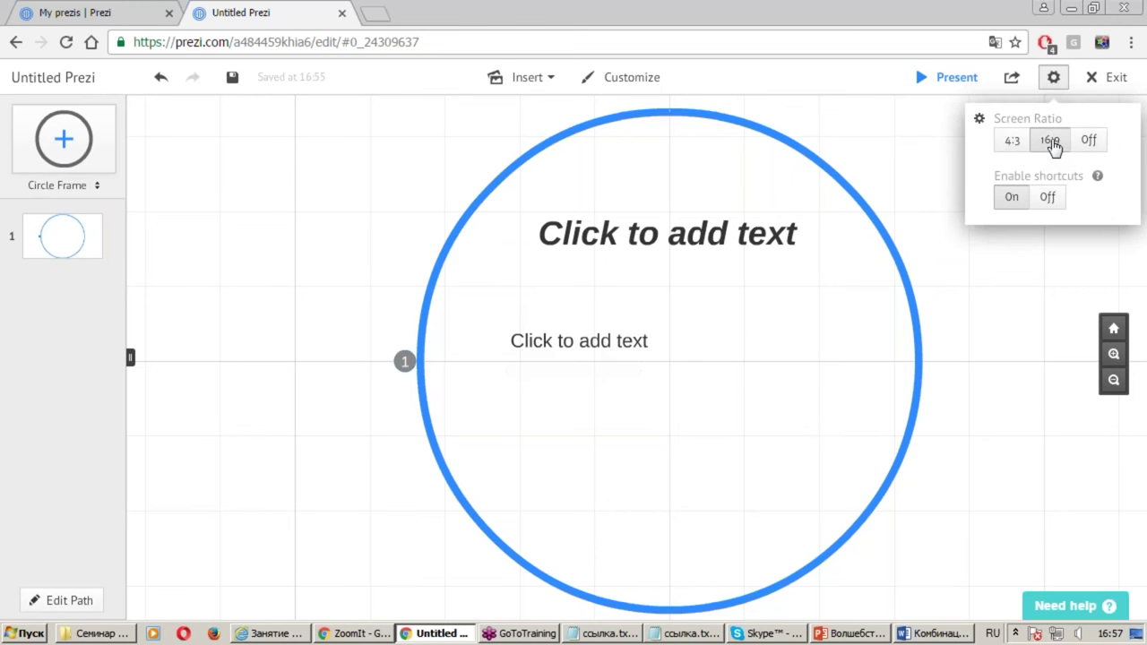
click(1019, 144)
click(1048, 148)
click(1016, 144)
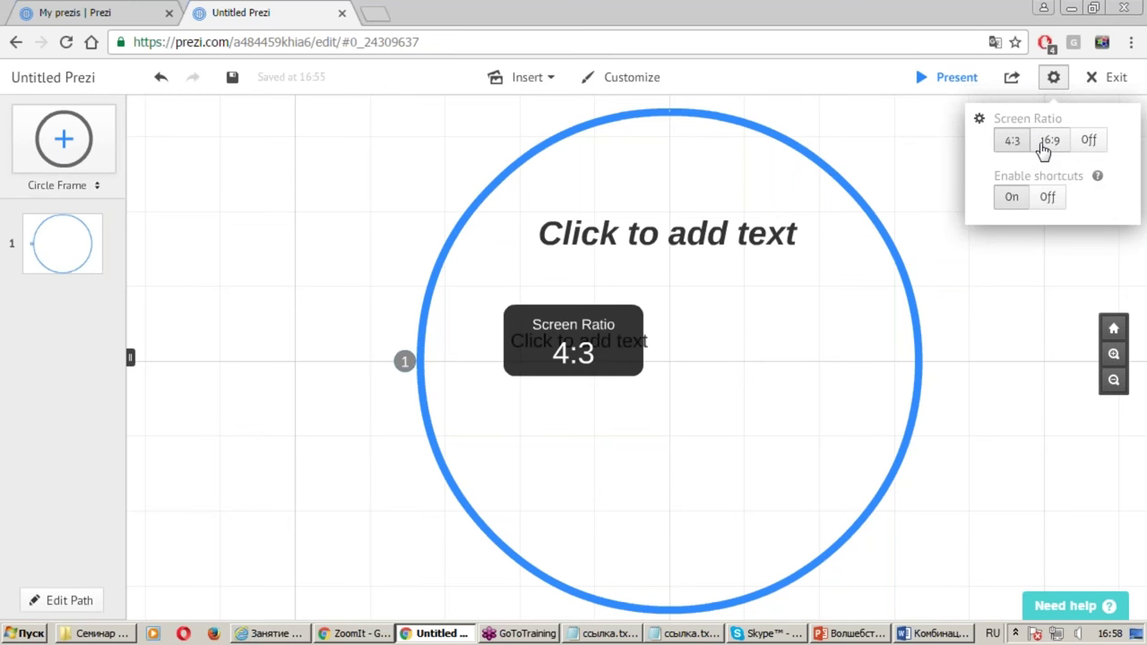
click(1045, 147)
click(1089, 144)
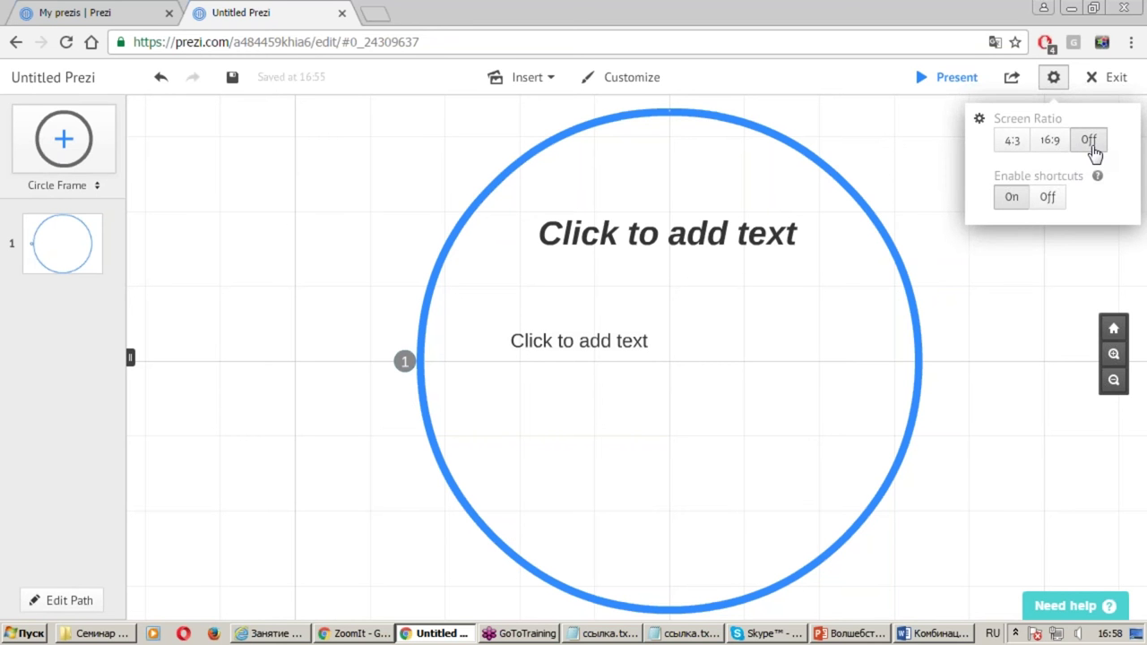
click(997, 294)
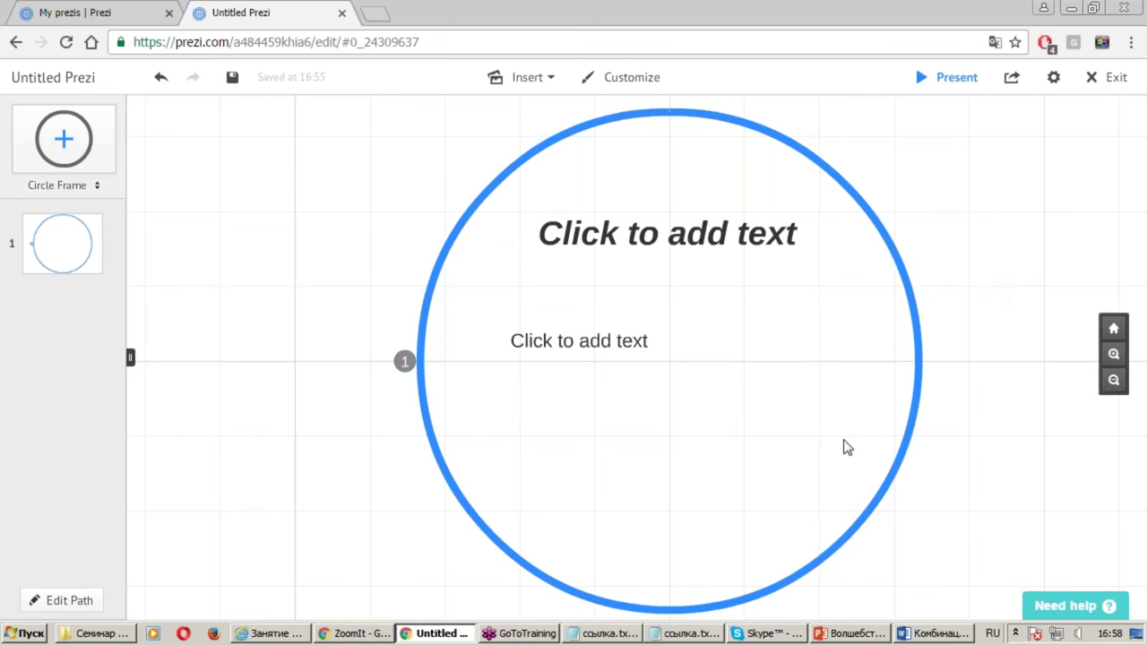
click(831, 635)
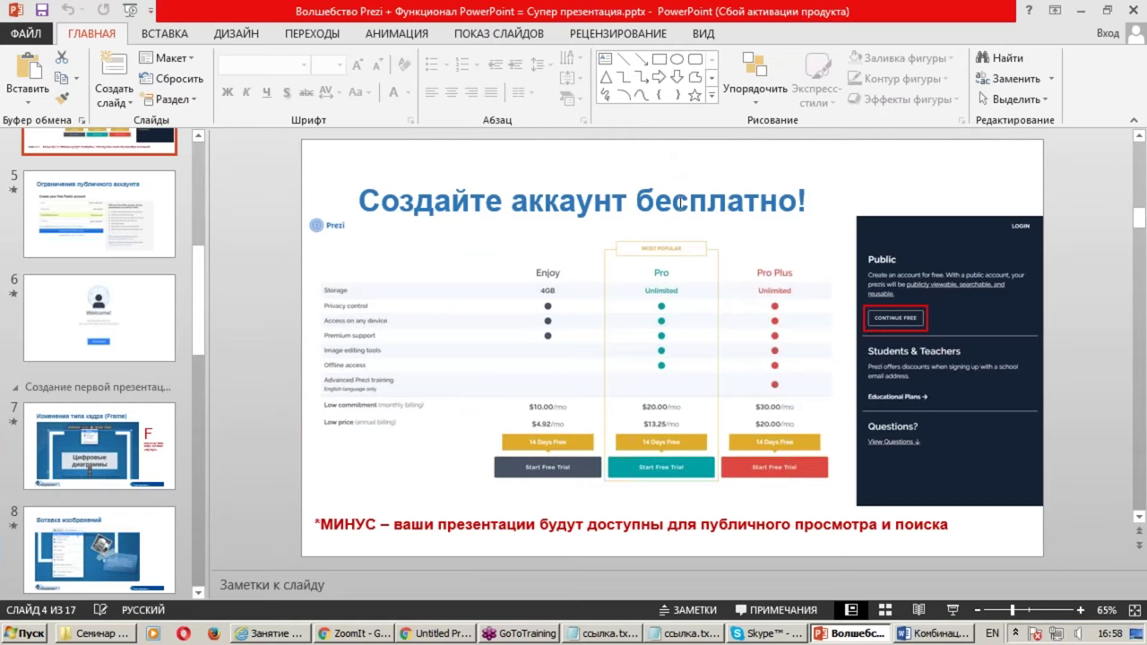
On slide 7 in PowerPoint, give the title a zoom entrance animation
click(106, 459)
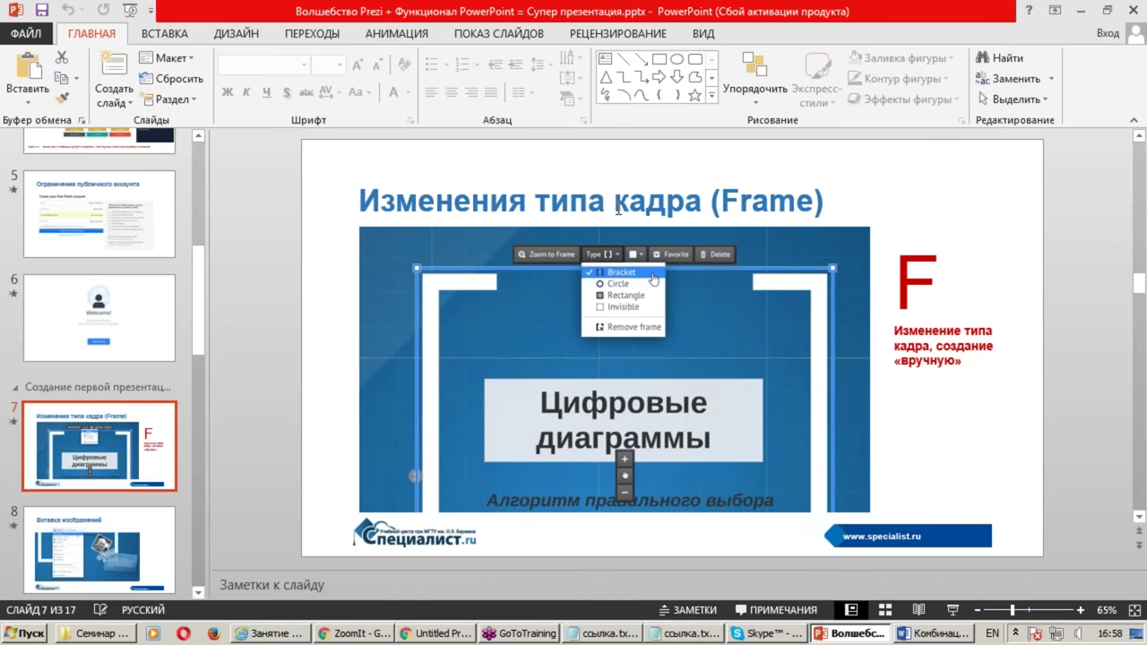
click(627, 202)
click(399, 36)
click(404, 90)
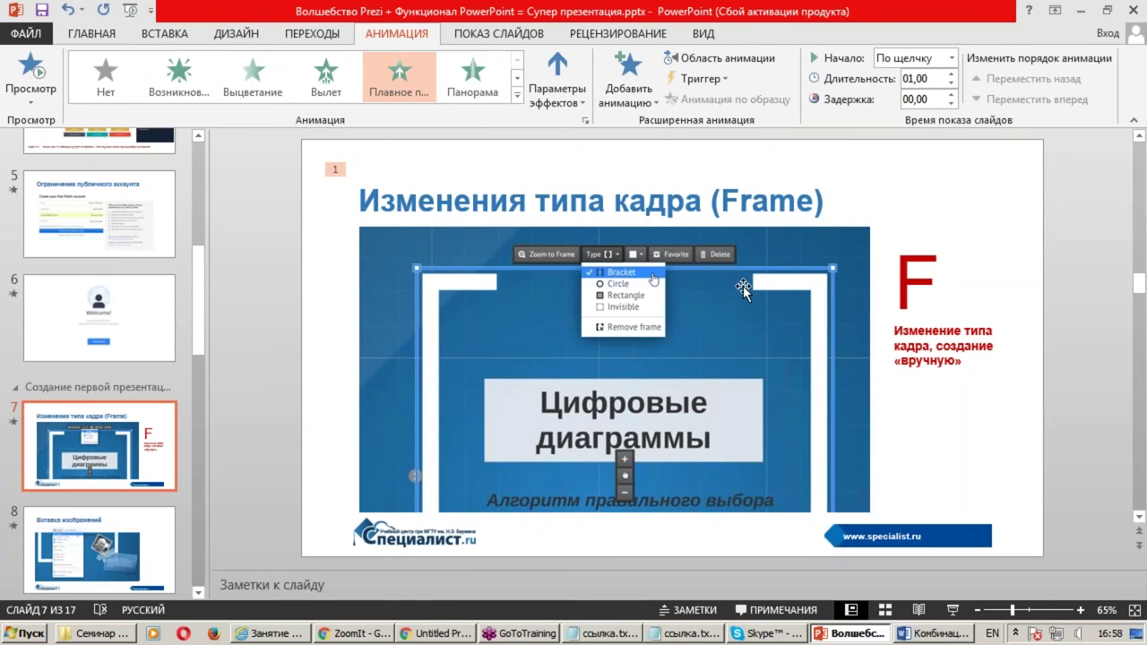
Apply the Панорама animation to the Prezi screenshot picture and the F text box, then return to Prezi
click(743, 286)
click(478, 80)
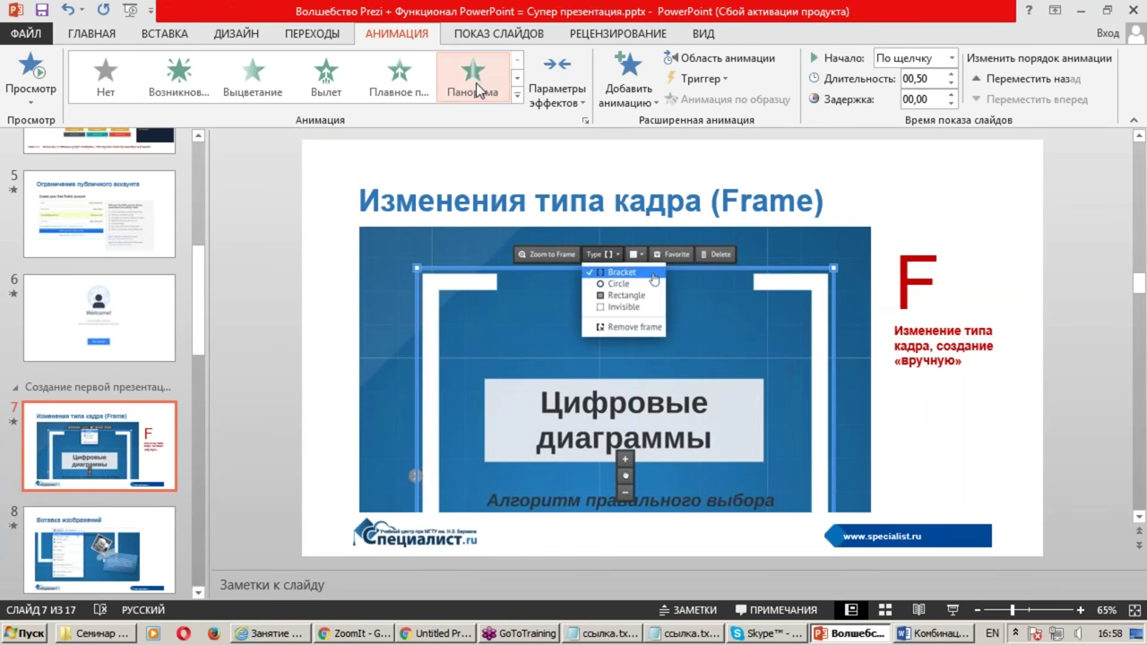
click(903, 278)
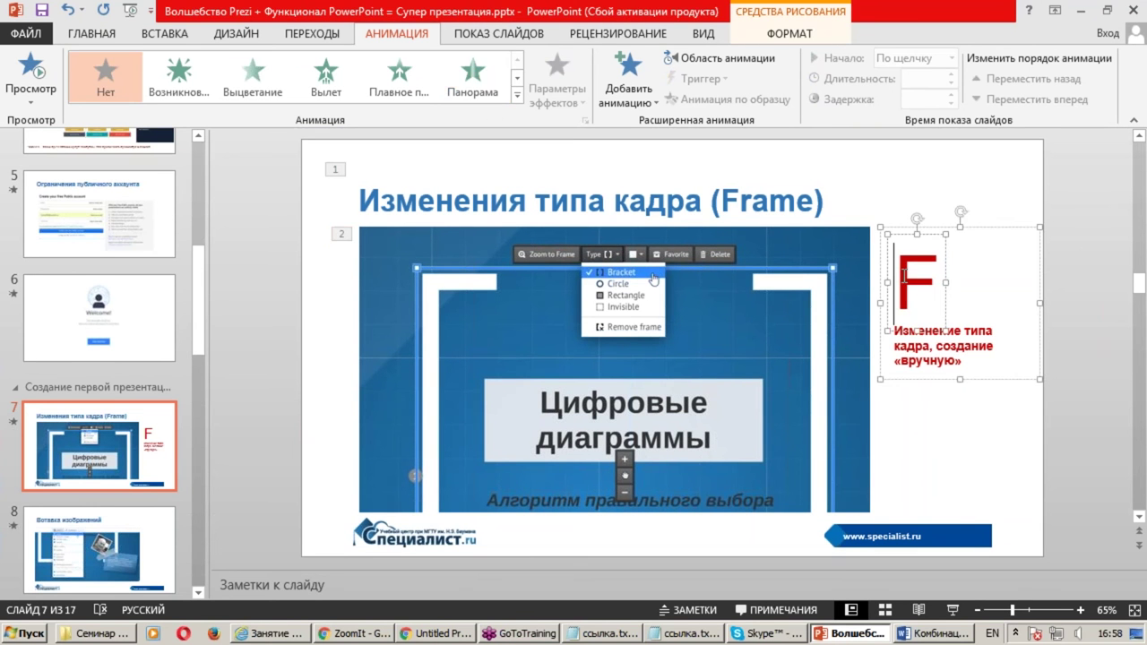
click(473, 81)
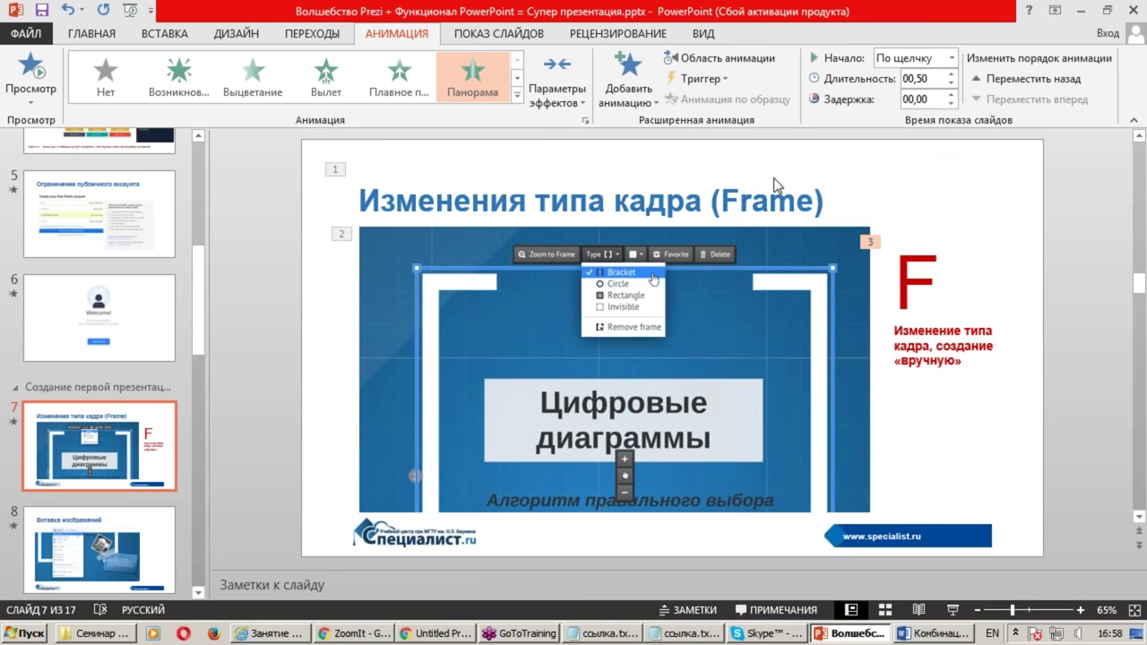
key(alt+Tab)
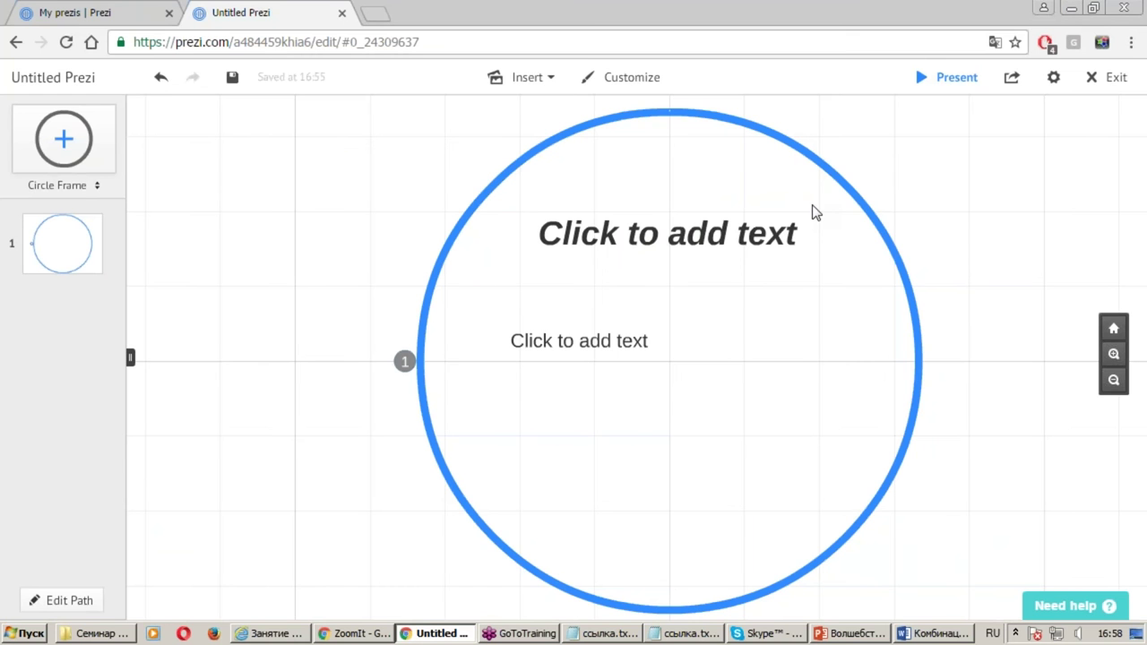
mouse_move(388, 190)
mouse_down()
mouse_move(366, 280)
mouse_move(651, 262)
mouse_up()
drag(635, 170, 671, 230)
mouse_move(758, 166)
mouse_down()
mouse_move(811, 258)
mouse_move(929, 148)
mouse_move(979, 241)
mouse_up()
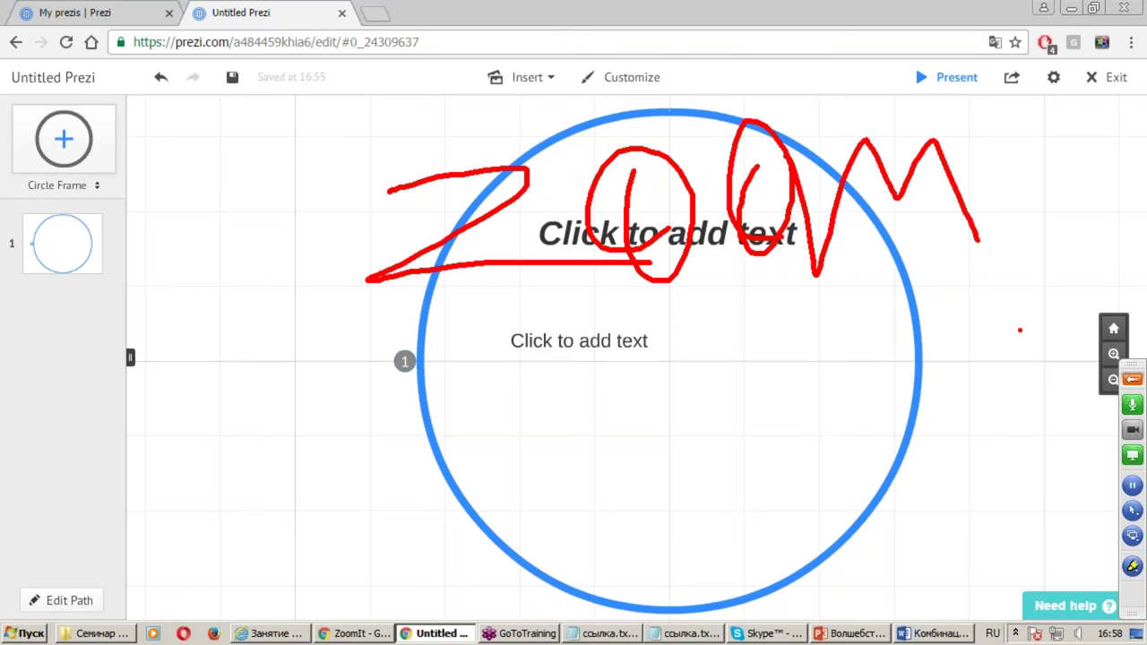
key(Escape)
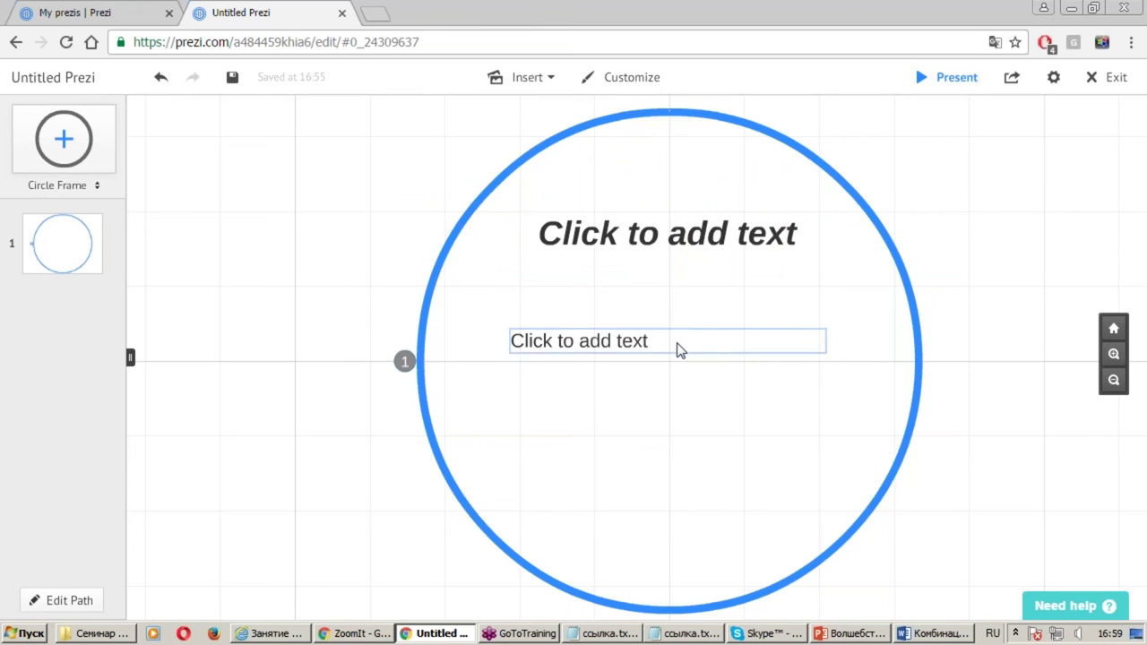
scroll(676, 323, down, 1)
scroll(748, 335, down, 2)
scroll(740, 341, up, 1)
scroll(735, 309, up, 2)
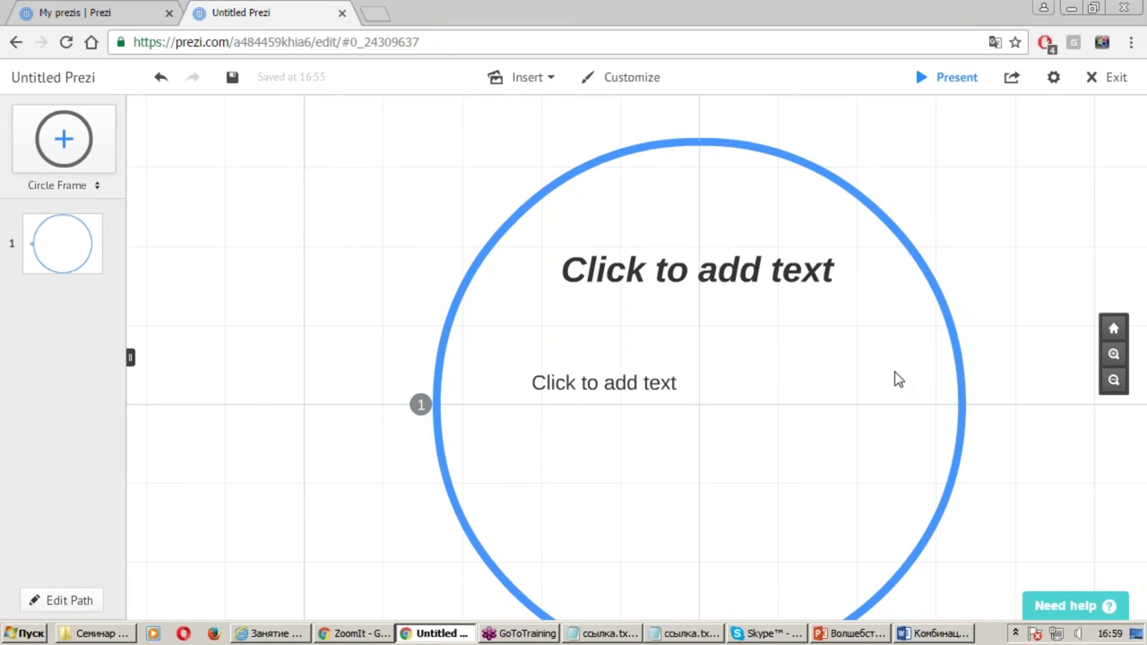
Enter 'Цировые диаграммы' as the circle frame's title in bold italic Subtitle style
click(735, 274)
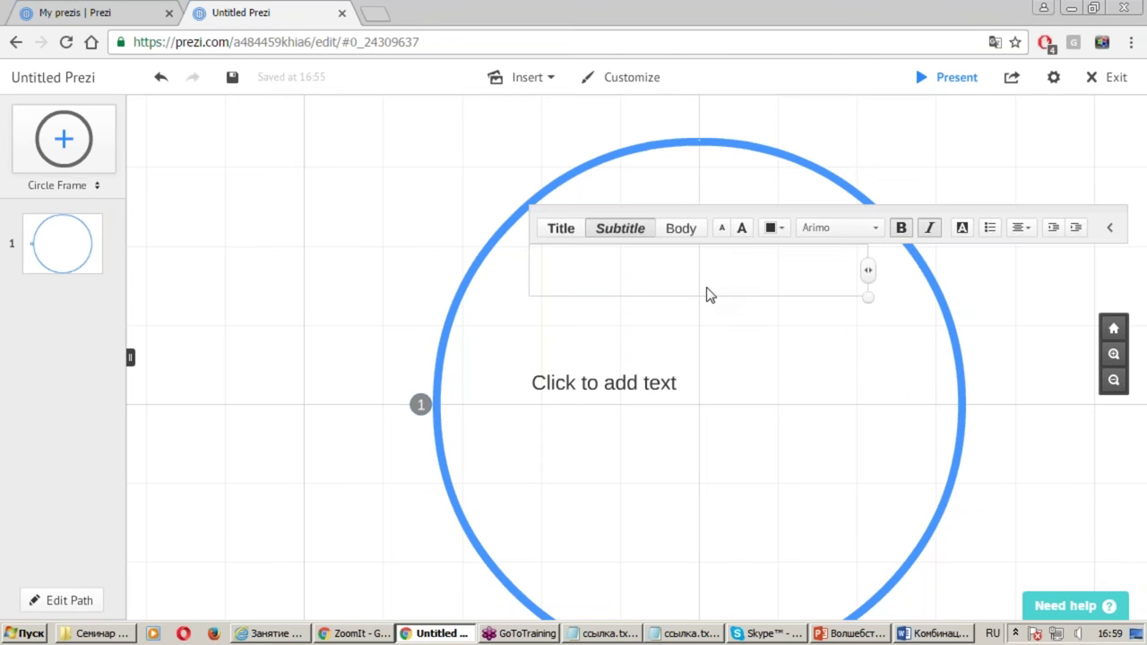
click(668, 395)
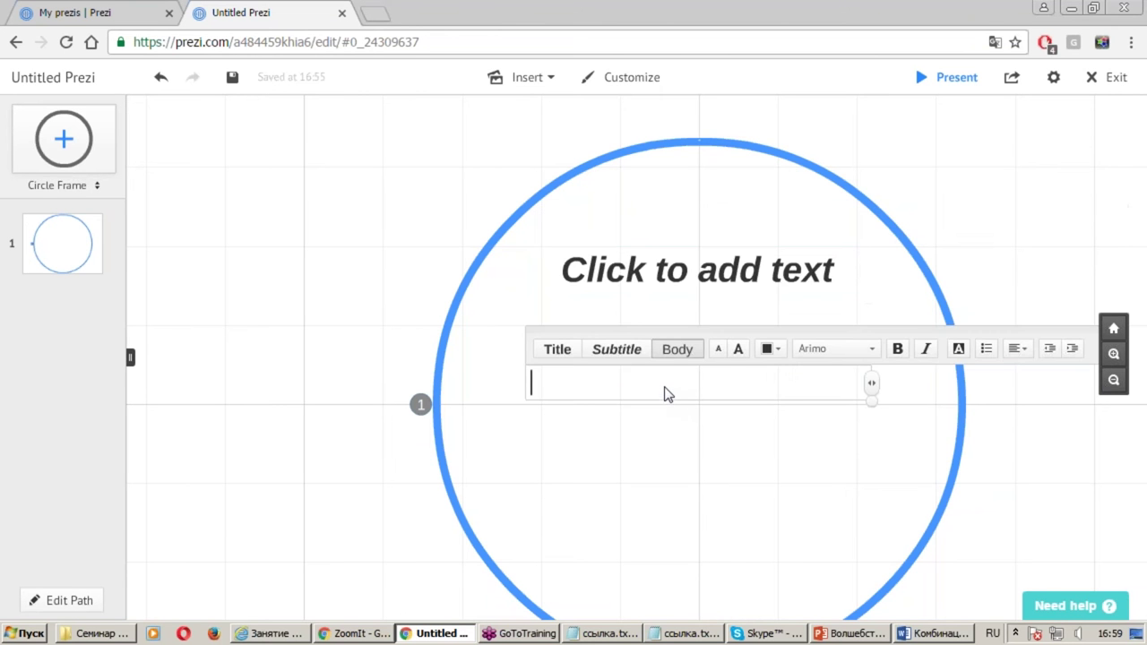
click(710, 287)
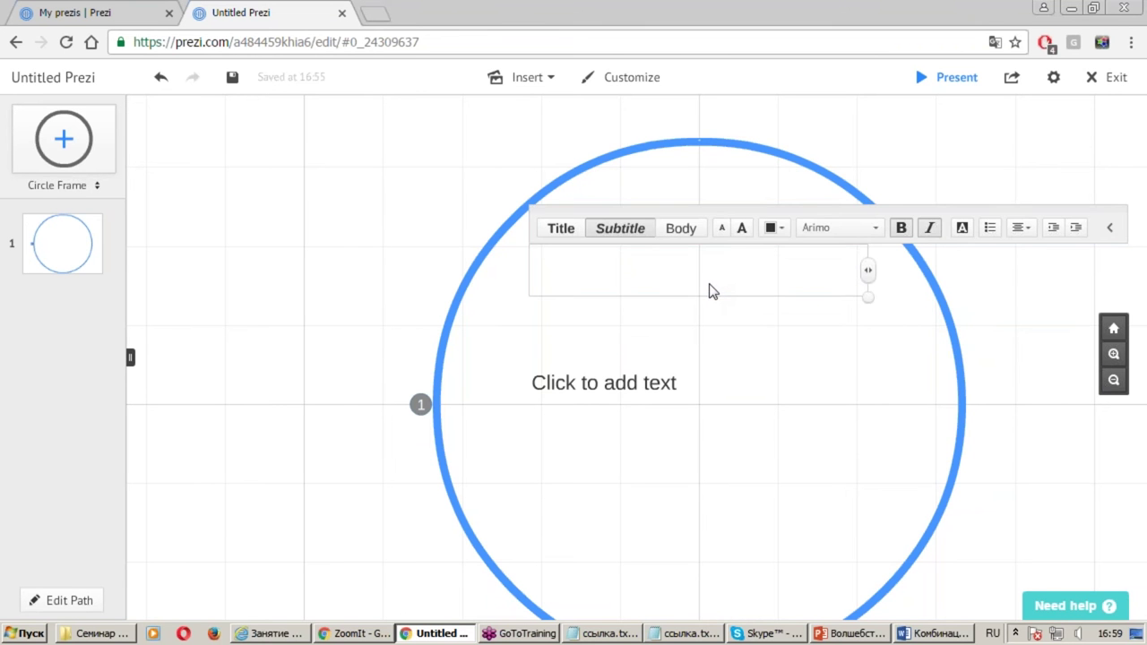
click(631, 386)
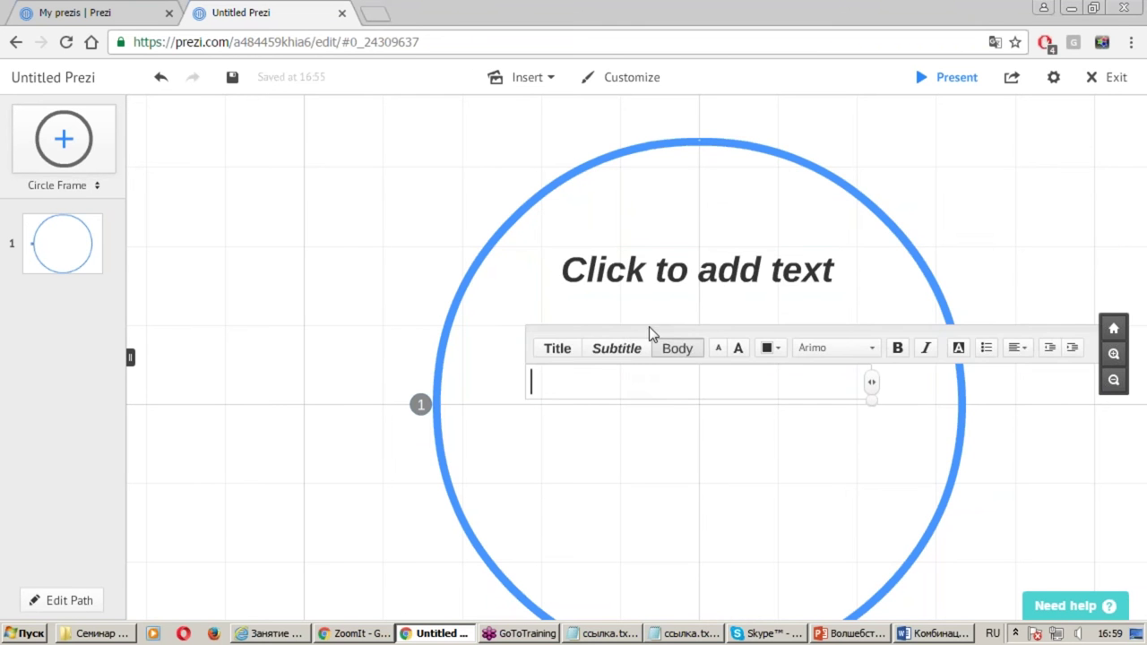
click(744, 281)
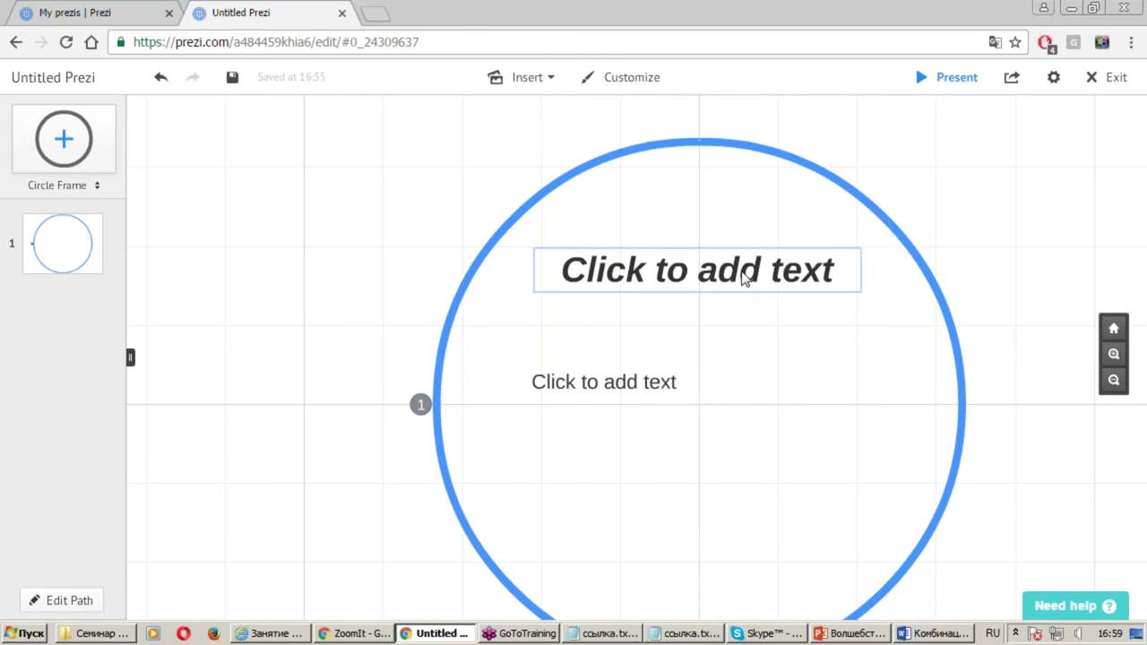
click(676, 382)
click(702, 268)
click(651, 391)
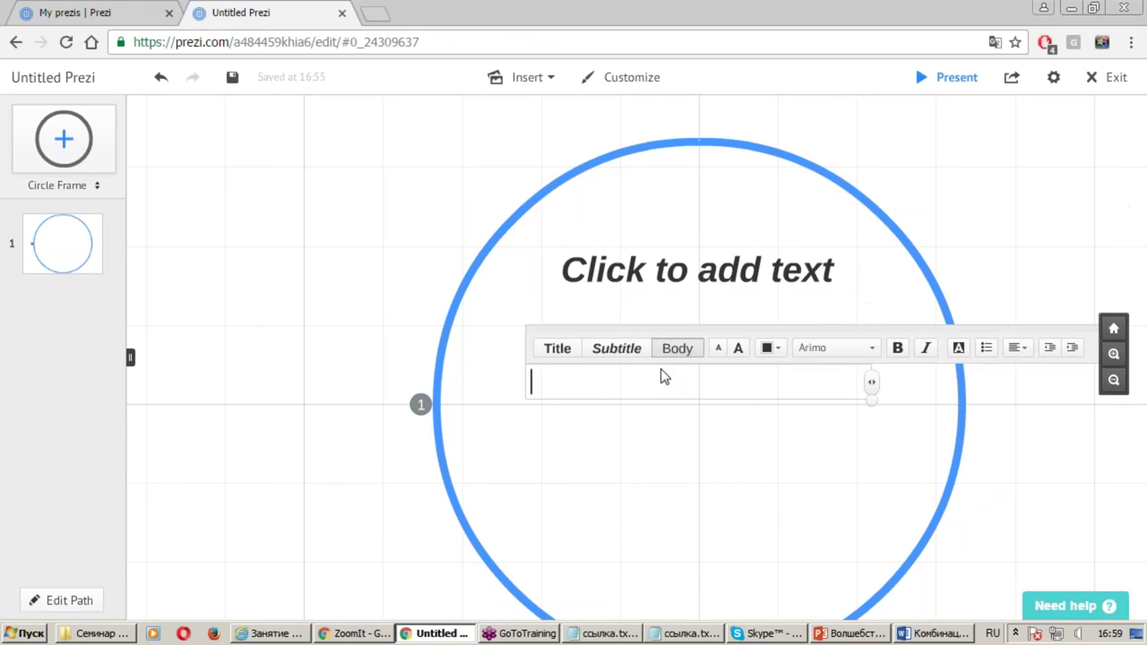
click(727, 283)
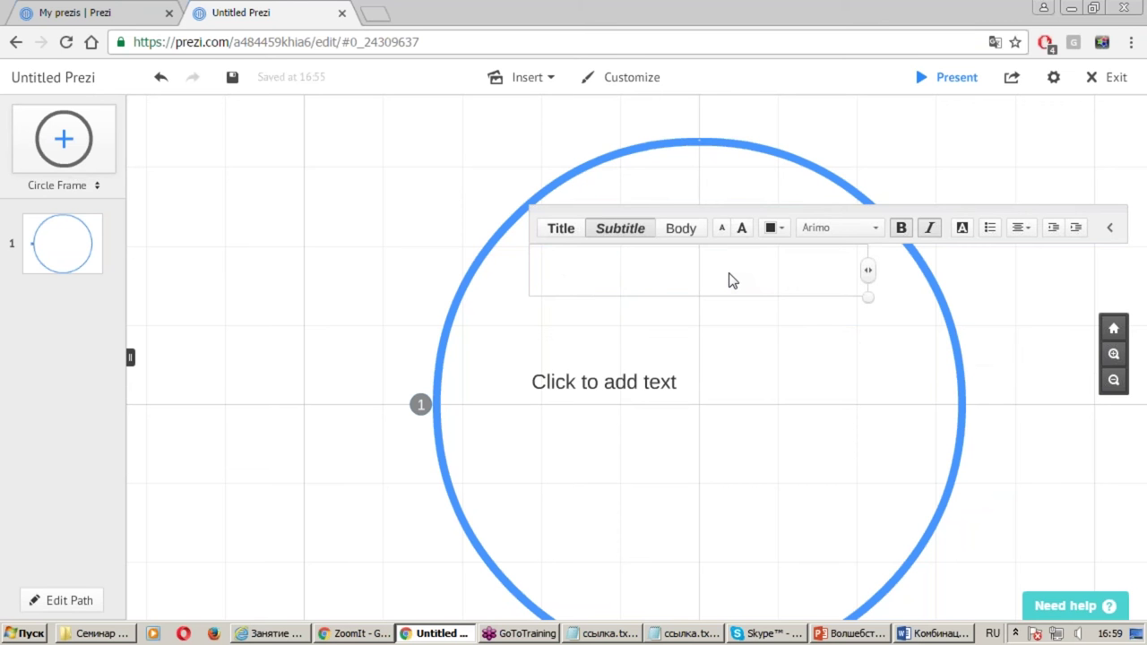
click(657, 386)
click(708, 271)
text(Цировые диаграммы)
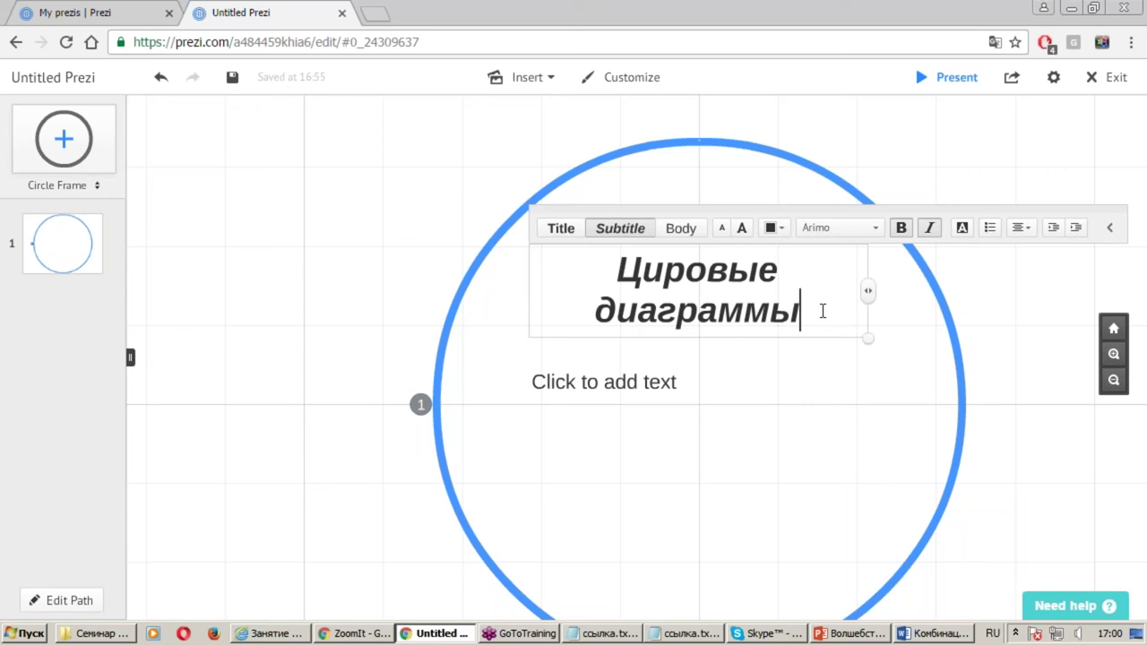
Try Title, Body and Subtitle styles on the title text, settling on Title
drag(822, 311, 537, 278)
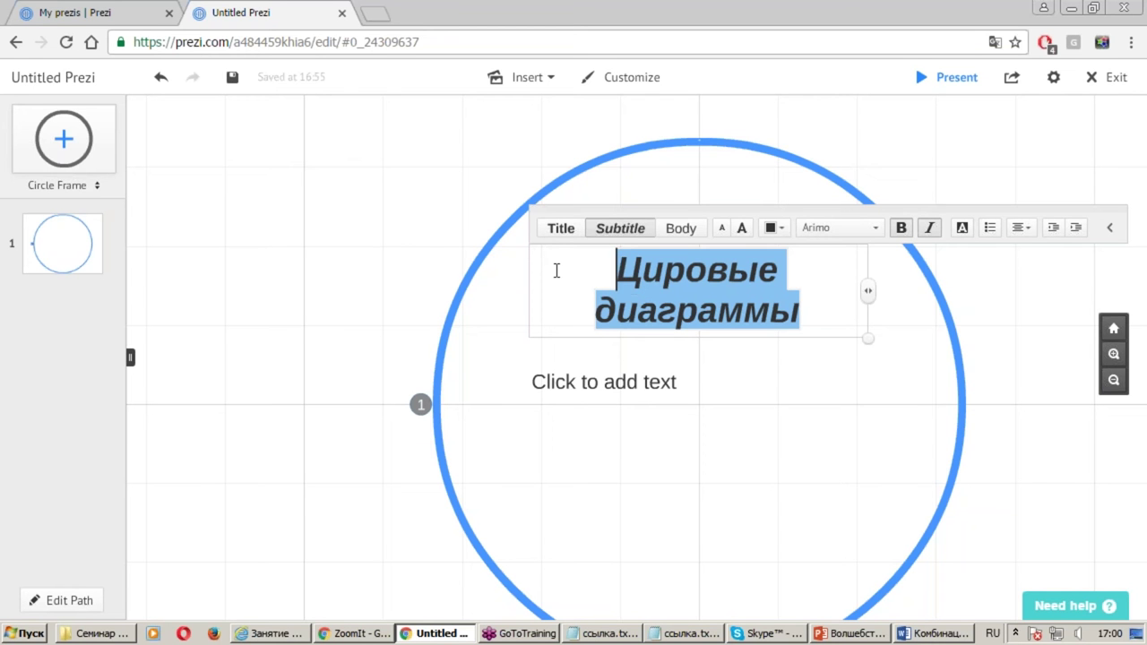
click(559, 229)
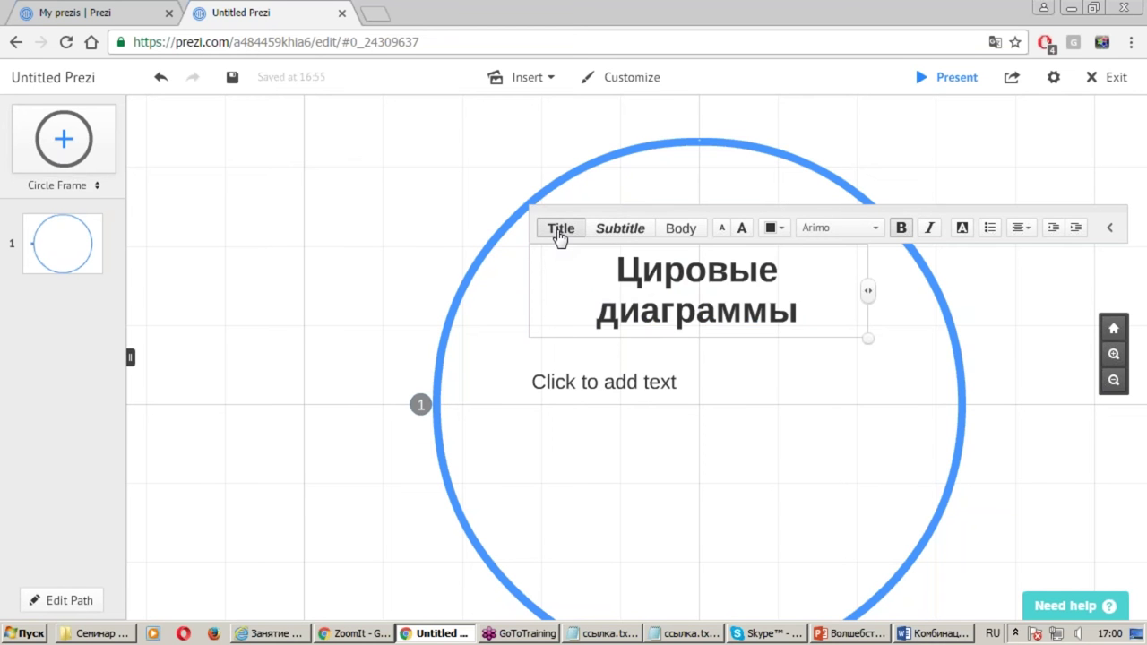
drag(529, 205, 588, 251)
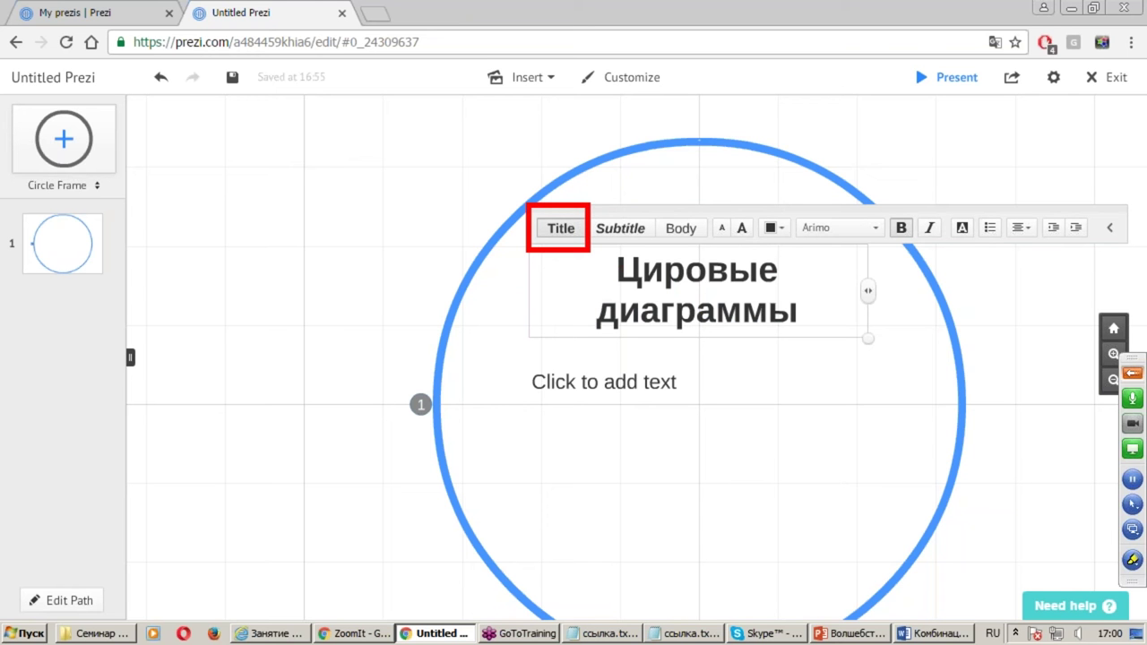
key(Escape)
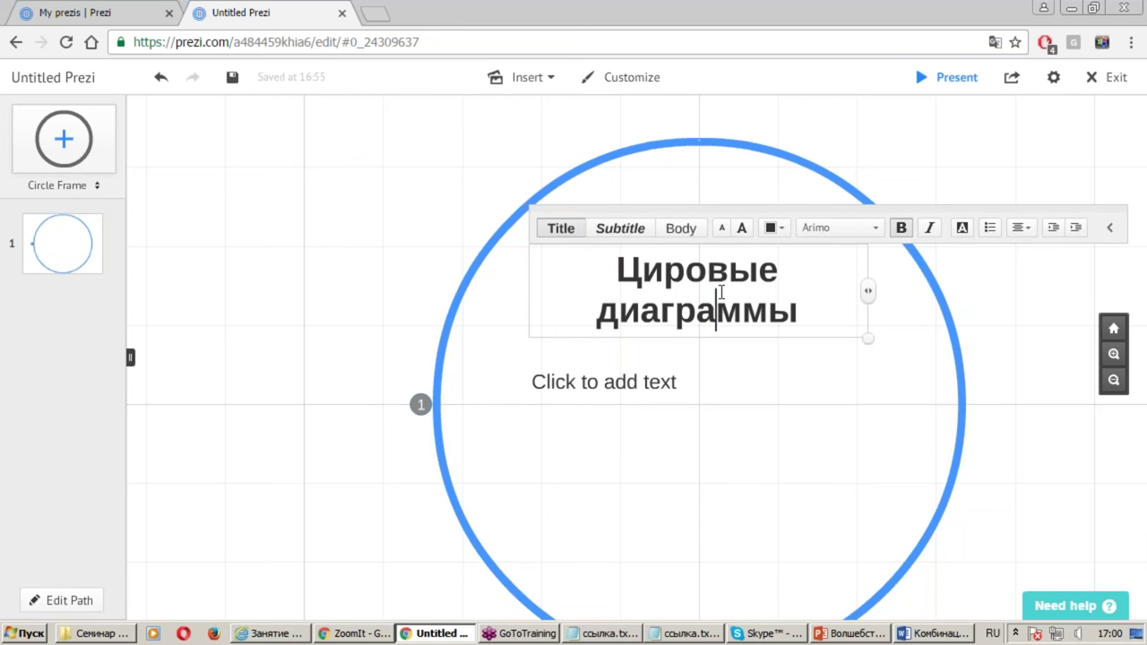
drag(616, 258, 798, 309)
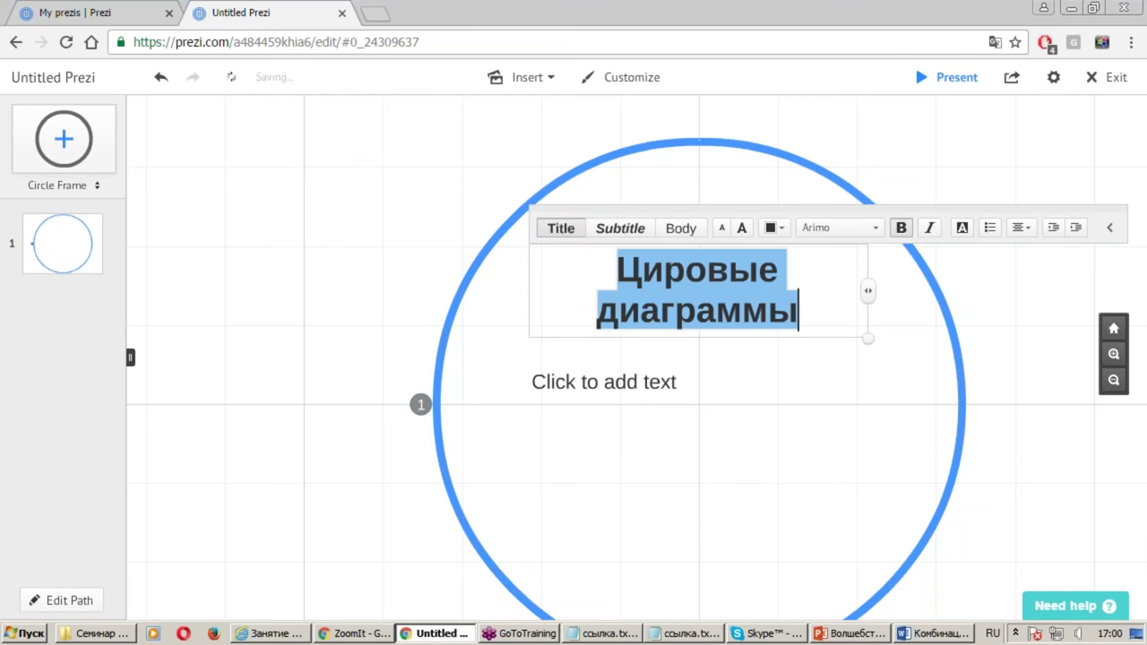
click(681, 230)
click(614, 231)
click(556, 231)
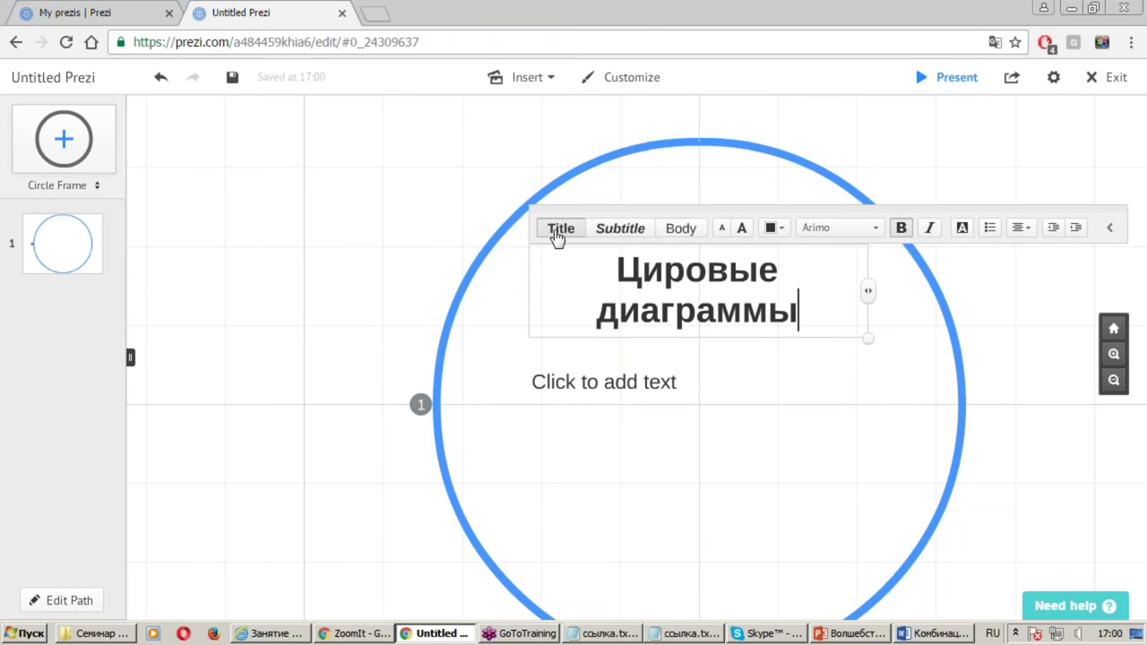
Test the A+ and A− size buttons, returning the title to its original size
mouse_move(807, 307)
mouse_down()
mouse_move(541, 285)
mouse_move(542, 262)
mouse_up()
click(741, 229)
click(741, 230)
click(721, 229)
click(722, 230)
click(755, 292)
Colour the title text blue, then reselect both lines of the title
drag(822, 315, 597, 274)
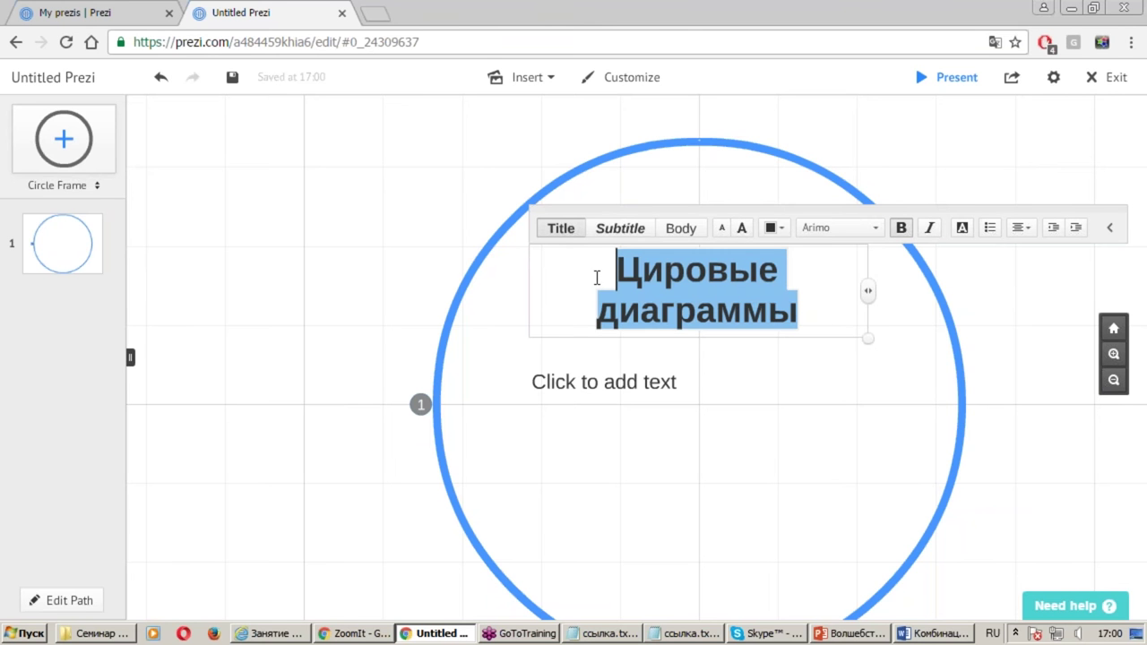
click(776, 229)
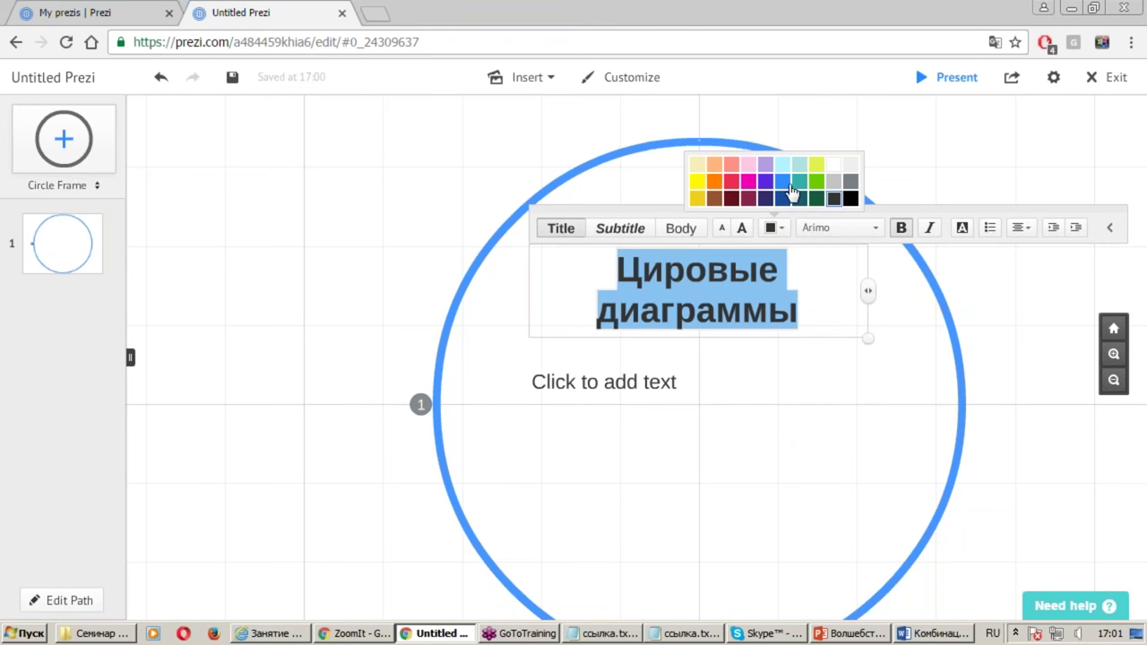
click(783, 182)
click(813, 315)
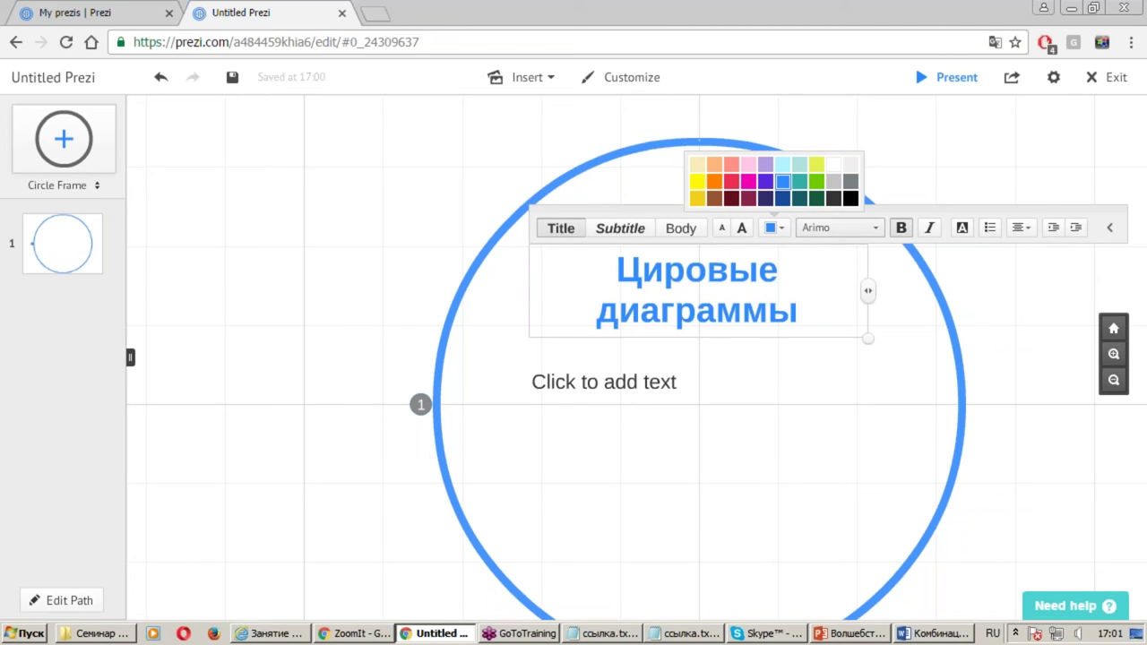
click(838, 228)
mouse_move(812, 308)
mouse_down()
mouse_move(550, 306)
mouse_move(516, 275)
mouse_up()
click(866, 235)
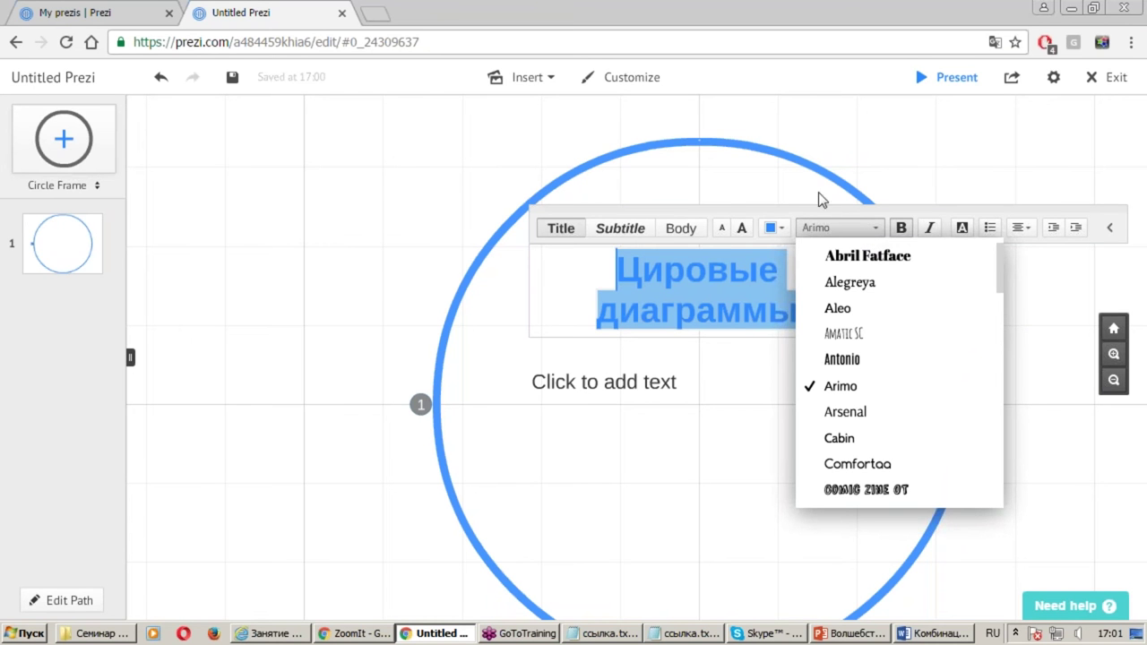
Set the title font to Open Sans
scroll(927, 310, down, 1)
scroll(897, 283, down, 1)
scroll(896, 282, down, 1)
scroll(896, 283, down, 1)
scroll(896, 282, down, 2)
scroll(896, 282, down, 1)
scroll(896, 283, down, 1)
scroll(896, 283, down, 1)
scroll(896, 283, down, 3)
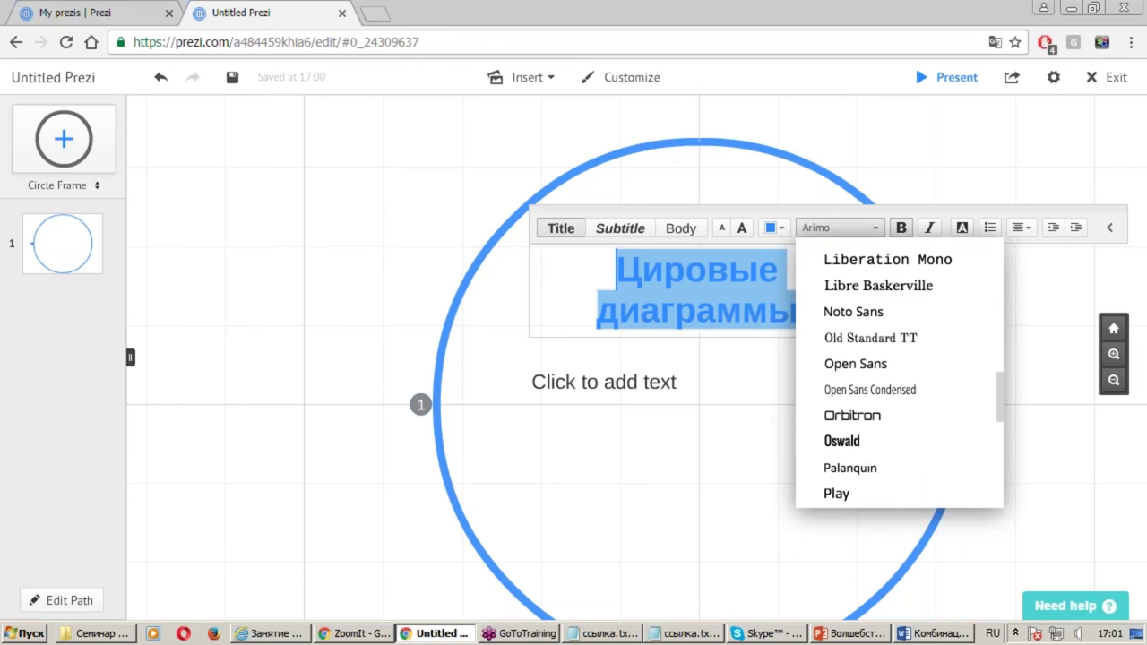
click(856, 364)
Browse the font list again and switch the title to Heuristica
click(860, 235)
scroll(899, 399, down, 2)
scroll(908, 411, down, 3)
scroll(908, 411, down, 2)
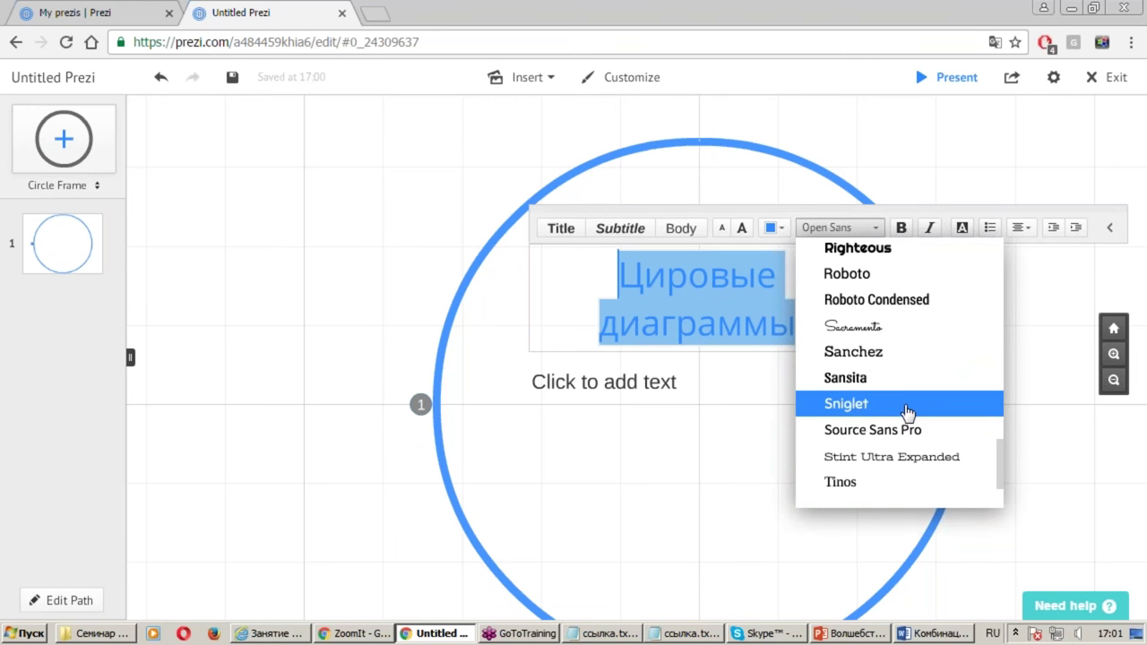
scroll(908, 411, down, 2)
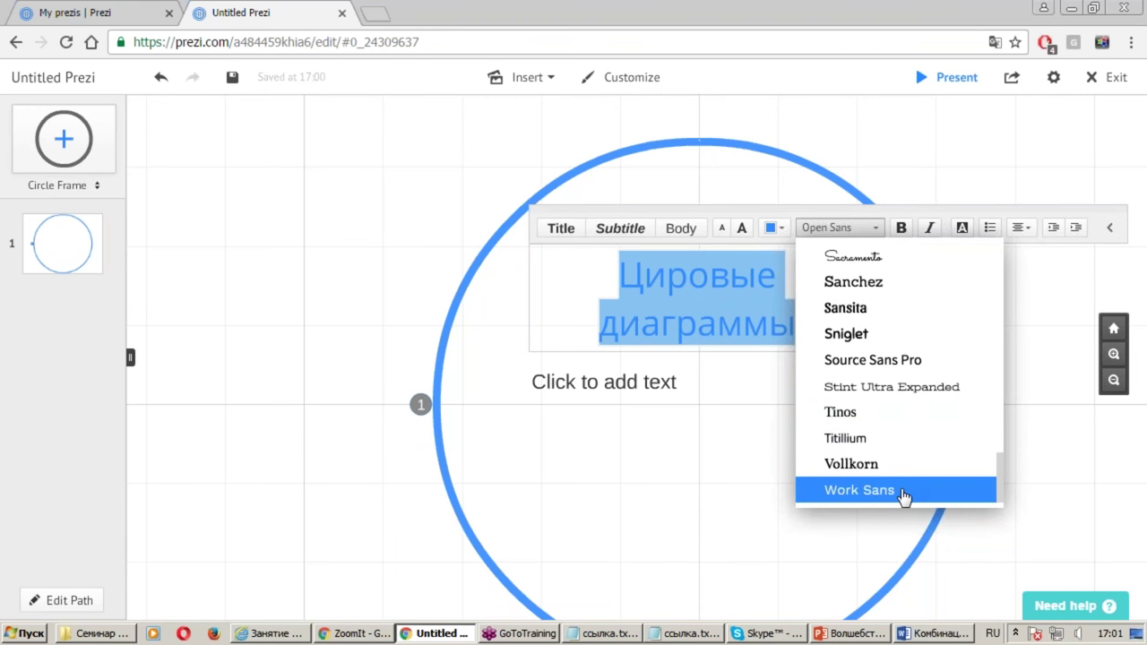
scroll(907, 450, up, 2)
scroll(879, 451, up, 1)
scroll(897, 448, up, 3)
scroll(920, 443, up, 2)
scroll(896, 367, up, 2)
scroll(896, 366, up, 1)
scroll(896, 421, up, 2)
scroll(896, 423, up, 2)
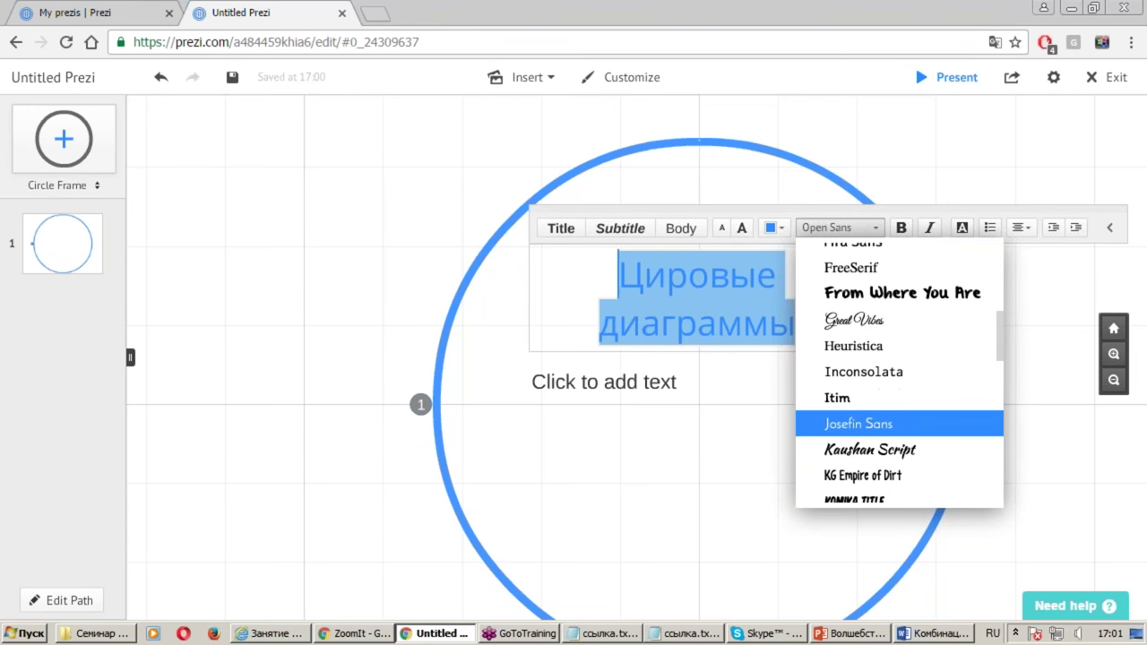
click(912, 348)
Try Great Vibes and Arimo, then settle on Comfortaa for the title
click(866, 228)
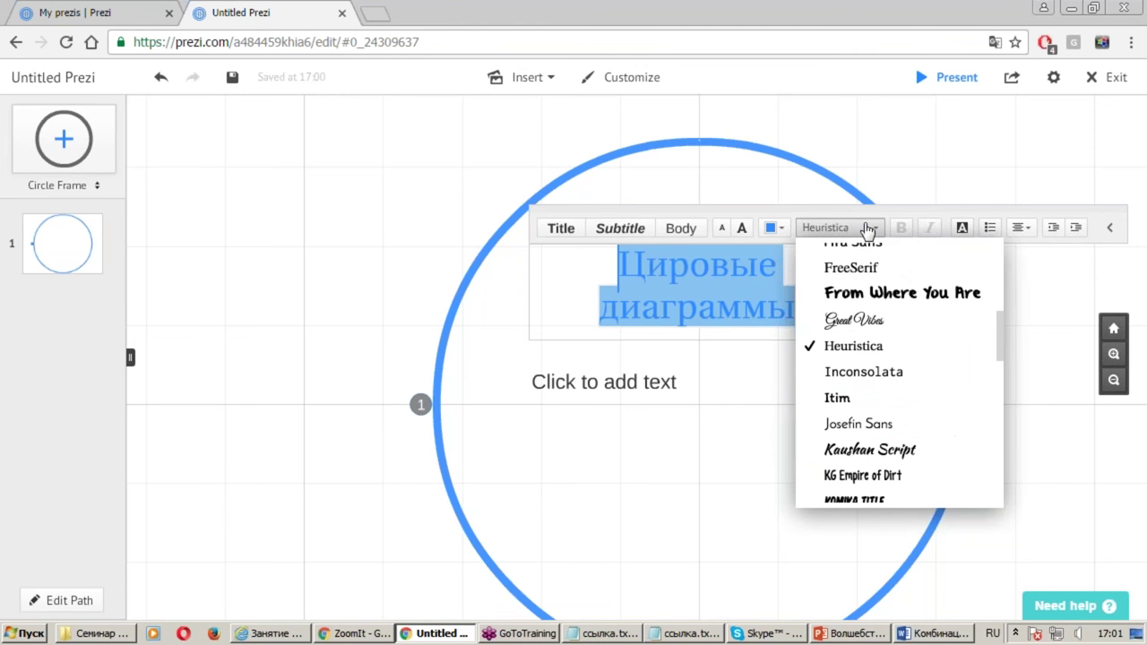
click(899, 322)
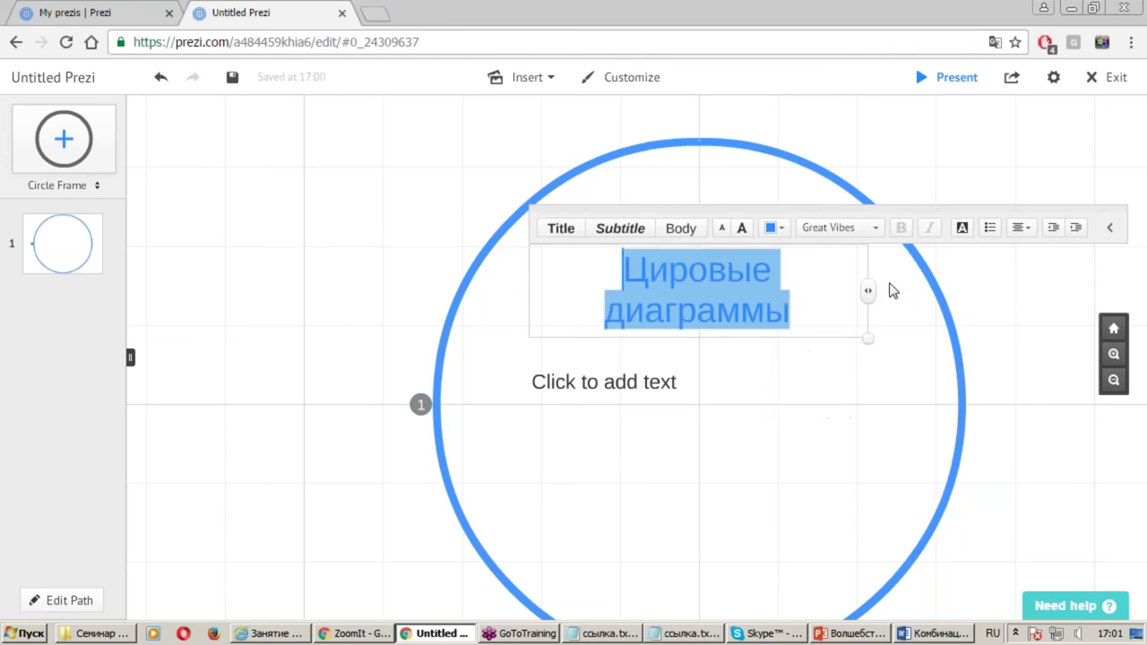
click(851, 229)
scroll(887, 296, up, 1)
scroll(899, 335, up, 1)
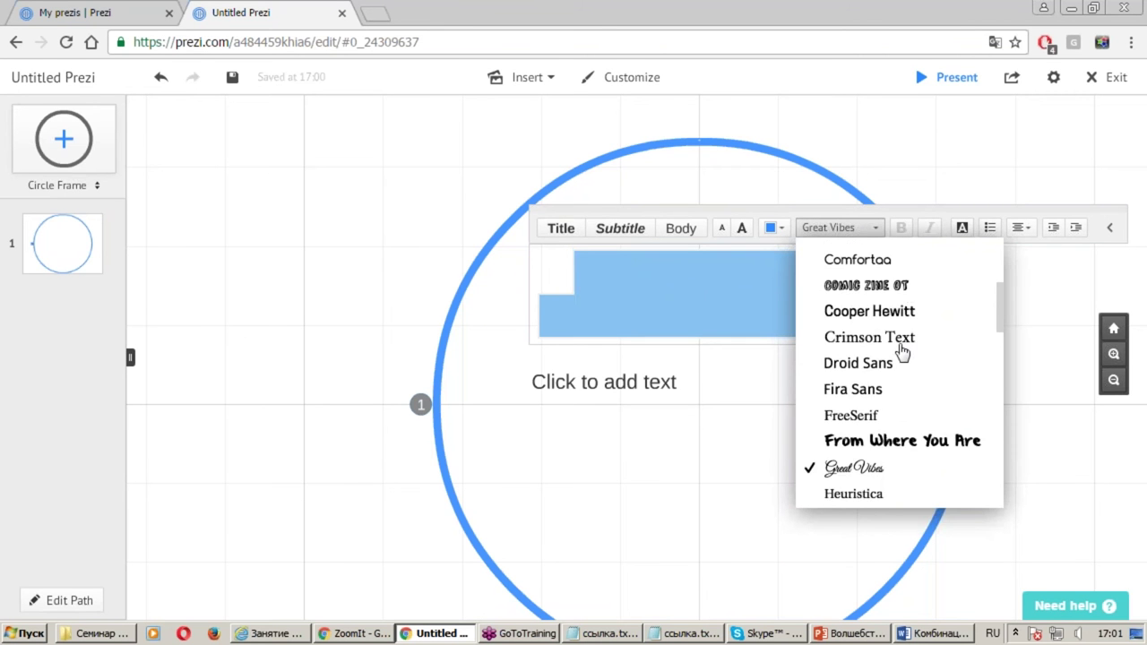
scroll(899, 345, up, 2)
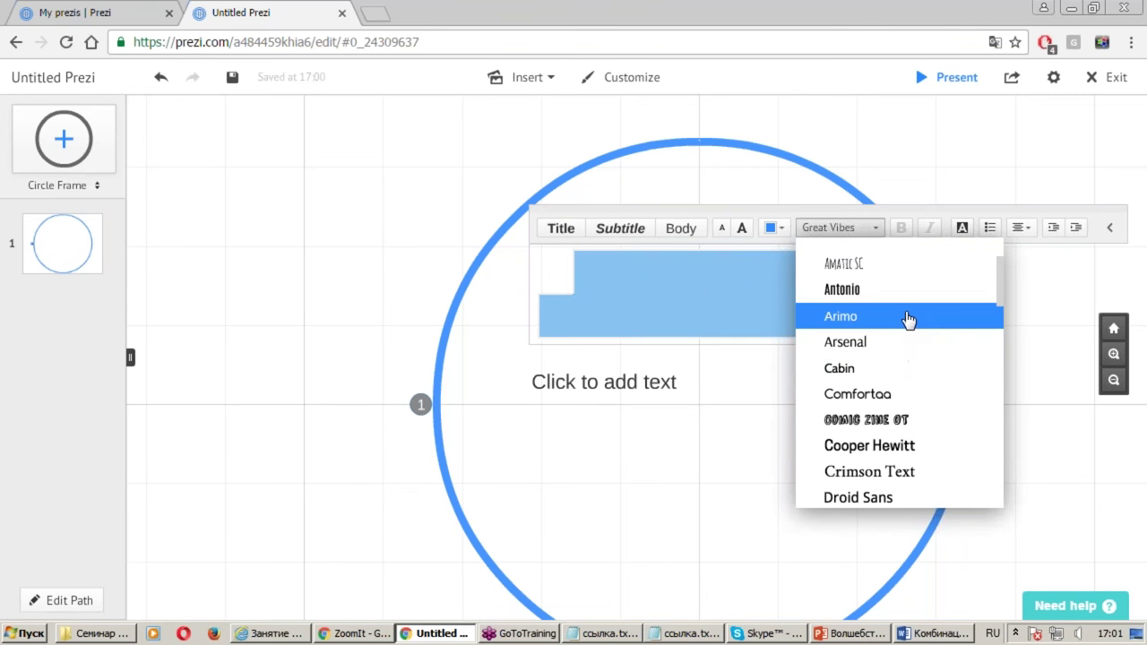
click(907, 320)
click(862, 230)
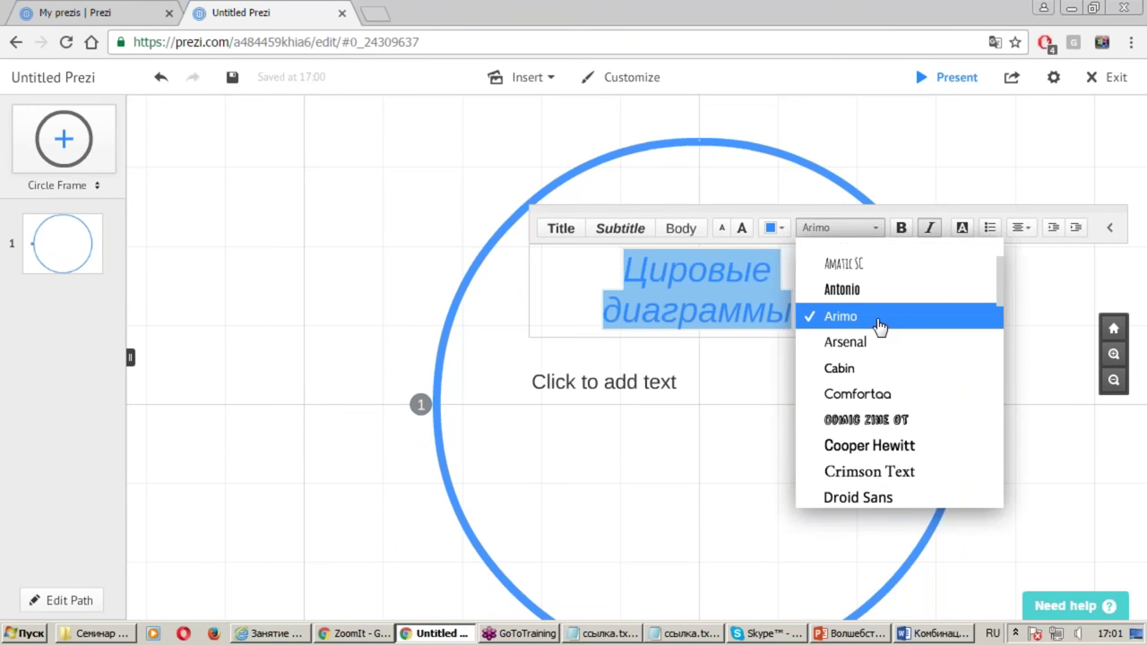
click(901, 394)
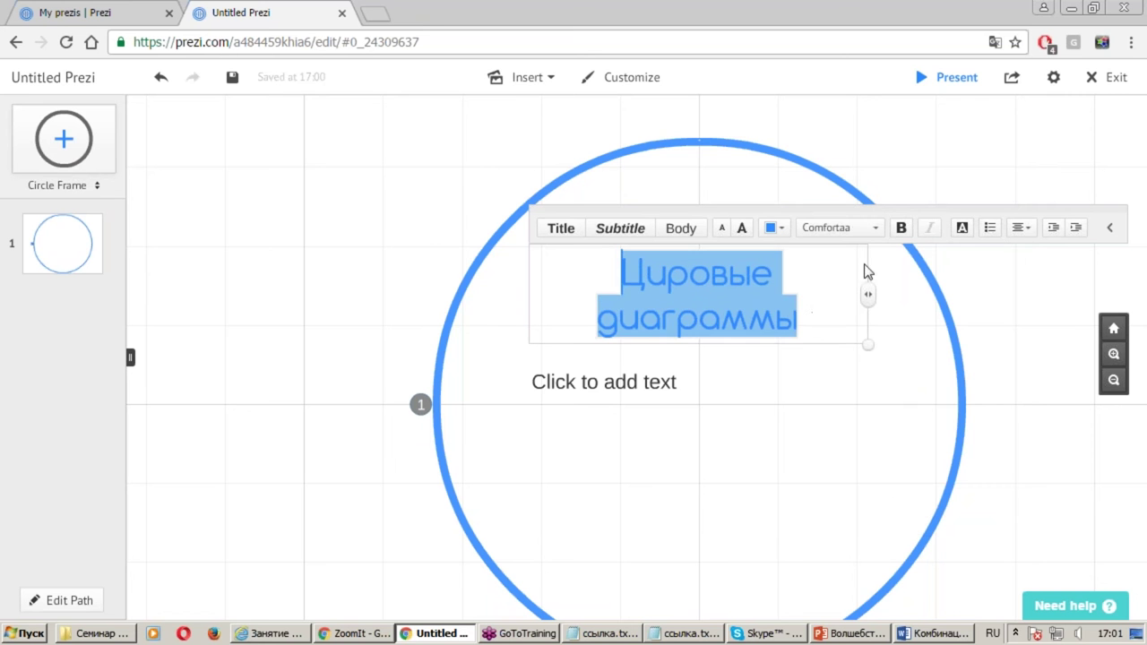
Make the title bold with a yellow highlight band, then exit text editing
click(835, 303)
drag(819, 329, 555, 282)
click(808, 311)
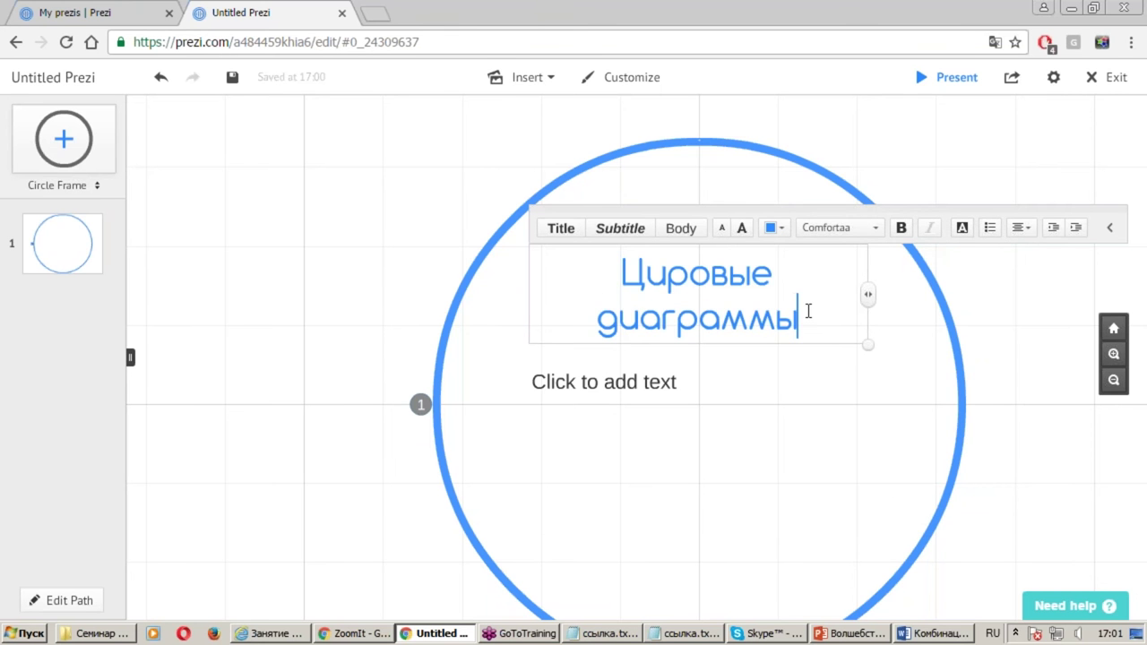
drag(808, 311, 576, 259)
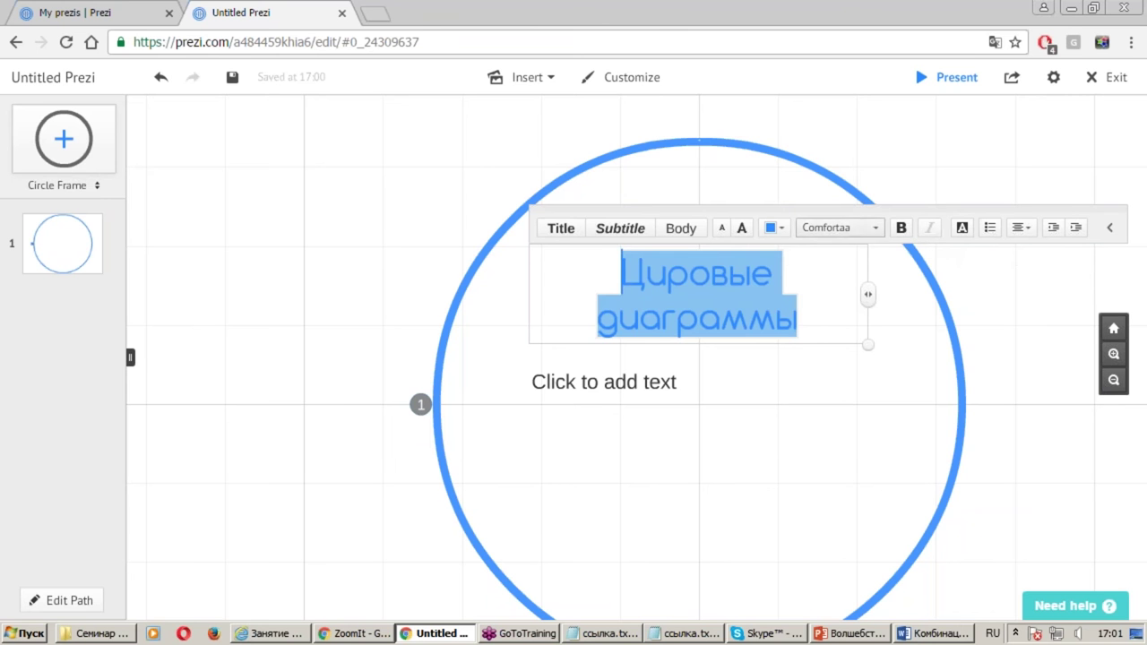
click(901, 230)
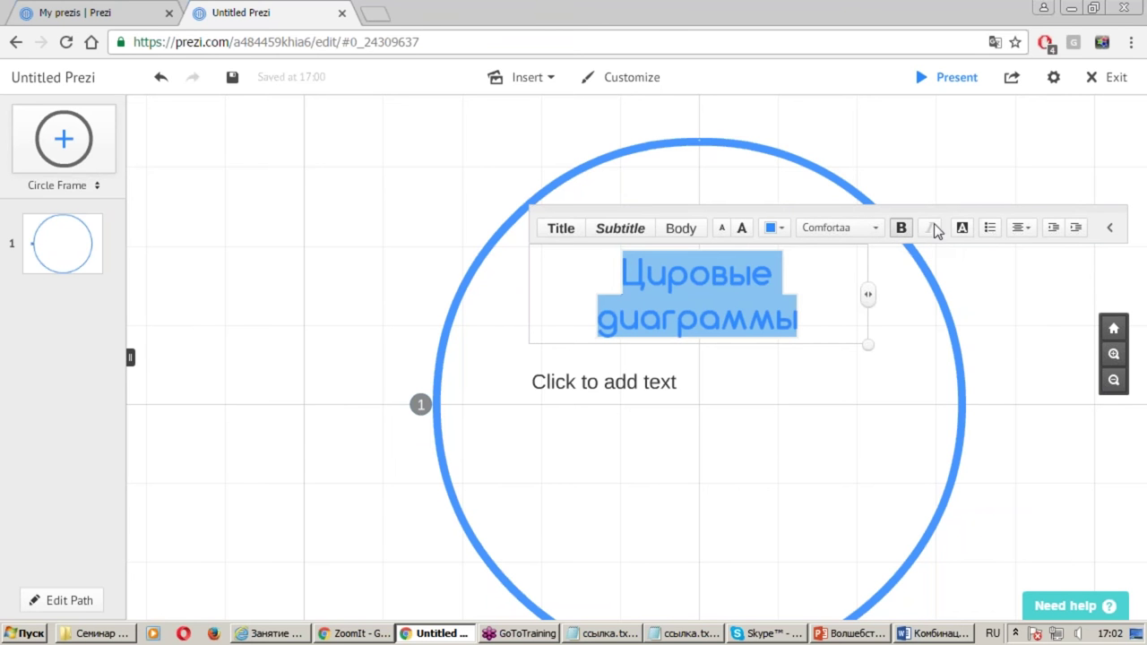
click(965, 231)
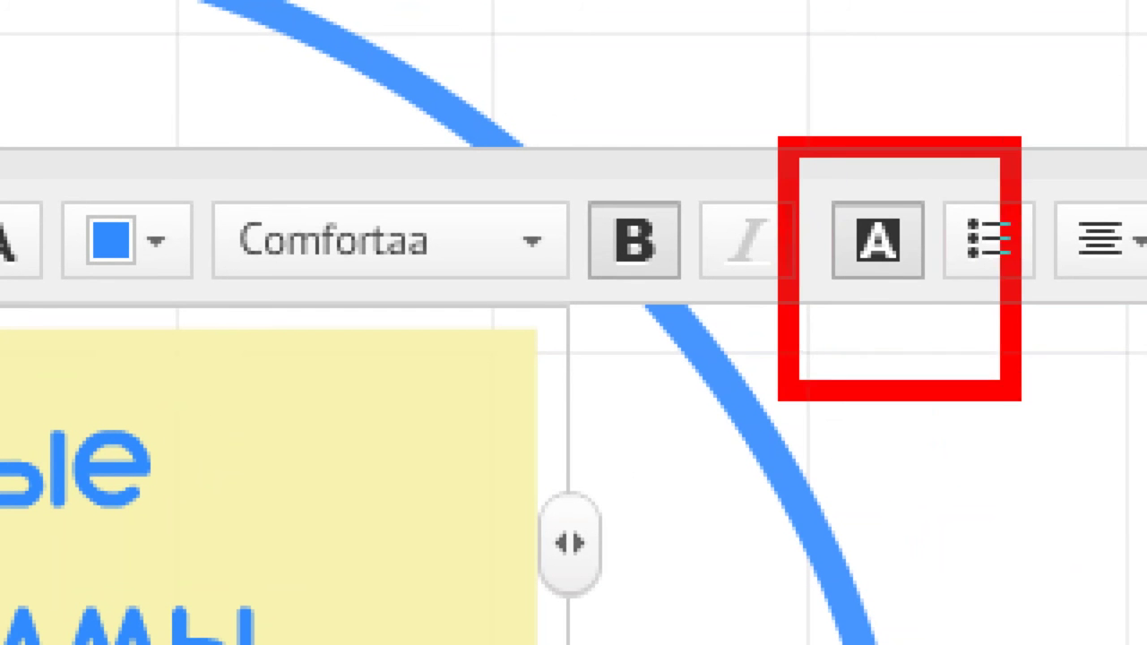
drag(1011, 389, 956, 352)
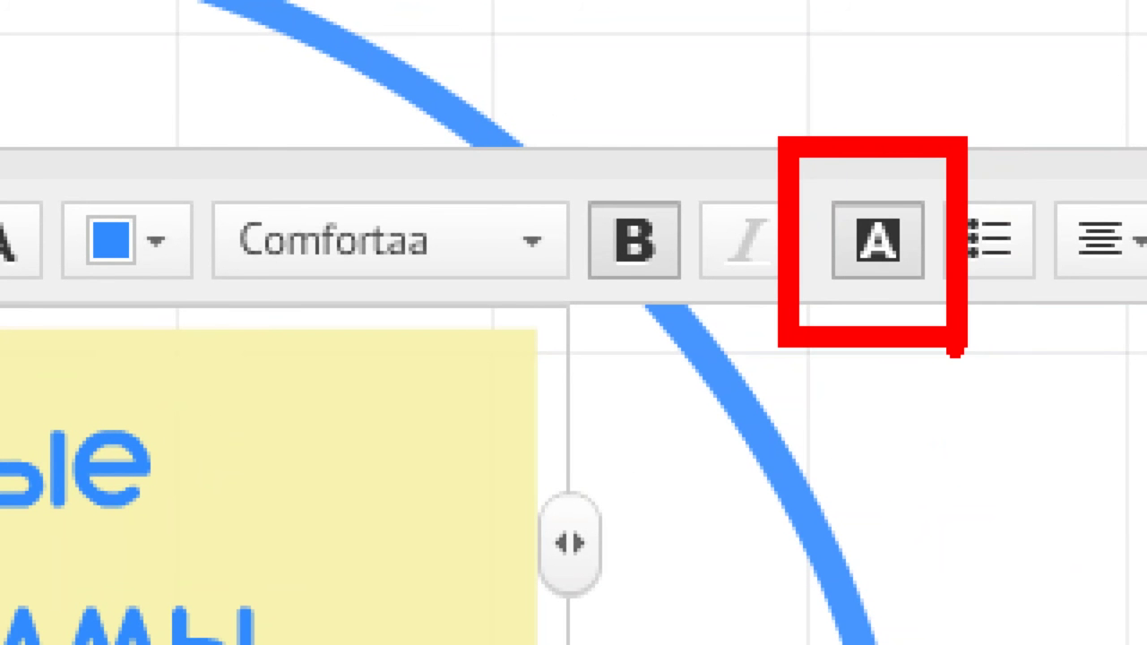
key(Escape)
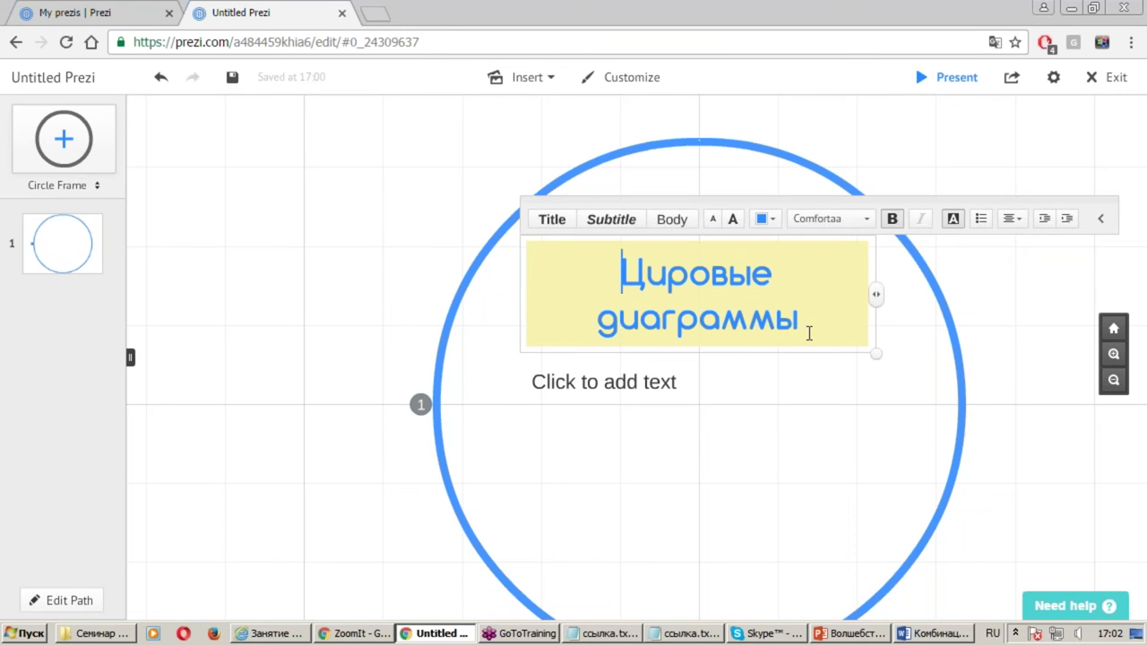
key(Escape)
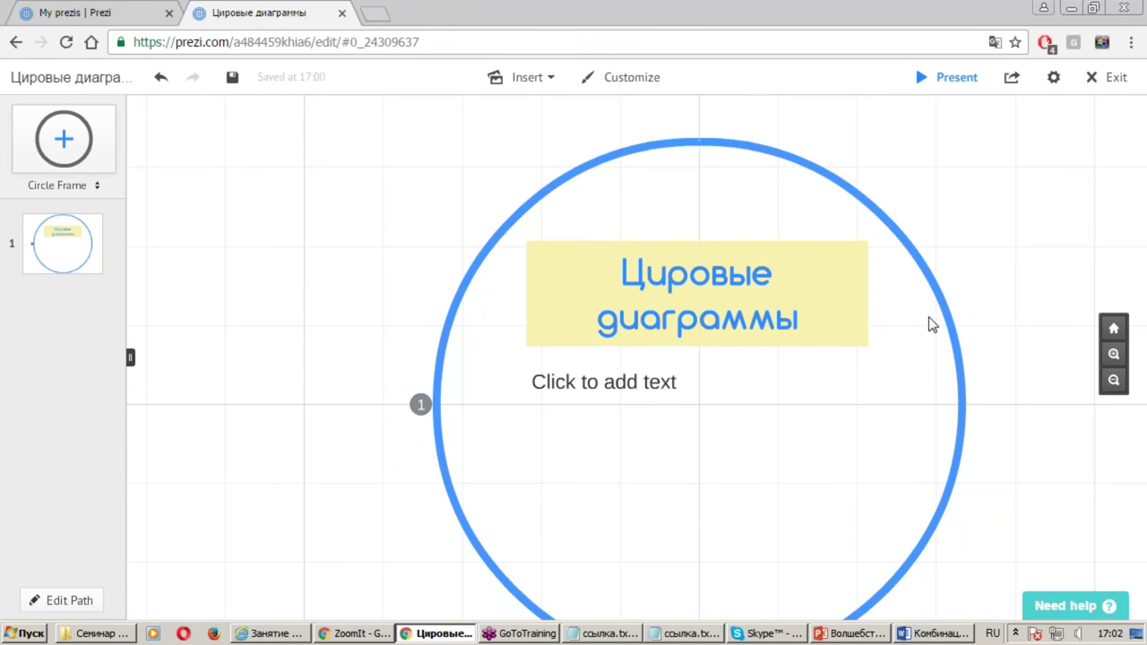
Dismiss the empty new text box and select the title text box
click(1007, 222)
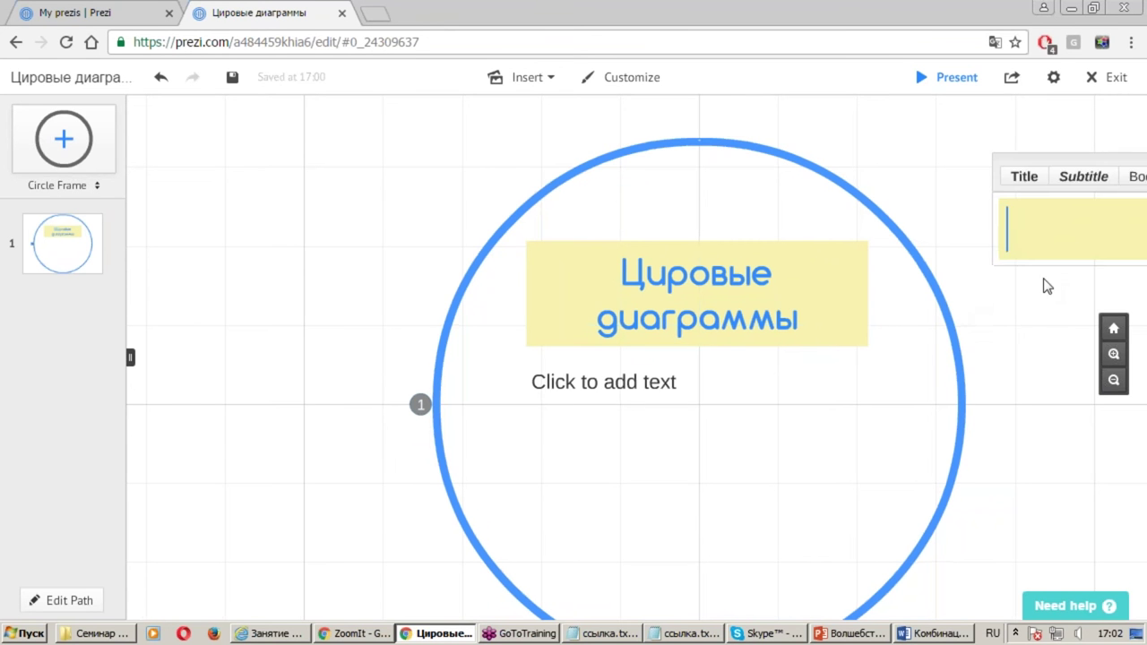
click(1048, 347)
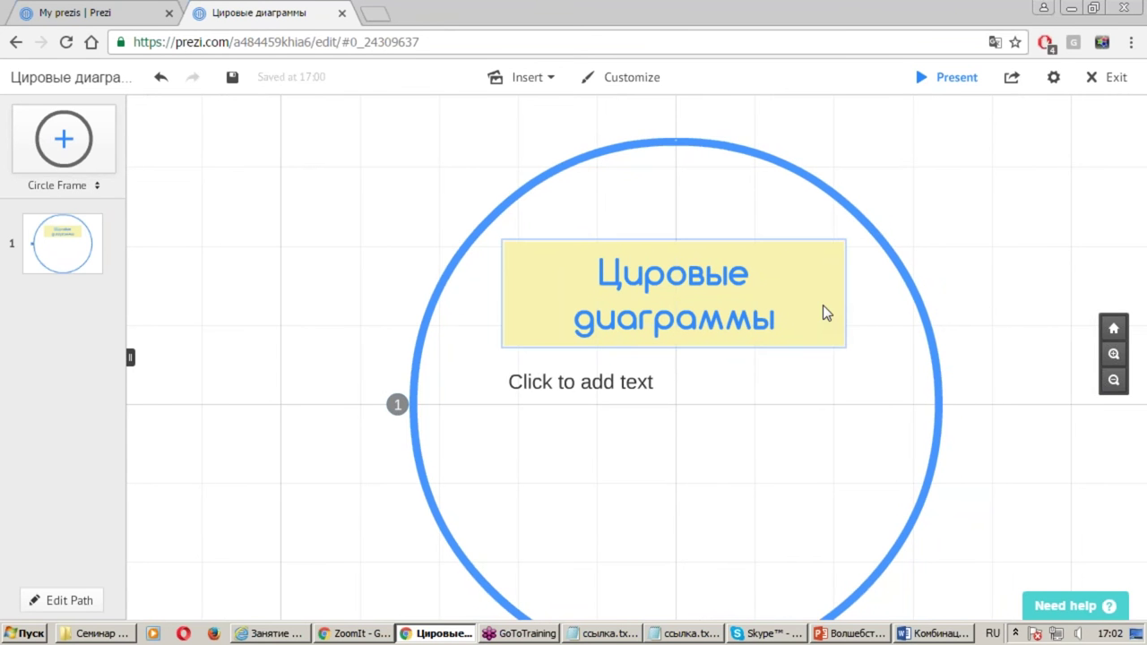
click(825, 273)
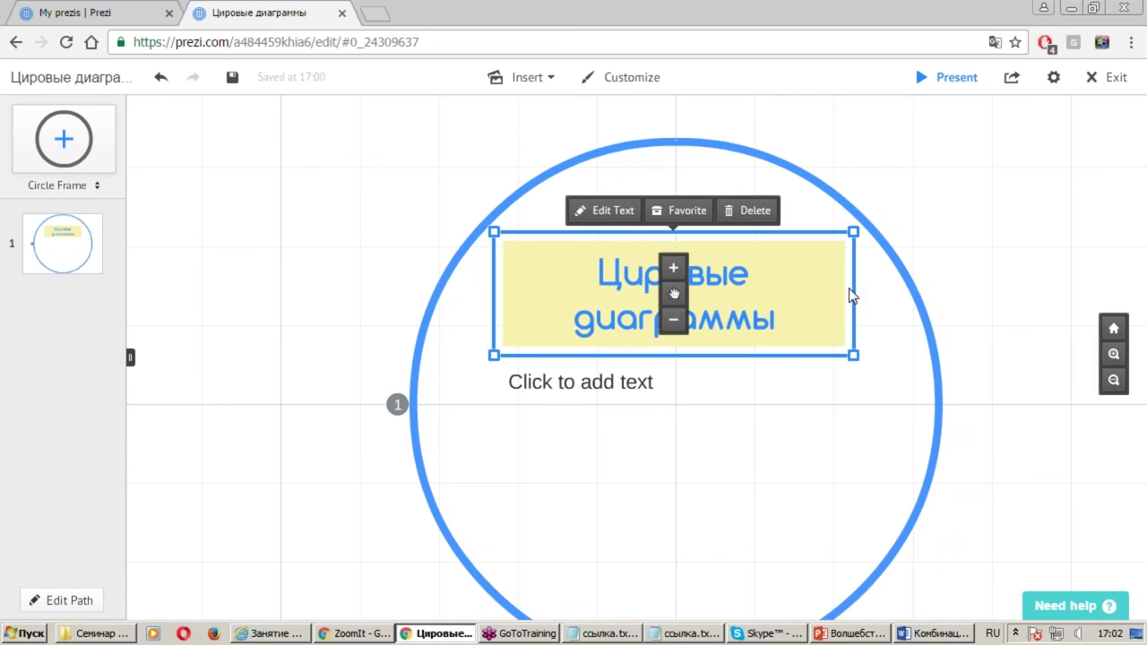
click(966, 380)
click(729, 280)
click(720, 278)
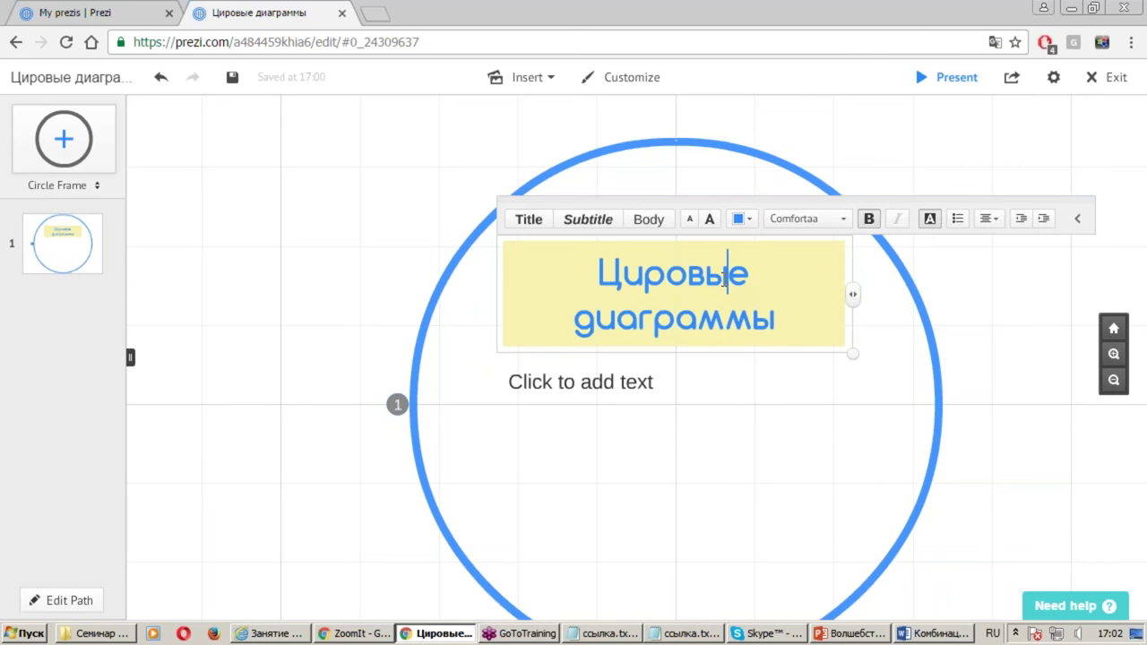
key(Escape)
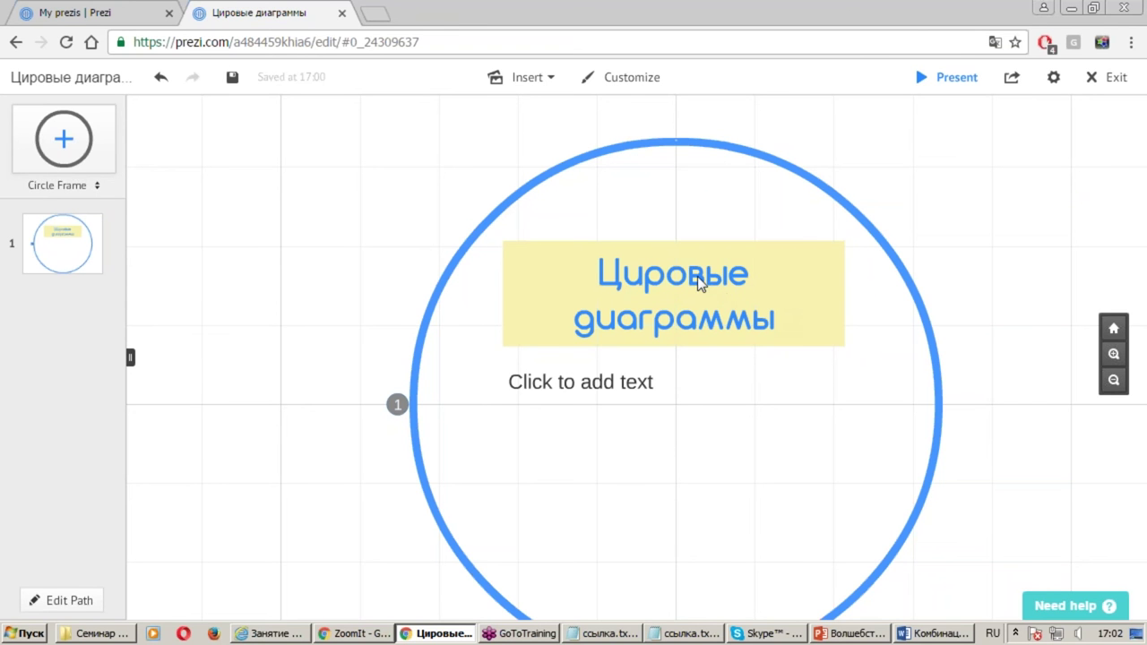
Try enlarging and shrinking the title box with the +/− widget, keeping its original size
click(698, 276)
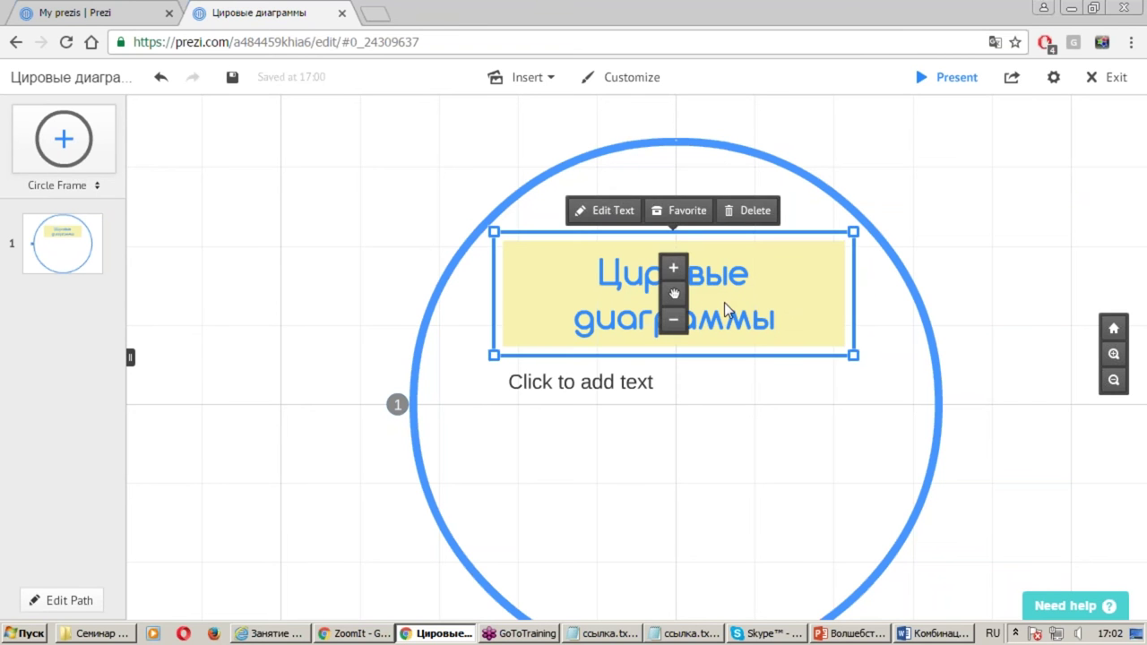
click(674, 267)
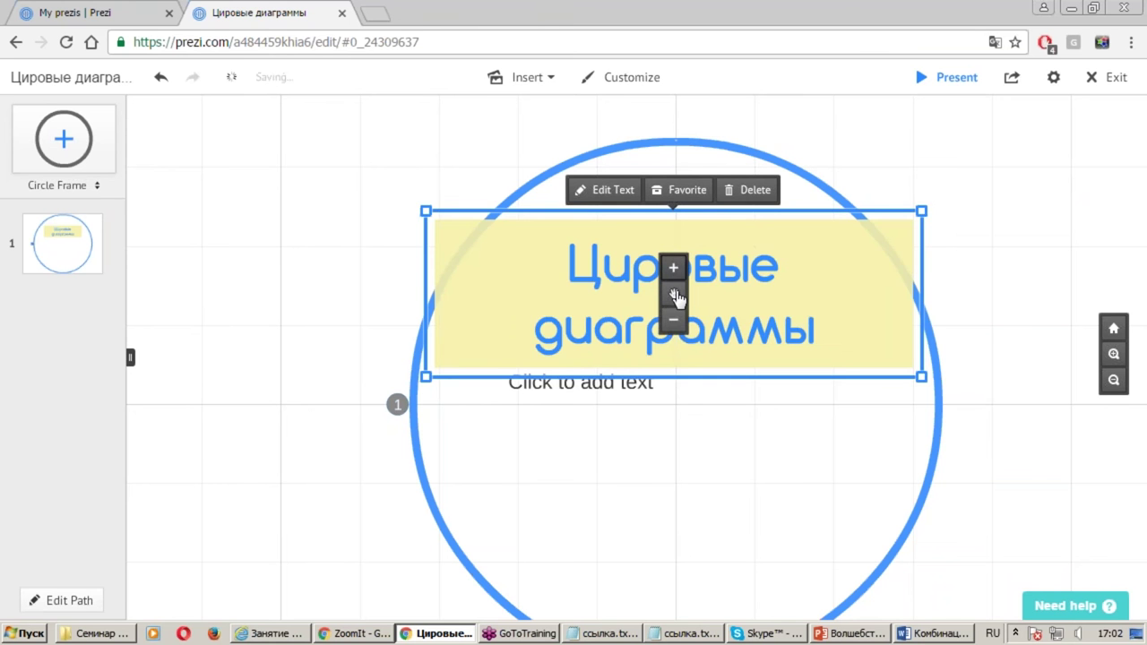
click(674, 321)
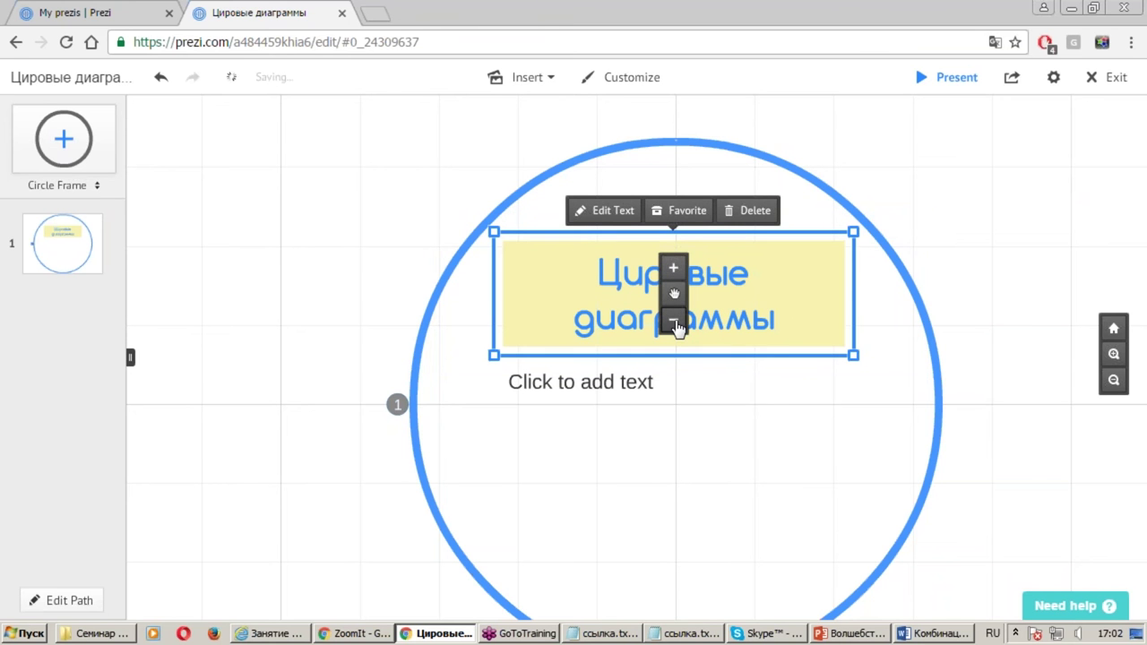
click(674, 267)
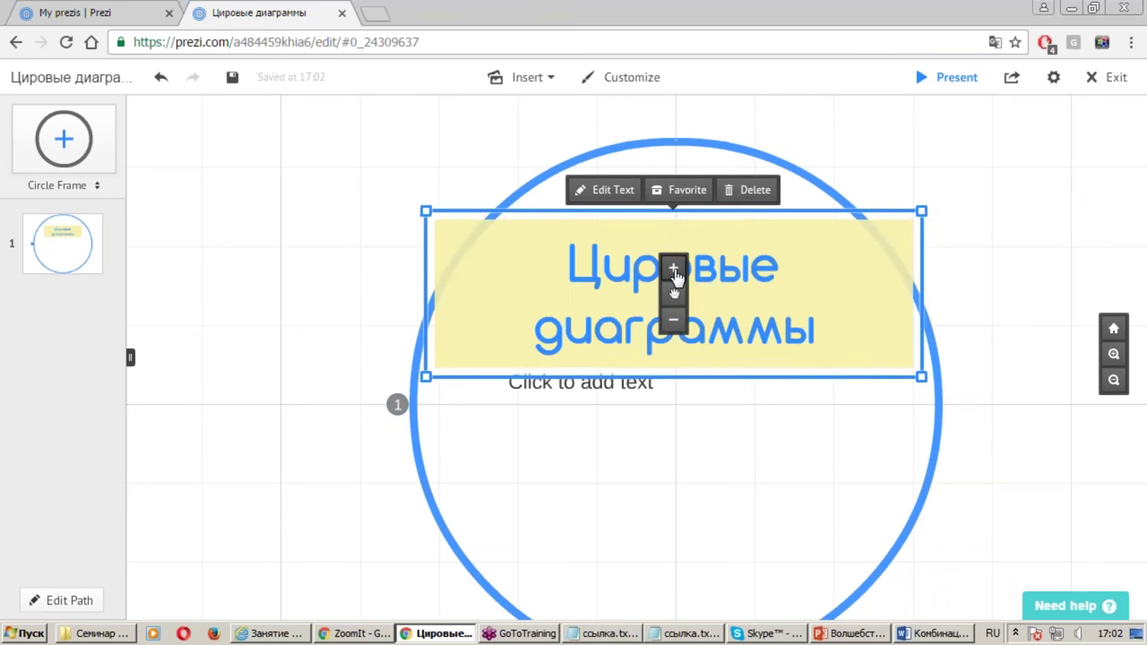
click(677, 323)
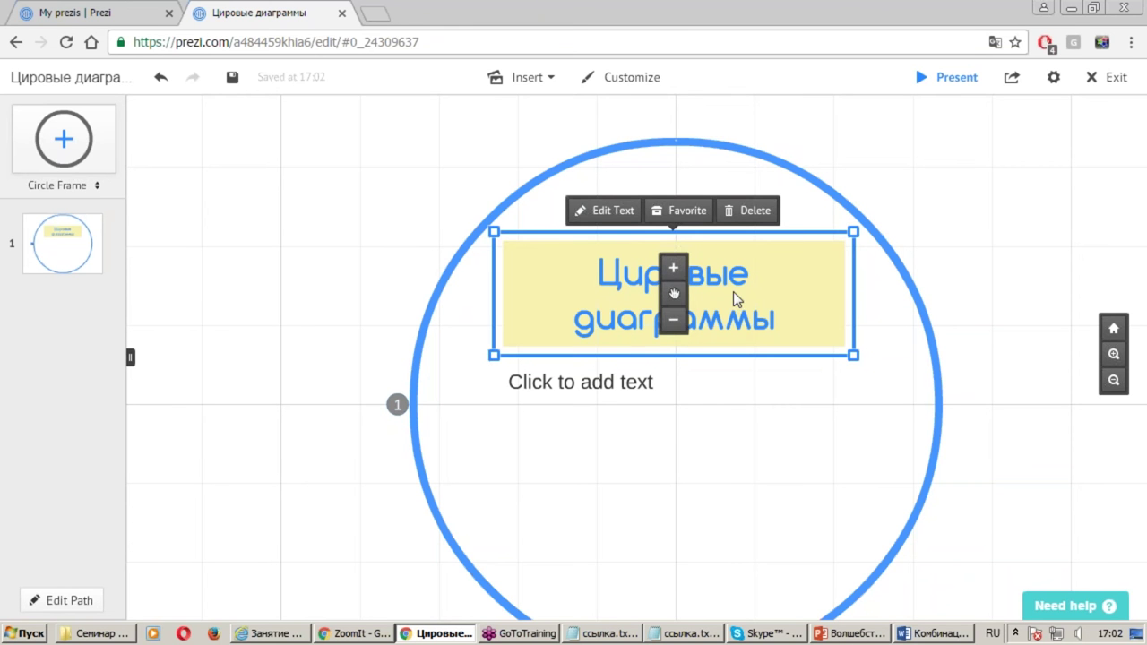
mouse_move(733, 292)
mouse_down()
mouse_move(888, 282)
mouse_move(719, 303)
mouse_move(732, 314)
mouse_up()
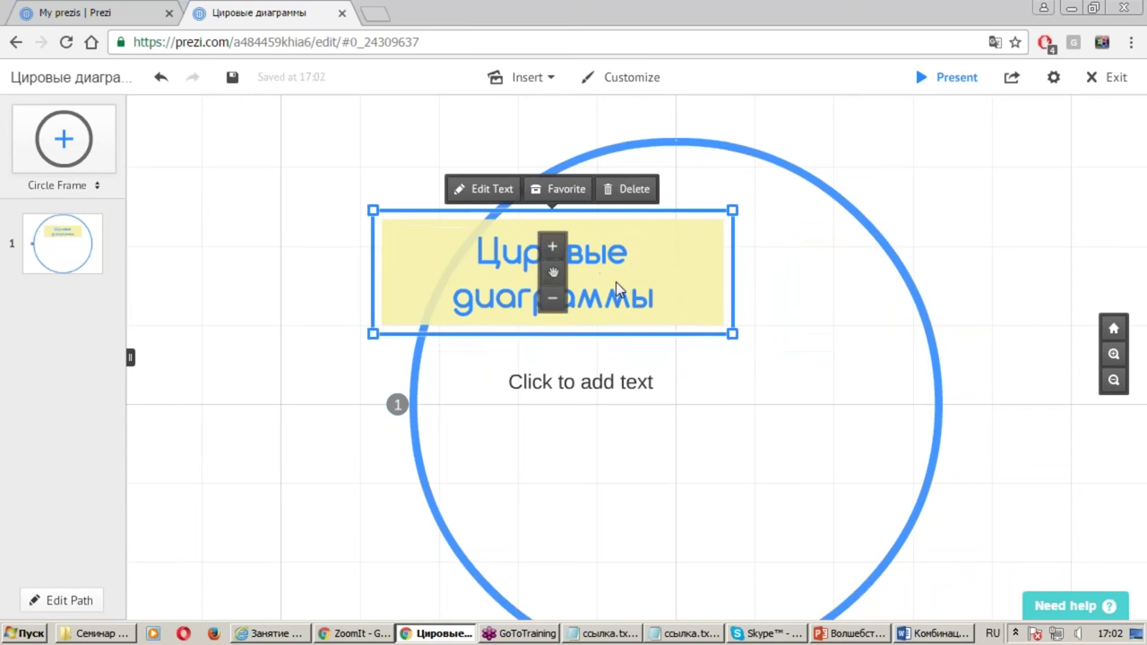
Resize the title box from its corner and reposition it within the circle
click(717, 303)
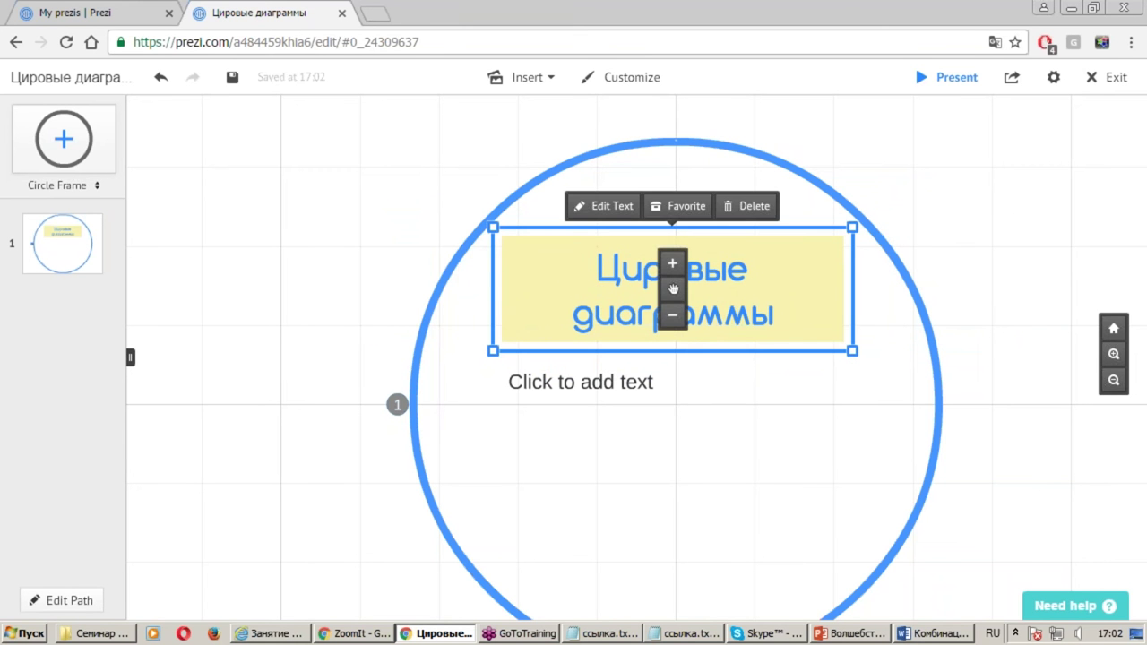
drag(854, 225, 884, 215)
drag(843, 288, 829, 245)
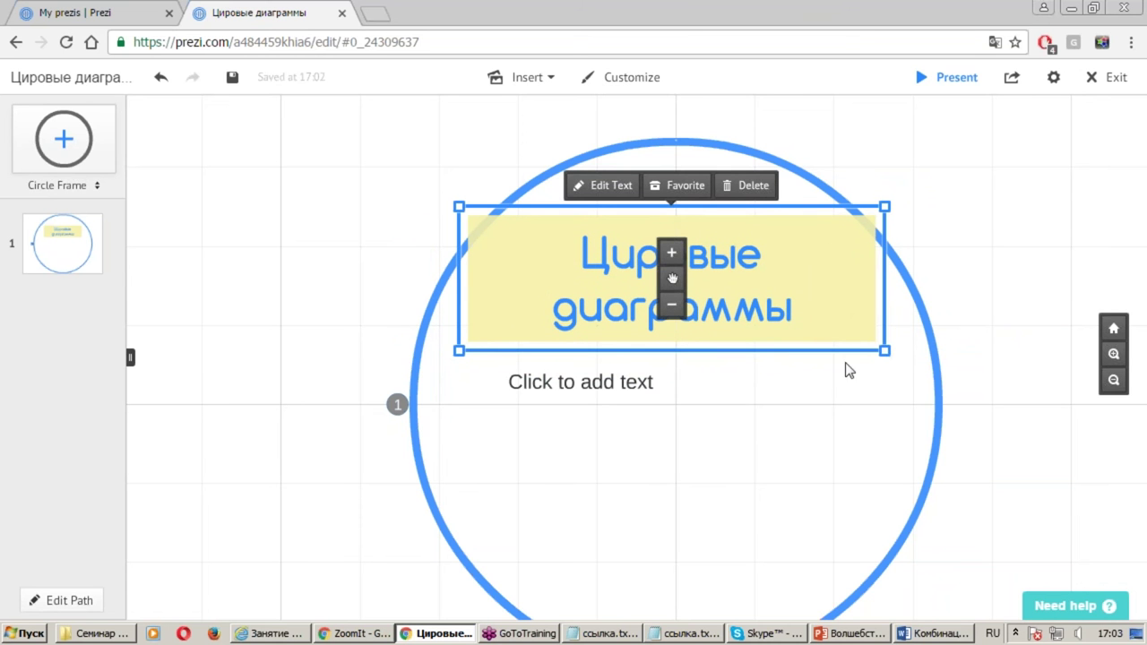
mouse_move(672, 279)
mouse_down()
mouse_move(758, 308)
mouse_move(760, 276)
mouse_up()
click(755, 307)
click(760, 270)
click(771, 268)
drag(775, 268, 776, 315)
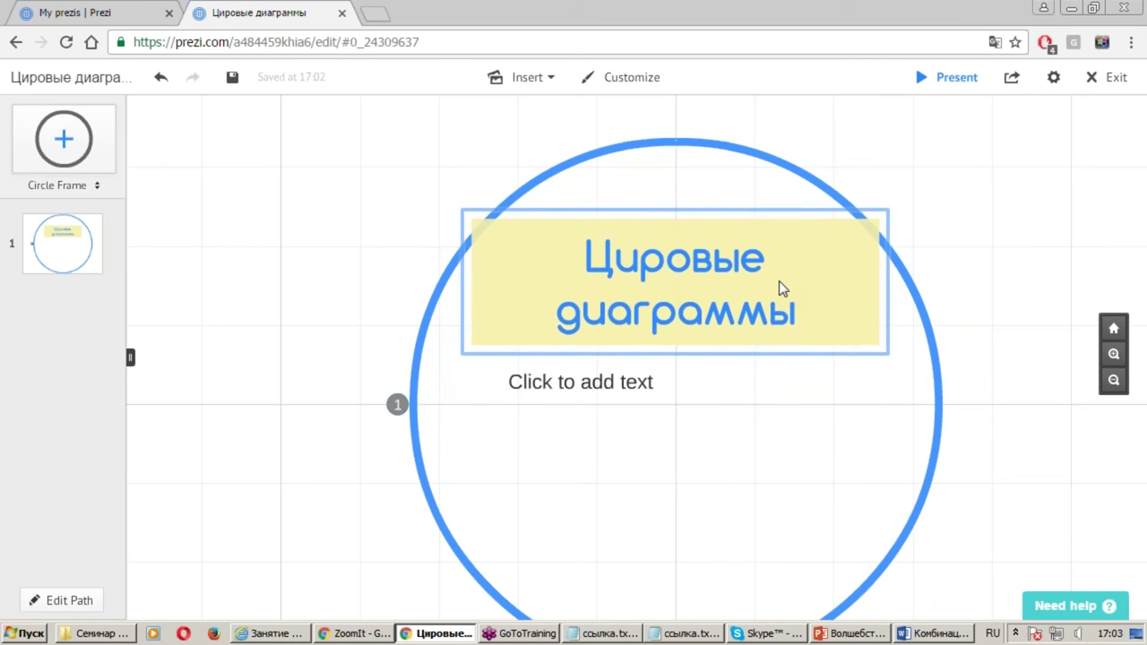
Fine-tune the title box's size, nudge it up near the circle's top, and deselect
click(776, 316)
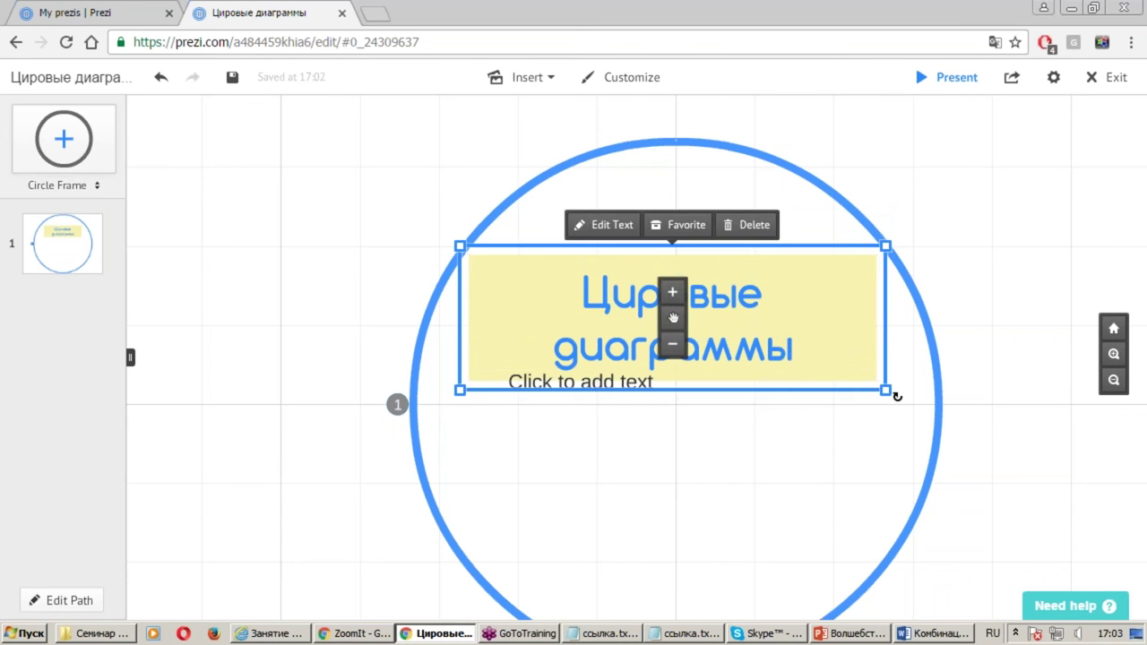
drag(888, 388, 850, 368)
drag(792, 315, 788, 297)
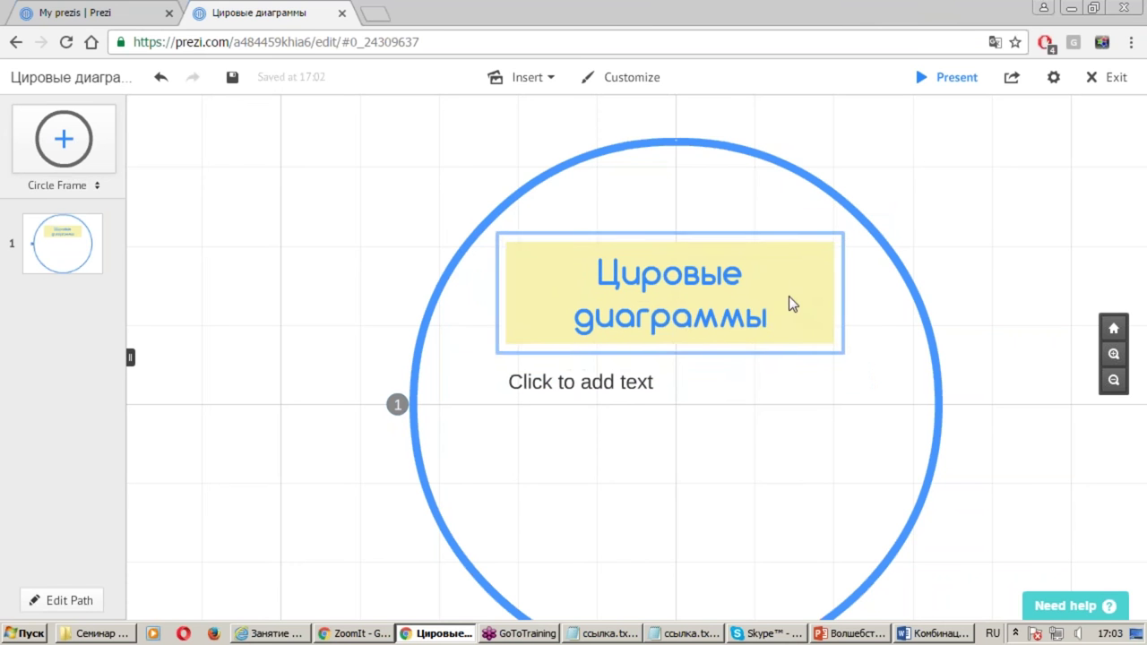
drag(826, 350, 852, 358)
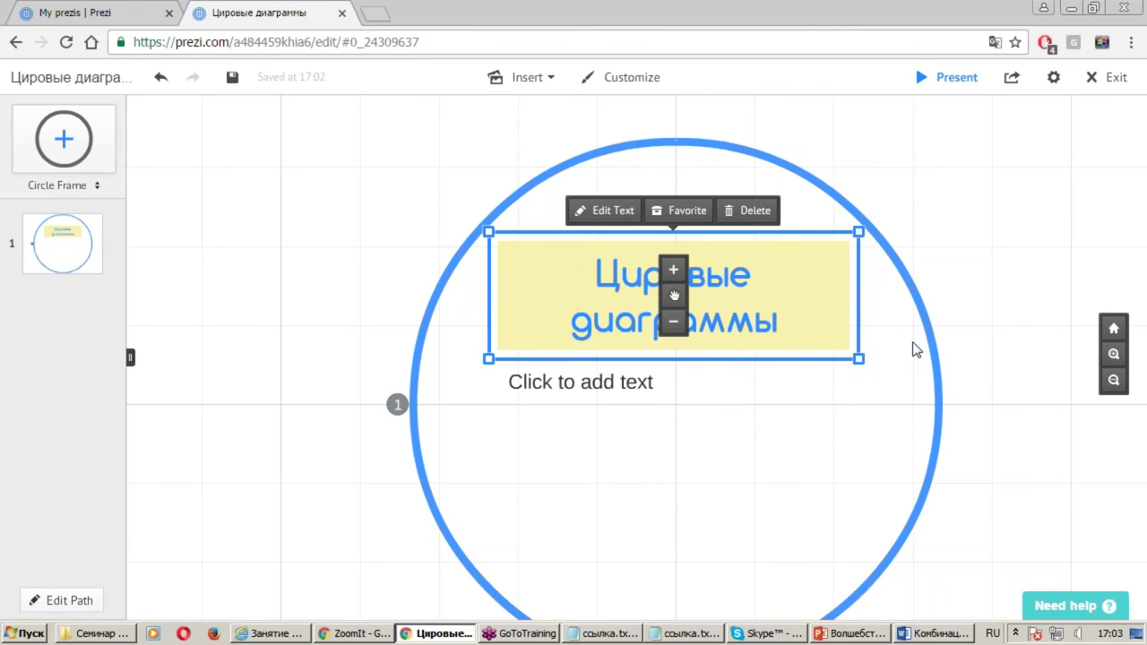
key(Up)
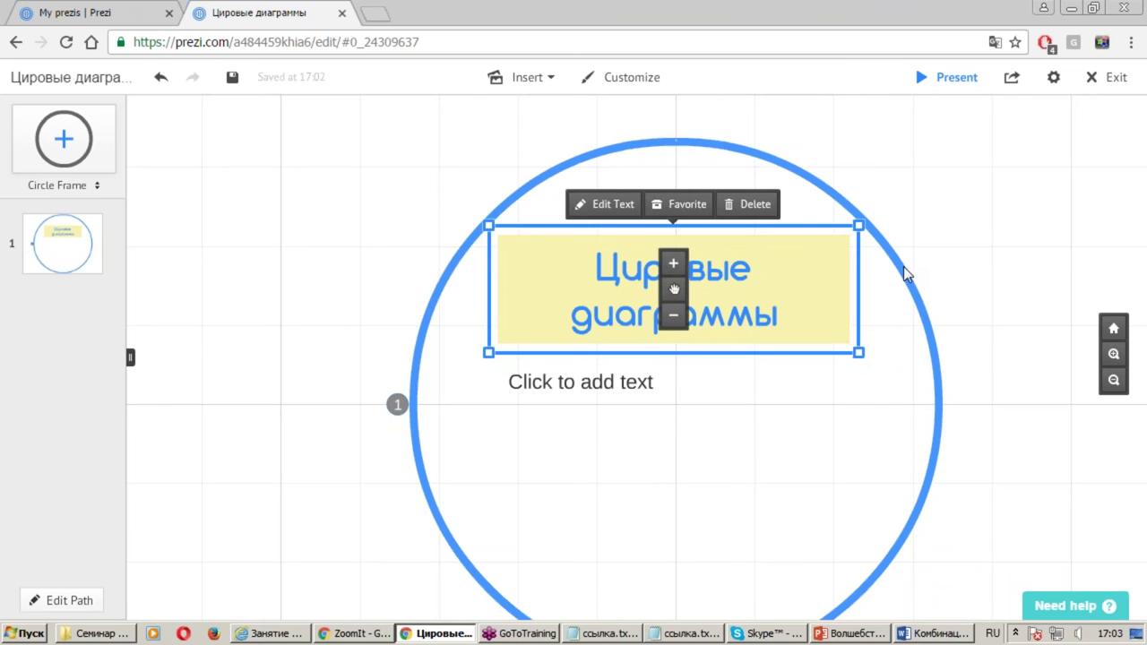
click(904, 274)
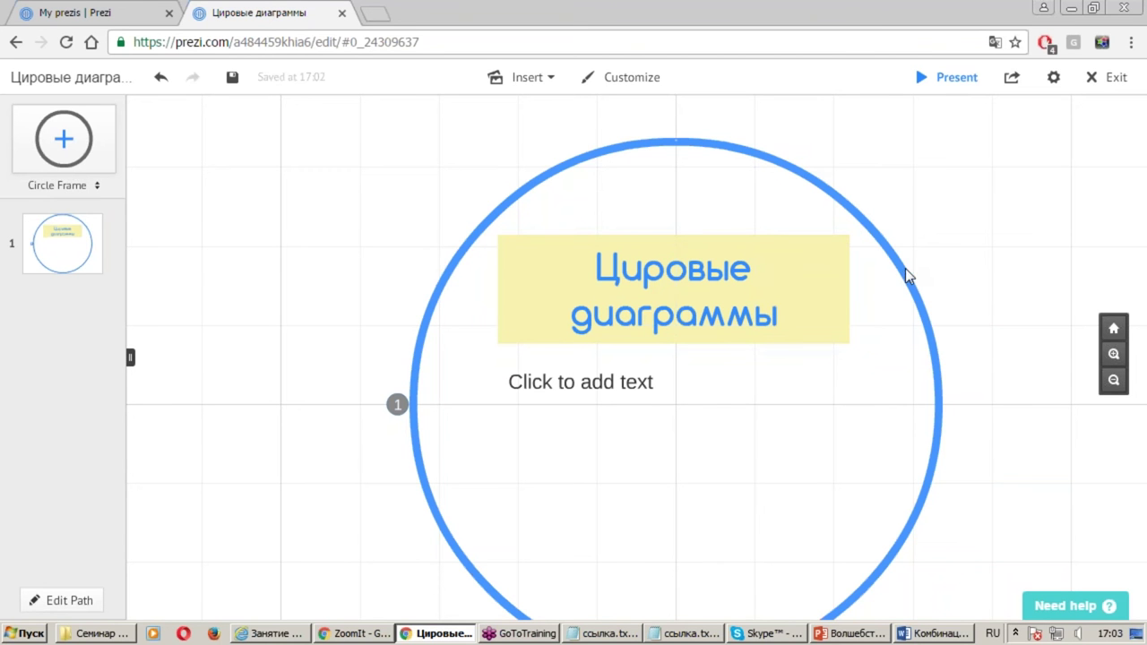
click(906, 269)
click(783, 493)
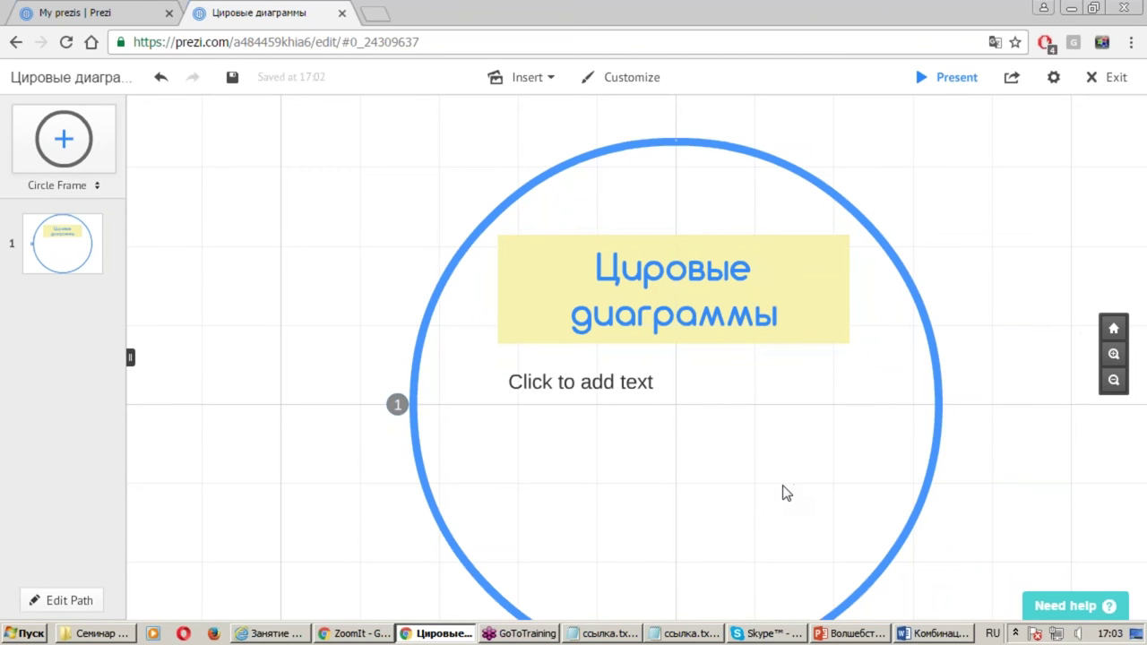
Recentre the view on the first path step and slightly adjust the title box width
click(63, 255)
click(409, 304)
click(429, 458)
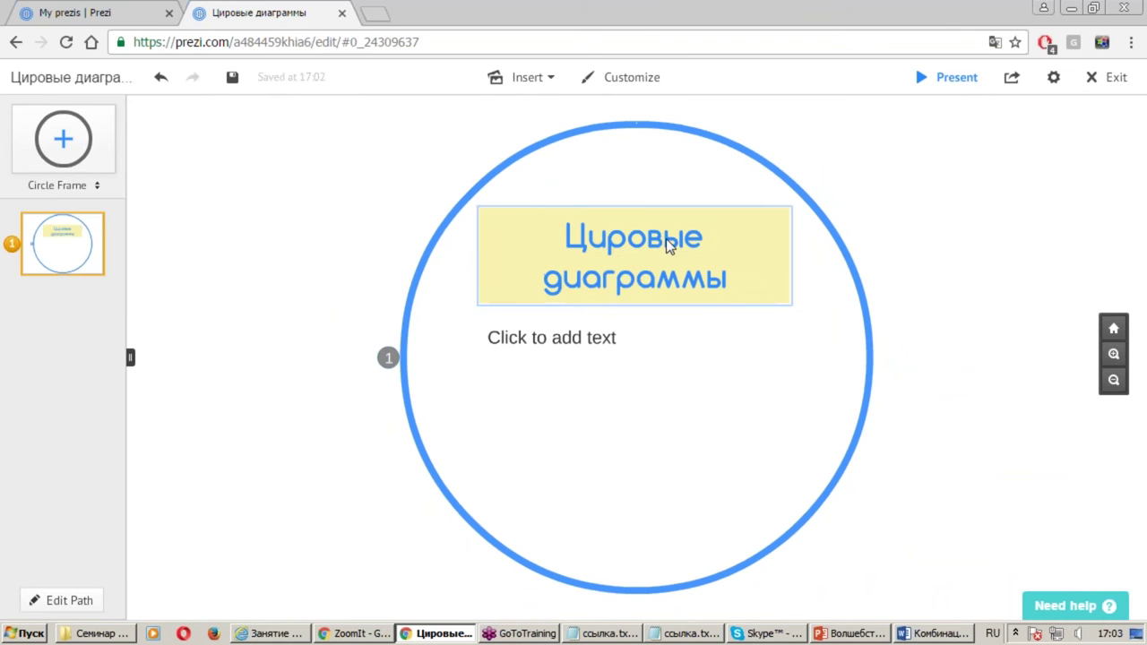
click(736, 267)
drag(635, 255, 657, 250)
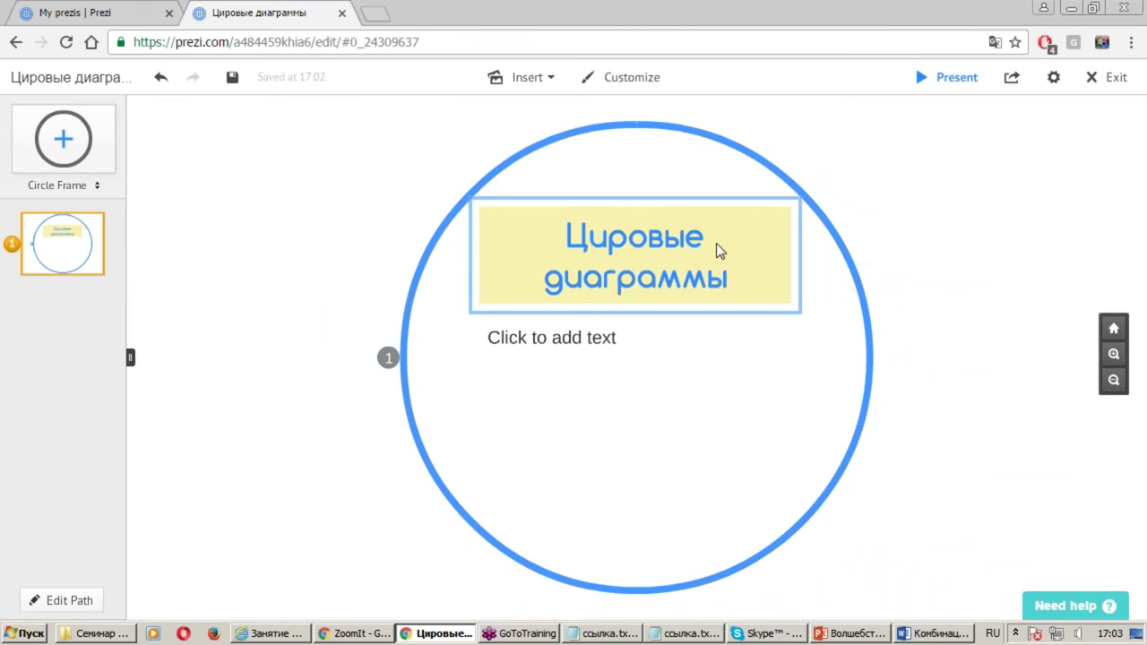
click(836, 240)
click(842, 240)
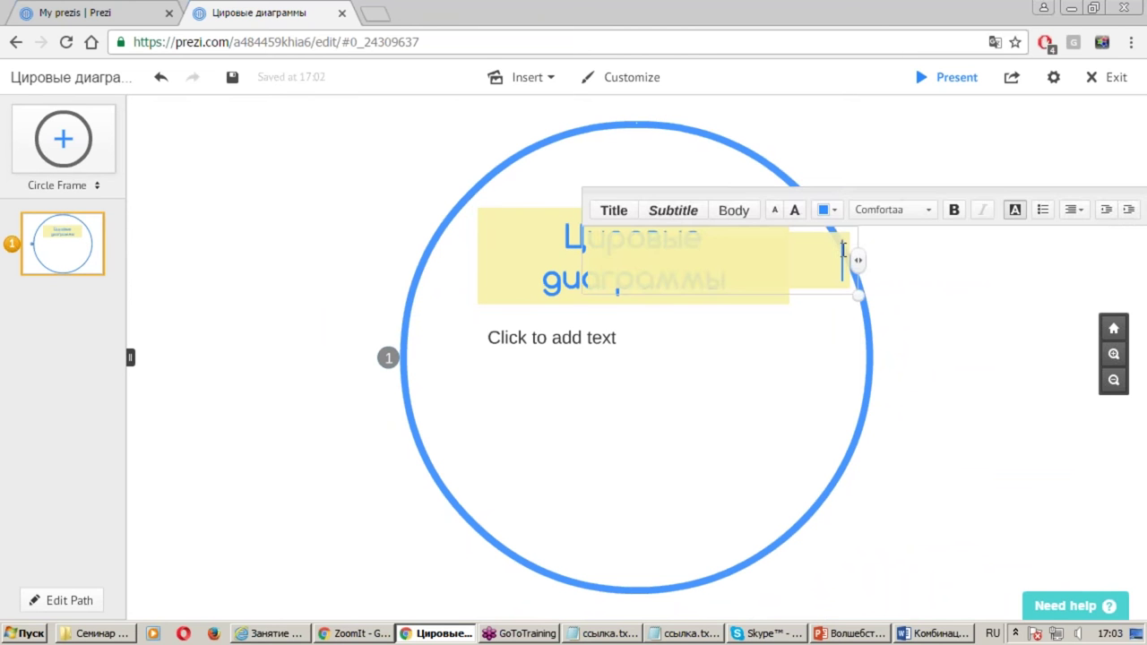
click(821, 404)
click(915, 152)
click(986, 322)
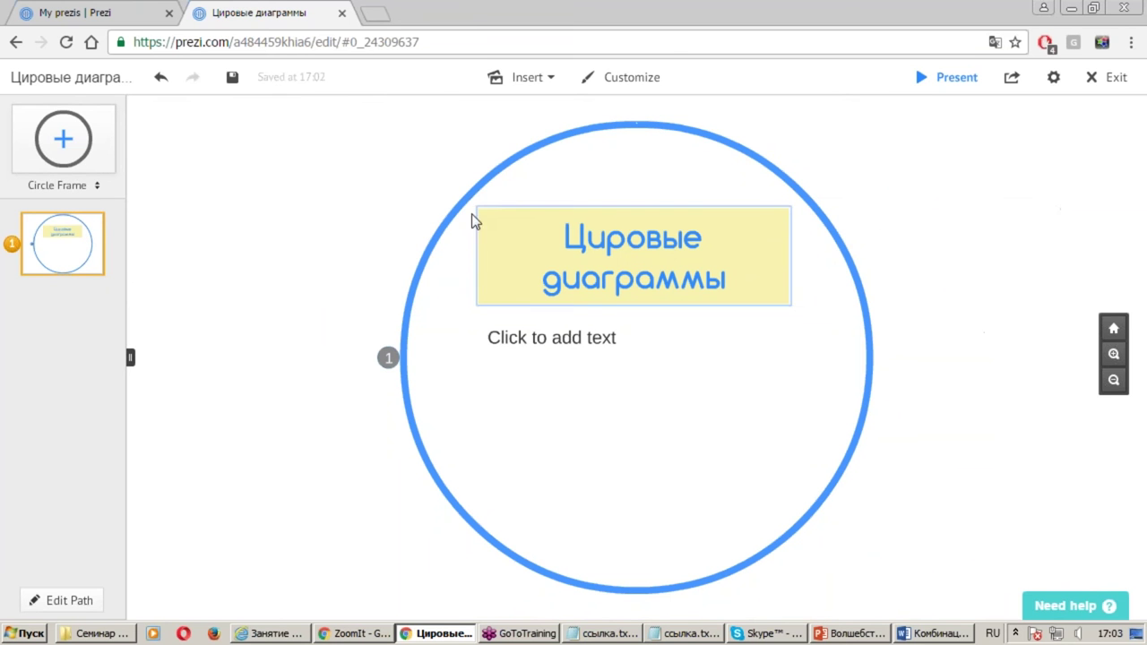
click(369, 179)
click(247, 260)
click(280, 381)
click(300, 475)
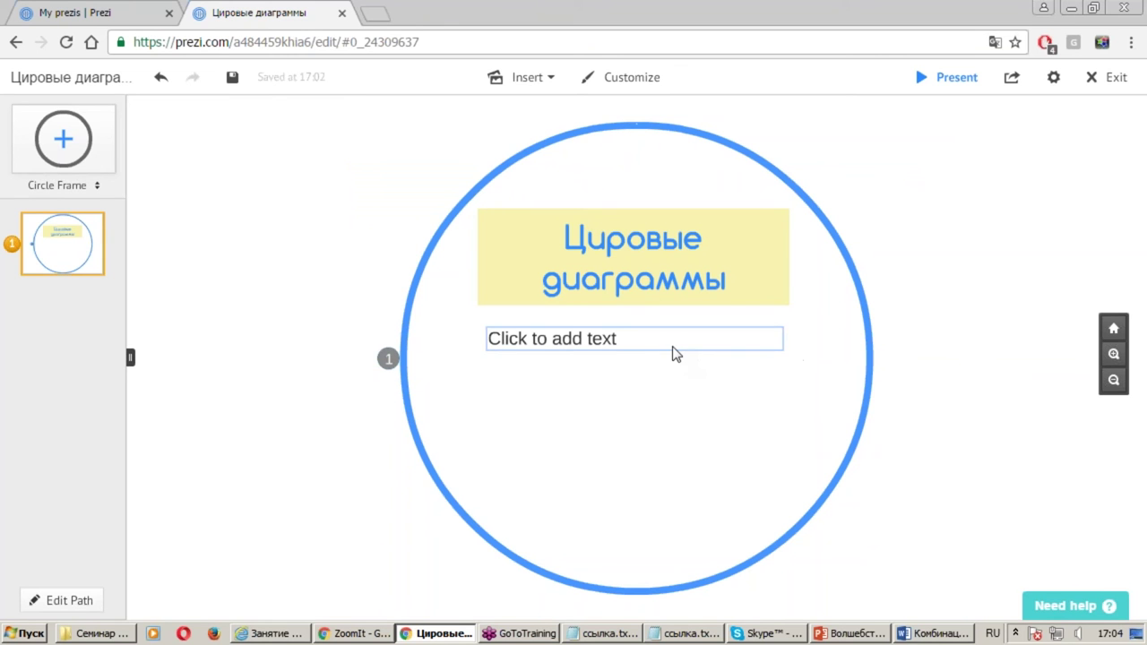
In the placeholder below the title, type 'Алгоритм выбора диаграммы по' plus the author's name, capitalising Ж
click(565, 347)
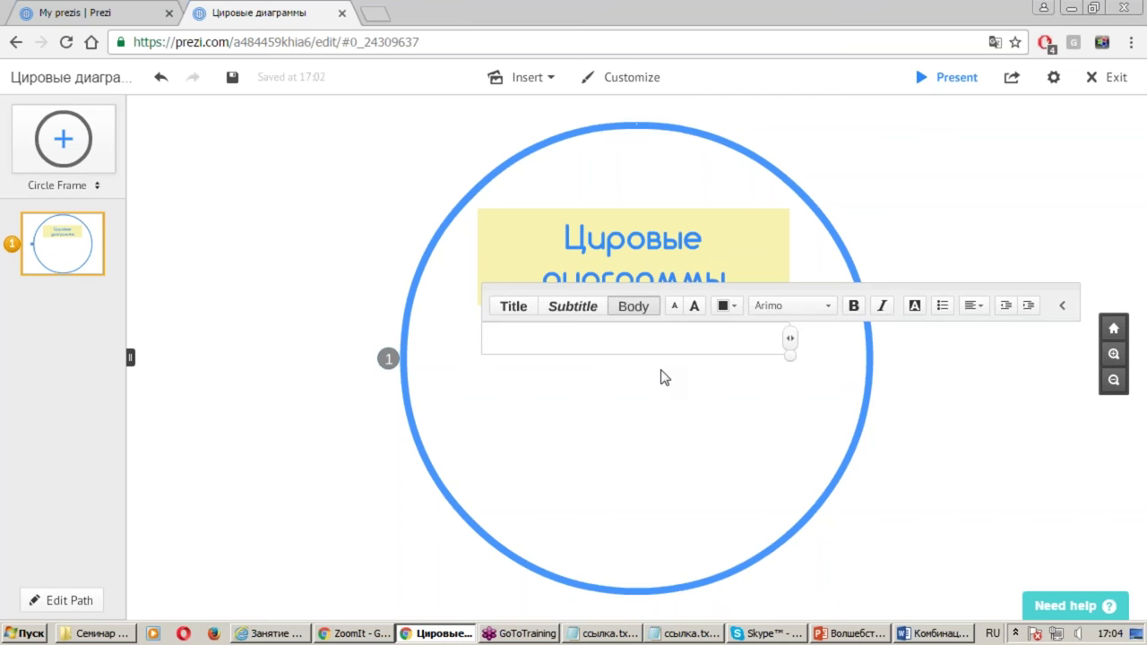
click(663, 376)
click(590, 348)
text(Алгоритм выбора диа)
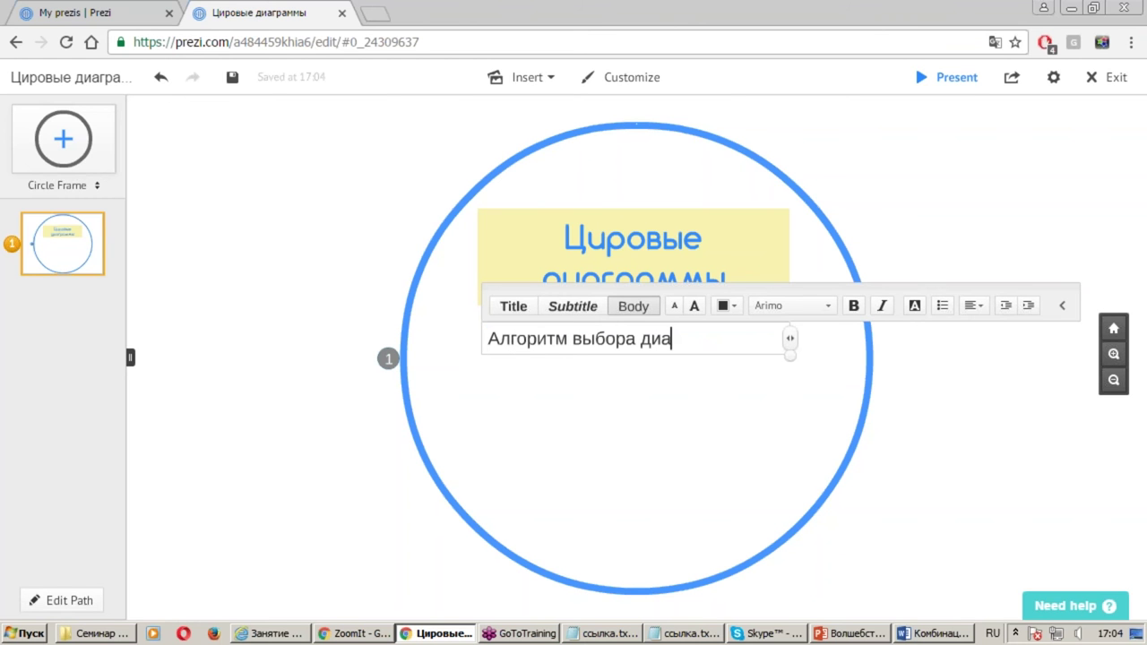
text(г)
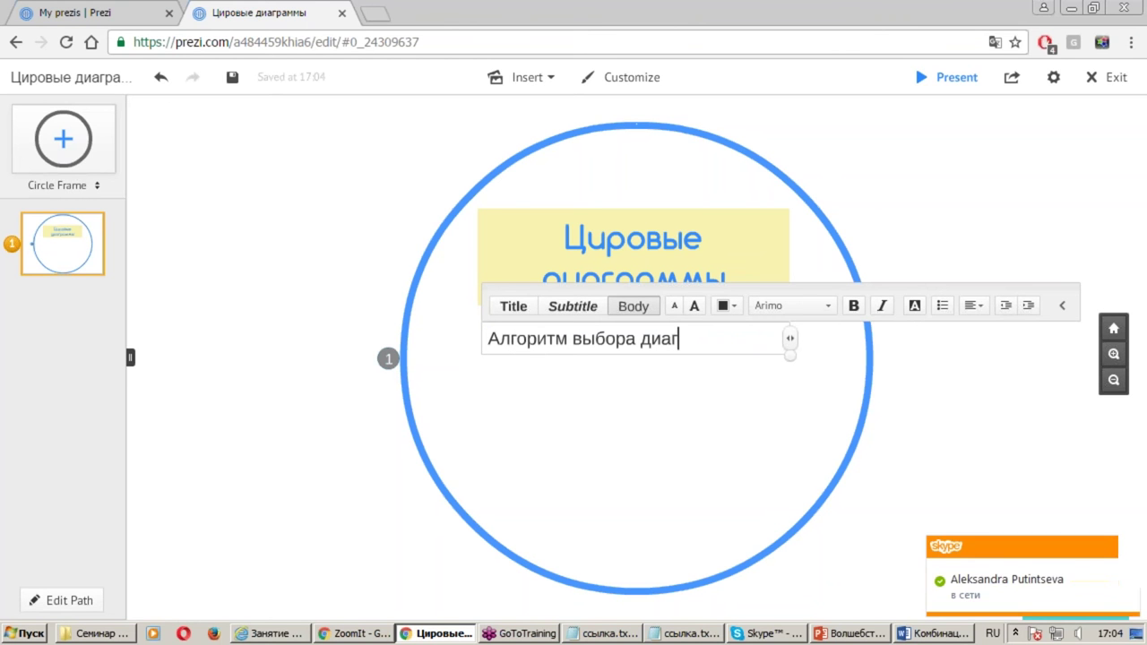
text(раммы по)
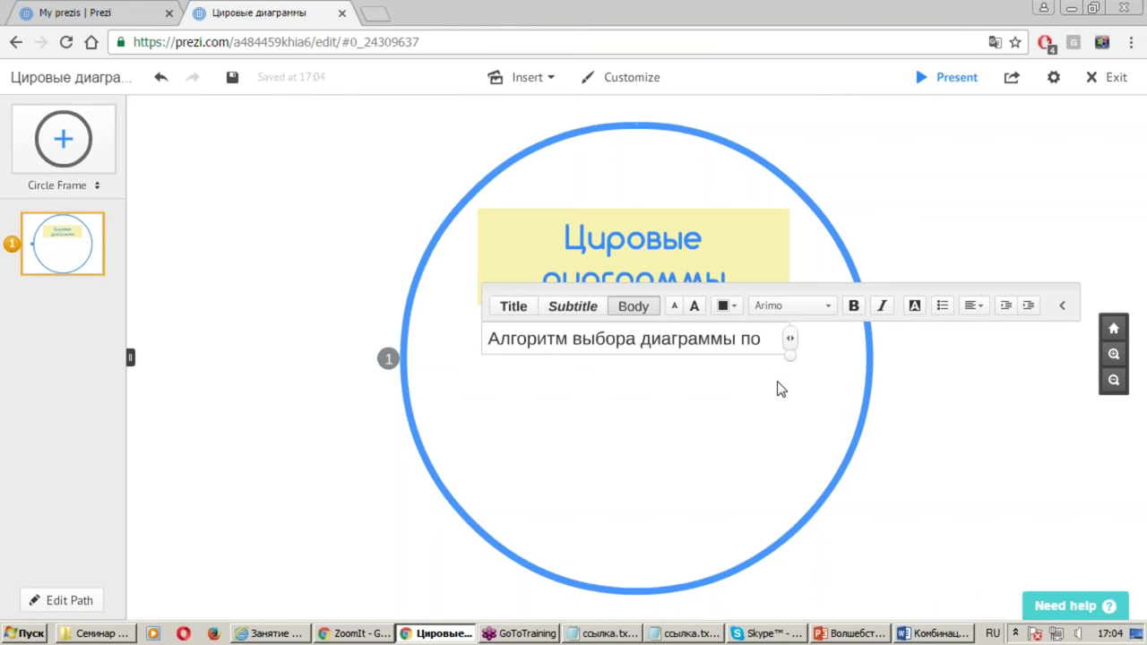
text(Джину )
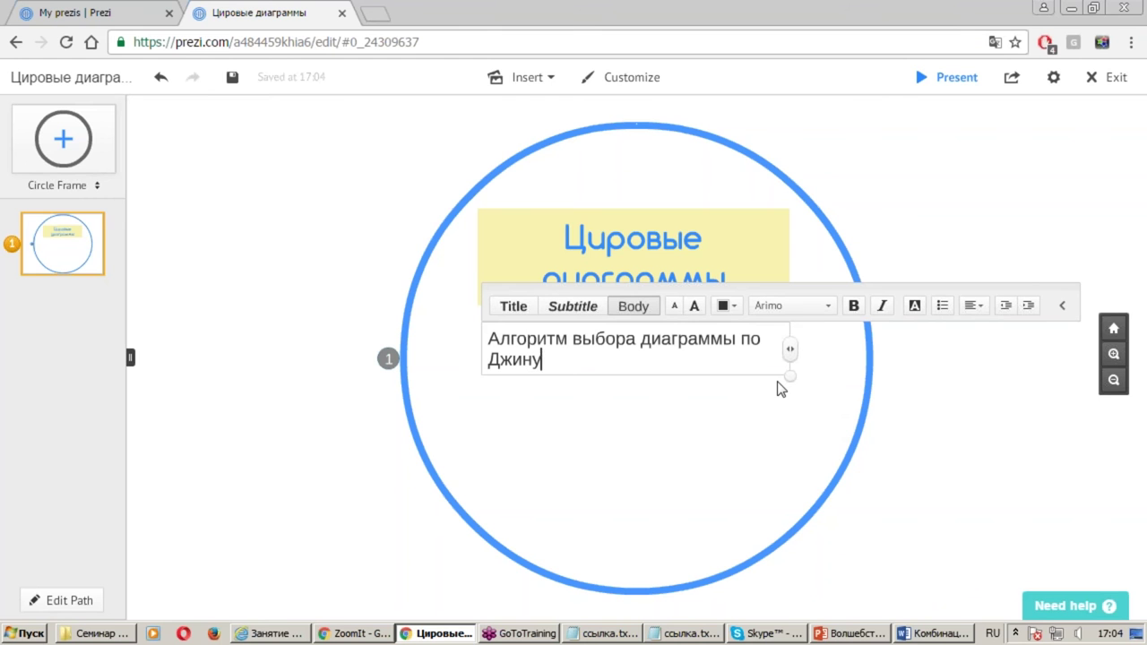
text(желязны)
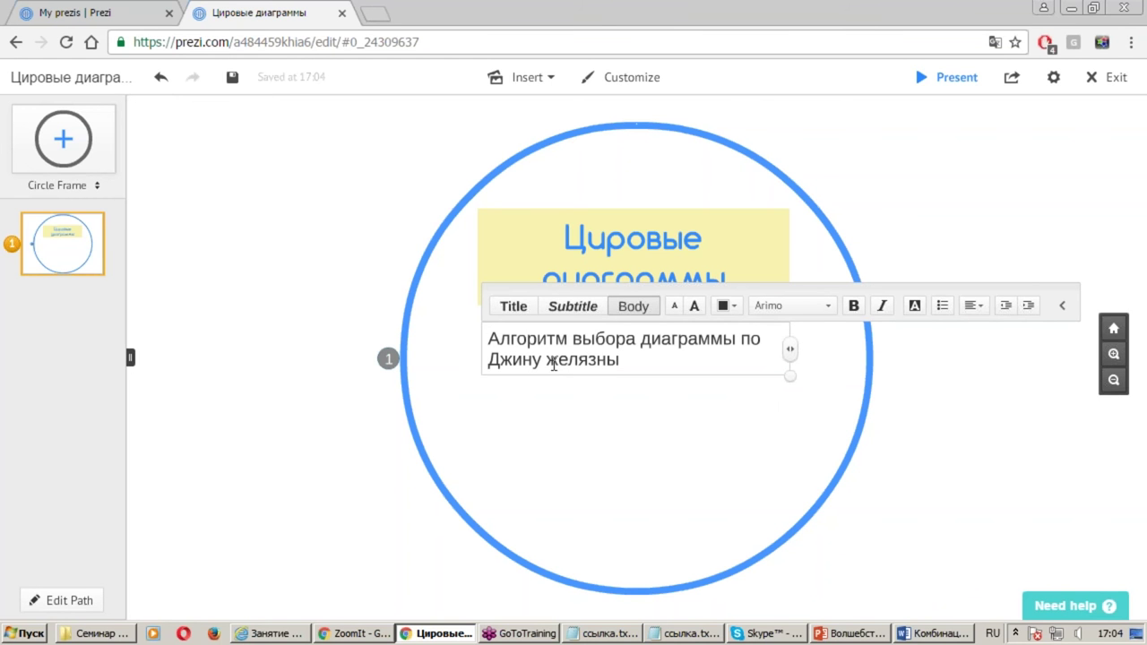
drag(558, 361, 547, 361)
text(Ж)
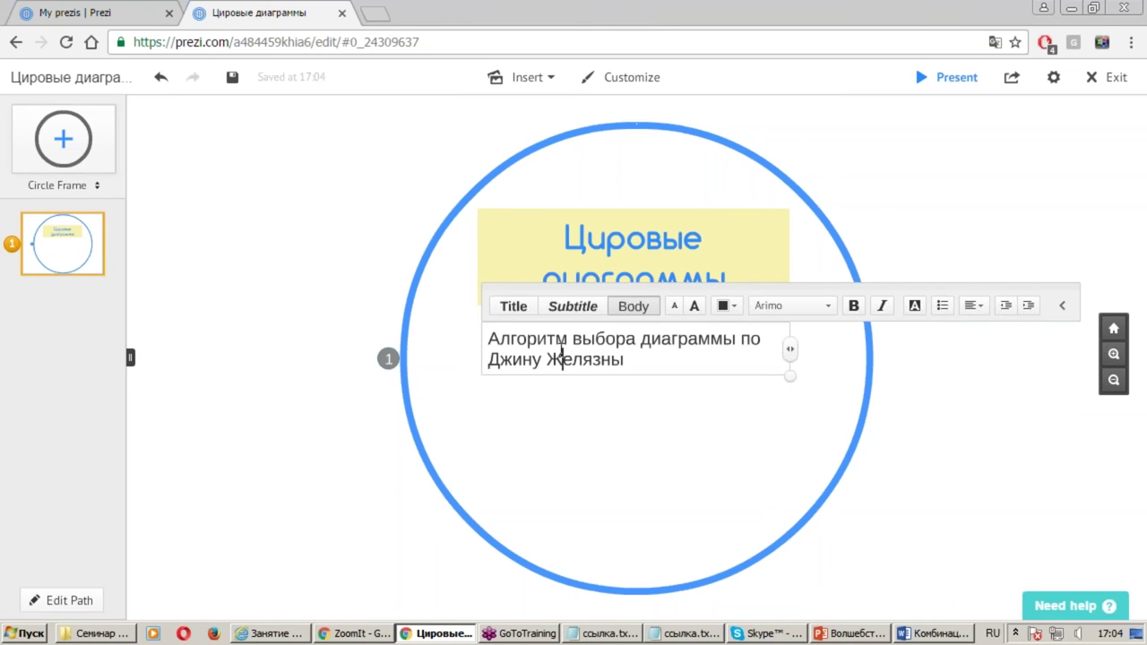
Narrow the text box so the text wraps onto two lines, and centre-align it
click(581, 341)
drag(790, 355, 758, 352)
click(972, 308)
click(963, 281)
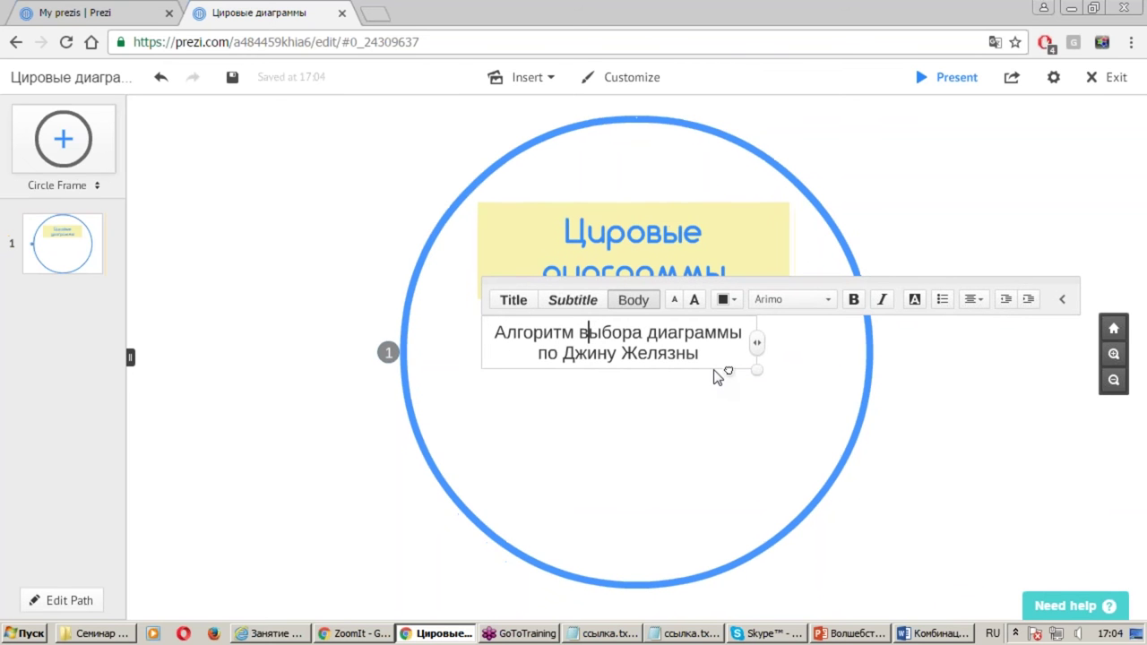
drag(698, 355, 587, 327)
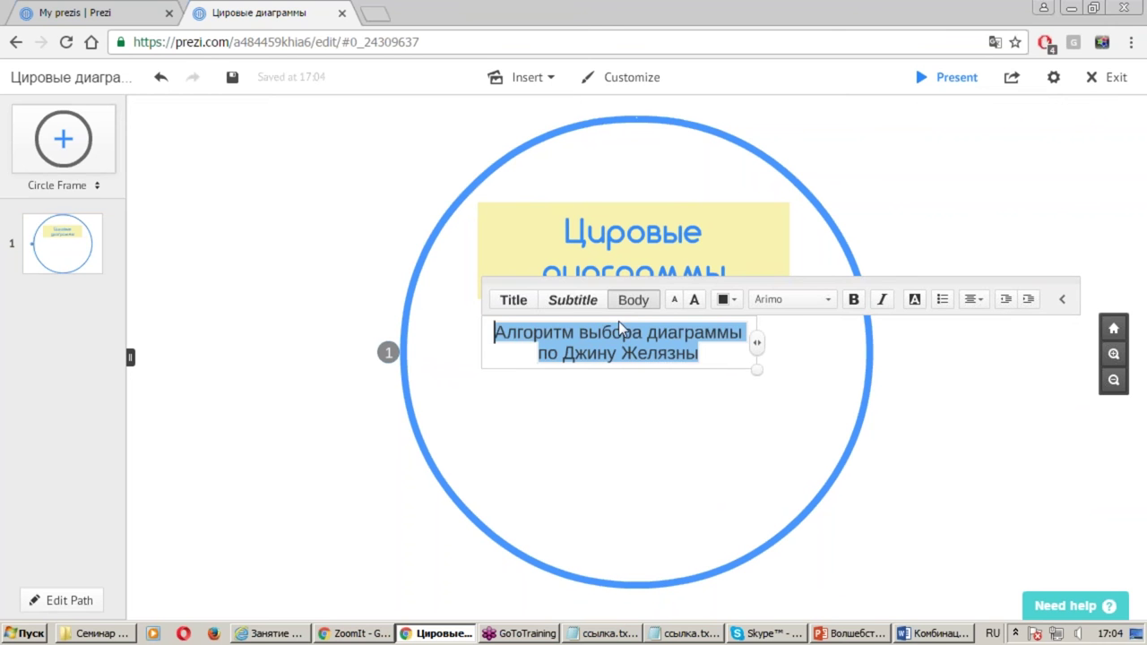
Apply the Subtitle style to the lower text and enlarge its box
click(578, 302)
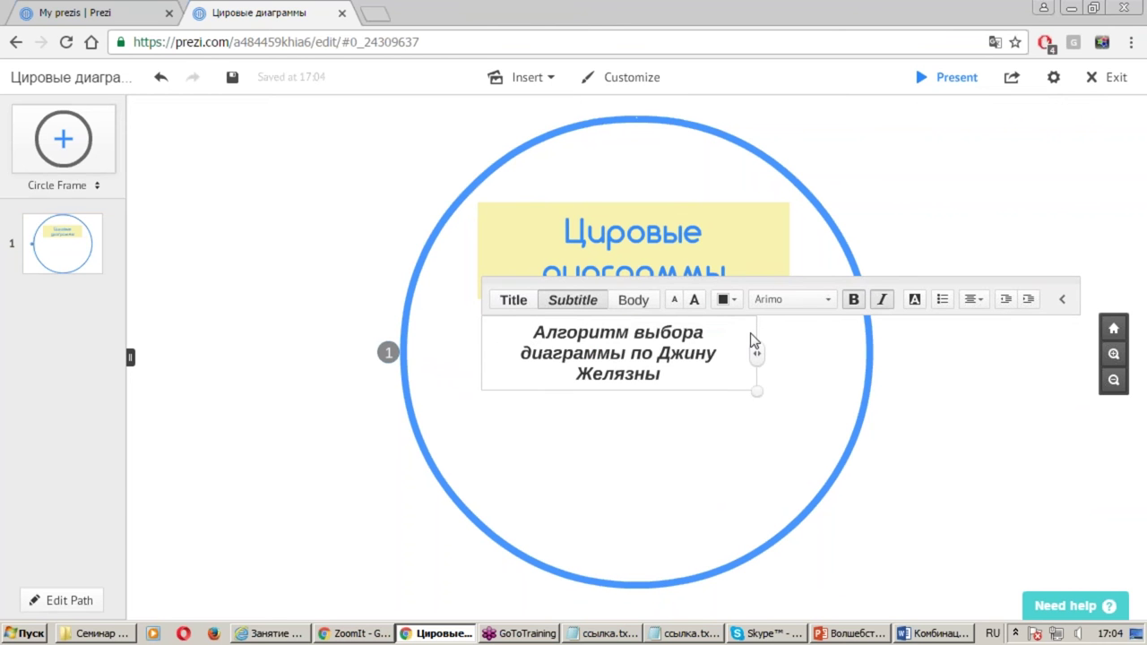
drag(755, 397, 844, 438)
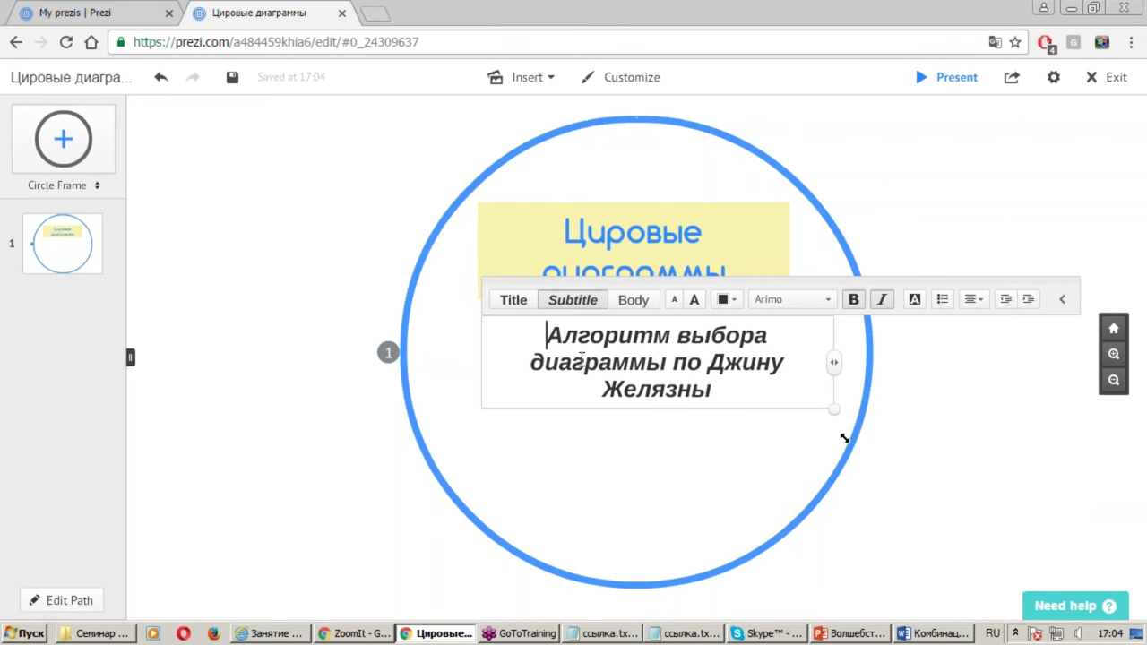
click(553, 465)
Shift the subtitle and title band so they sit centred in the circle frame
drag(589, 389, 591, 373)
click(674, 278)
drag(674, 282, 674, 296)
drag(634, 367, 634, 407)
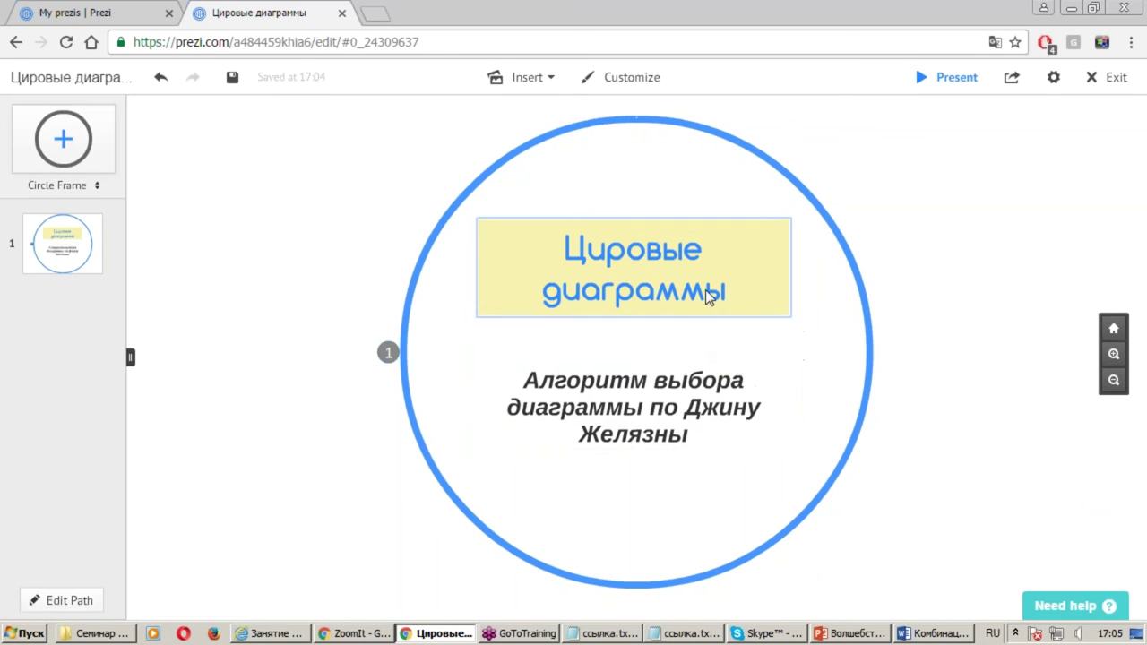
Enlarge the yellow title band and position it directly above the subtitle
drag(710, 291, 710, 322)
click(778, 280)
drag(798, 247, 821, 241)
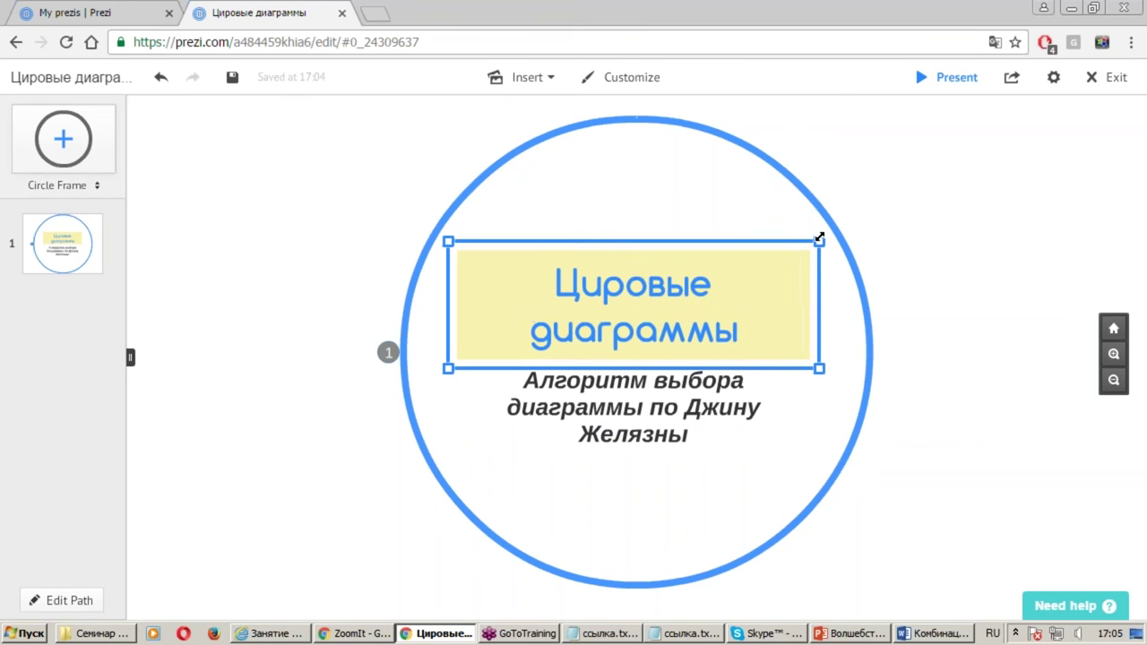
drag(759, 285, 755, 266)
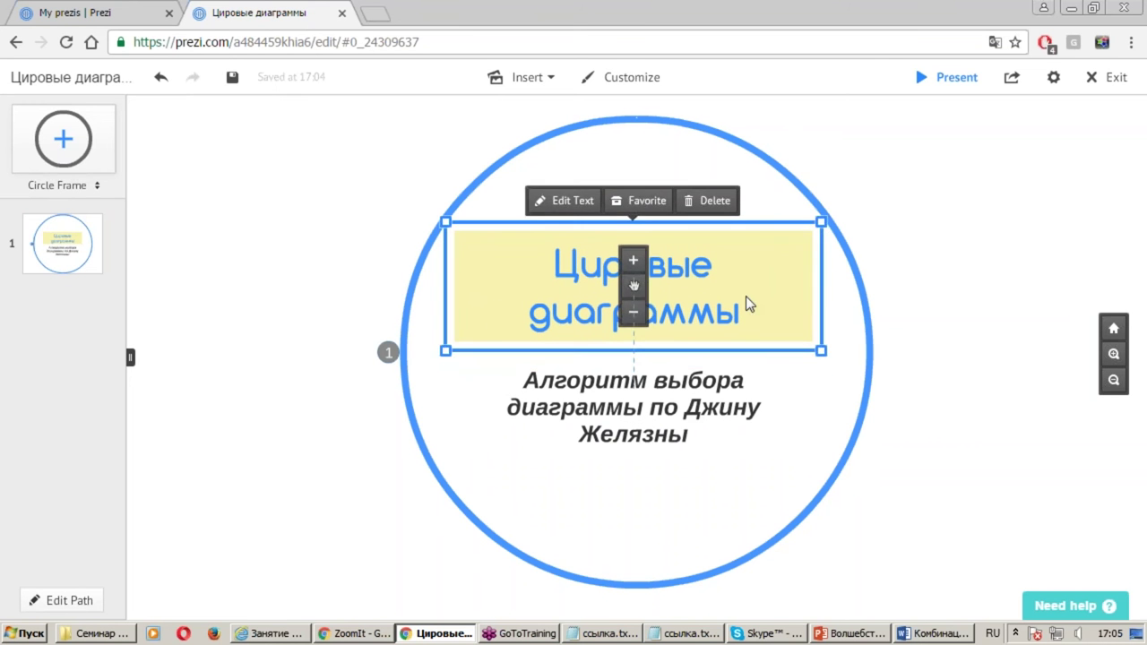
mouse_move(711, 406)
mouse_down()
mouse_move(708, 417)
mouse_move(714, 392)
mouse_up()
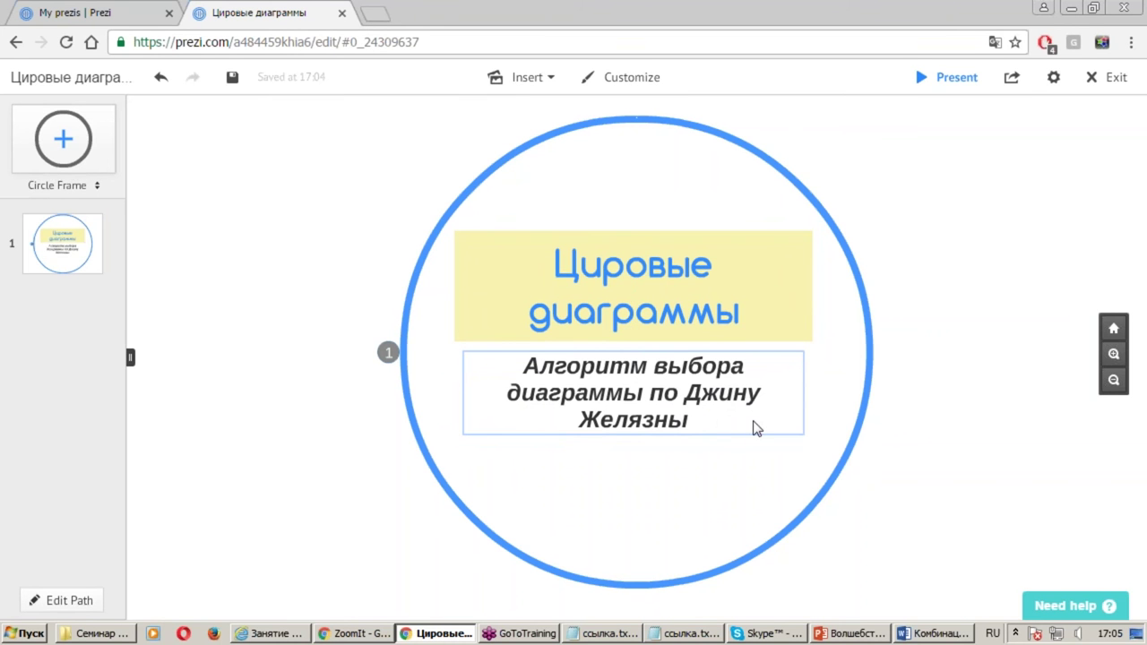
click(690, 394)
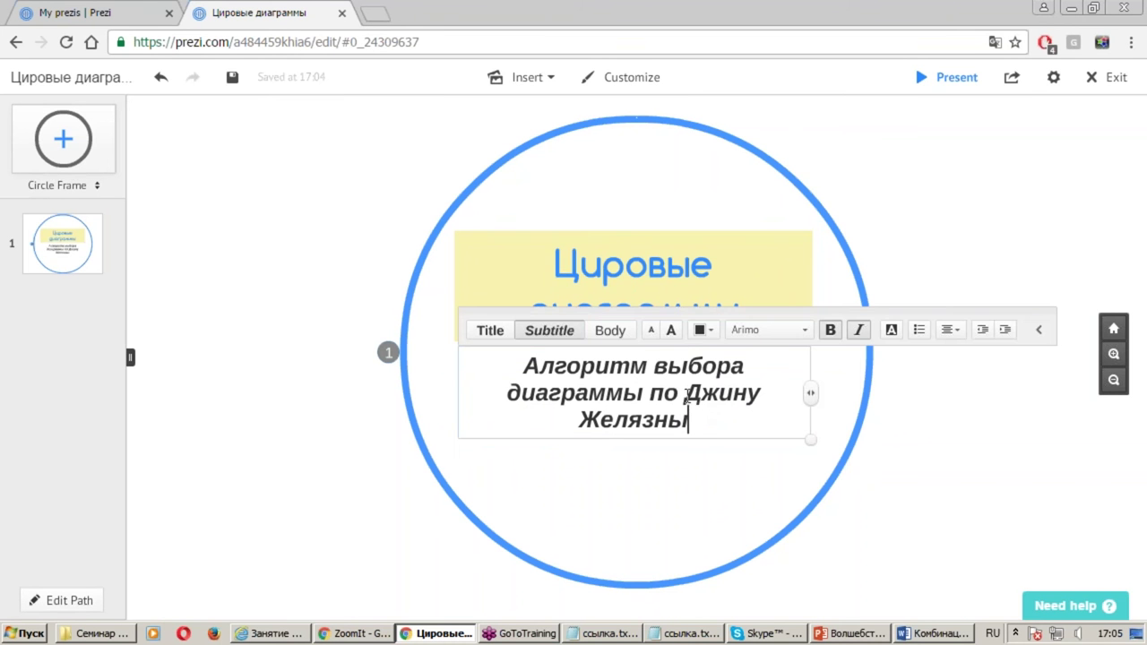
Break the subtitle so the author's name sits alone on the third line
key(BackSpace)
key(Return)
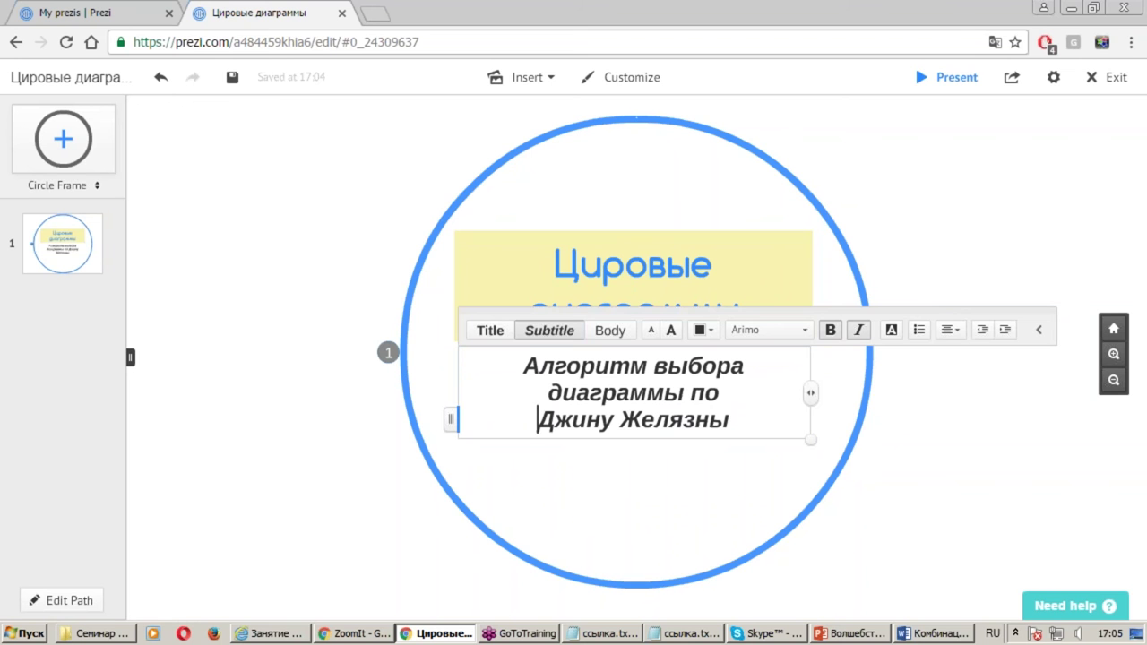
click(730, 470)
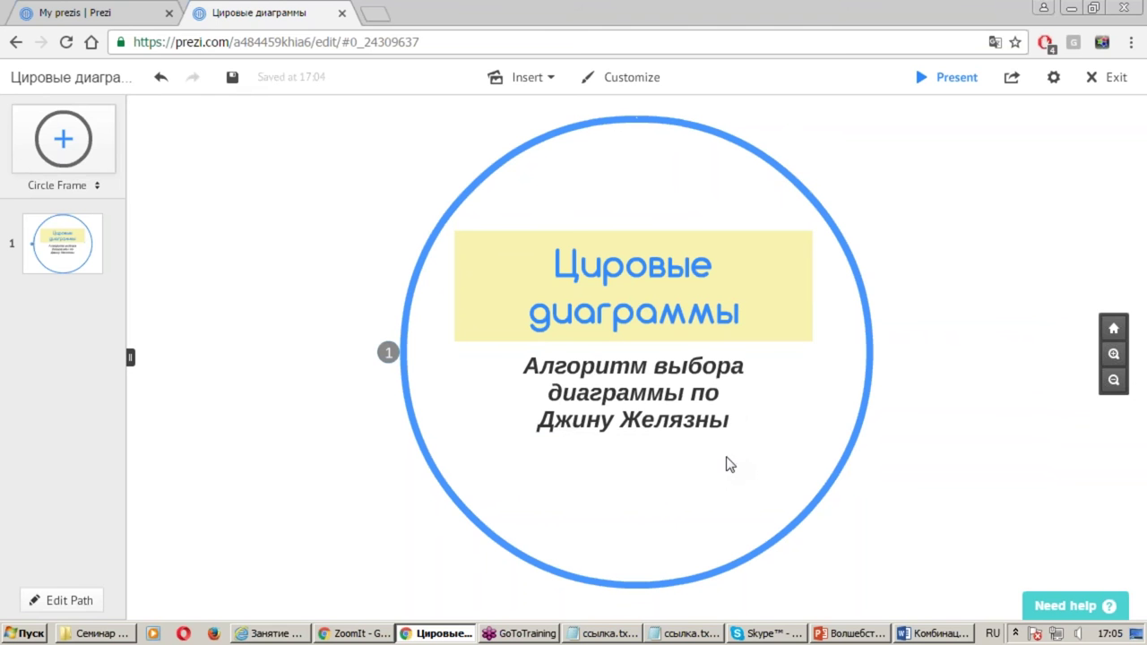
Dismiss a stray empty text box and move the subtitle slightly lower
click(725, 482)
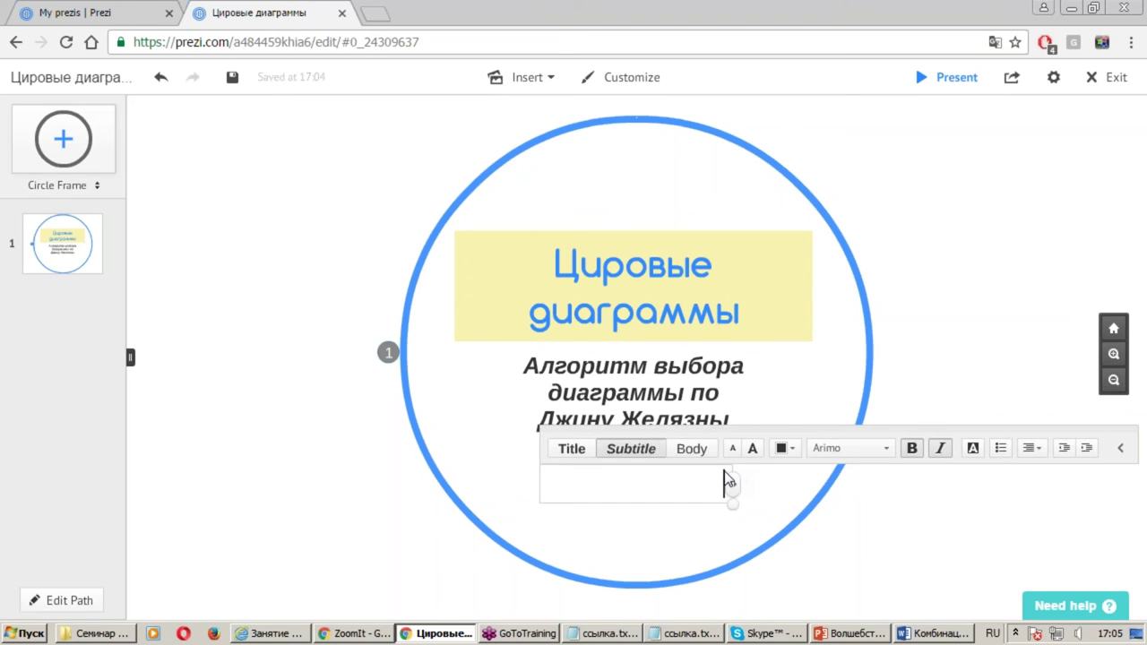
click(715, 538)
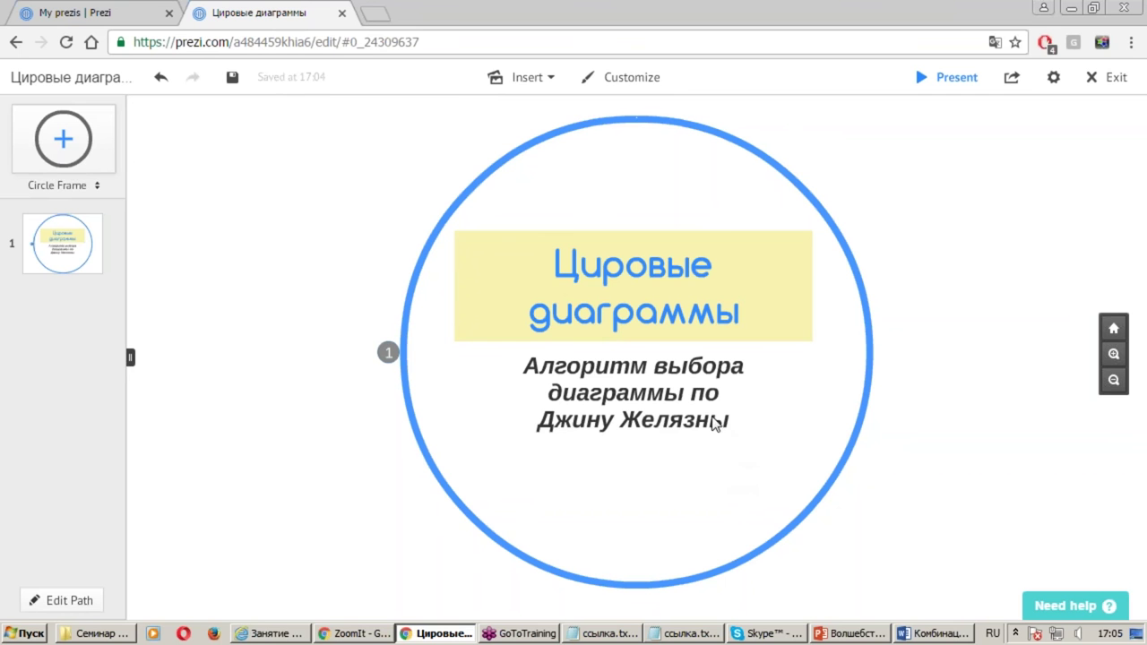
drag(708, 403, 707, 417)
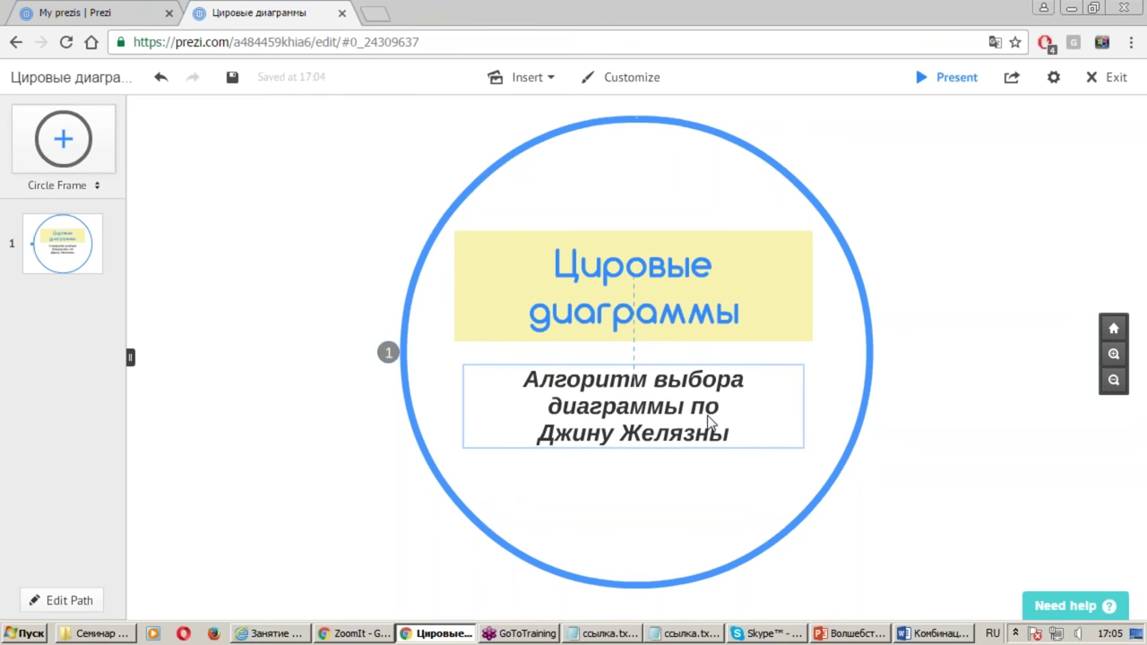
Select all the subtitle text to check its style, then undo an accidentally added circle frame
click(812, 432)
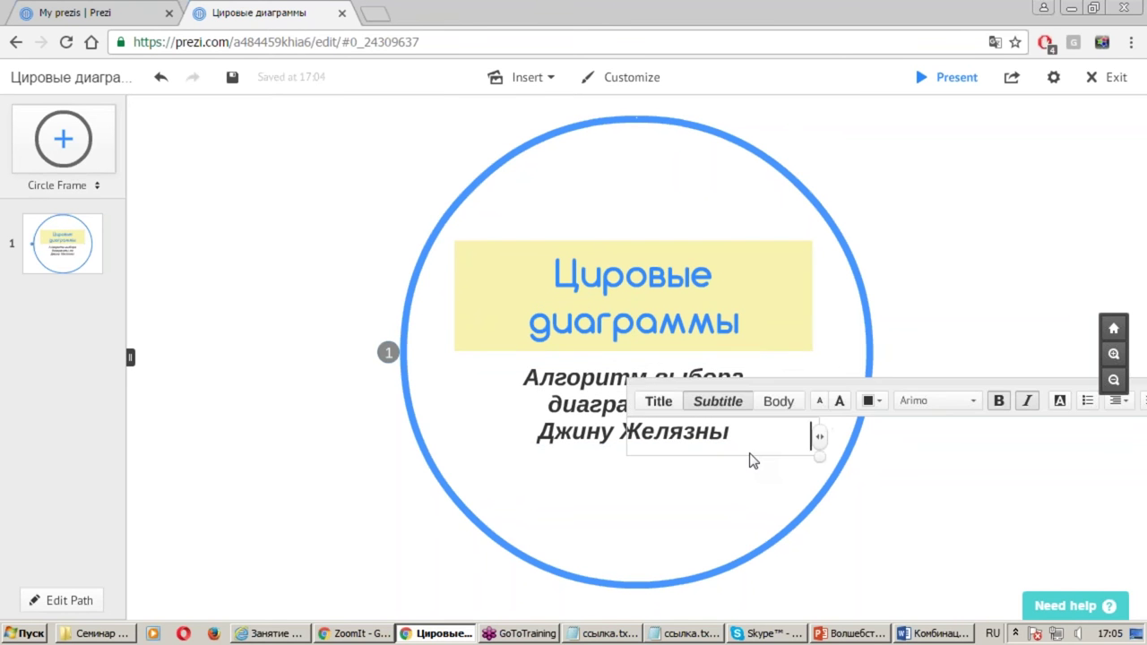
click(690, 405)
click(690, 404)
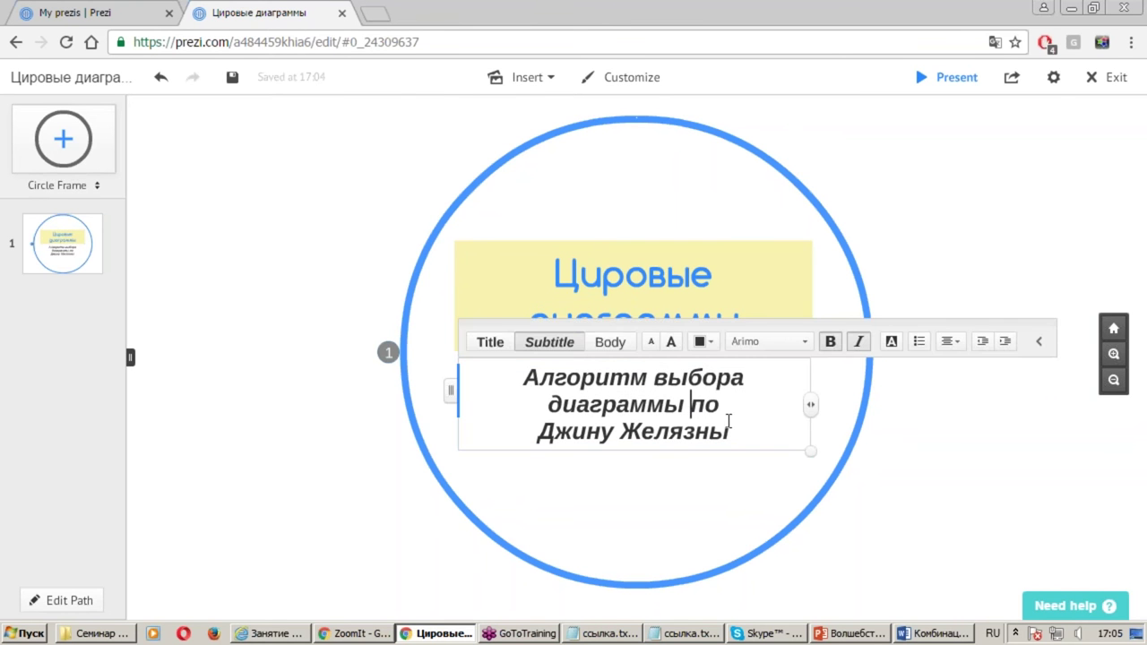
mouse_move(738, 429)
mouse_down()
mouse_move(511, 377)
mouse_move(549, 372)
mouse_up()
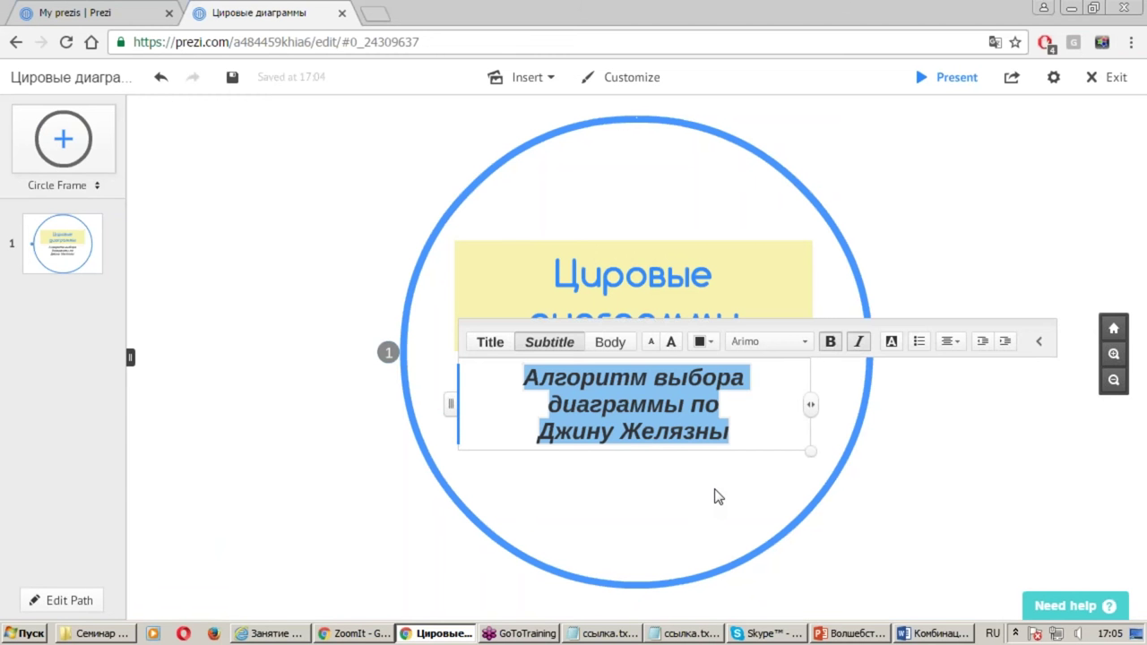
click(720, 497)
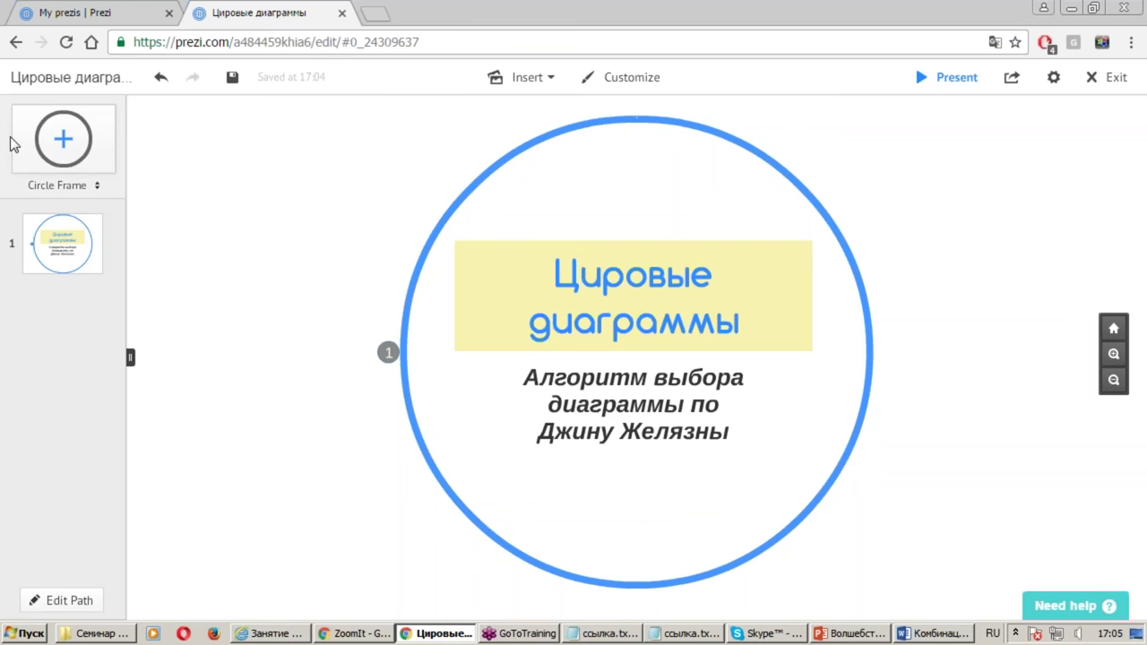
click(63, 143)
key(ctrl+z)
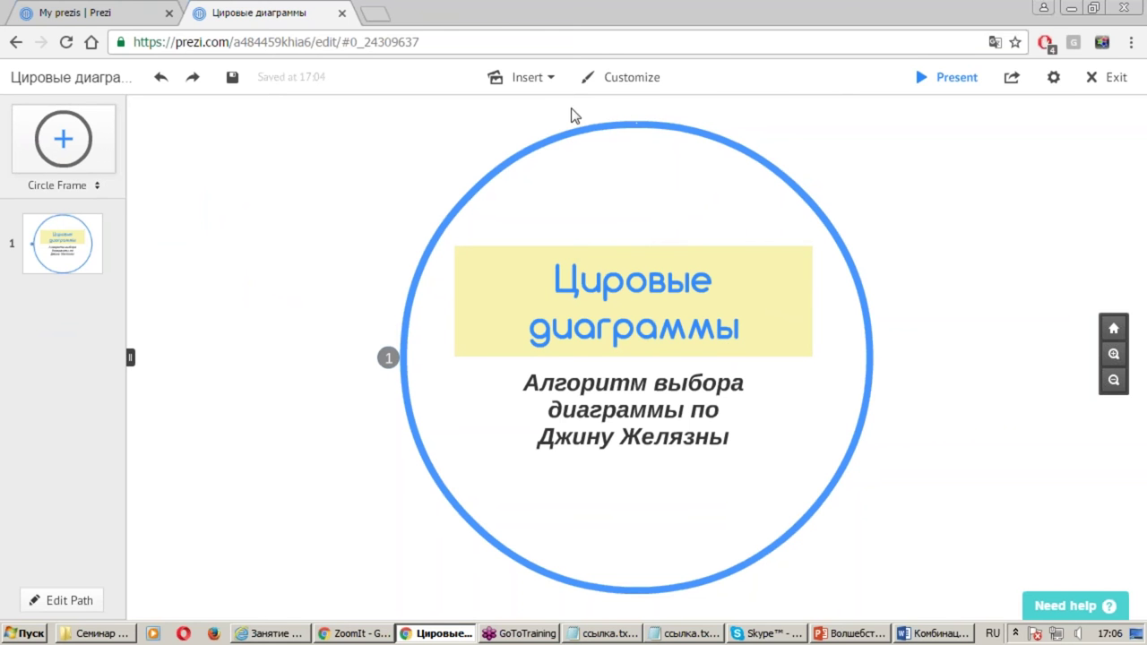
Show the Insert options: image, symbols and shapes, video, charts and layouts
click(533, 79)
key(ctrl+1)
drag(476, 60, 558, 91)
drag(665, 190, 701, 203)
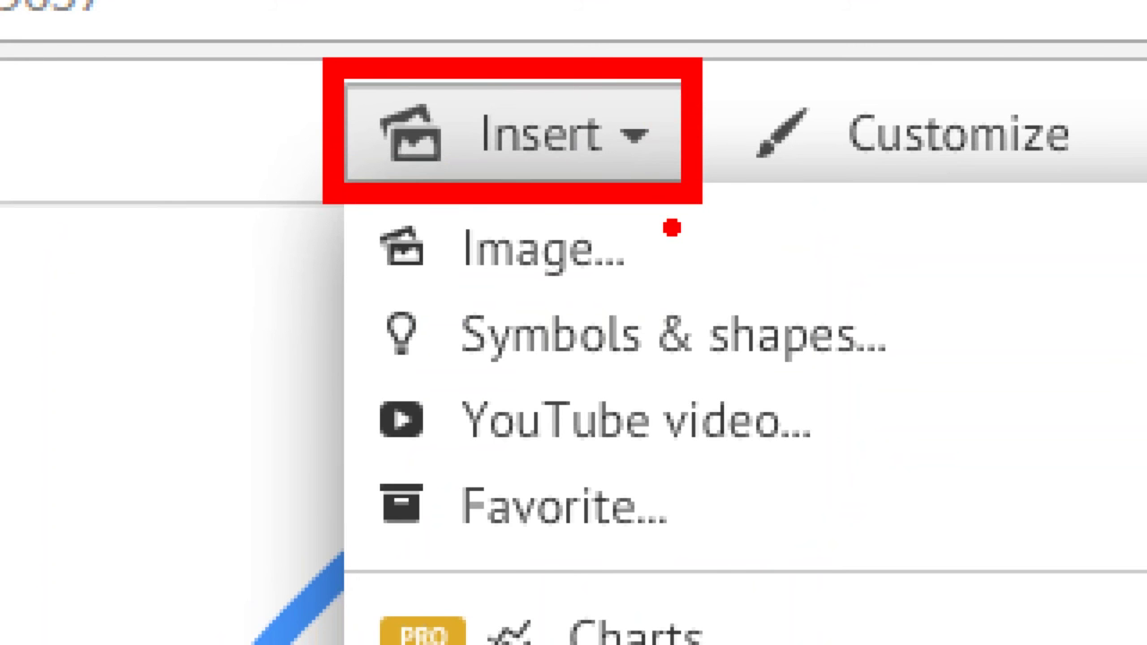
key(Escape)
click(538, 80)
click(538, 86)
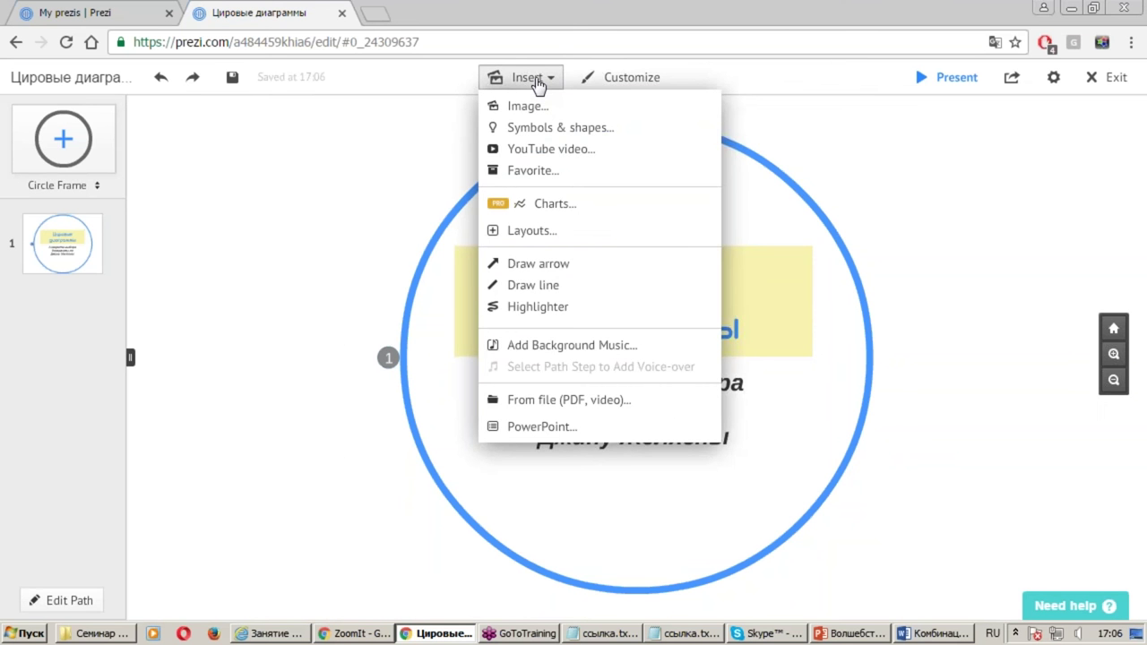
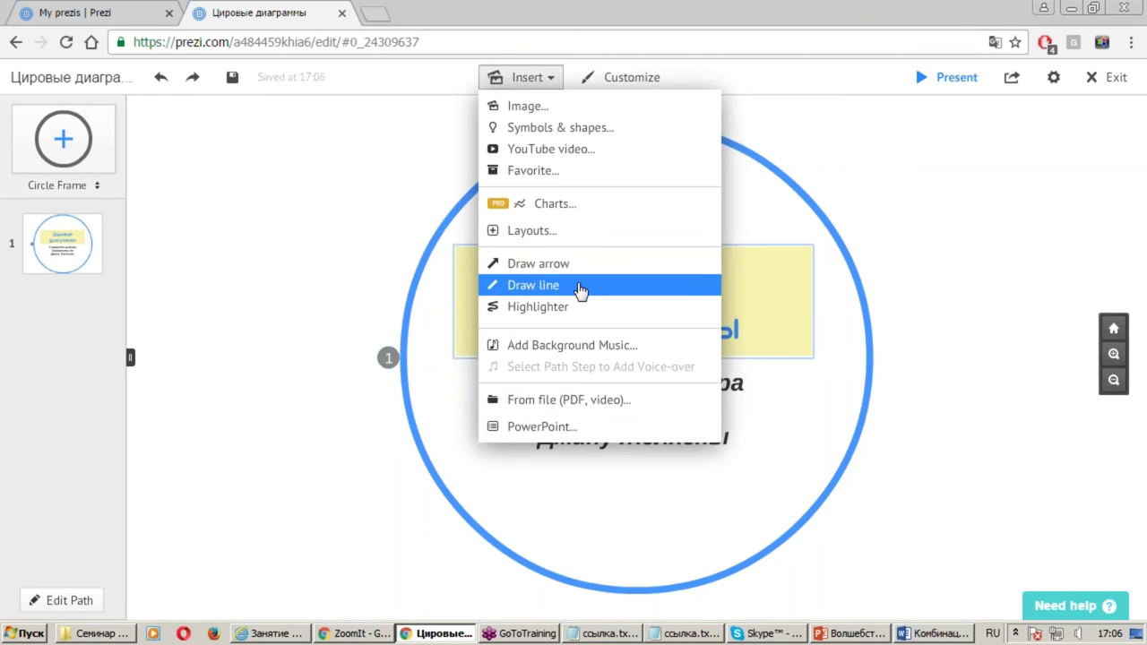
Insert the portrait 'Фото Джин Желязны.jpg' from the Семинар Prezi folder onto the title slide
click(527, 106)
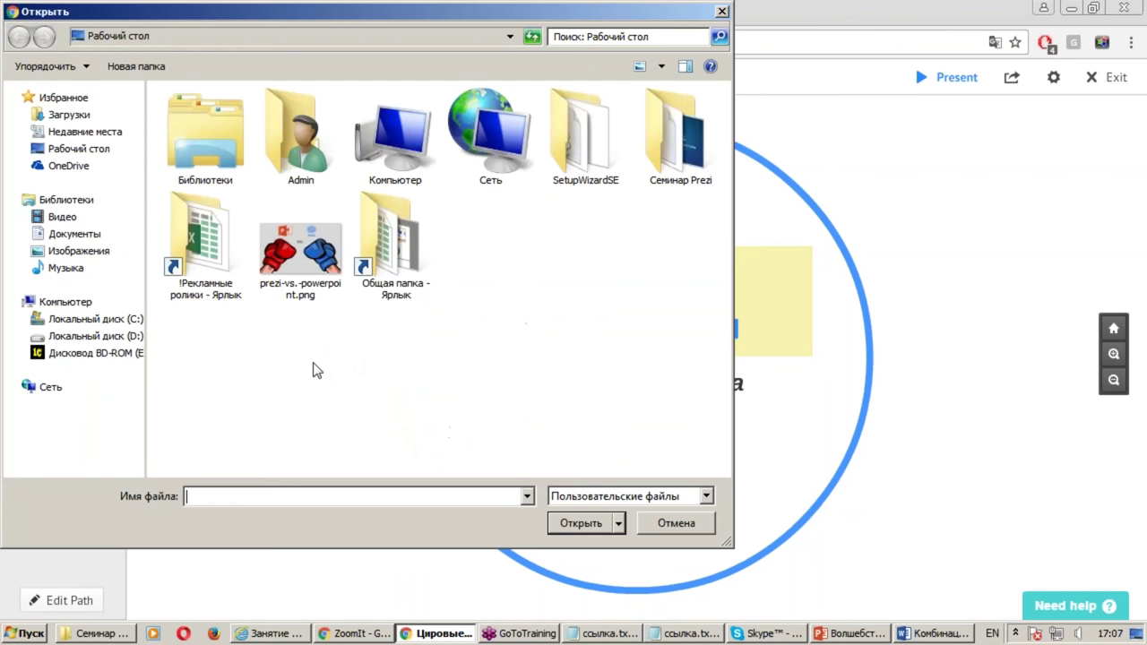
double_click(682, 157)
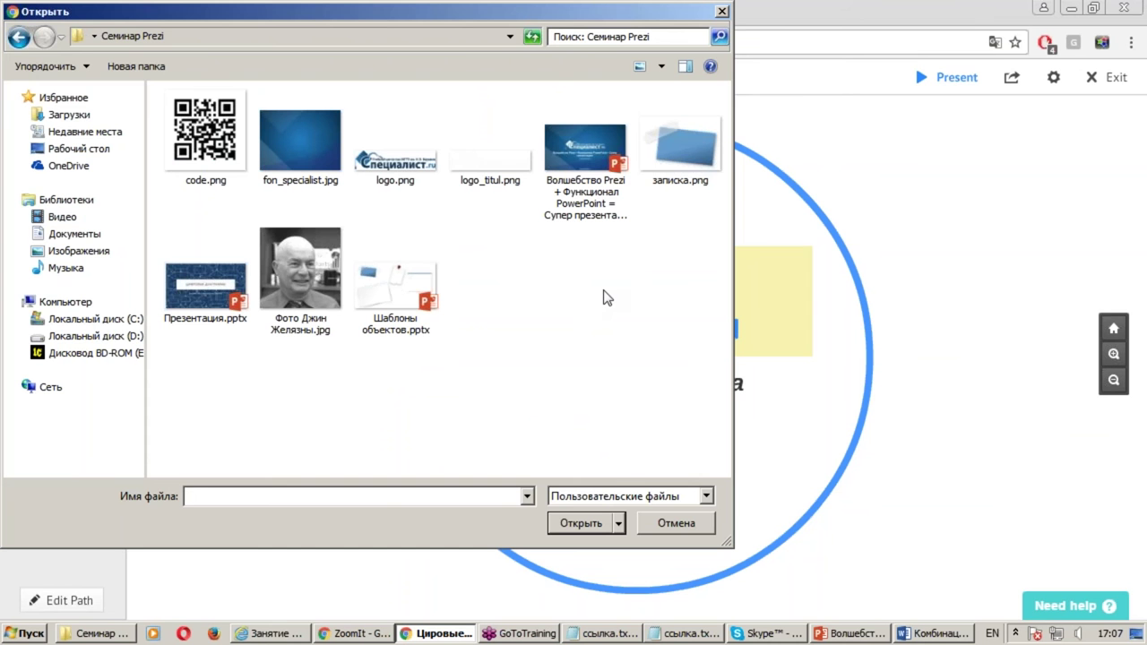
click(305, 278)
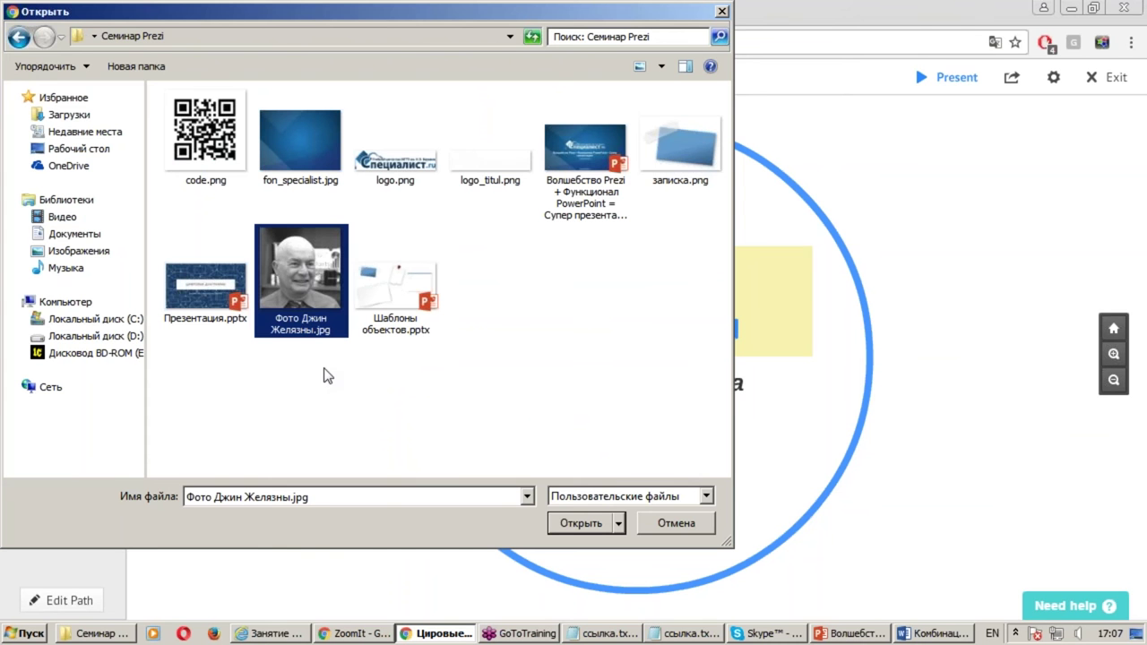
double_click(305, 275)
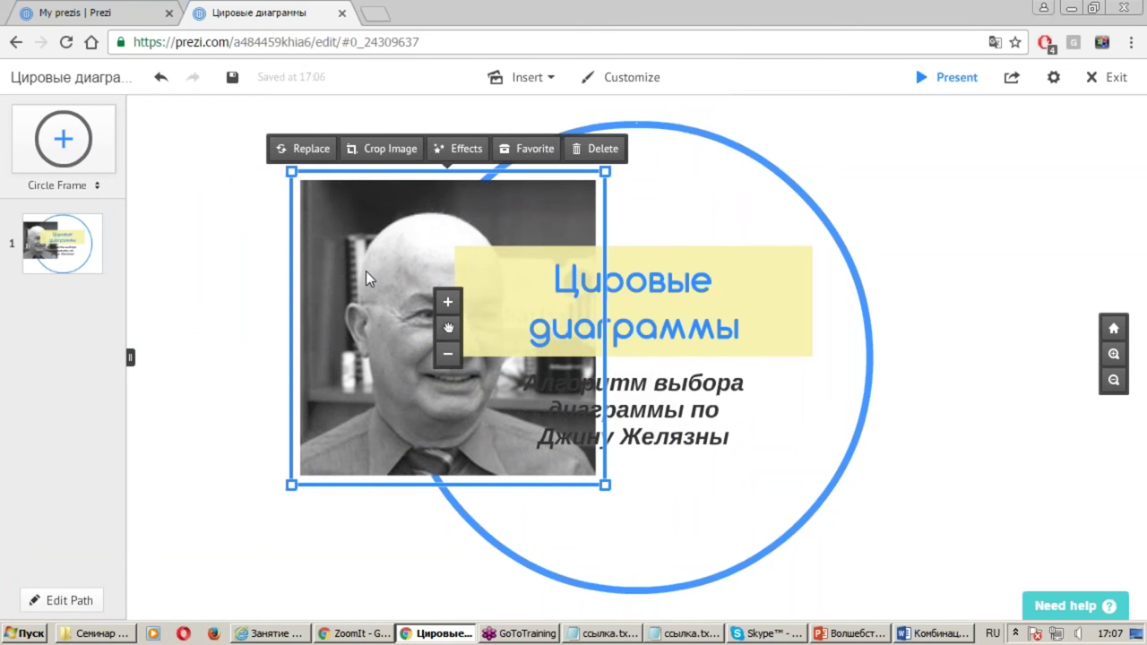
Shrink the portrait photo to a small thumbnail and move it below the subtitle
drag(448, 212, 894, 293)
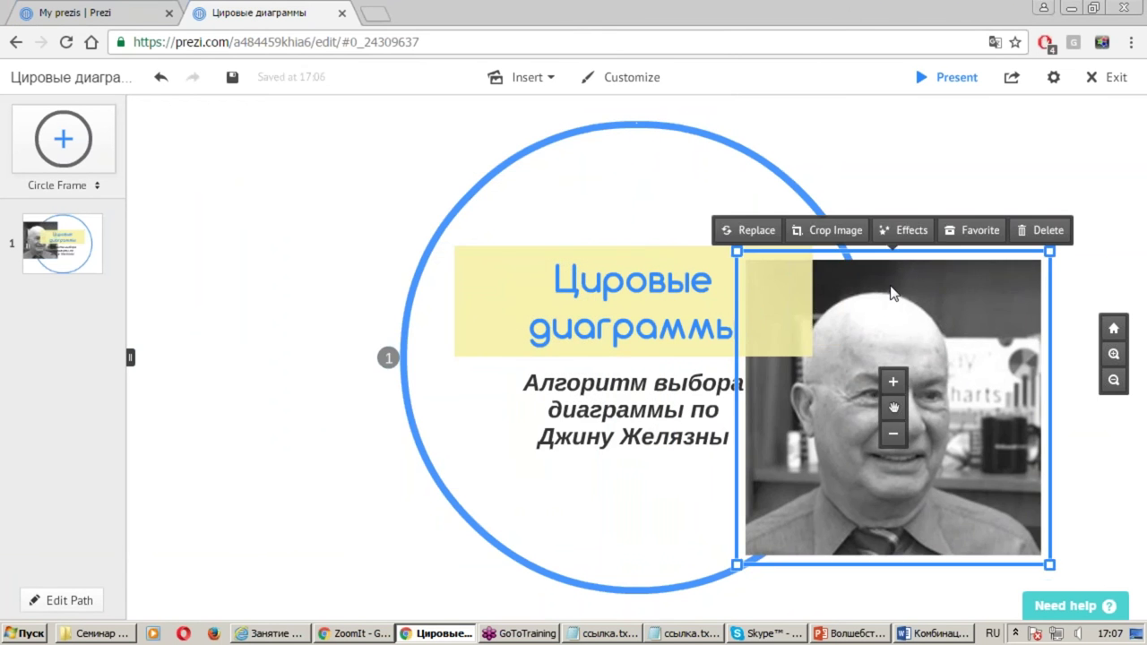
drag(1049, 252, 949, 354)
mouse_move(928, 413)
mouse_down()
mouse_move(674, 516)
mouse_move(832, 428)
mouse_up()
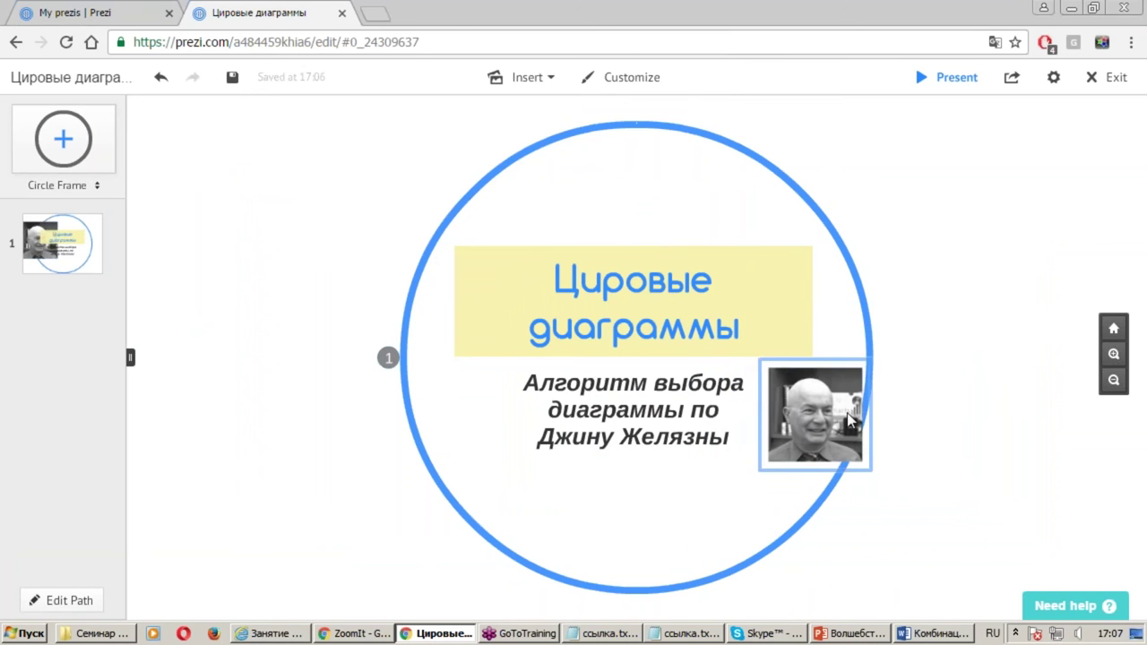
Shrink the title and subtitle text, nudge the subtitle up, and place the photo beneath it
click(781, 337)
drag(812, 367, 790, 357)
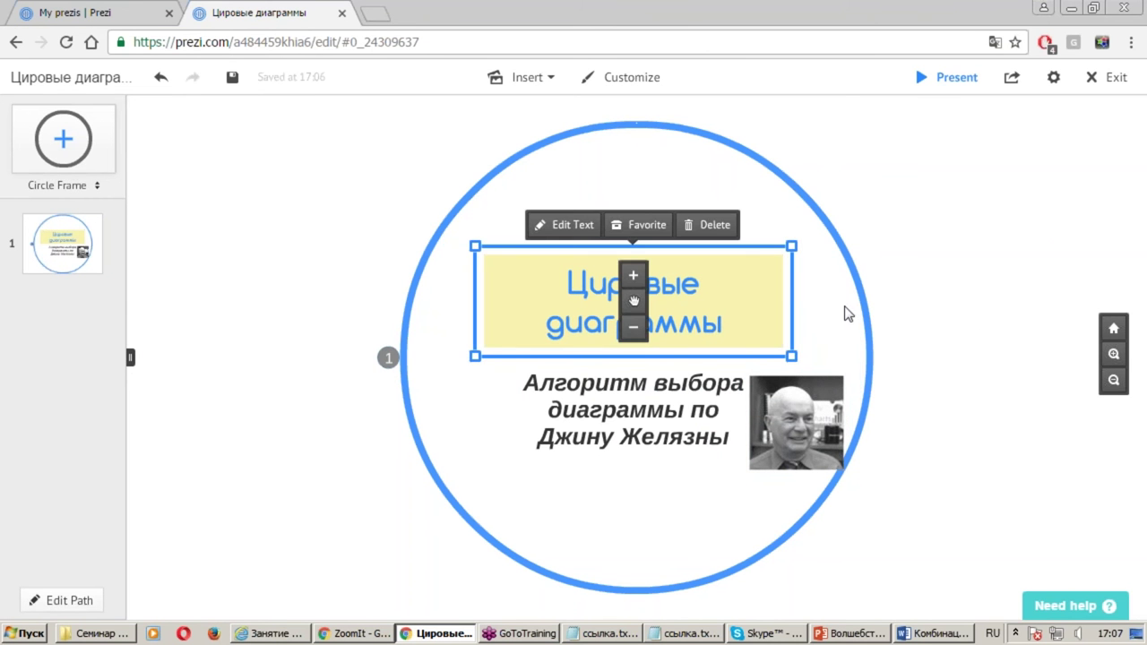
click(674, 415)
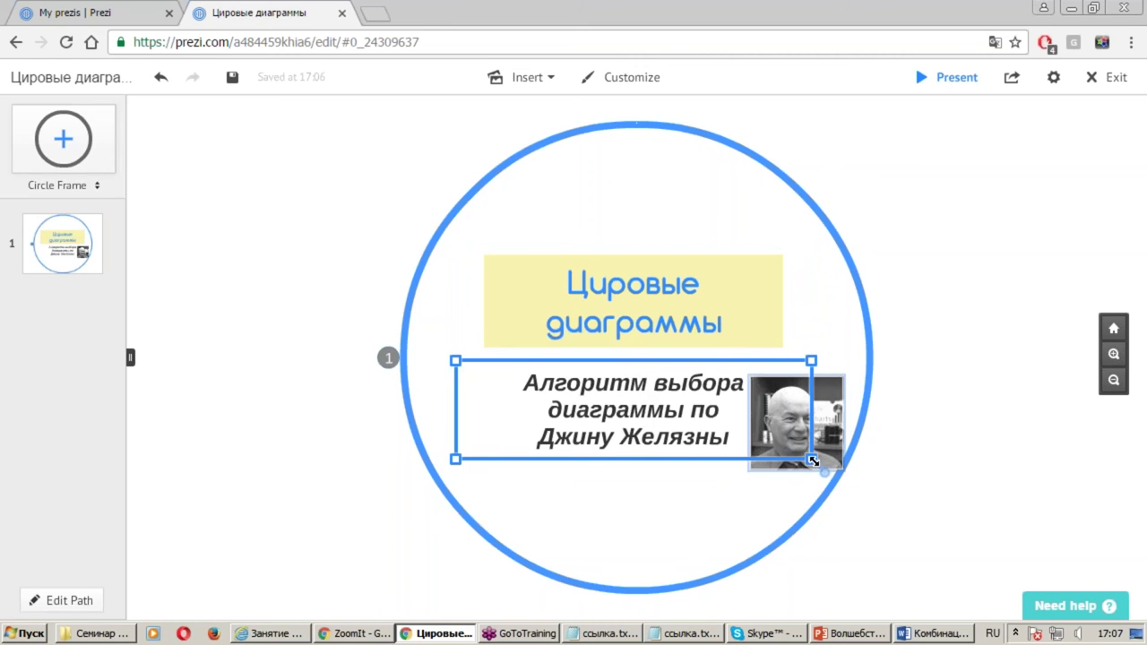
drag(814, 461, 751, 435)
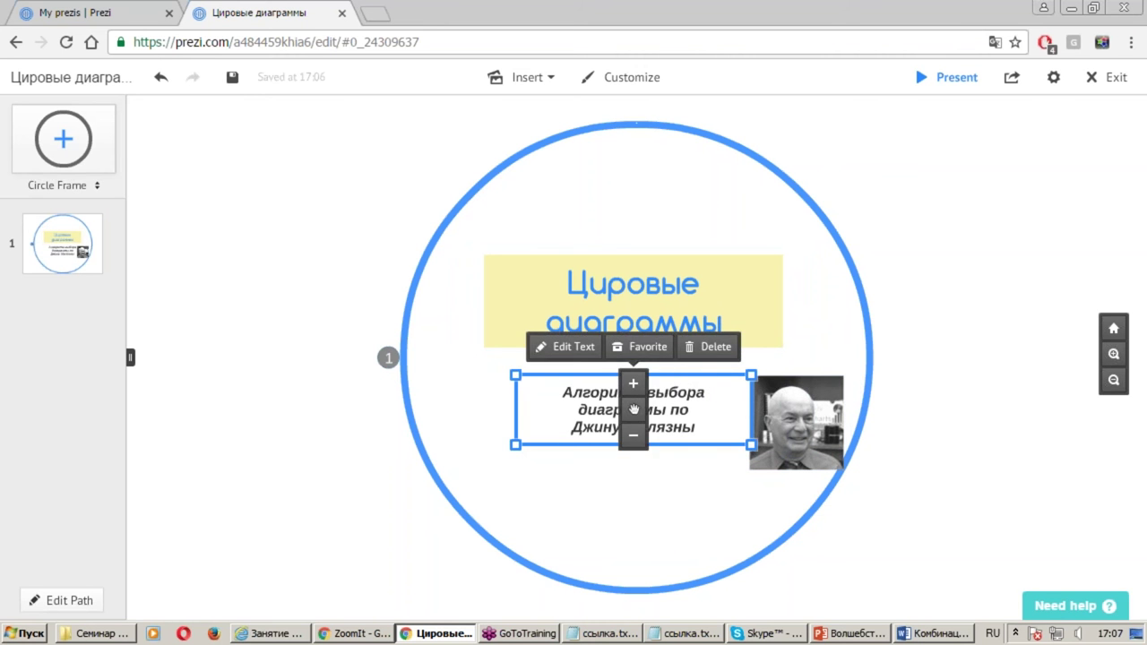
mouse_move(634, 410)
drag(636, 412, 636, 393)
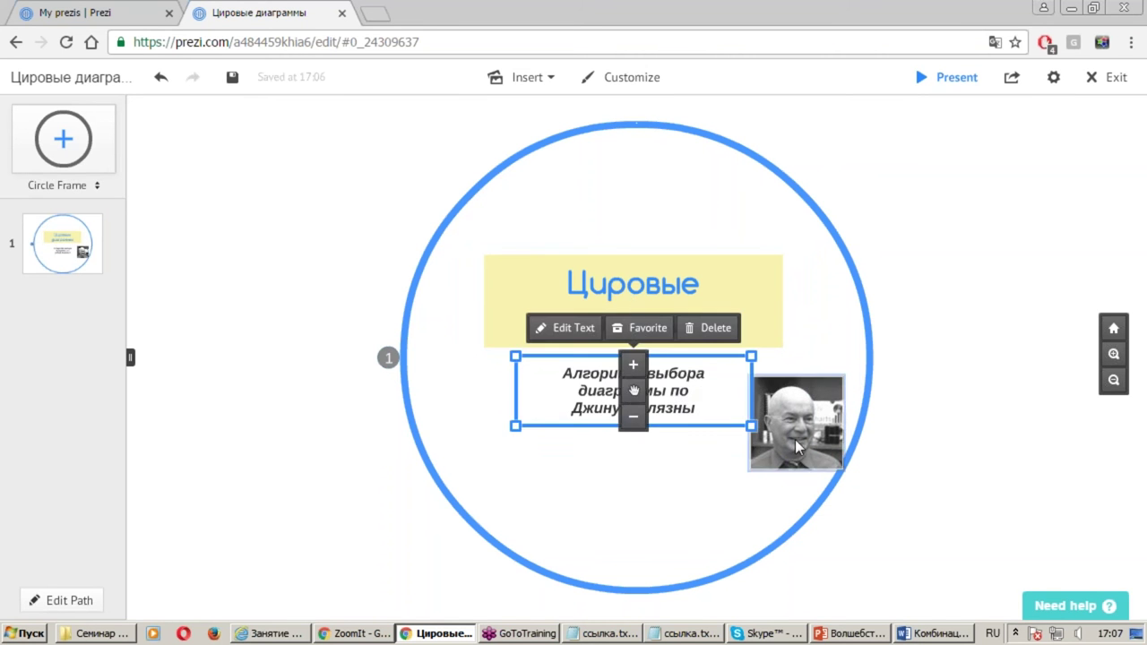
drag(796, 446, 720, 495)
click(728, 464)
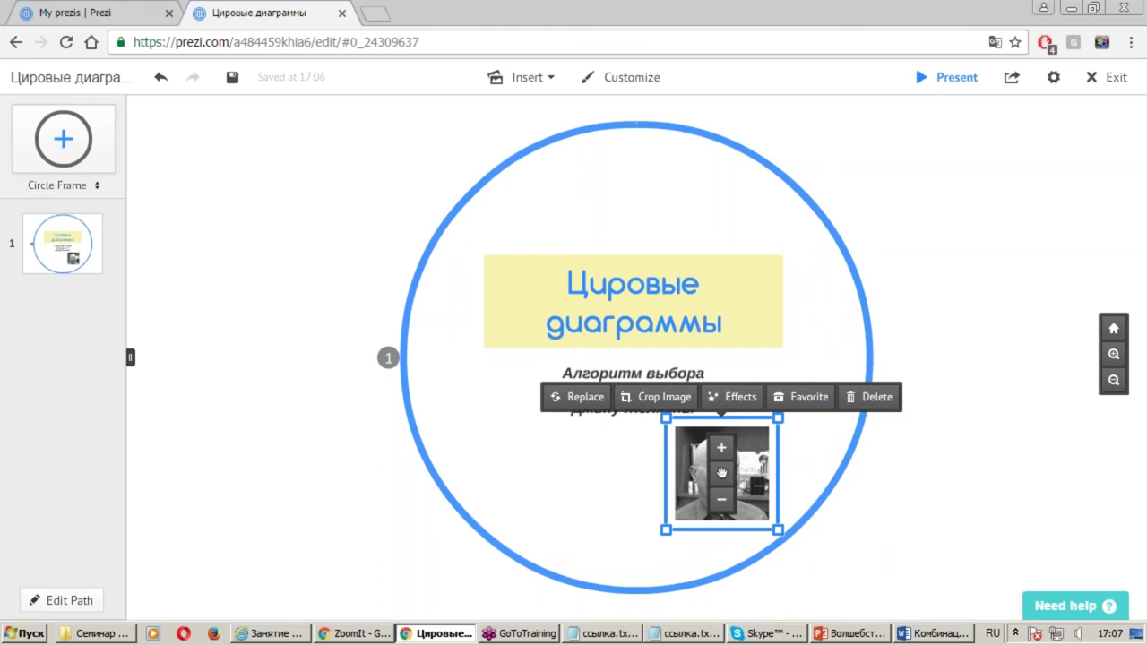
Enlarge the portrait photo slightly beside the subtitle
mouse_move(783, 418)
mouse_down()
mouse_move(763, 440)
mouse_move(784, 433)
mouse_up()
click(784, 432)
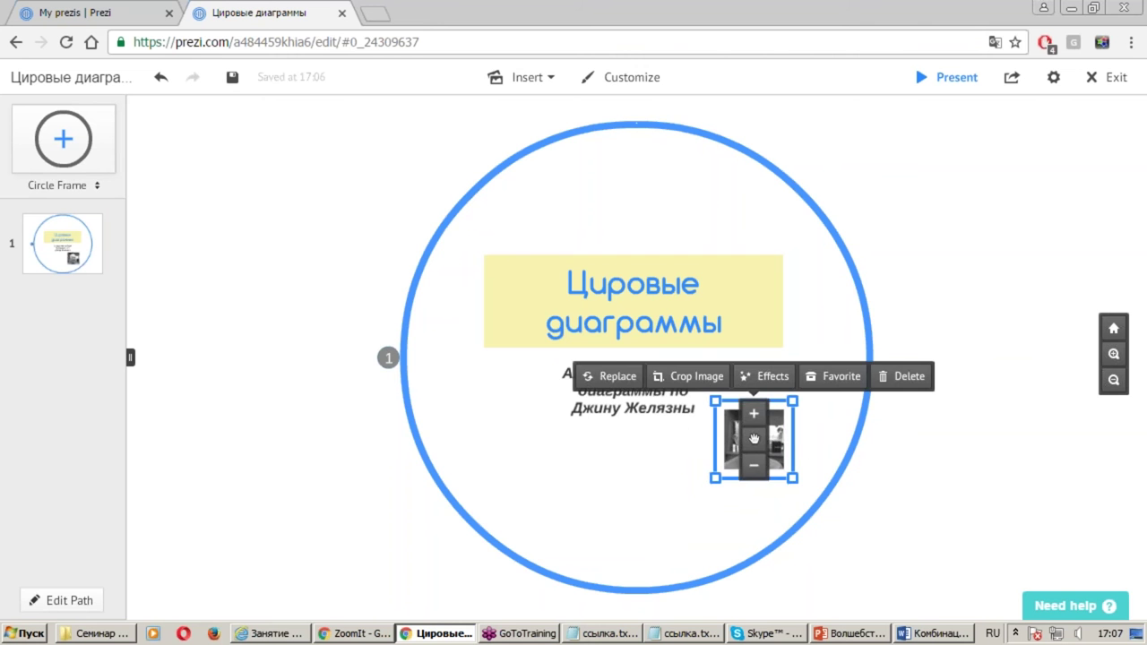
click(778, 439)
scroll(780, 428, up, 2)
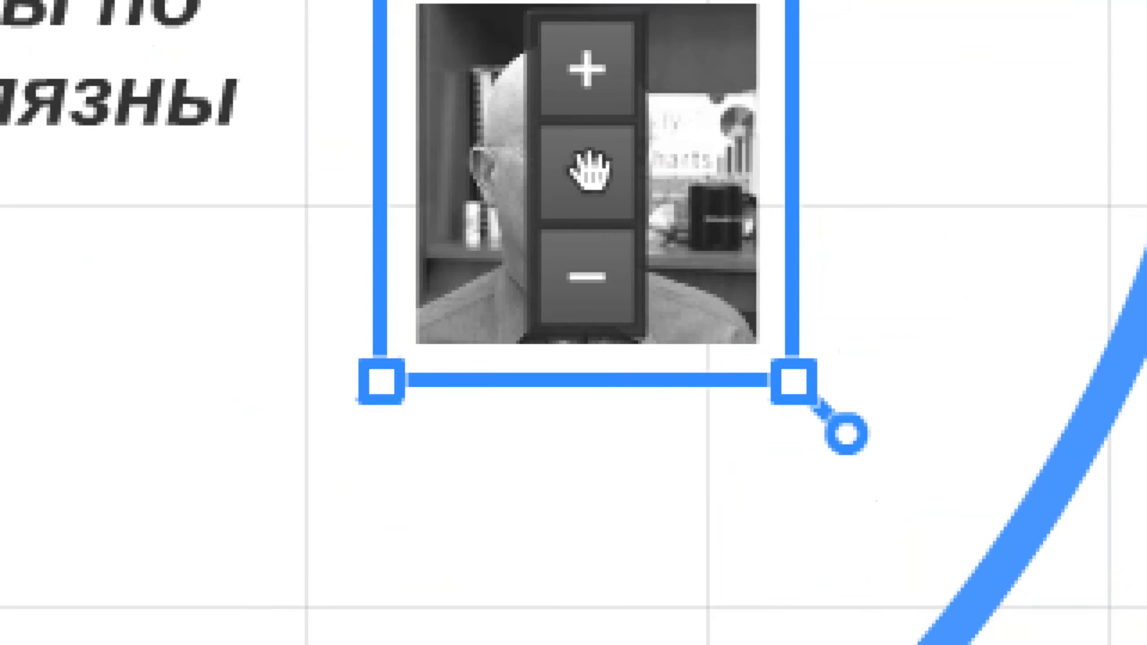
drag(923, 358, 730, 505)
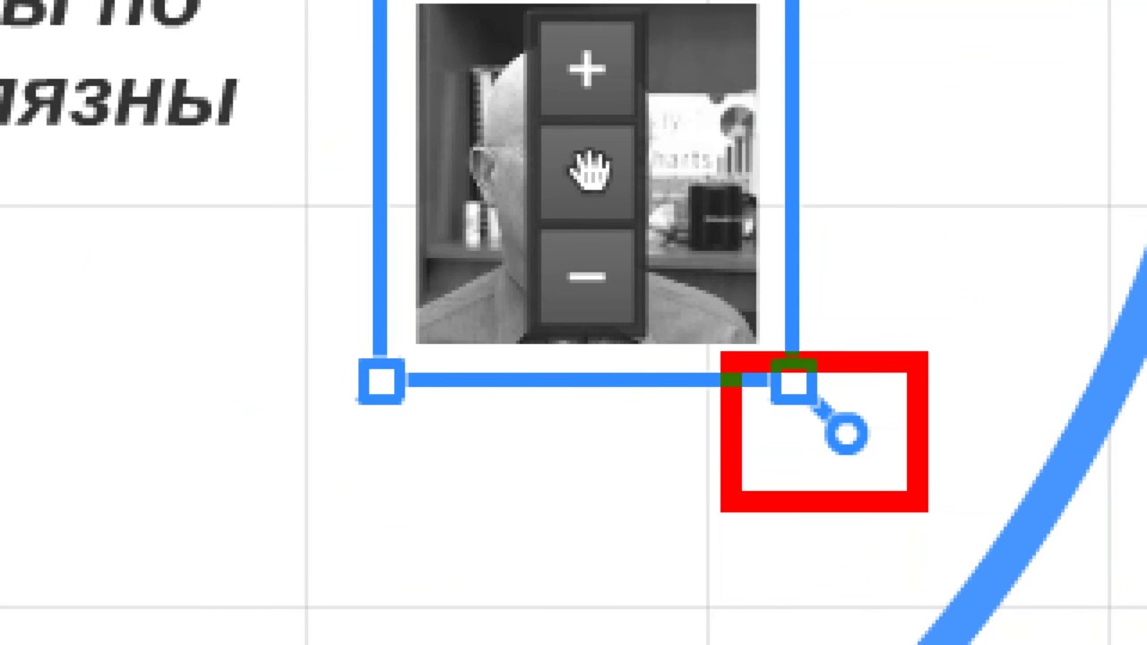
key(Escape)
Tilt the portrait photo at a slight angle
drag(810, 484, 794, 498)
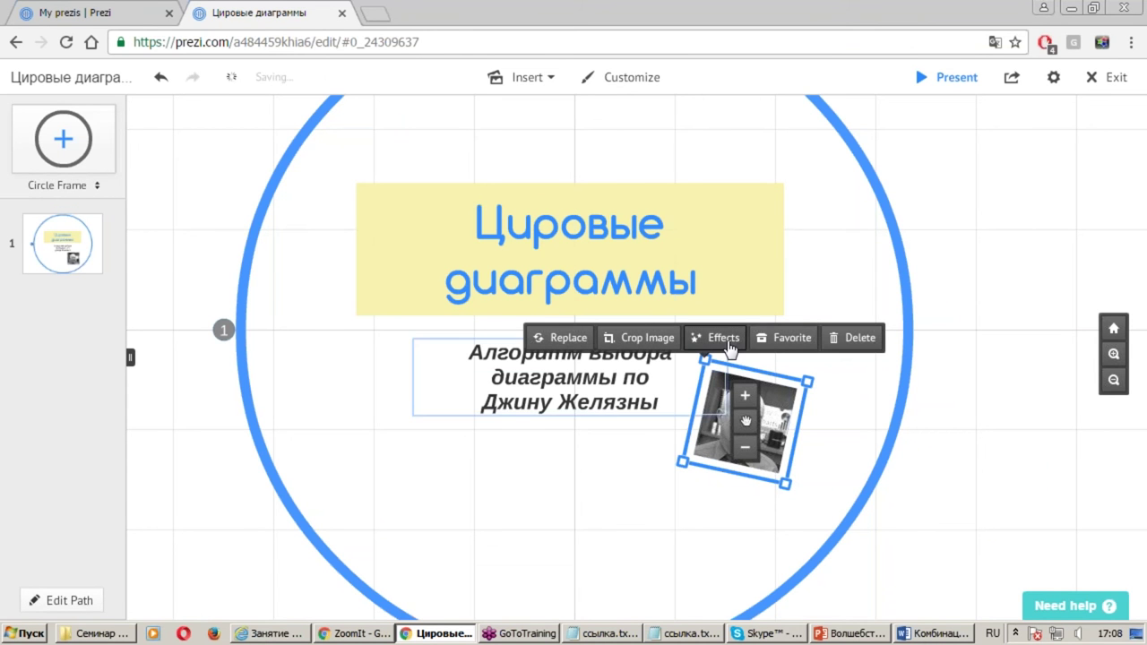
key(ctrl+1)
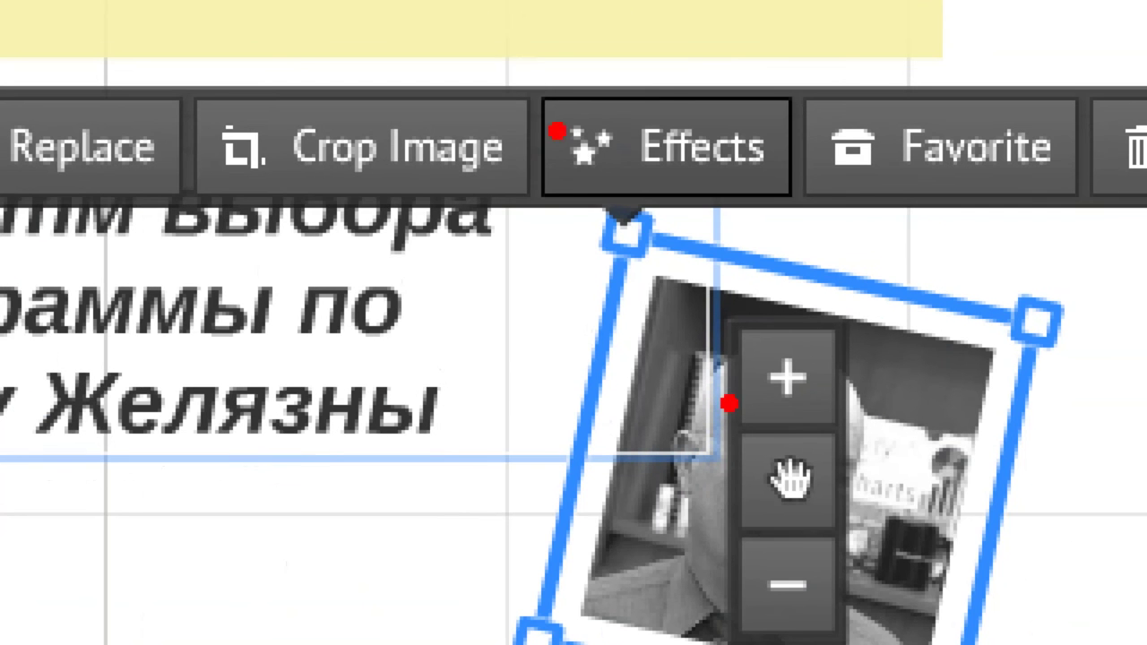
mouse_move(525, 64)
mouse_down()
mouse_move(602, 179)
mouse_move(794, 231)
mouse_up()
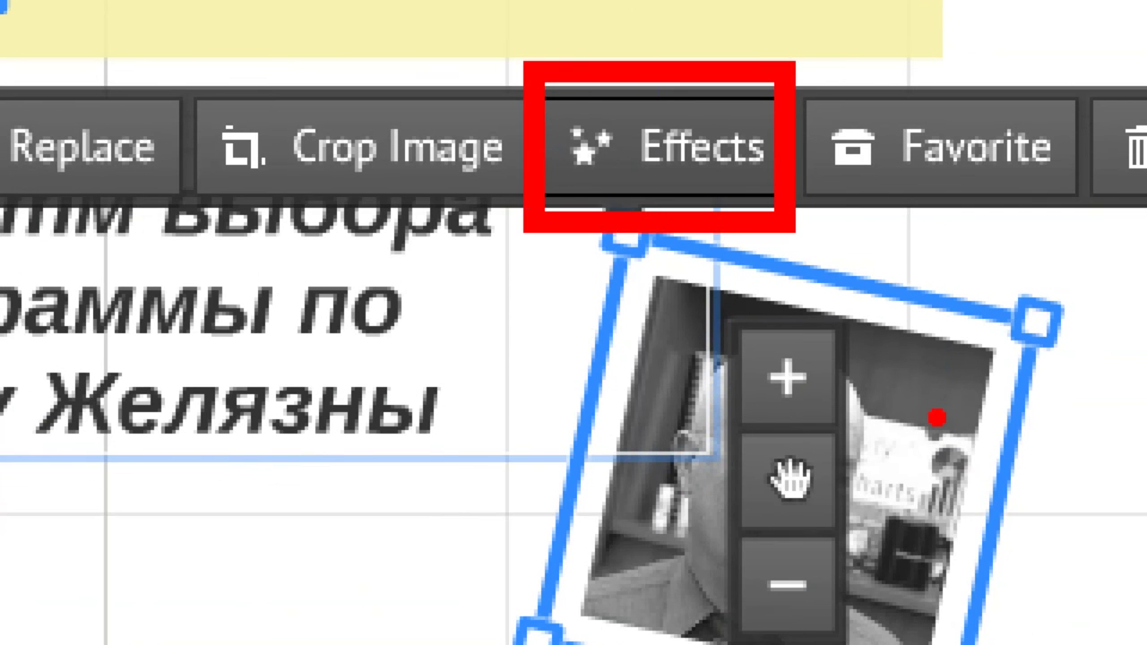
key(Escape)
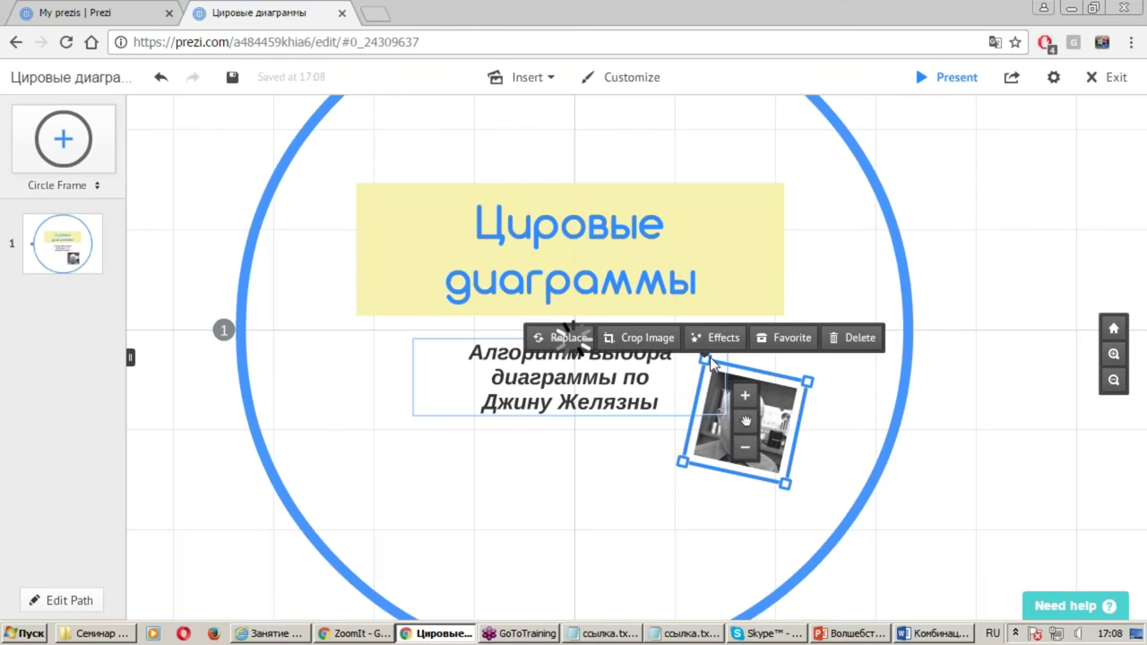
Apply the Illuminate enhancement to the portrait photo after comparing Hi-Def and Color Fix
click(717, 338)
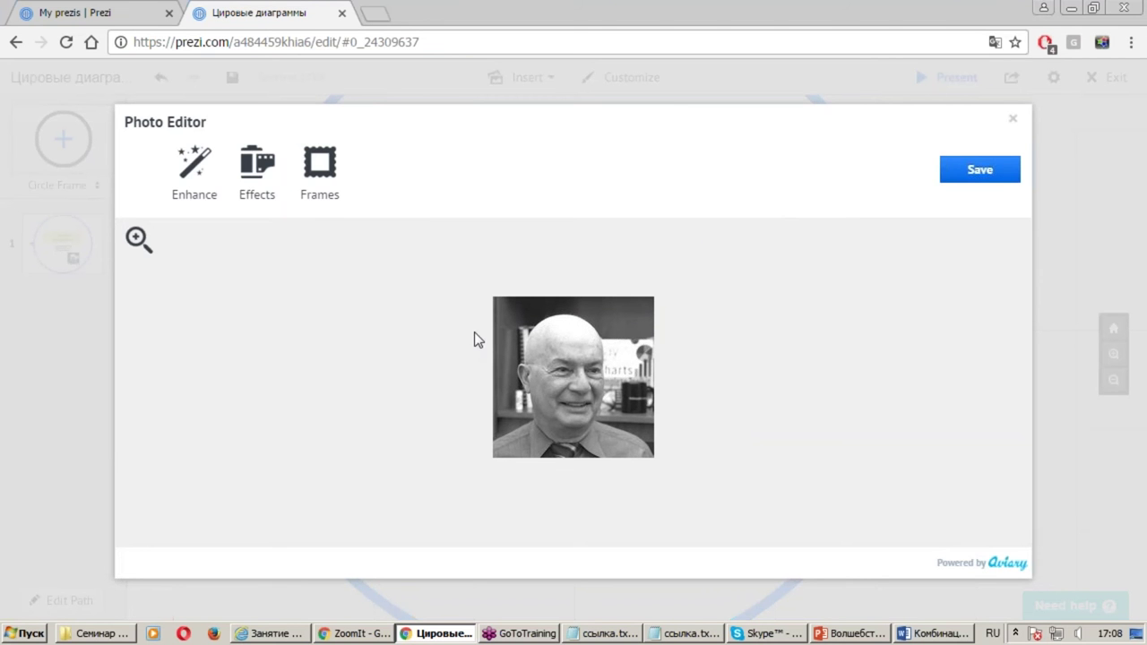
click(192, 190)
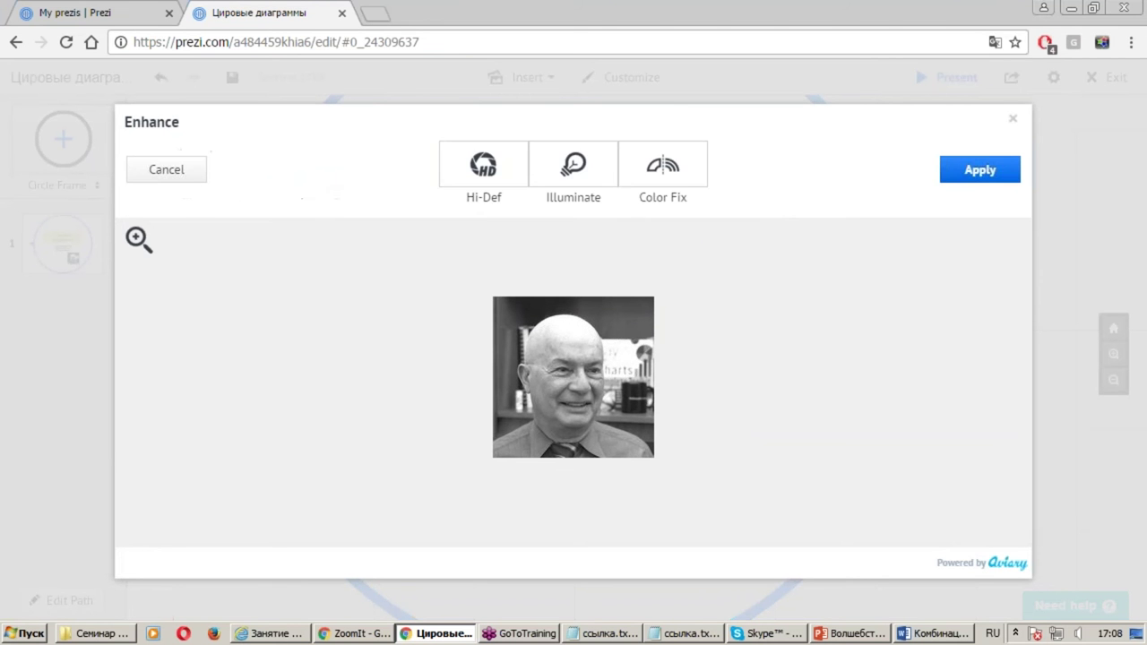
click(549, 178)
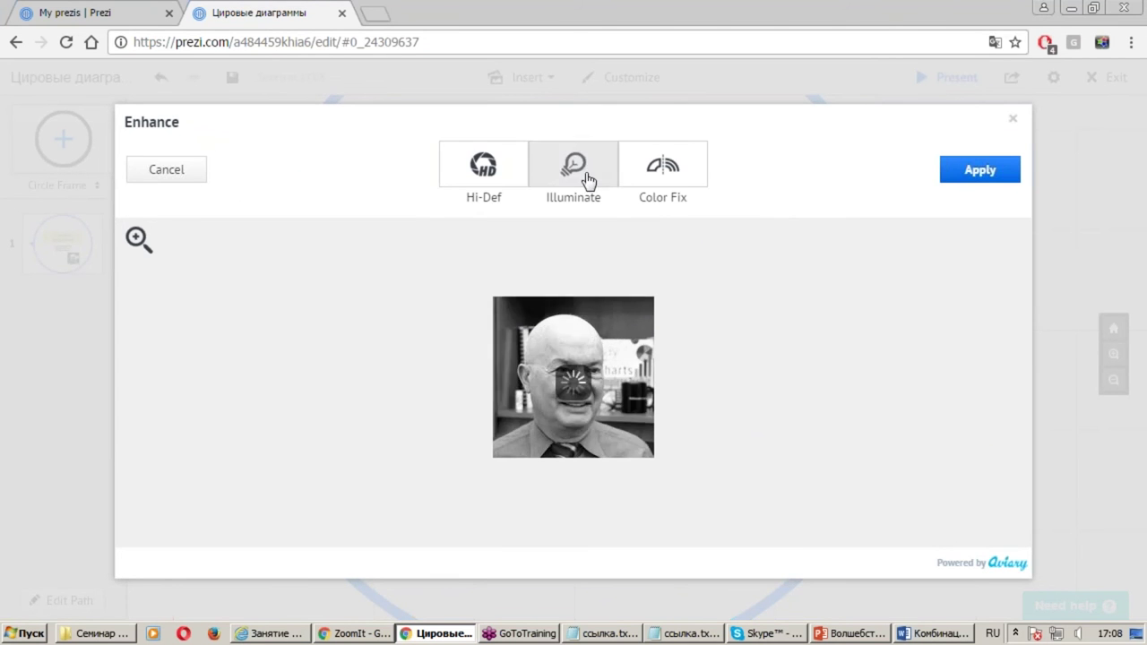
click(477, 172)
click(673, 179)
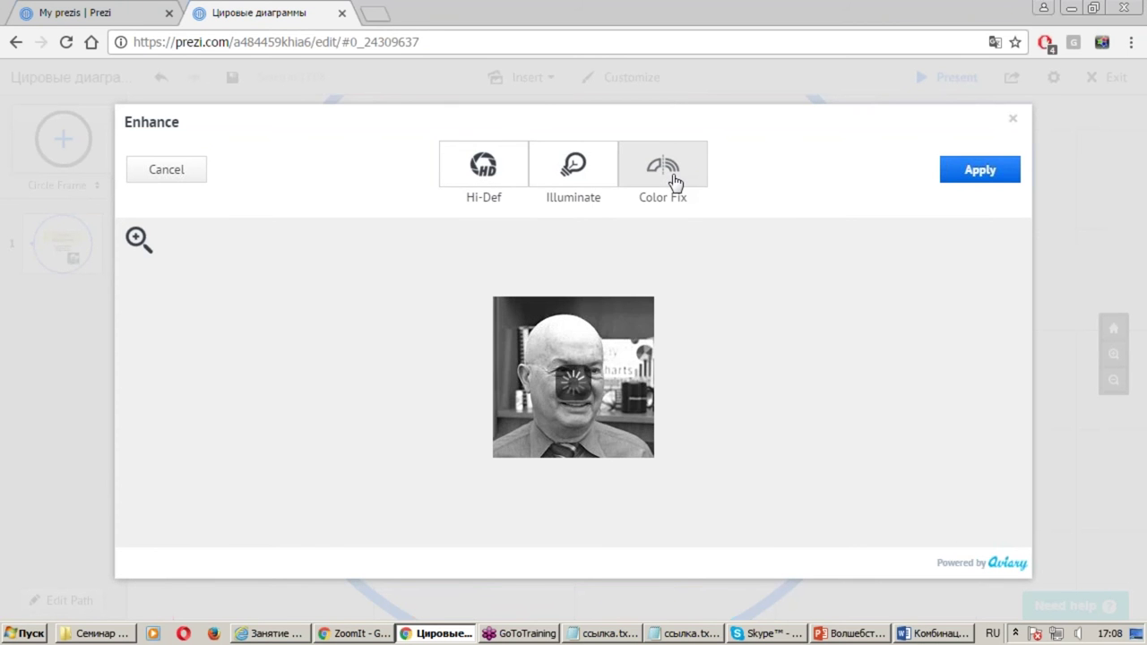
click(545, 175)
click(980, 170)
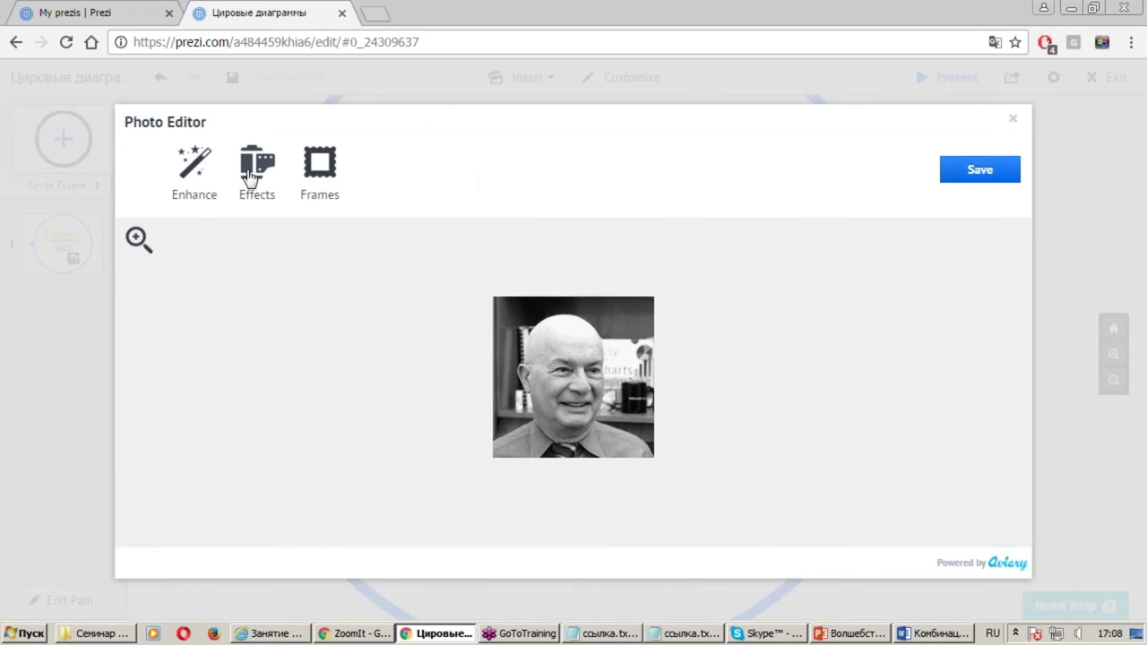
Give the photo the rough grunge-style border after previewing Instant, Antique and Ivory
click(335, 172)
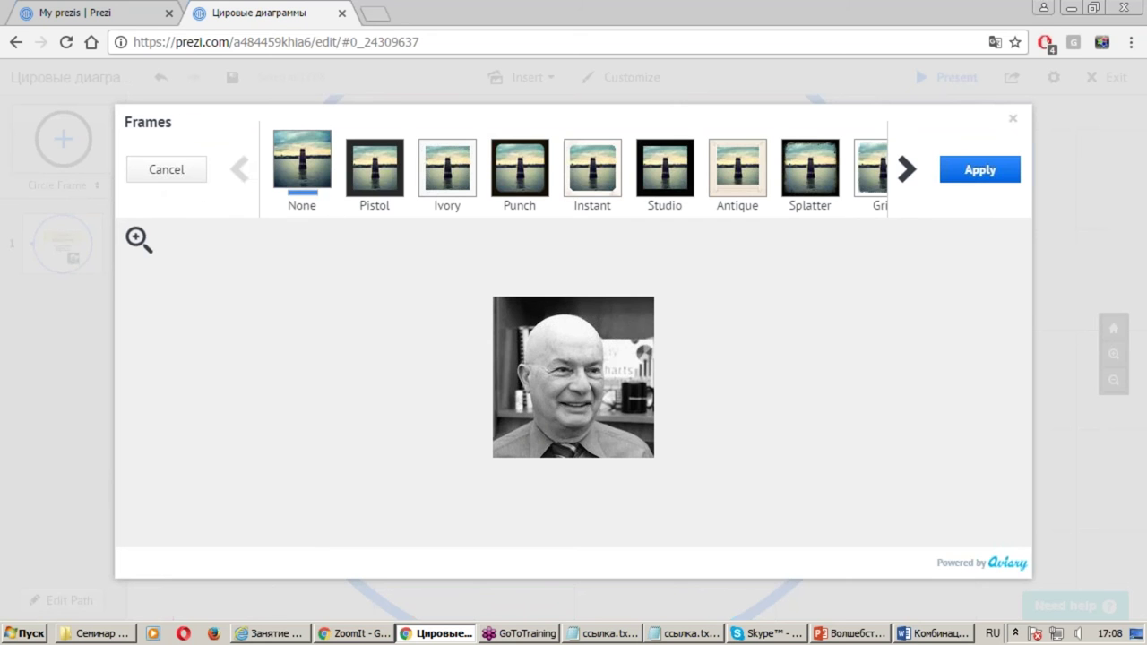
click(581, 178)
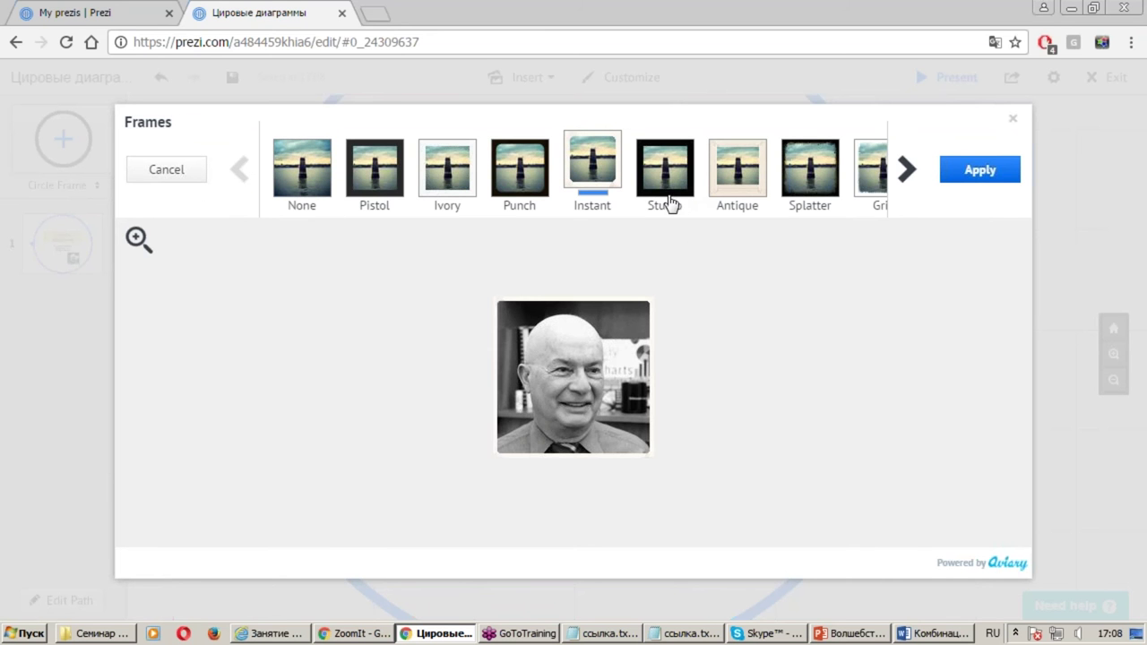
click(747, 176)
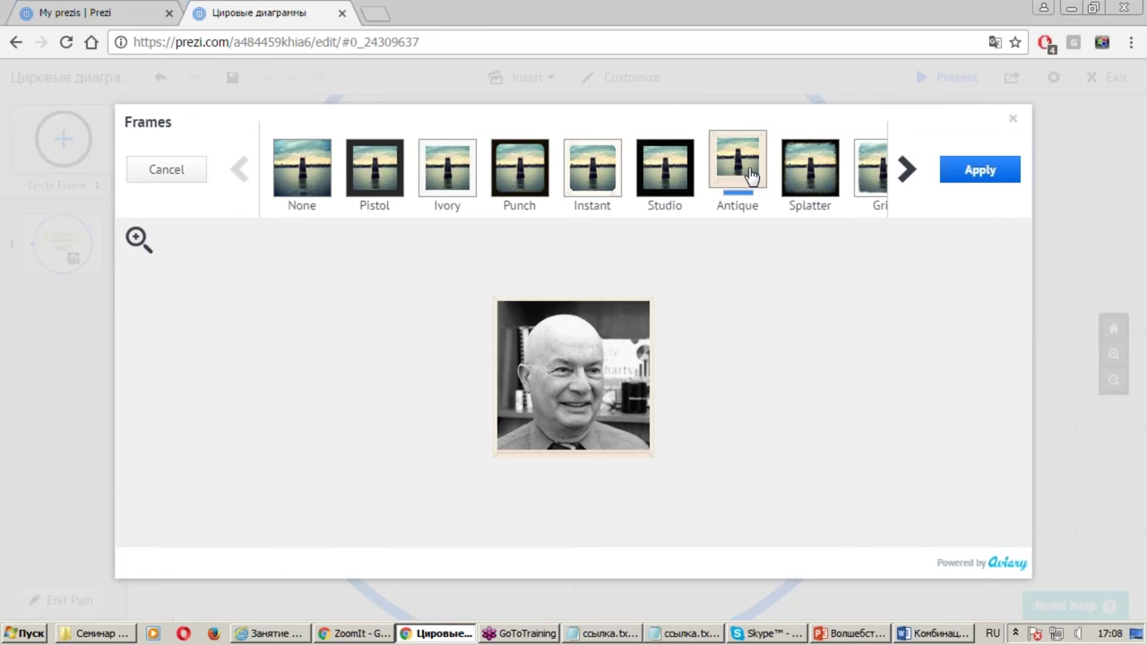
click(860, 178)
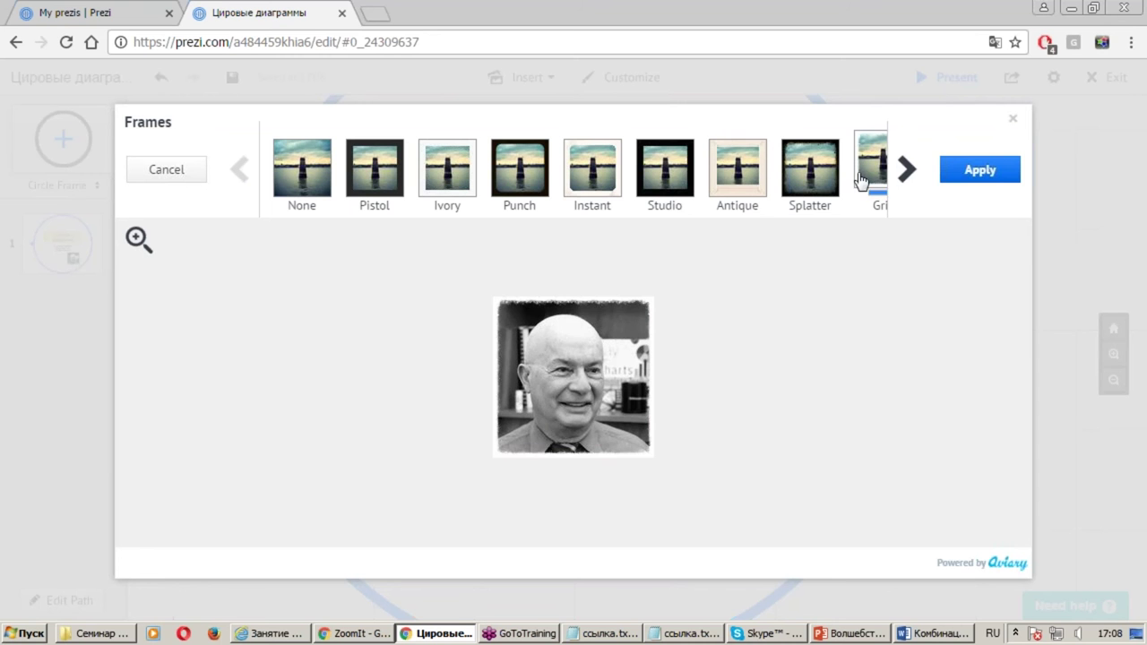
click(443, 182)
click(602, 180)
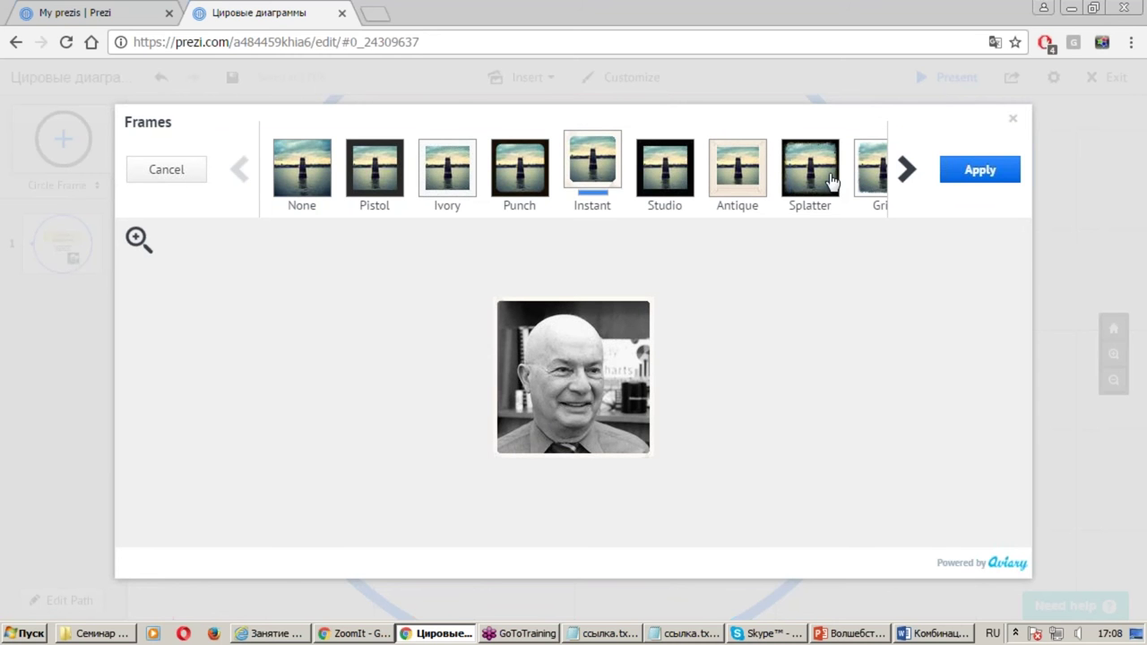
click(869, 180)
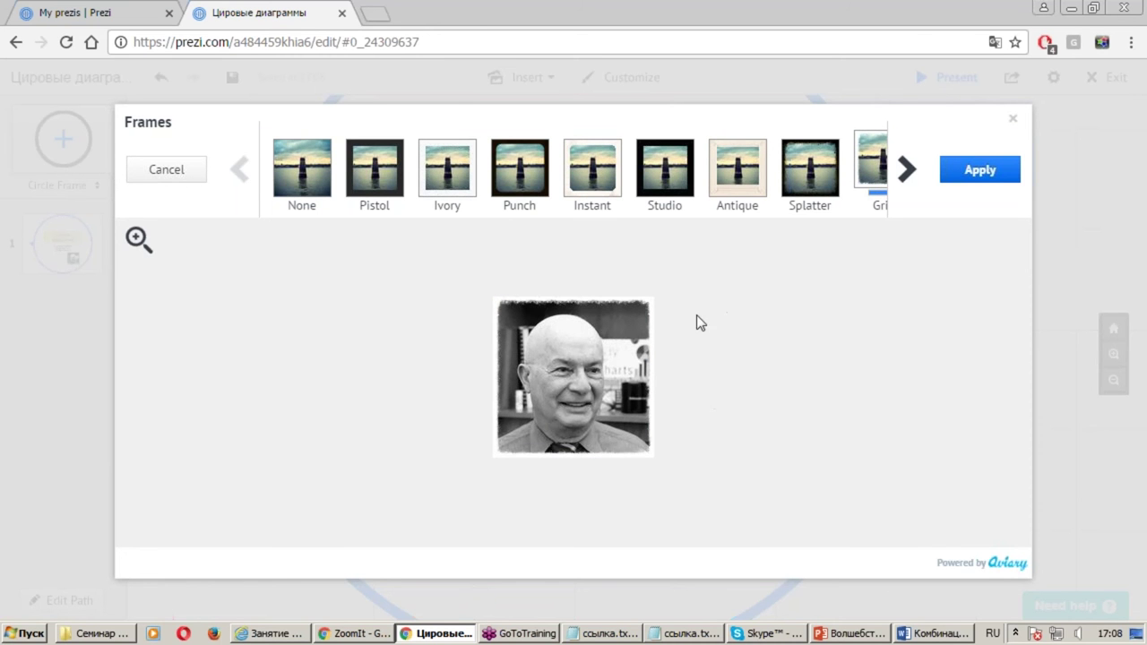
click(991, 179)
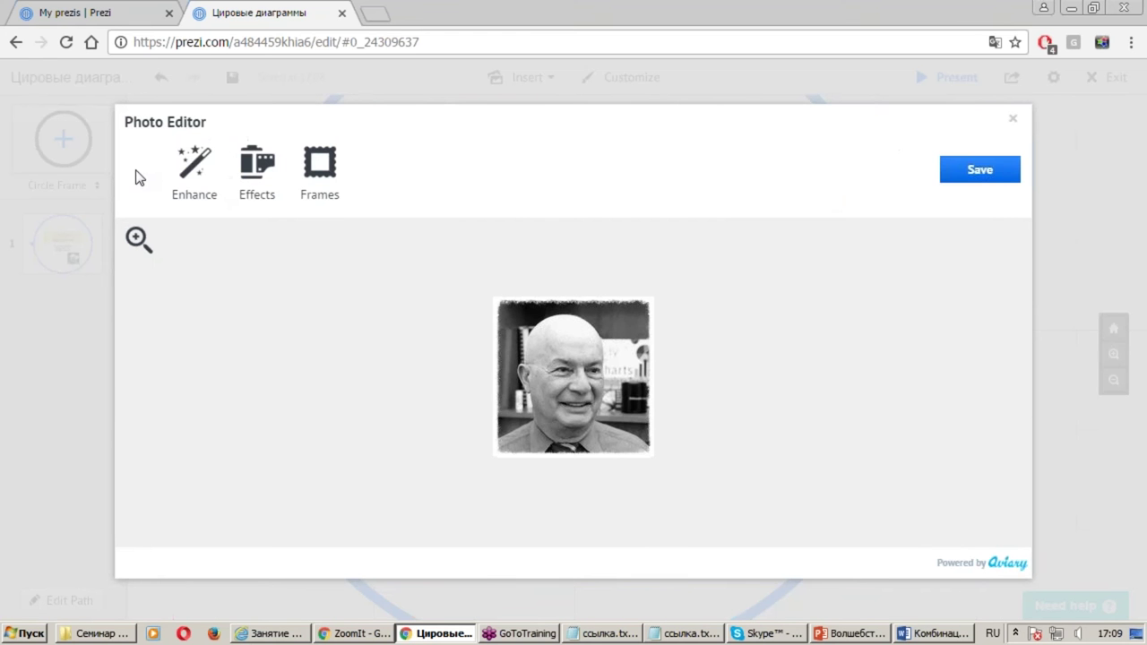
click(260, 169)
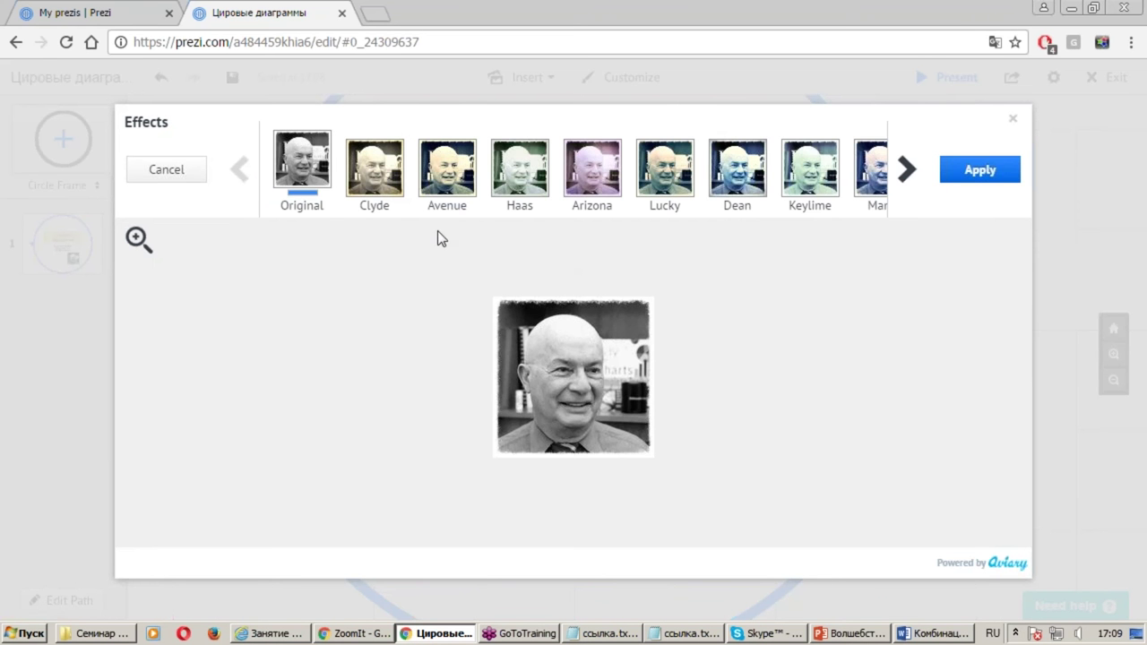
click(371, 173)
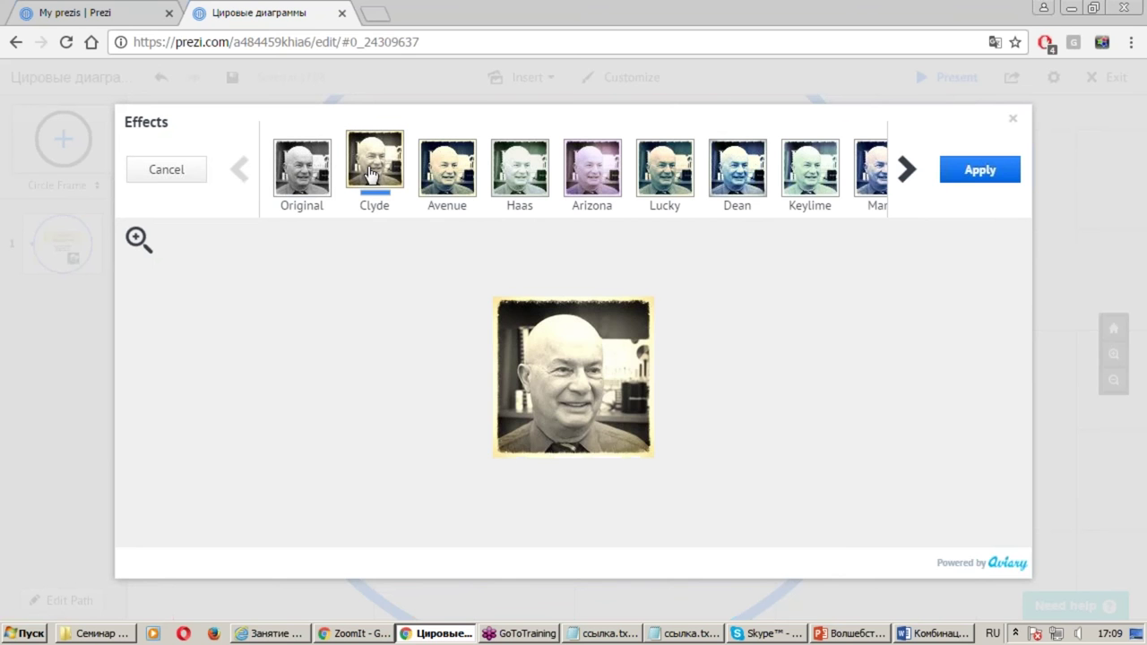
click(392, 172)
click(386, 172)
click(464, 179)
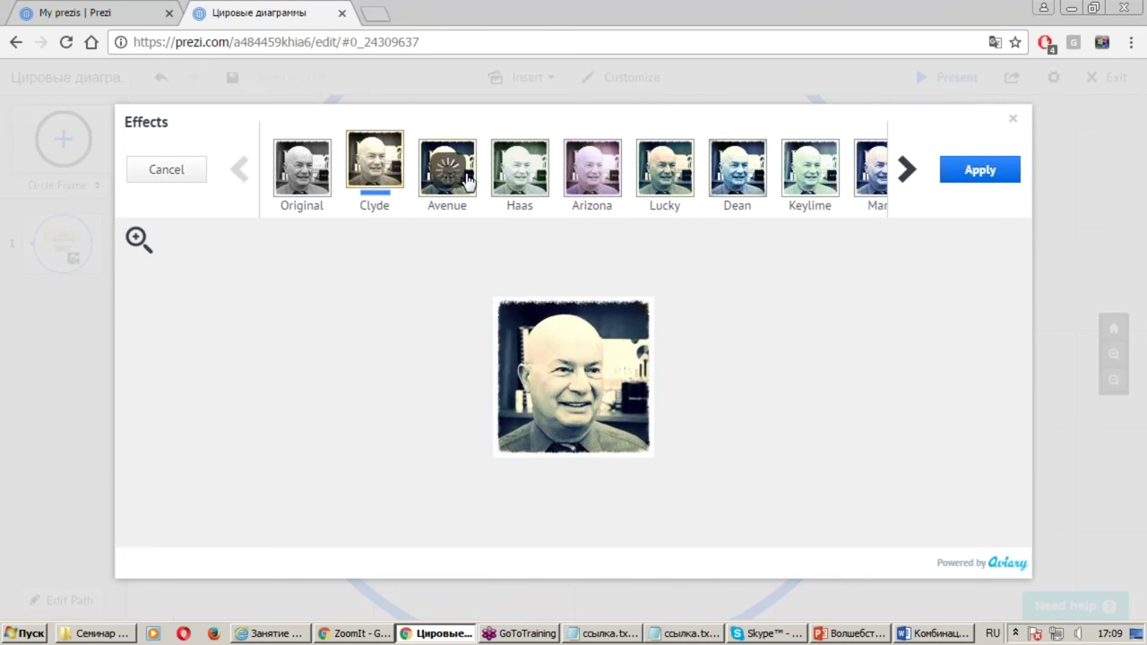
click(521, 177)
click(598, 180)
click(679, 182)
click(742, 182)
click(811, 175)
click(871, 170)
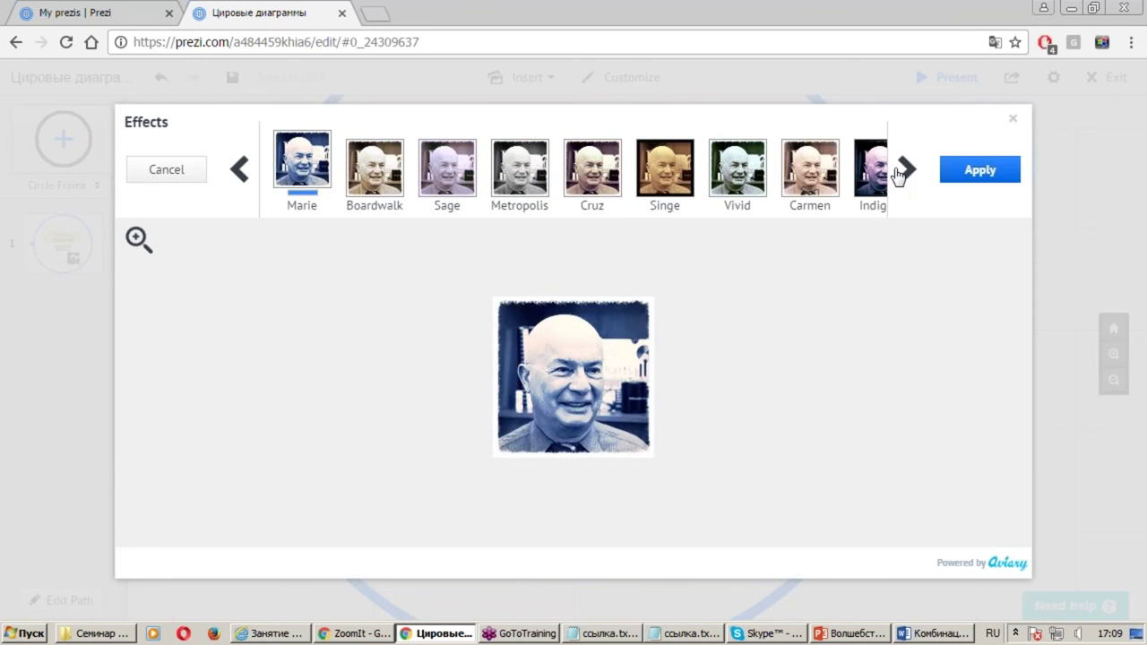
click(374, 175)
click(519, 175)
click(592, 175)
click(692, 180)
click(820, 178)
click(870, 172)
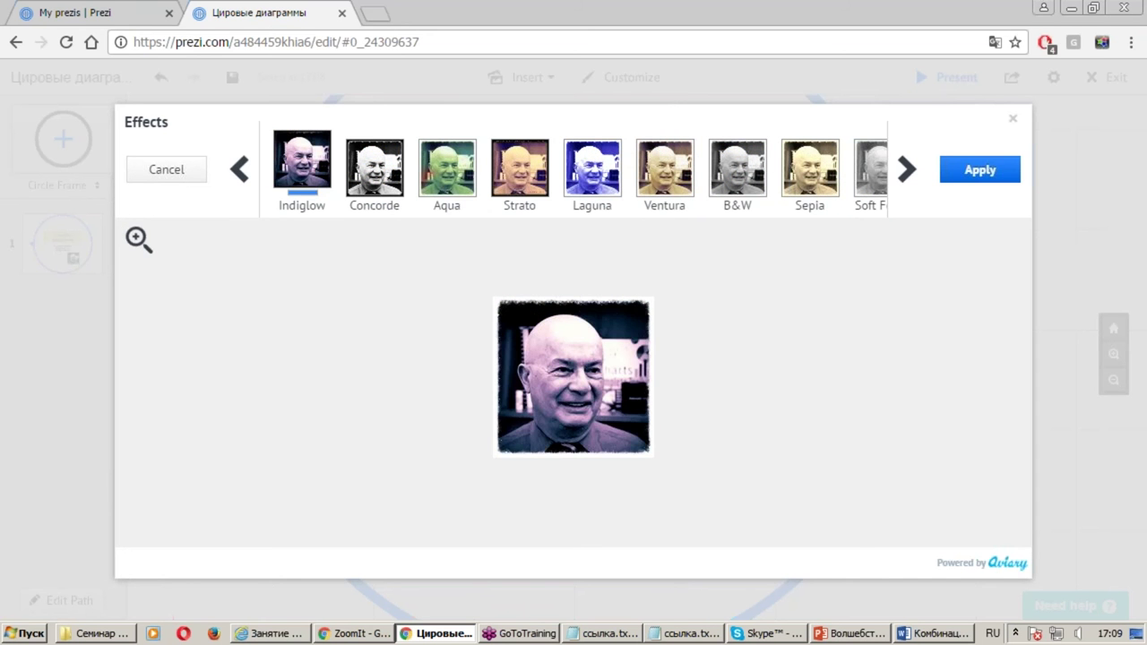
click(387, 171)
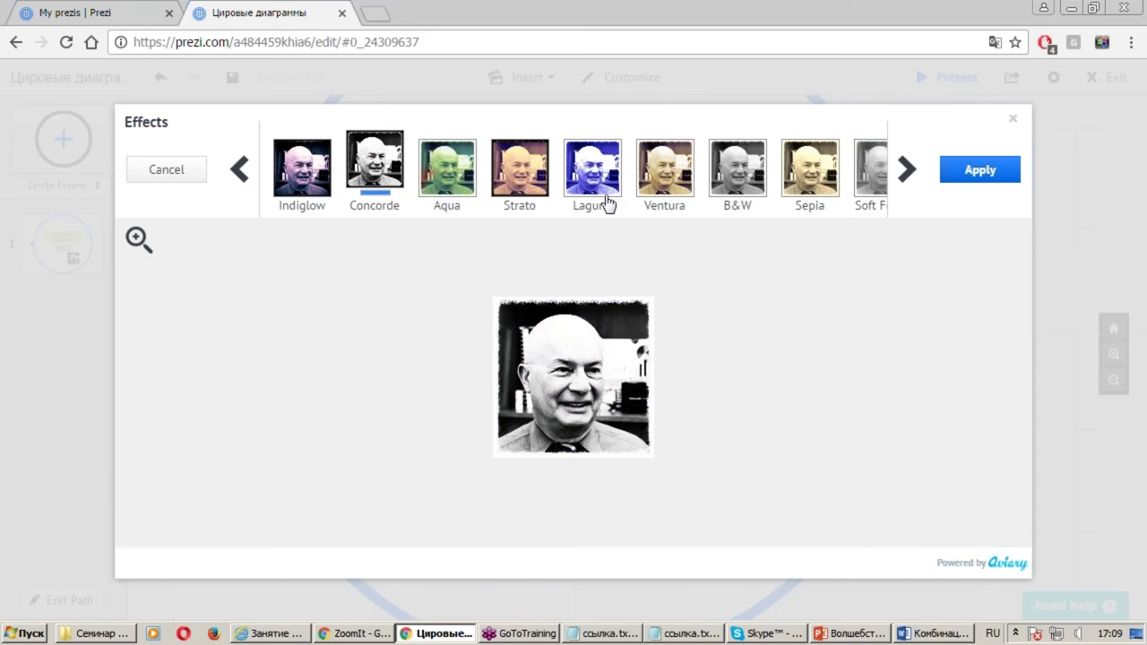
click(871, 175)
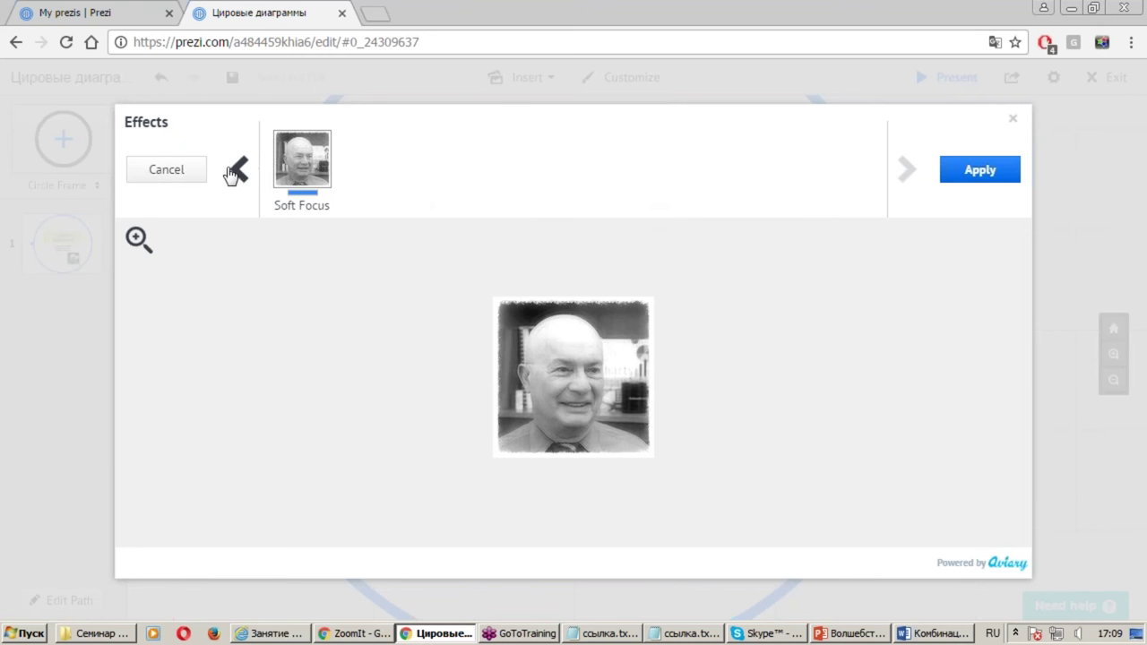
click(167, 180)
key(ctrl+1)
drag(167, 139, 219, 197)
drag(395, 349, 473, 457)
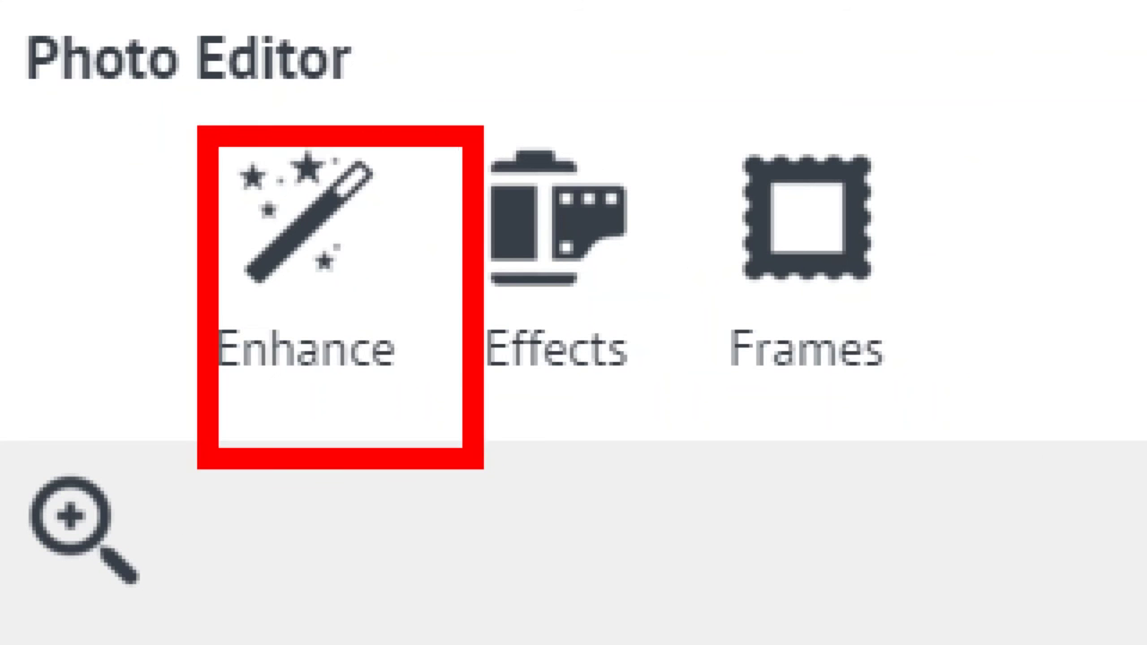
drag(697, 97, 957, 418)
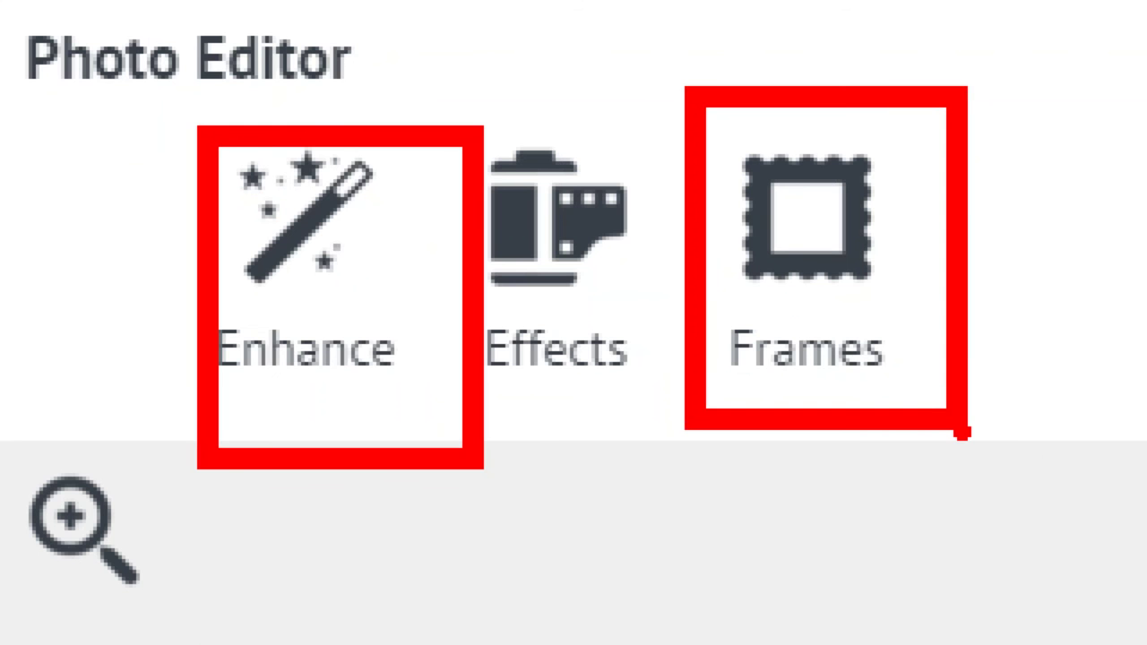
key(Escape)
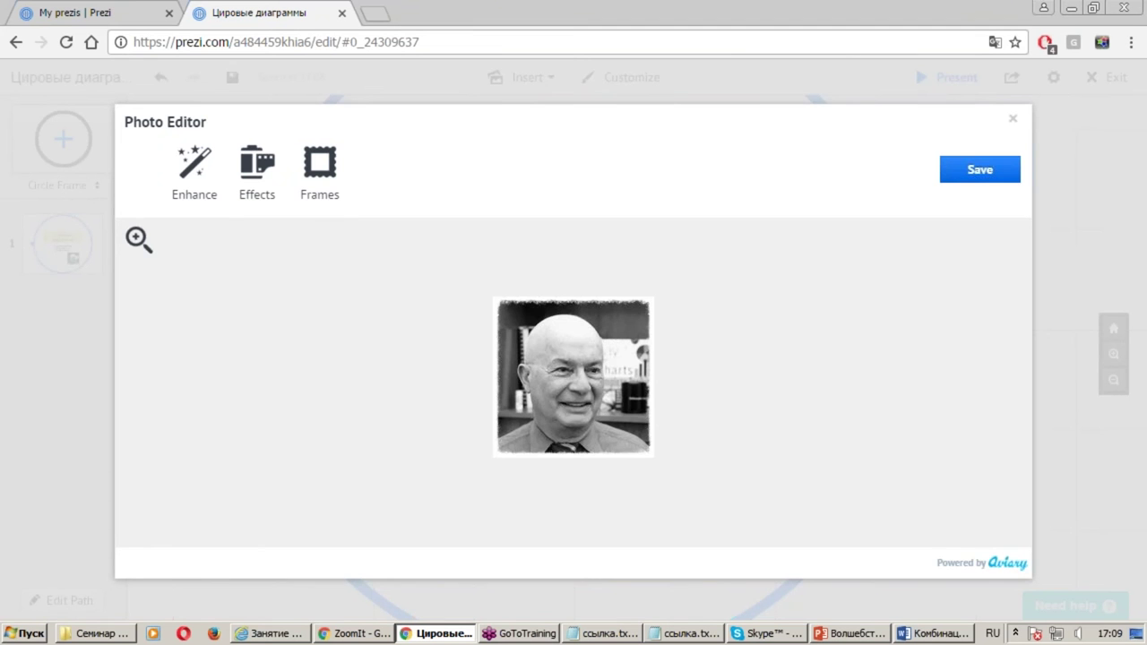
click(980, 170)
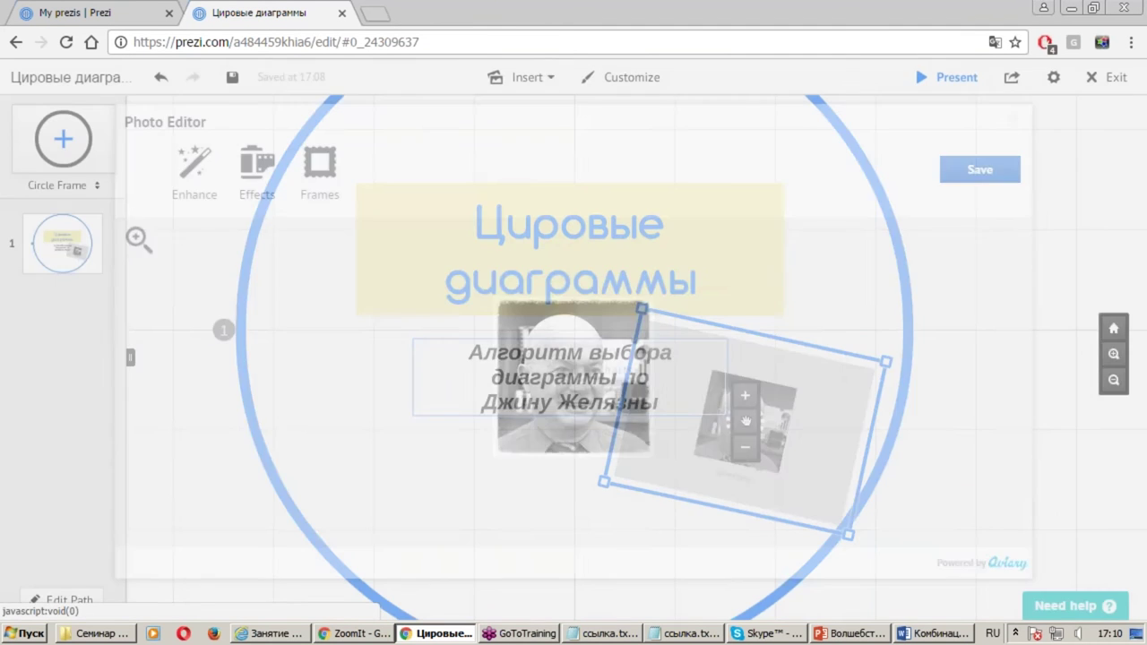
click(885, 328)
click(866, 329)
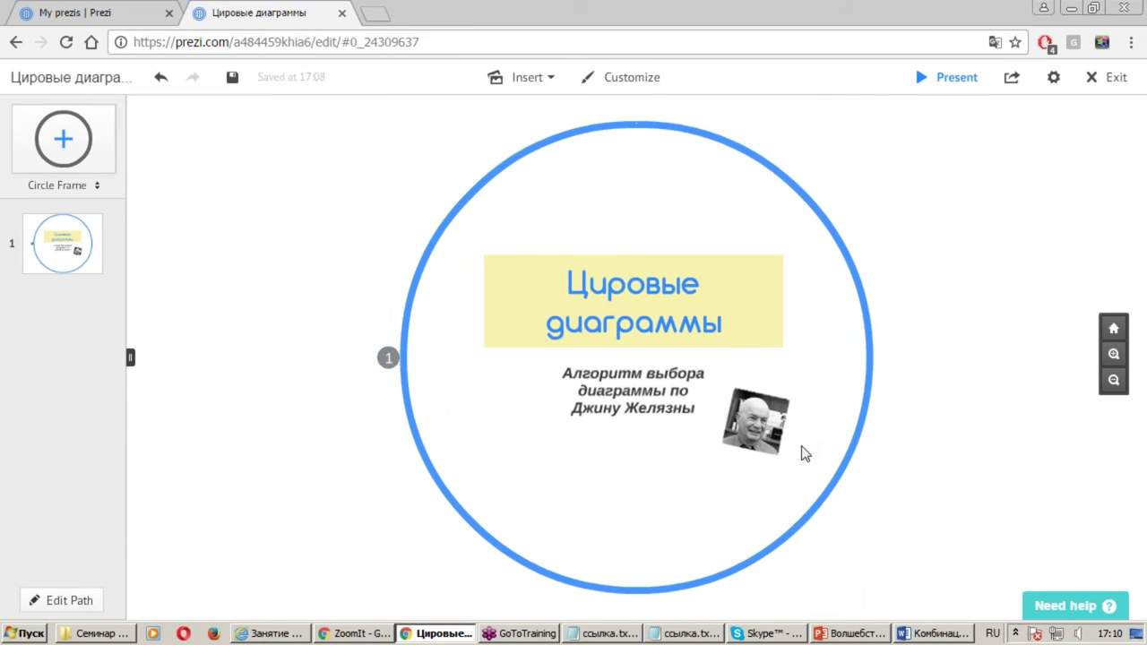
scroll(762, 430, up, 3)
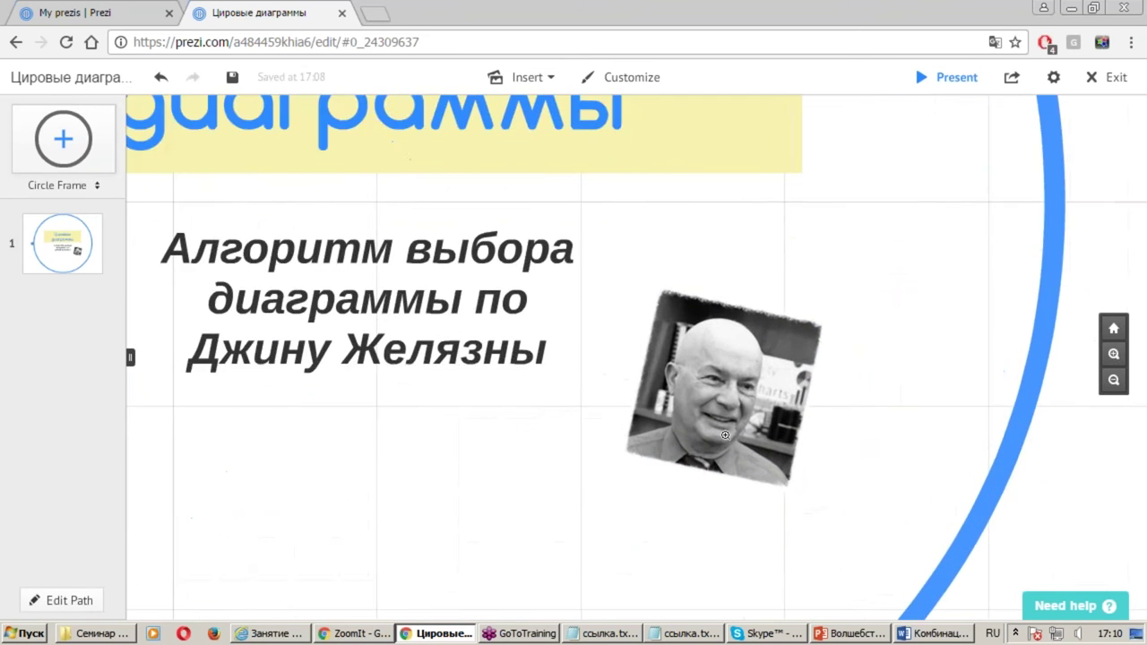
scroll(725, 434, up, 1)
scroll(725, 435, up, 1)
scroll(725, 435, up, 2)
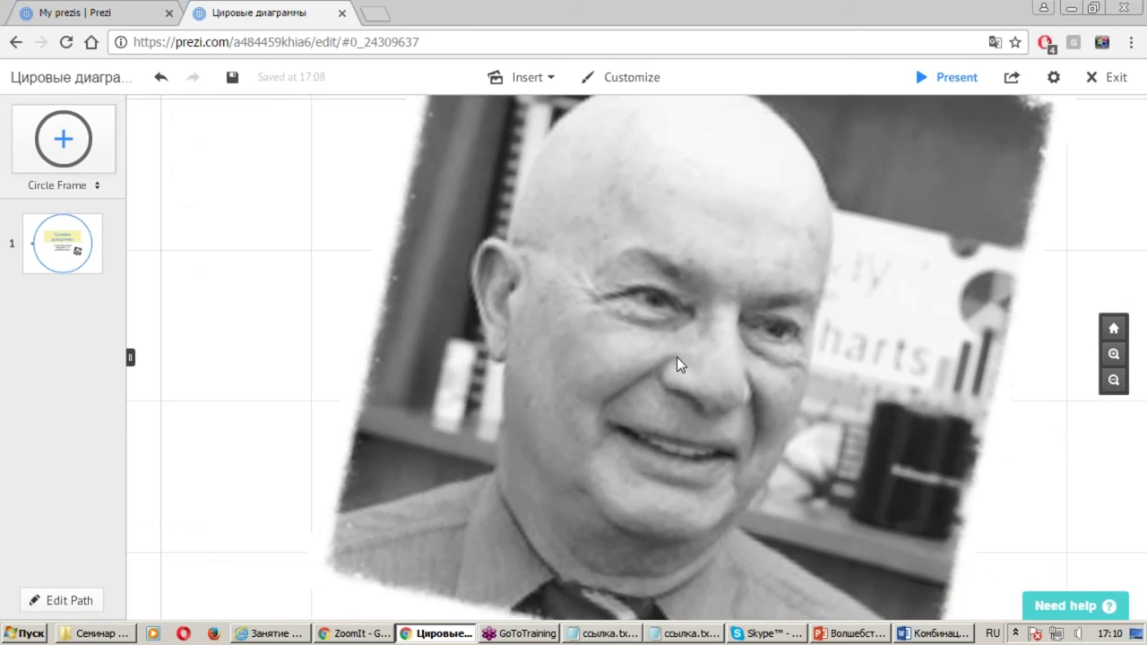
scroll(677, 356, up, 2)
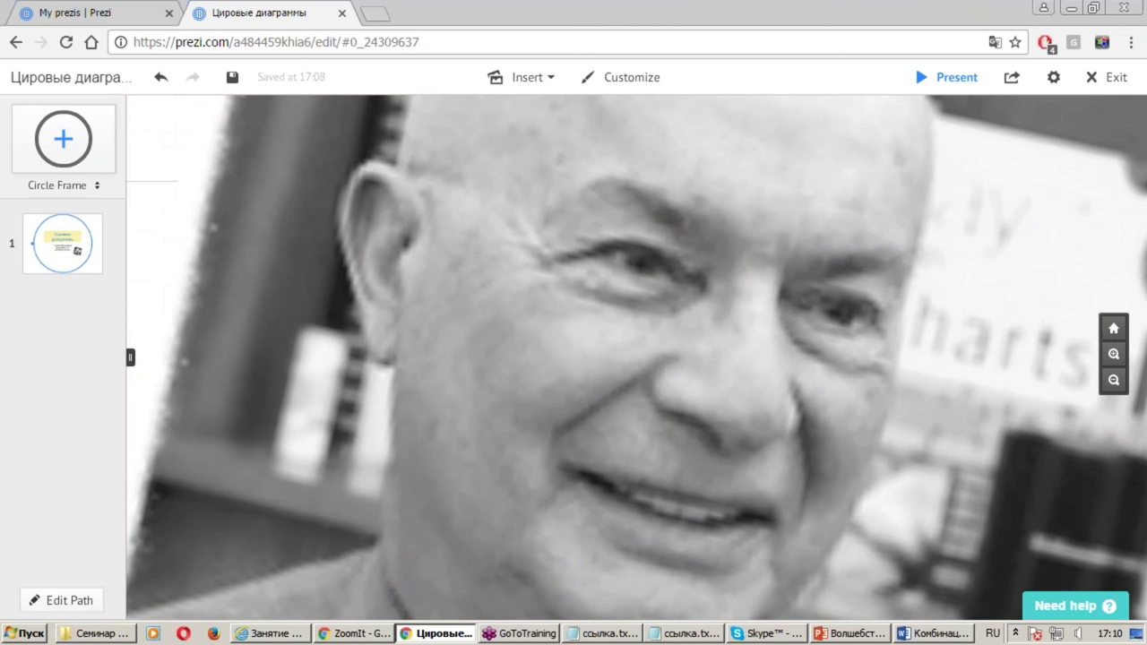
scroll(679, 362, down, 2)
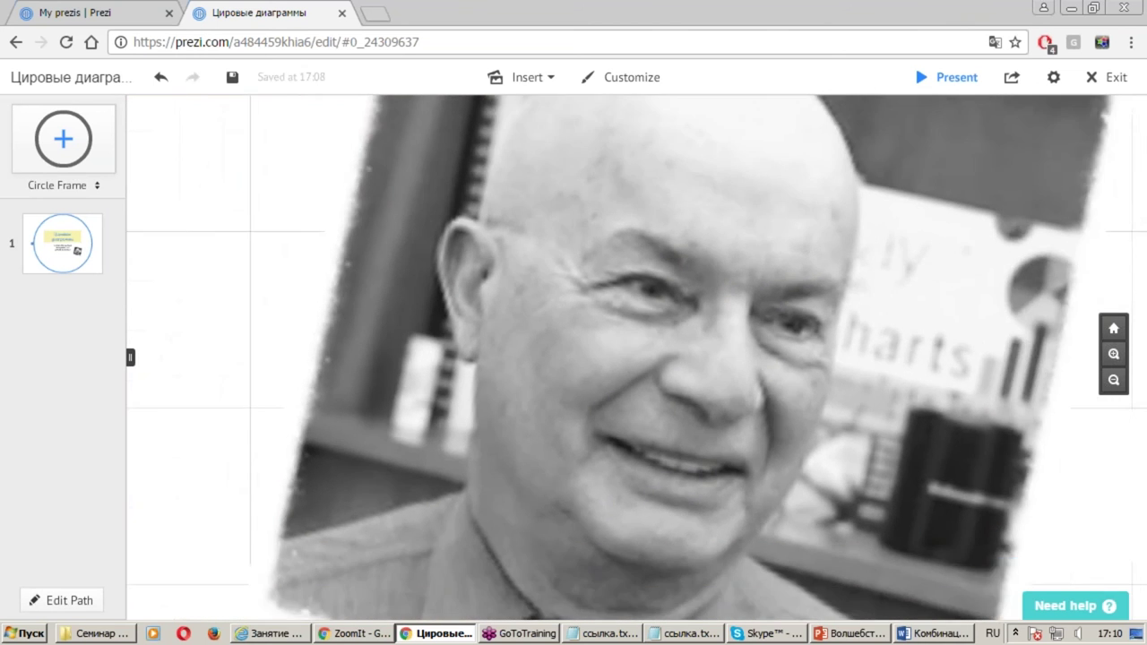
scroll(679, 362, down, 1)
scroll(678, 362, down, 1)
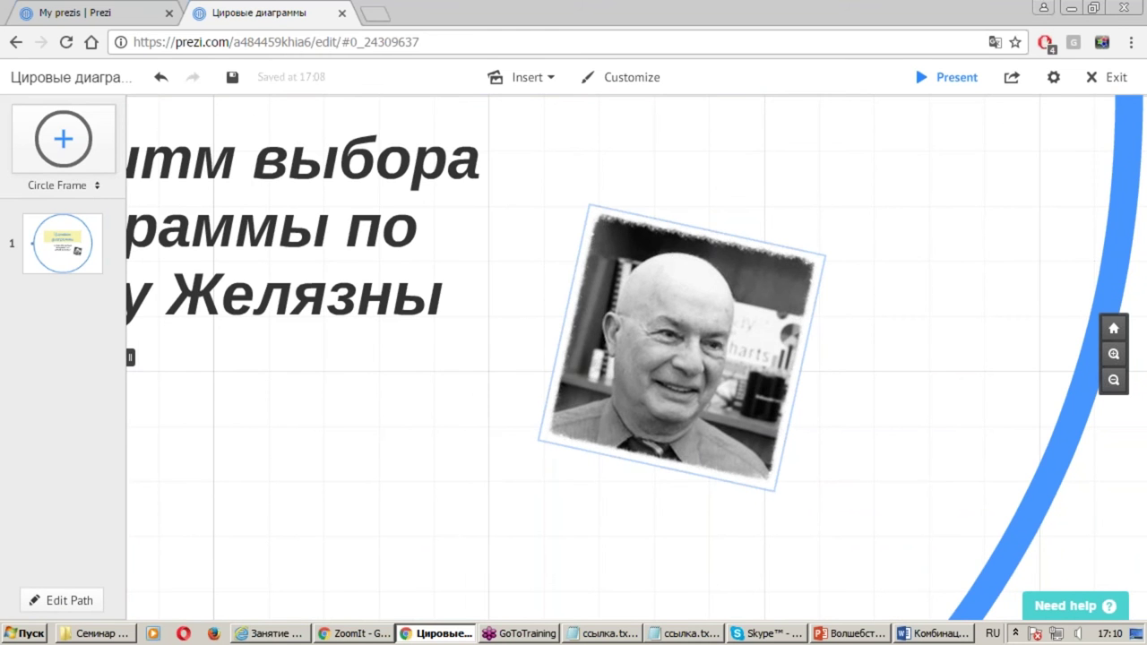
scroll(681, 353, down, 2)
scroll(681, 353, down, 2)
scroll(681, 353, down, 1)
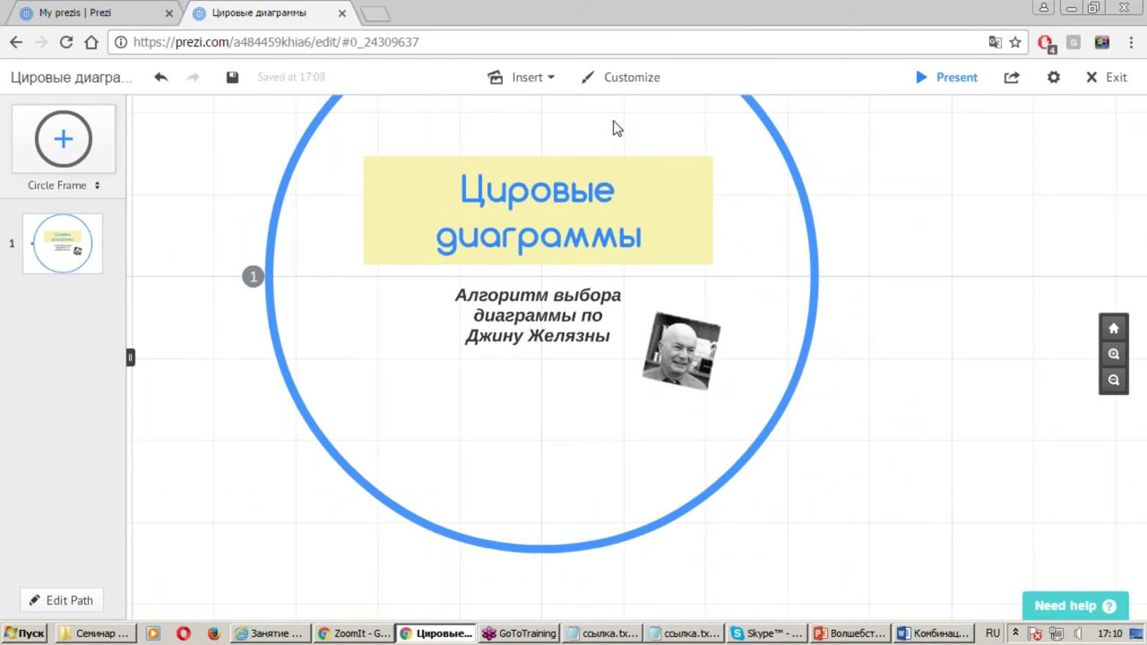
mouse_move(617, 124)
mouse_down()
mouse_move(661, 174)
mouse_move(659, 197)
mouse_up()
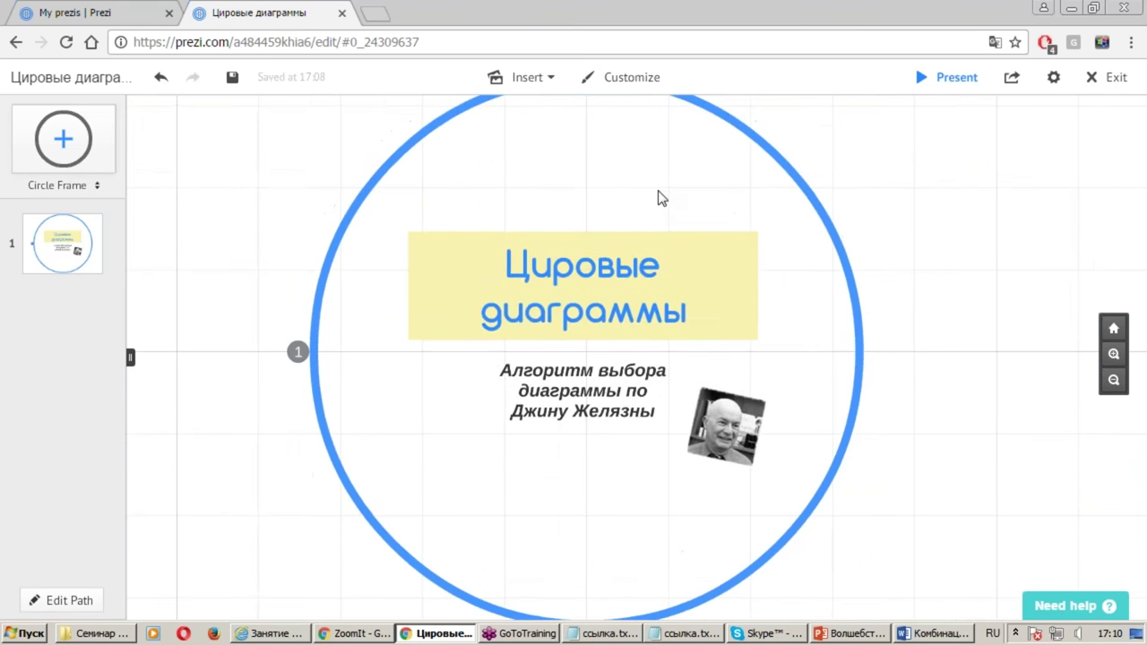
scroll(658, 201, down, 1)
scroll(645, 201, down, 1)
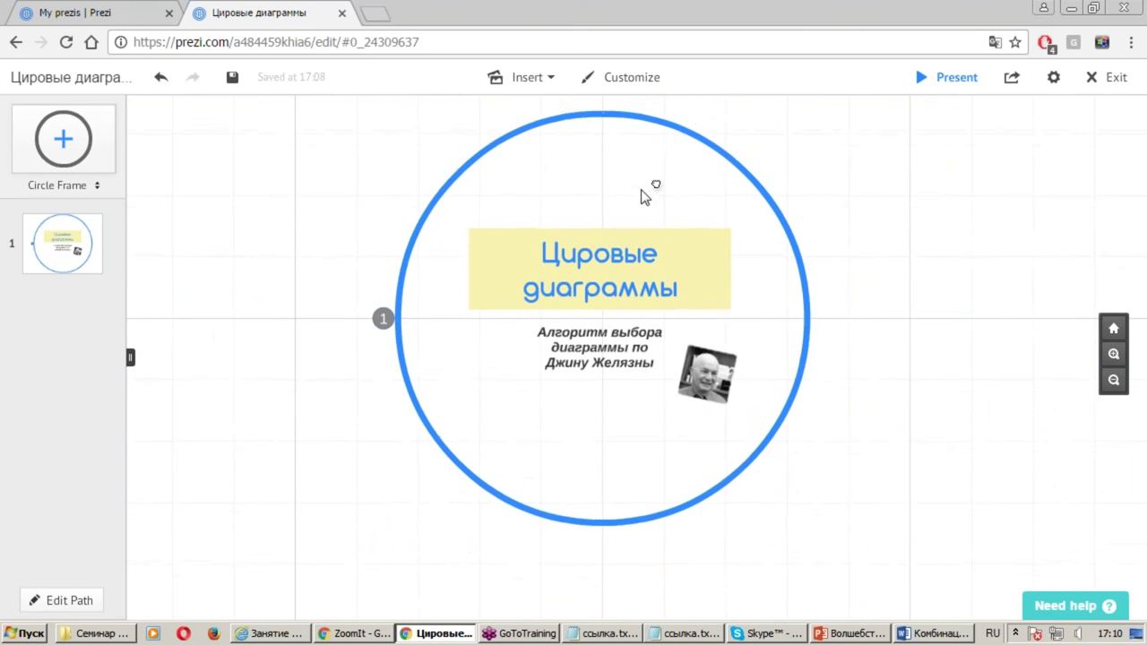
scroll(645, 201, up, 1)
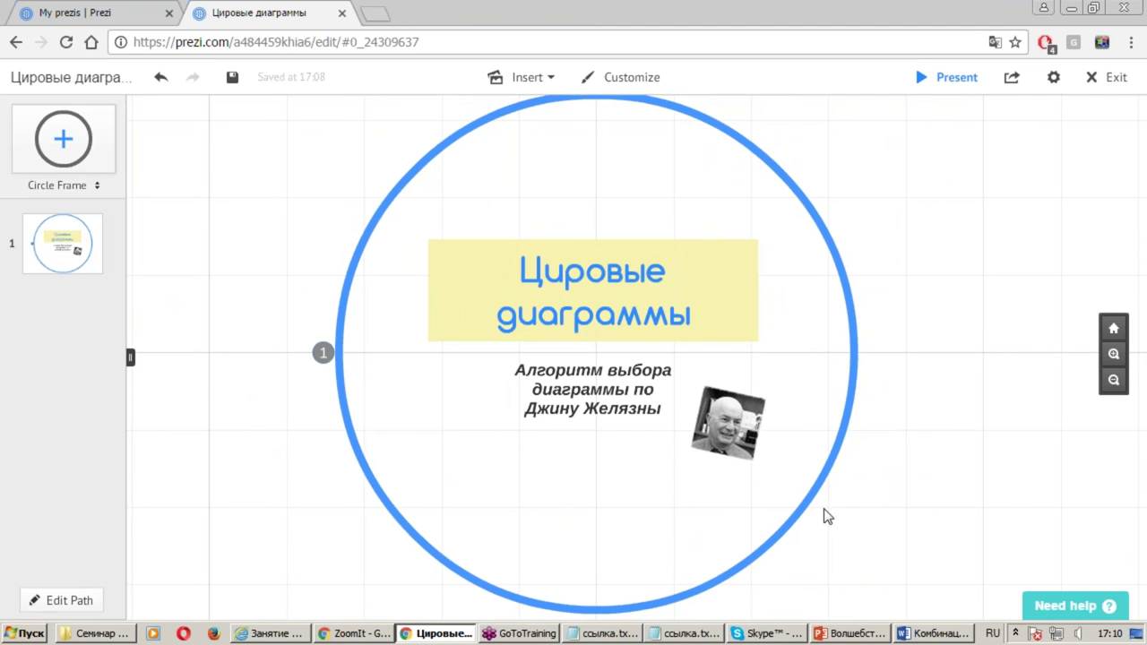
scroll(736, 429, up, 3)
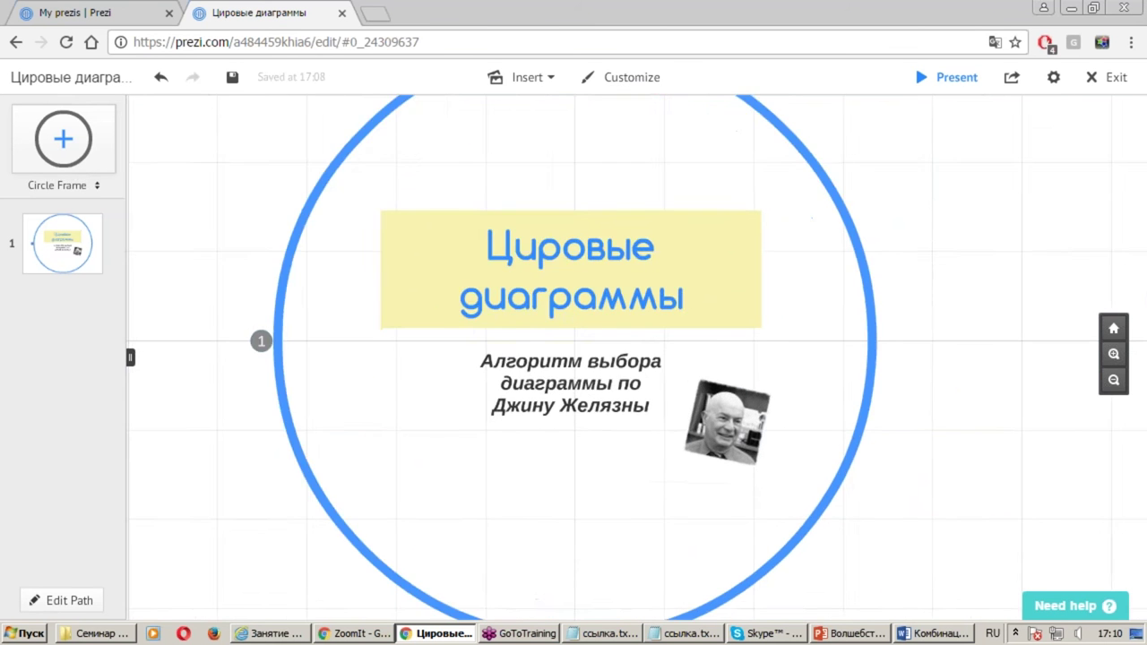
scroll(733, 428, up, 2)
scroll(733, 428, up, 1)
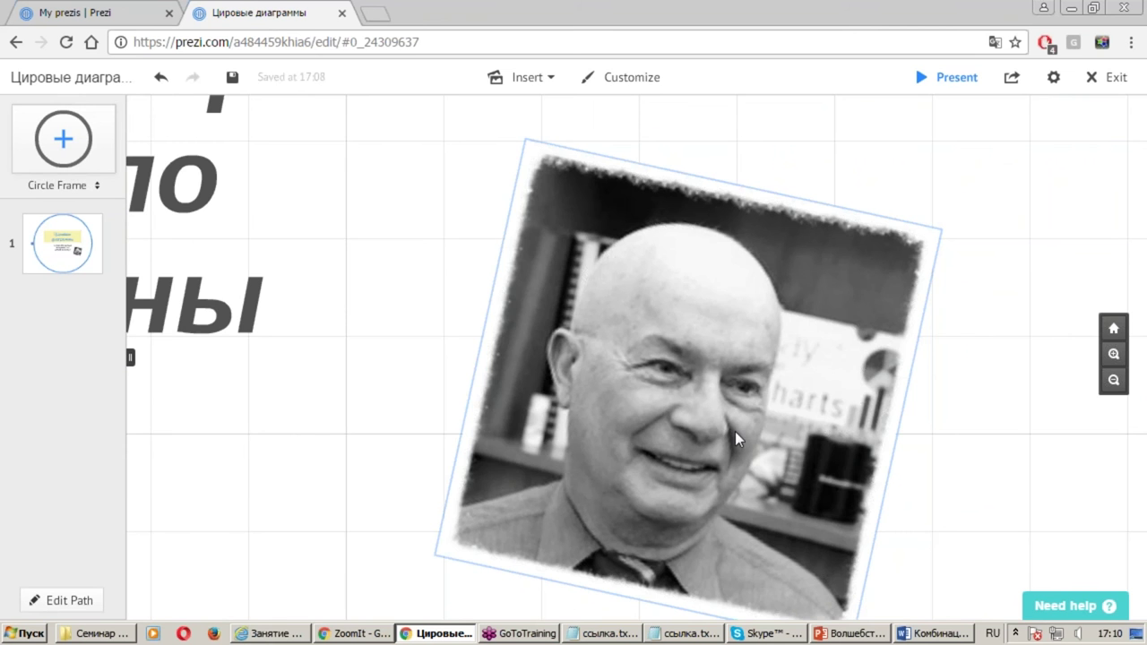
scroll(735, 431, down, 2)
scroll(540, 391, up, 2)
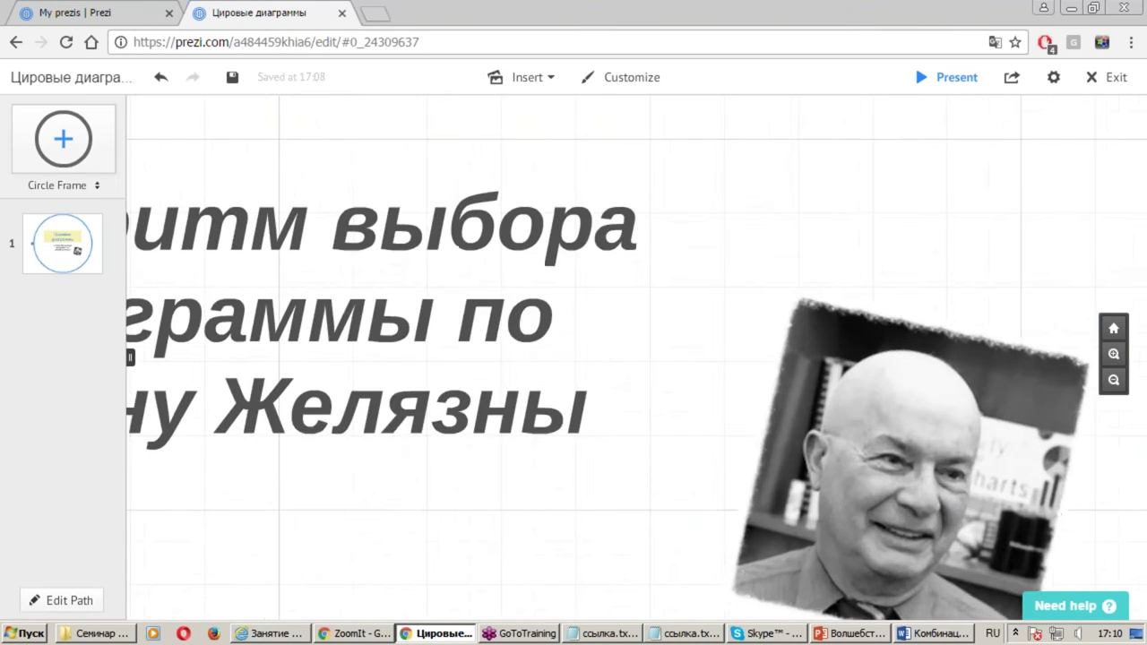
scroll(538, 376, up, 1)
scroll(504, 218, up, 1)
scroll(532, 171, up, 1)
scroll(531, 171, up, 1)
scroll(531, 172, up, 1)
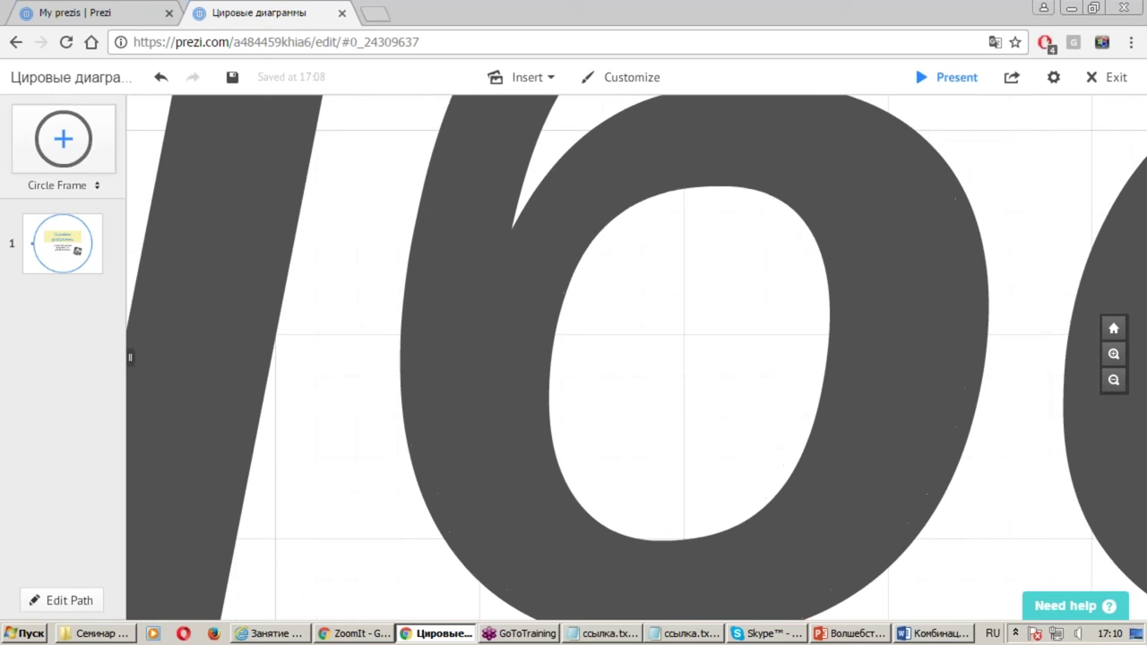
scroll(531, 175, down, 2)
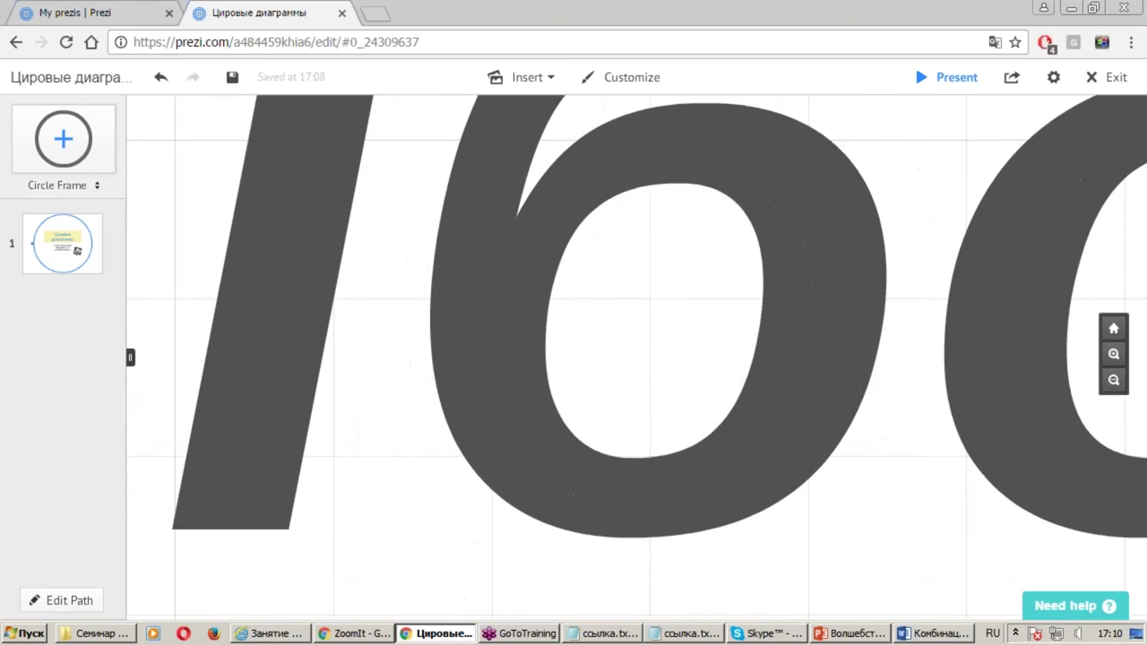
scroll(531, 174, down, 1)
scroll(530, 186, down, 1)
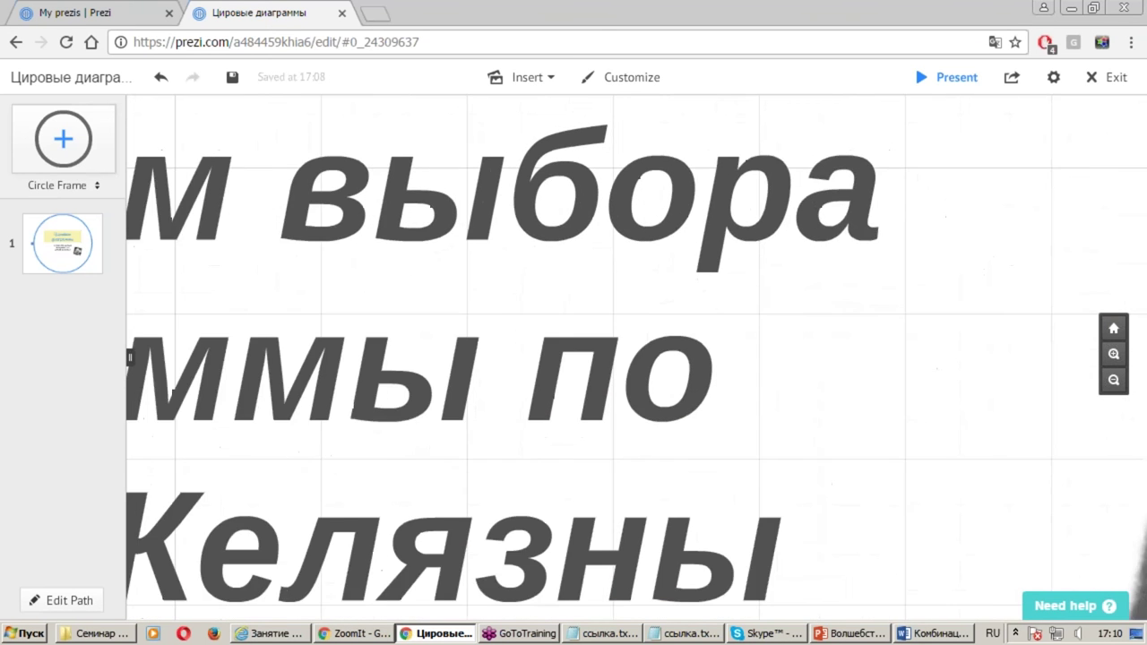
scroll(535, 195, down, 1)
scroll(538, 204, down, 1)
scroll(537, 203, down, 1)
scroll(528, 228, down, 1)
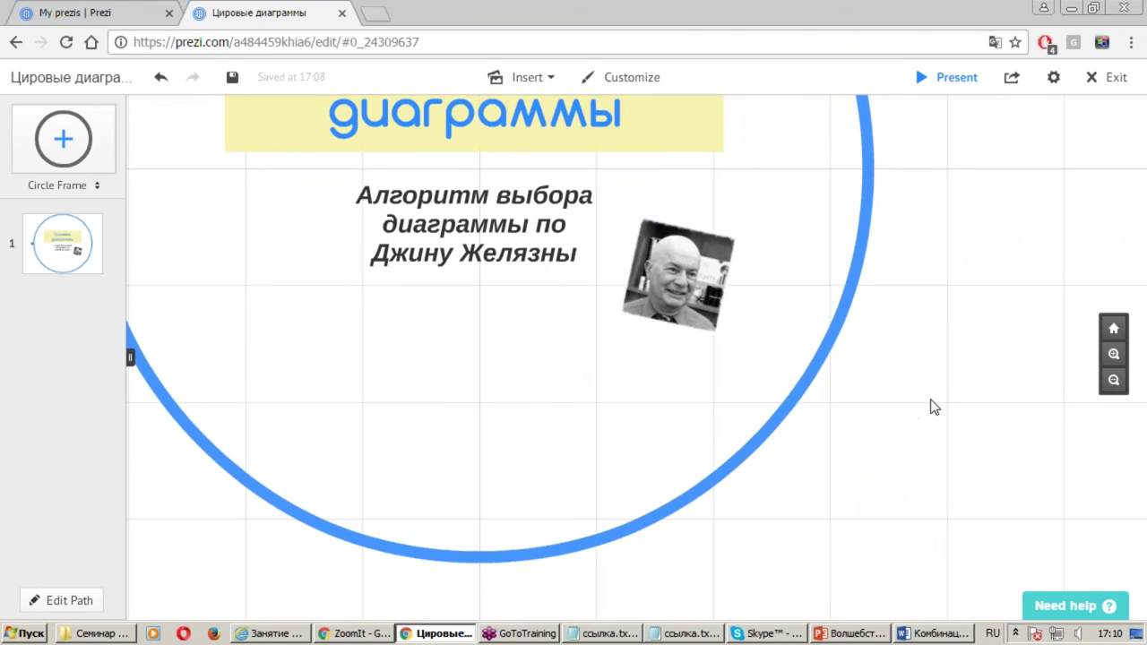
drag(933, 408, 1065, 529)
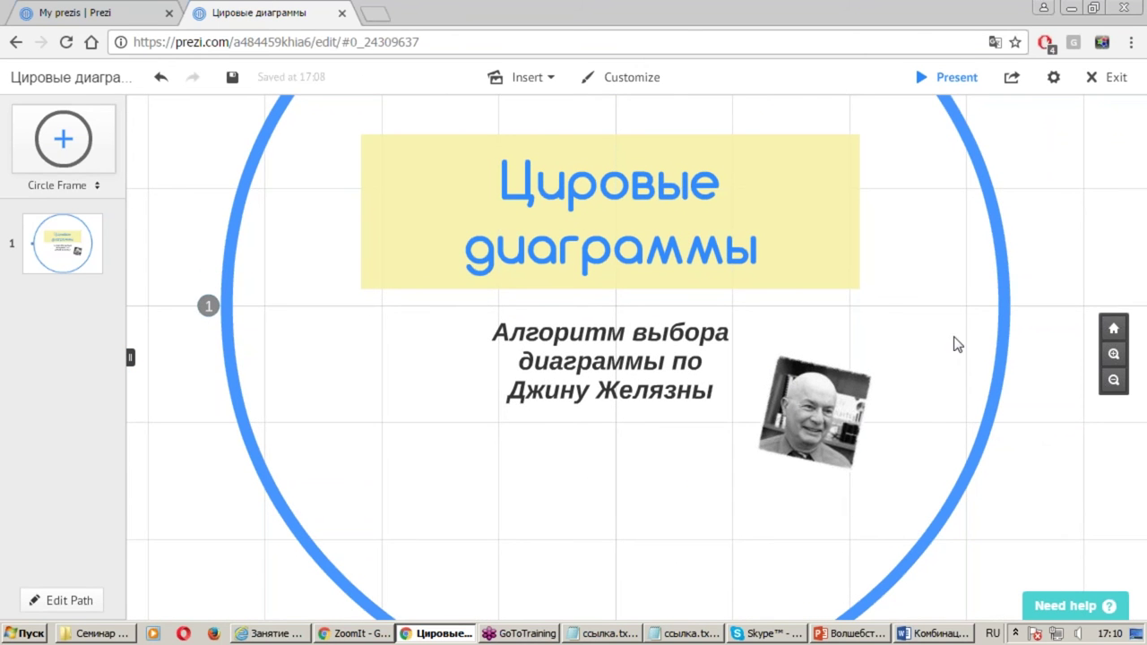
drag(1134, 170, 946, 213)
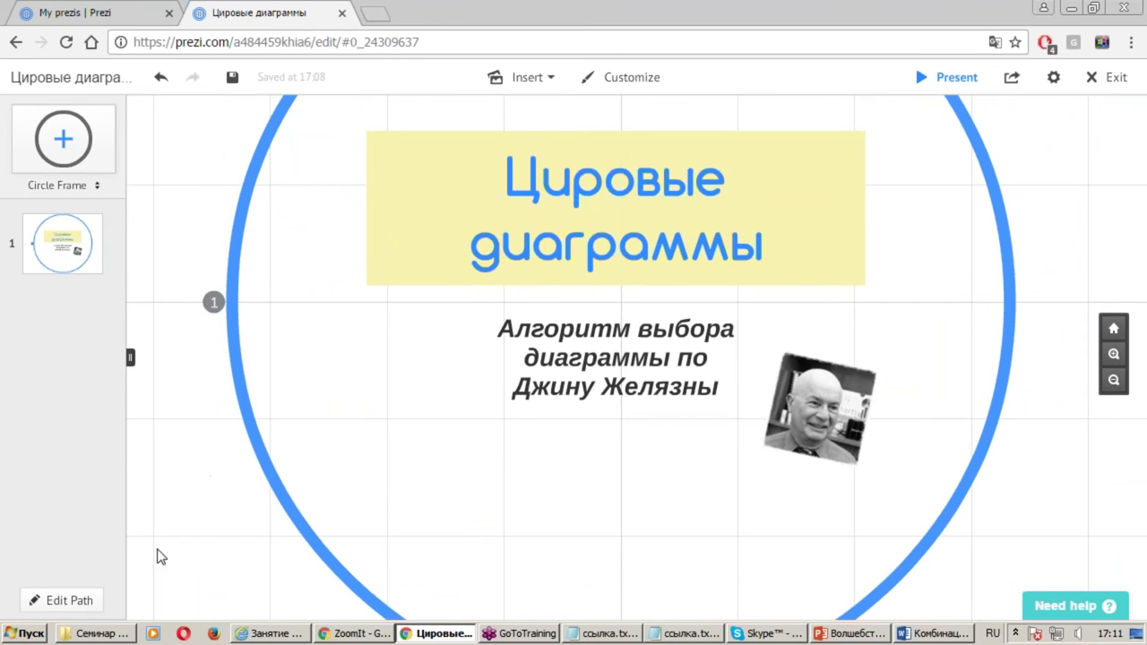
drag(208, 536, 387, 485)
scroll(628, 415, down, 2)
scroll(515, 481, up, 2)
scroll(519, 440, down, 2)
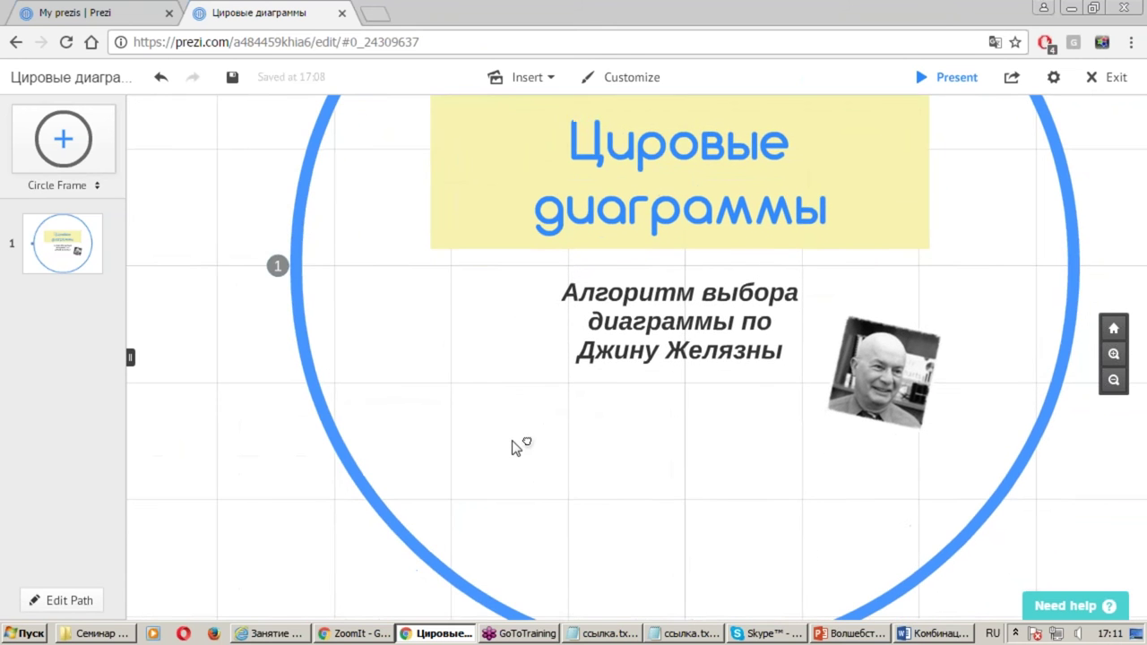
scroll(913, 143, up, 2)
drag(913, 143, 1040, 271)
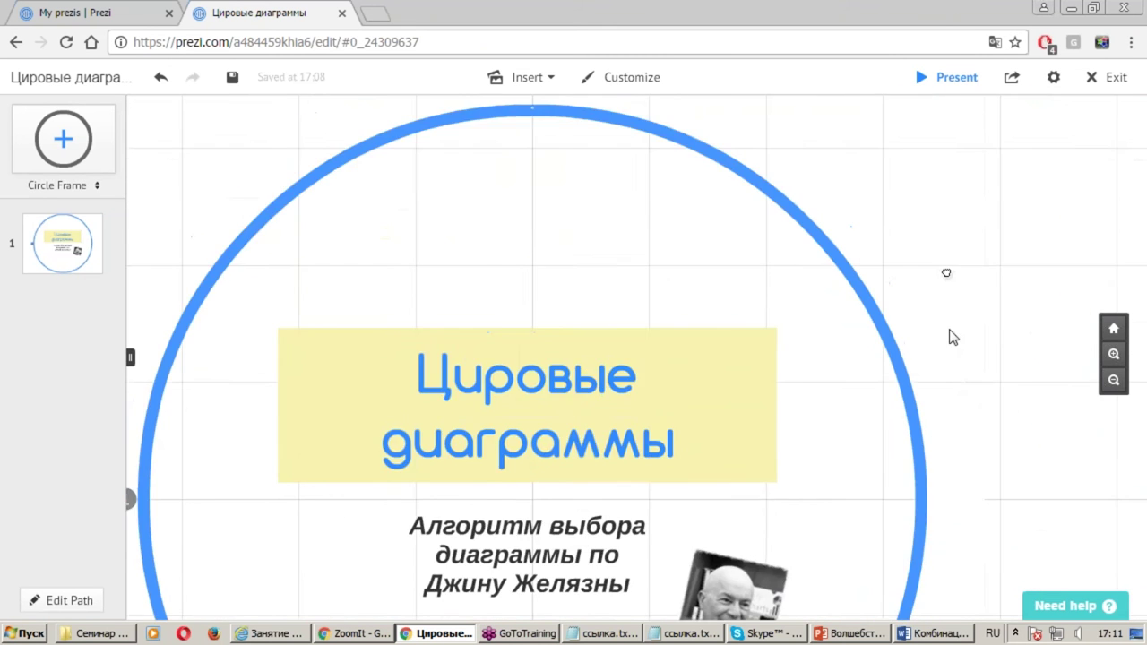
drag(1034, 456, 1105, 479)
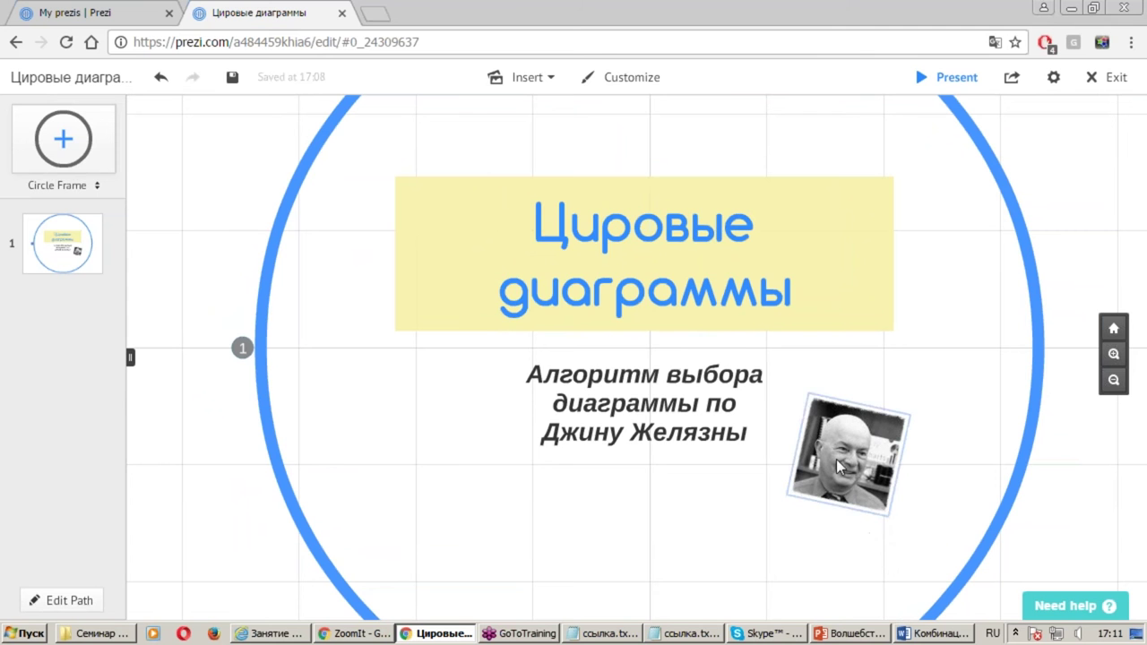
Dismiss the Insert menu without adding anything and minimize the Prezi browser window
click(524, 78)
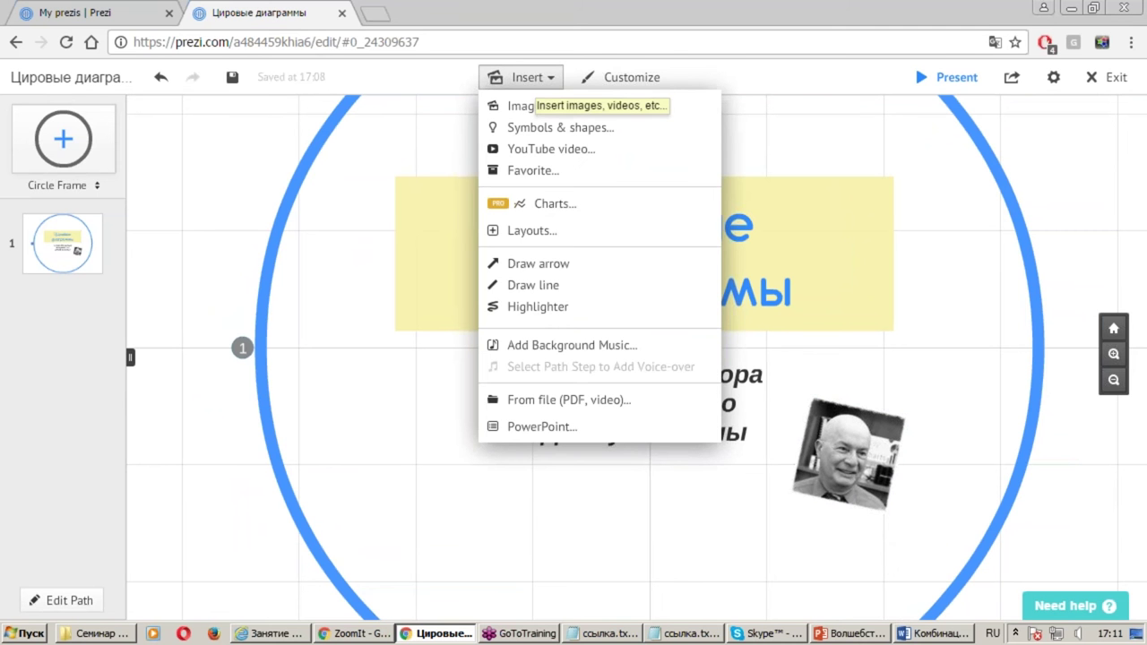
click(1042, 136)
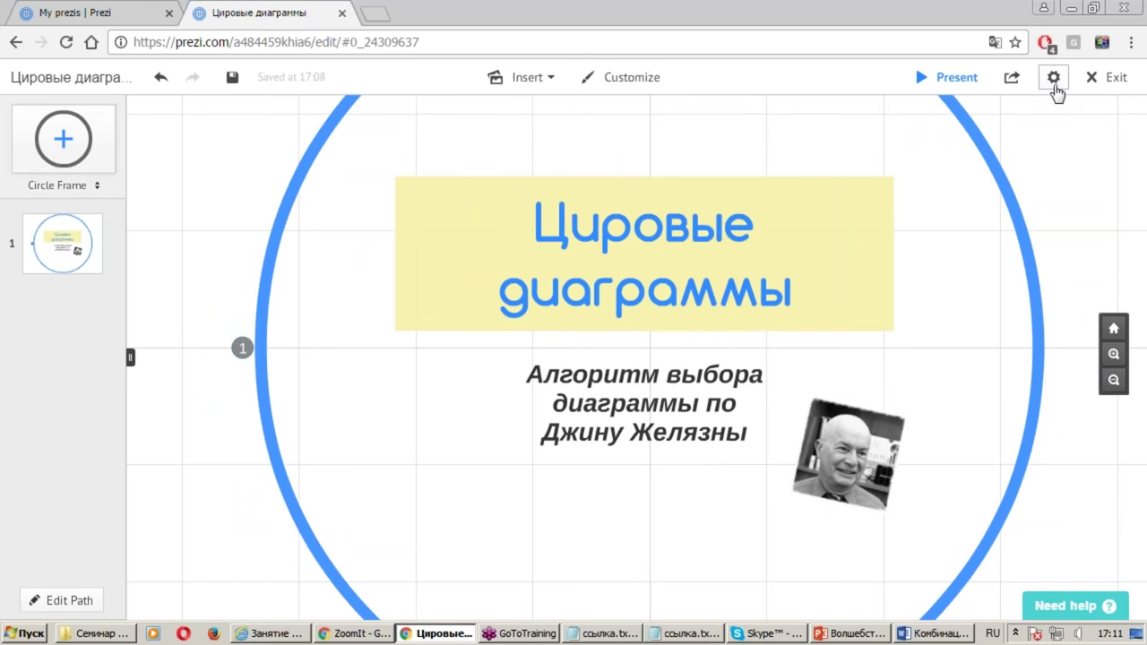
click(1071, 8)
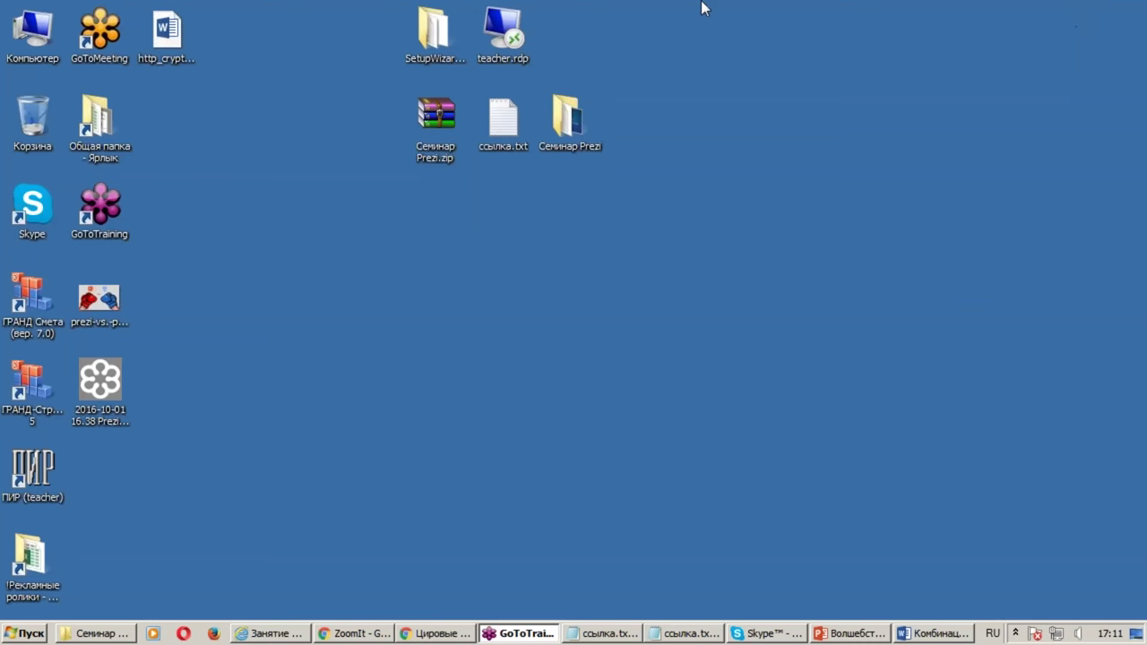
Open Шаблоны объектов.pptx from the Семинар Prezi desktop folder
double_click(574, 132)
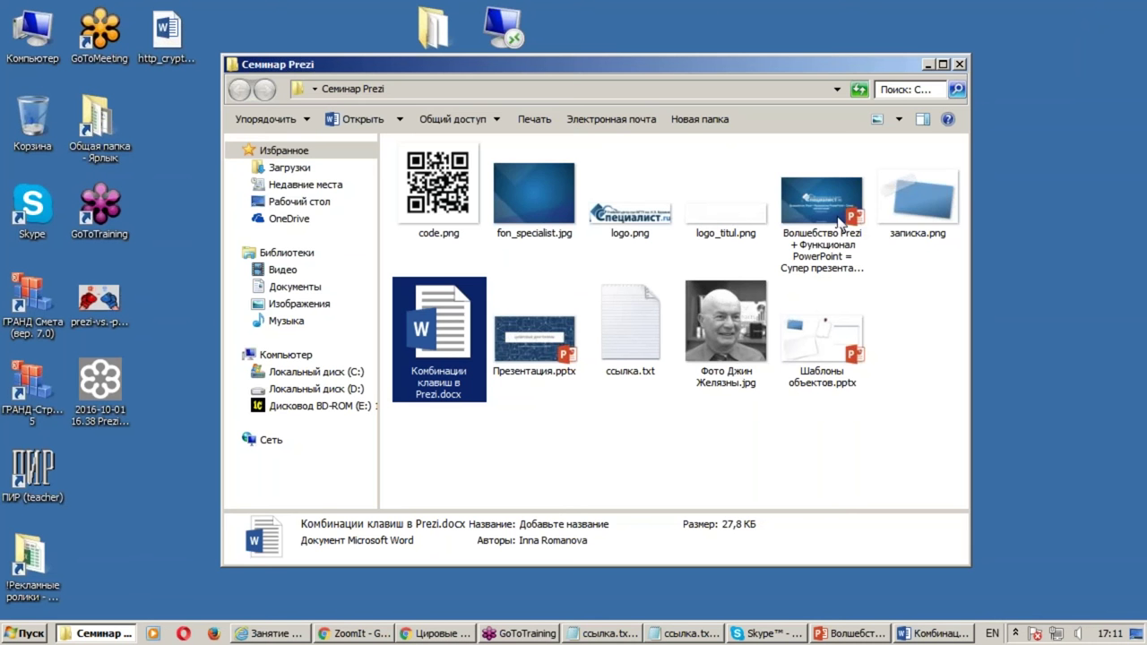
double_click(838, 342)
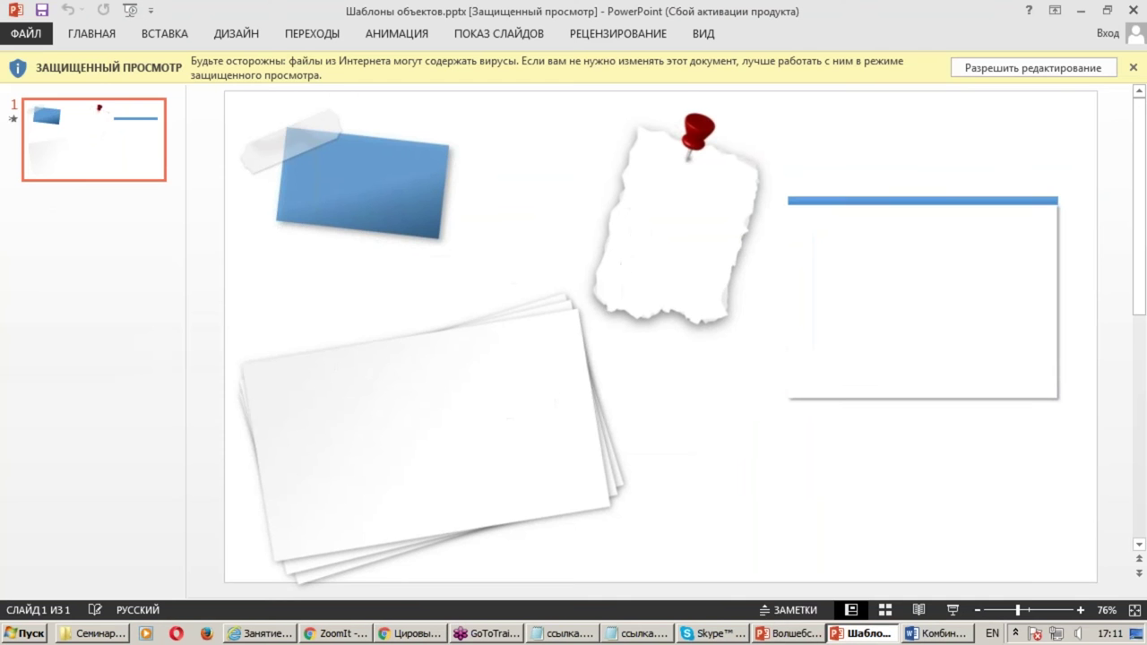
Enable editing in the presentation and copy the taped blue card picture
click(982, 75)
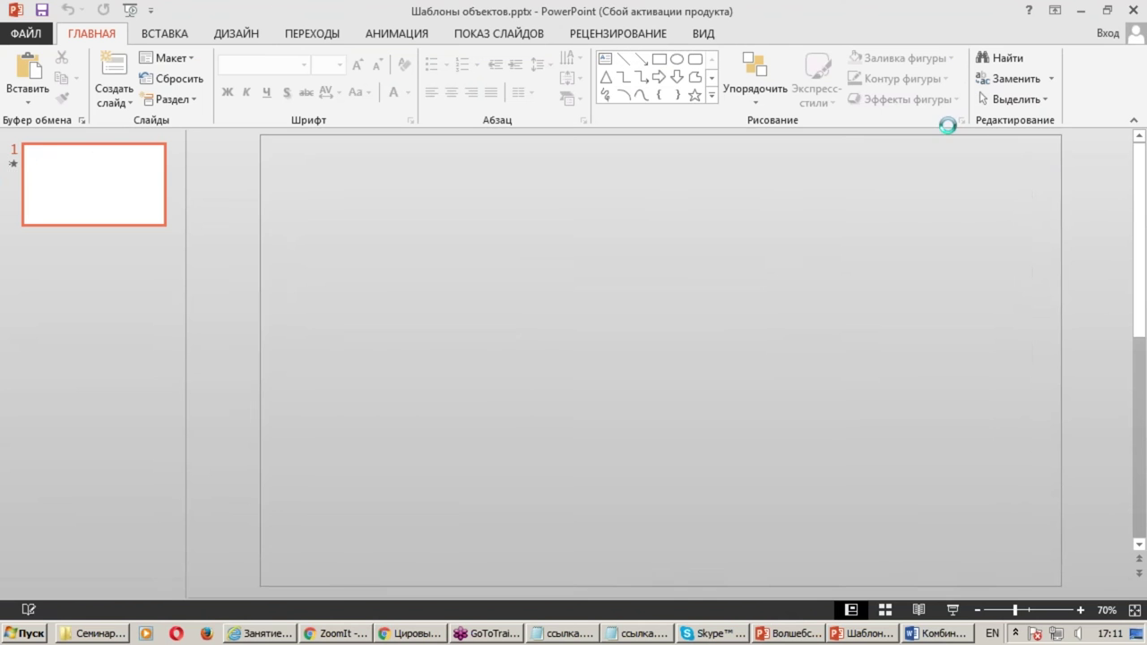
click(348, 192)
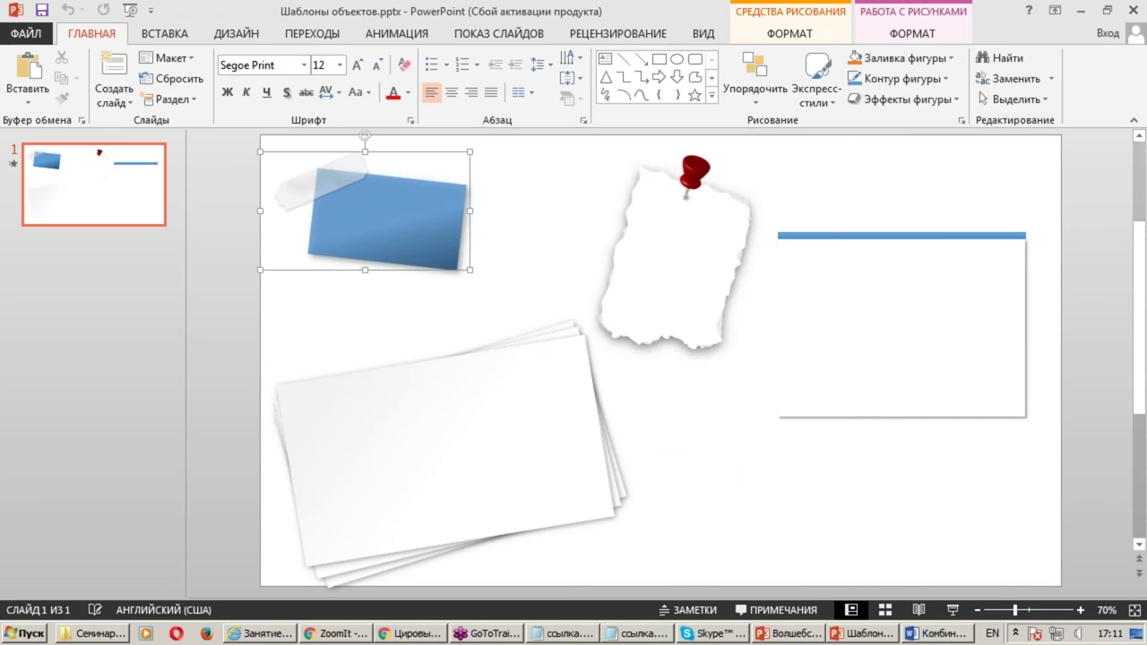
scroll(277, 170, up, 10)
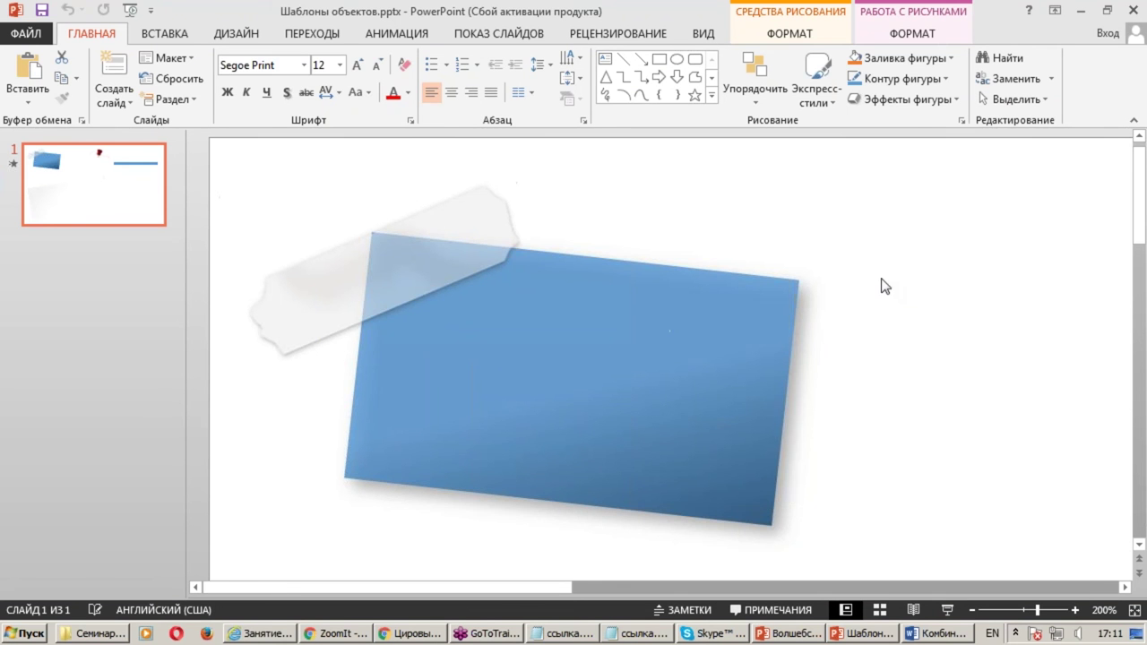
drag(665, 300, 755, 266)
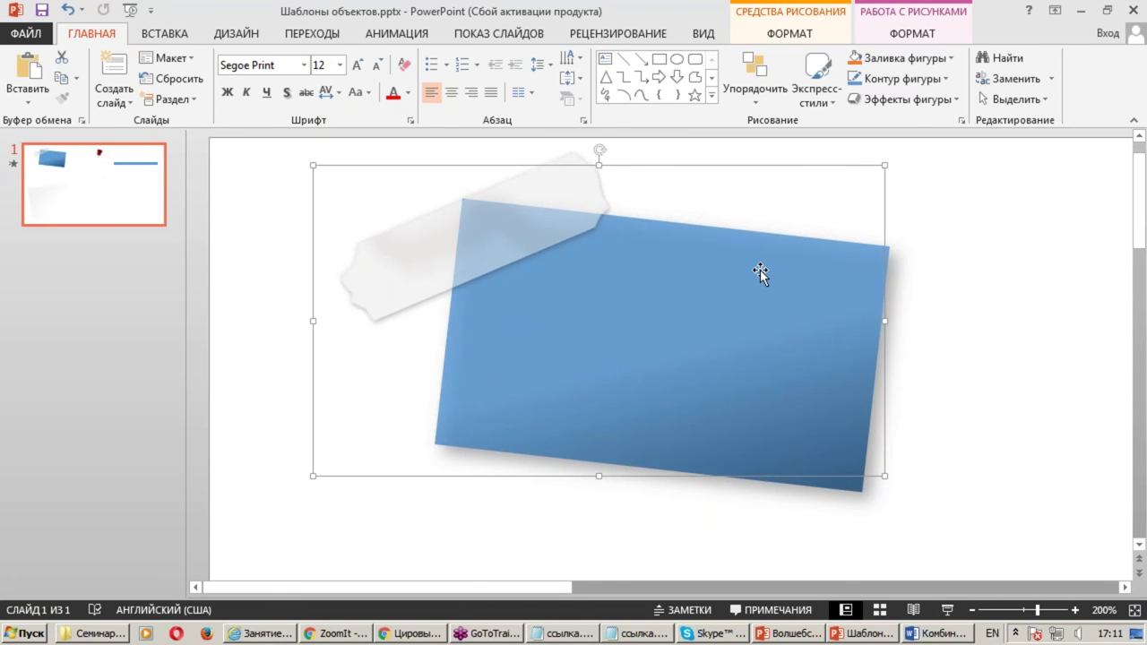
drag(722, 287, 672, 299)
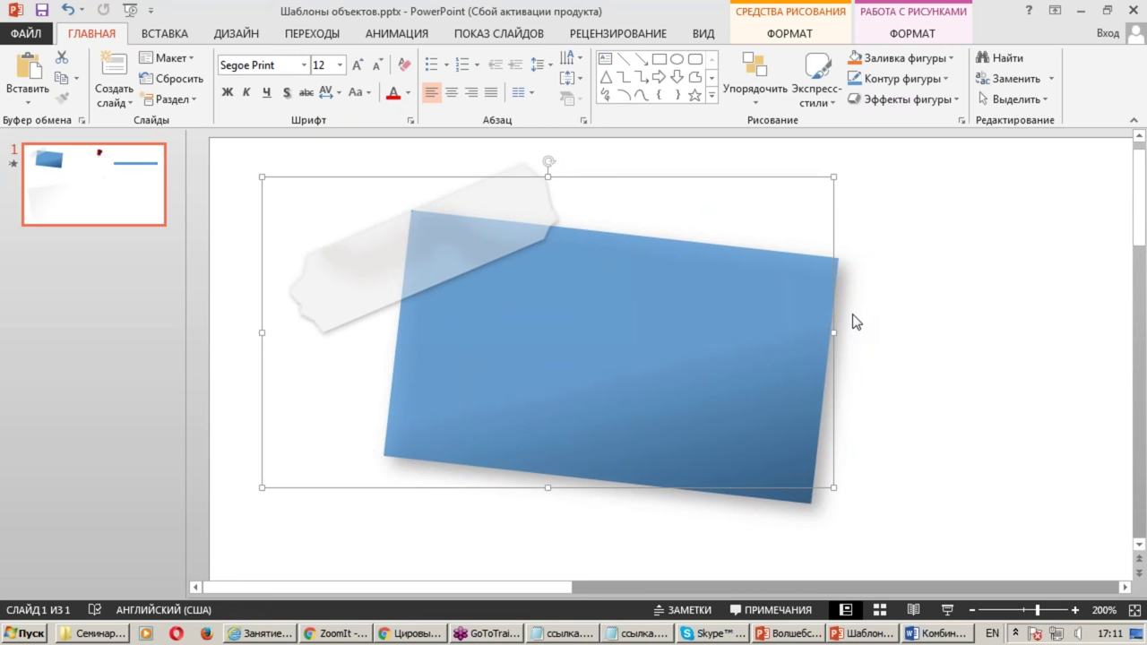
click(65, 83)
Minimize PowerPoint and return to the Prezi editor
click(1085, 10)
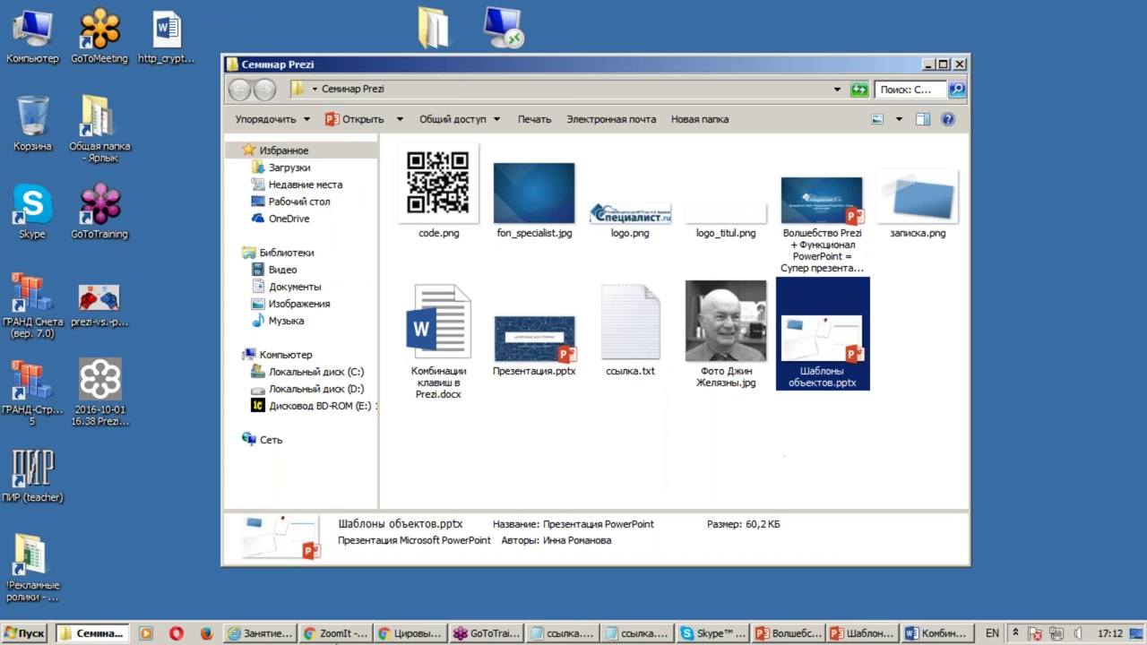
click(330, 637)
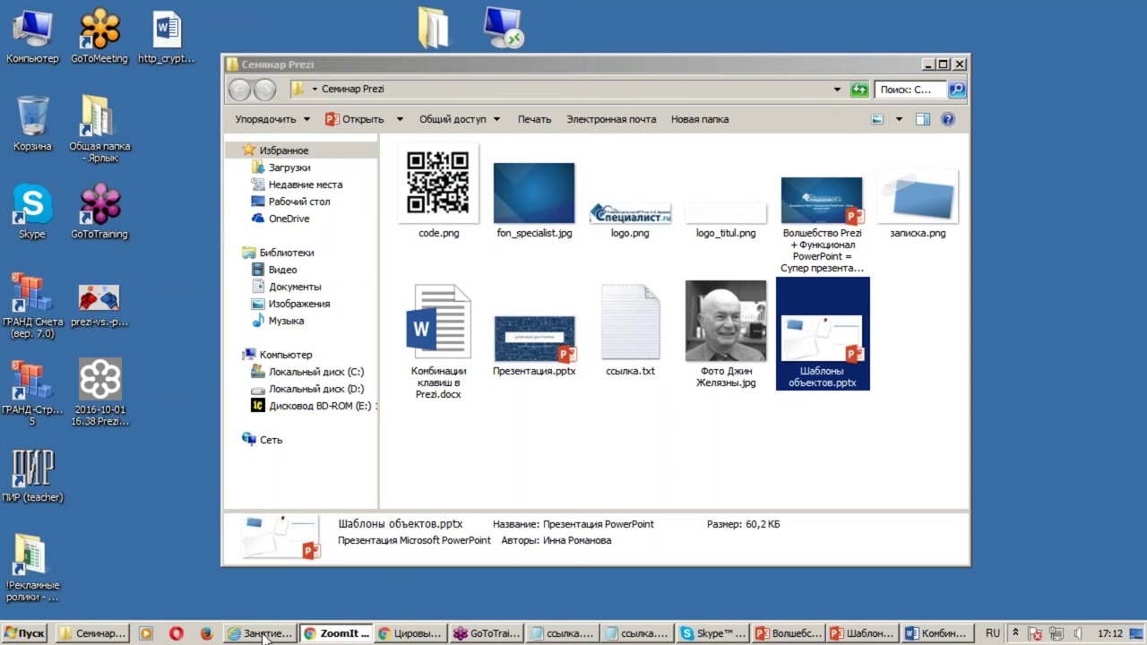
click(425, 636)
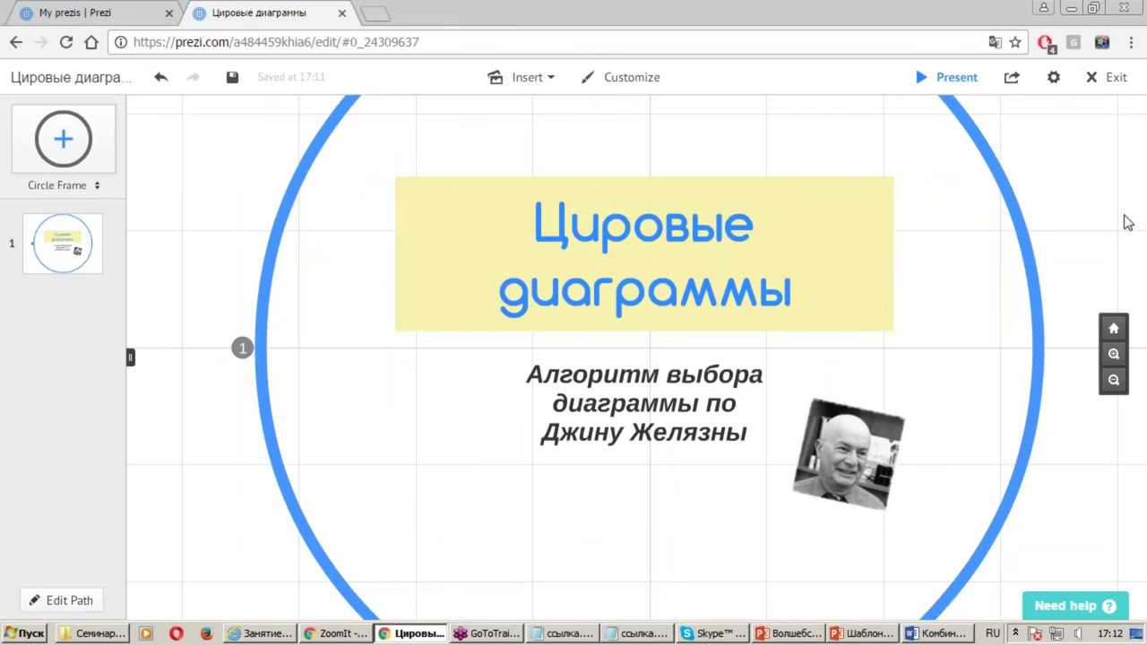
Try pasting the copied blue card onto the Prezi canvas through the context menu
right_click(988, 202)
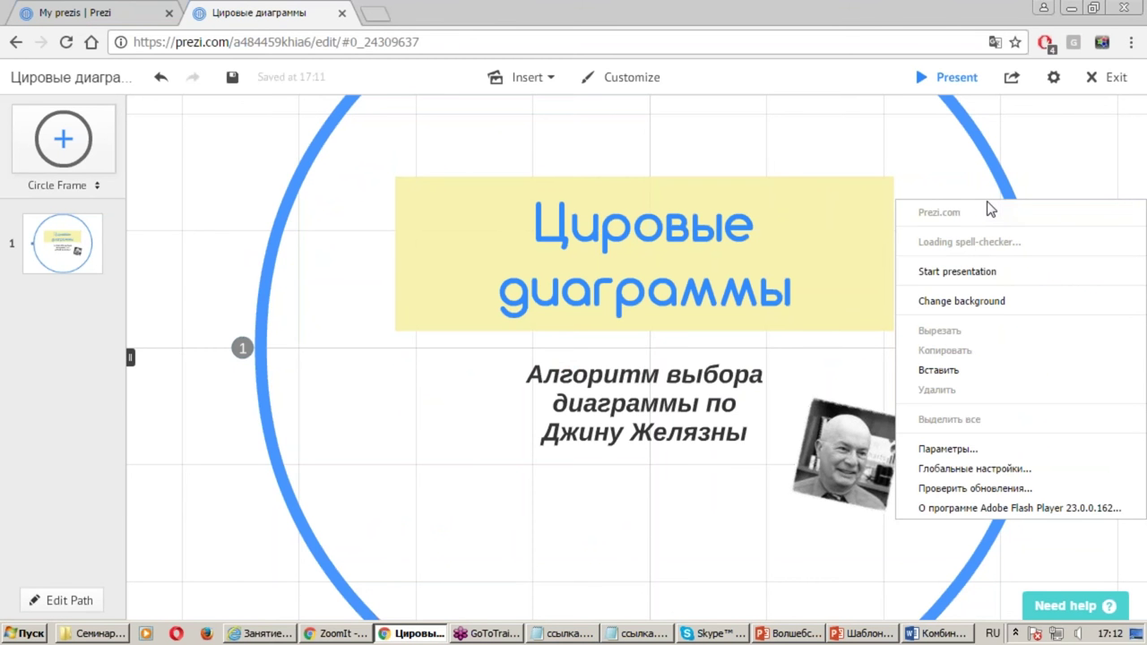
click(956, 372)
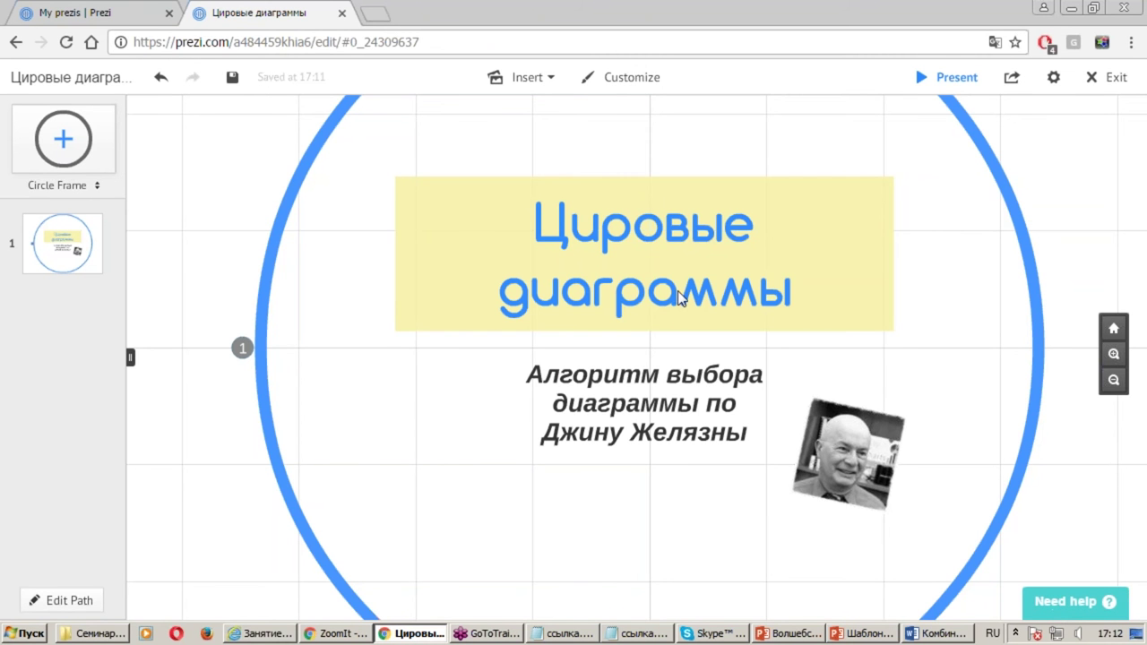
click(647, 252)
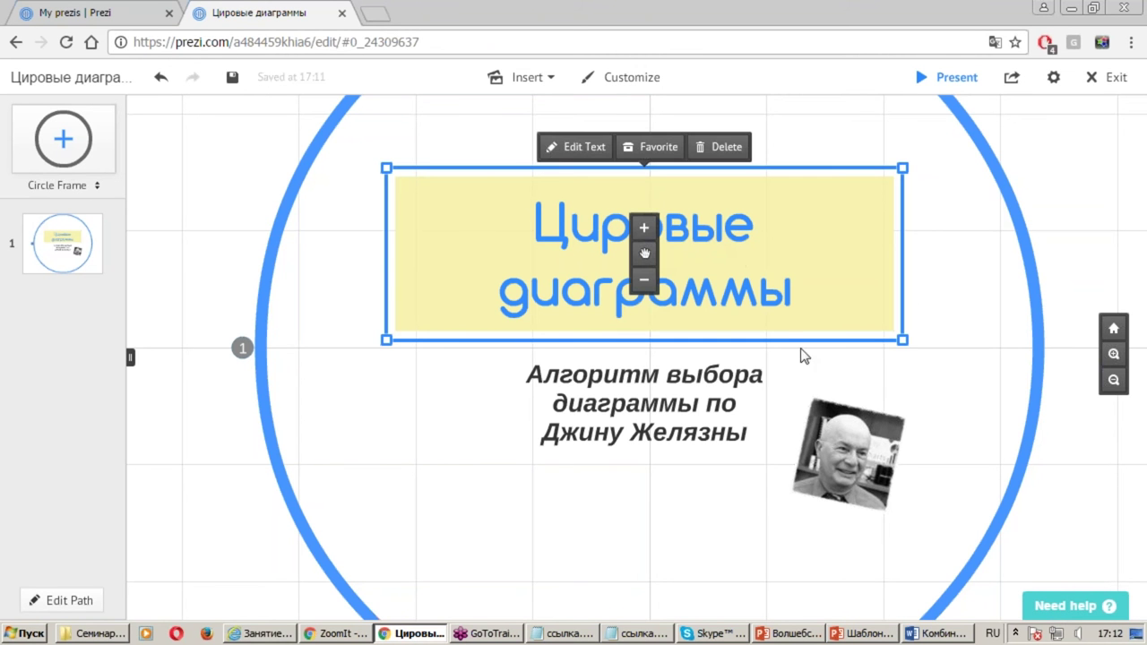
click(1064, 541)
scroll(872, 467, down, 1)
scroll(872, 467, down, 1)
scroll(841, 475, down, 2)
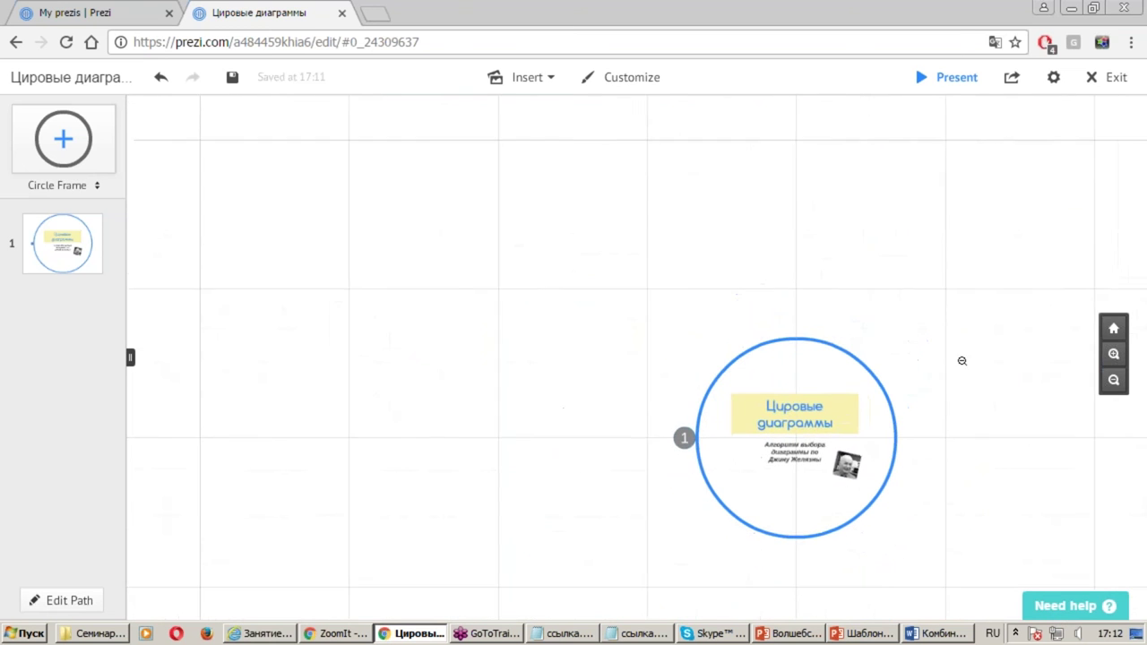
right_click(977, 355)
click(960, 198)
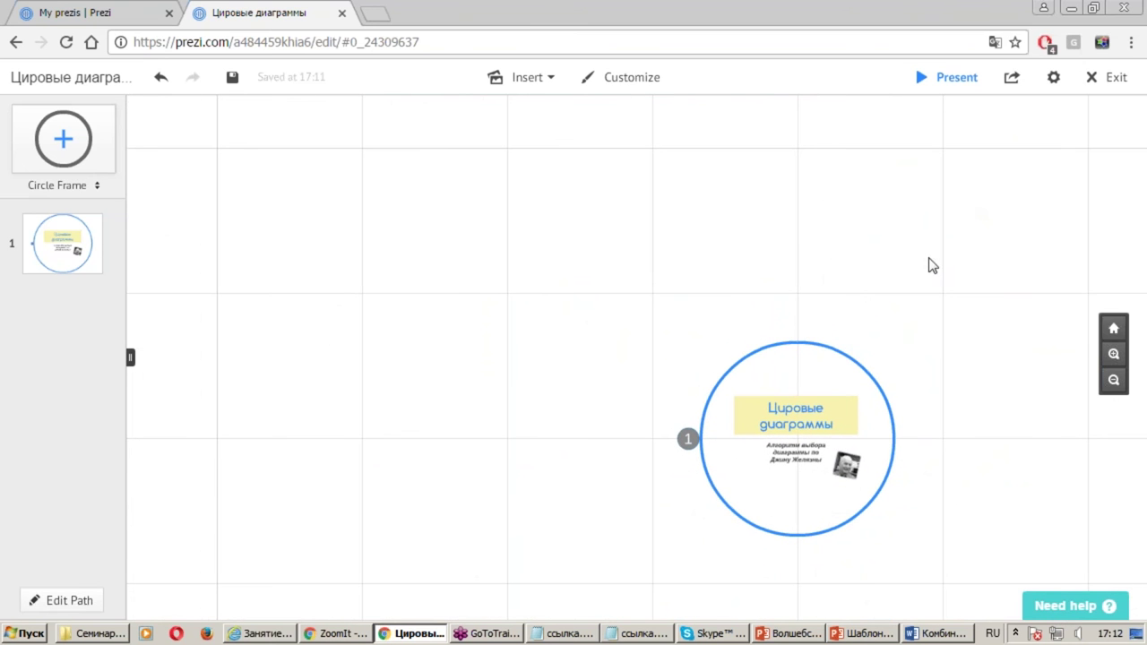
right_click(932, 267)
click(973, 438)
Recenter the title slide, check the portrait photo, and switch back to PowerPoint
scroll(852, 457, up, 3)
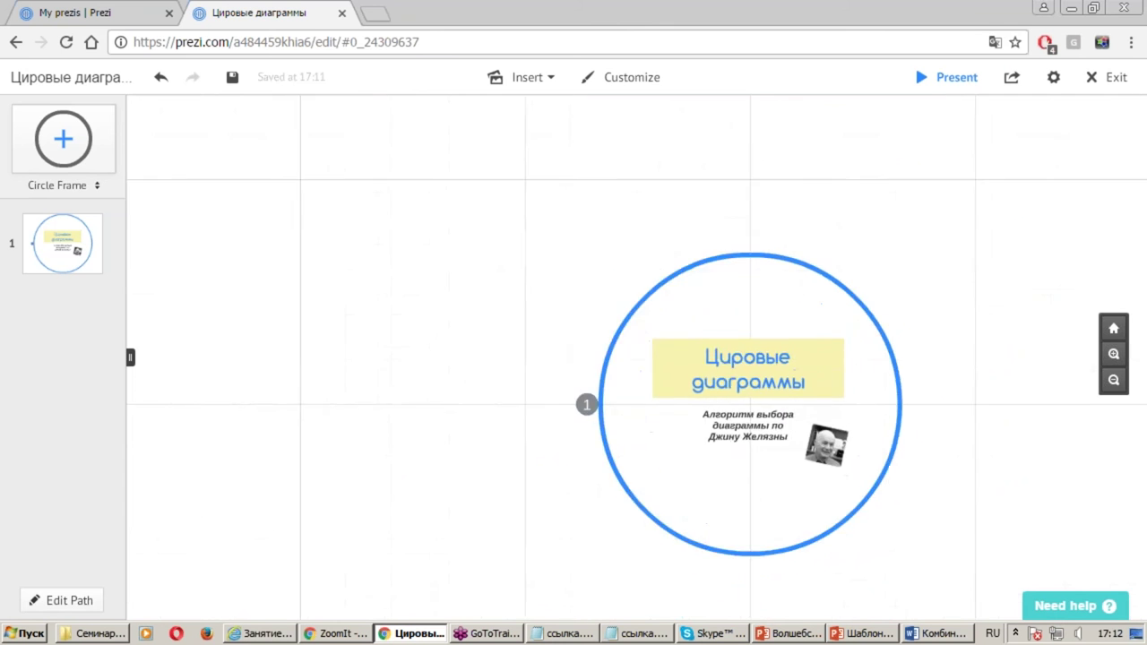
scroll(849, 451, up, 2)
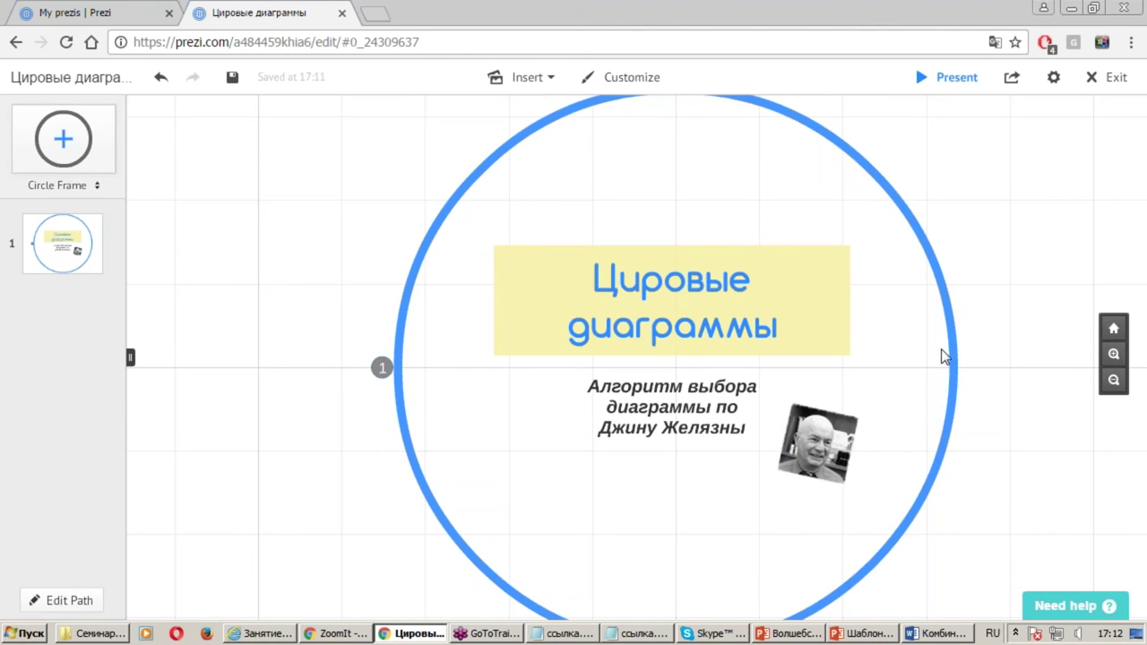
scroll(956, 238, up, 2)
drag(1021, 261, 975, 260)
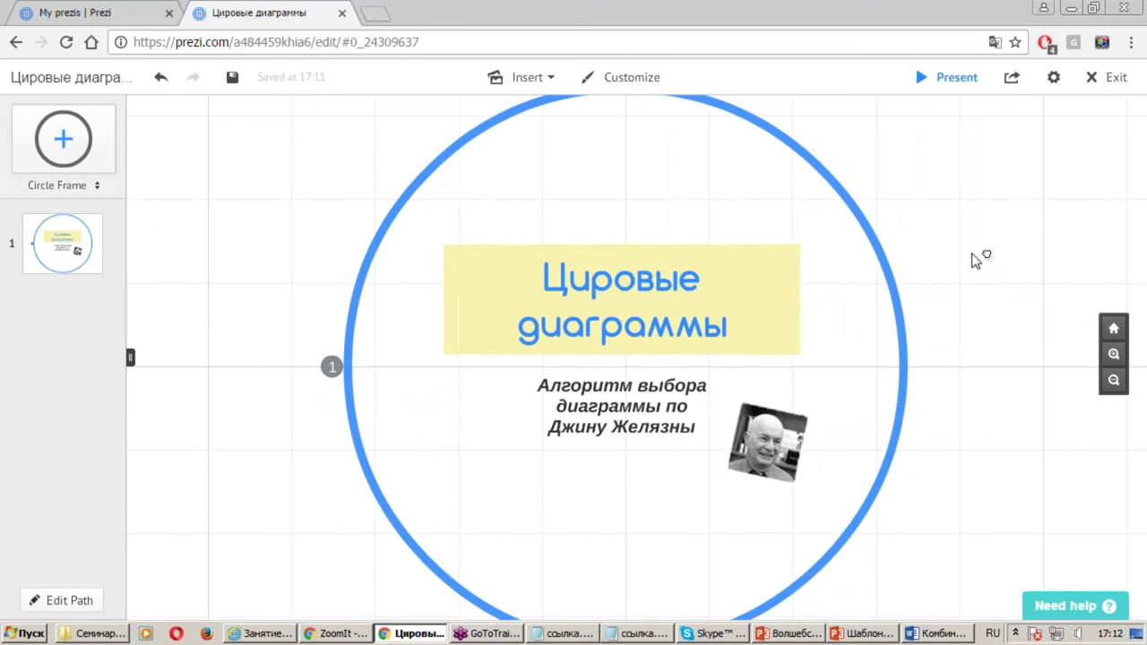
click(792, 436)
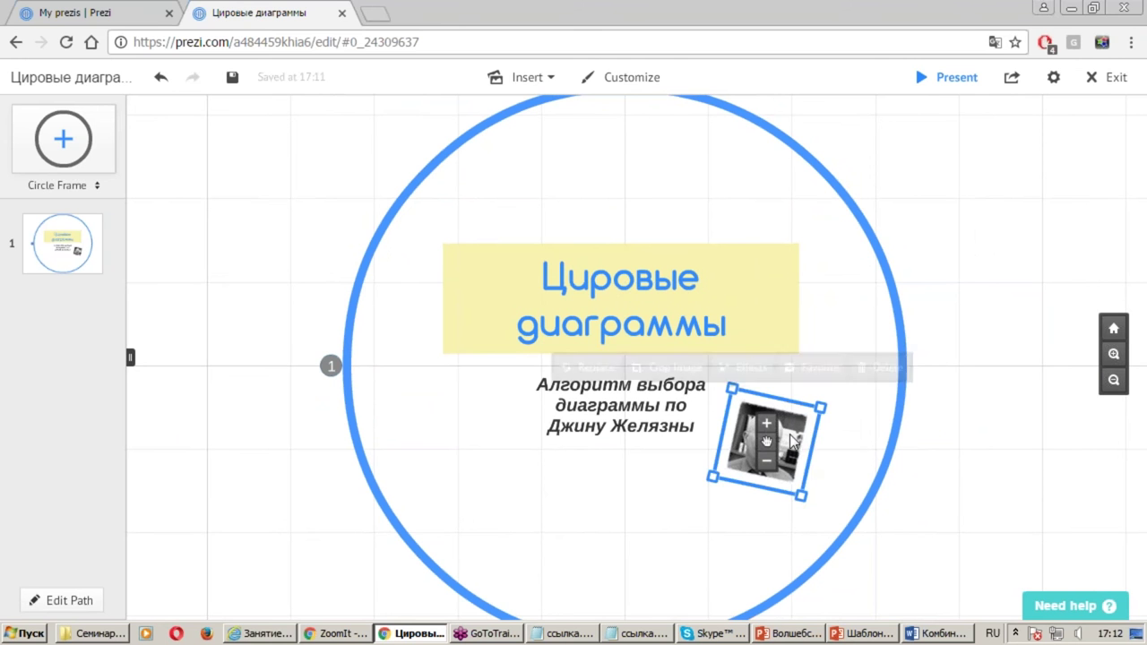
click(845, 464)
click(870, 634)
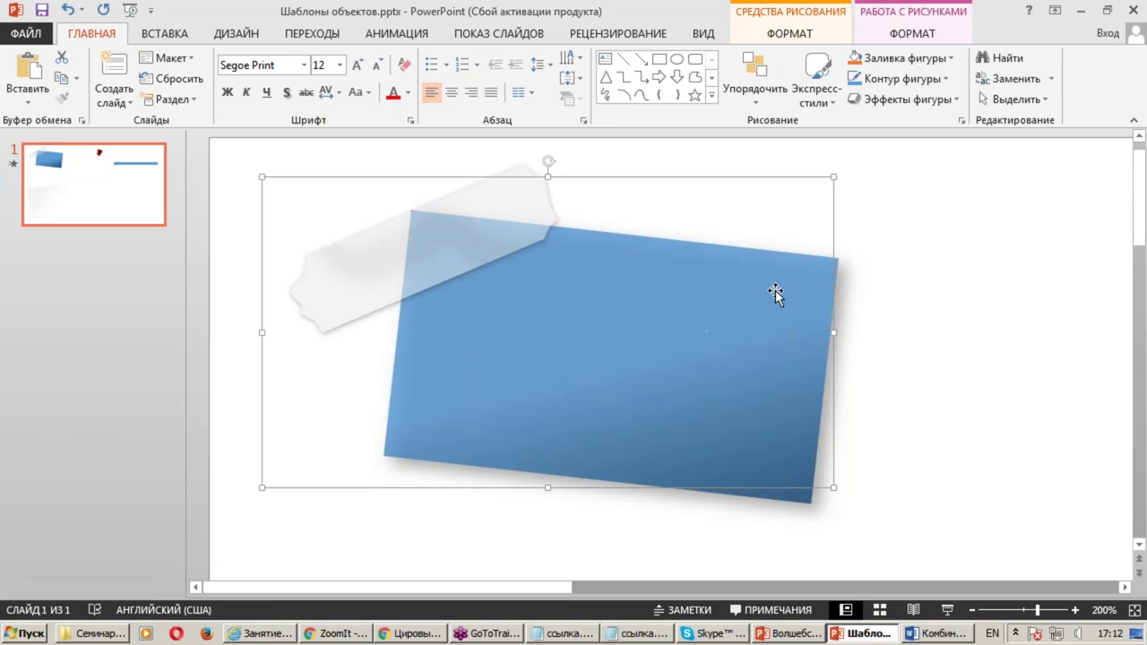
Start saving the blue note shape as a picture, then cancel the save window
right_click(758, 270)
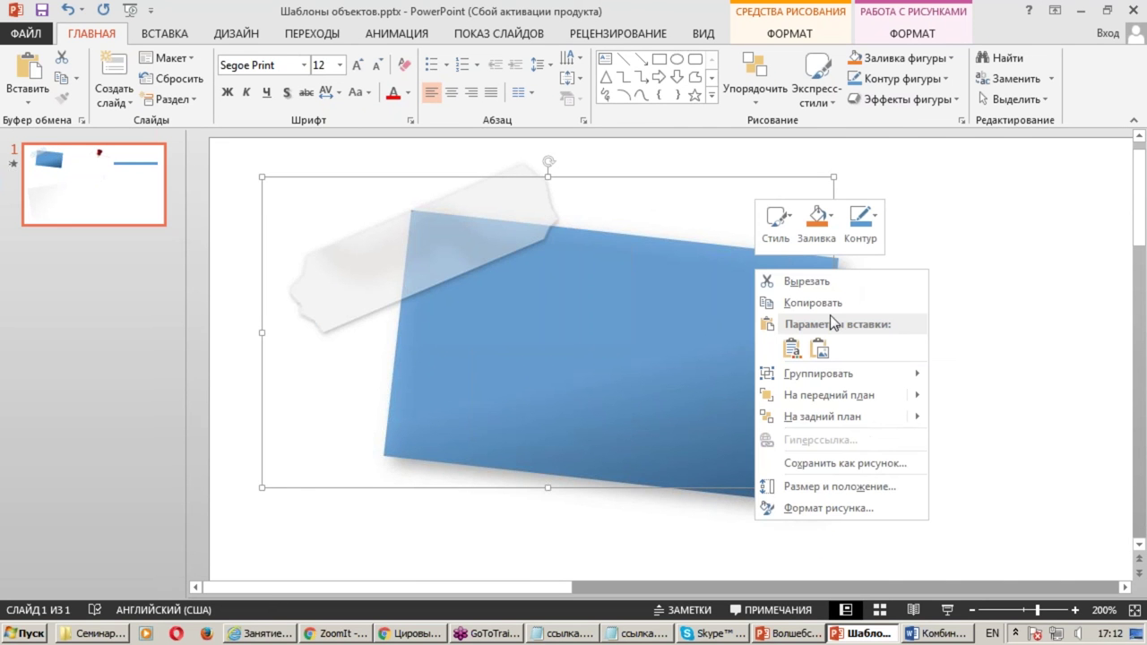
click(868, 463)
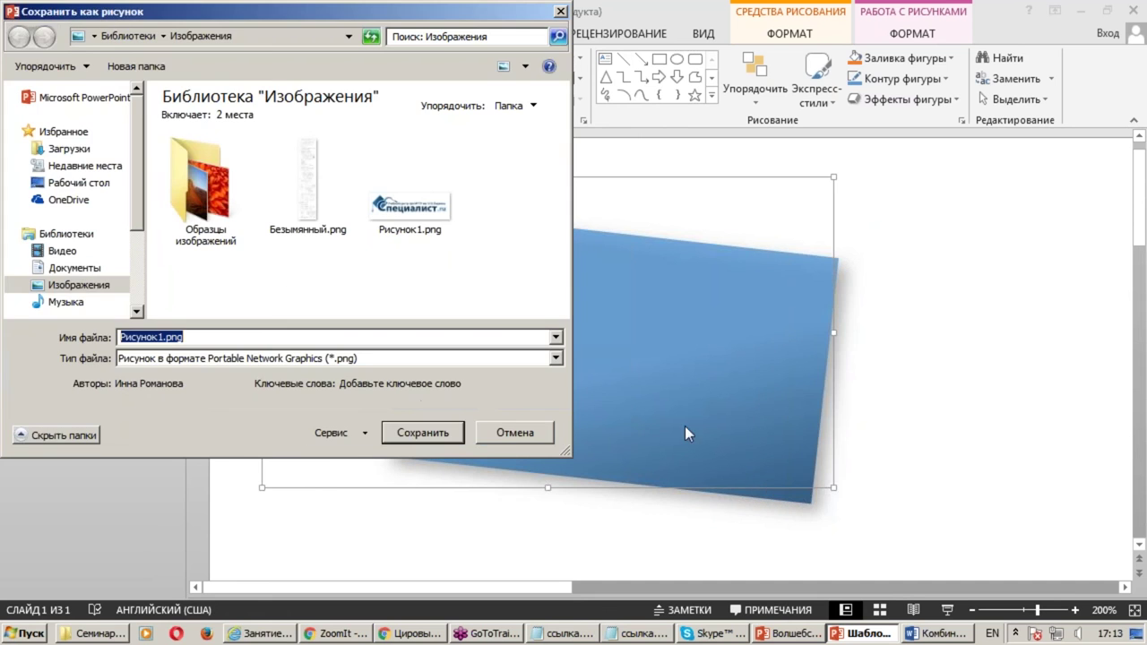
key(ctrl+1)
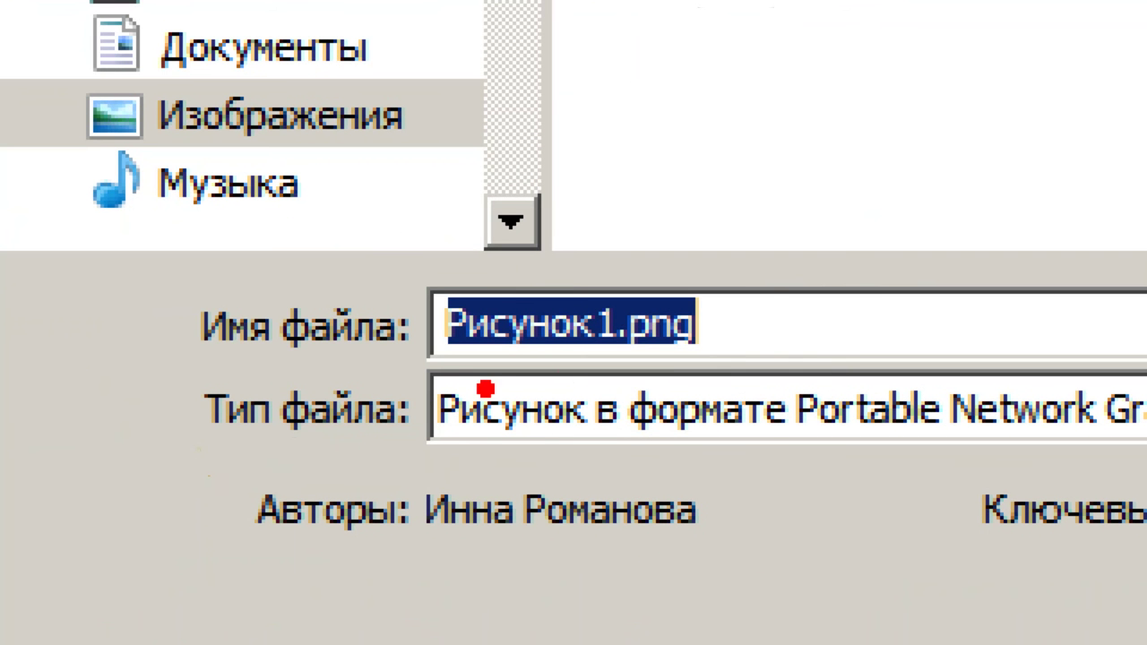
drag(199, 330, 120, 319)
drag(440, 257, 834, 228)
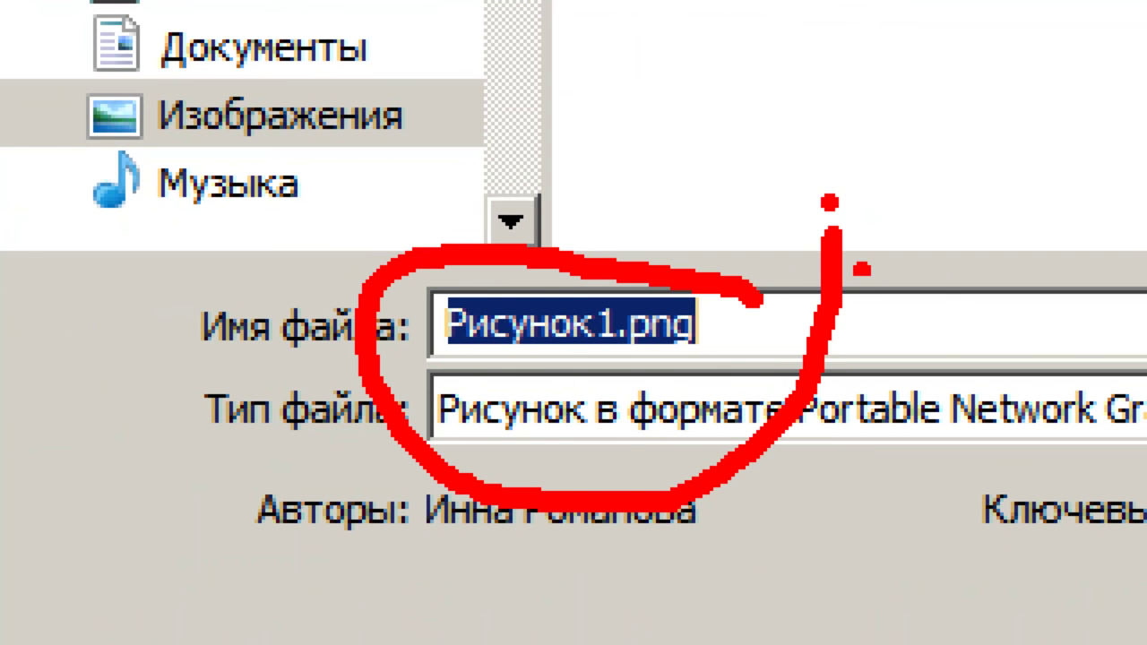
key(Escape)
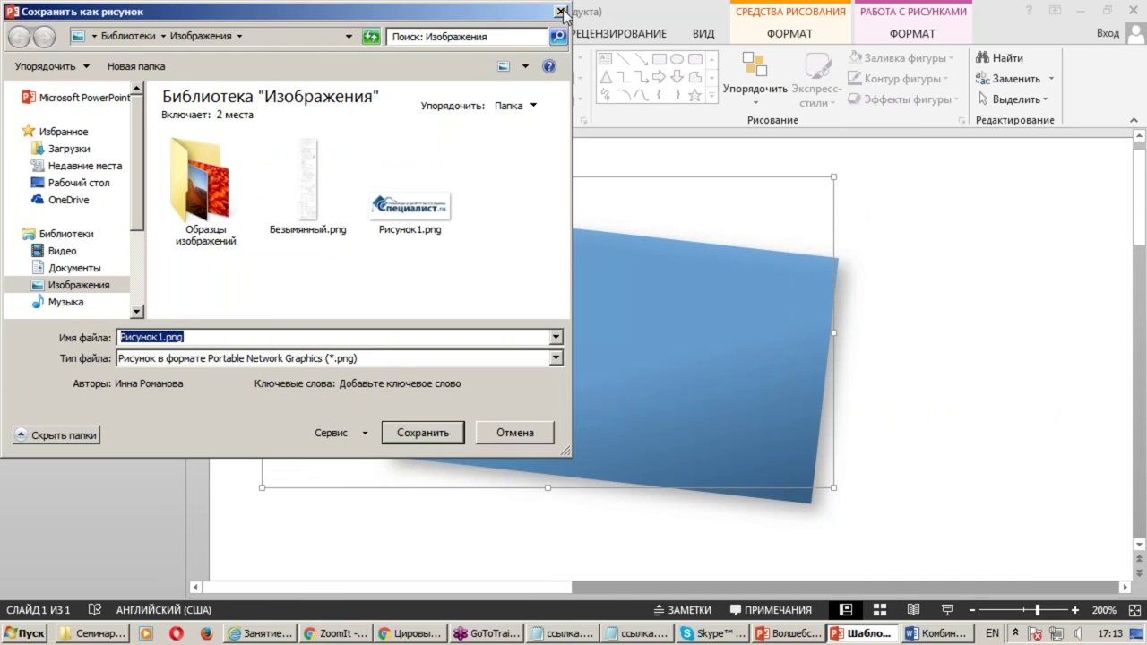
click(561, 12)
Close Шаблоны объектов.pptx without saving changes
click(1131, 9)
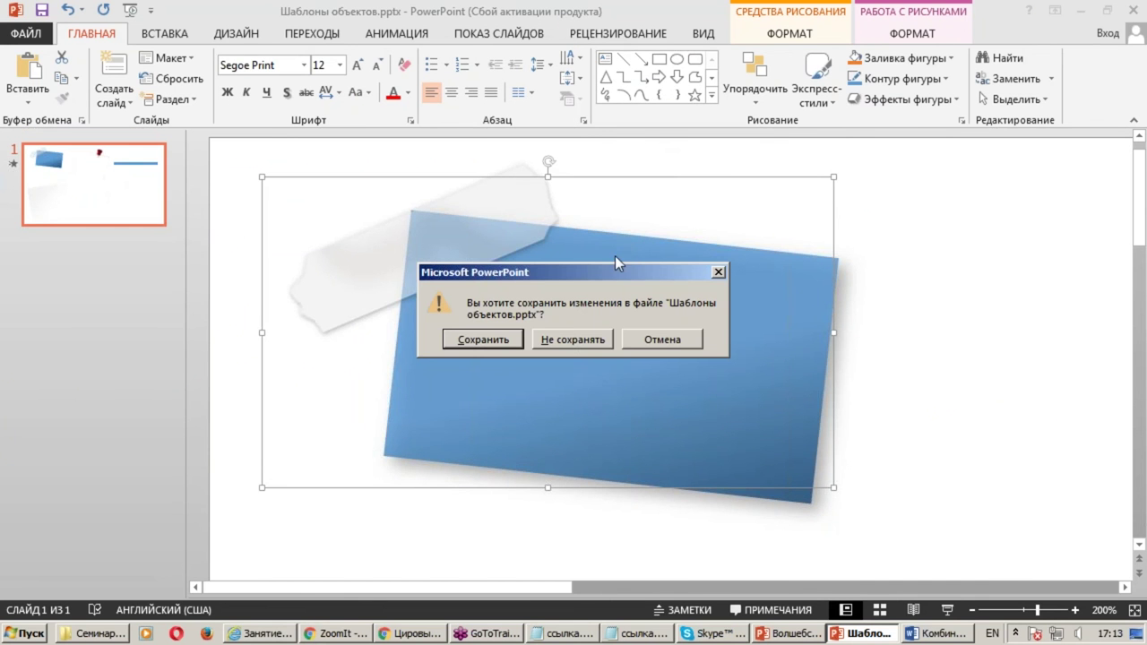
click(573, 341)
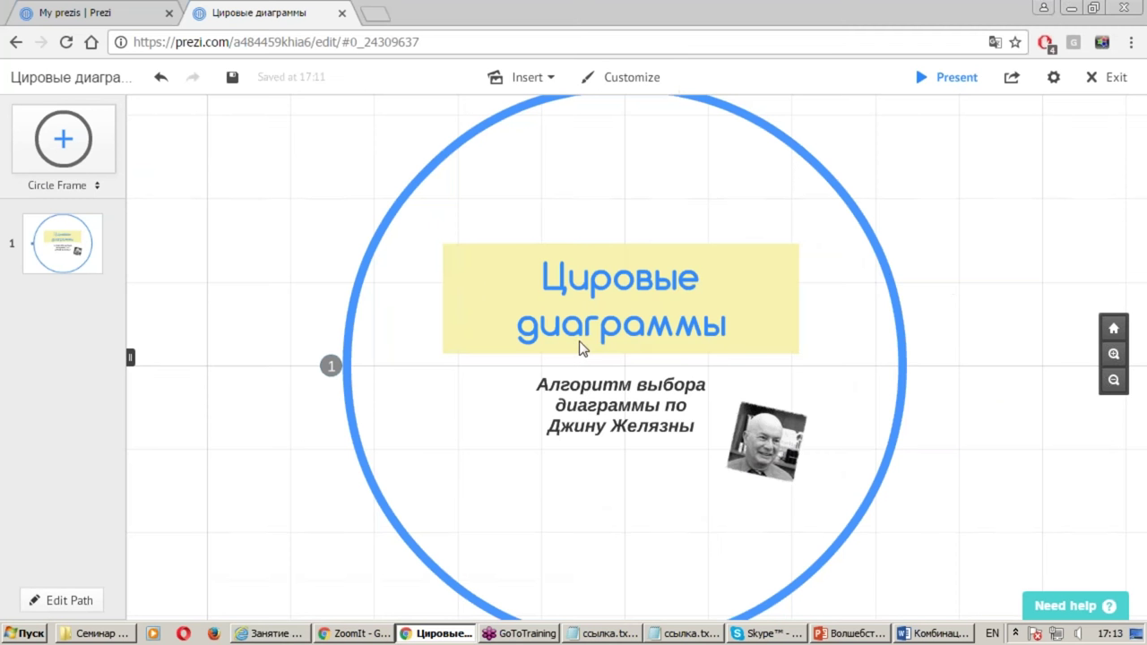
click(550, 81)
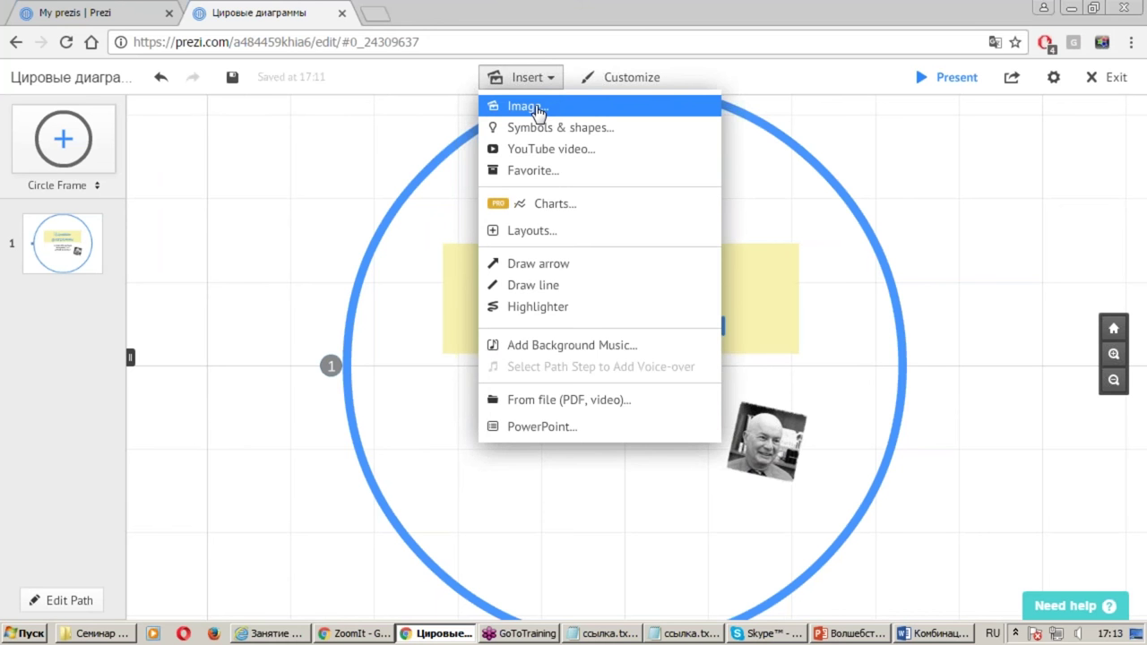
Insert the image записка.png into the prezi
click(537, 108)
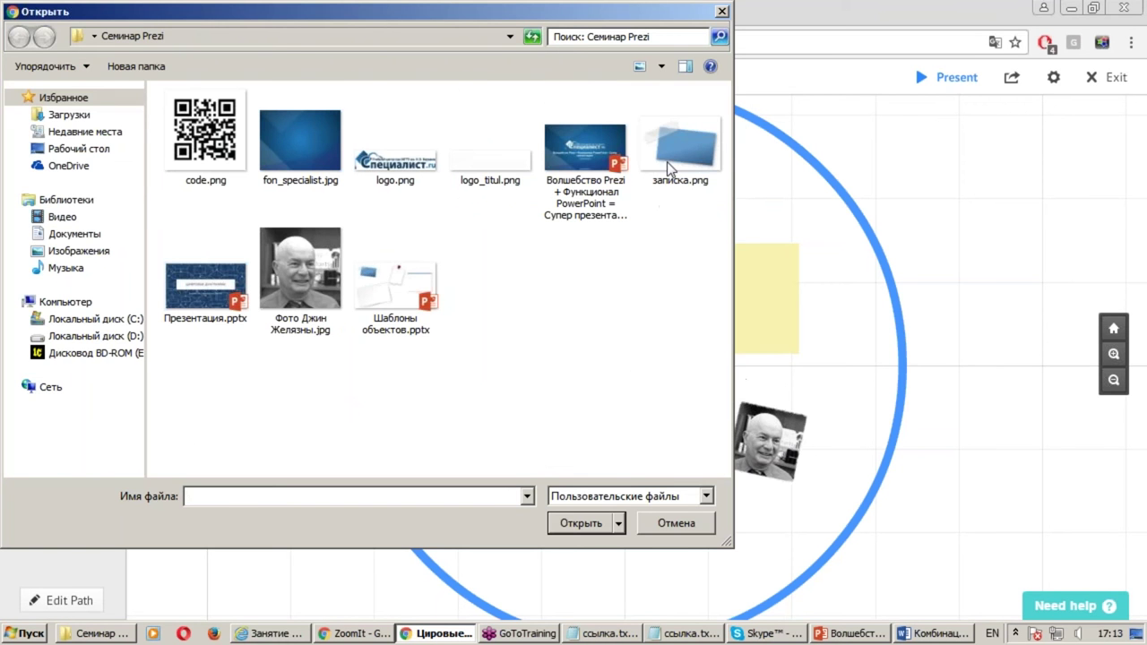
click(678, 155)
double_click(678, 152)
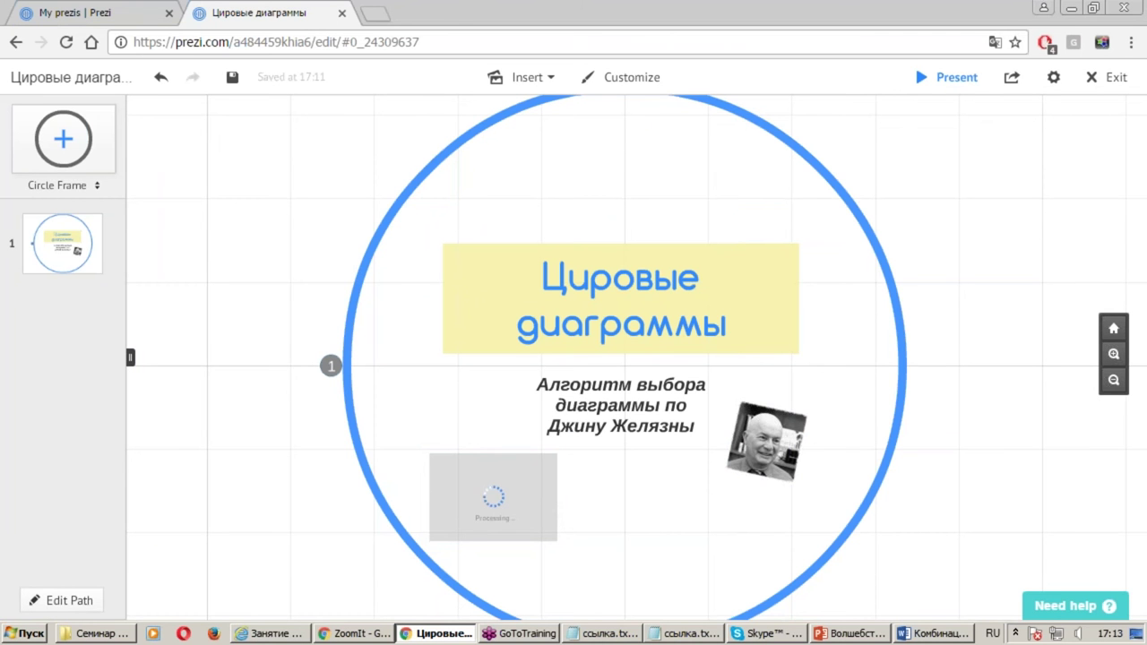
Move the blue note to the circle's lower right, with the photo above it
drag(536, 493, 853, 484)
click(834, 345)
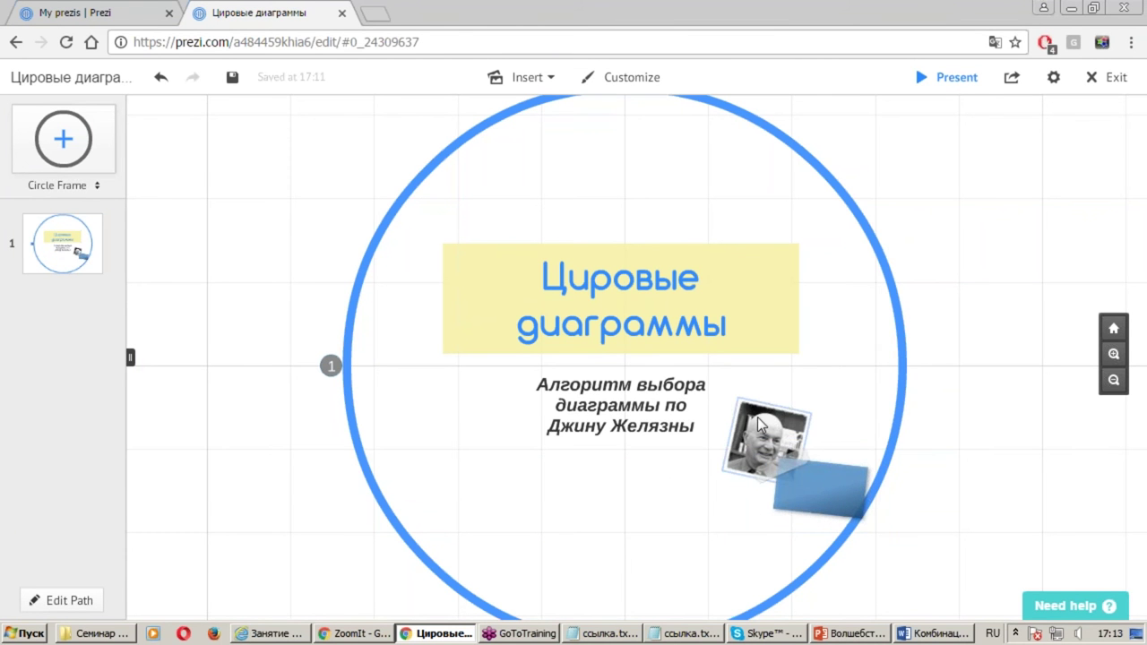
drag(760, 448, 760, 414)
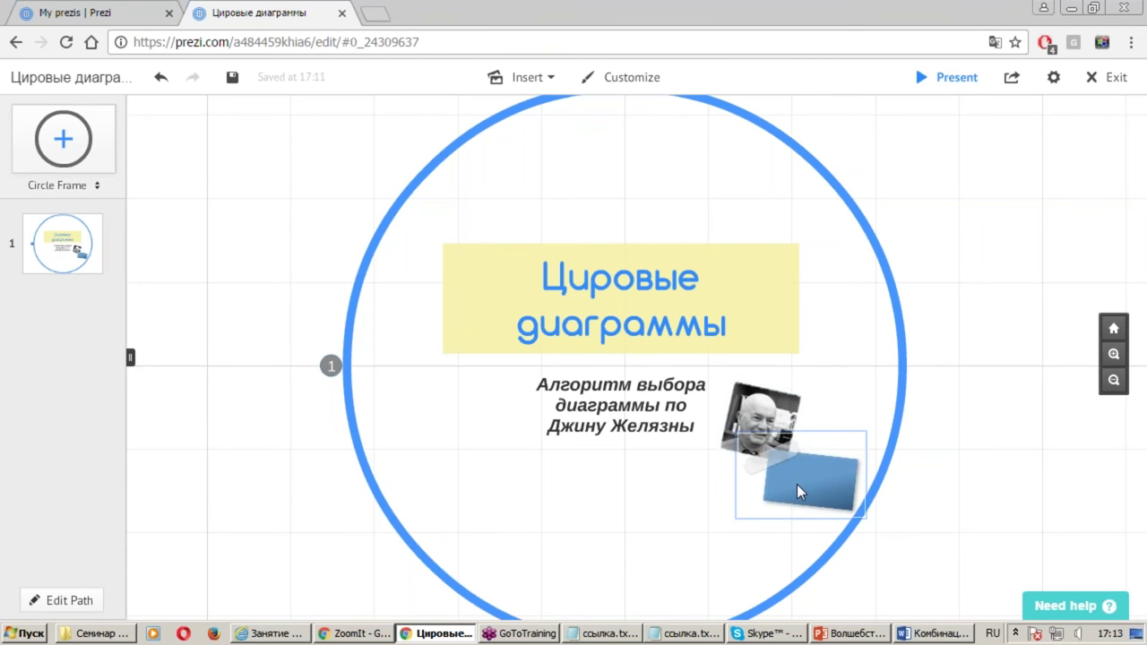
scroll(797, 484, up, 2)
scroll(806, 473, up, 1)
scroll(806, 474, up, 2)
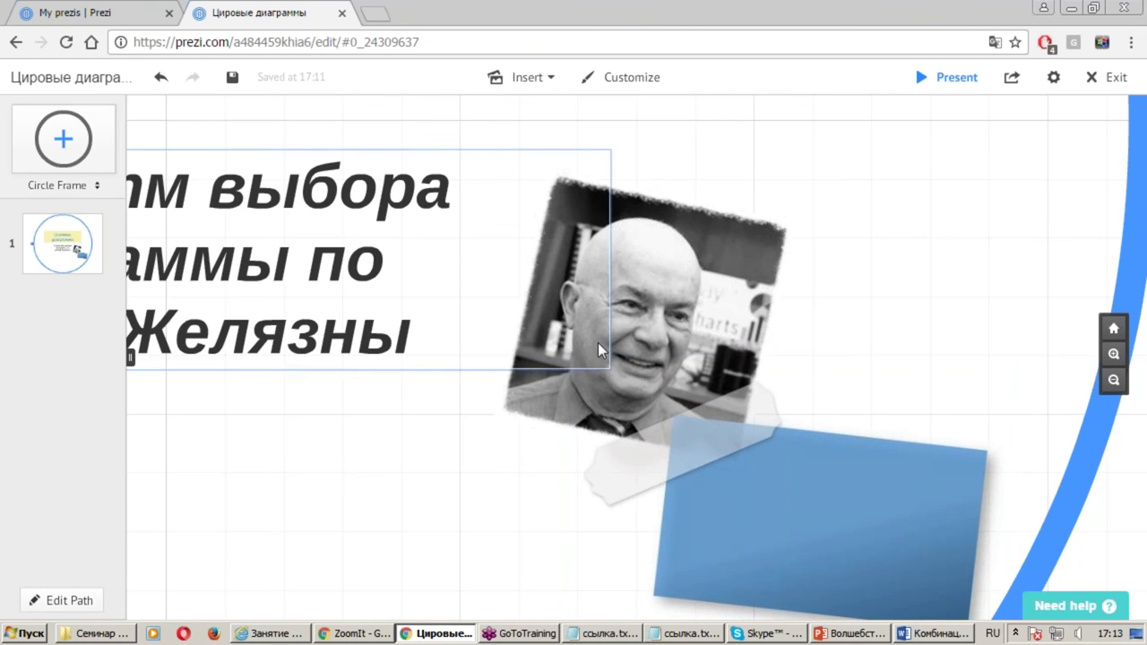
Add a text box on the blue note with the author's name followed by an ellipsis
click(818, 498)
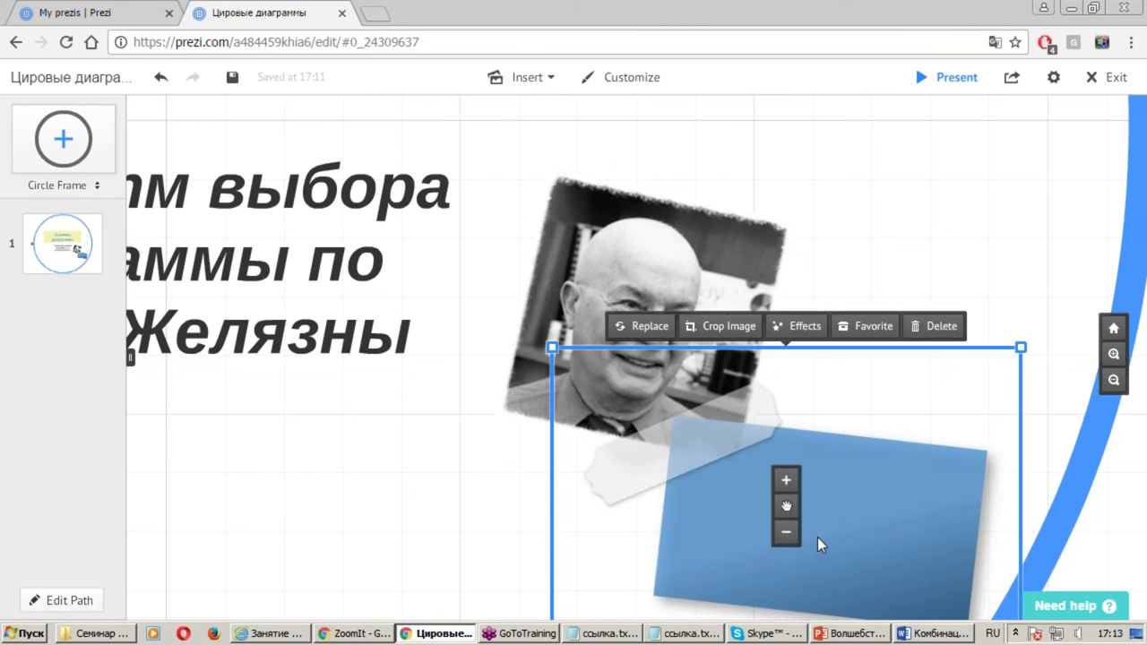
double_click(836, 525)
click(756, 542)
click(727, 511)
double_click(728, 507)
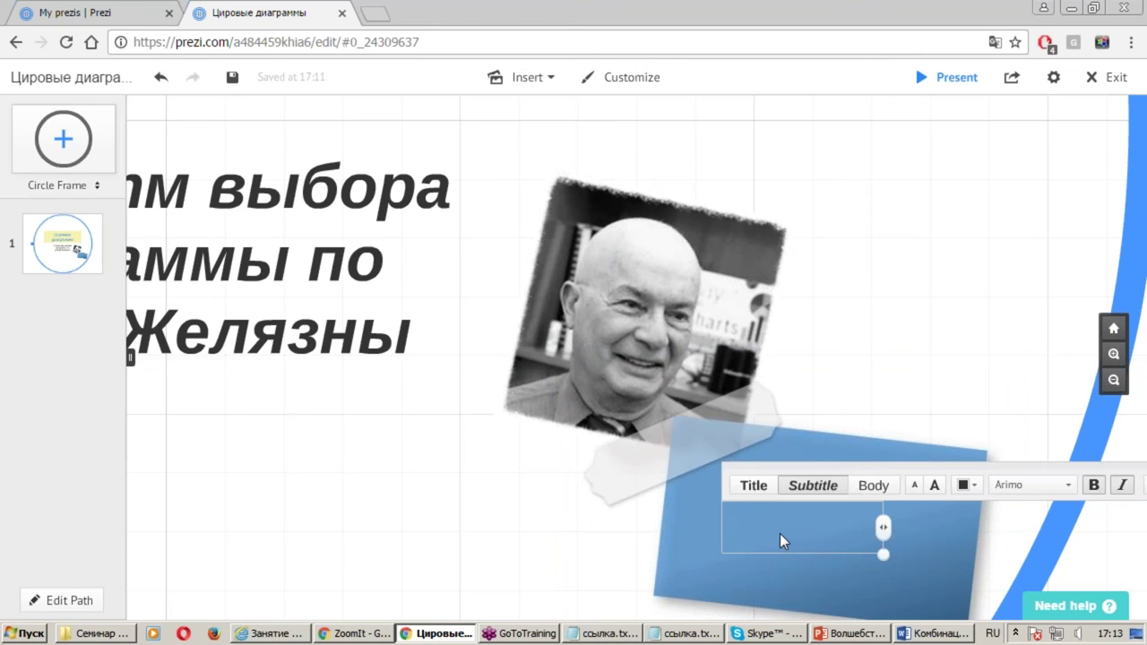
text(Джи)
text(н Желязны.)
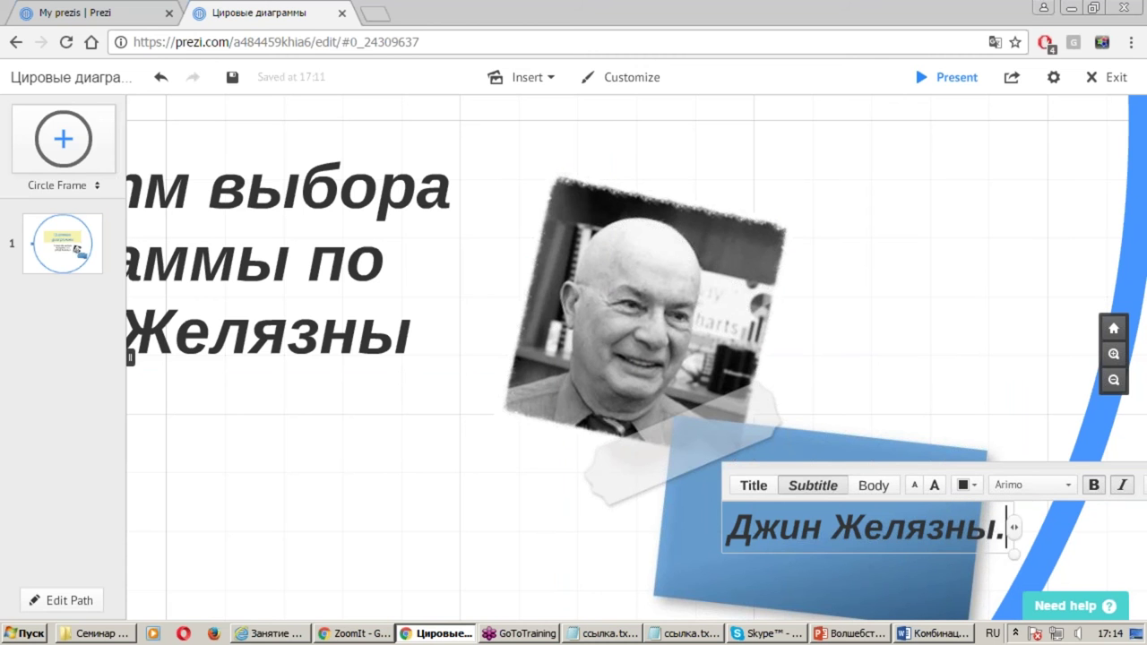
text(..)
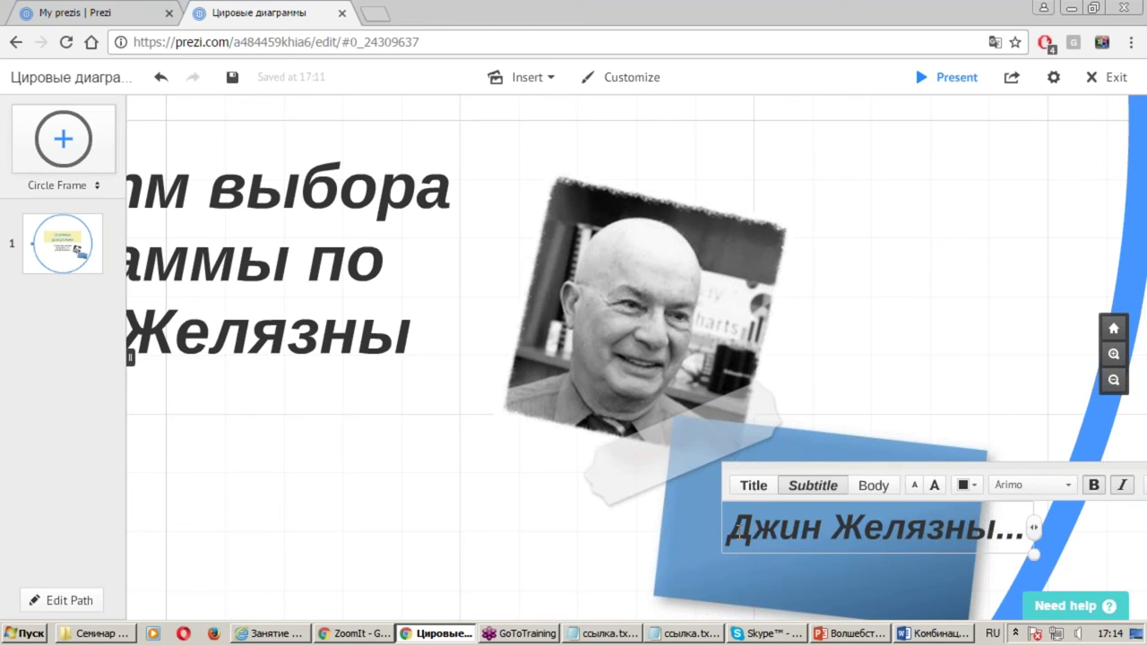
click(727, 527)
Search Google for the author's name in a new browser tab
click(376, 15)
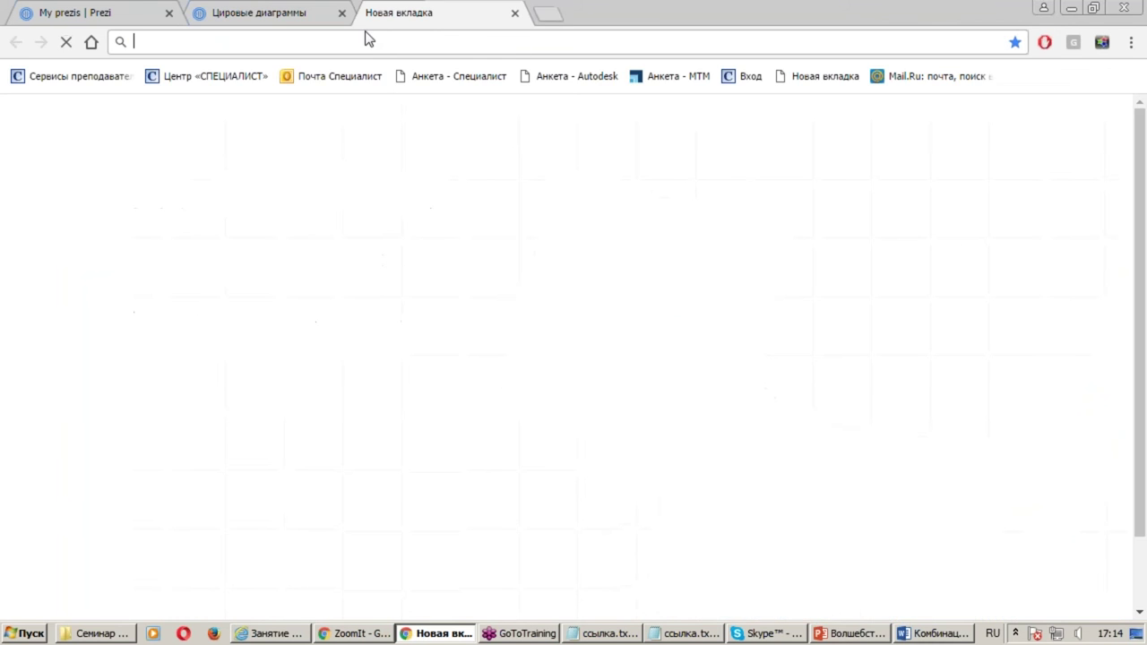
text(джин желязны)
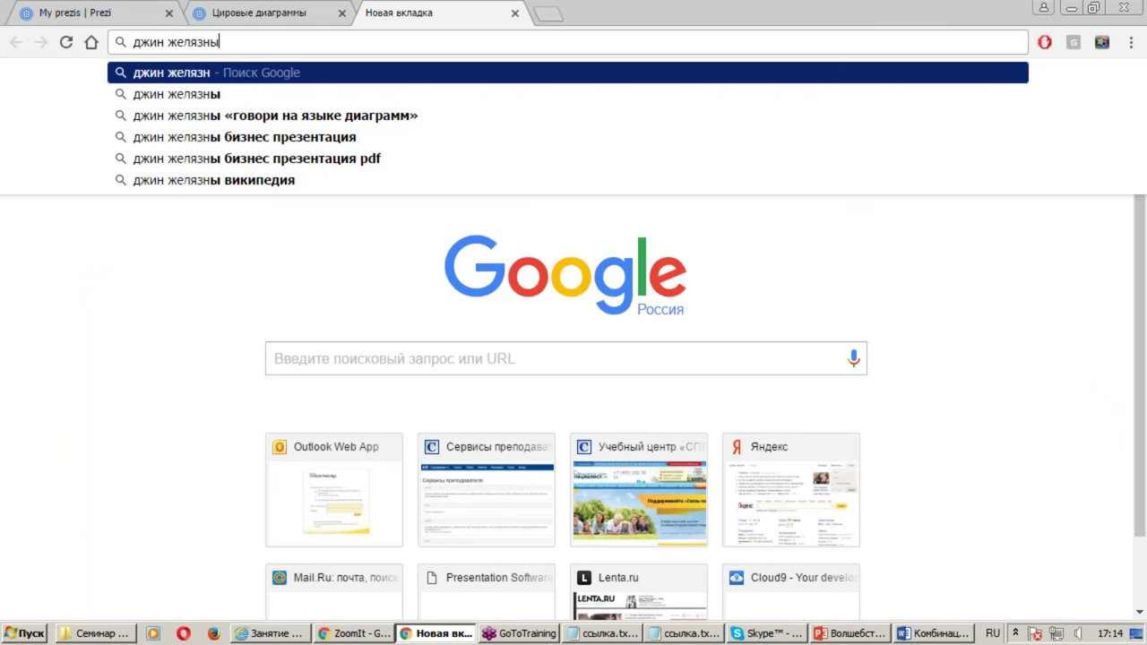
key(Return)
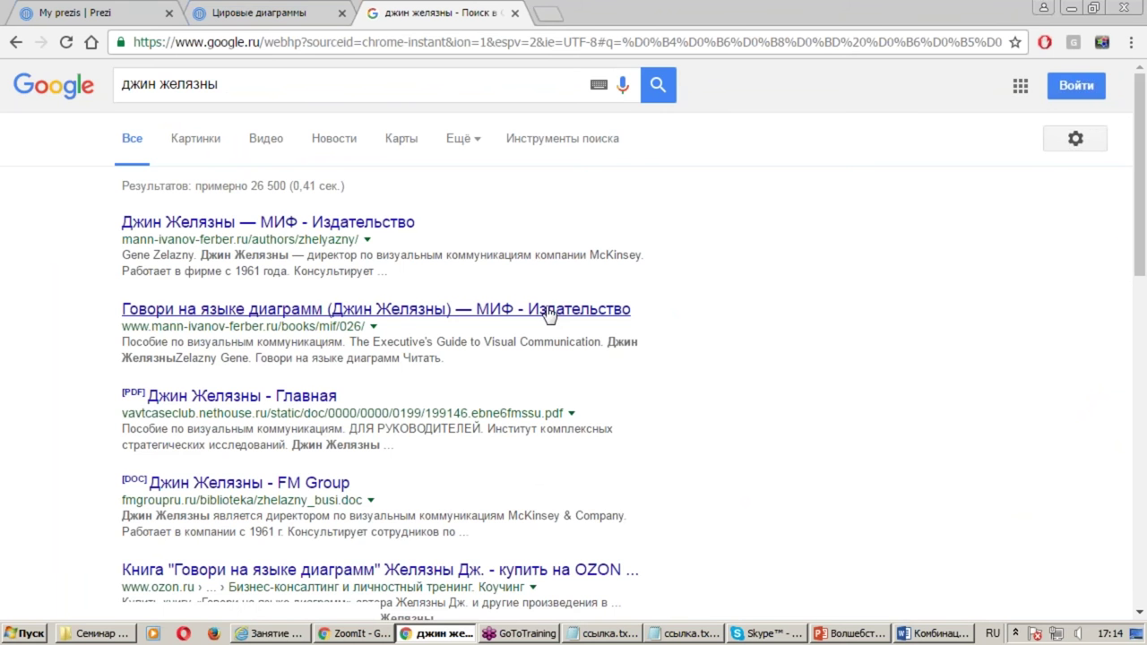
scroll(312, 408, down, 1)
scroll(312, 408, down, 1)
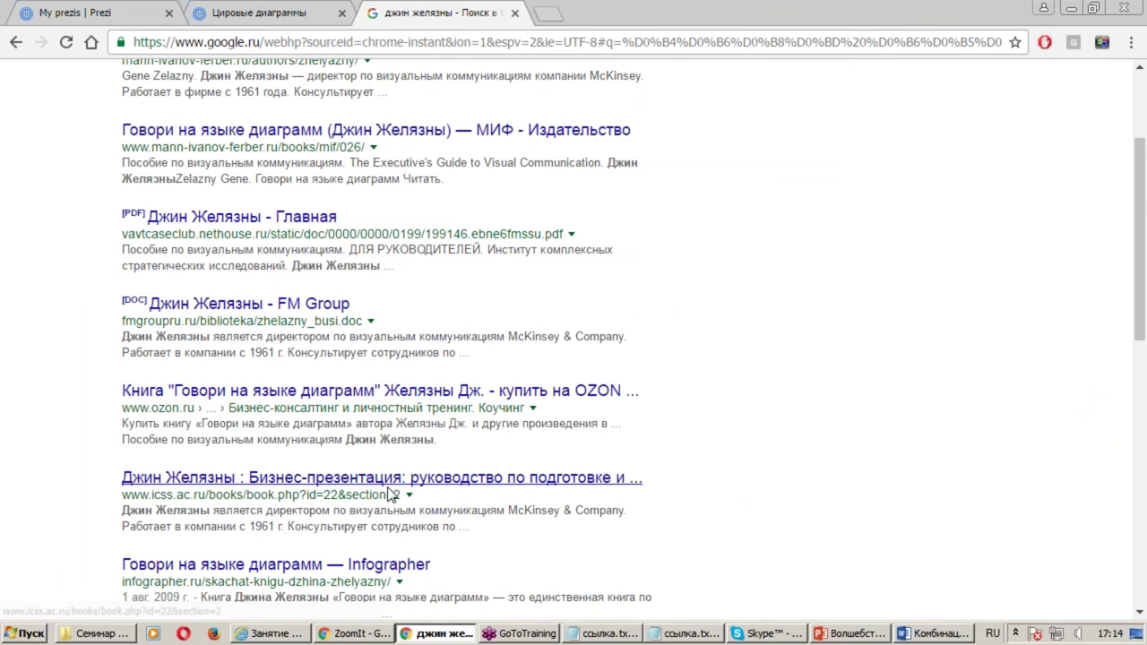
scroll(403, 430, down, 1)
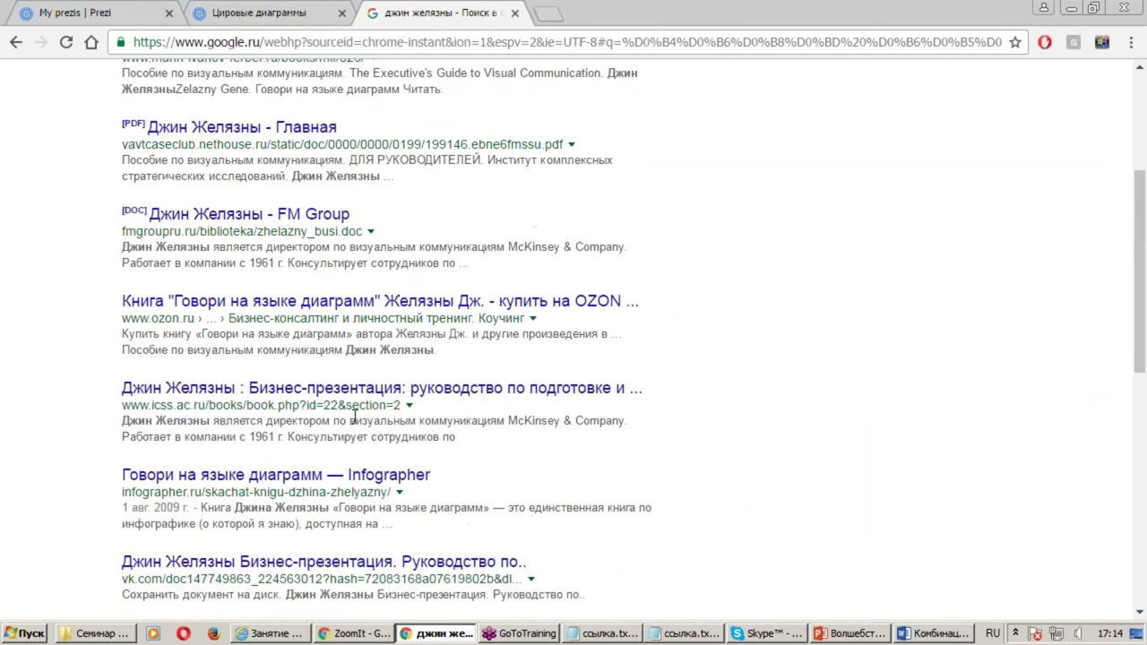
scroll(349, 395, up, 3)
scroll(218, 237, down, 4)
scroll(218, 238, down, 1)
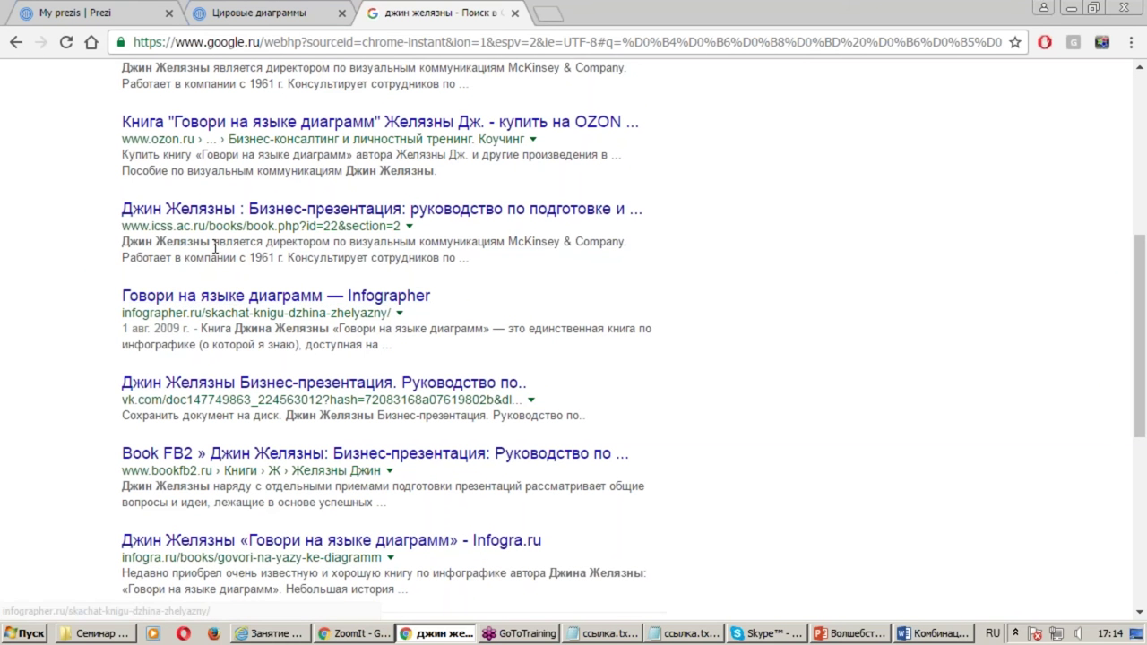
Copy the opening biography paragraphs from the icss.ac.ru page, then return to the Prezi tab
click(192, 209)
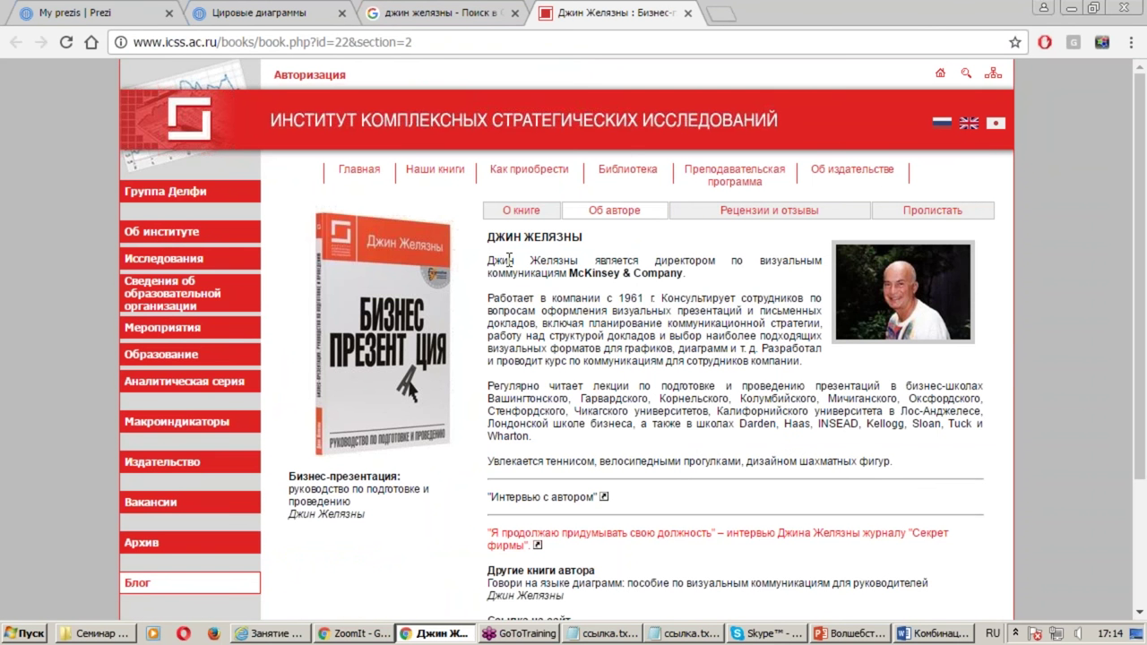
mouse_move(491, 261)
mouse_down()
mouse_move(767, 337)
mouse_move(761, 349)
mouse_up()
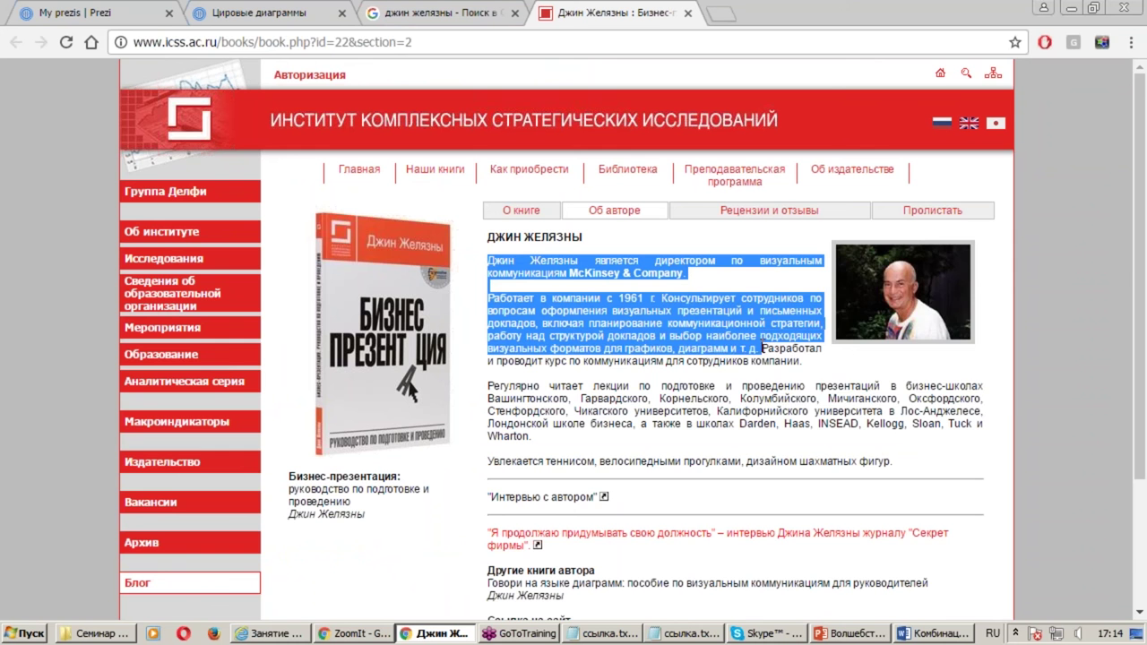
right_click(684, 292)
click(713, 299)
click(112, 11)
click(291, 12)
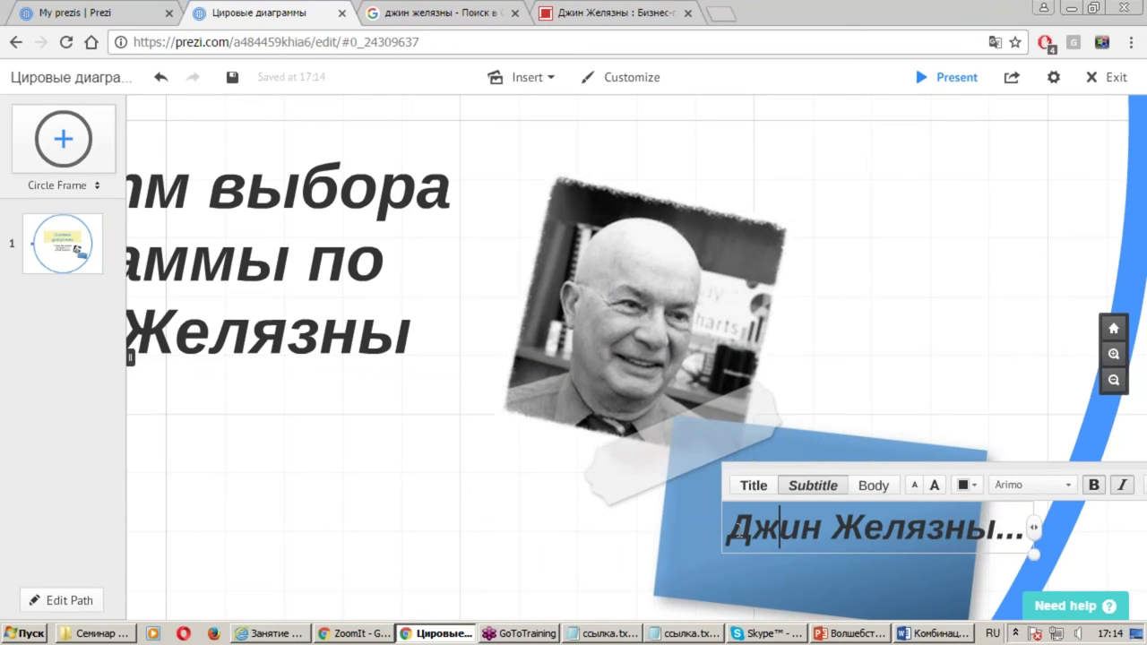
Replace the caption with the copied biography and move the text box left
drag(728, 527, 1041, 545)
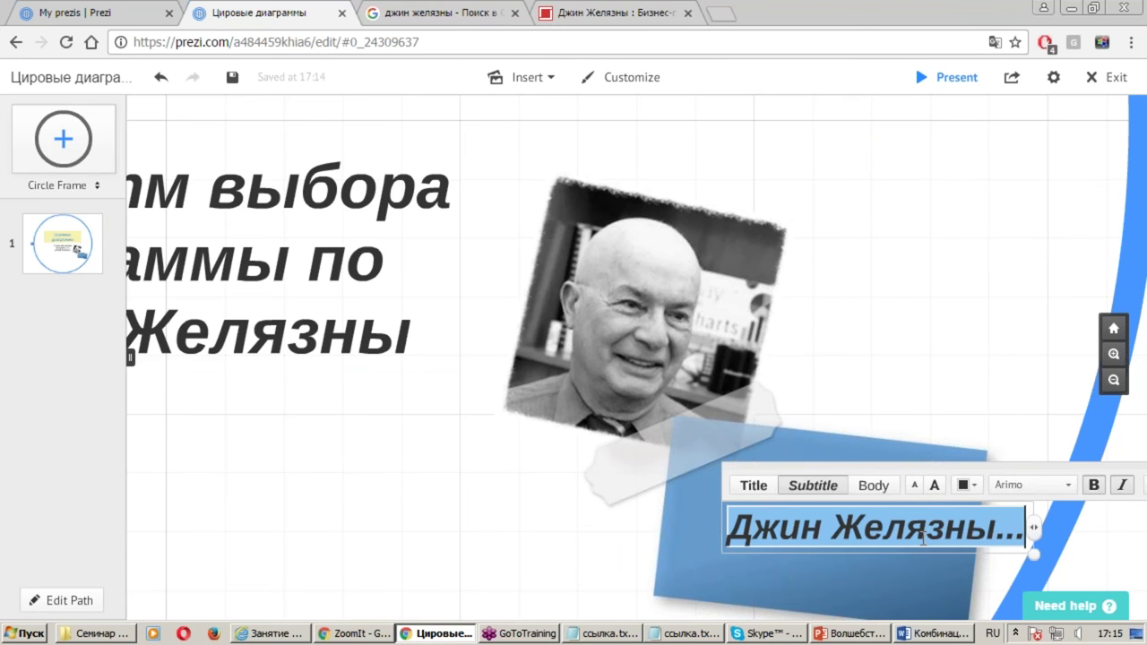
key(ctrl+v)
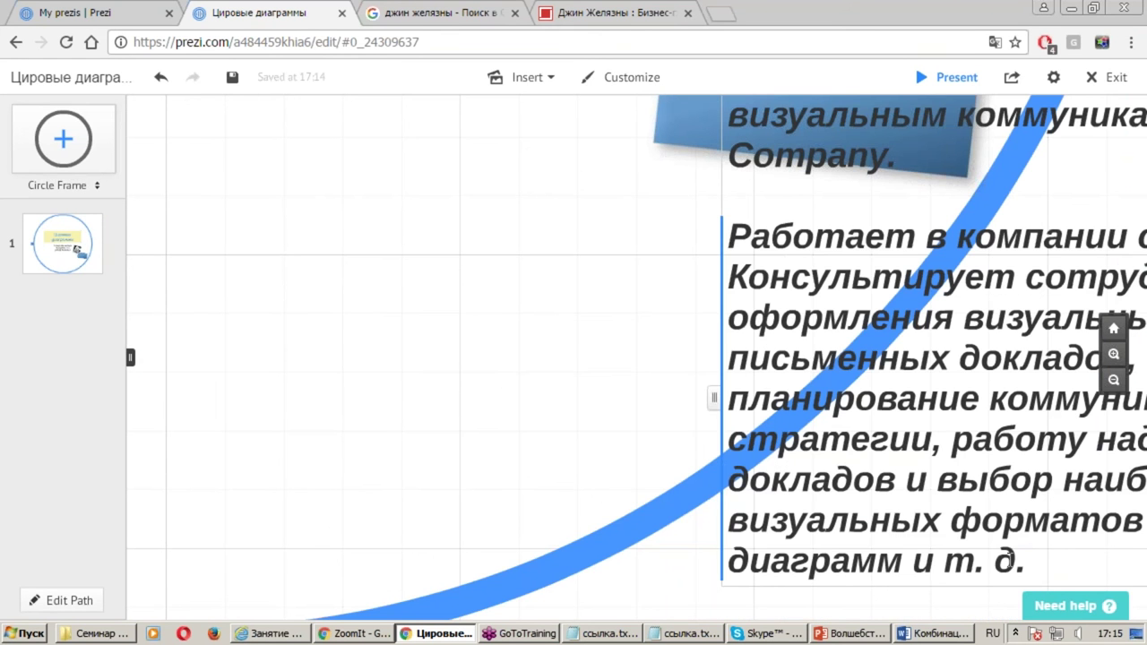
drag(1042, 564, 731, 116)
scroll(908, 367, up, 2)
scroll(940, 293, down, 3)
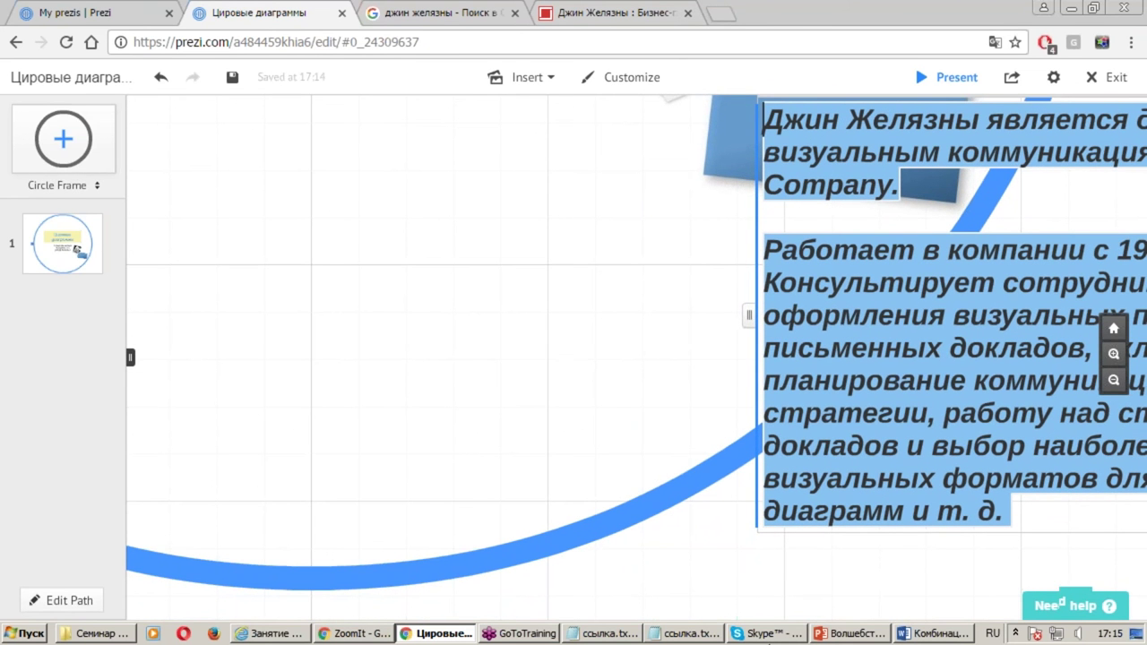
scroll(692, 471, down, 2)
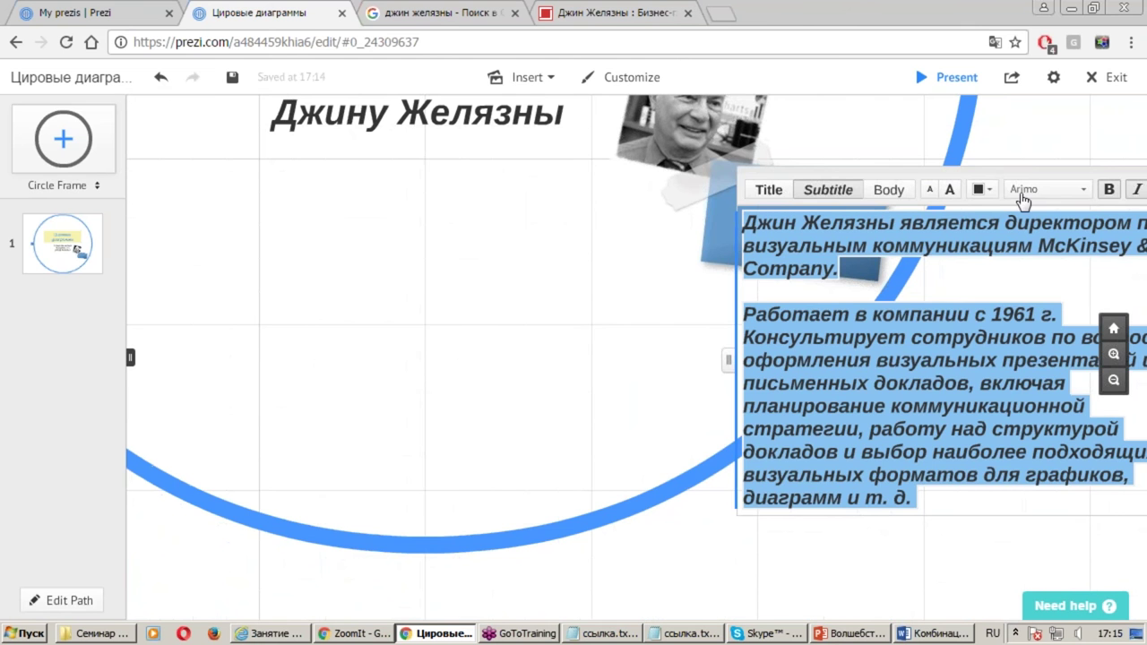
drag(1013, 174, 621, 197)
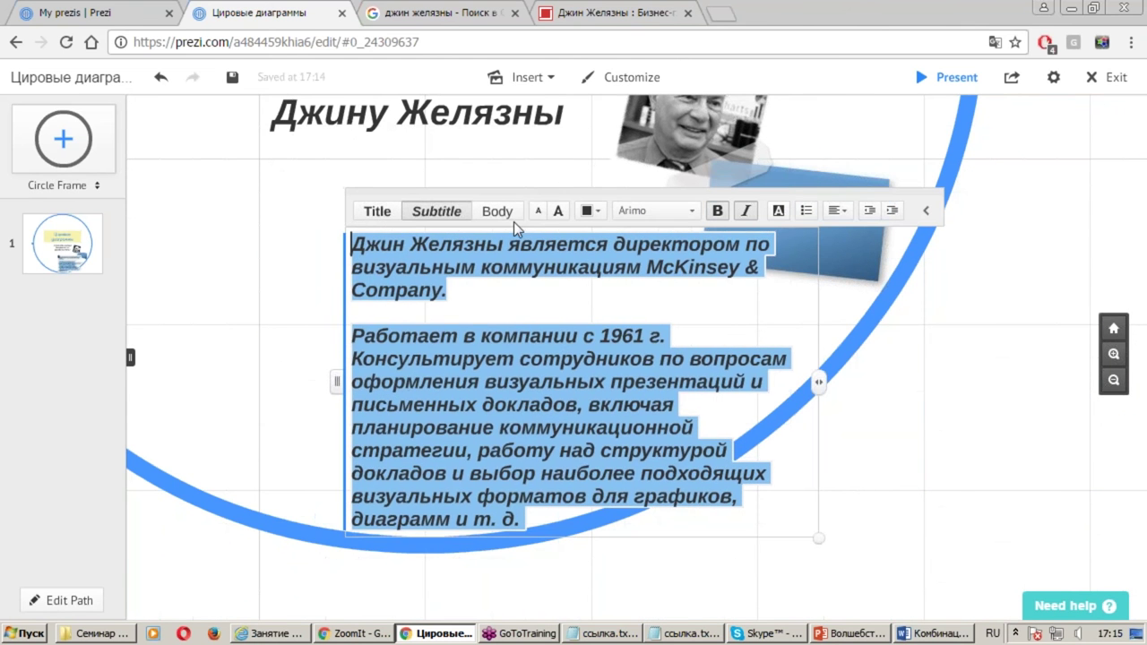
Shrink the biography, restyle it as Body text, and remove the blank line between paragraphs
click(541, 212)
click(540, 213)
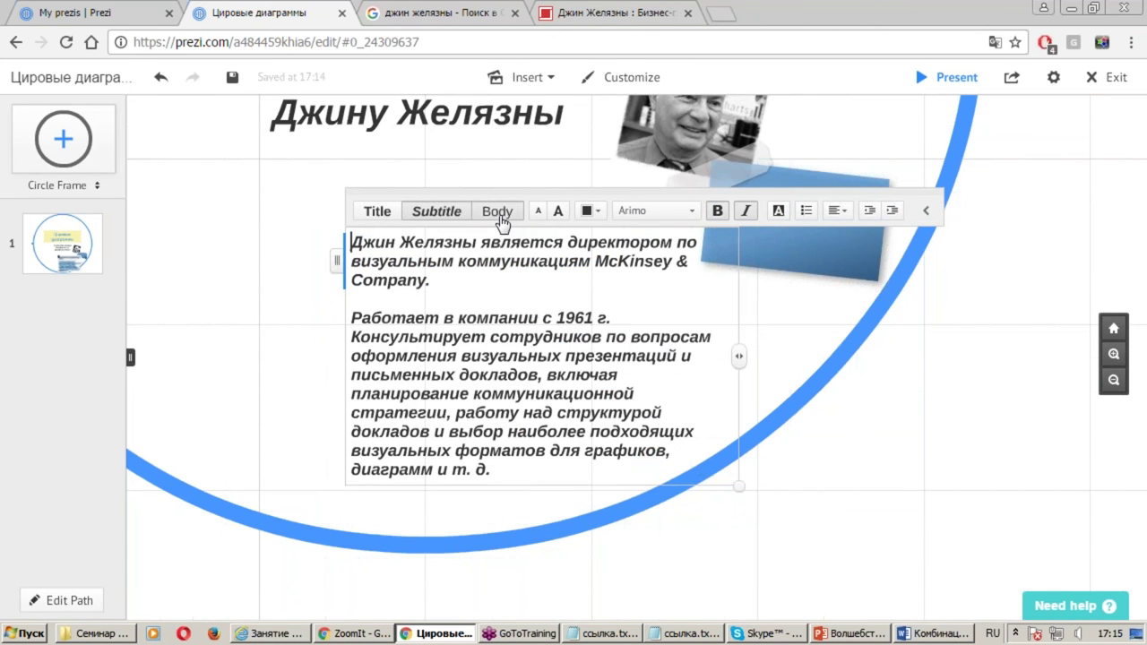
click(498, 213)
click(457, 297)
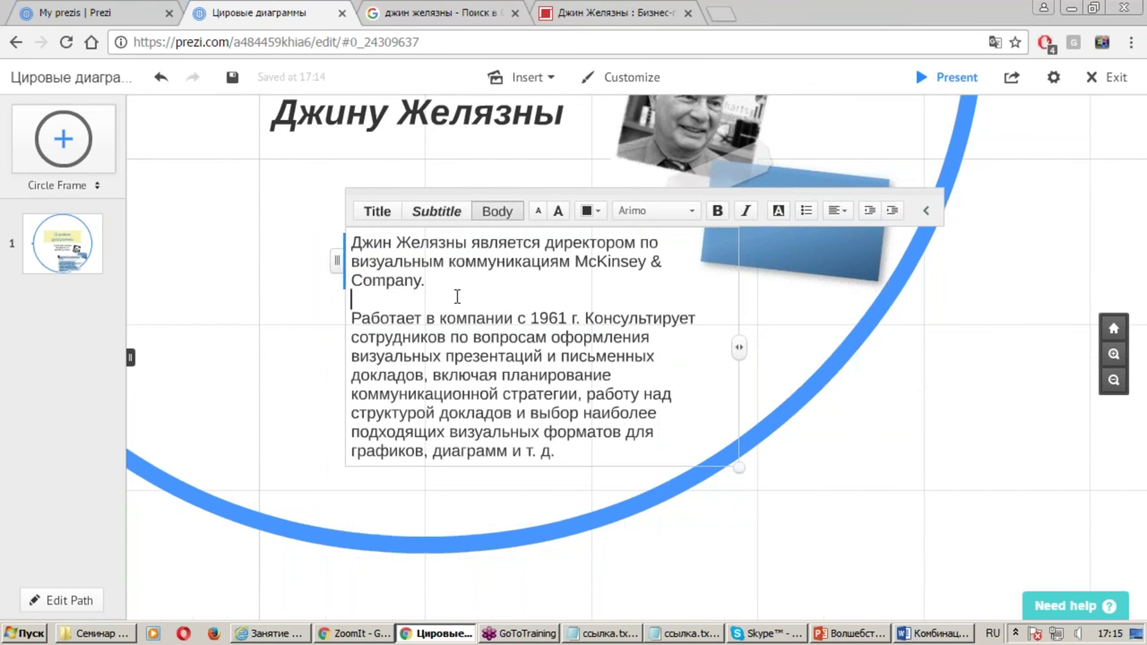
key(Delete)
Left-align the biography after trying justify and centre, then shrink it three sizes
drag(581, 432, 333, 231)
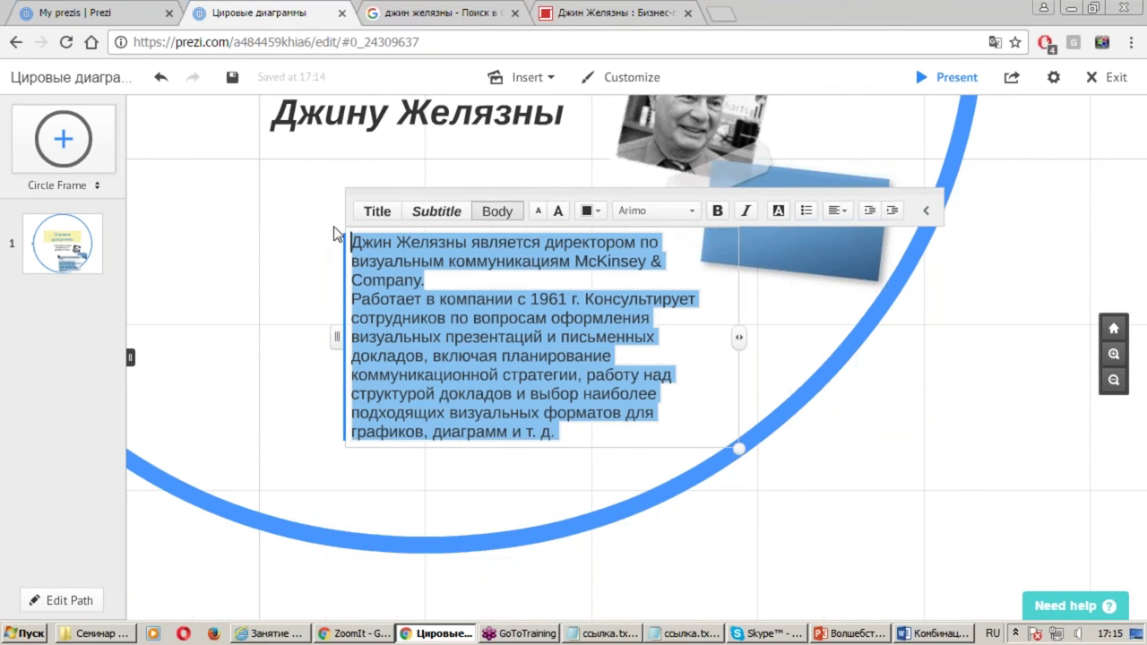
click(837, 212)
click(871, 185)
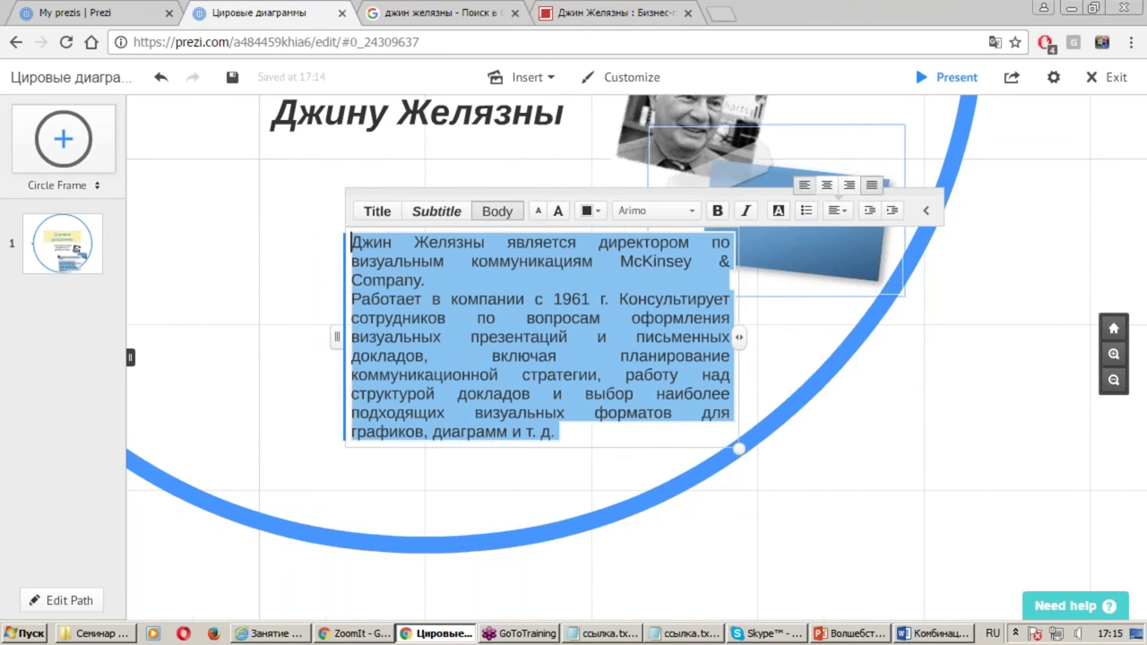
click(837, 212)
click(826, 186)
click(835, 212)
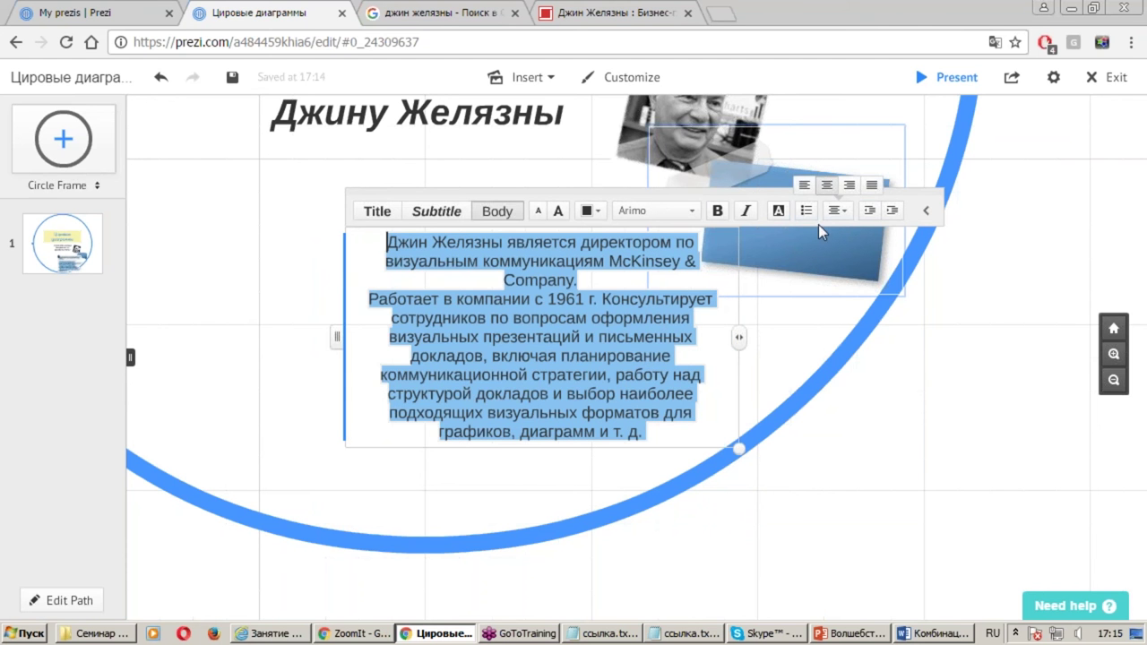
click(804, 185)
click(539, 212)
click(539, 212)
click(538, 214)
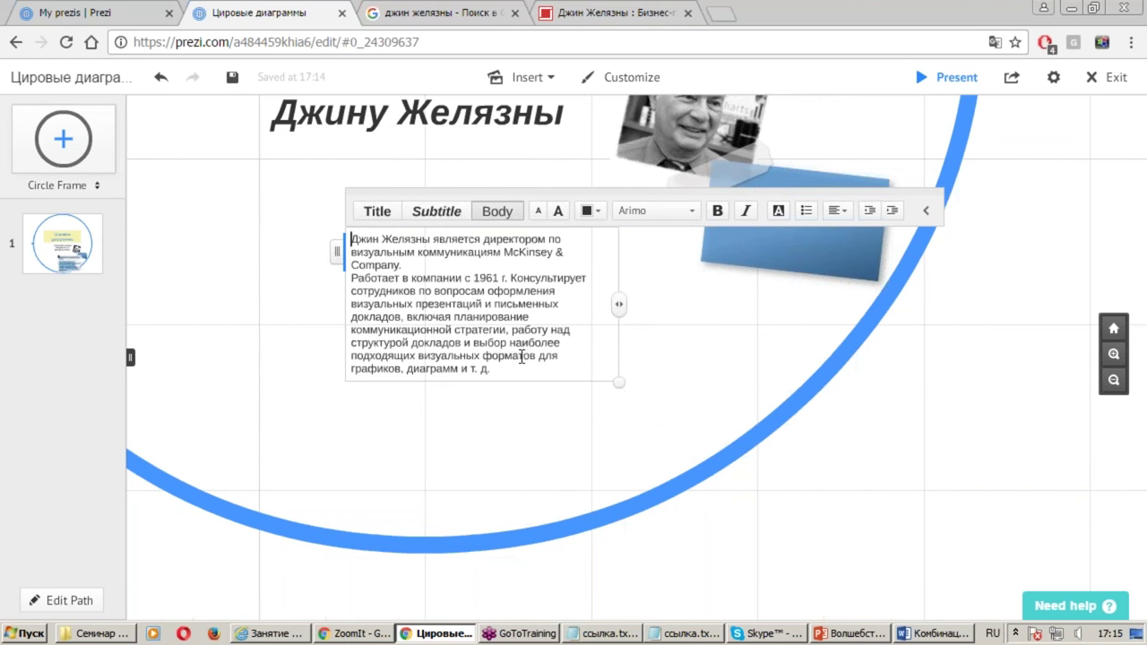
Reduce the biography font size twice more and finish editing the text
mouse_move(493, 368)
mouse_down()
mouse_move(379, 317)
mouse_move(587, 199)
mouse_up()
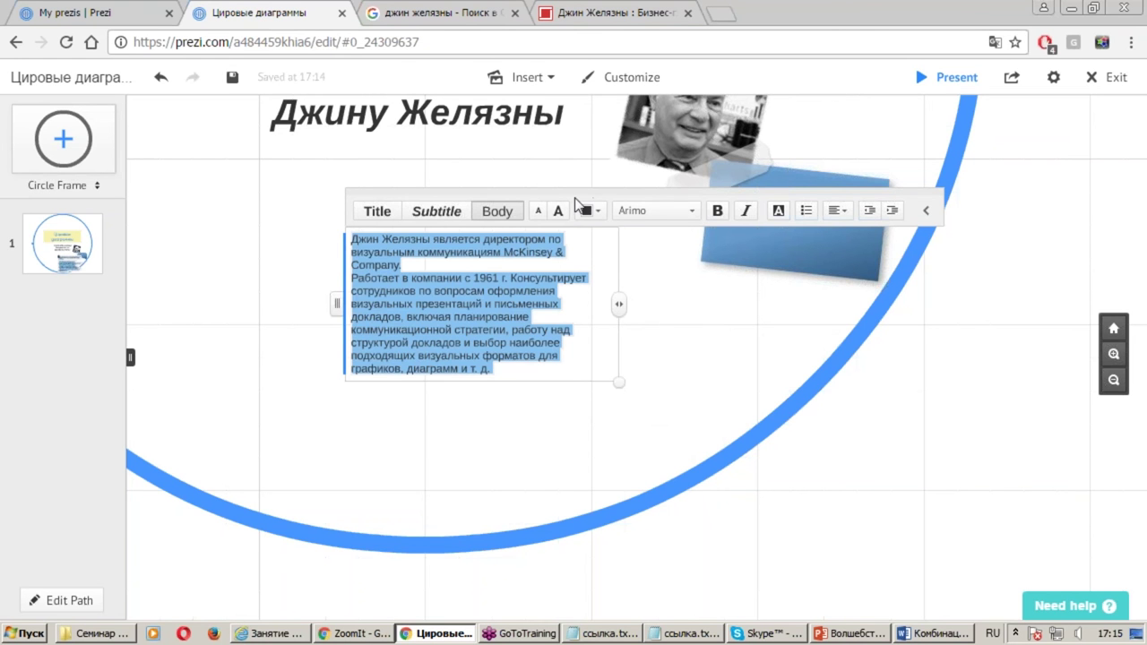
click(539, 212)
click(539, 212)
click(481, 357)
drag(481, 356, 347, 221)
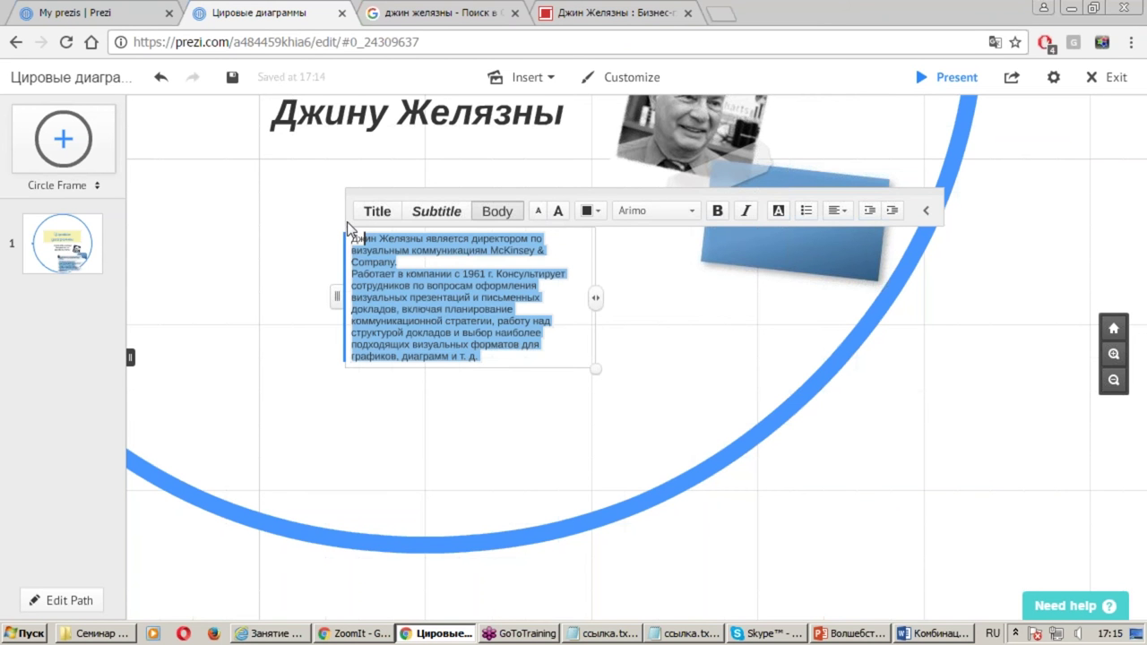
click(612, 311)
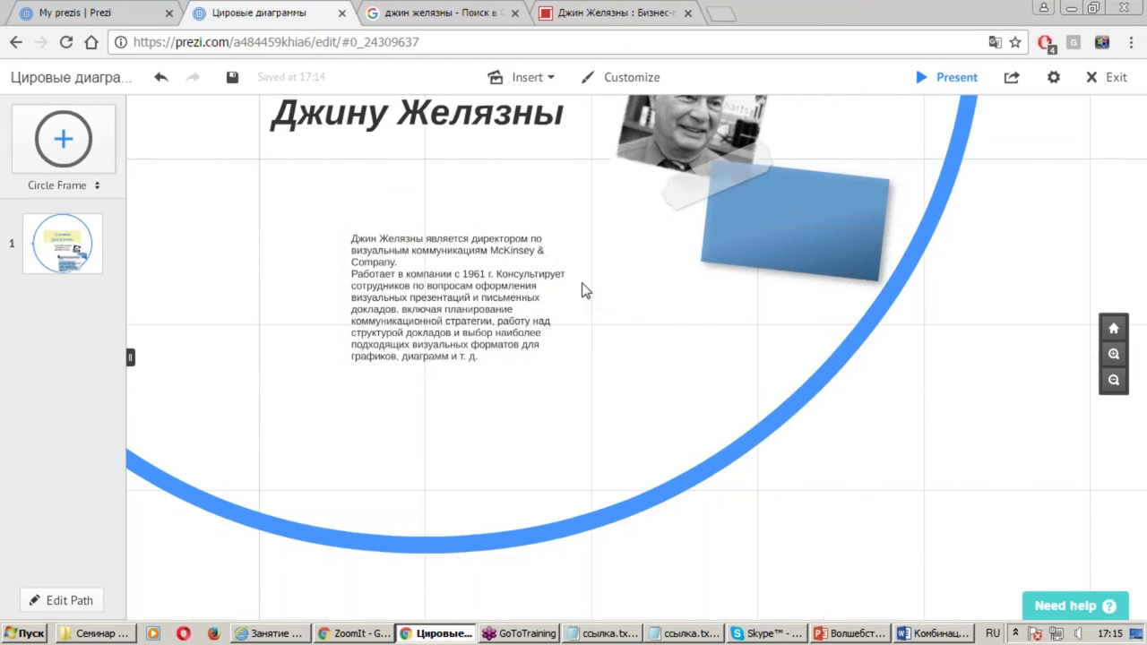
Scale the biography text box down and place it on the blue rectangle
click(530, 260)
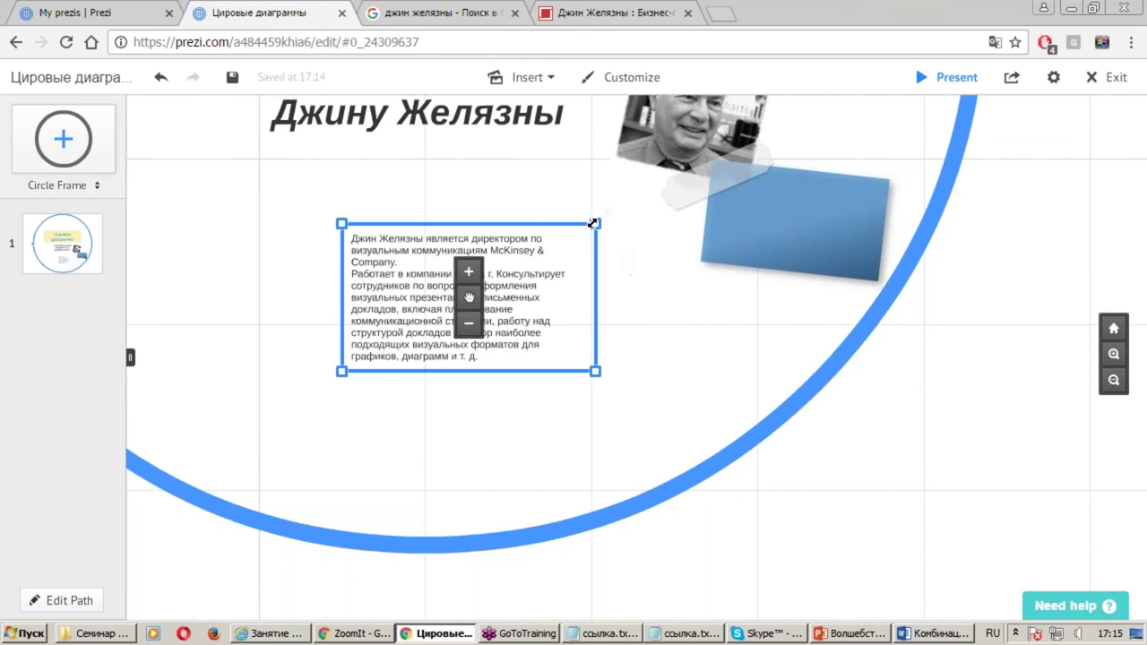
drag(595, 223, 555, 246)
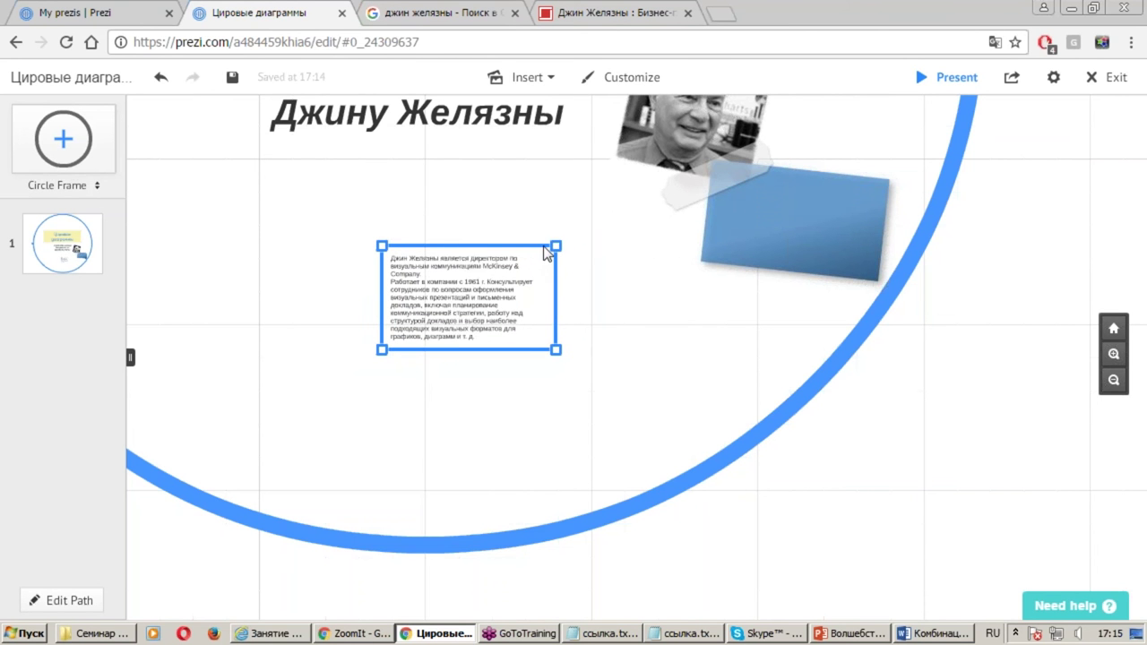
mouse_move(523, 298)
mouse_down()
mouse_move(832, 287)
mouse_move(849, 220)
mouse_up()
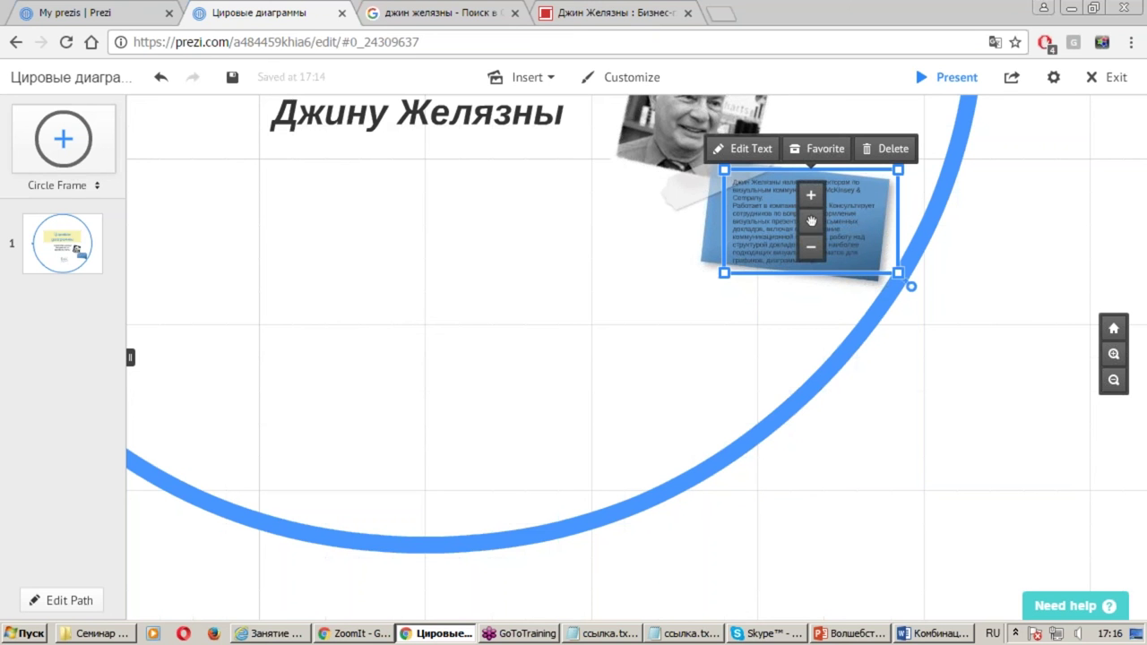
mouse_move(899, 273)
mouse_down()
mouse_move(881, 262)
mouse_move(887, 279)
mouse_up()
Make all the biography text white and shift the box slightly left
double_click(842, 218)
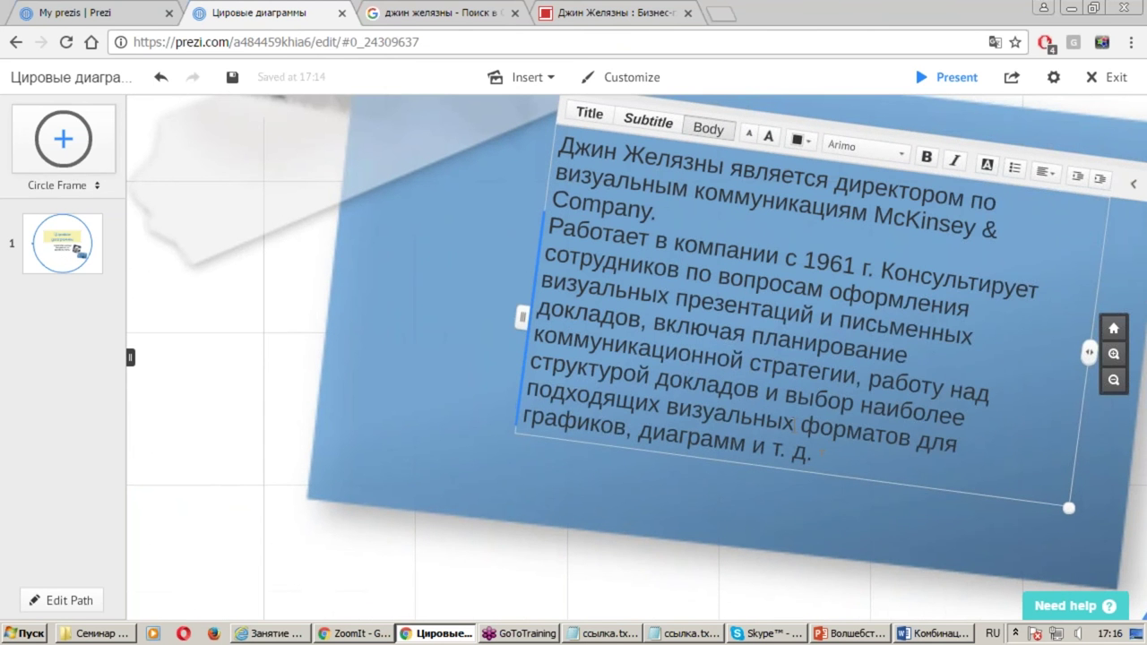
key(ctrl+a)
click(801, 140)
click(868, 134)
drag(529, 322, 457, 336)
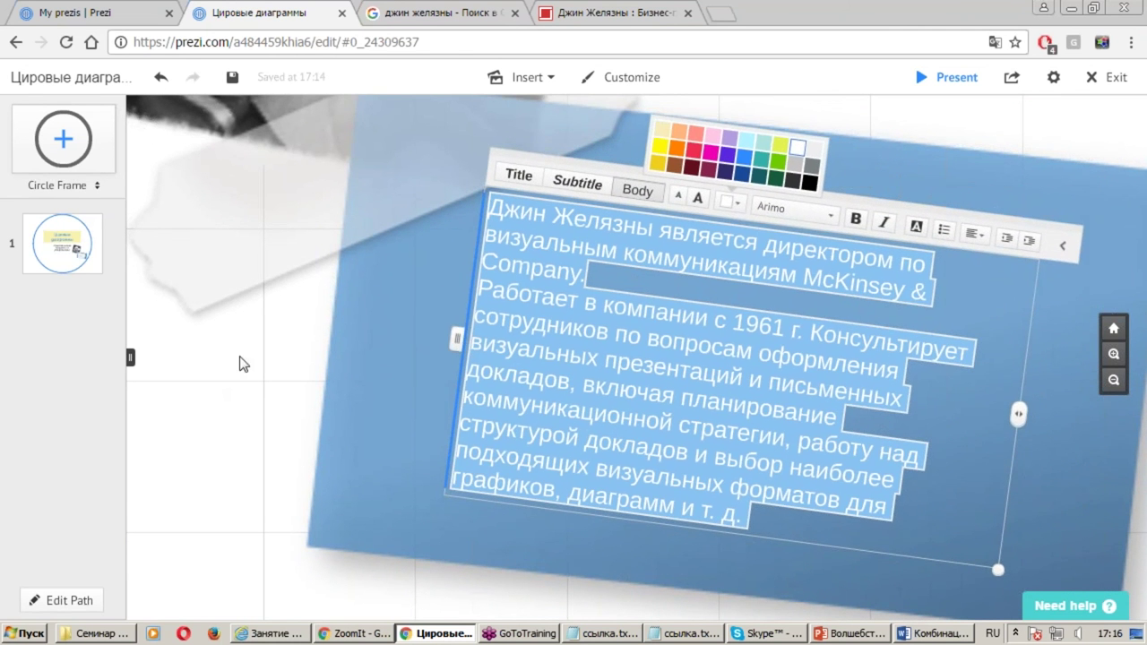
click(322, 365)
Nudge and rescale the biography text box so it fits on the blue card
click(702, 338)
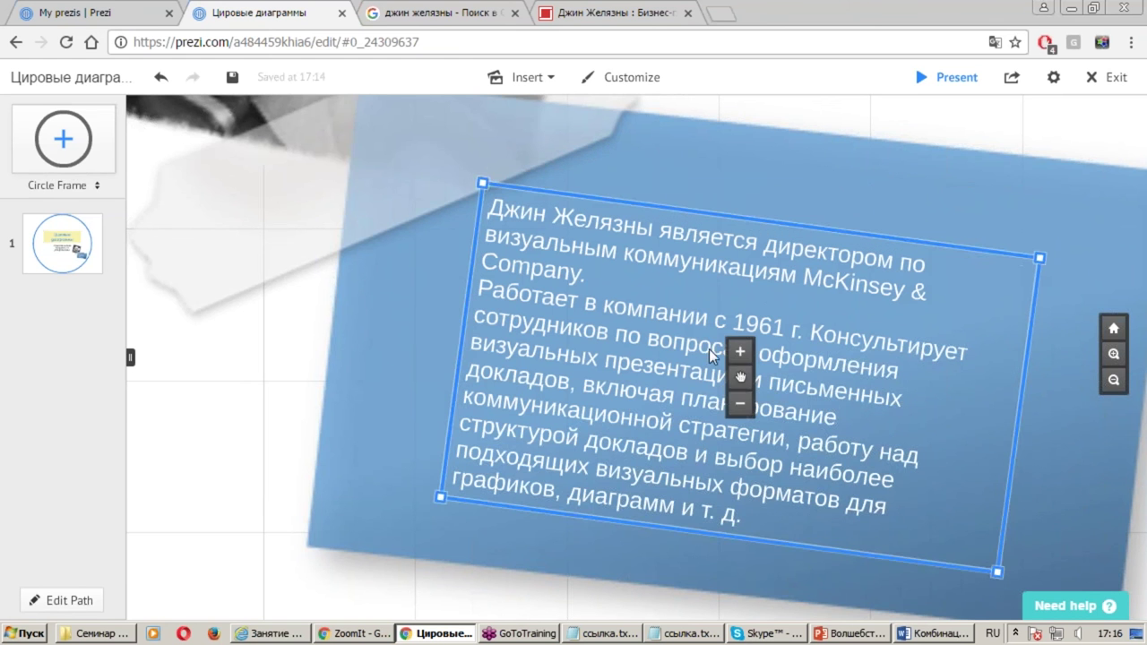
drag(827, 348, 786, 354)
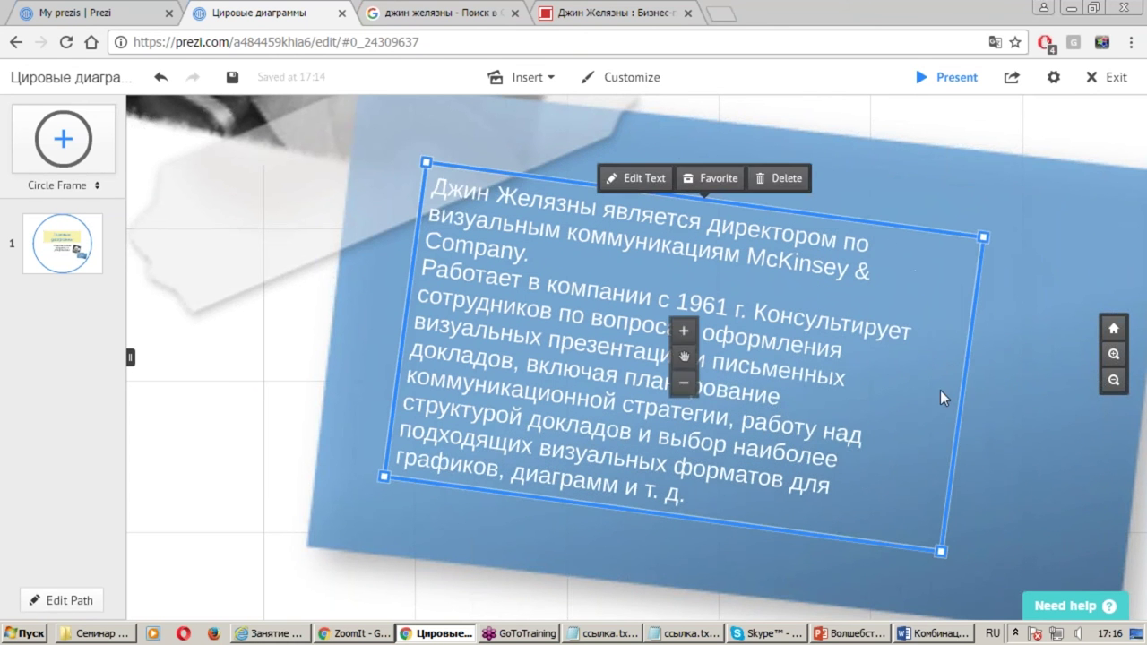
drag(992, 235, 1016, 221)
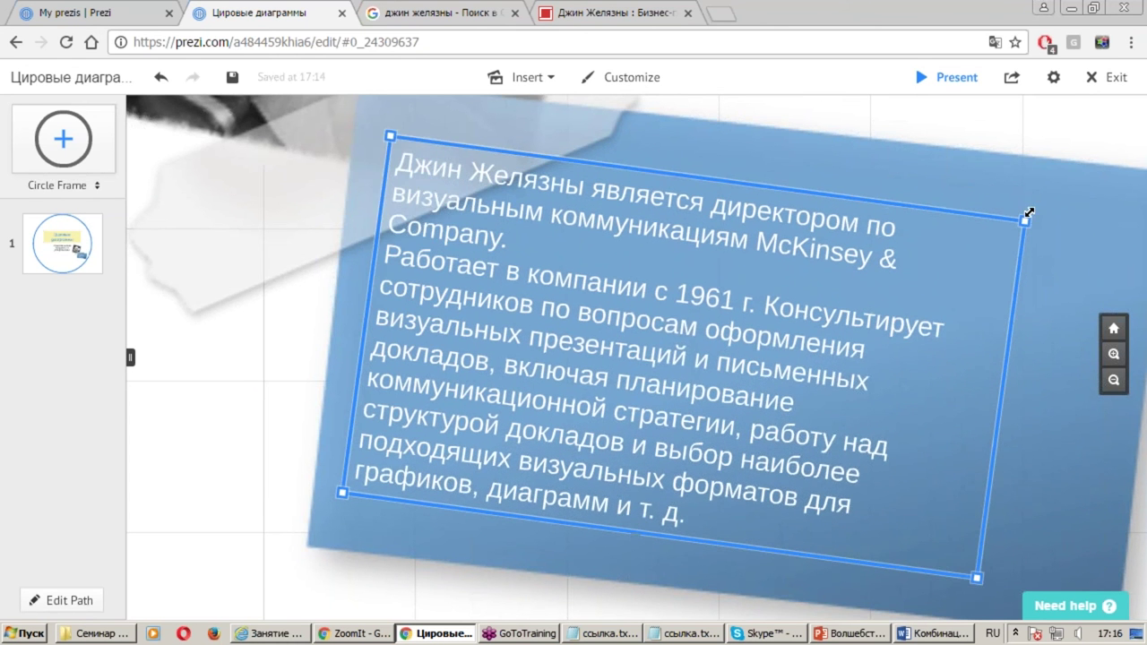
drag(768, 325, 863, 354)
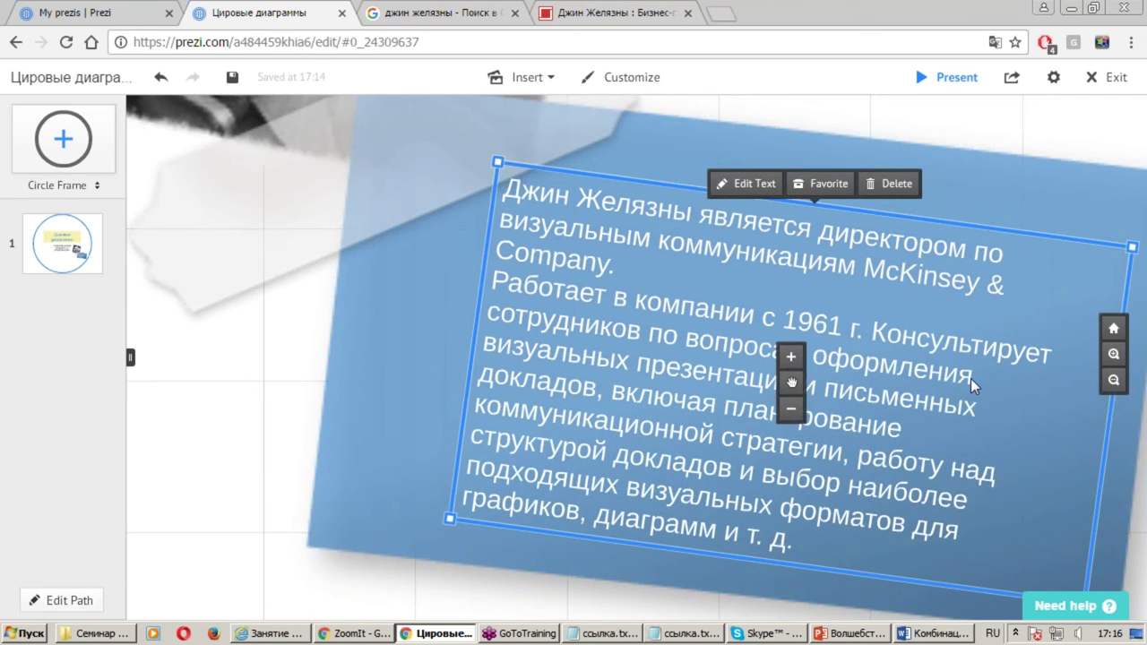
scroll(940, 456, down, 2)
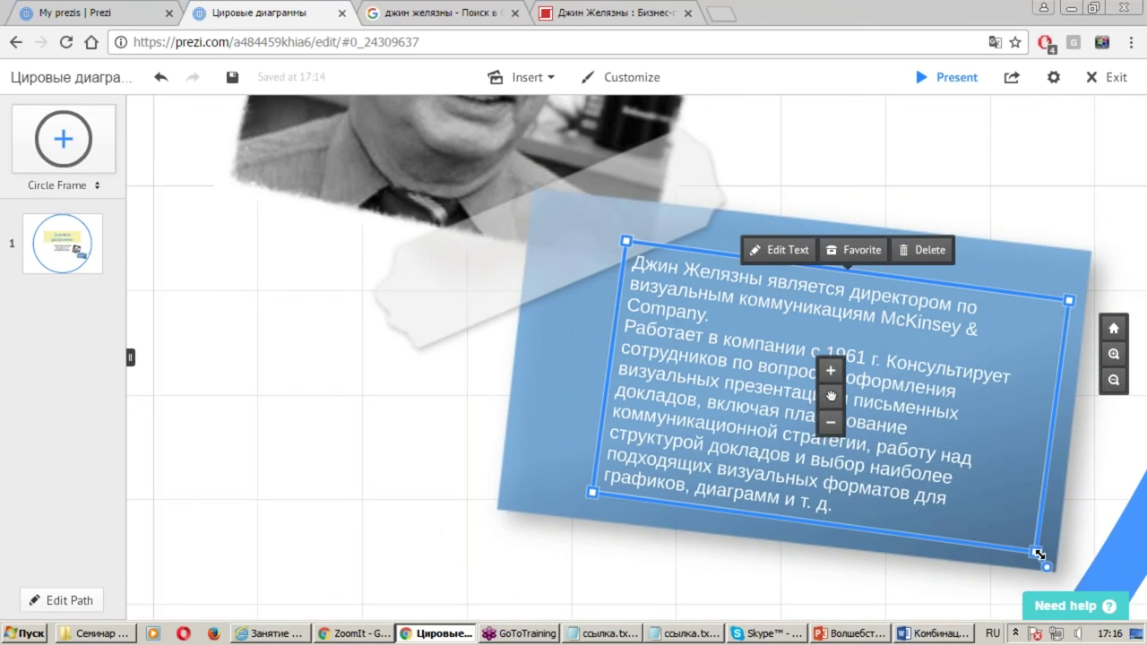
drag(1045, 565, 1050, 563)
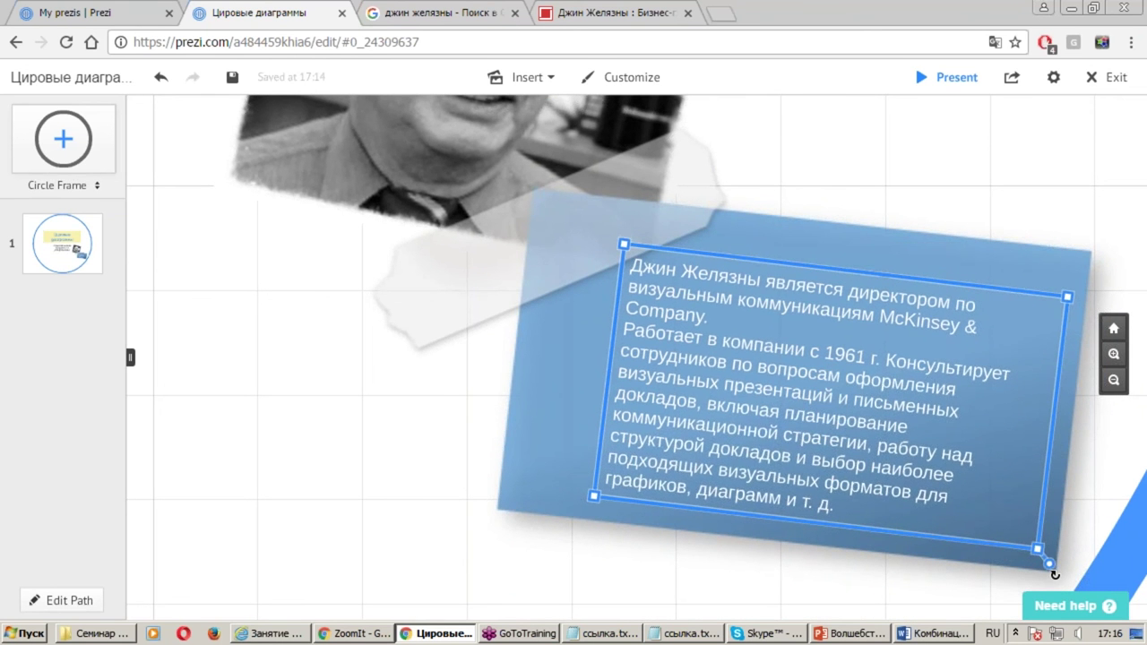
key(Escape)
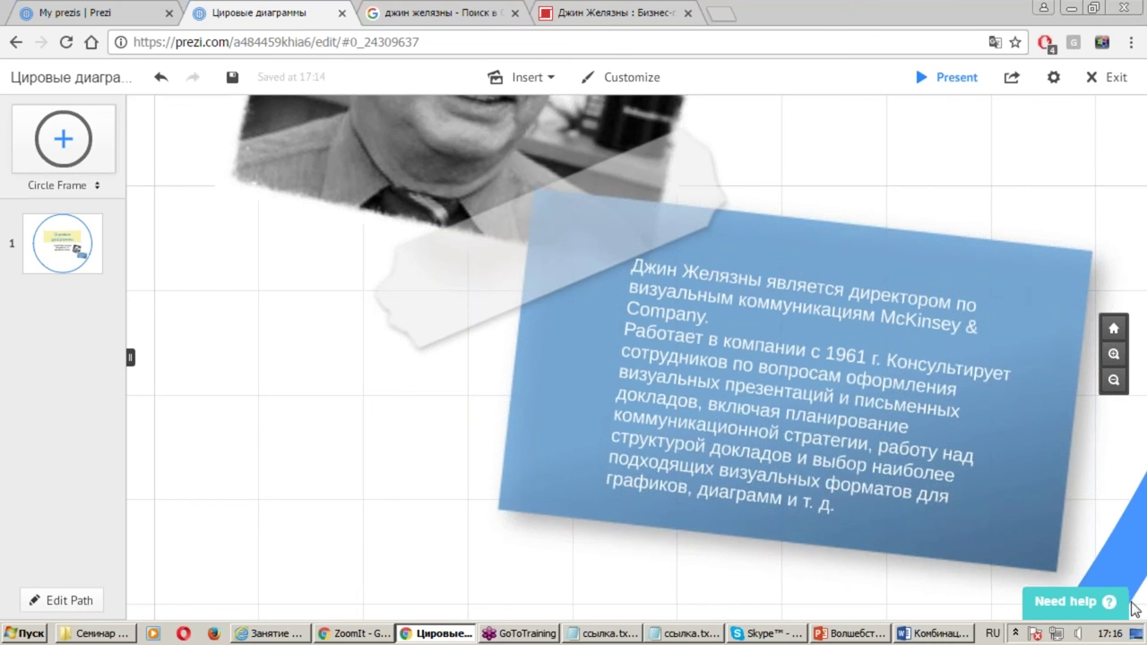
scroll(874, 429, up, 2)
scroll(874, 429, up, 2)
scroll(874, 428, up, 2)
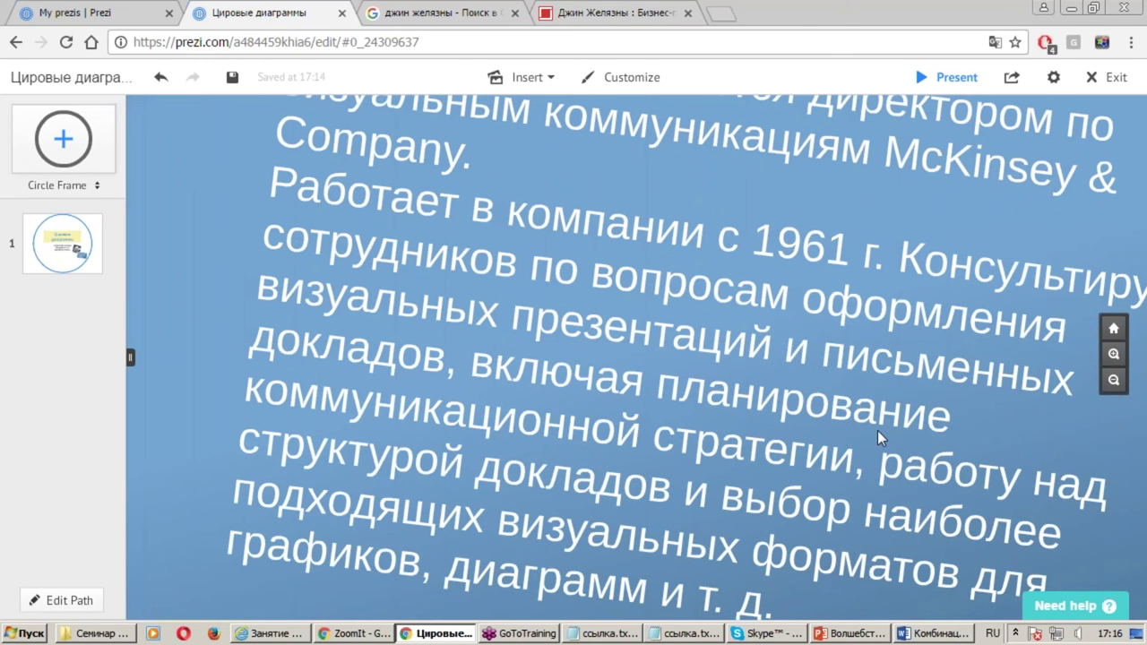
scroll(883, 425, down, 1)
scroll(882, 426, up, 1)
scroll(883, 426, down, 1)
scroll(882, 425, down, 2)
scroll(882, 426, down, 2)
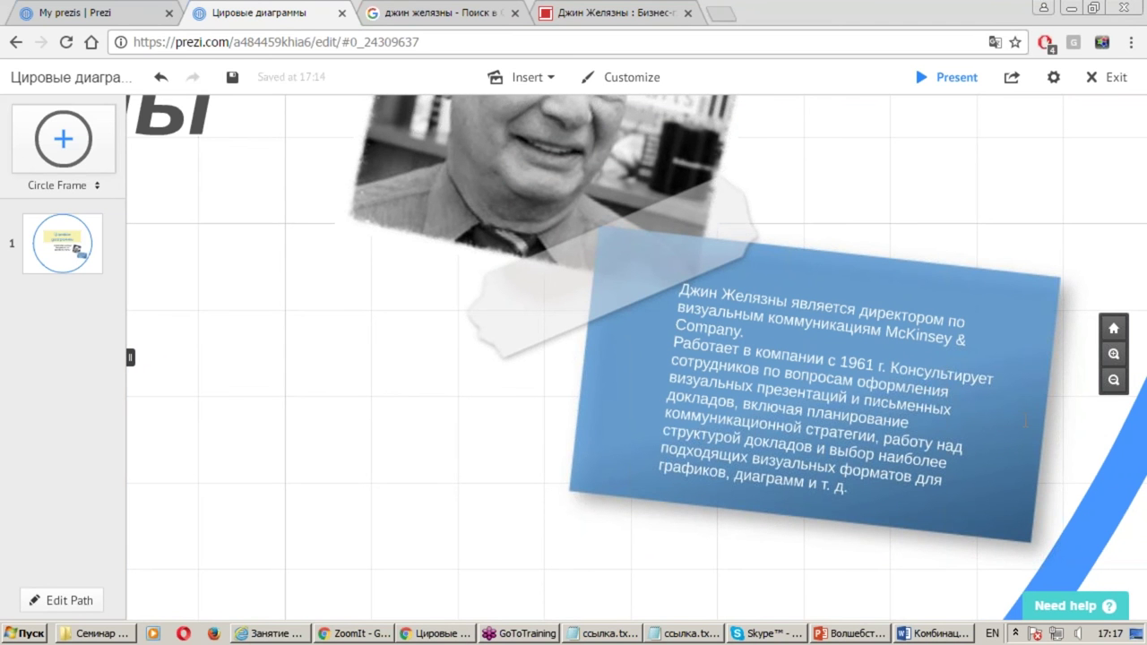
Join the two biography paragraphs by deleting the break after 'Company.'
click(891, 375)
click(796, 374)
key(ctrl+a)
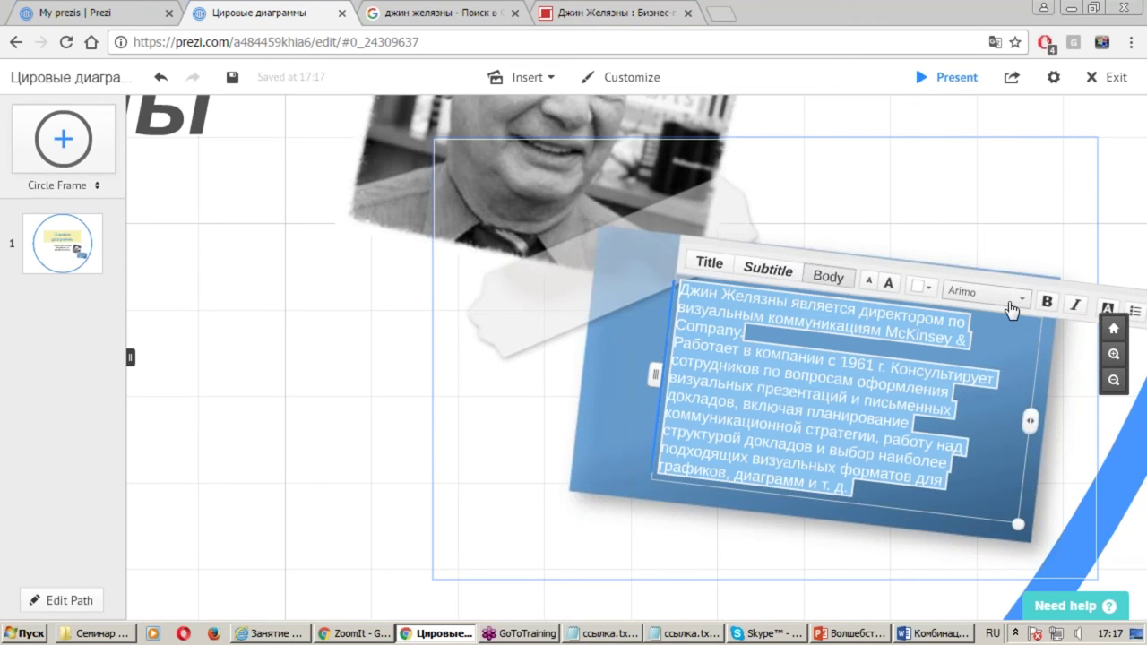
click(829, 356)
click(793, 339)
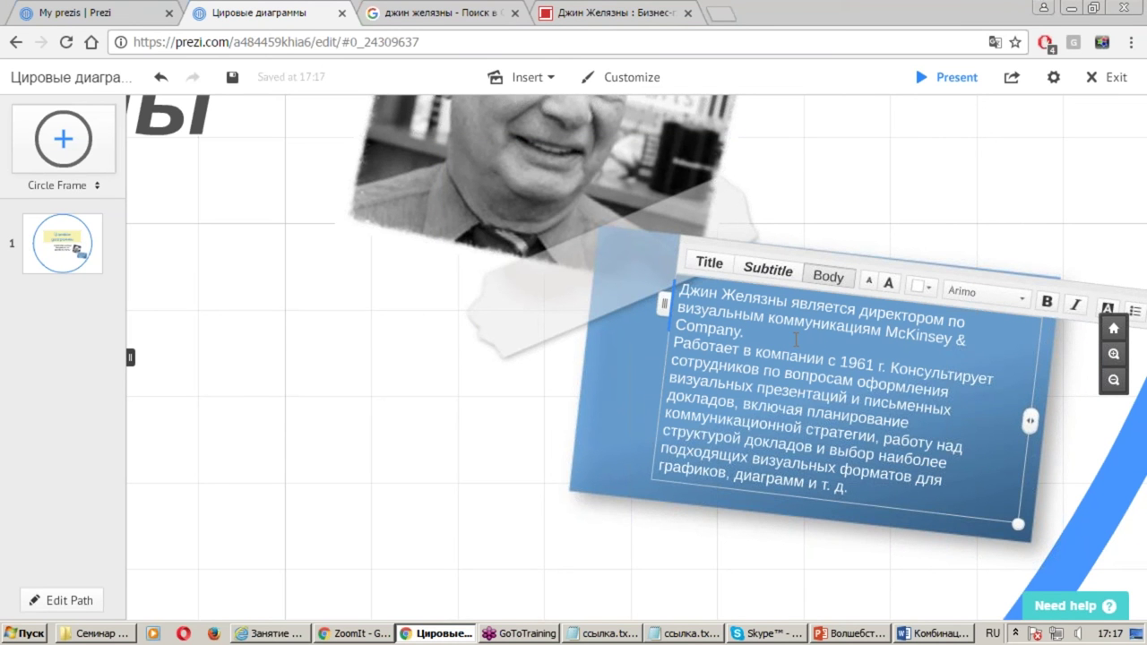
key(Delete)
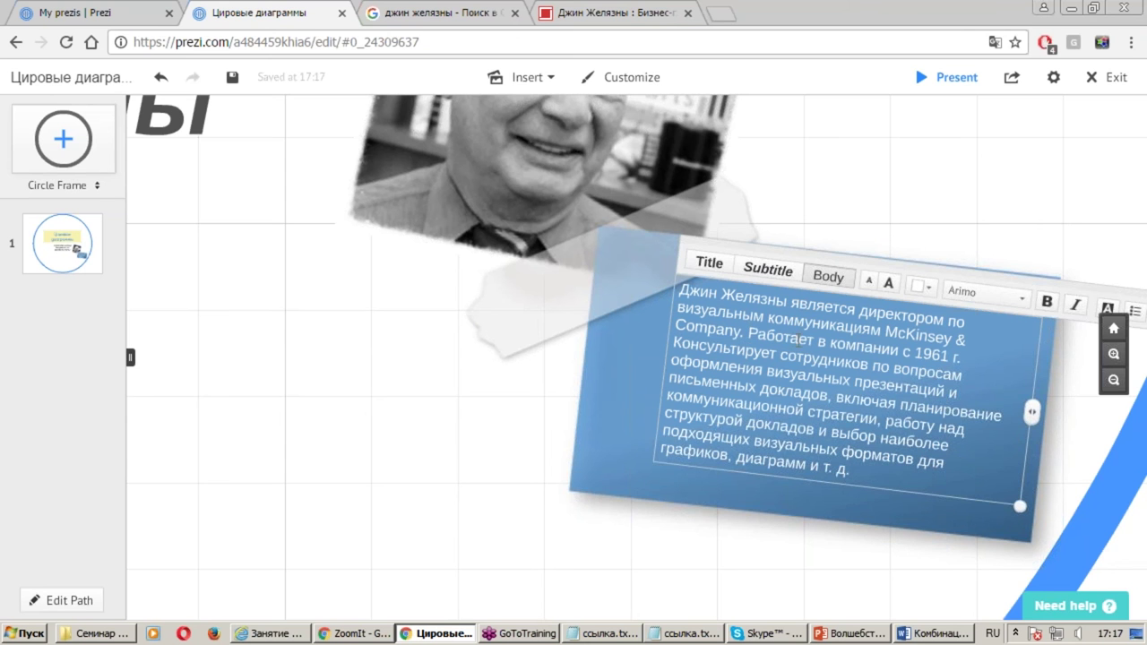
click(905, 517)
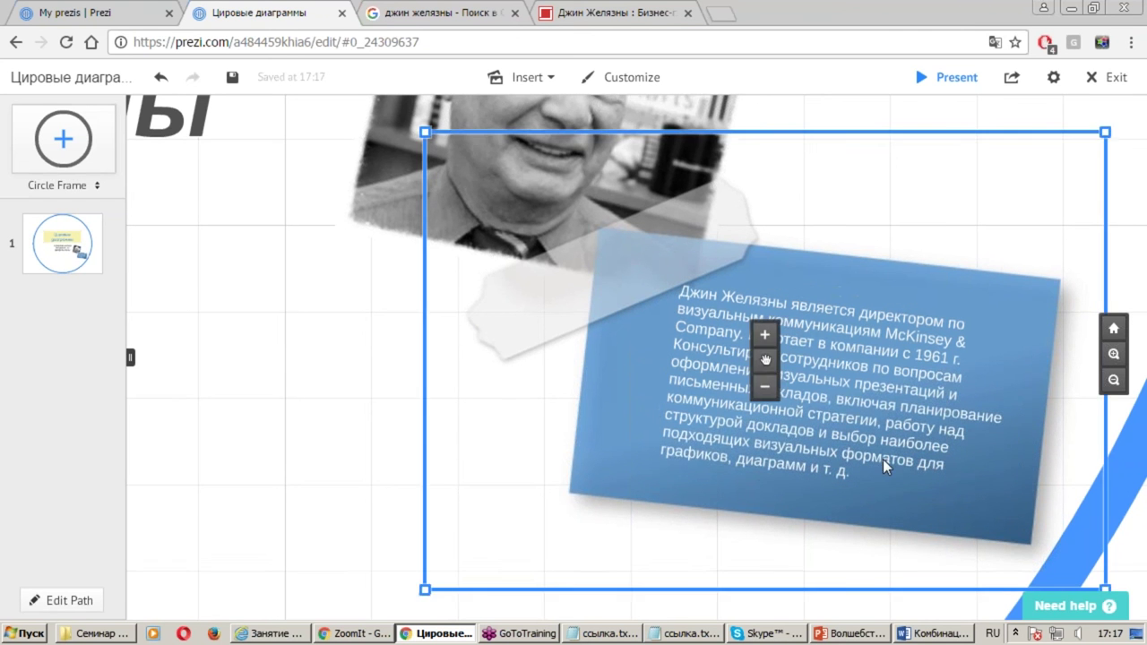
Nudge the biography text box slightly left with the Left arrow key
click(882, 448)
click(883, 444)
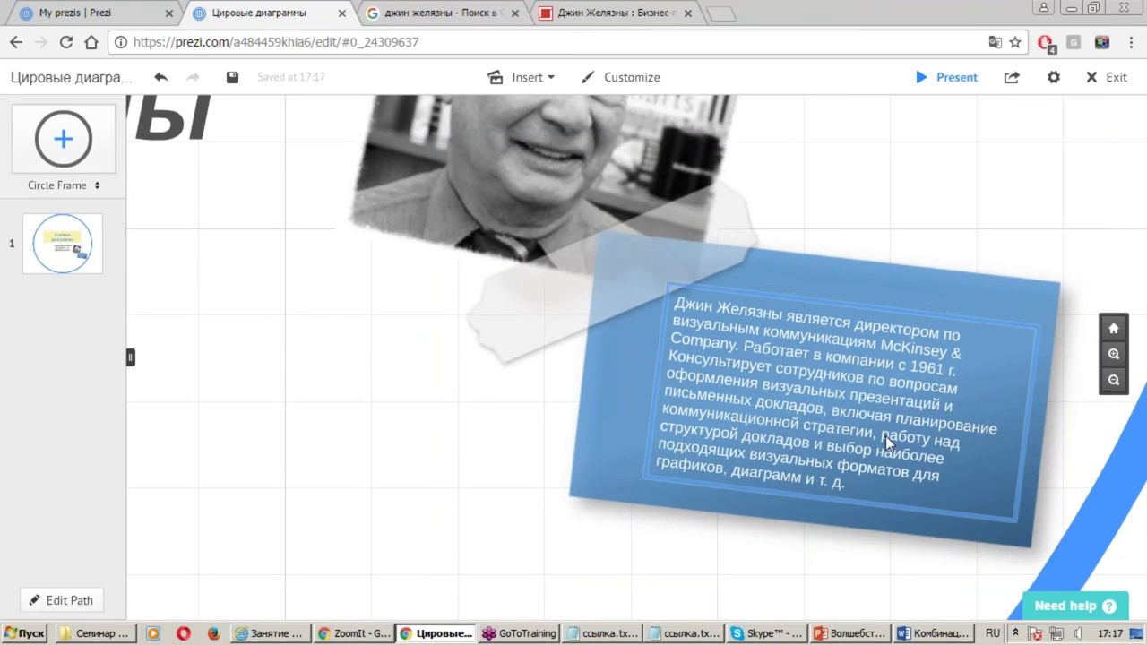
key(Escape)
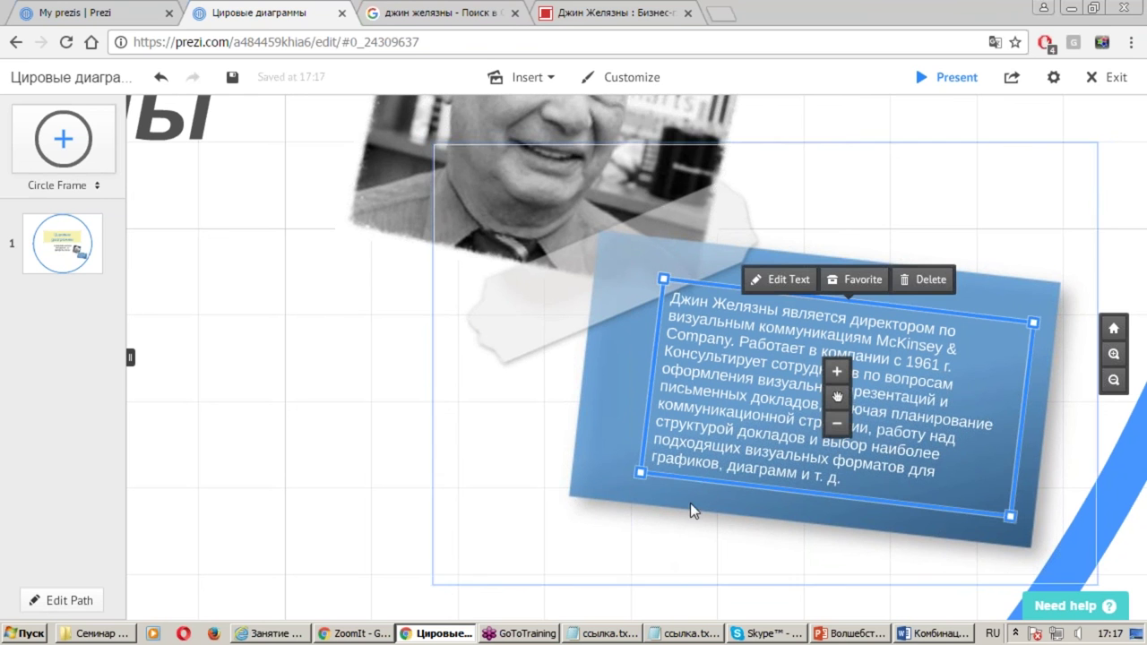
click(741, 418)
key(Escape)
click(824, 549)
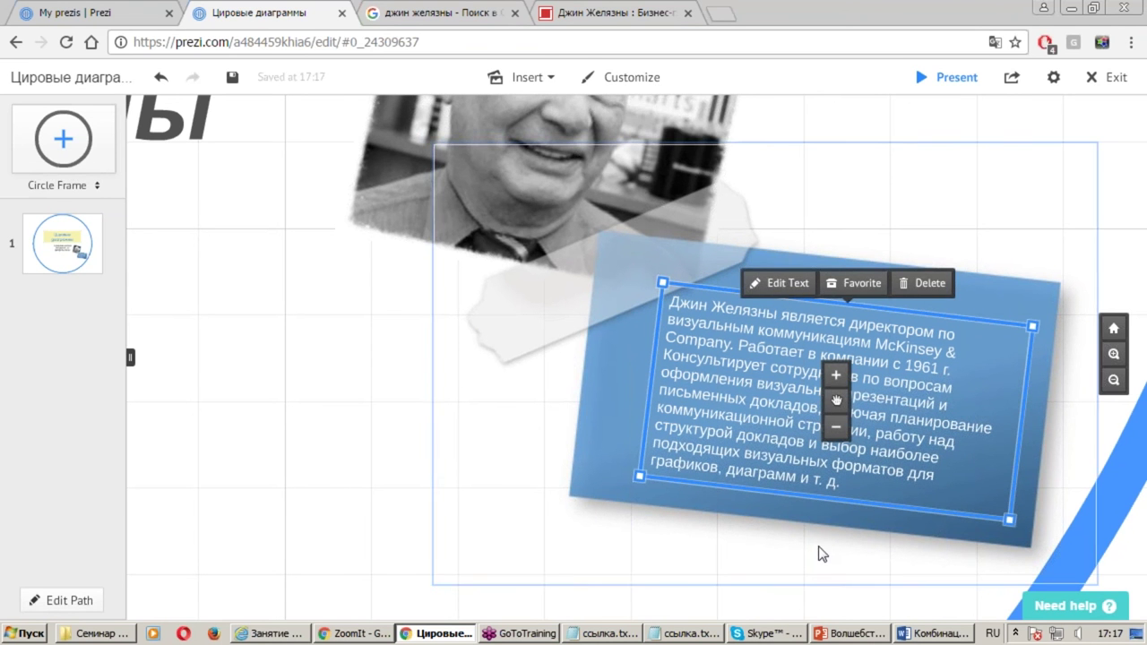
click(745, 517)
click(747, 513)
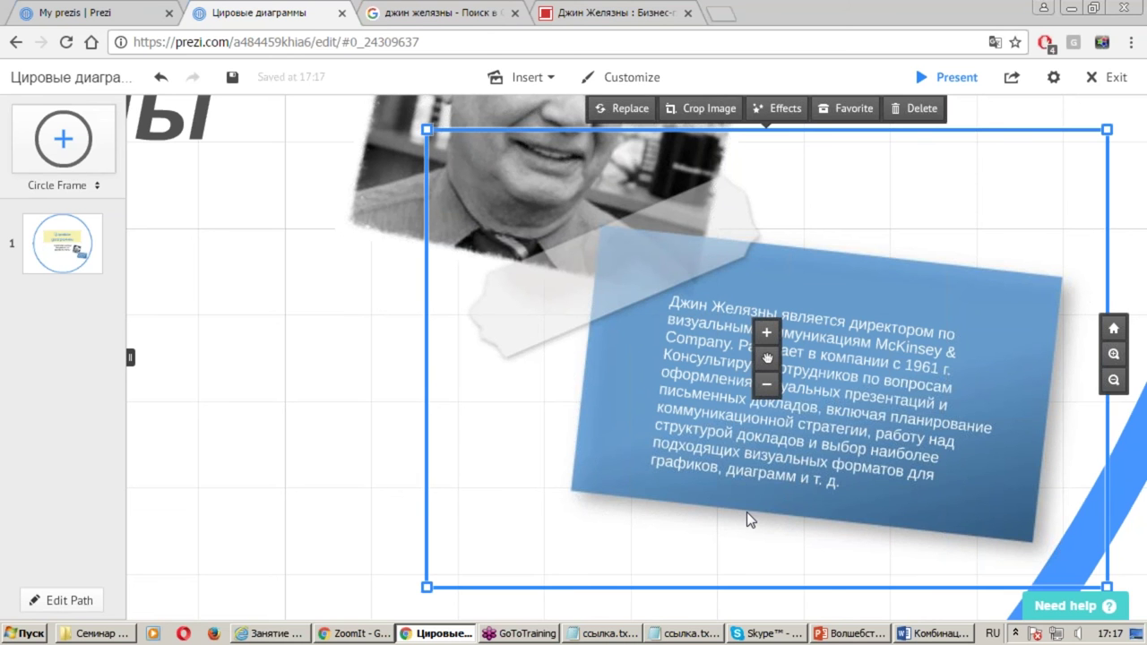
click(383, 386)
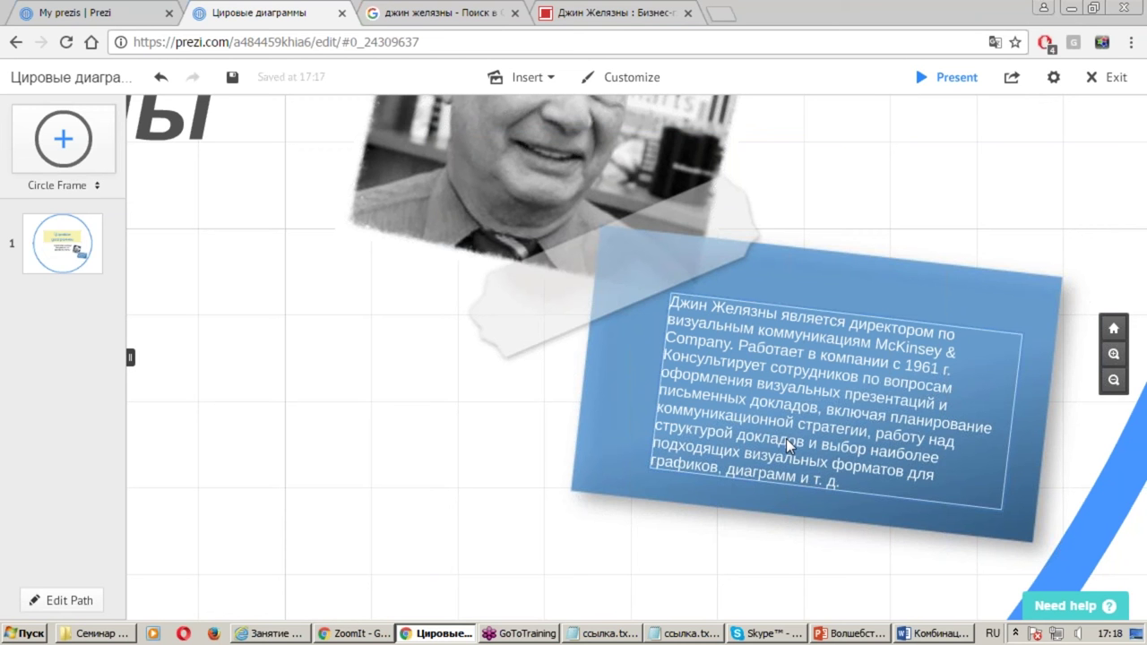
key(Left)
key(Left)
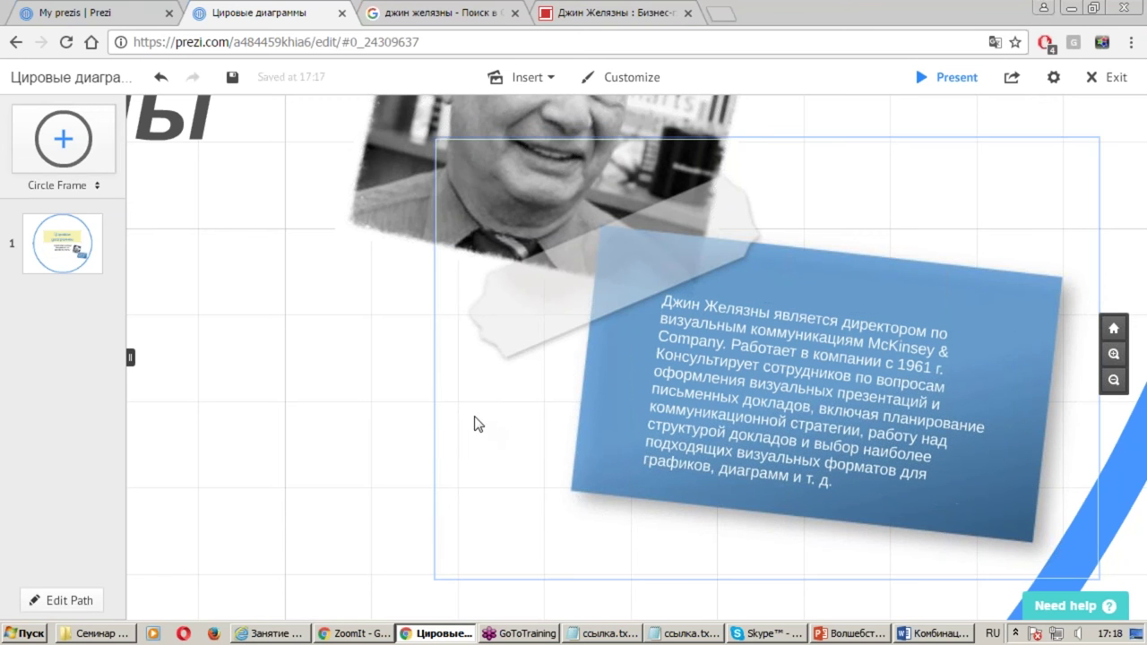
double_click(374, 363)
Discard the stray empty text box and zoom out to the overview of the circle frame
click(427, 431)
scroll(428, 430, down, 2)
scroll(437, 416, down, 1)
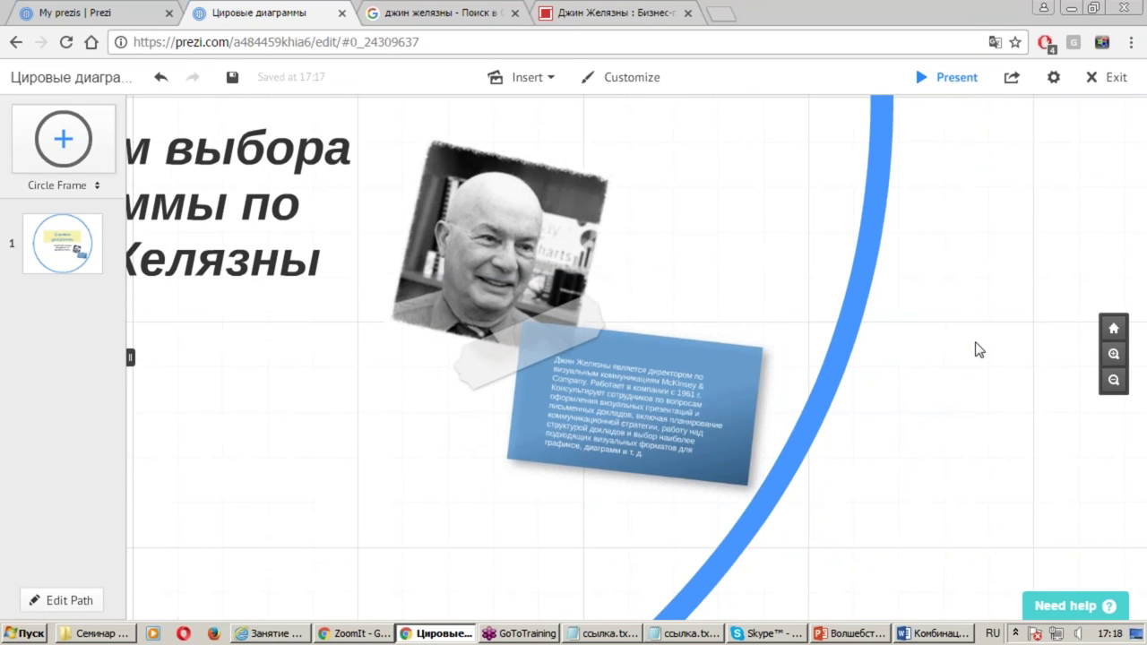
drag(923, 254, 1146, 351)
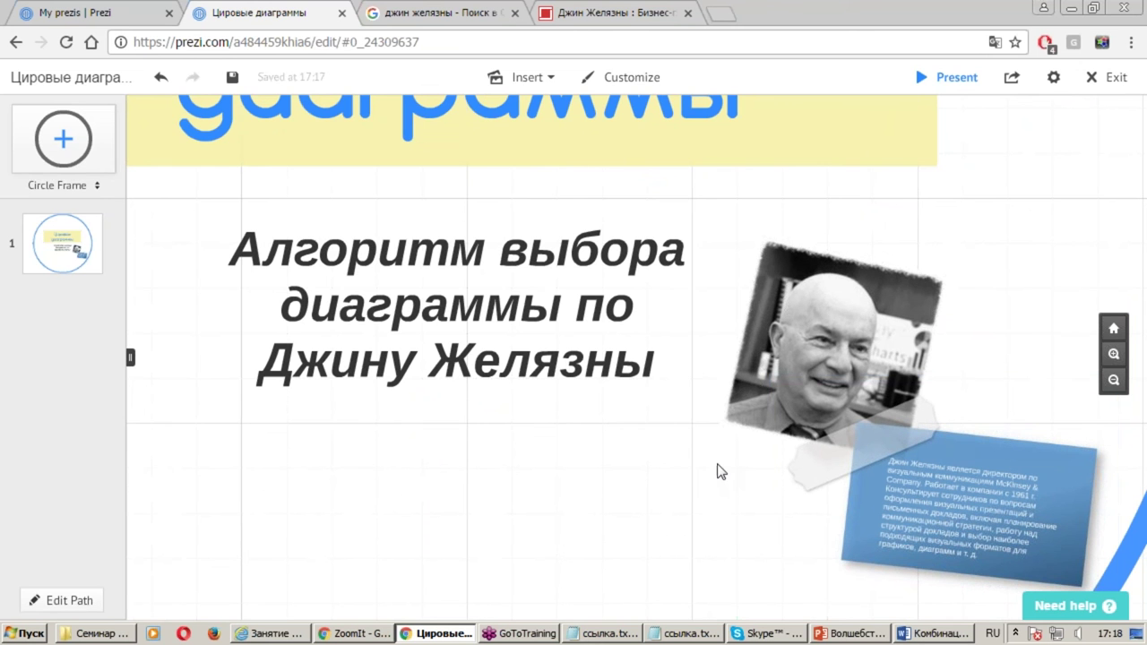
scroll(675, 434, down, 1)
scroll(674, 434, down, 5)
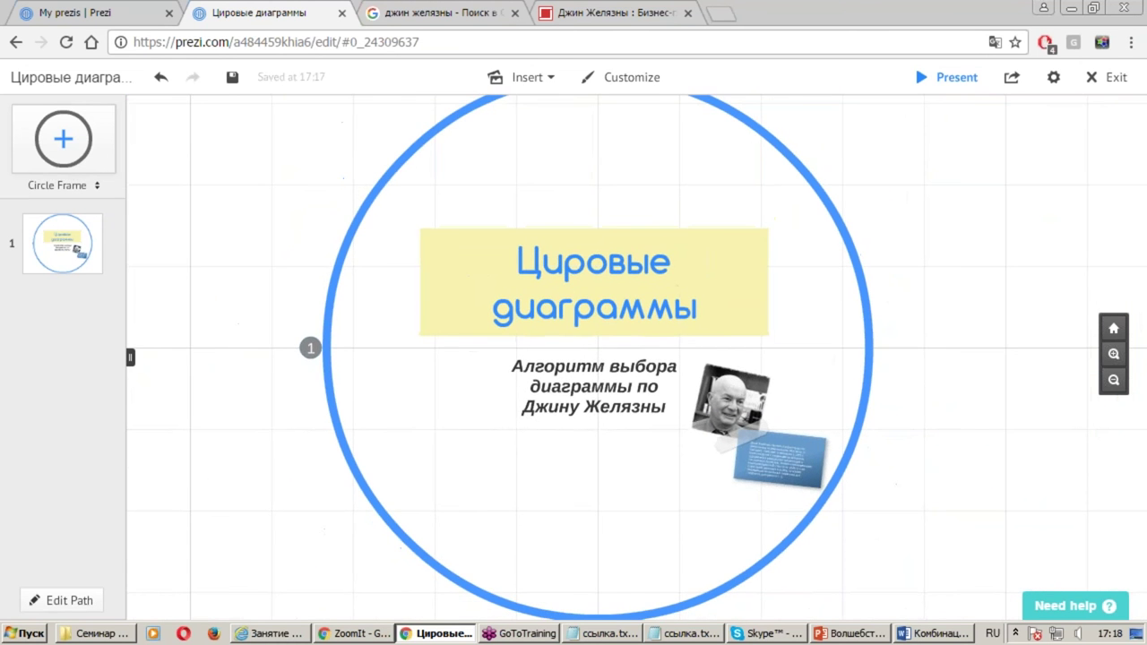
click(1114, 328)
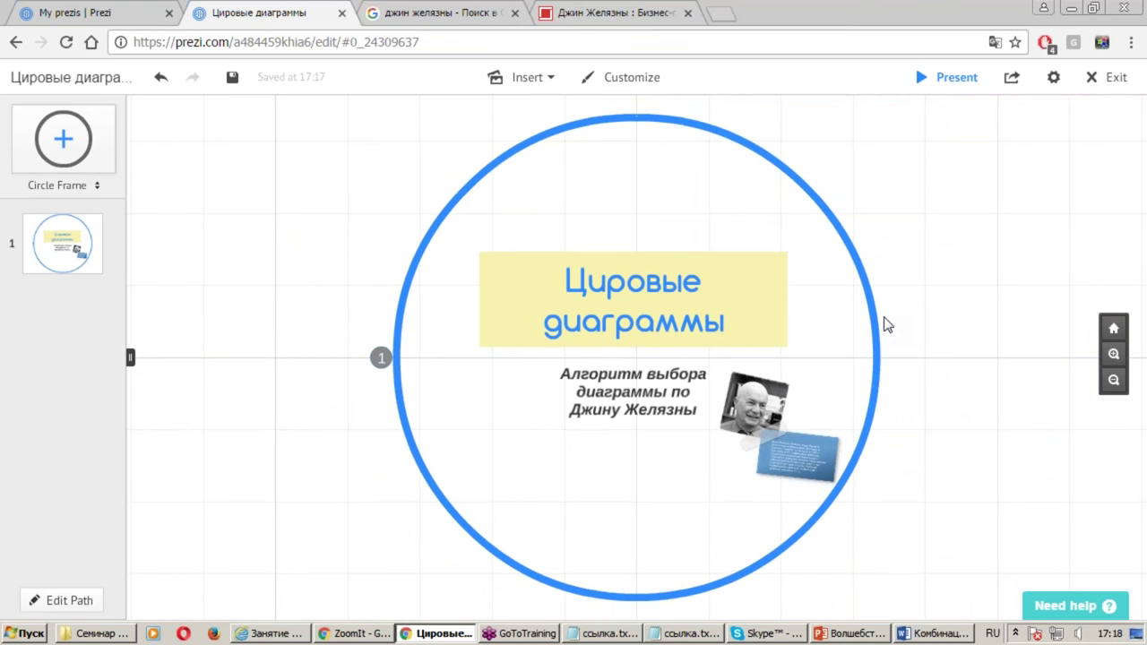
click(868, 286)
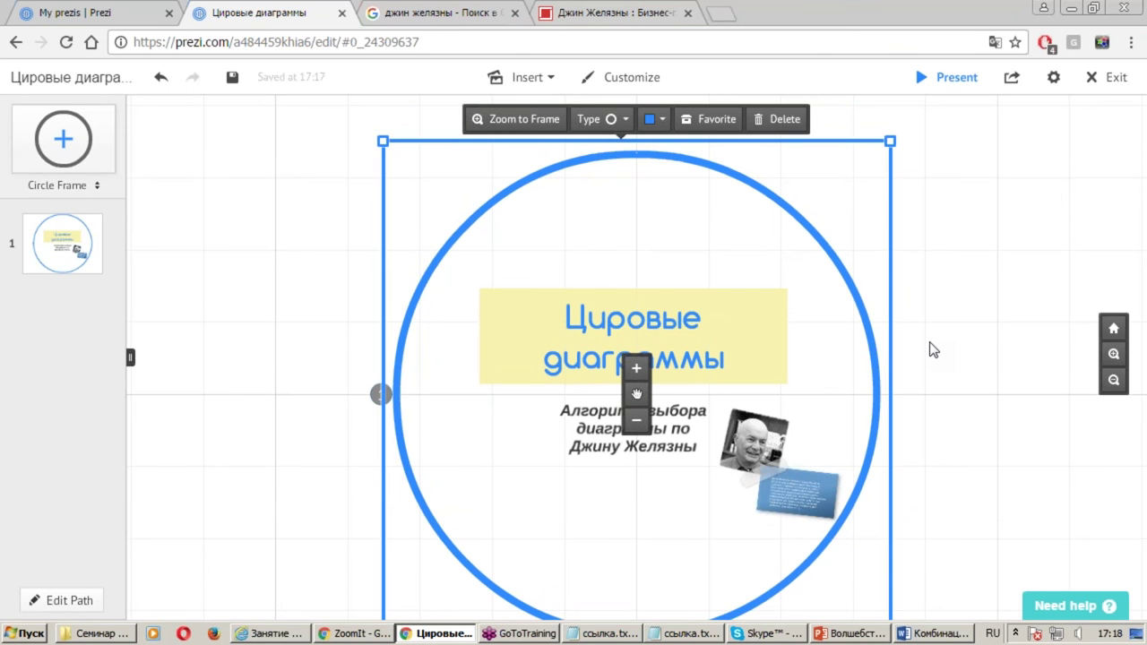
click(932, 350)
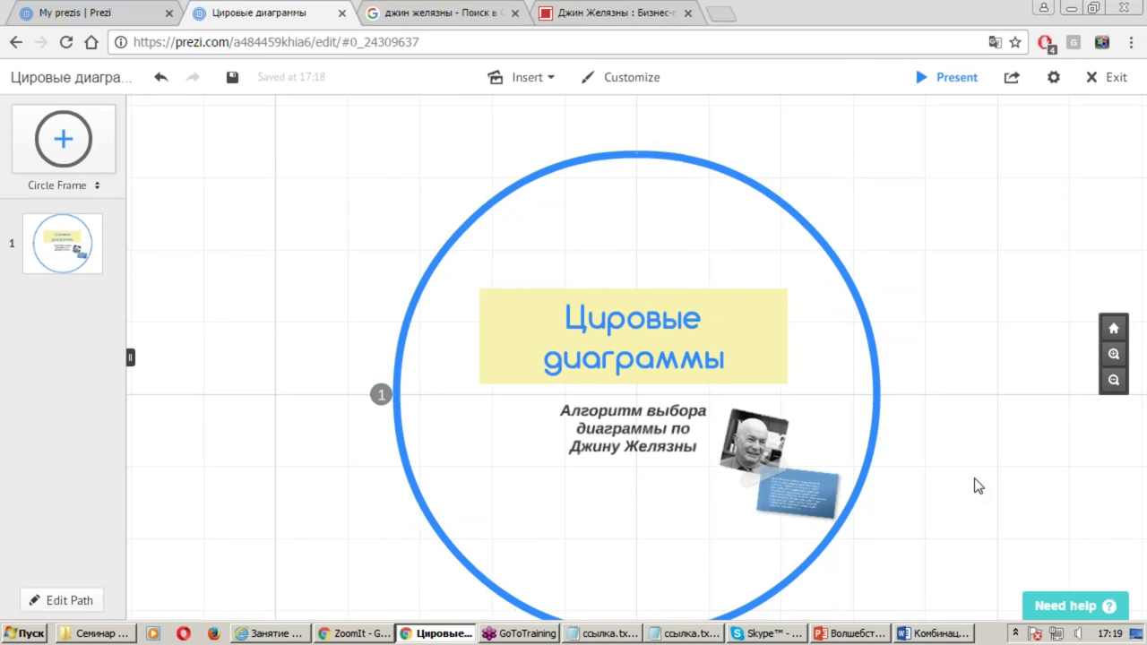
Fit the view with Home and mark the Home control with a red ZoomIt box and arrow
click(1114, 329)
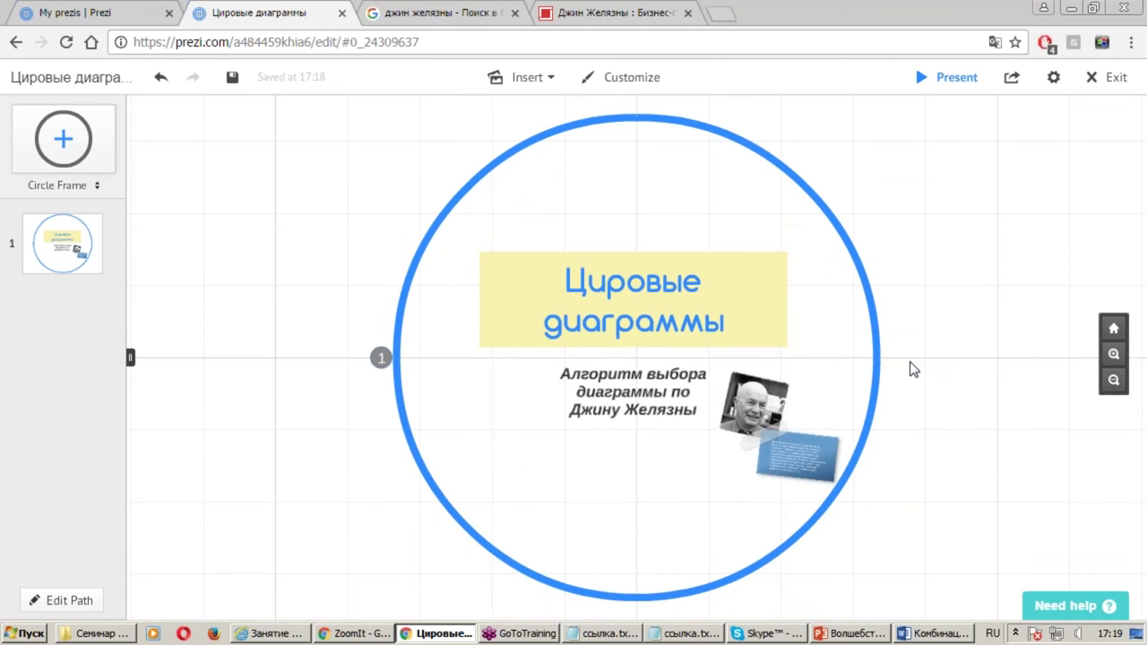
key(ctrl+alt+d)
drag(1051, 278, 1145, 346)
drag(970, 219, 1050, 288)
mouse_move(1045, 246)
mouse_down()
mouse_move(1054, 285)
mouse_move(1017, 310)
mouse_up()
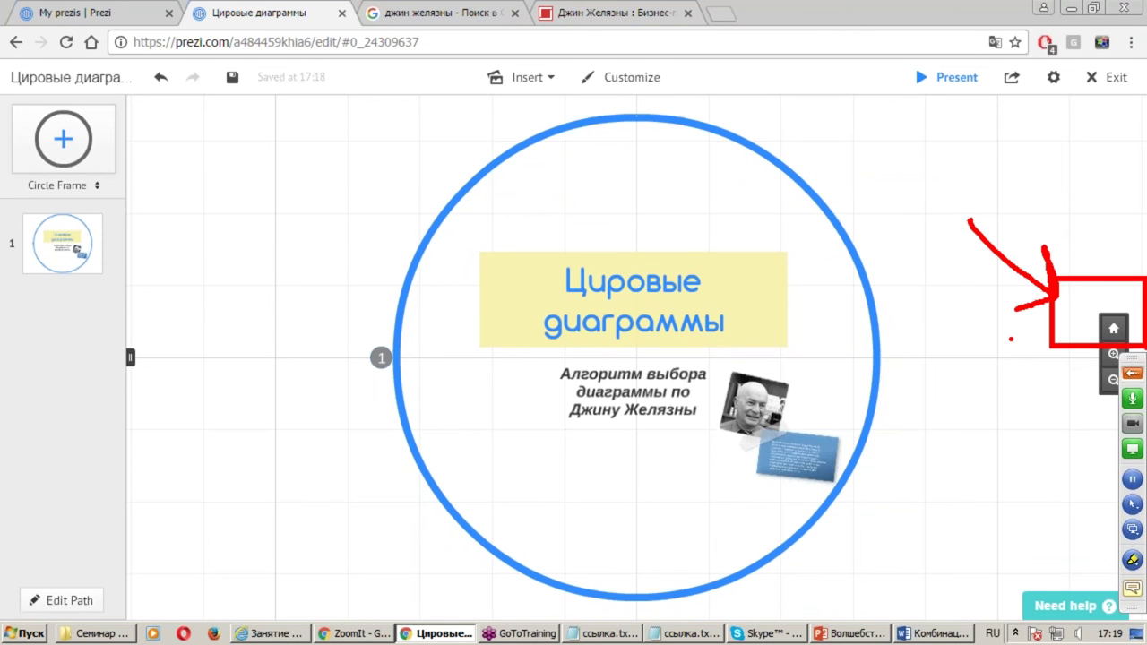
key(ctrl+alt+d)
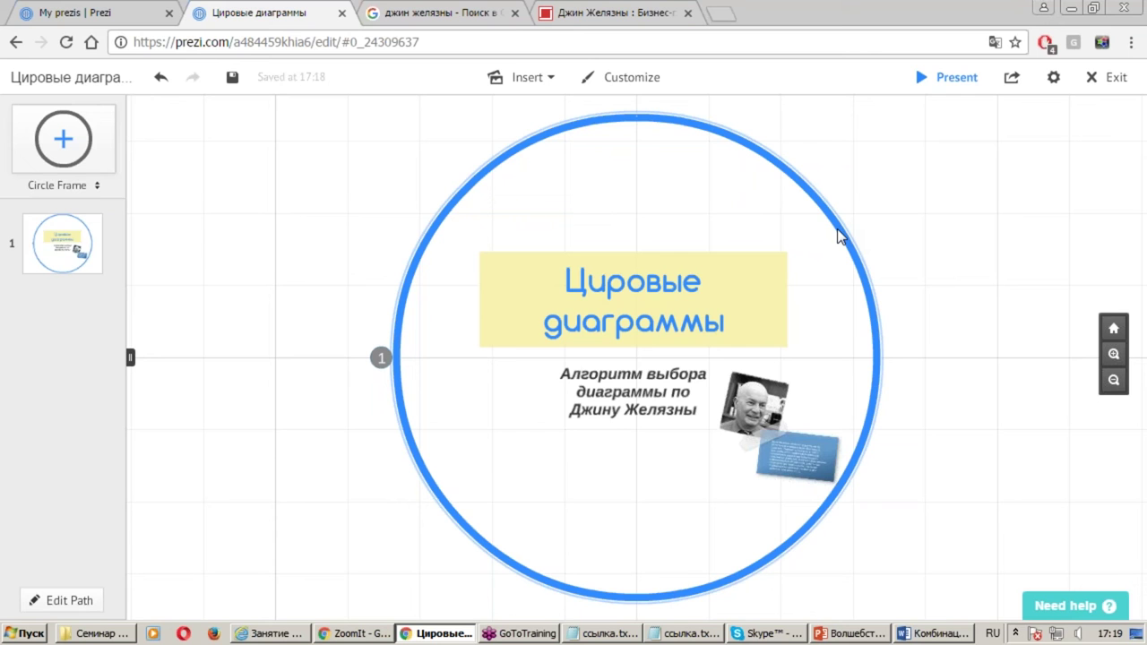
Magnify and mark the circle's edge, then select the circle frame
key(ctrl+1)
click(843, 177)
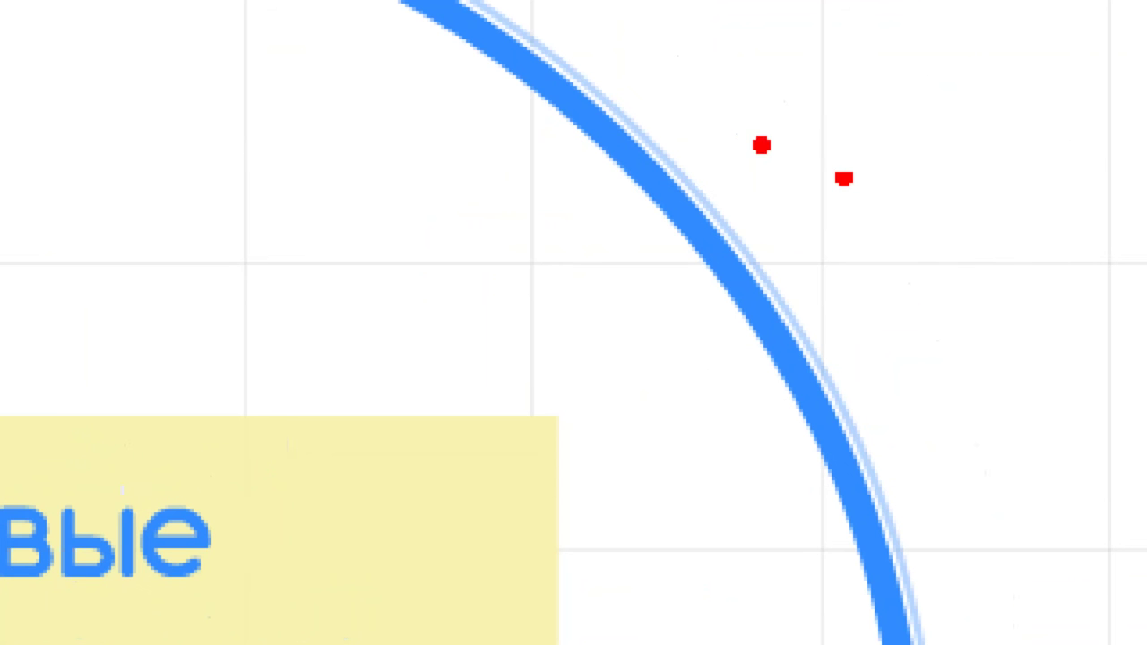
drag(671, 113, 817, 283)
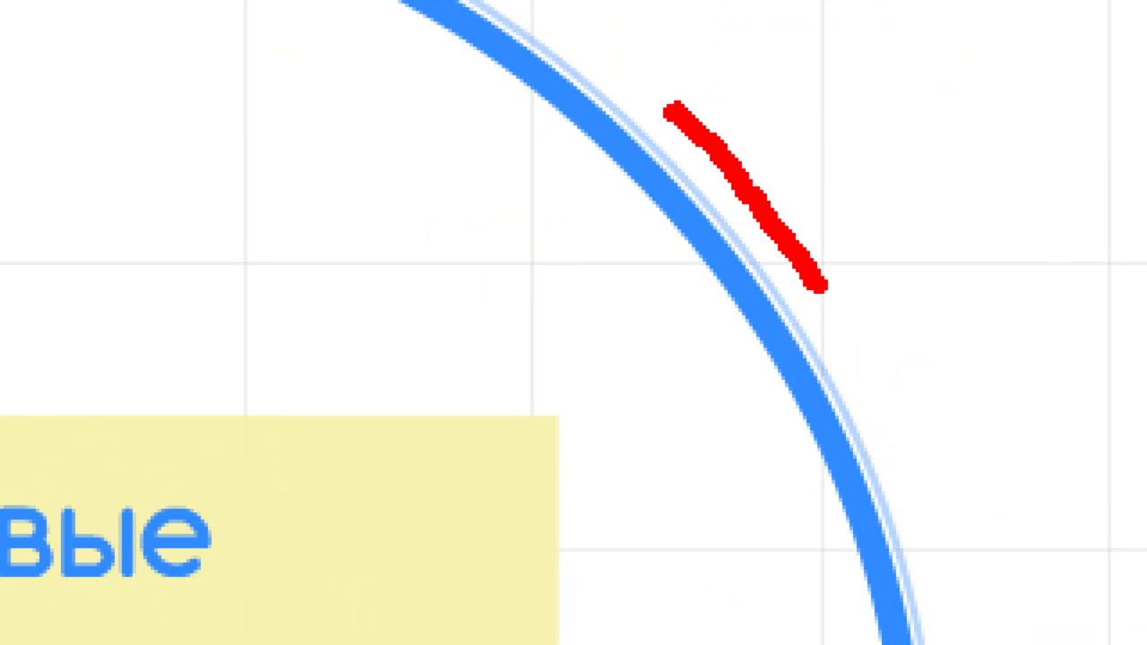
key(Escape)
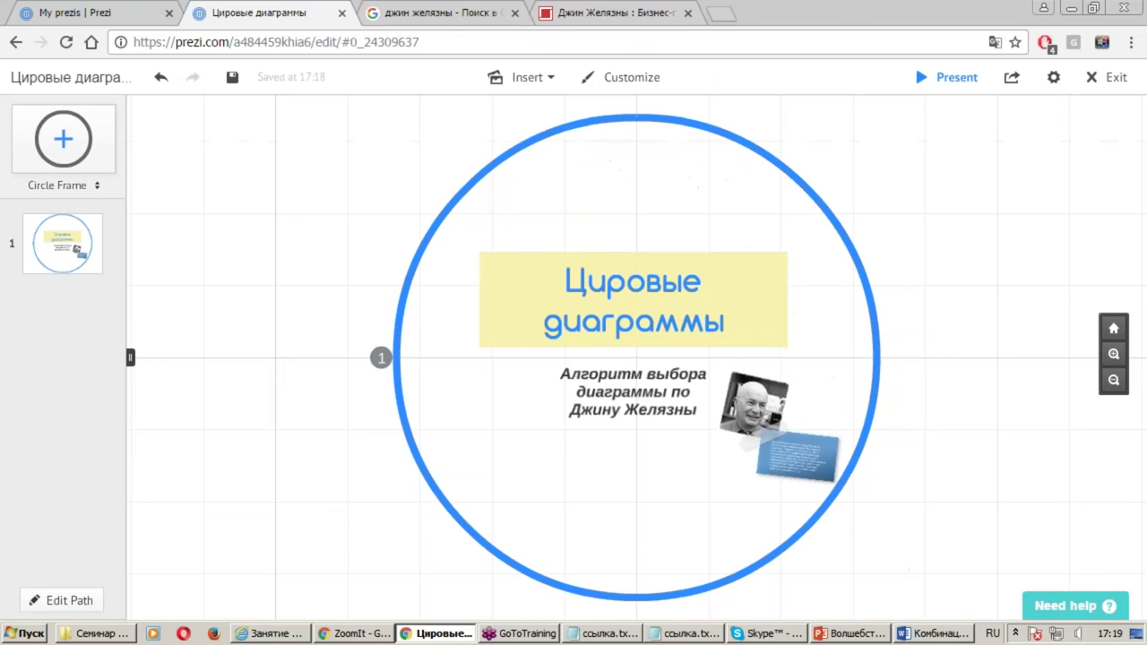
click(843, 240)
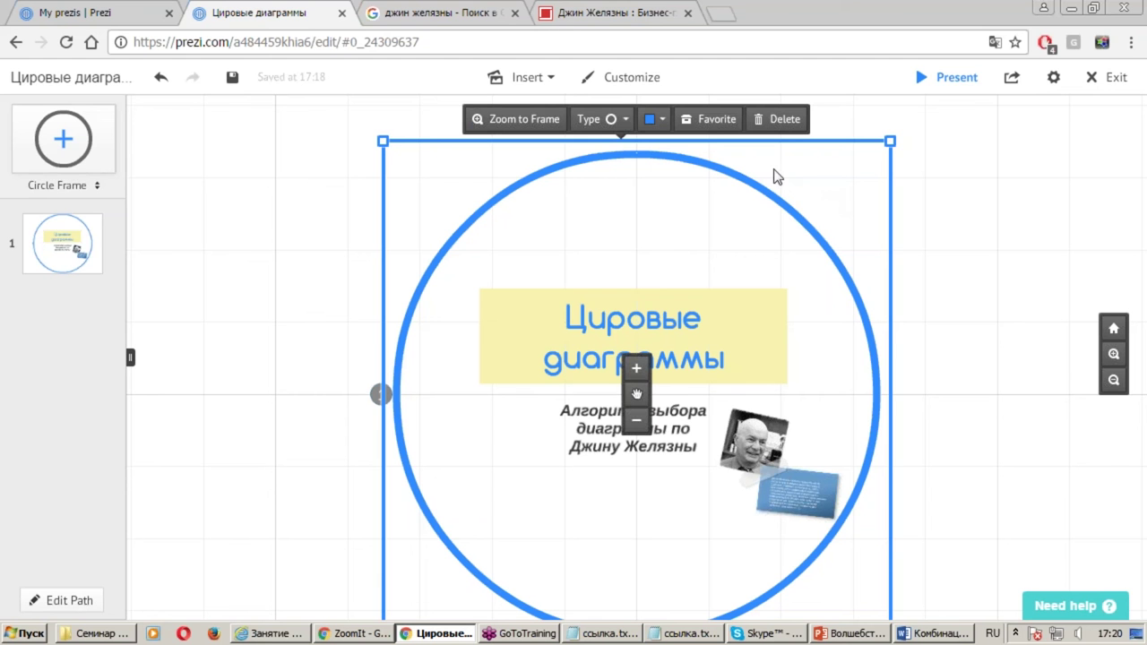
Highlight the frame type list with a magnified red ZoomIt box
click(613, 121)
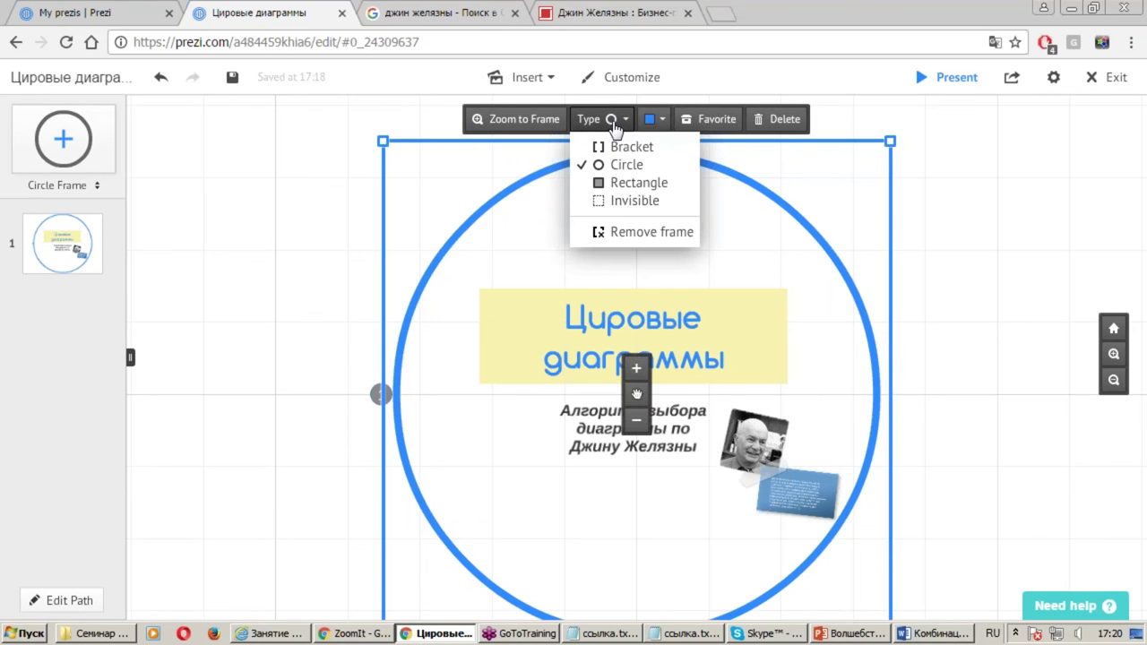
key(ctrl+1)
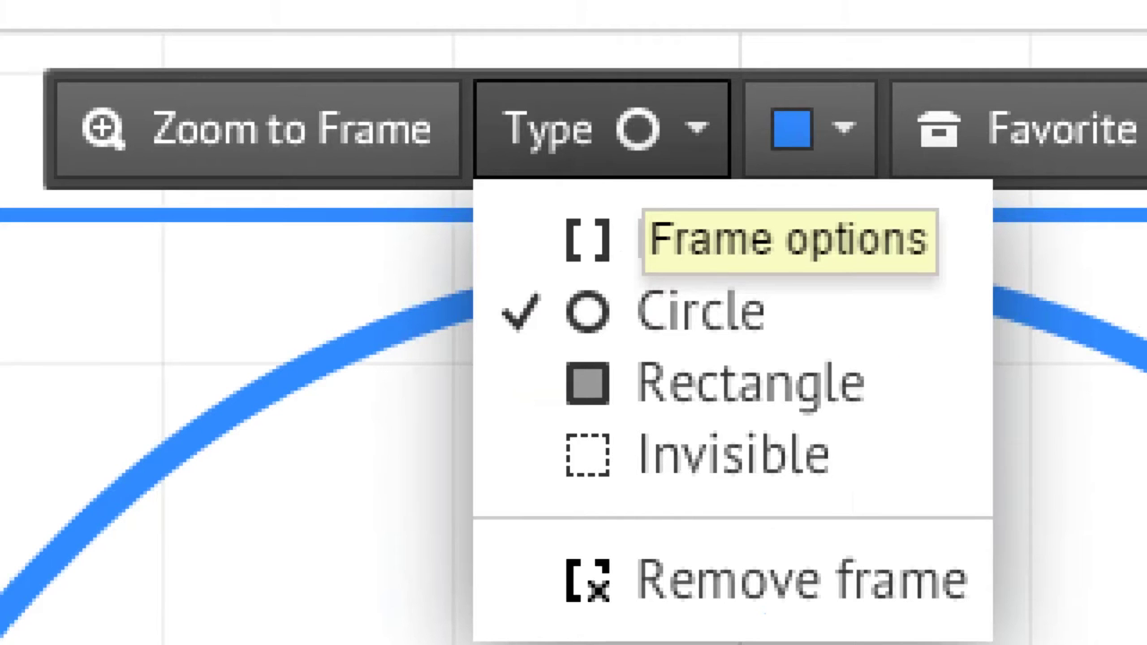
drag(434, 65, 885, 638)
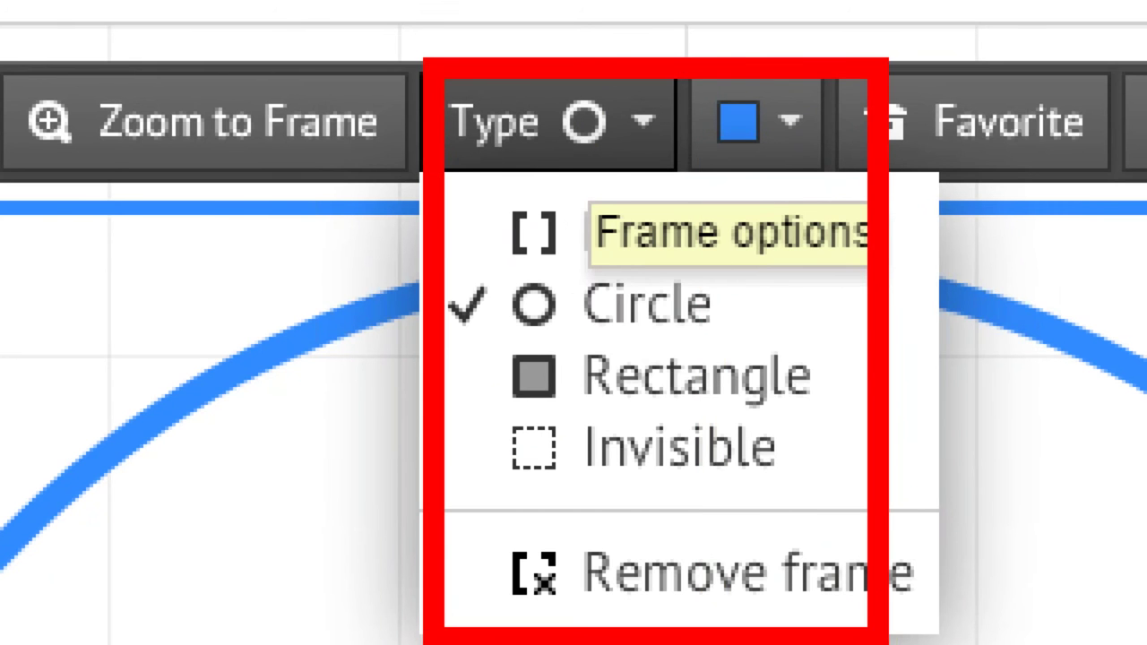
key(Escape)
Change the frame type to Bracket after trying Rectangle and Invisible
click(613, 120)
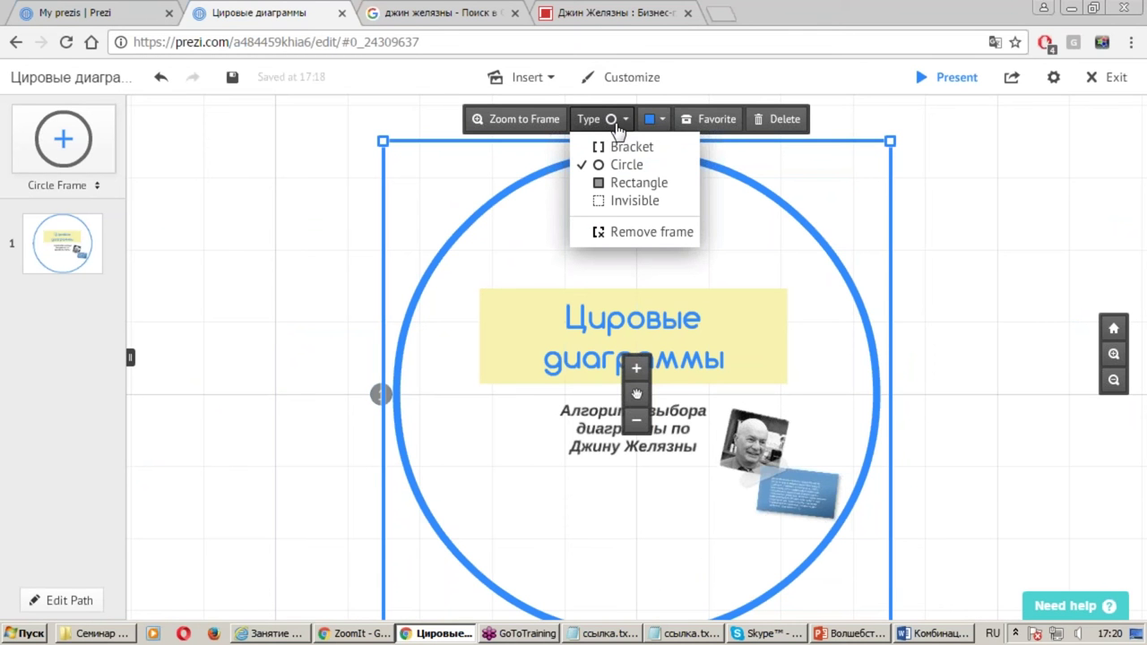
click(632, 148)
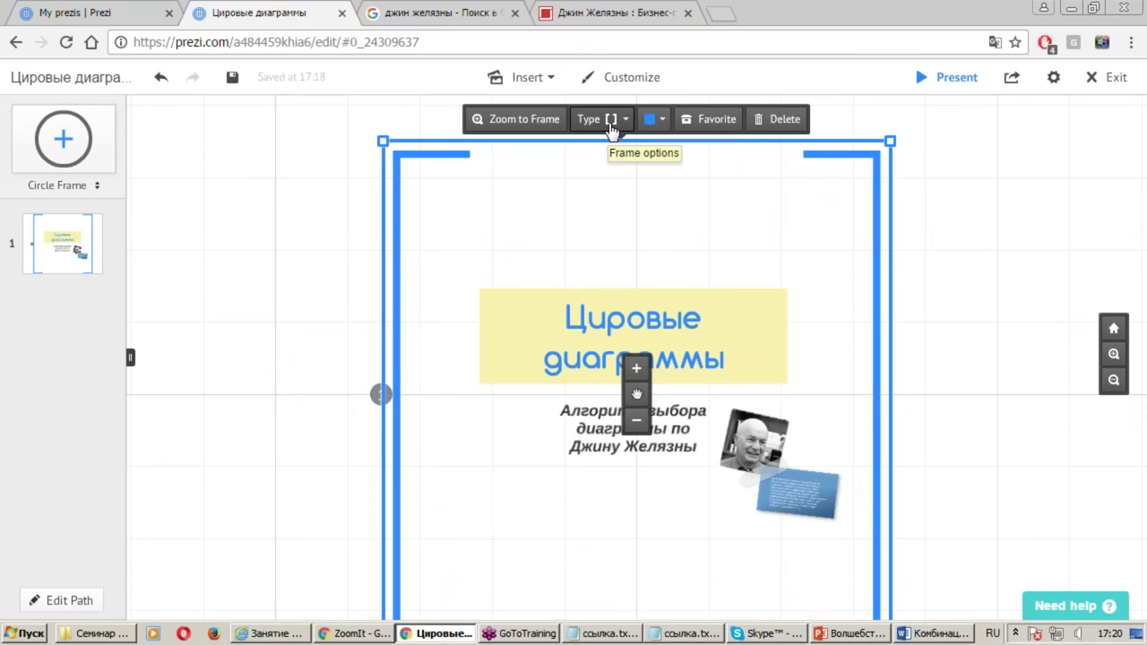
click(612, 126)
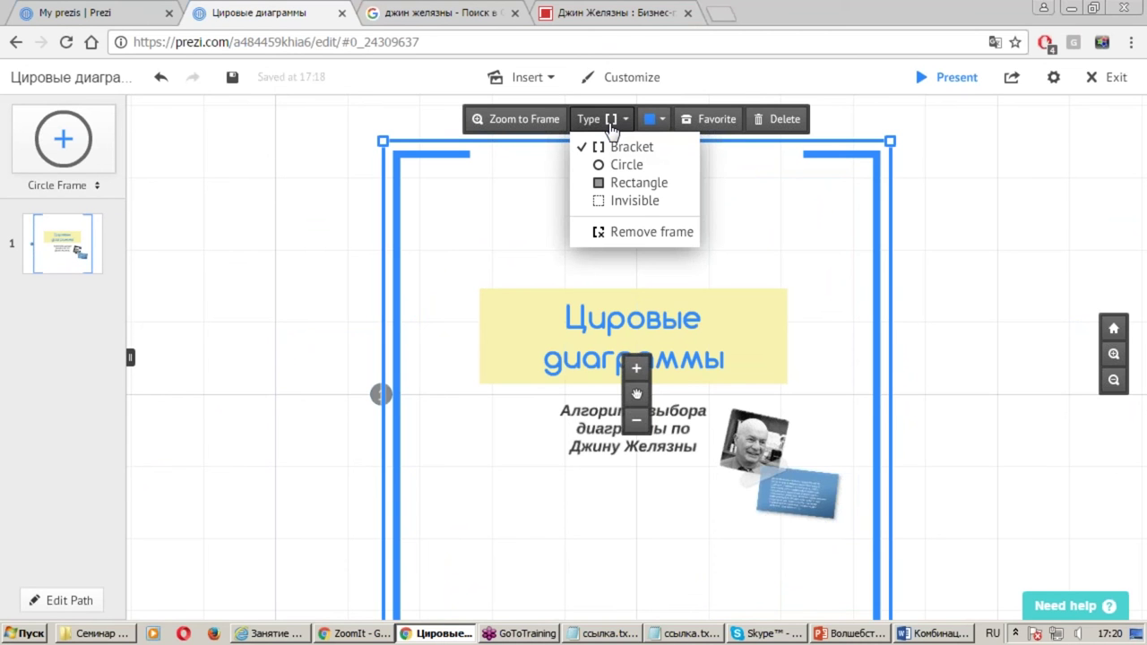
click(637, 182)
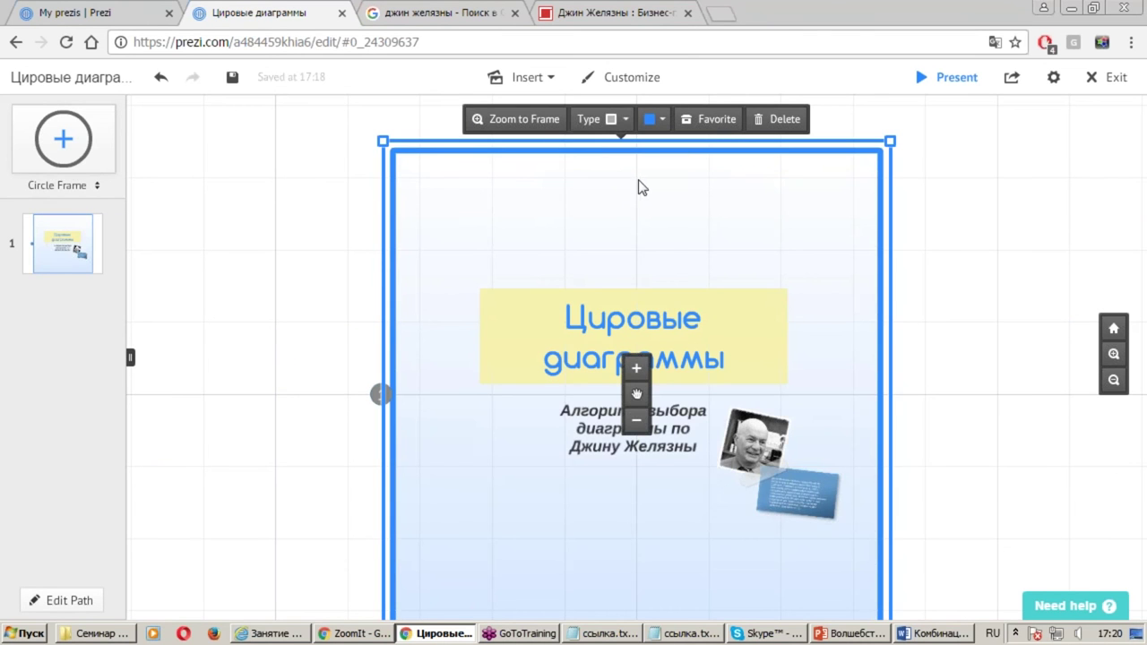
click(625, 124)
click(660, 204)
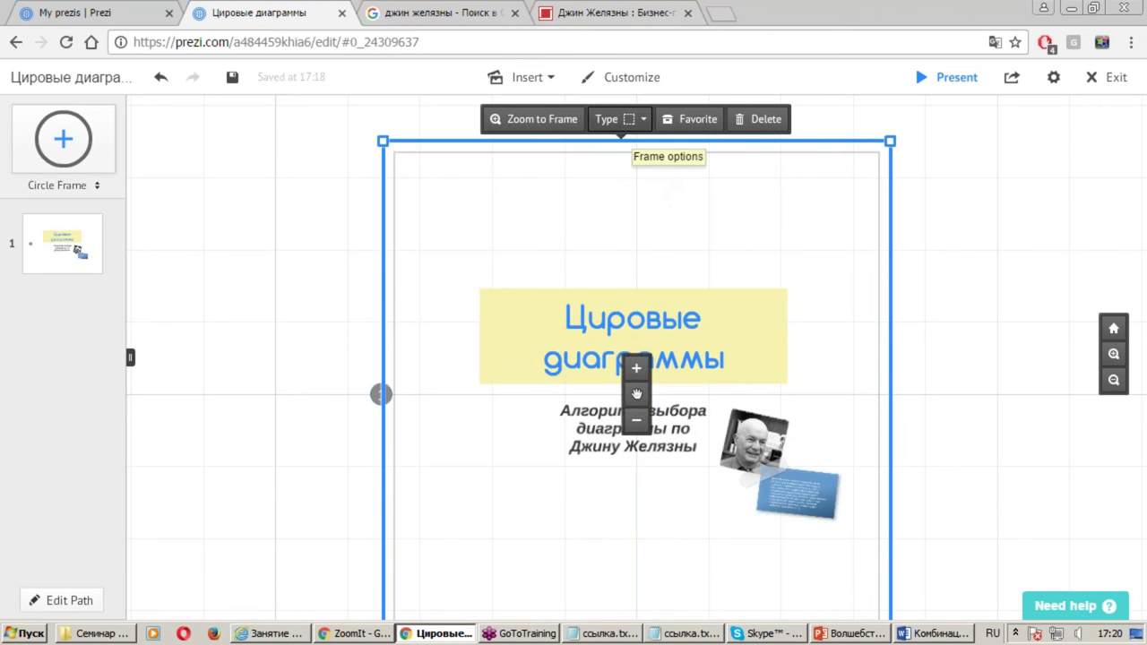
click(631, 127)
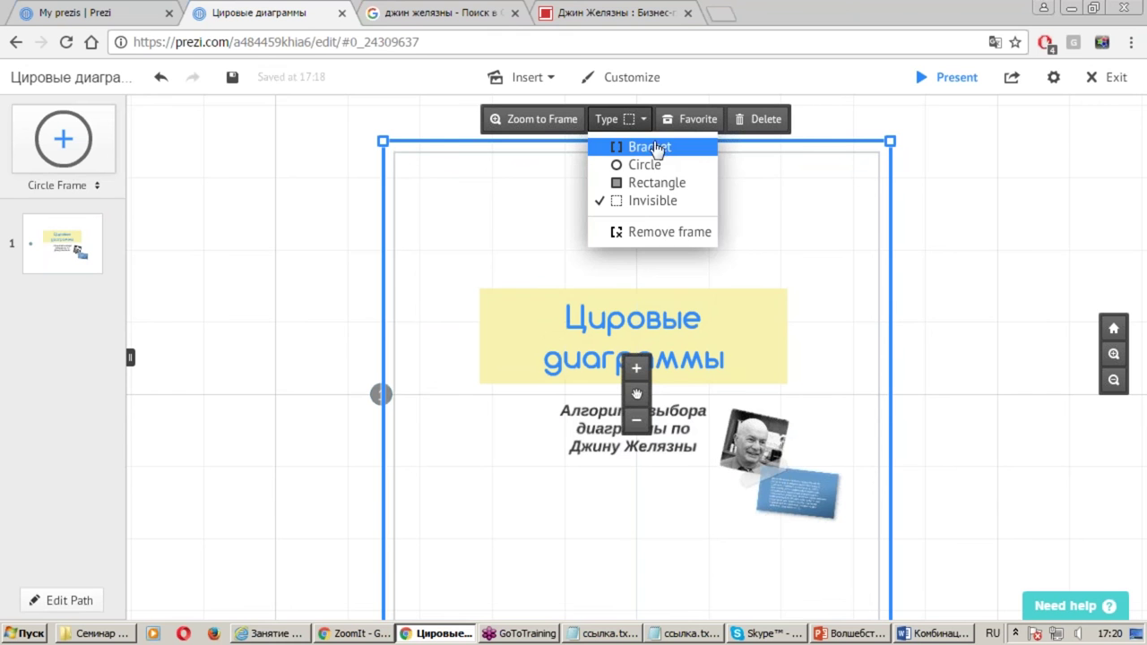
click(659, 149)
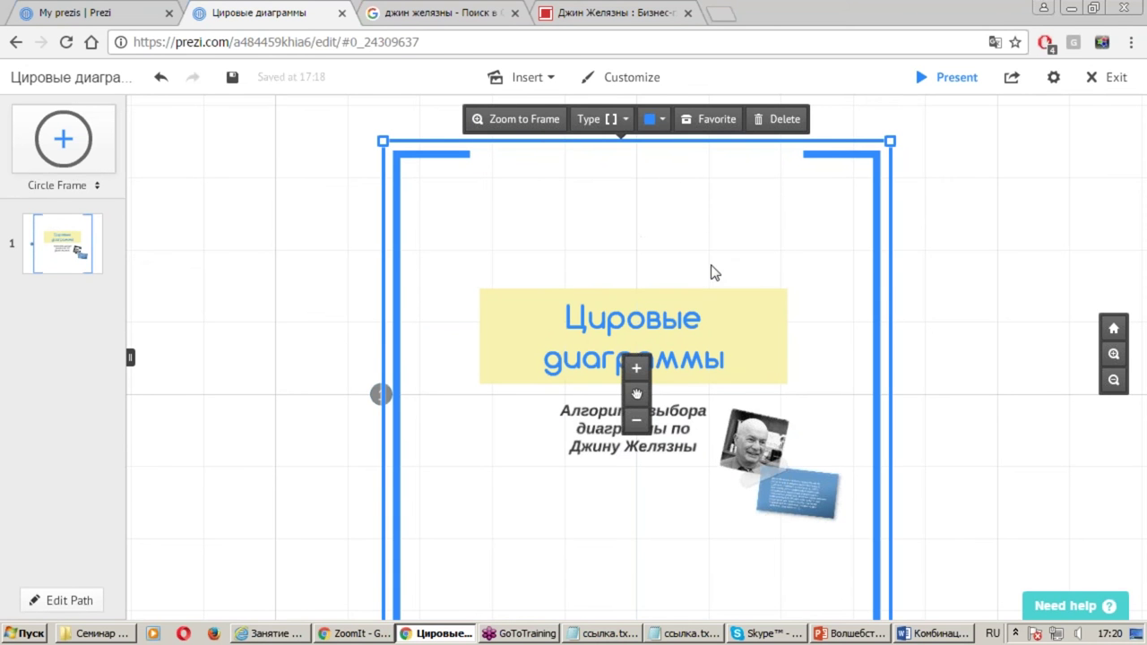
click(661, 119)
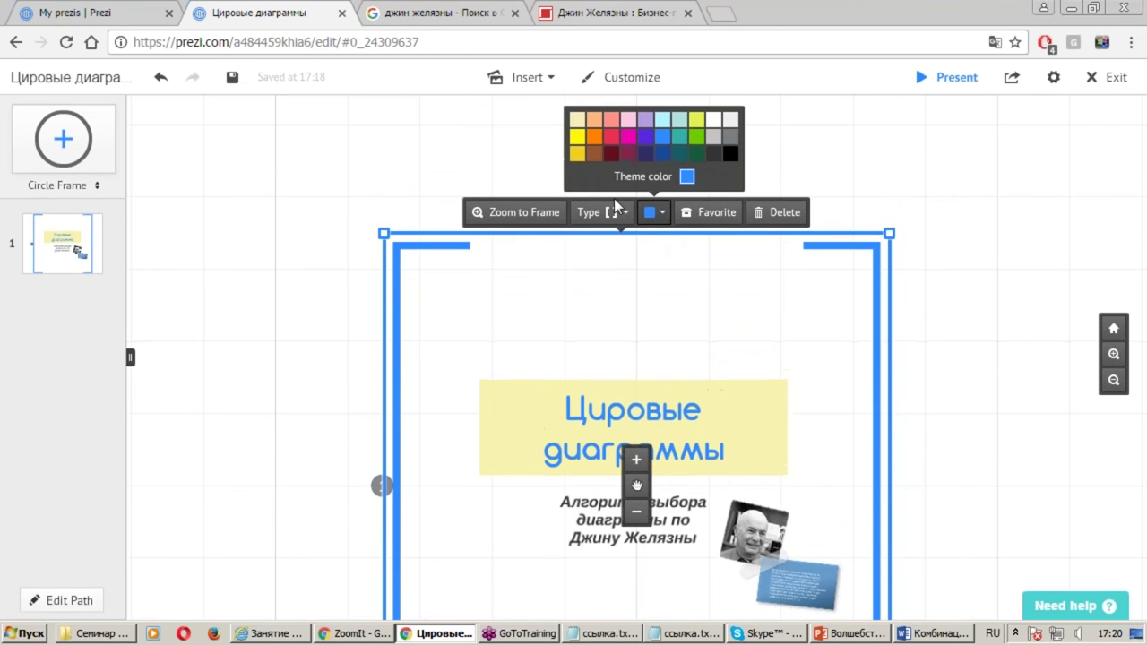
Color the bracket frame orange, deselect it, and fit the view to the frame
click(596, 137)
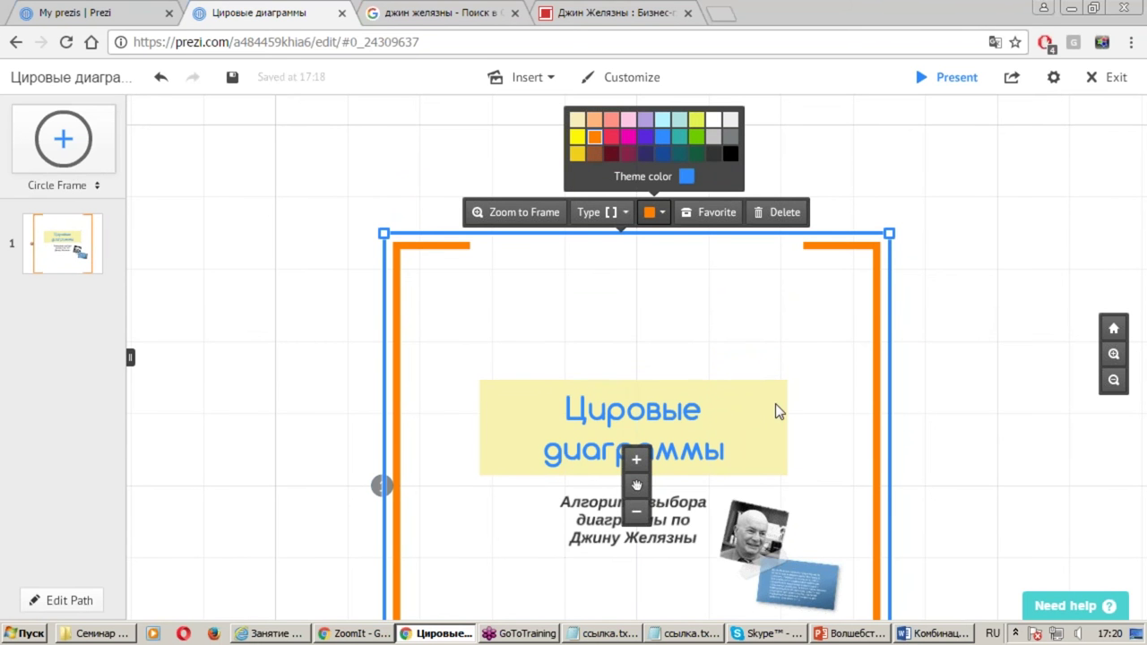
scroll(748, 428, down, 1)
scroll(775, 550, up, 2)
scroll(777, 524, down, 1)
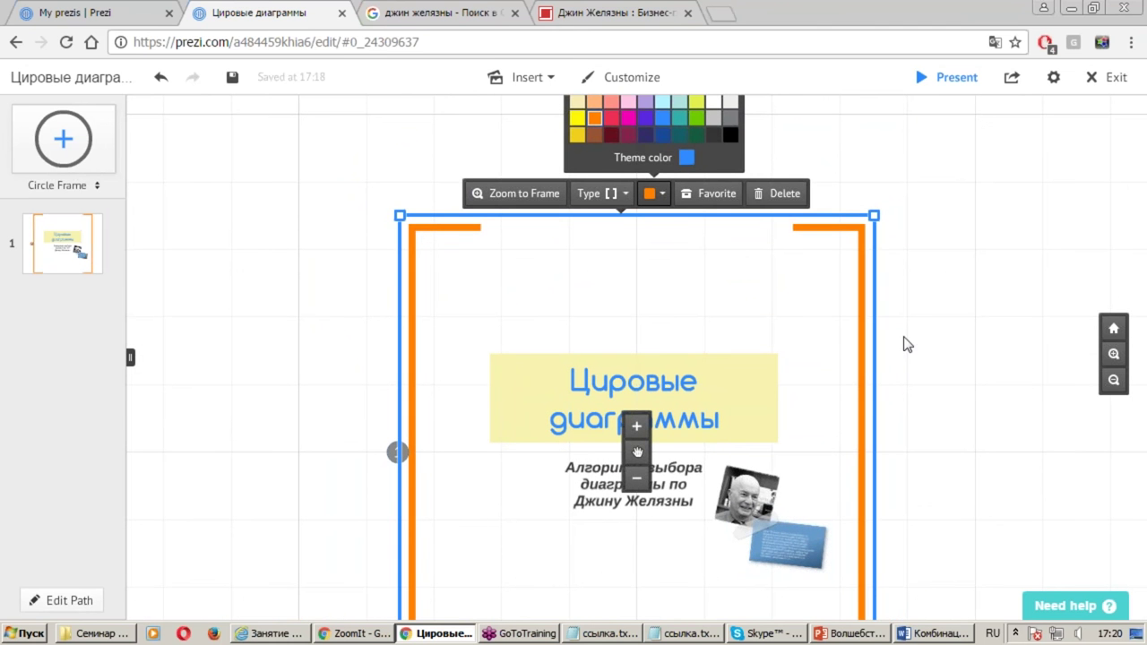
click(986, 322)
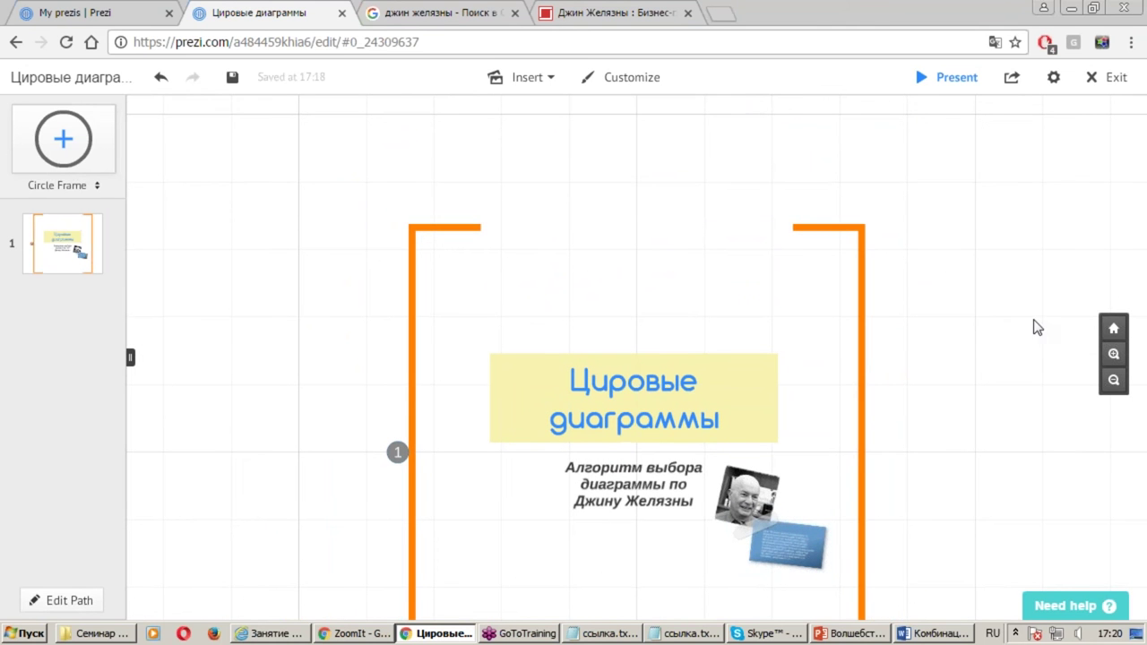
click(1114, 329)
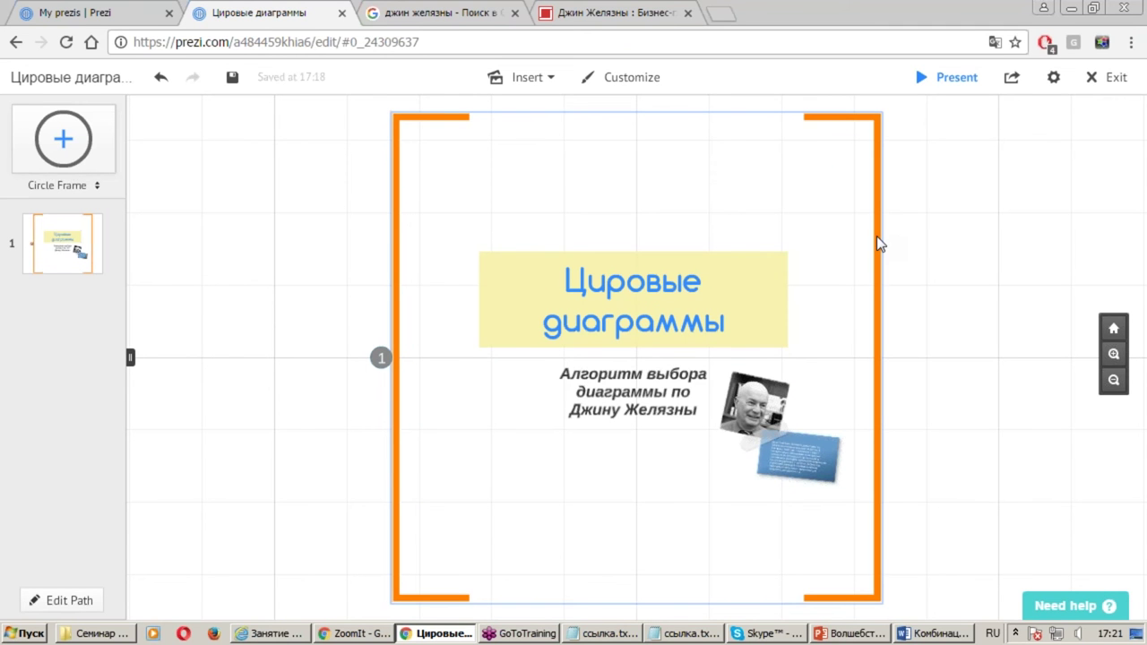
Draw a ZoomIt annotation, then briefly select and deselect the orange bracket frame
key(ctrl+alt+d)
drag(693, 96, 799, 135)
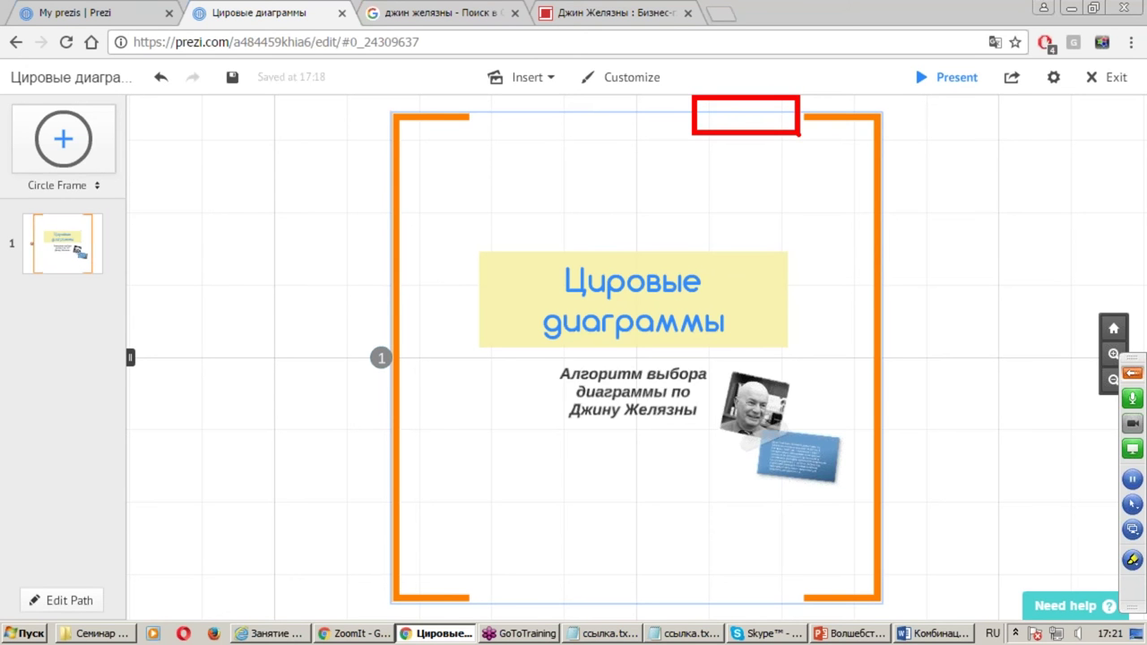
key(Escape)
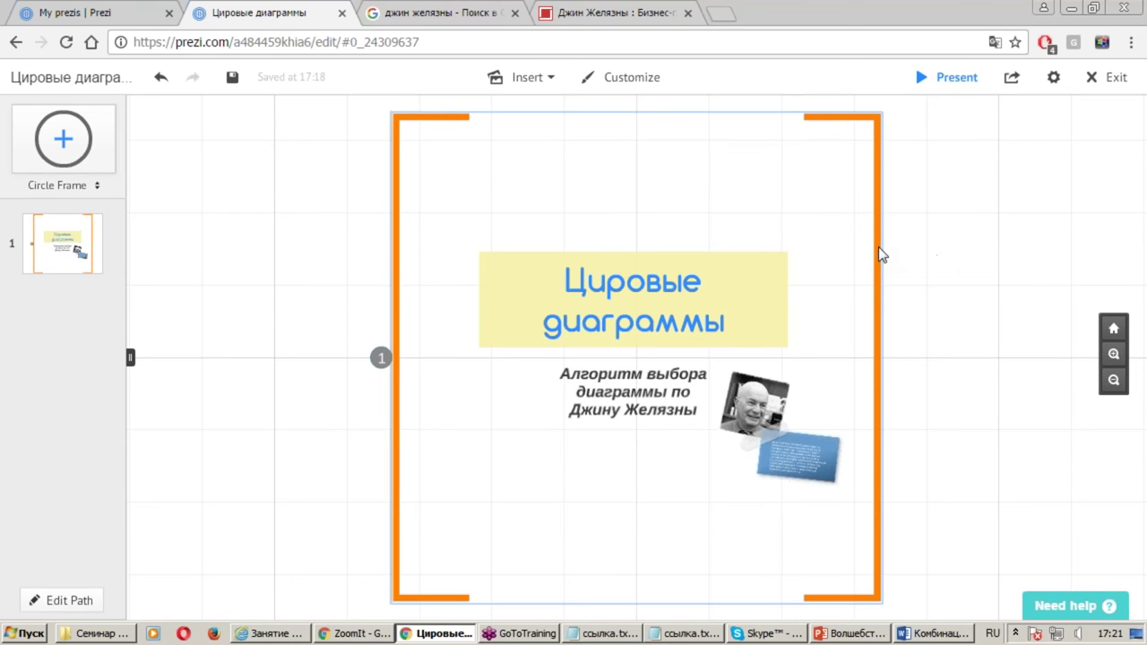
click(879, 248)
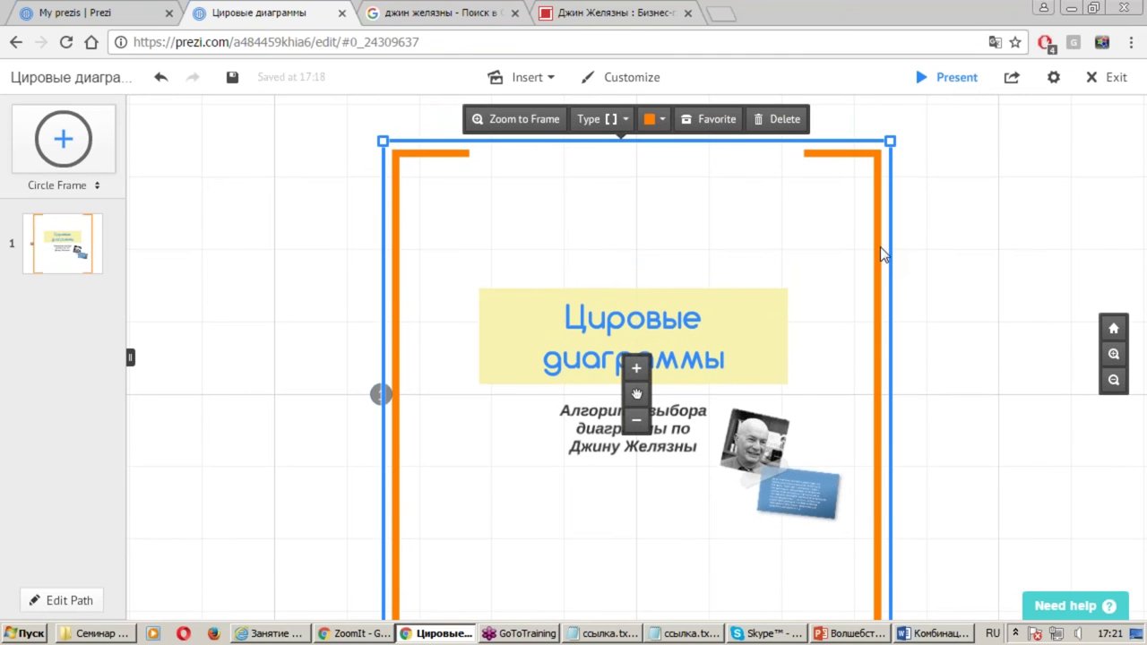
click(973, 280)
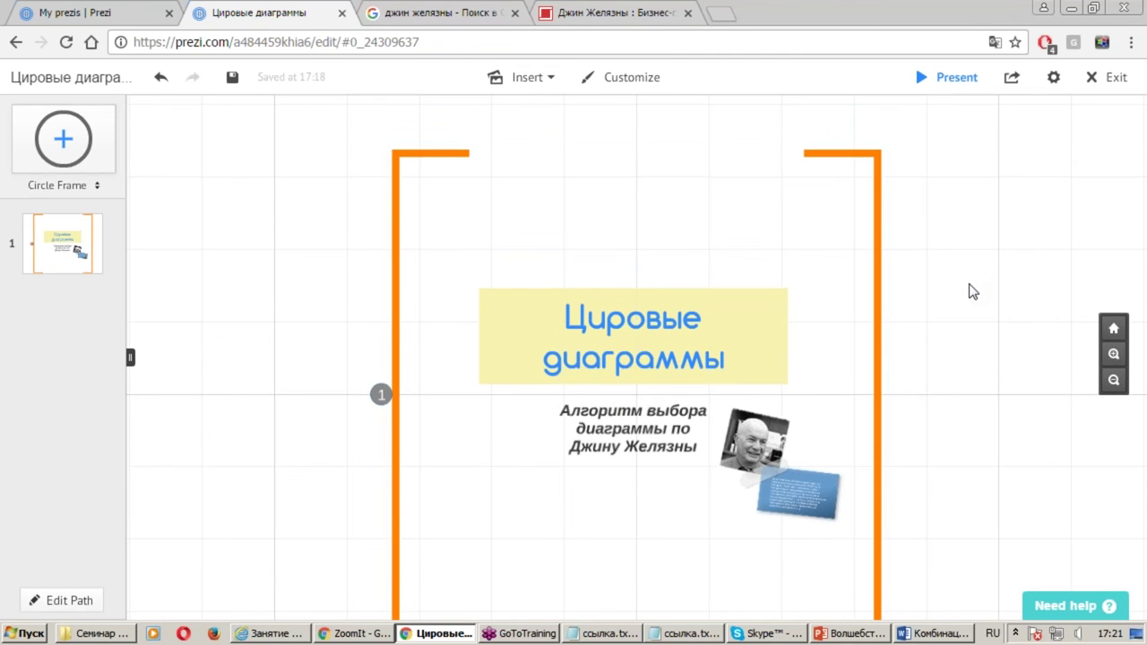
click(1114, 328)
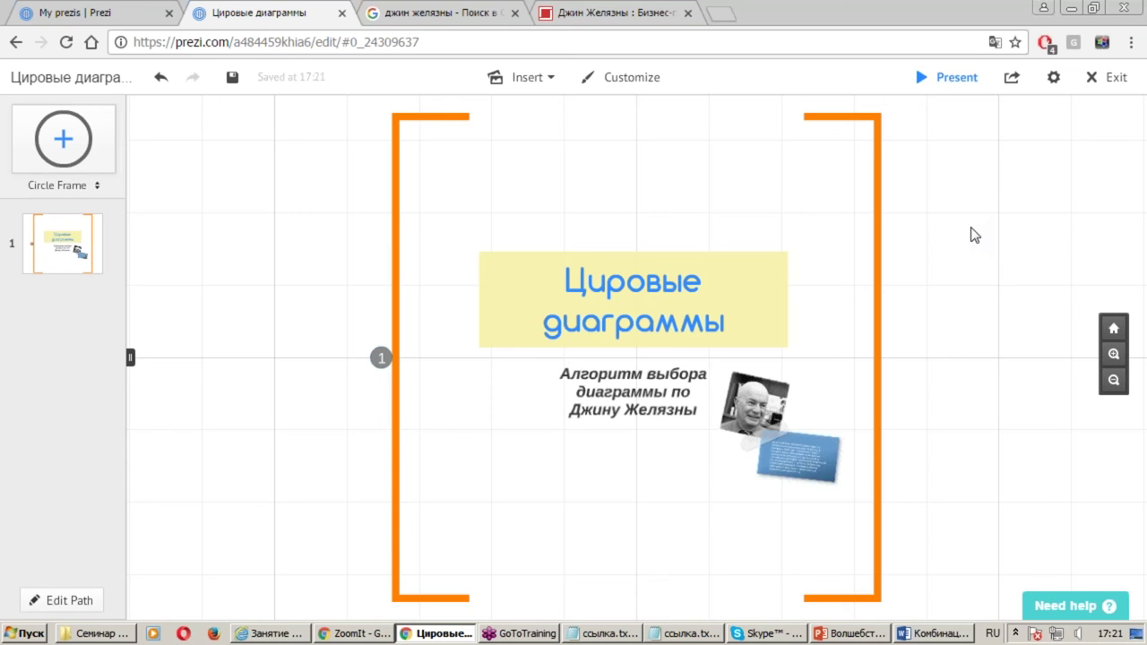
drag(972, 226, 965, 231)
click(826, 329)
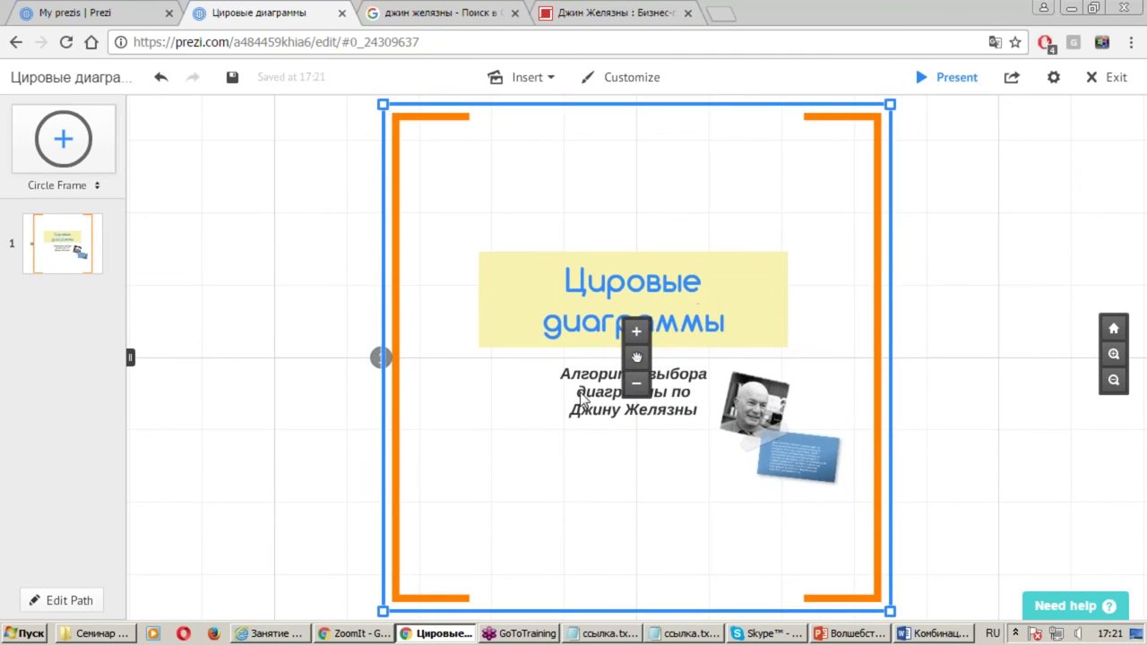
click(986, 291)
click(722, 296)
shift+click(690, 399)
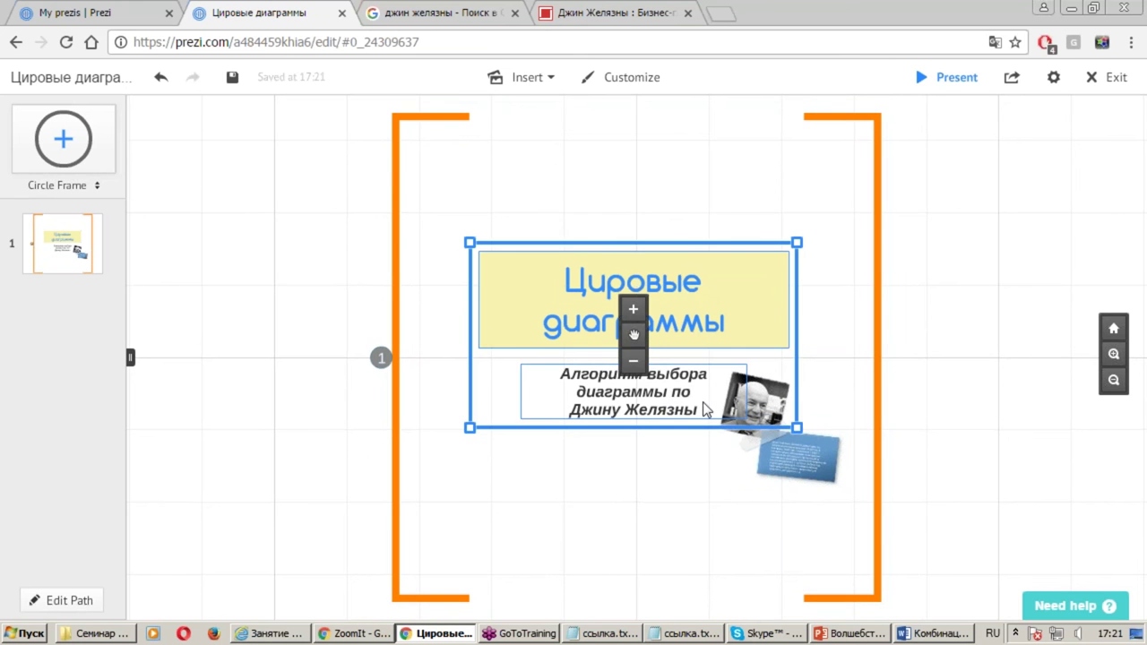
shift+click(782, 440)
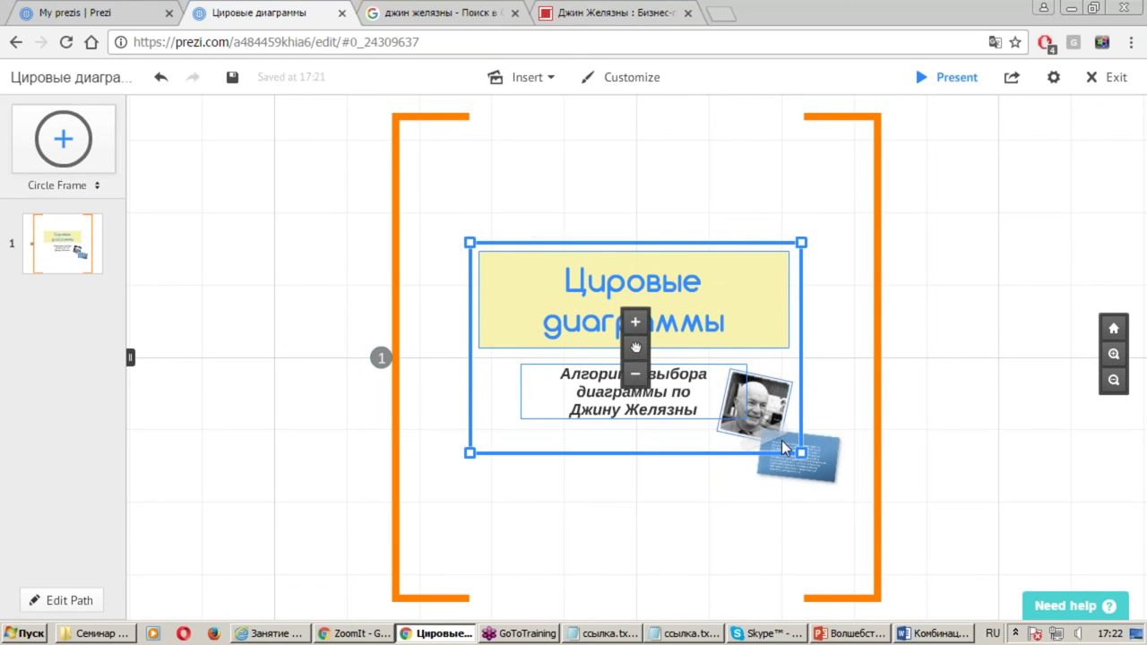
shift+click(832, 483)
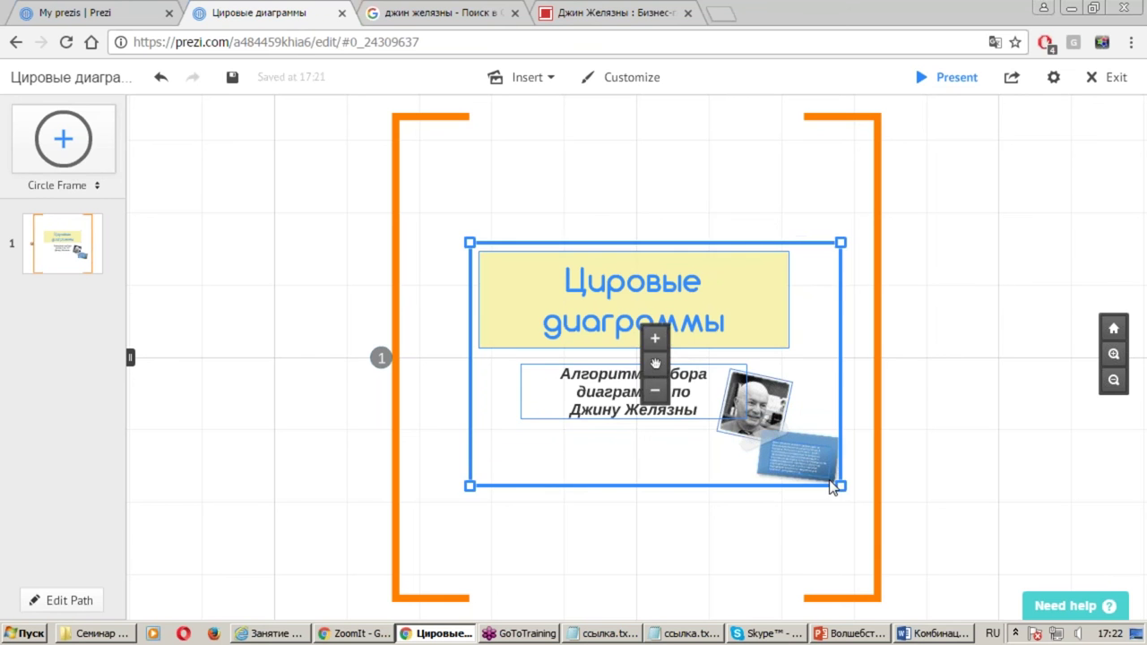
click(999, 269)
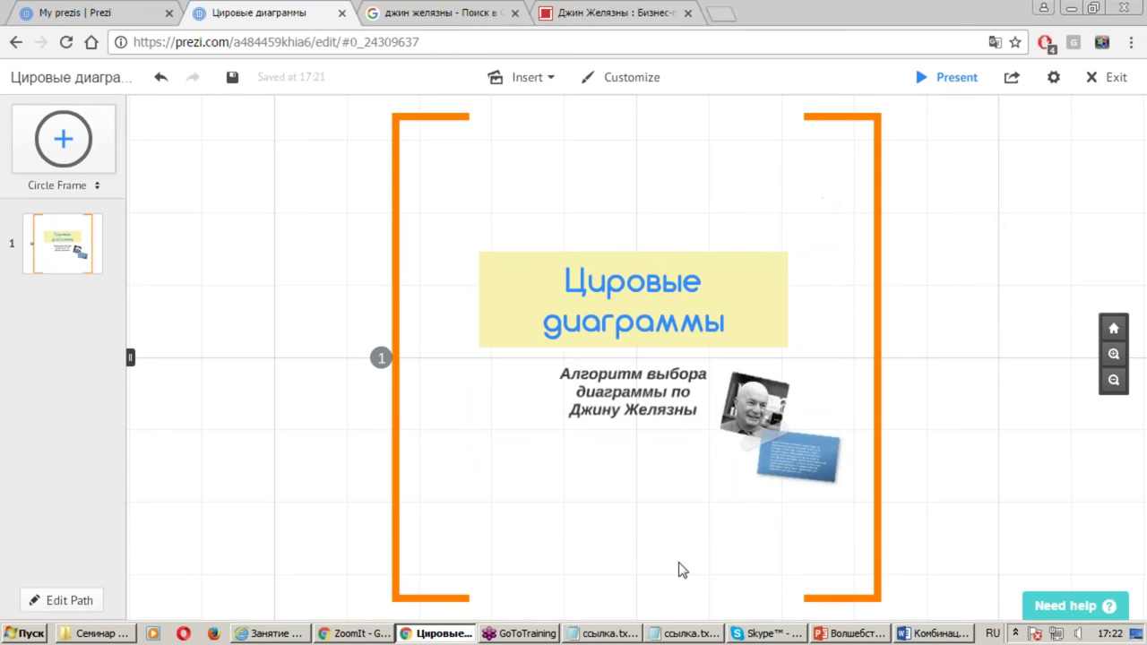
drag(1009, 192, 425, 573)
click(614, 369)
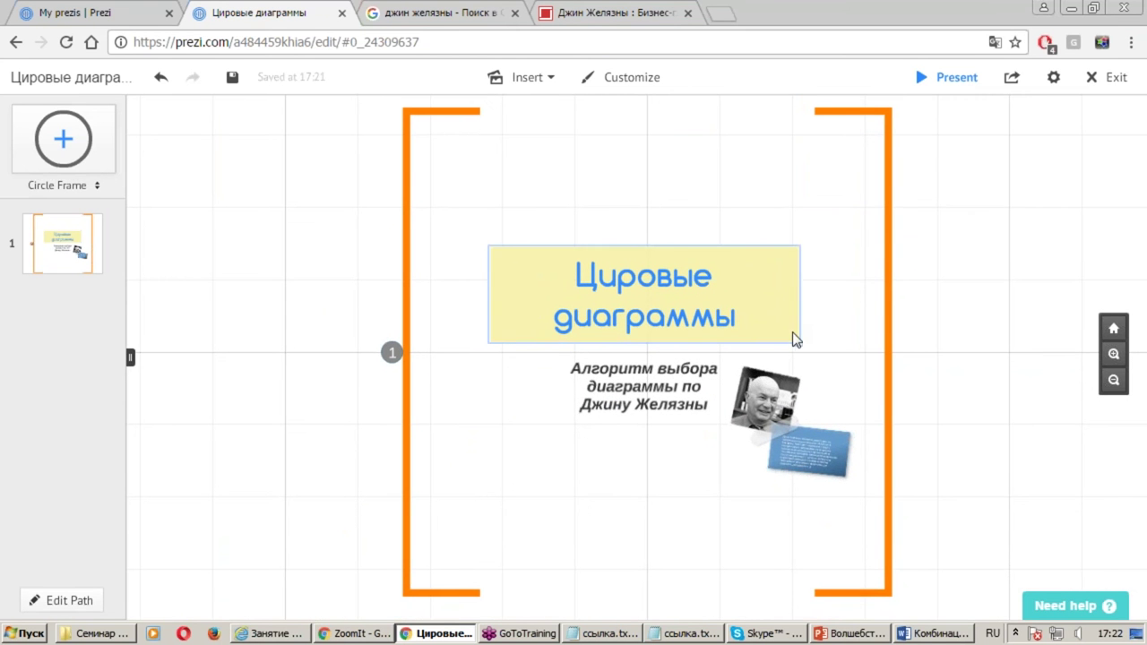
click(761, 384)
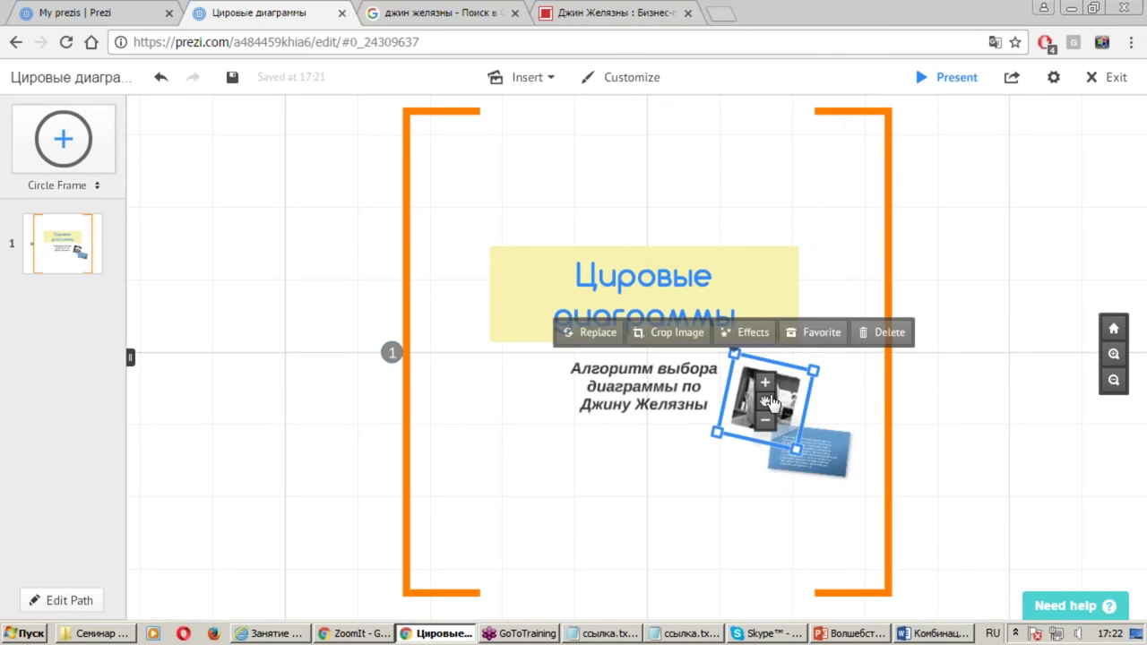
click(812, 416)
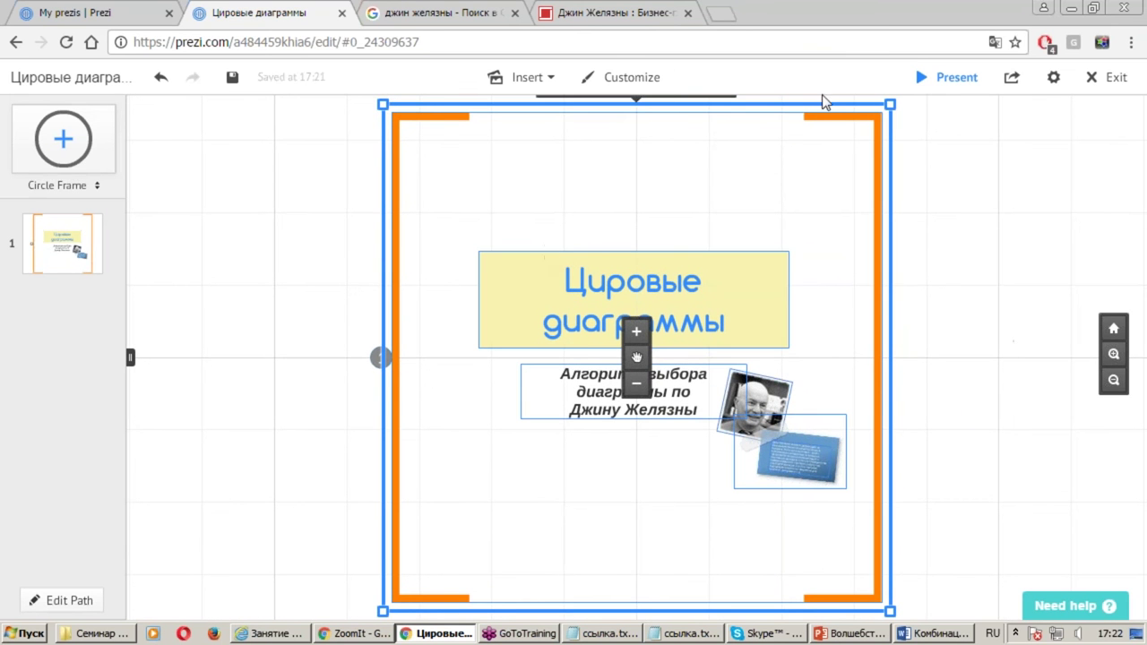
click(977, 314)
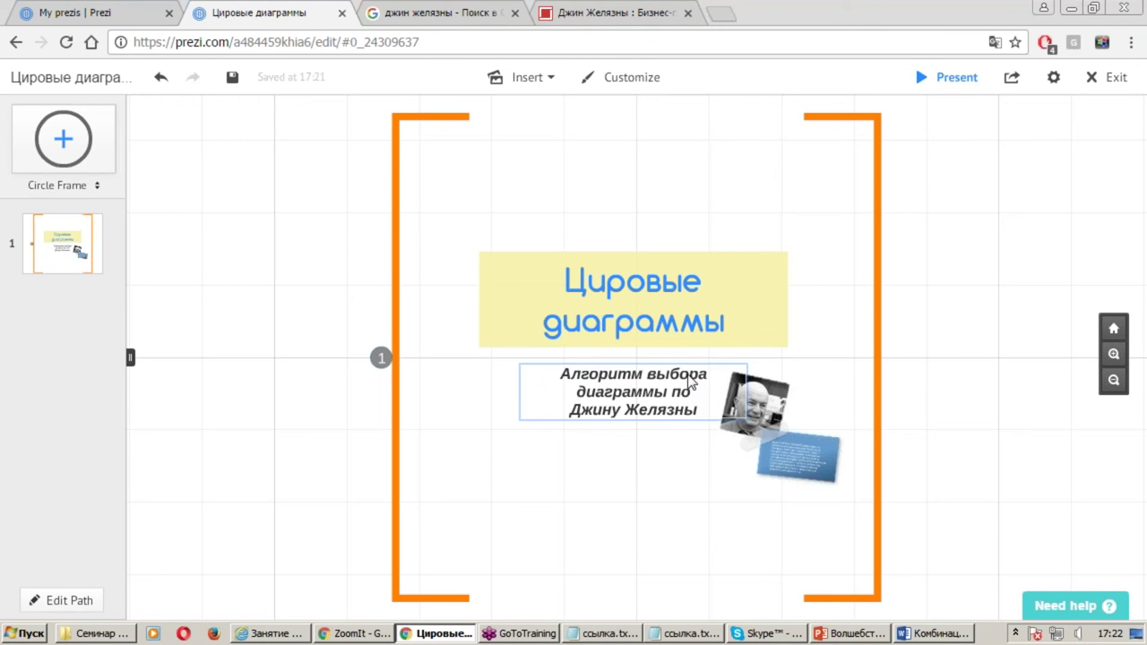
drag(689, 381, 695, 377)
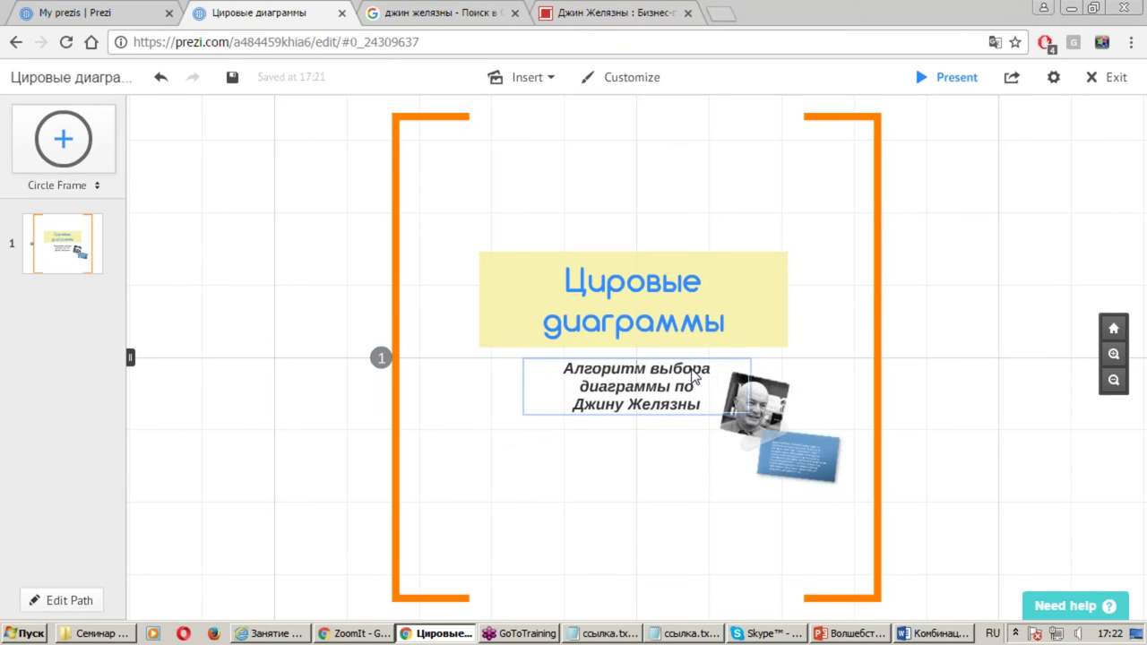
click(942, 412)
click(948, 484)
scroll(896, 390, up, 3)
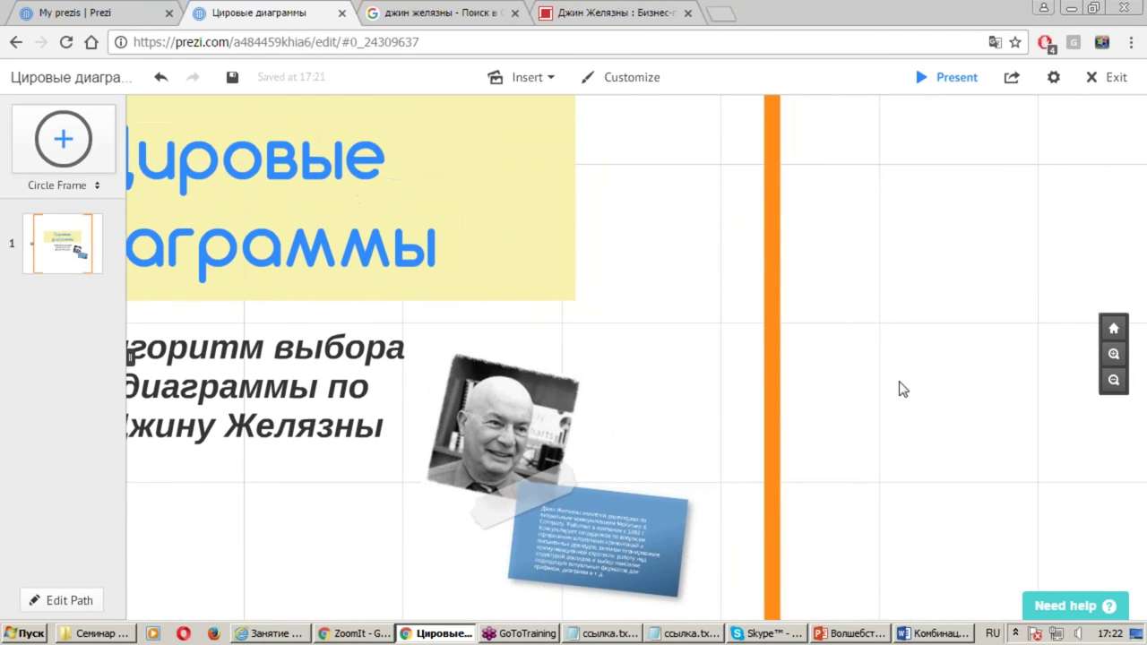
scroll(932, 378, down, 3)
scroll(925, 377, down, 3)
scroll(918, 372, up, 2)
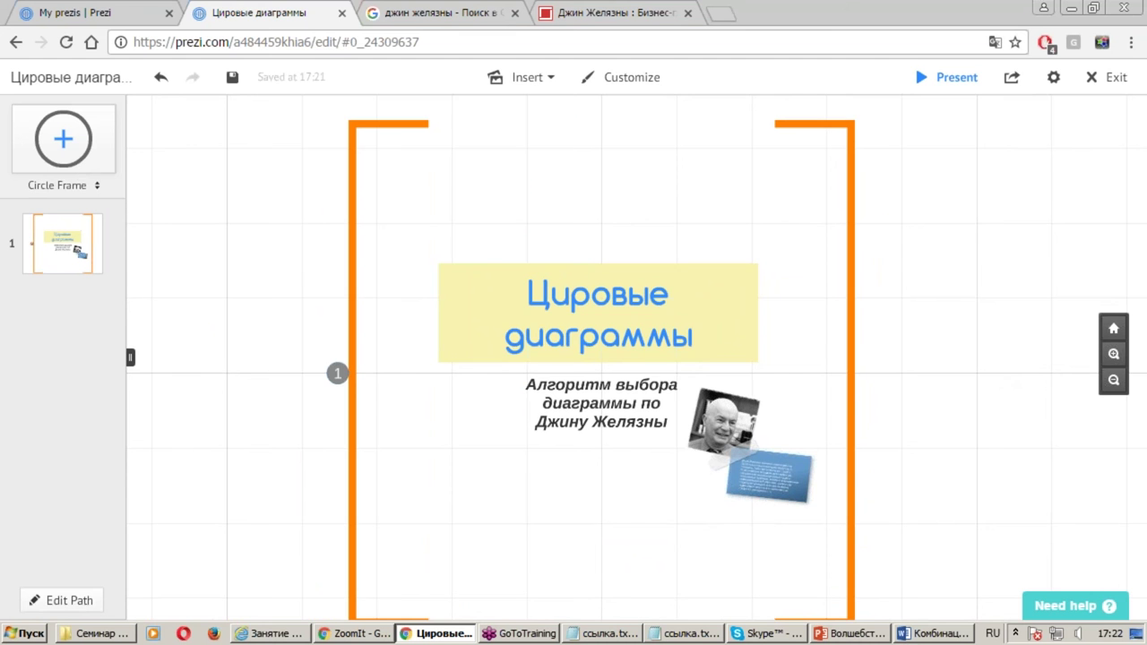
scroll(995, 368, down, 1)
scroll(995, 368, up, 1)
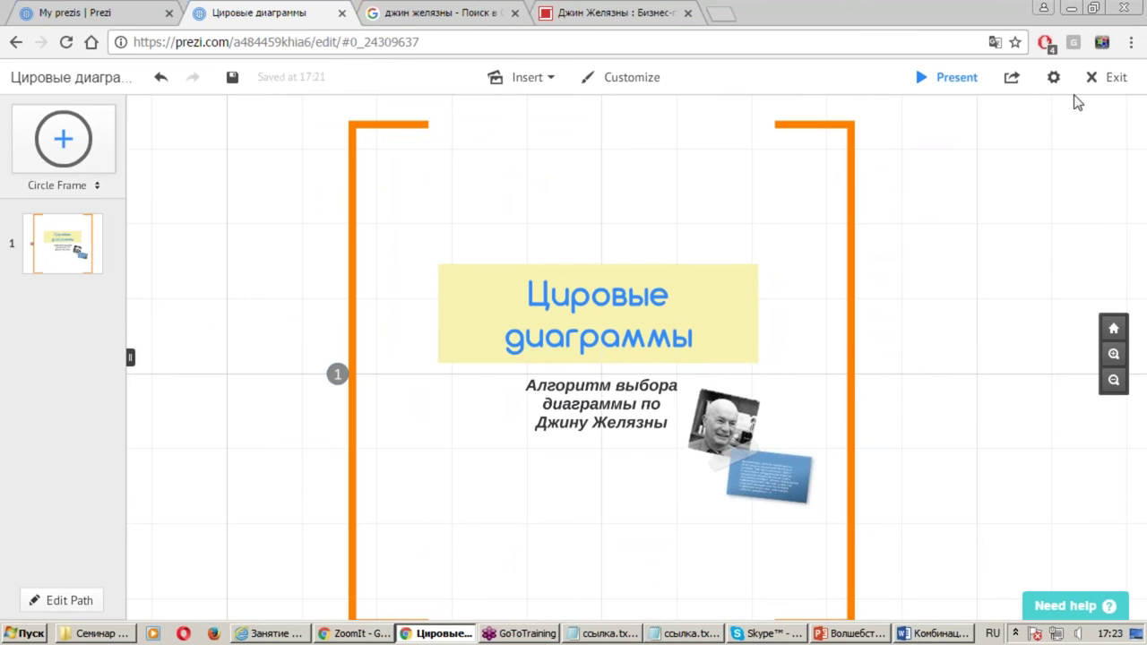
click(1055, 79)
click(619, 78)
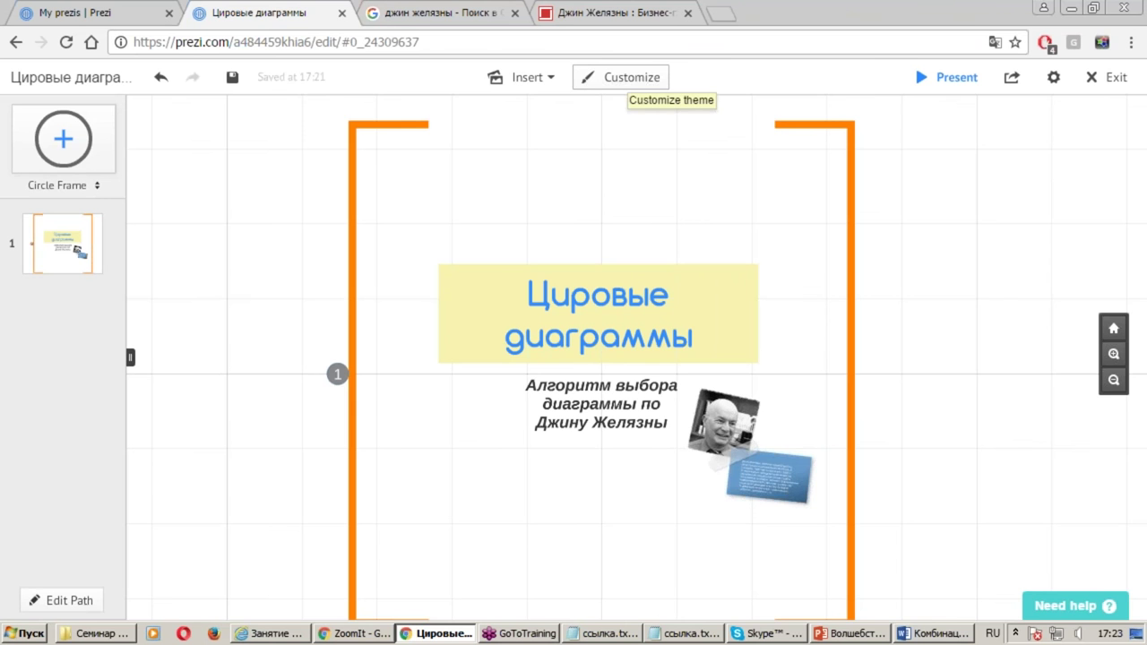
Preview the Autumn, Lagoon, Glacier and Flight themes from the Customize panel's theme list
click(627, 82)
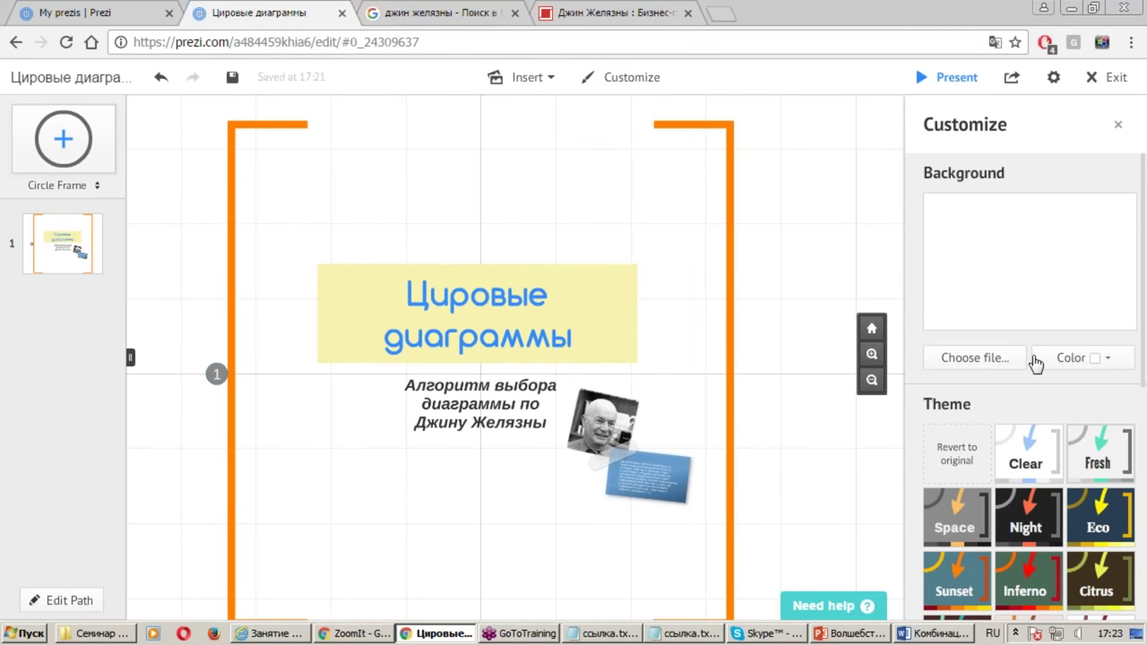
scroll(1027, 357, down, 1)
scroll(1021, 305, down, 1)
scroll(1019, 297, down, 3)
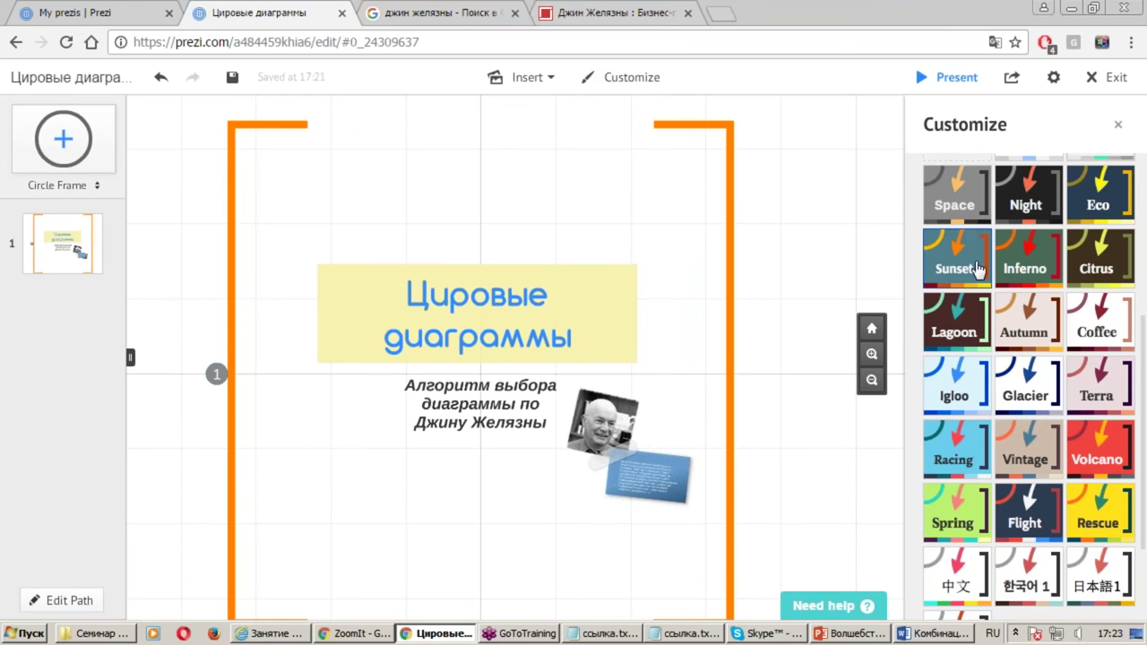
click(1021, 329)
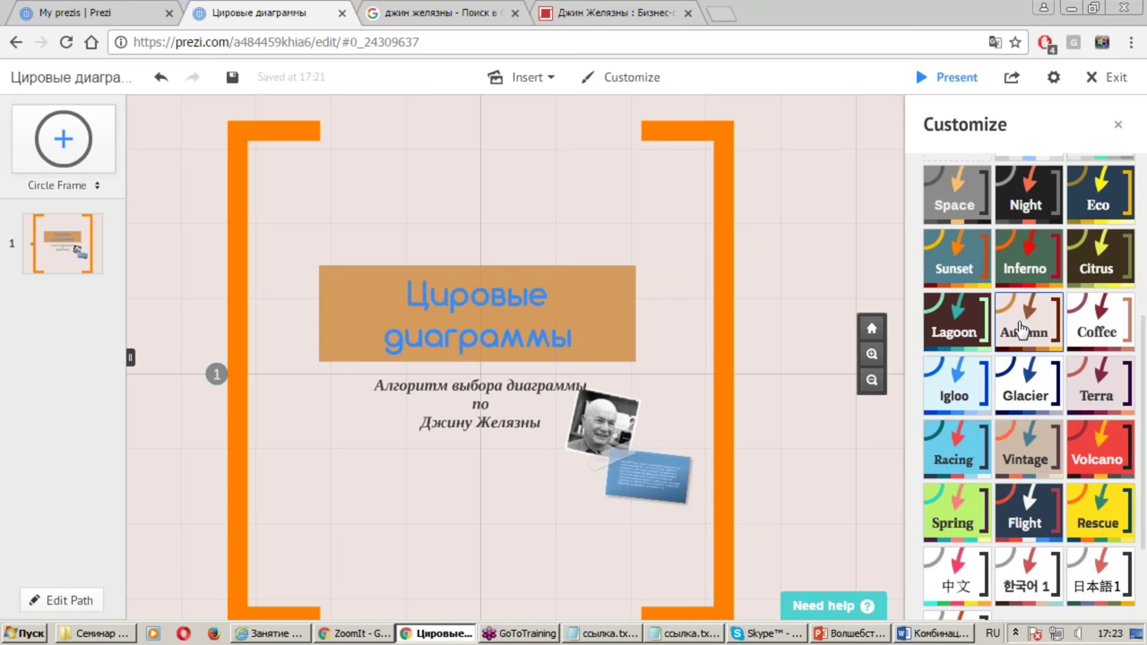
click(967, 335)
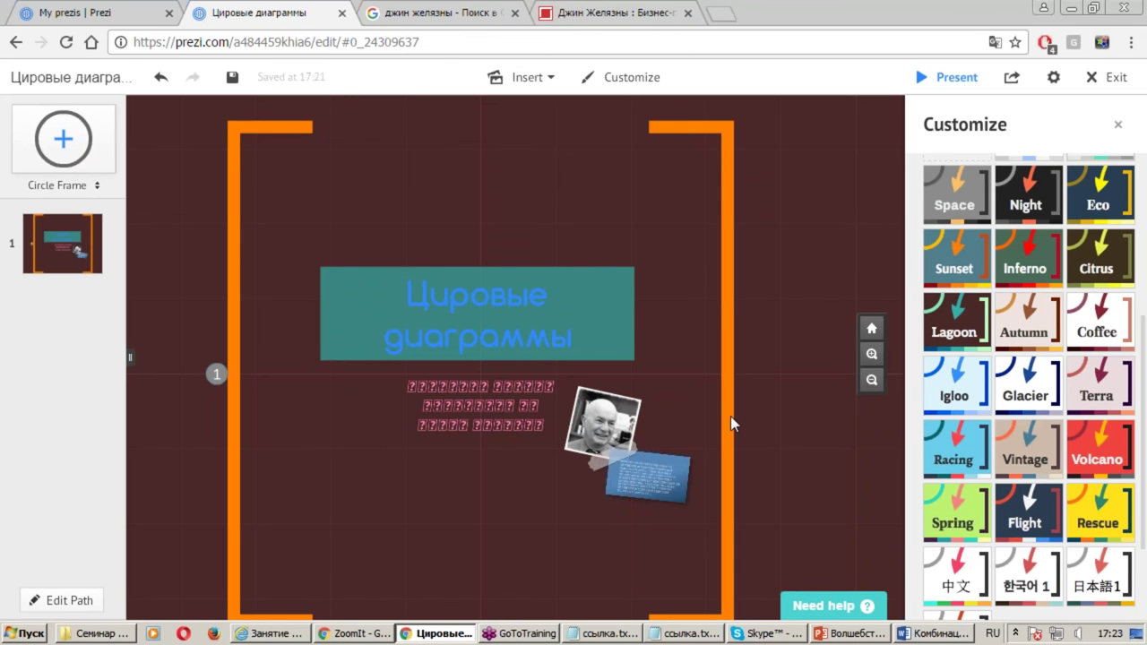
click(1026, 399)
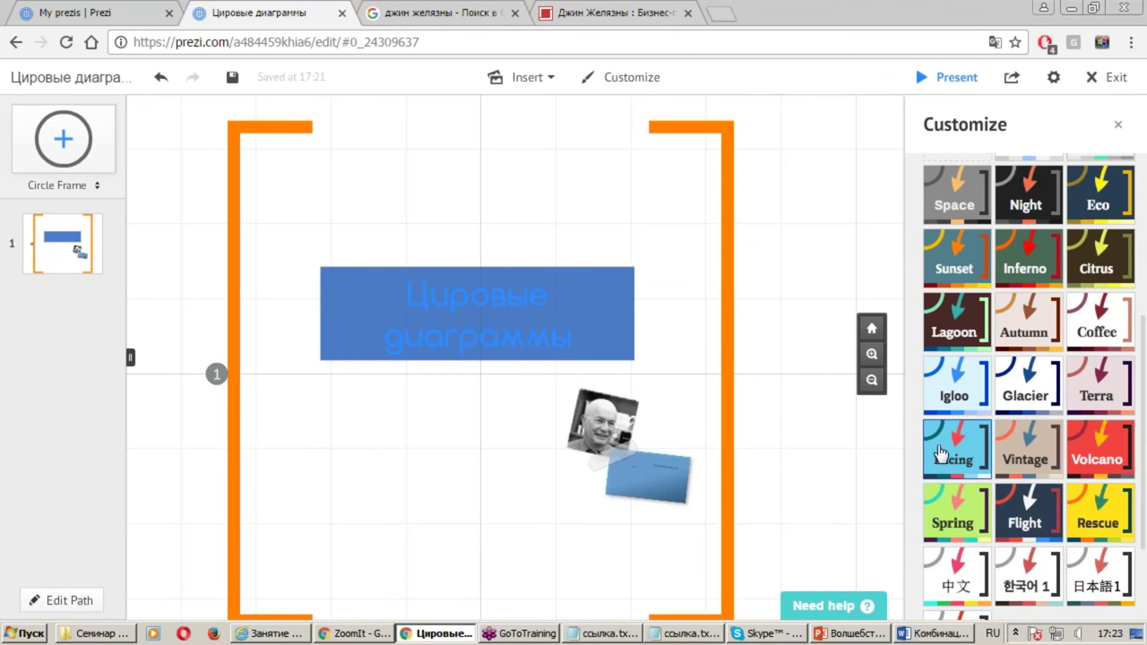
click(1035, 521)
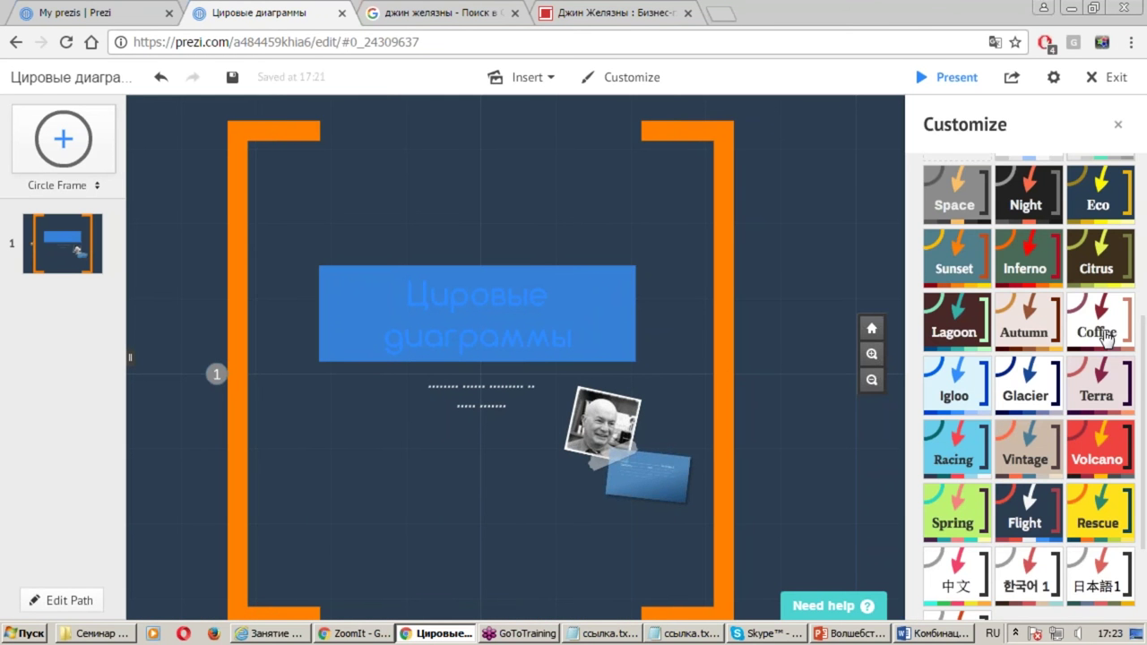
Apply the Terra theme, scroll the theme list, and select the title text box
click(1084, 384)
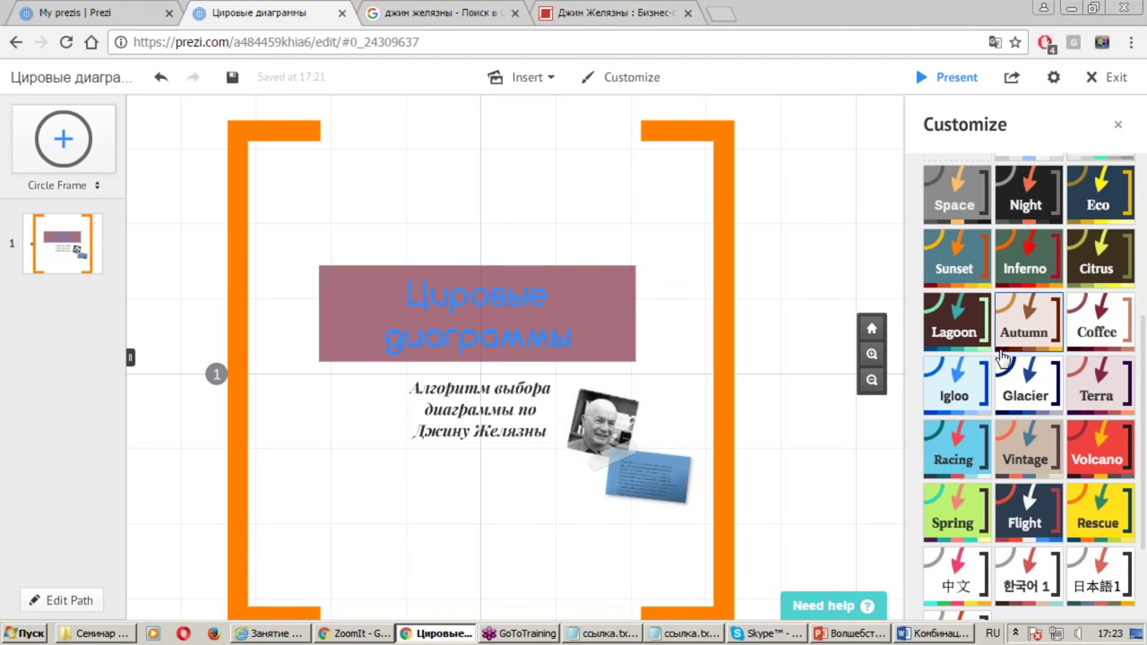
scroll(1021, 323, up, 4)
scroll(1028, 328, down, 2)
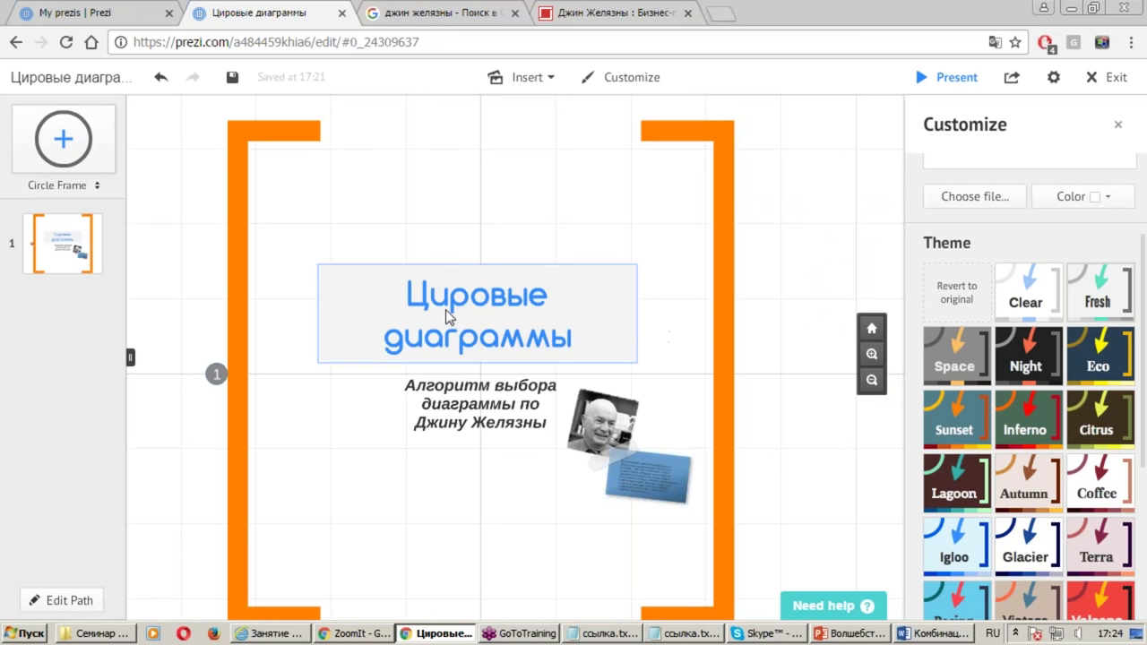
click(446, 309)
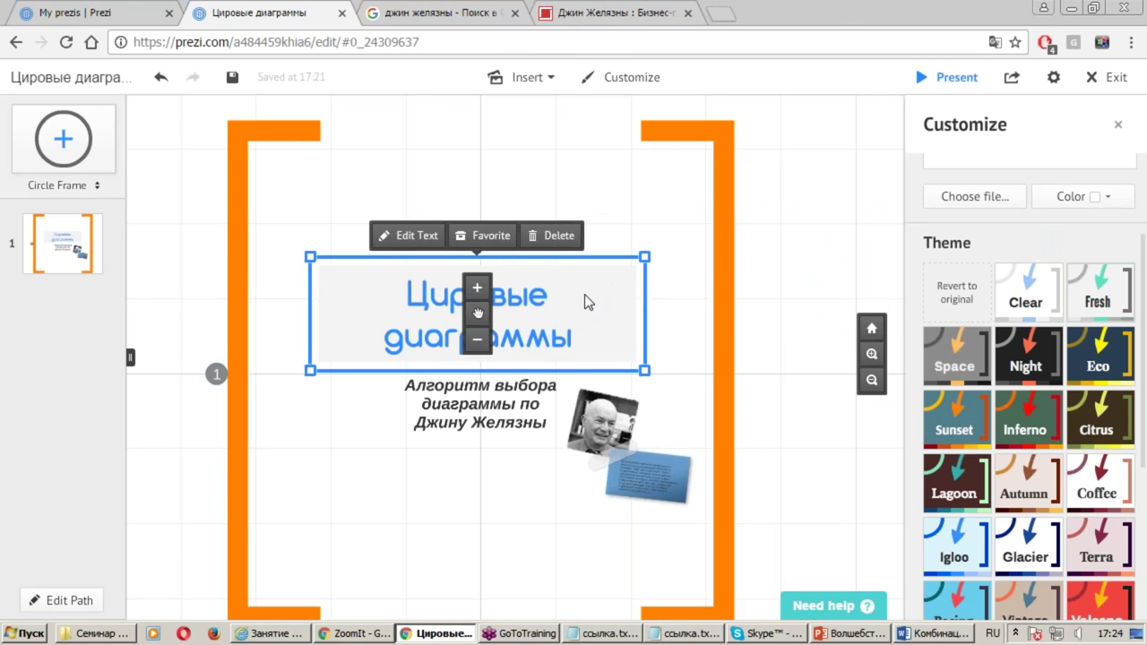
Enlarge the title box, nudge the subtitle up, and make the card's biography text white
drag(637, 255, 668, 238)
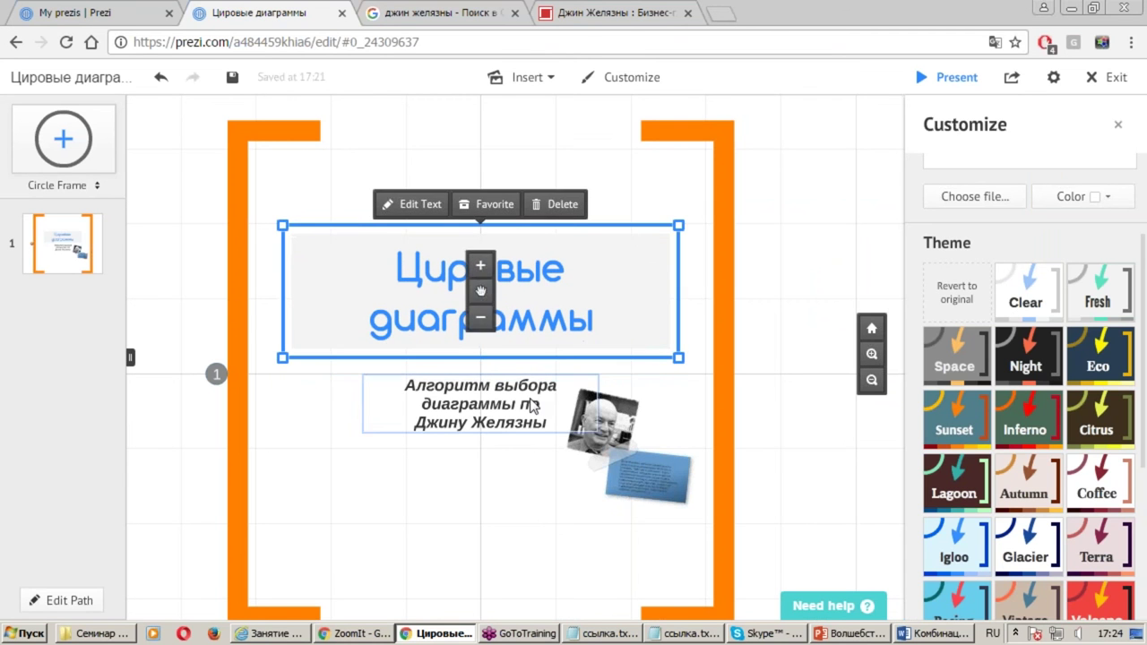
drag(533, 407, 531, 400)
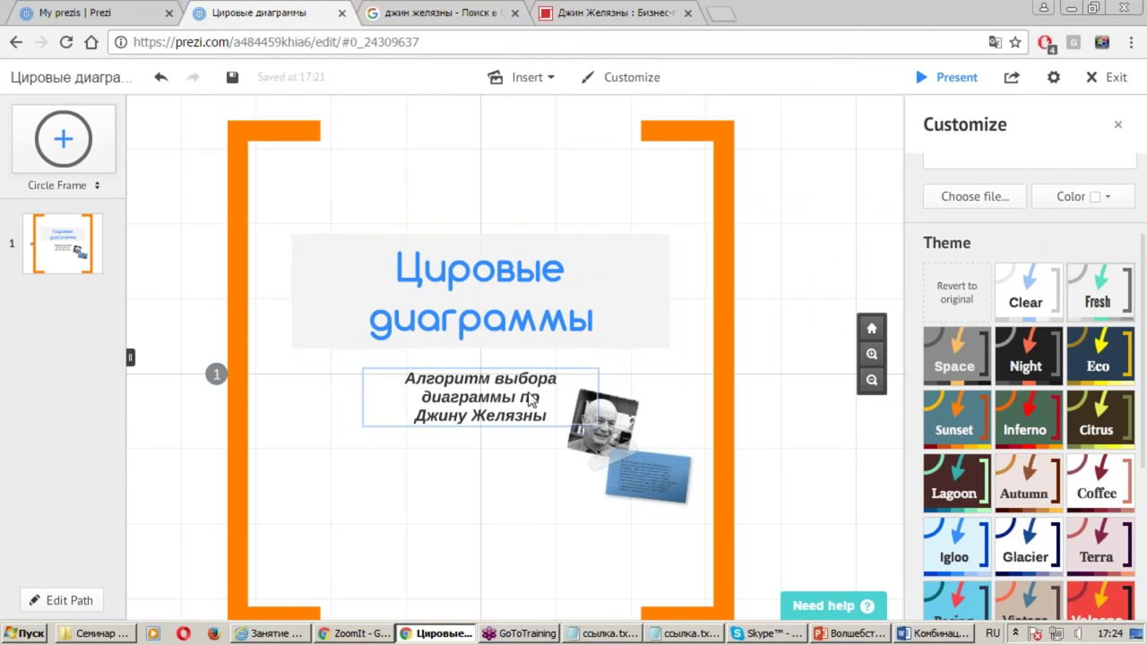
click(663, 482)
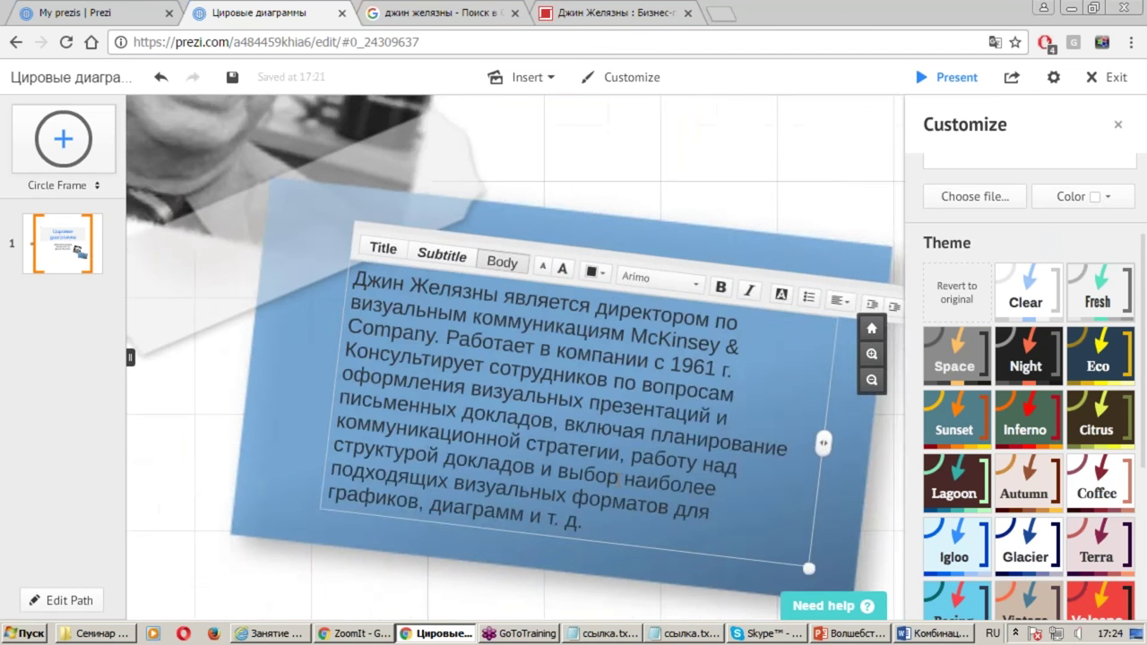
key(ctrl+a)
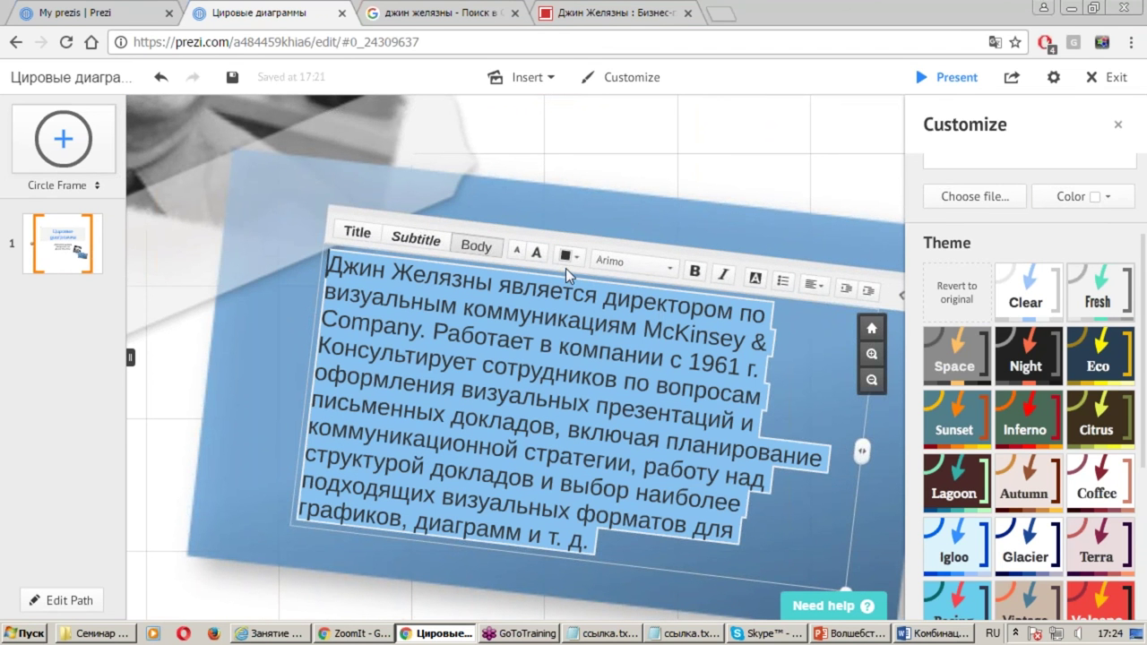
click(569, 257)
click(636, 202)
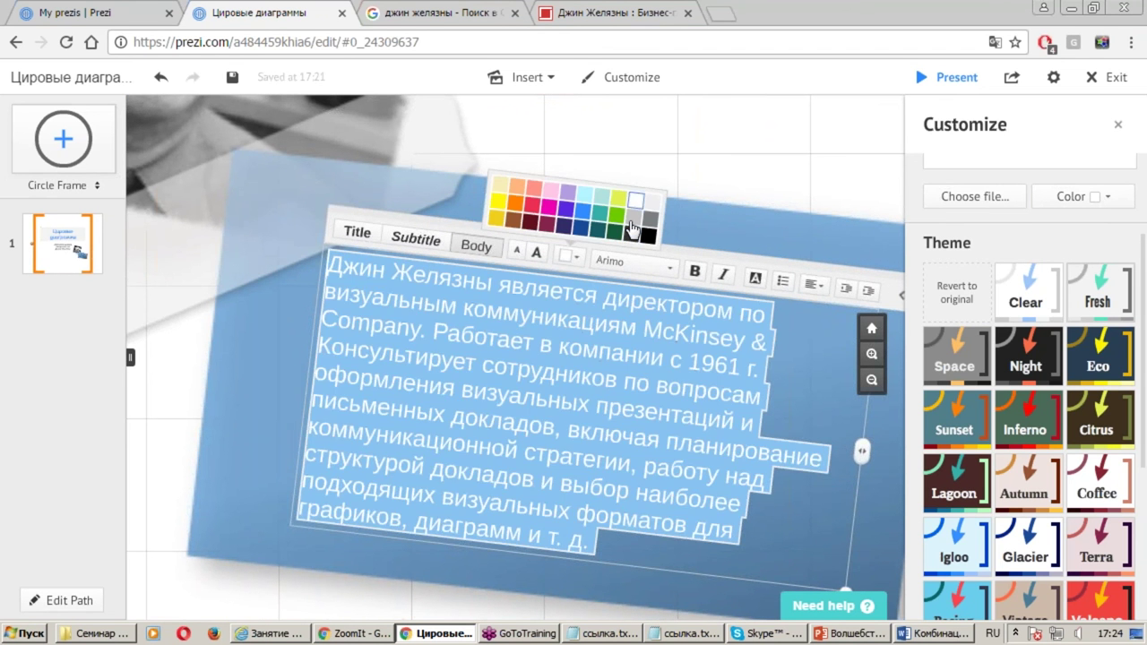
click(881, 470)
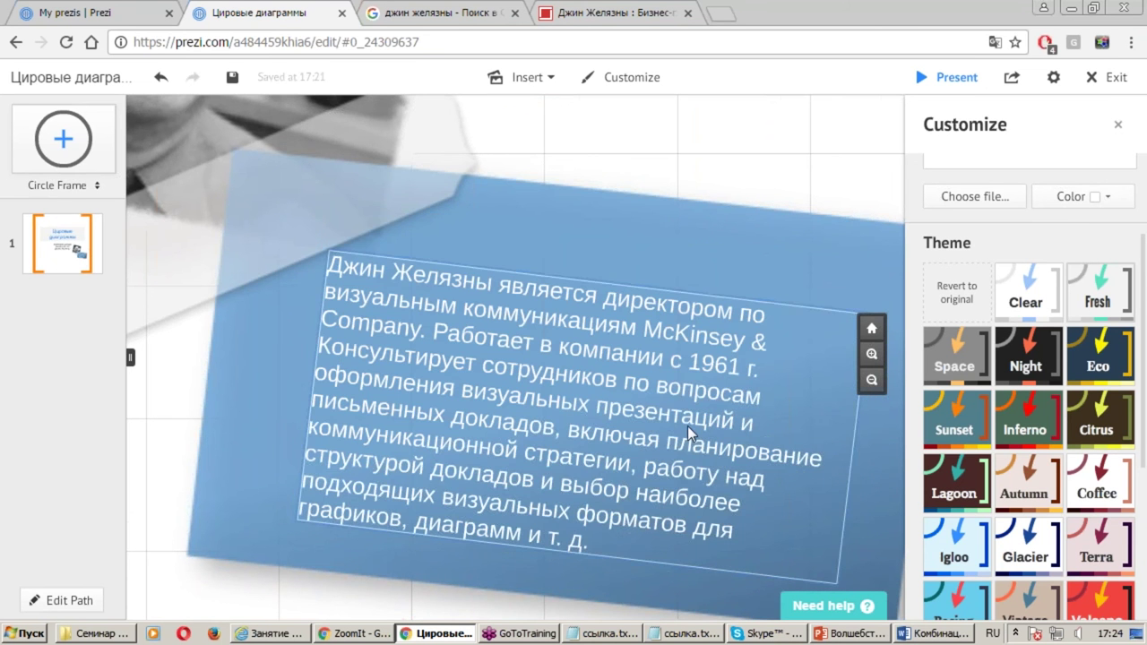
Bring the title frame into view and keep the whole title text in the Comfortaa font
scroll(688, 425, down, 5)
scroll(682, 396, down, 3)
scroll(537, 358, down, 3)
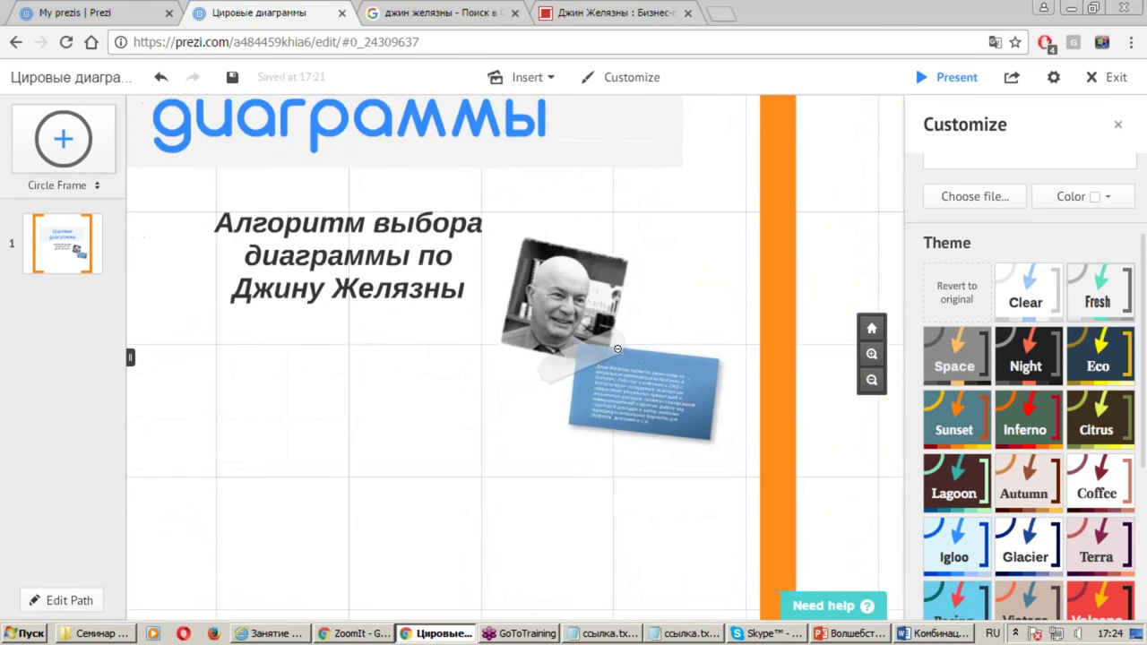
click(439, 330)
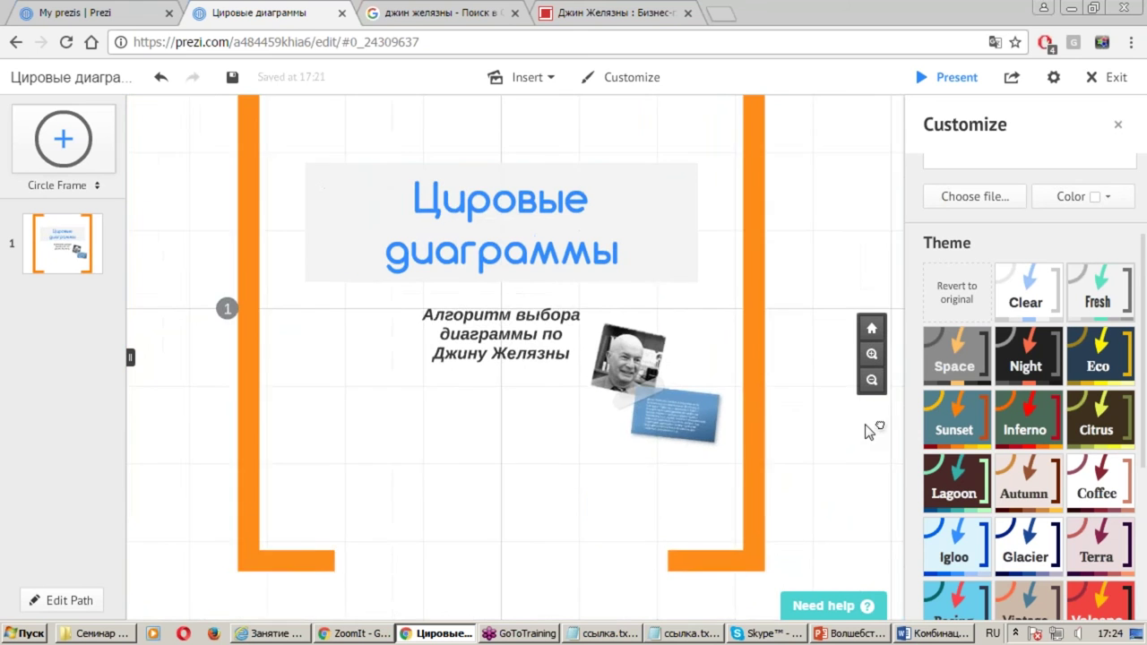
drag(867, 475, 866, 488)
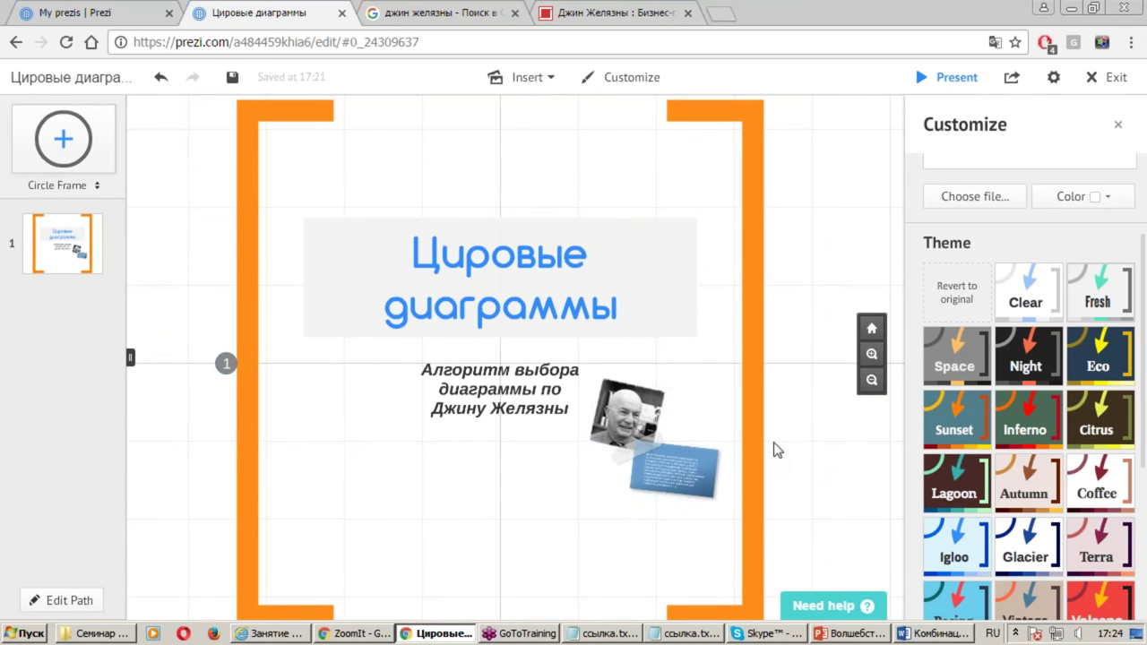
click(497, 280)
click(538, 291)
drag(618, 307, 496, 238)
click(639, 195)
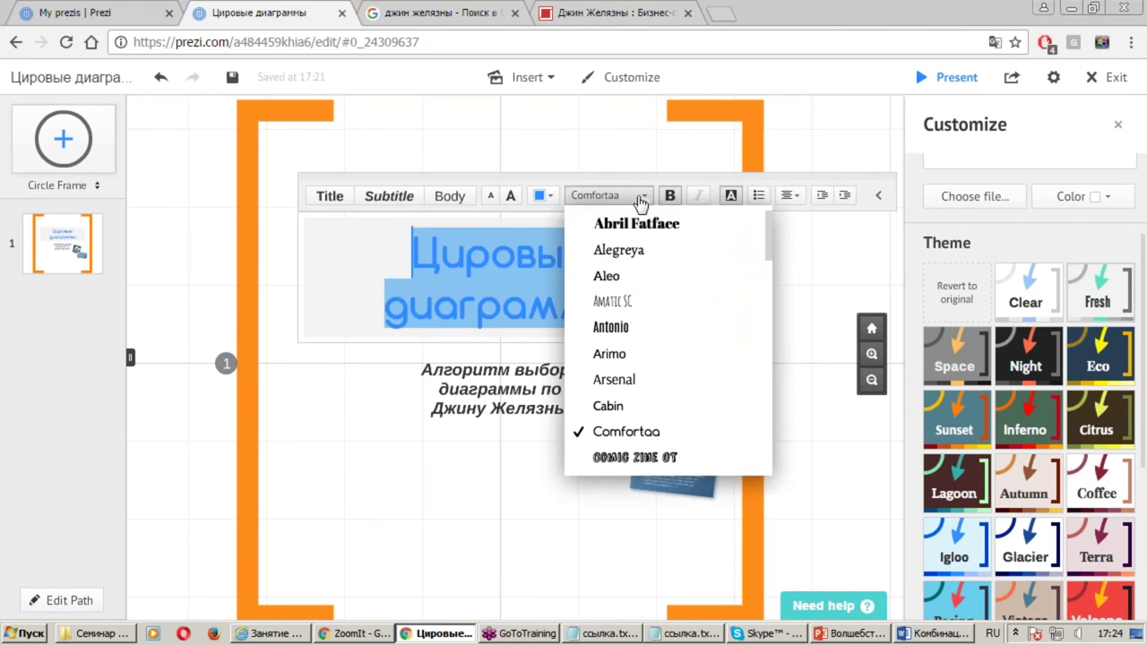
scroll(661, 273, down, 2)
scroll(664, 285, down, 2)
scroll(664, 285, down, 3)
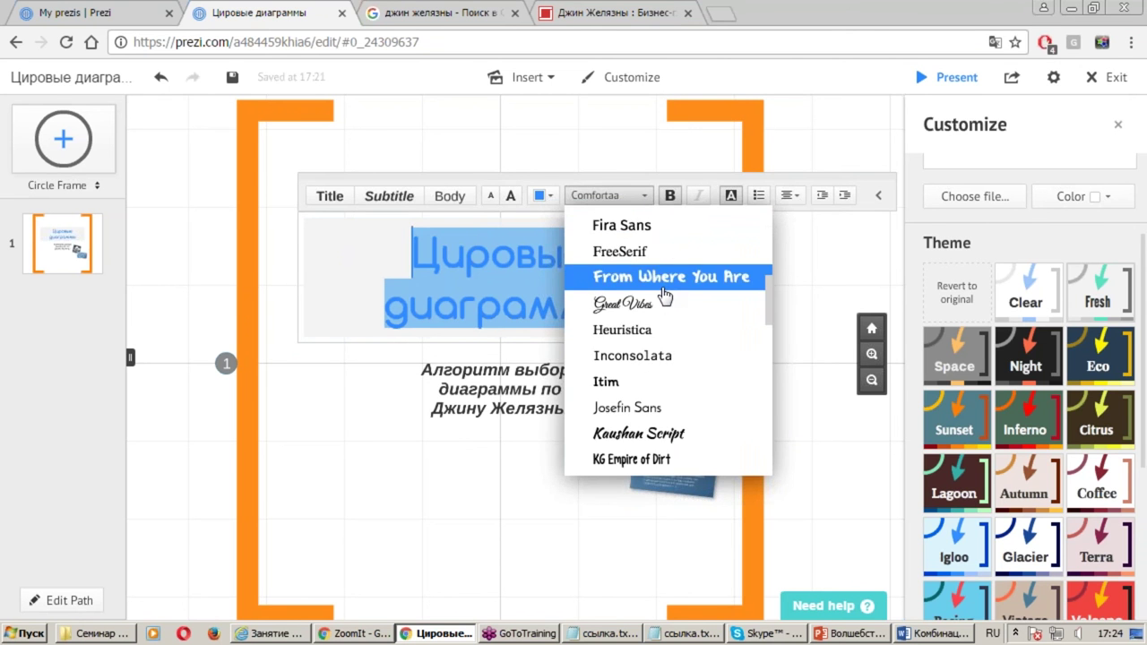
click(478, 257)
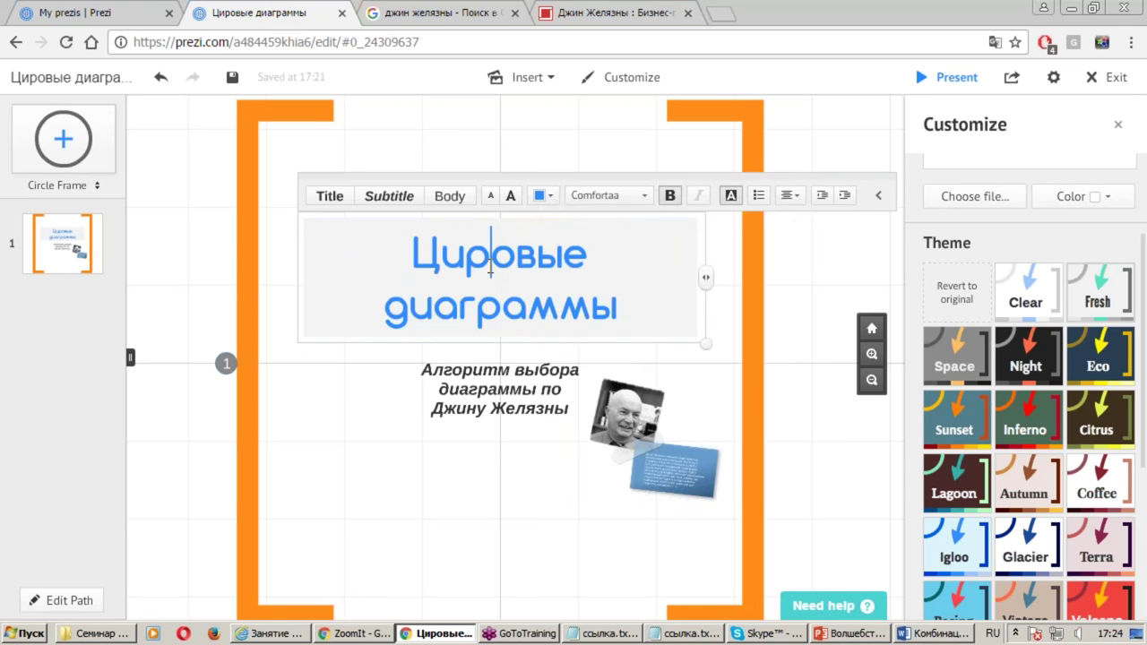
click(647, 357)
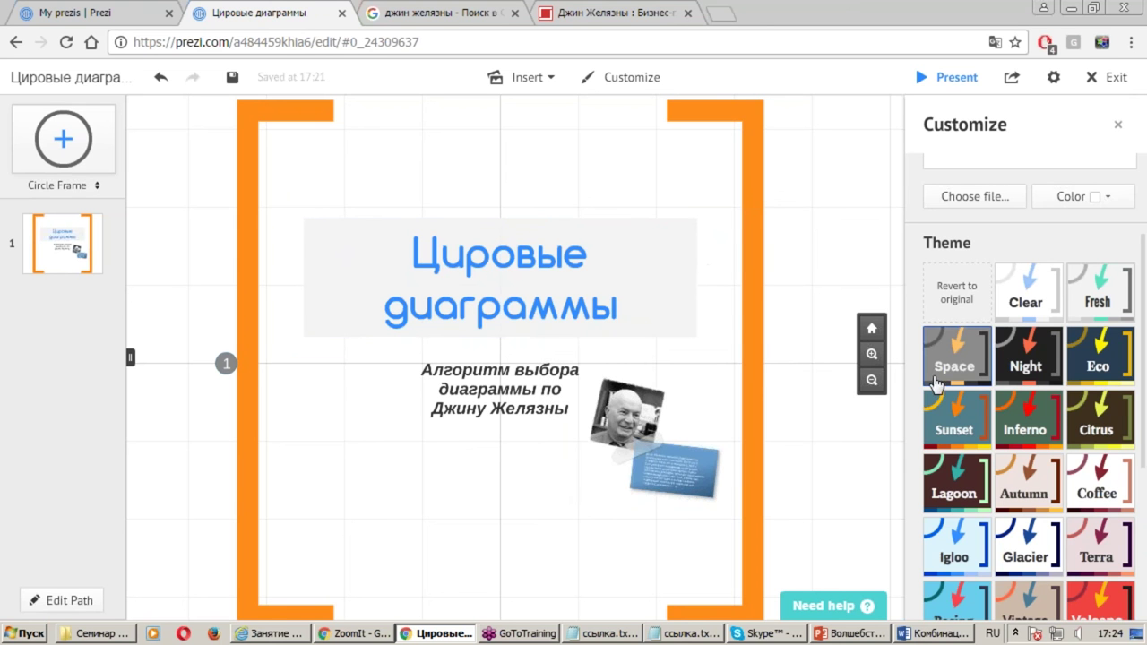
Keep the subtitle text in the Arimo font and move the photo slightly upward
click(535, 395)
key(ctrl+a)
click(719, 343)
scroll(744, 448, down, 2)
scroll(744, 448, down, 2)
scroll(744, 448, down, 2)
scroll(744, 448, down, 1)
click(547, 383)
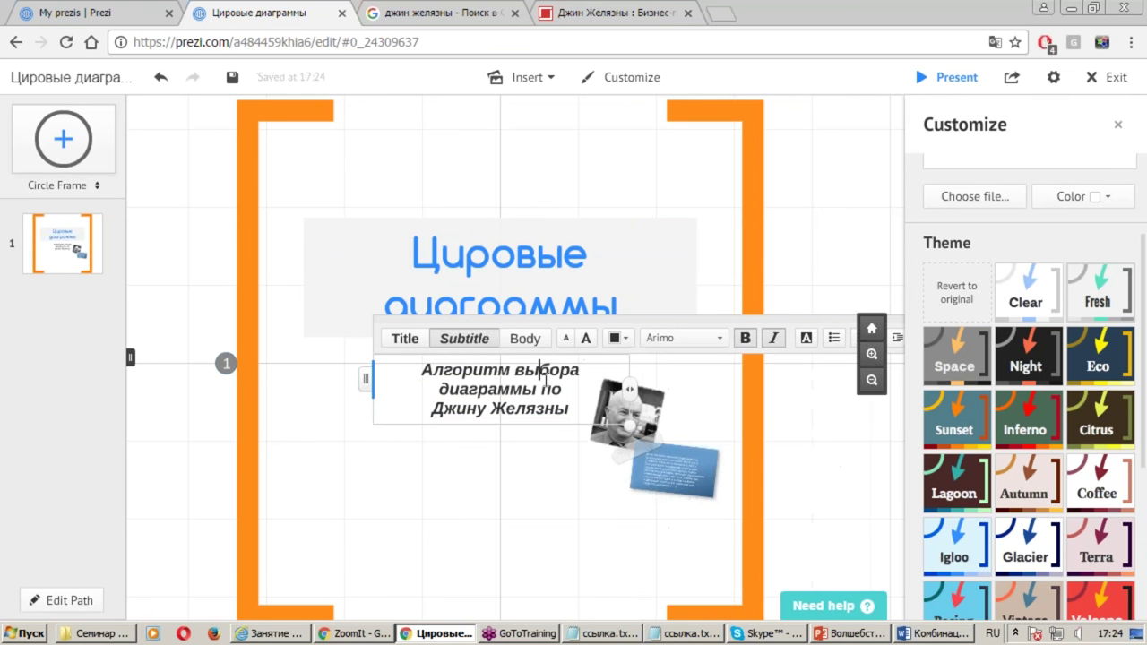
click(587, 455)
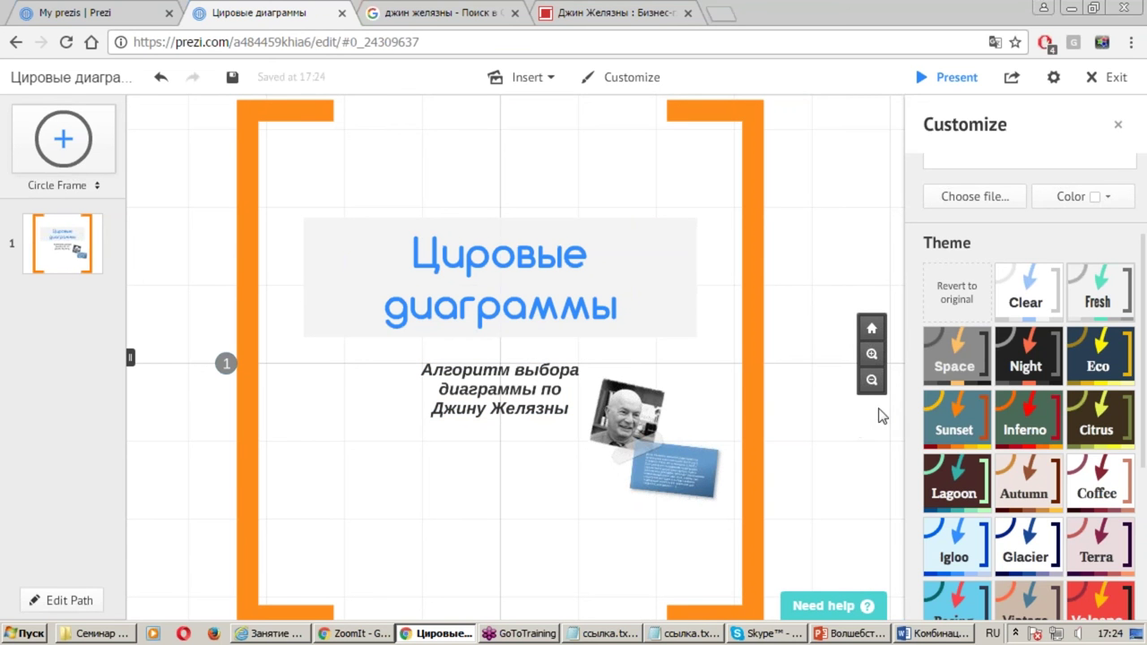
drag(632, 421, 647, 428)
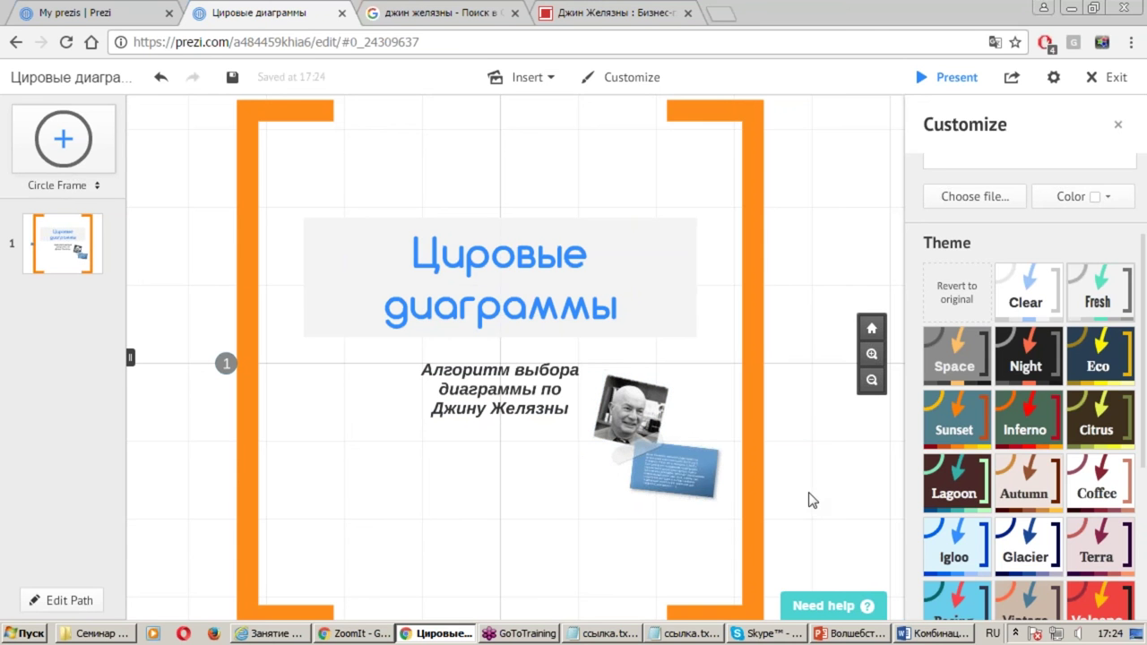
Deselect the photo, discard the stray empty text box, and scroll the Customize panel down
double_click(748, 582)
click(853, 442)
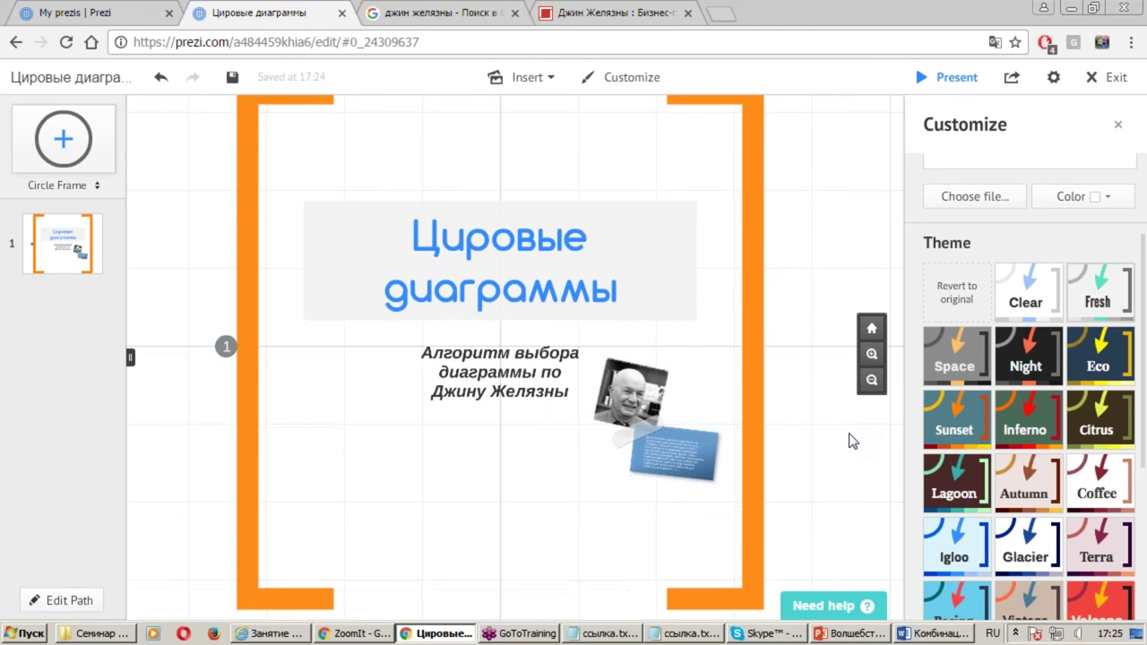
scroll(1064, 251, down, 3)
scroll(1064, 251, down, 1)
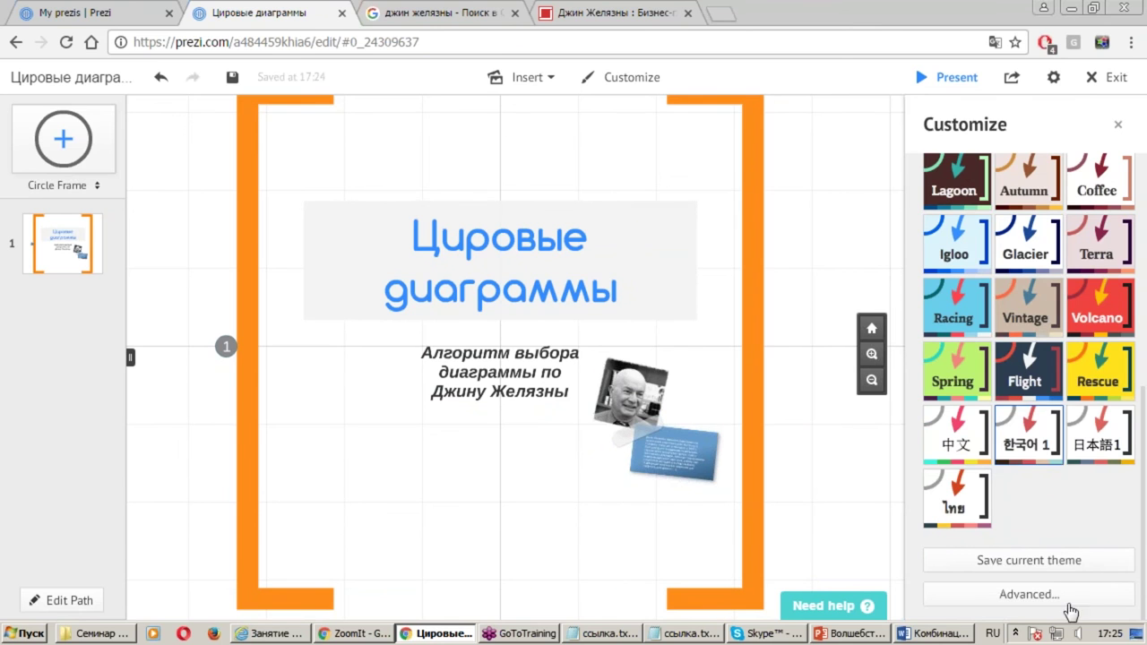
key(ctrl+1)
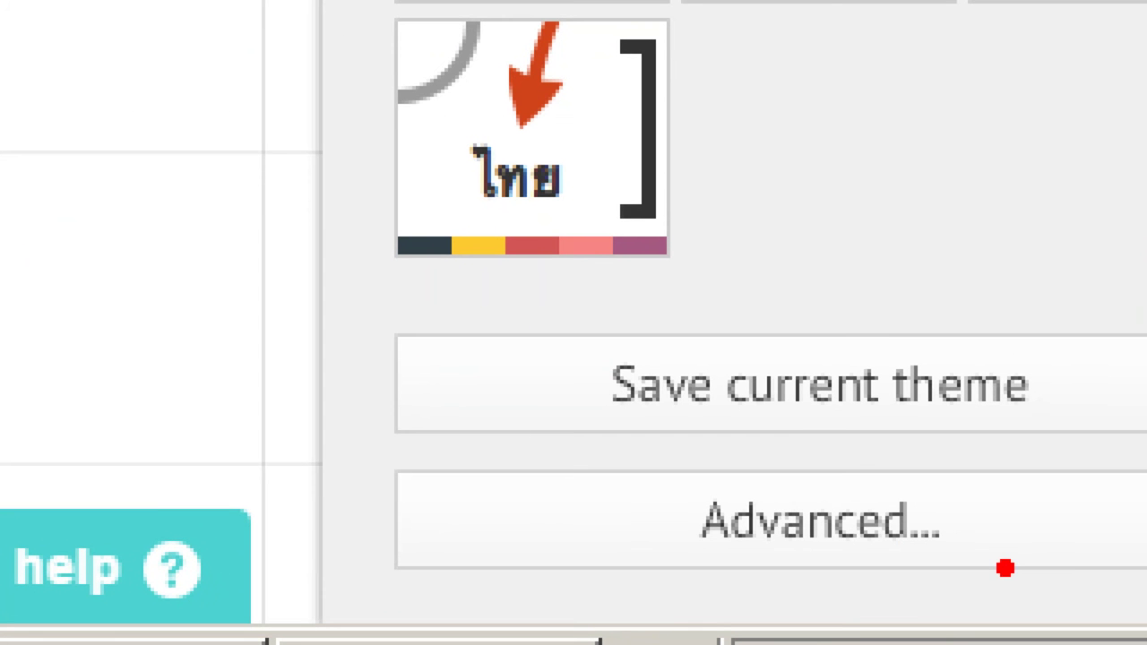
drag(351, 432, 1145, 594)
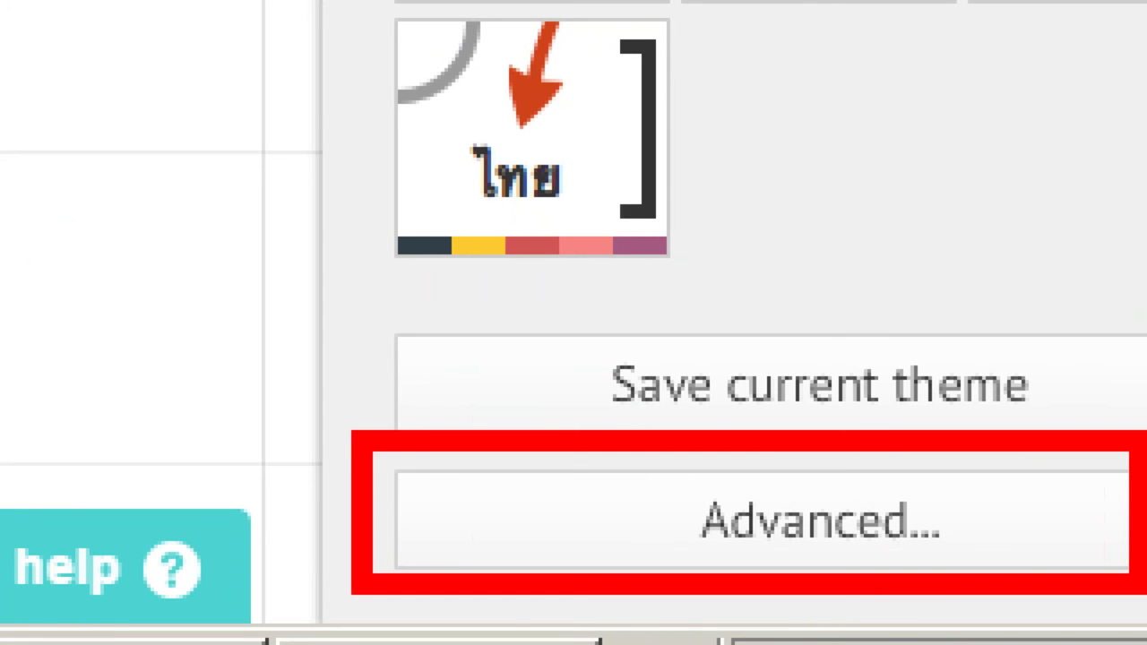
mouse_move(789, 14)
mouse_down()
mouse_move(758, 453)
mouse_move(986, 408)
mouse_up()
key(Escape)
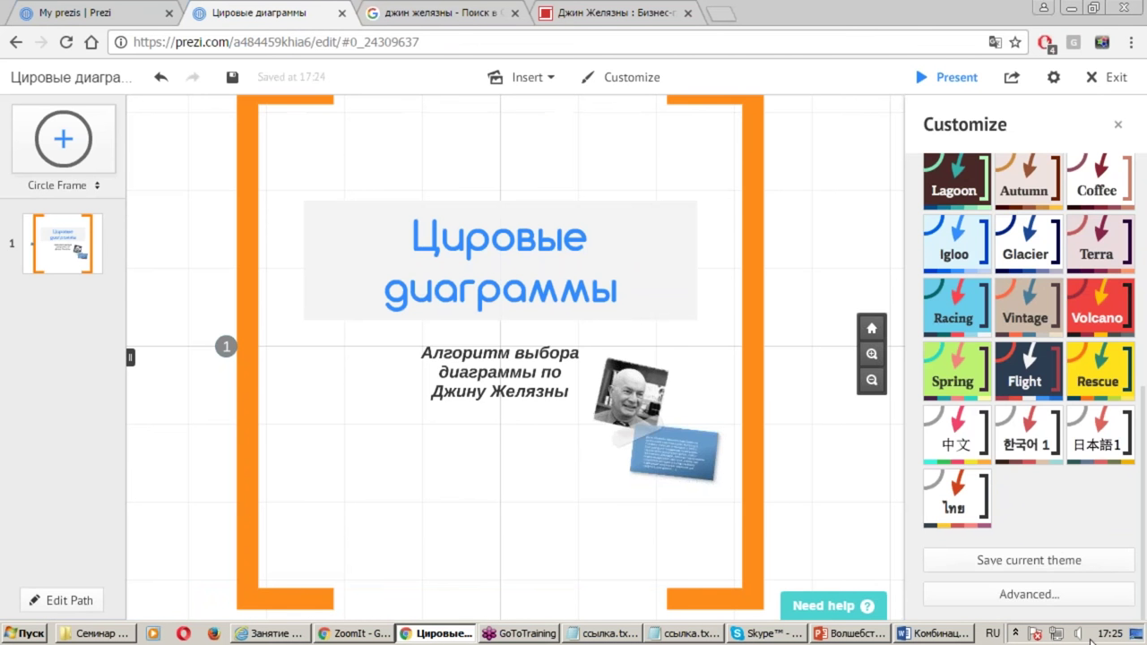
Open the Theme Wizard via Advanced... and review the Title and Subtitle font choices without changing them
click(1080, 597)
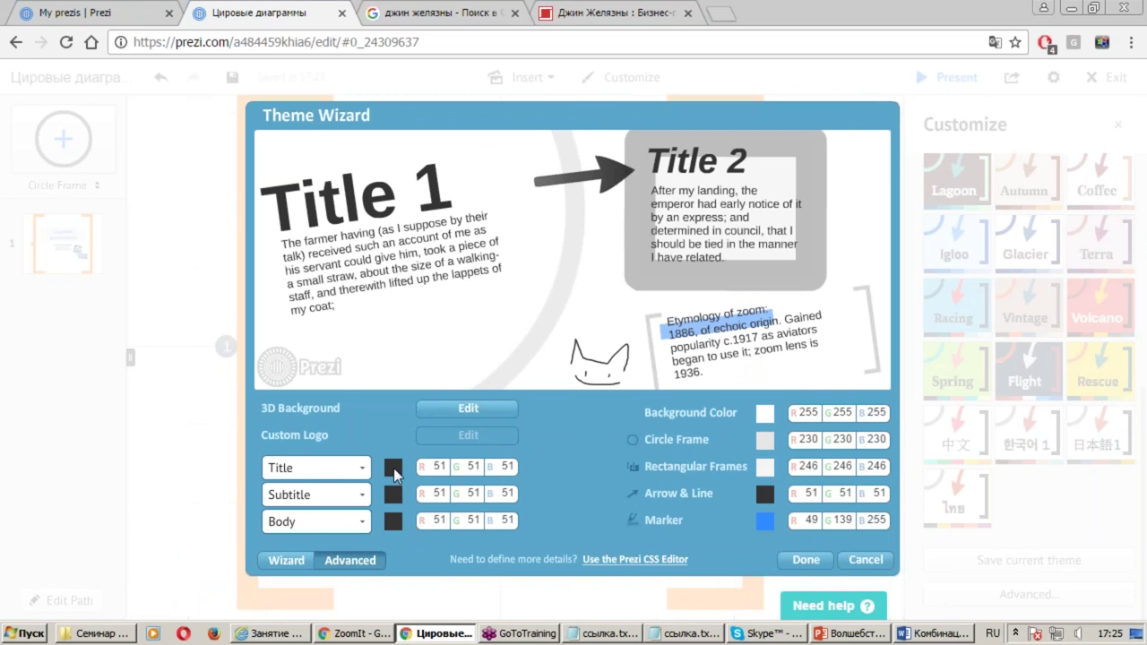
click(310, 469)
click(309, 470)
click(318, 500)
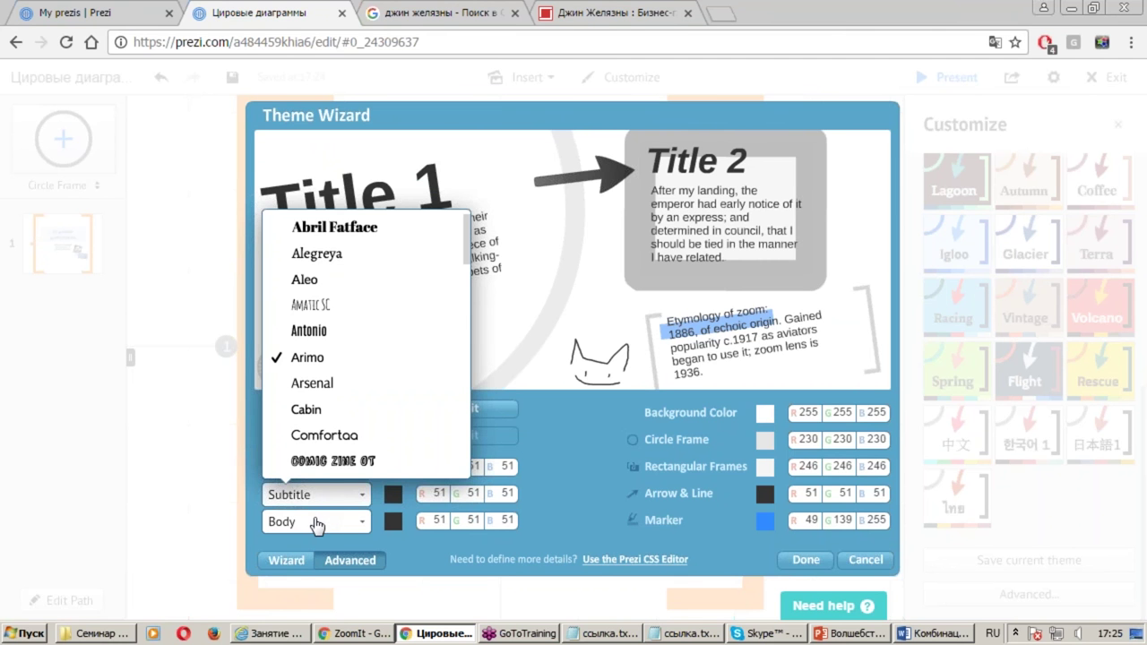
click(698, 534)
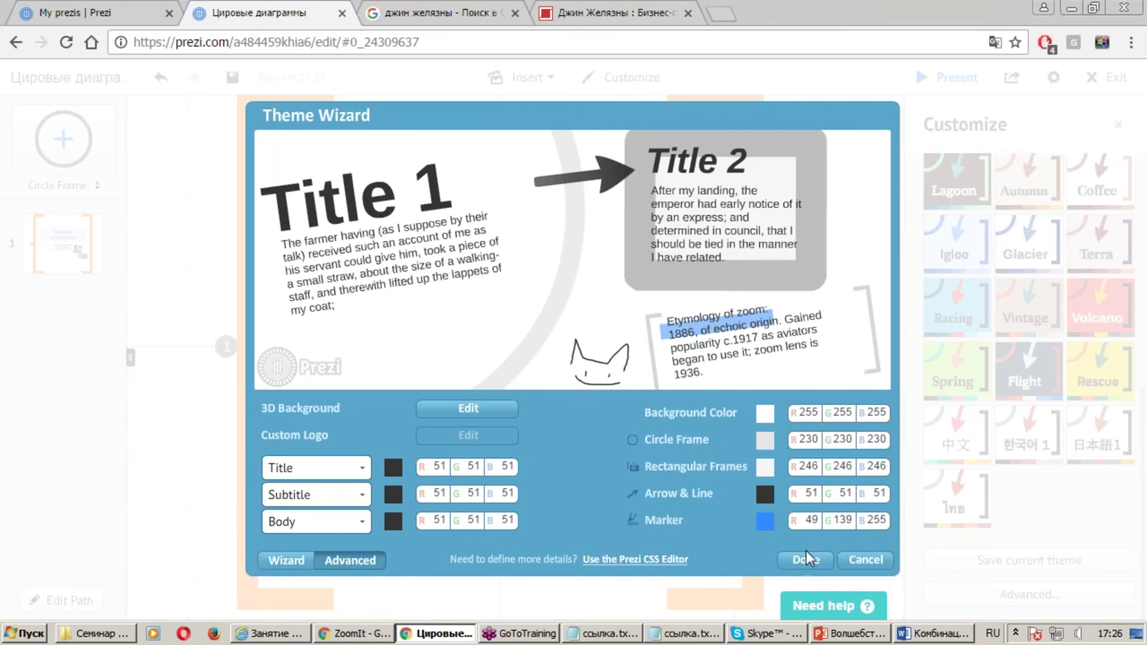
Close the Theme Wizard without changes and outline the Advanced theme option with ZoomIt
click(866, 560)
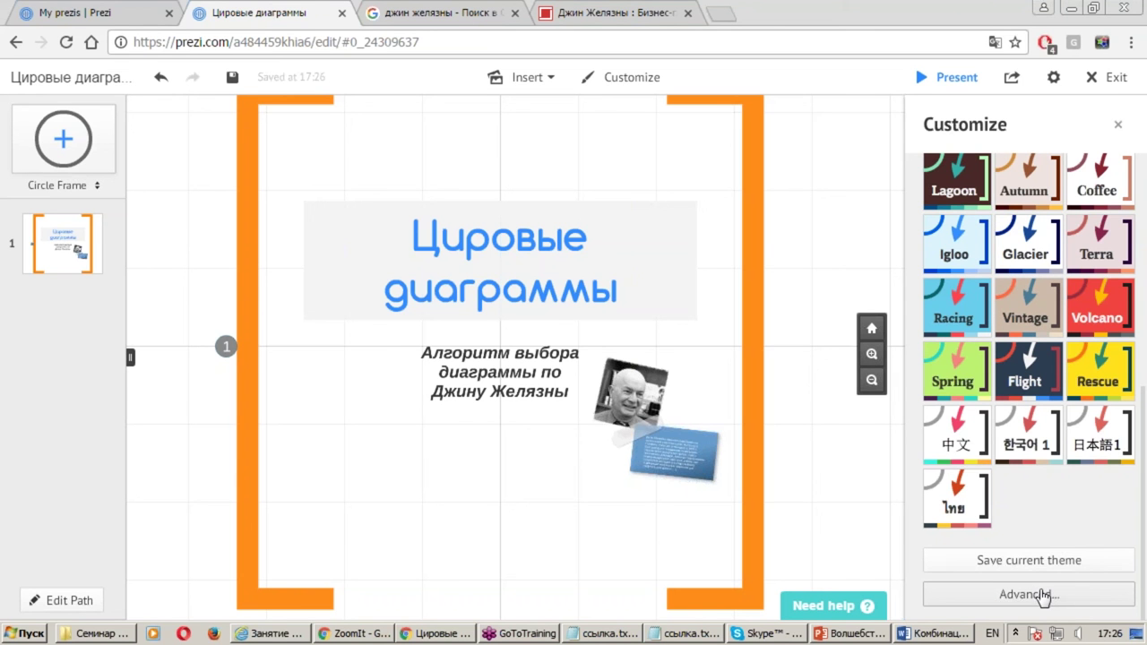
drag(973, 574, 1072, 617)
Cross out the preset theme tiles with ZoomIt, clear the drawings, and return to the Customize panel's top
drag(1041, 538, 982, 340)
drag(1044, 561, 1104, 367)
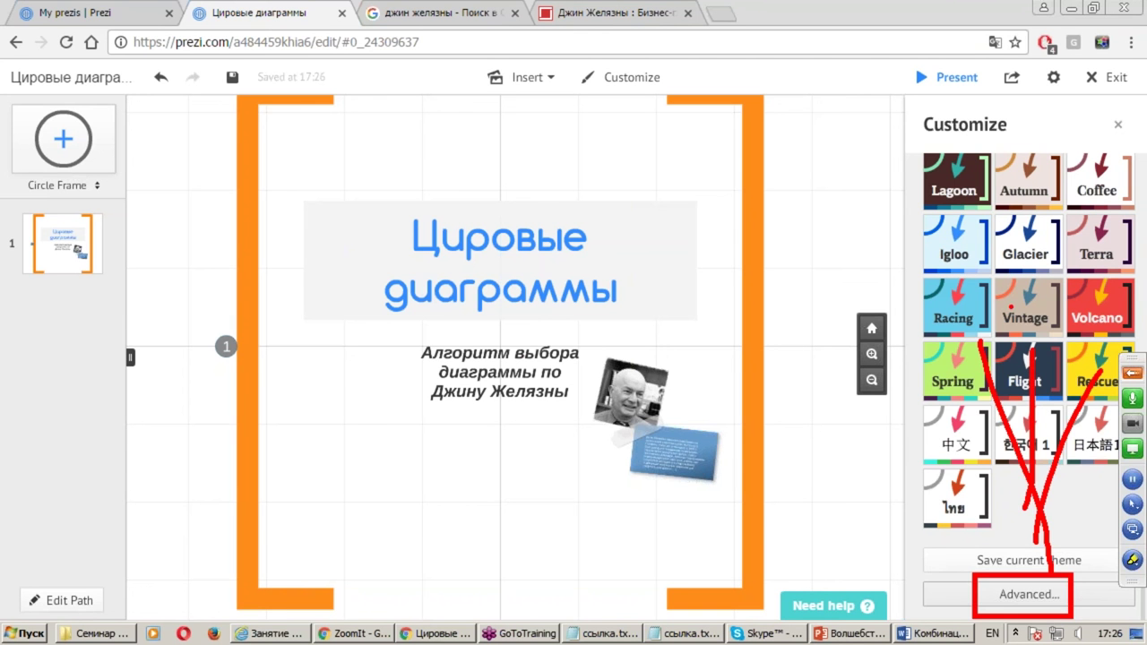
key(Escape)
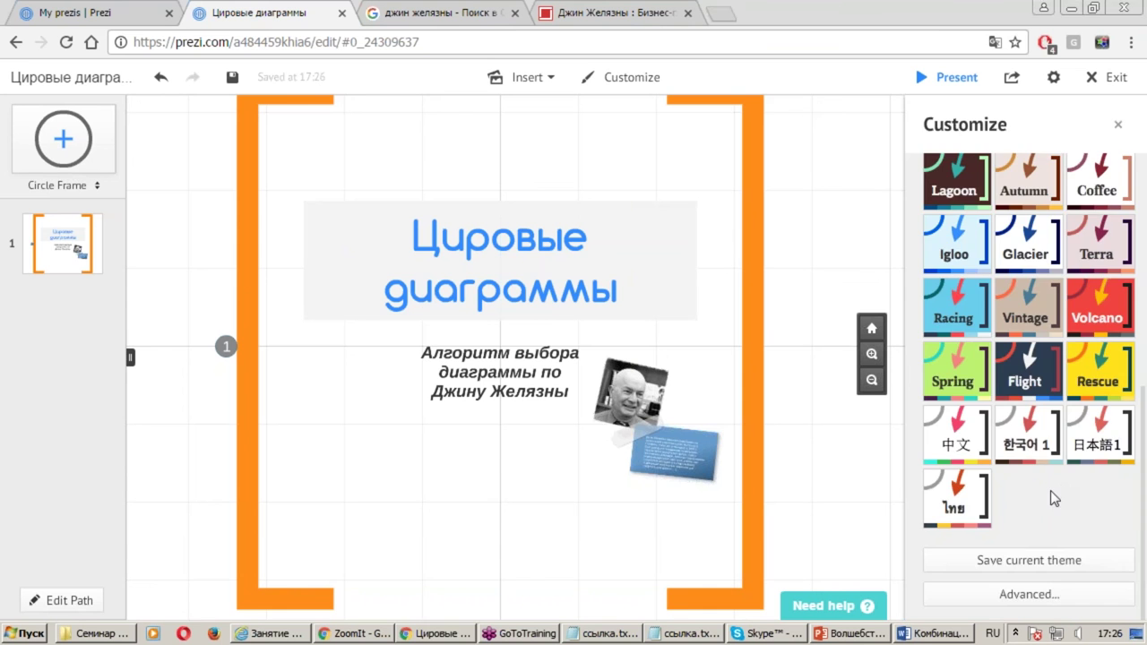
scroll(1054, 494, up, 10)
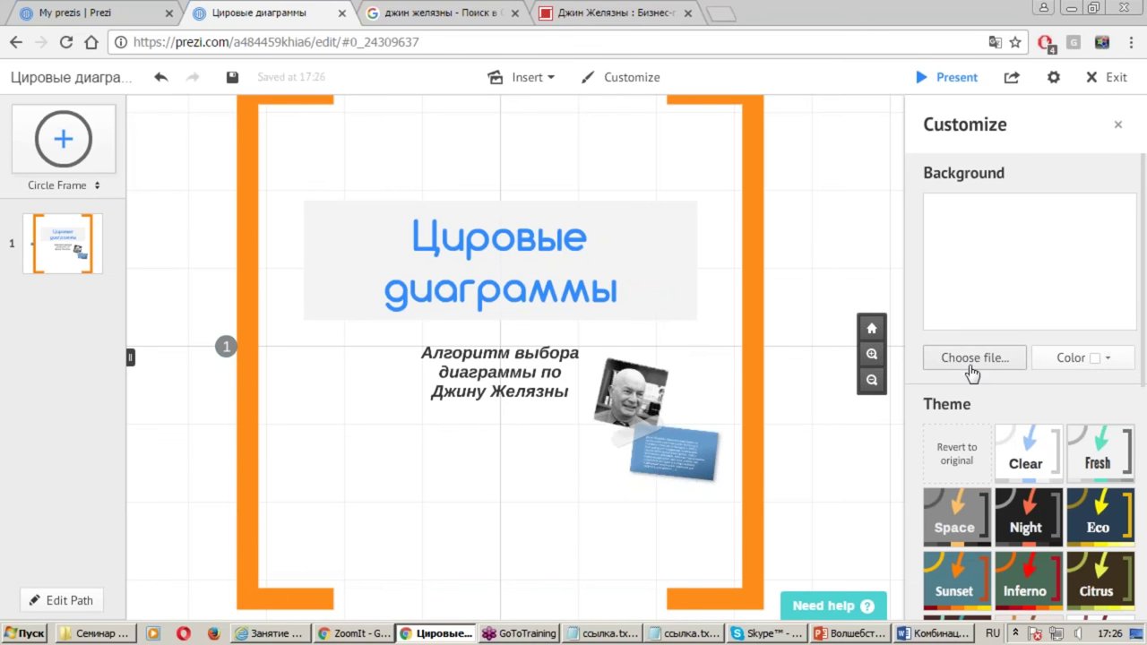
Set fon_specialist.jpg as the background image and make the subtitle text white
click(985, 363)
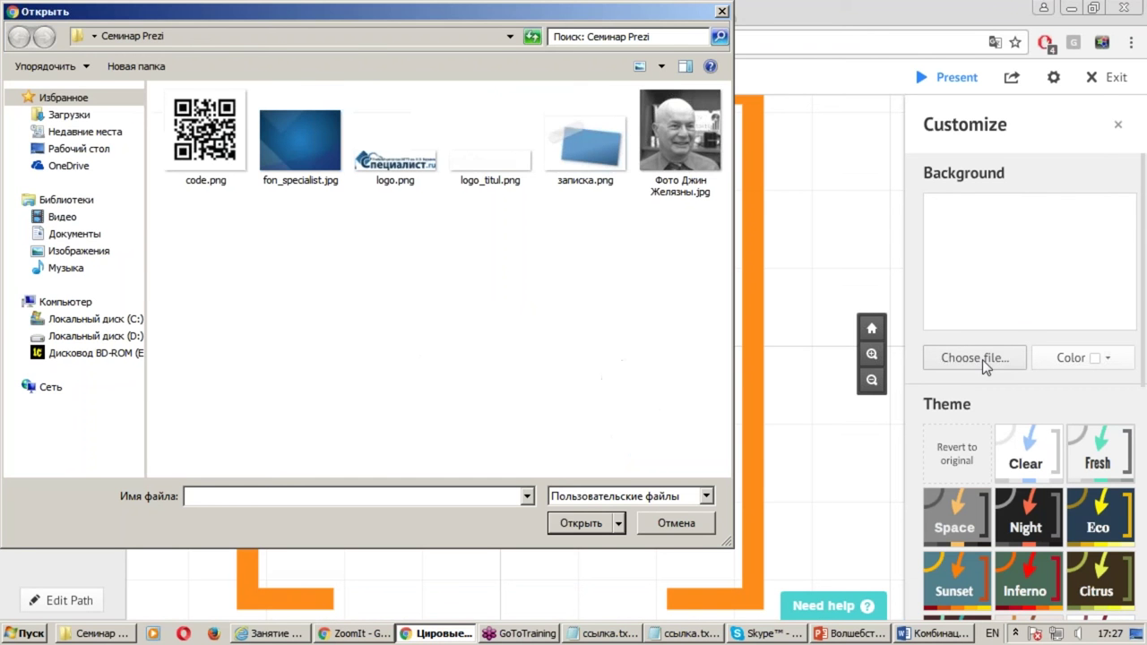
double_click(305, 141)
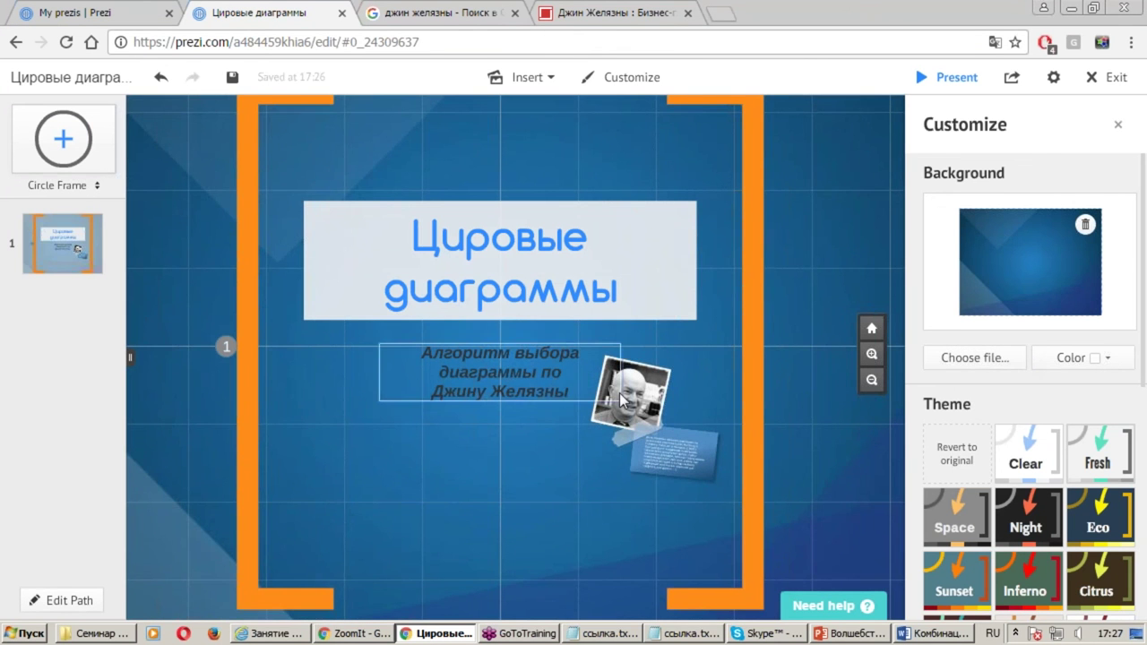
click(480, 371)
drag(574, 392, 421, 351)
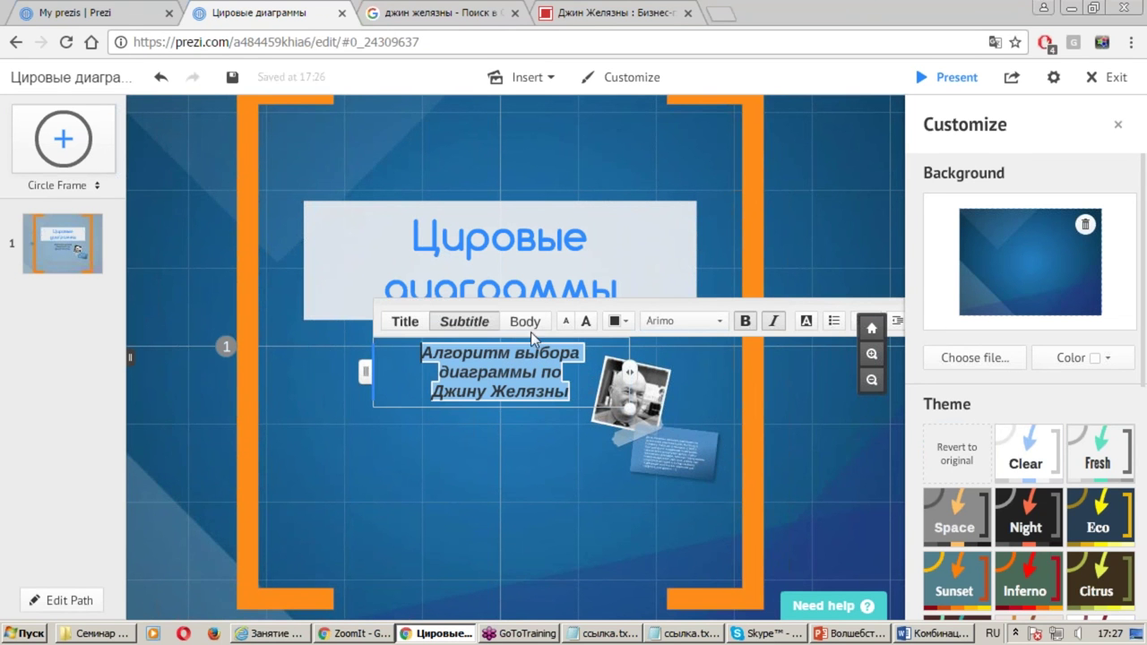
click(618, 325)
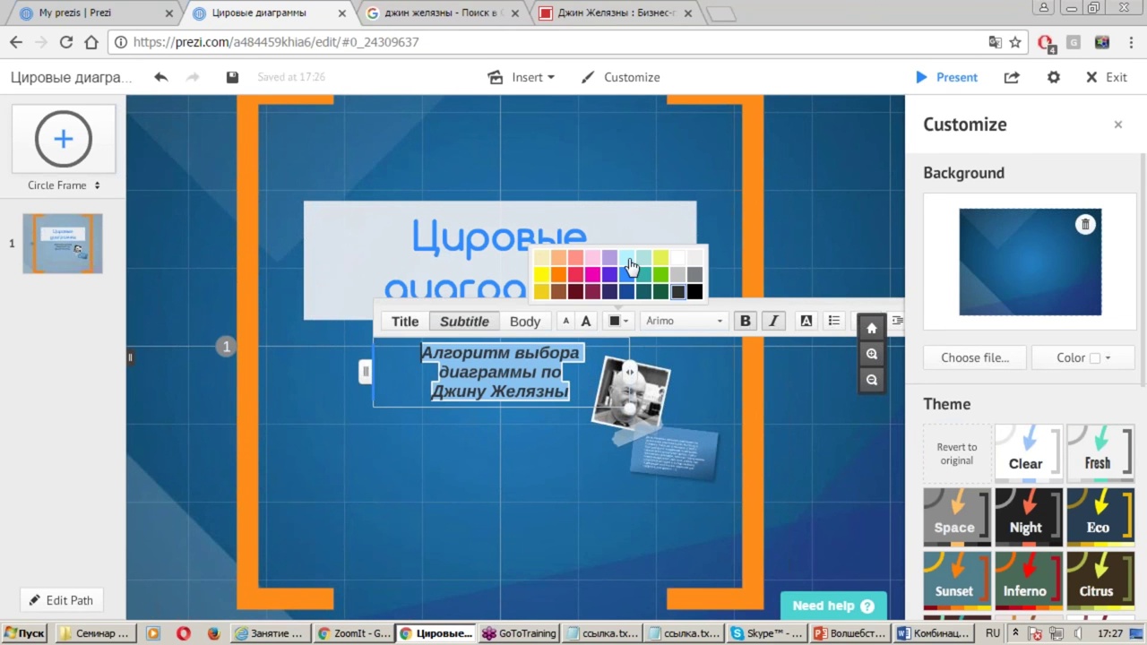
click(700, 260)
click(525, 471)
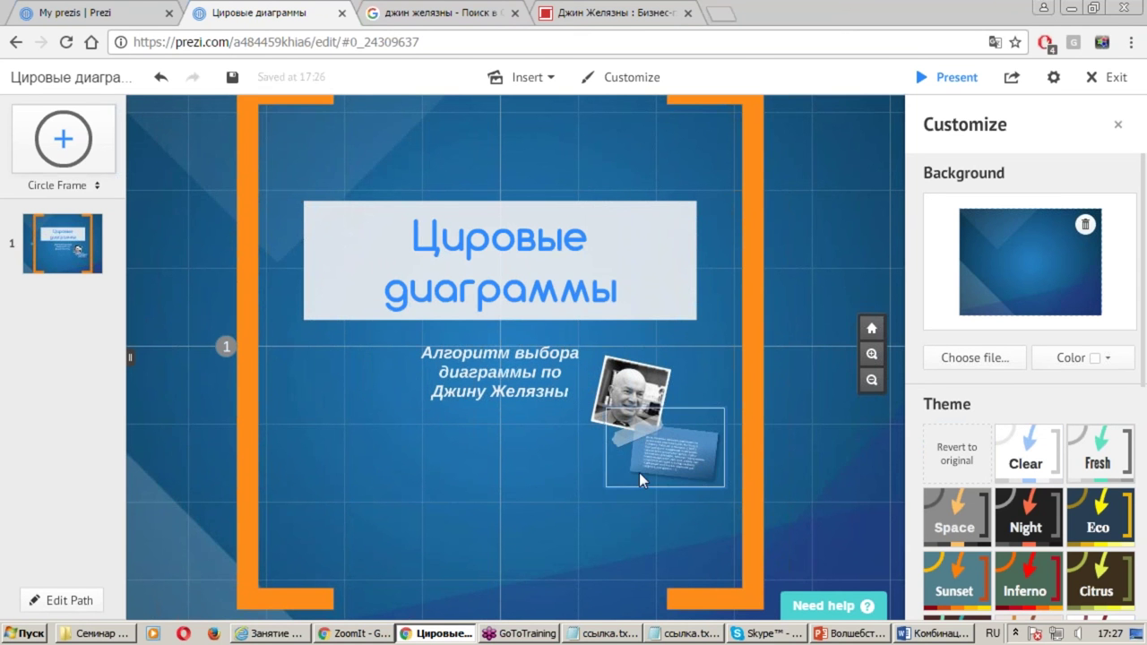
scroll(502, 506, down, 3)
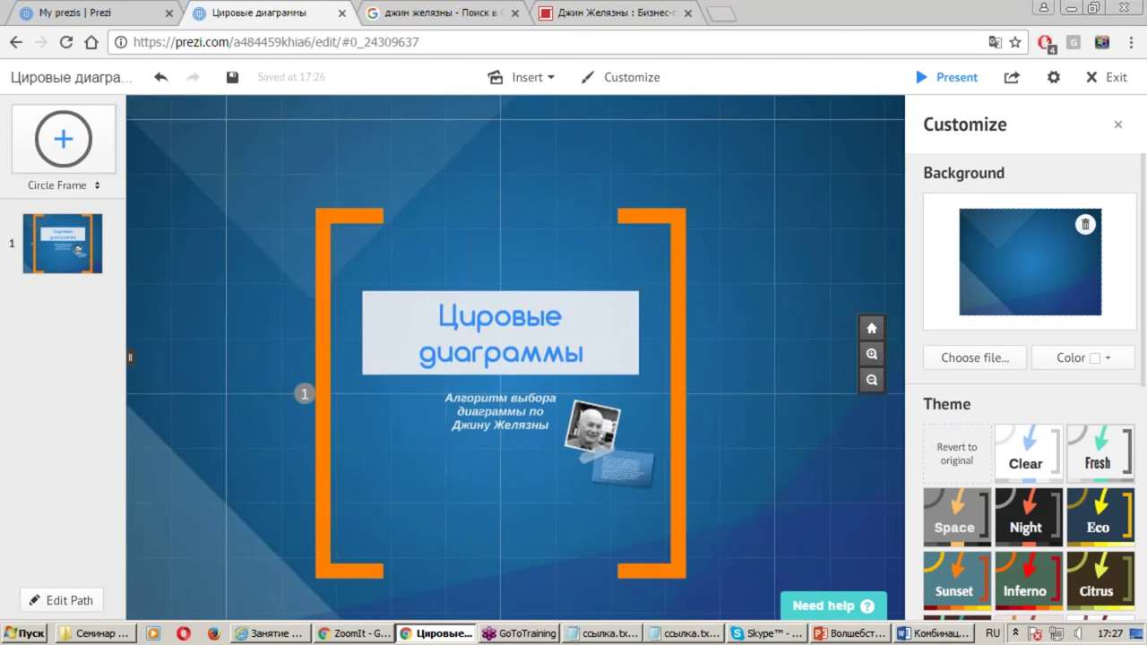
Slightly enlarge the bracket frame and subtitle, and move the text card below the photo
scroll(506, 501, up, 3)
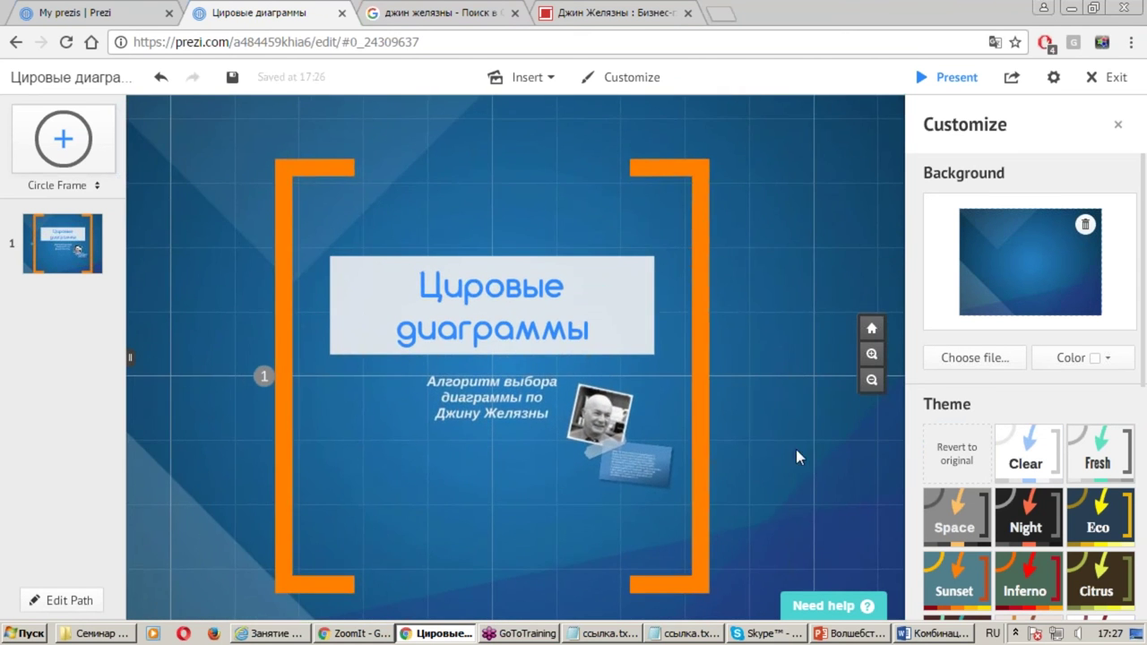
click(698, 590)
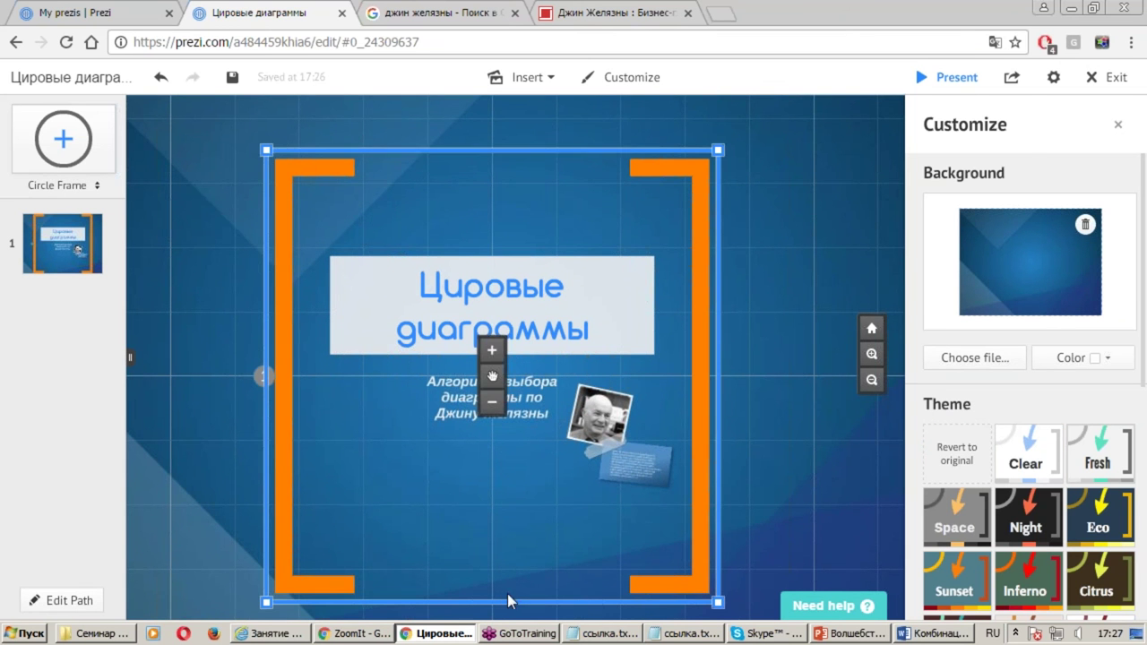
drag(268, 607, 239, 597)
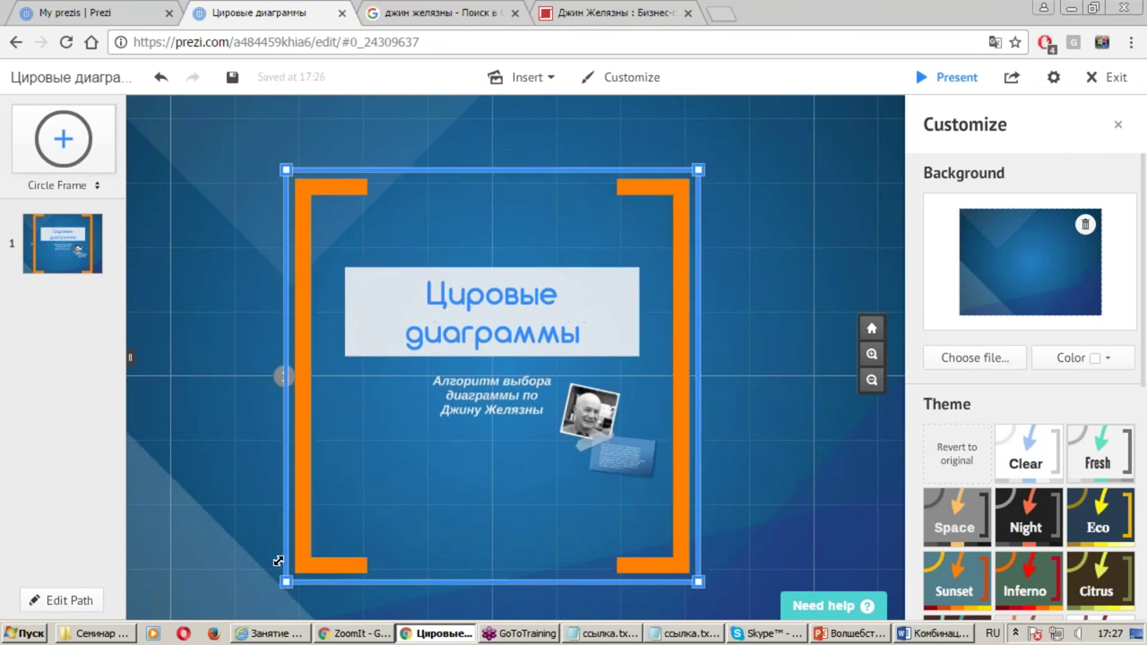
click(414, 426)
drag(378, 430, 353, 440)
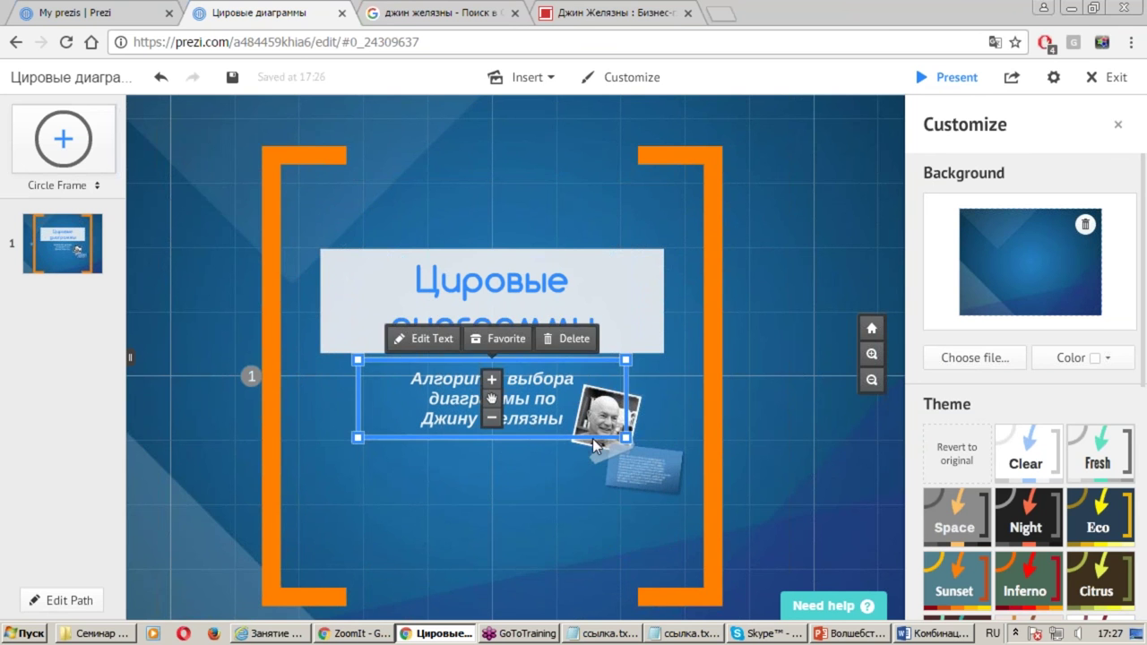
drag(596, 448, 578, 489)
mouse_move(632, 446)
mouse_down()
mouse_move(621, 489)
mouse_move(632, 504)
mouse_up()
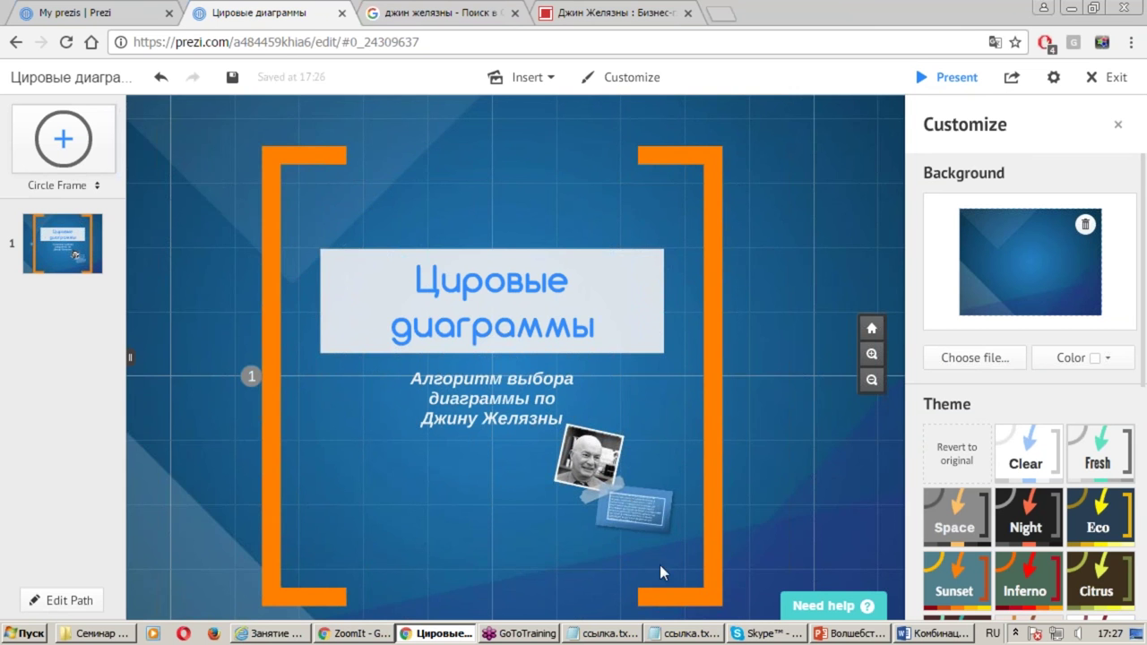
Group the portrait photo with its text card, then clear the selection
scroll(639, 551, up, 2)
scroll(637, 529, up, 2)
scroll(635, 506, up, 2)
scroll(635, 486, up, 1)
click(546, 295)
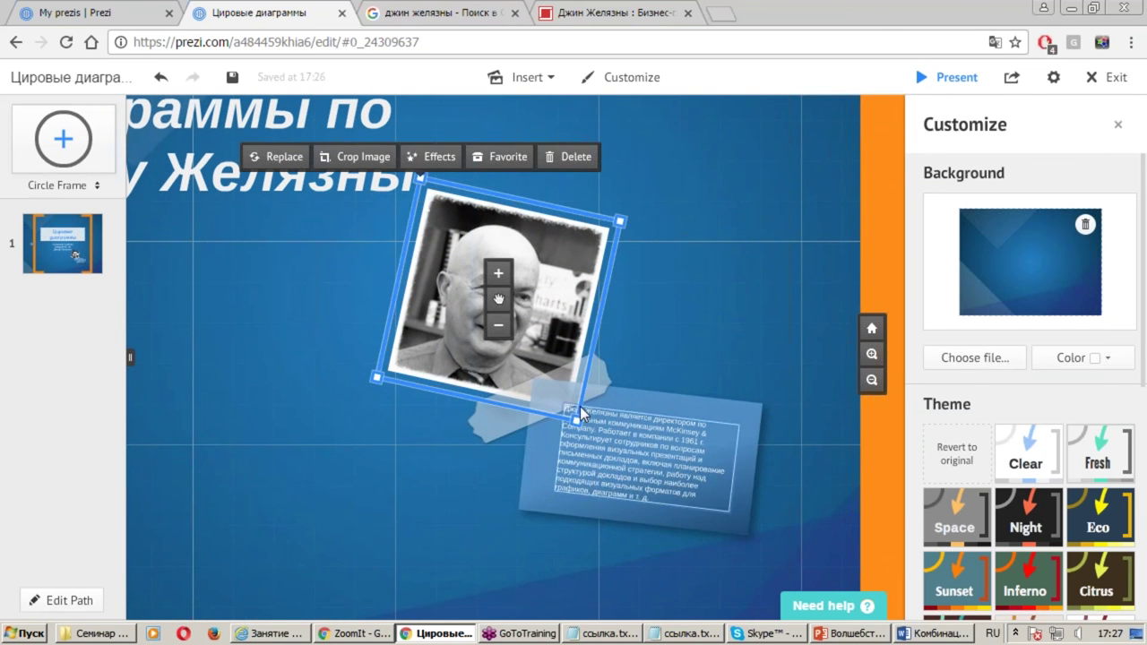
shift+click(595, 385)
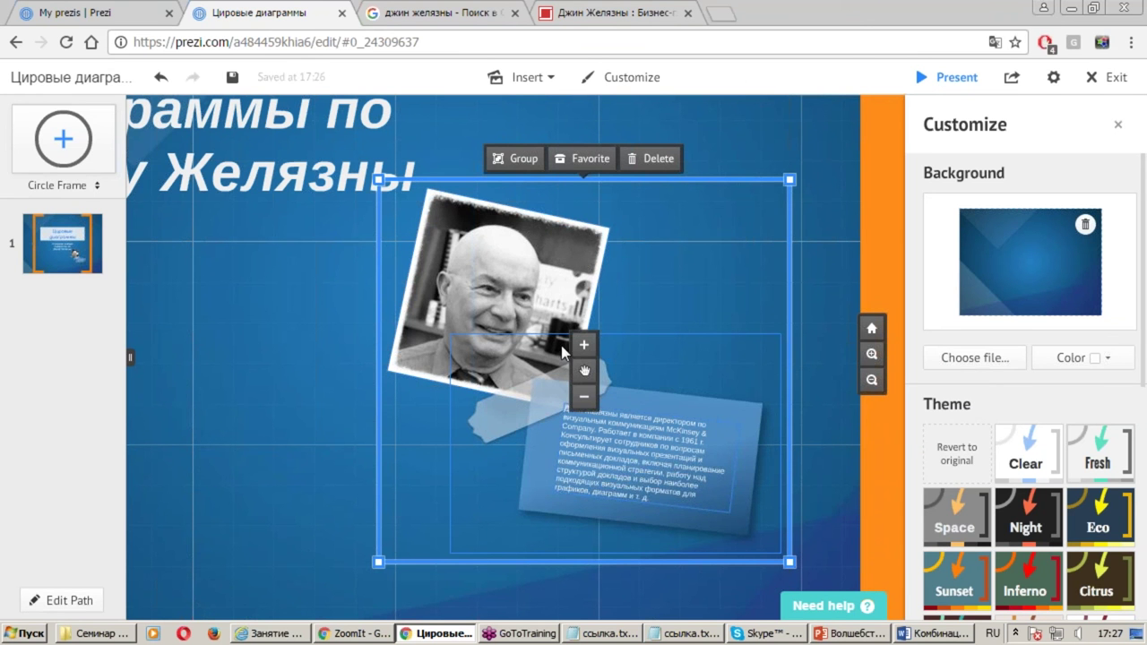
click(523, 161)
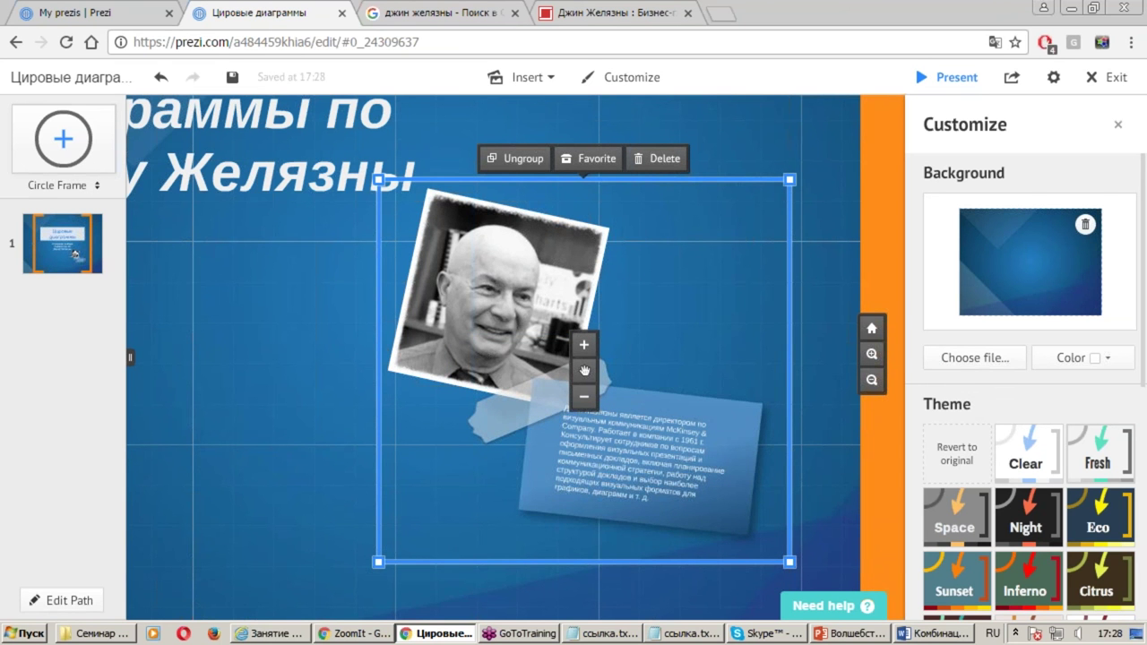
click(199, 297)
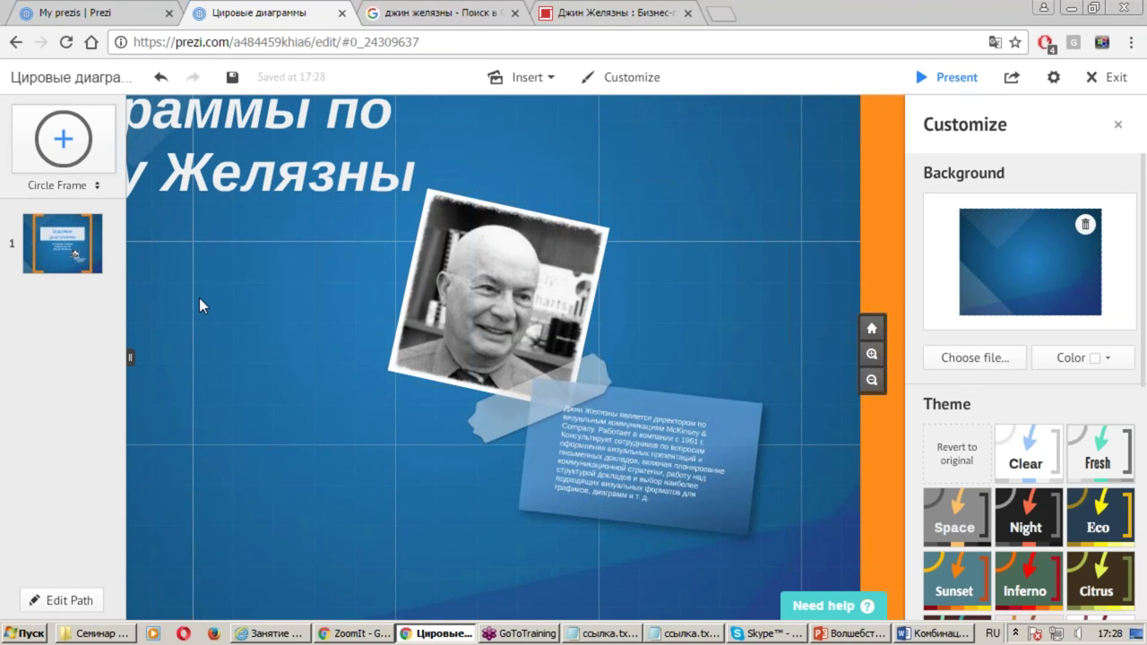
scroll(227, 309, down, 2)
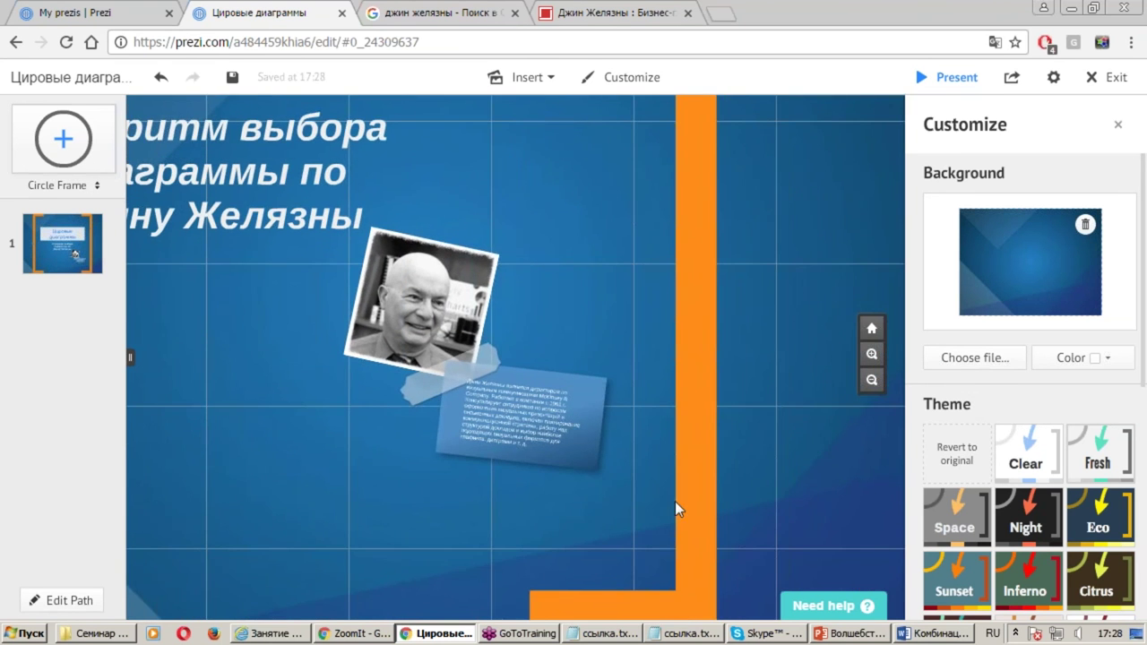
scroll(650, 508, down, 3)
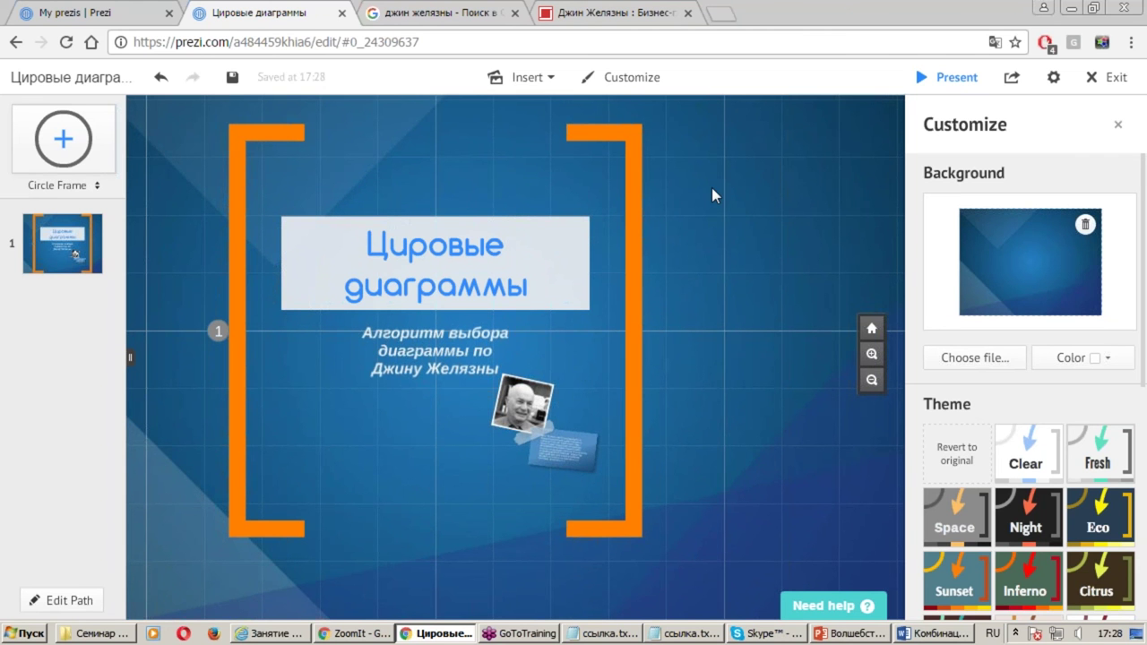
Add a new bracket-style frame and place it right of the title frame
click(89, 187)
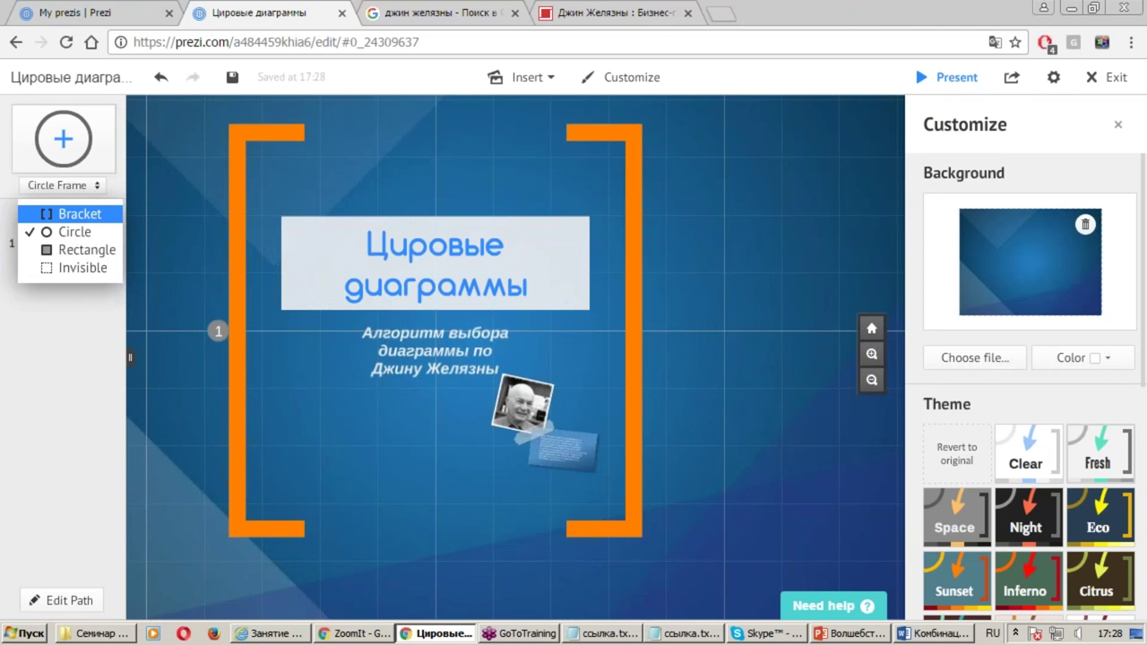
click(61, 217)
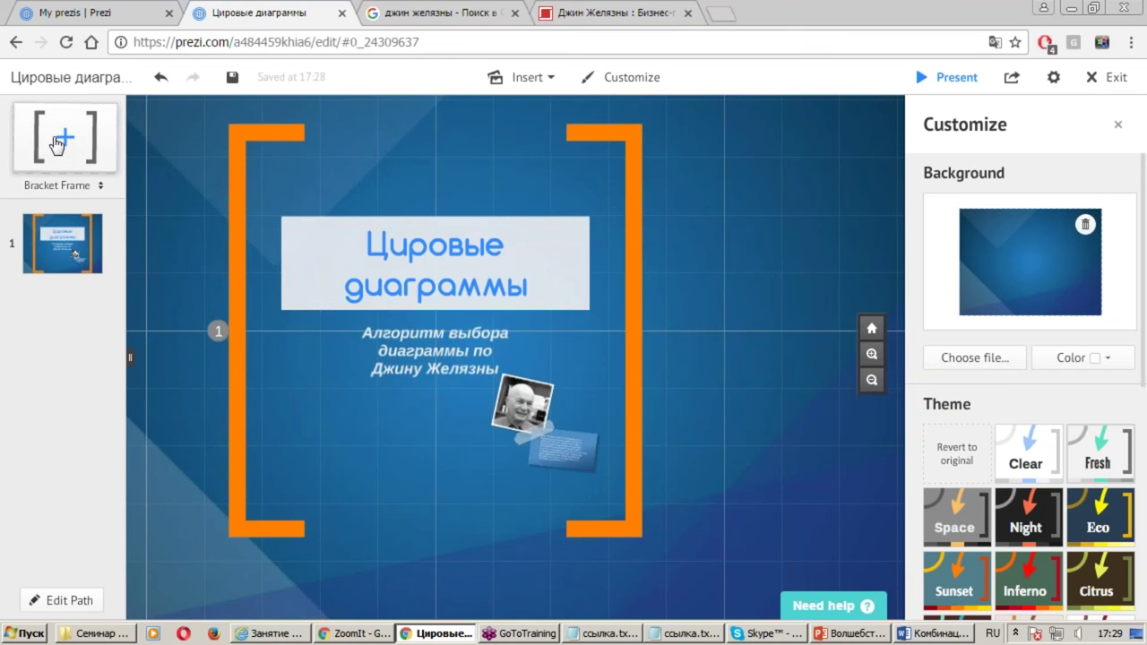
drag(54, 145, 268, 232)
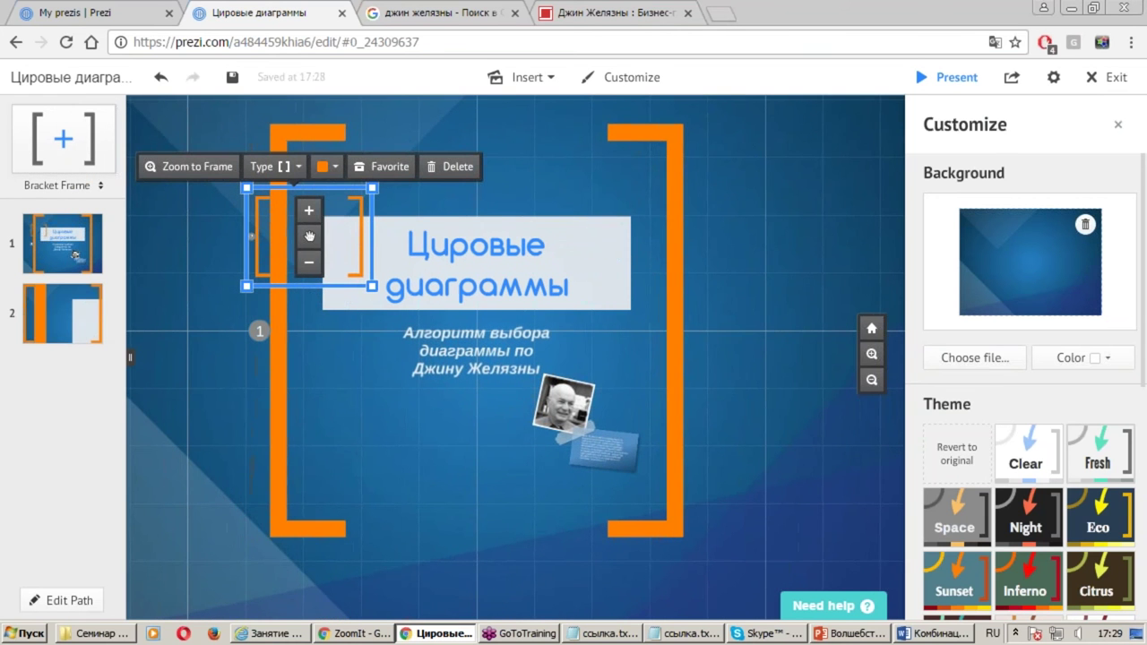
mouse_move(309, 238)
mouse_down()
mouse_move(808, 183)
mouse_move(803, 167)
mouse_up()
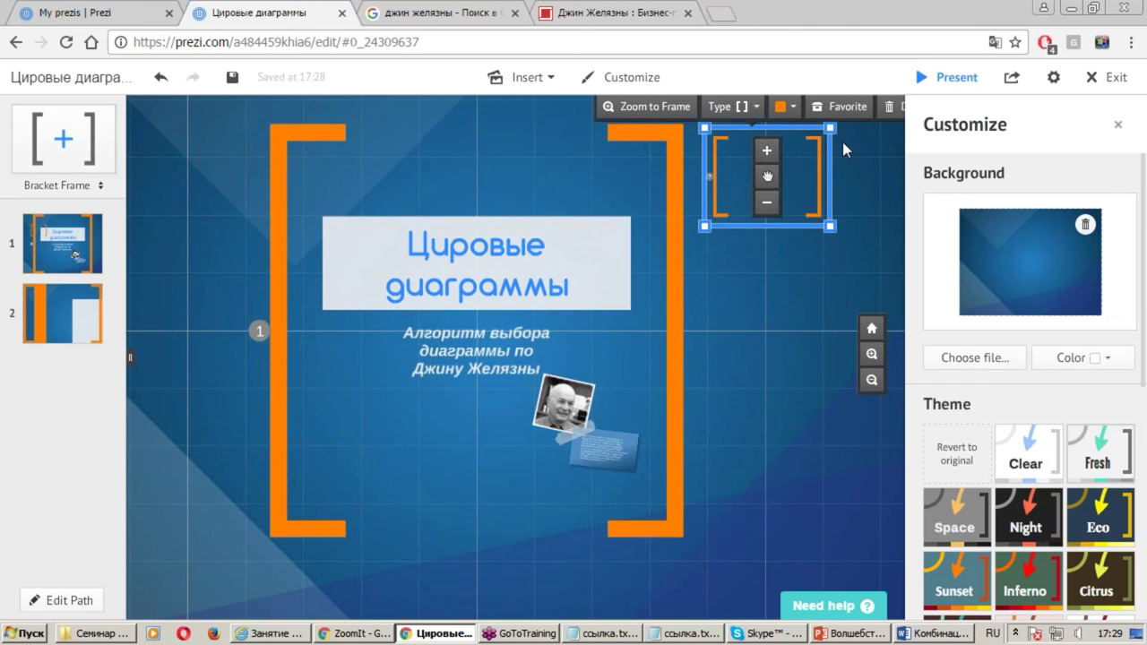
Enlarge the second bracket frame slightly and nudge it into position
scroll(843, 142, up, 4)
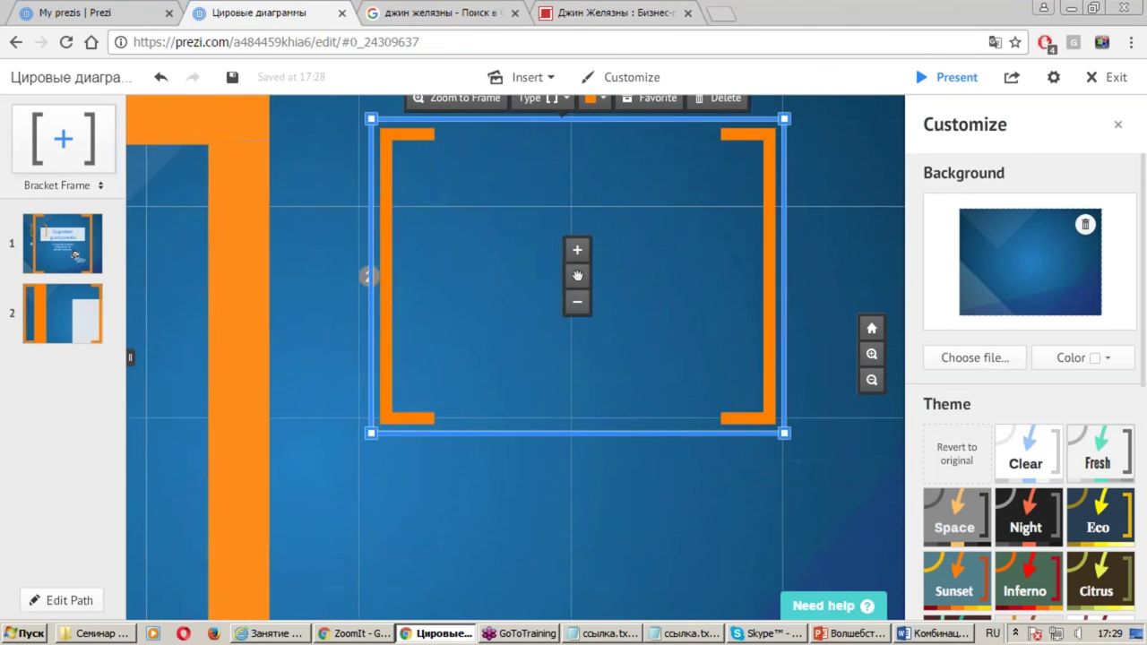
click(640, 223)
click(627, 215)
scroll(638, 206, down, 2)
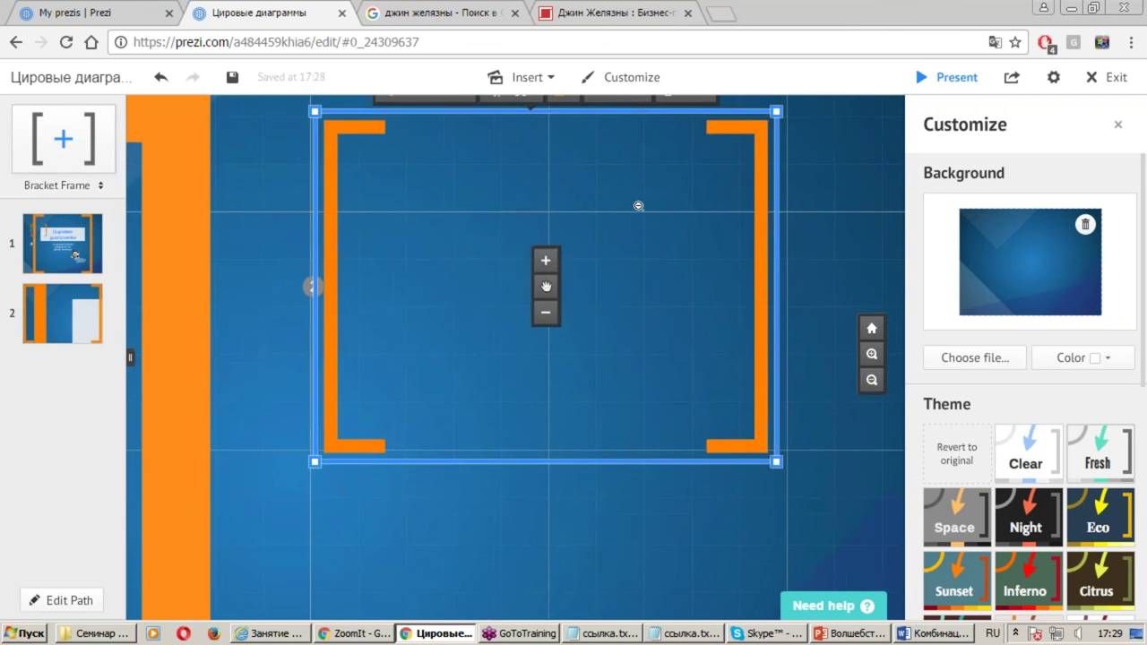
drag(776, 461, 799, 477)
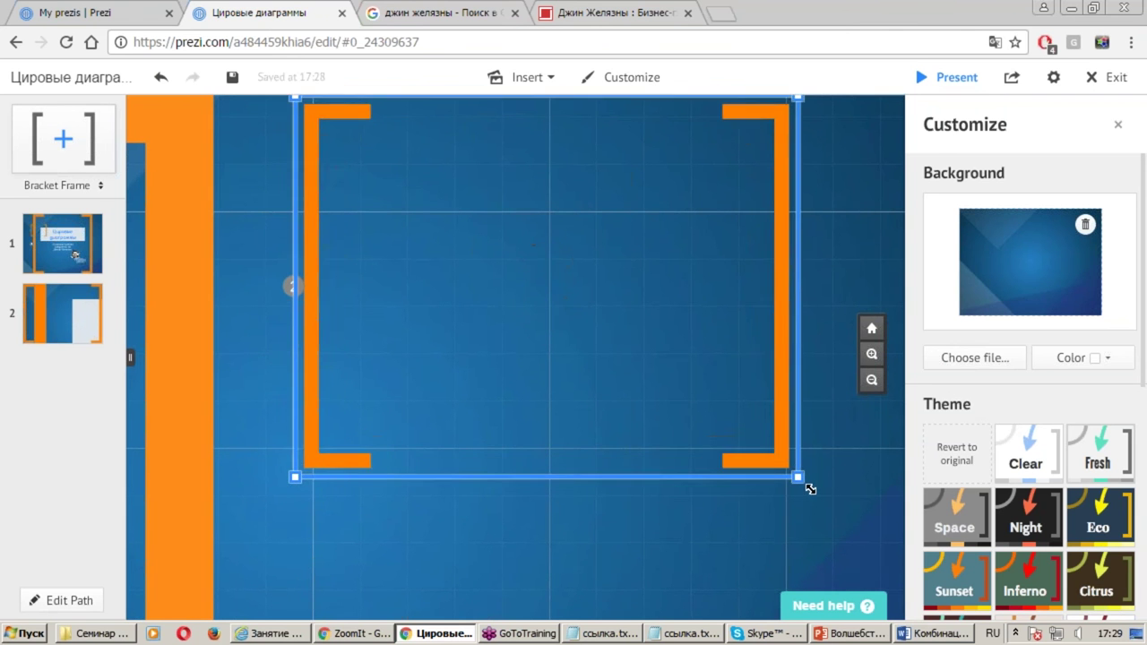
scroll(646, 359, down, 2)
click(658, 271)
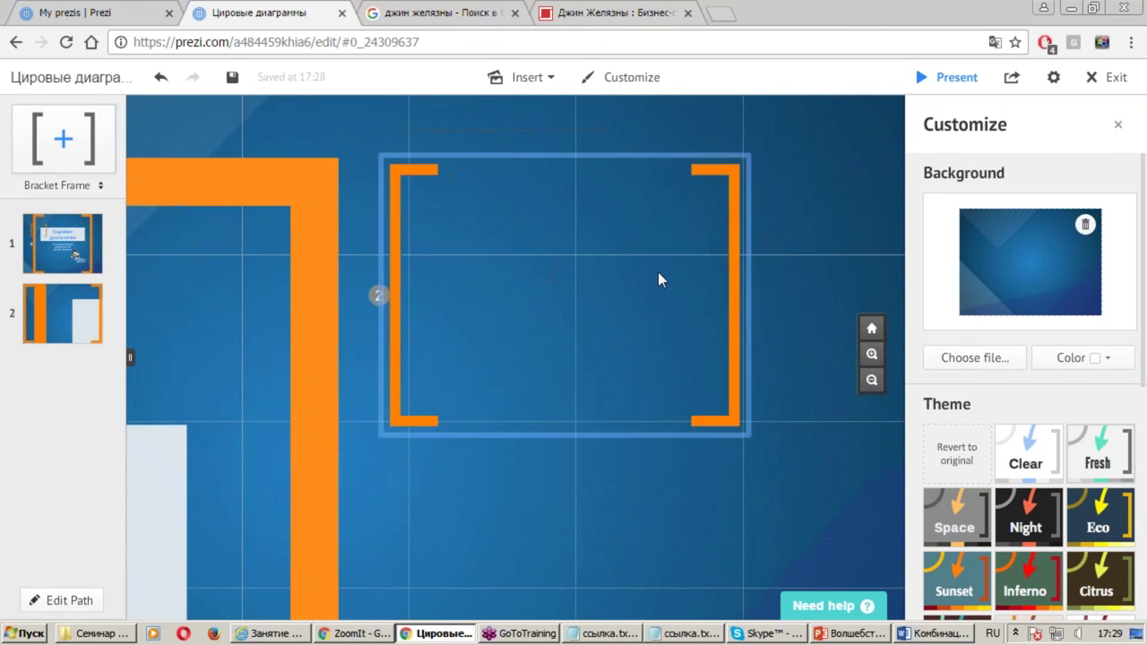
click(642, 267)
click(667, 304)
drag(667, 302, 662, 302)
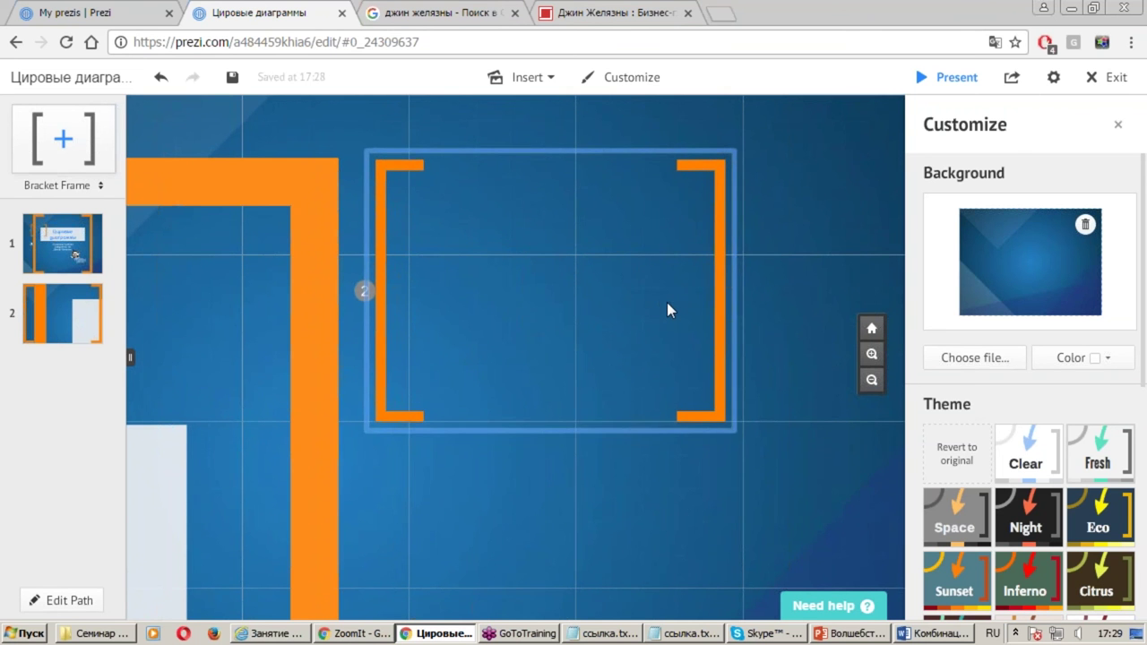
Zoom out to check the second frame beside the title frame, deselect it, and open the Insert list
scroll(576, 281, up, 2)
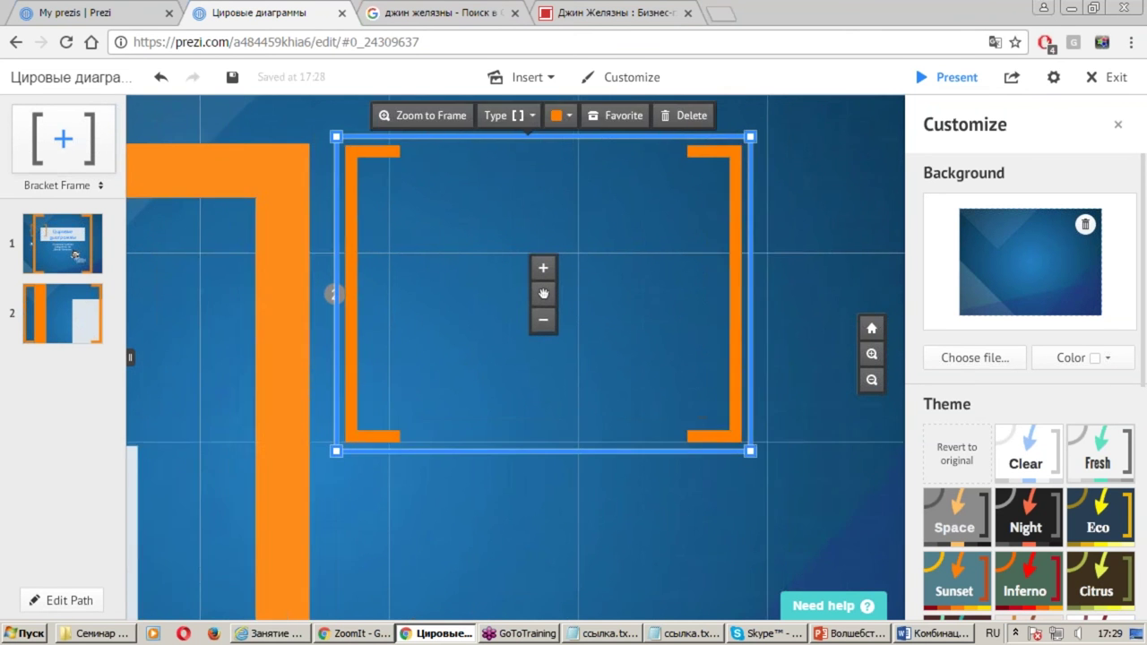
scroll(538, 298, down, 2)
scroll(413, 332, down, 1)
scroll(487, 257, up, 4)
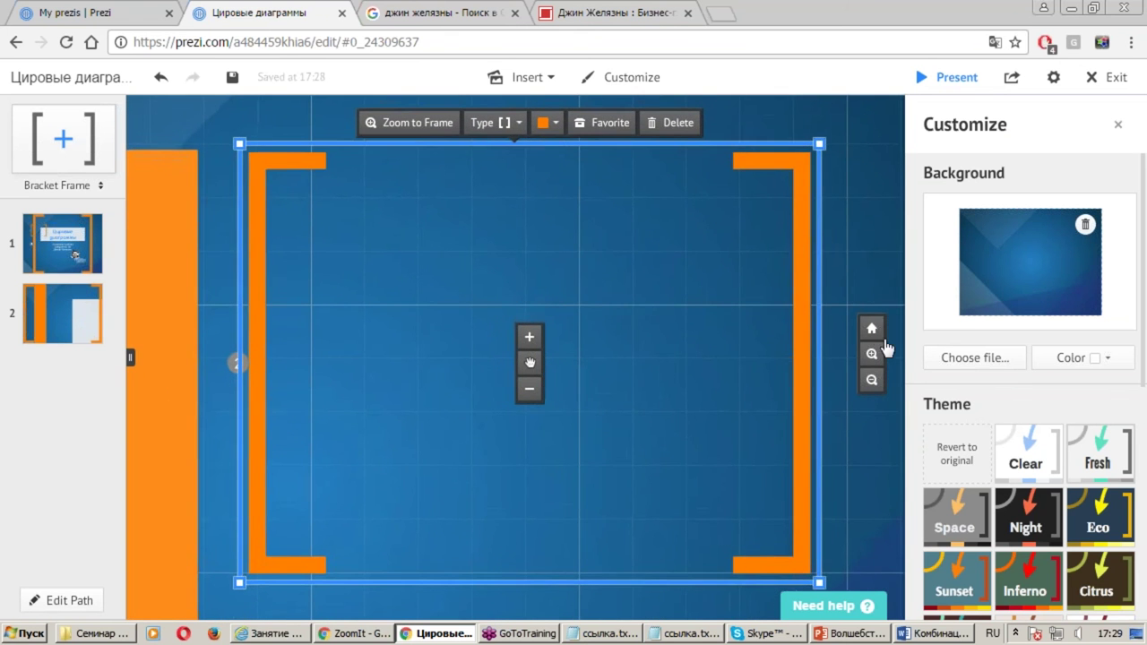
click(871, 328)
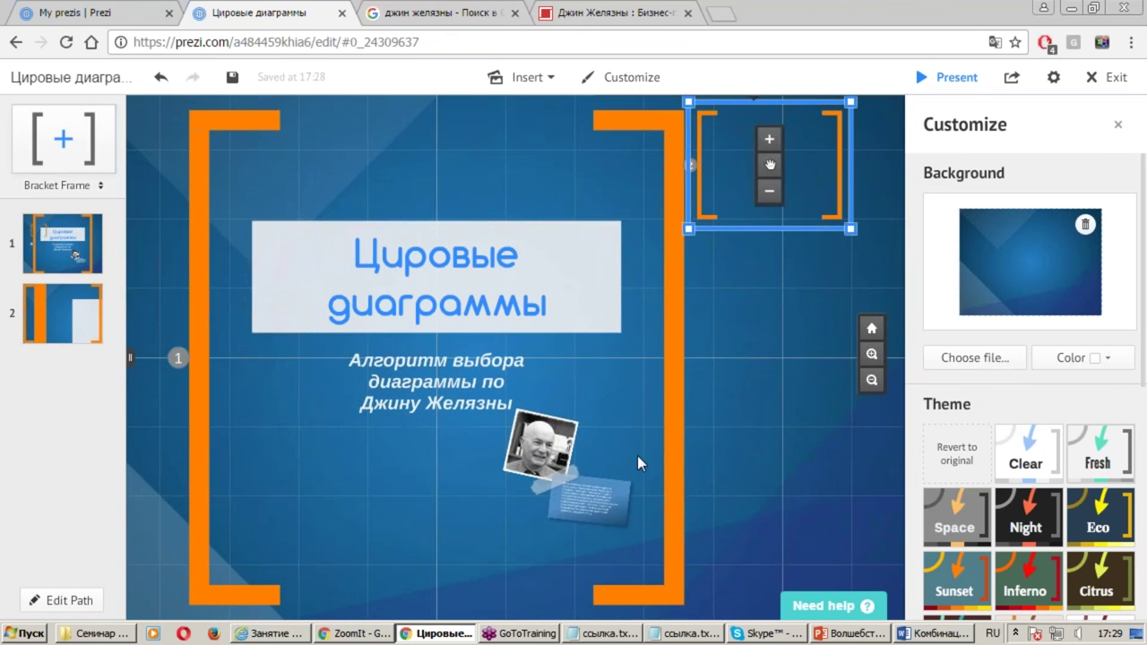
click(788, 443)
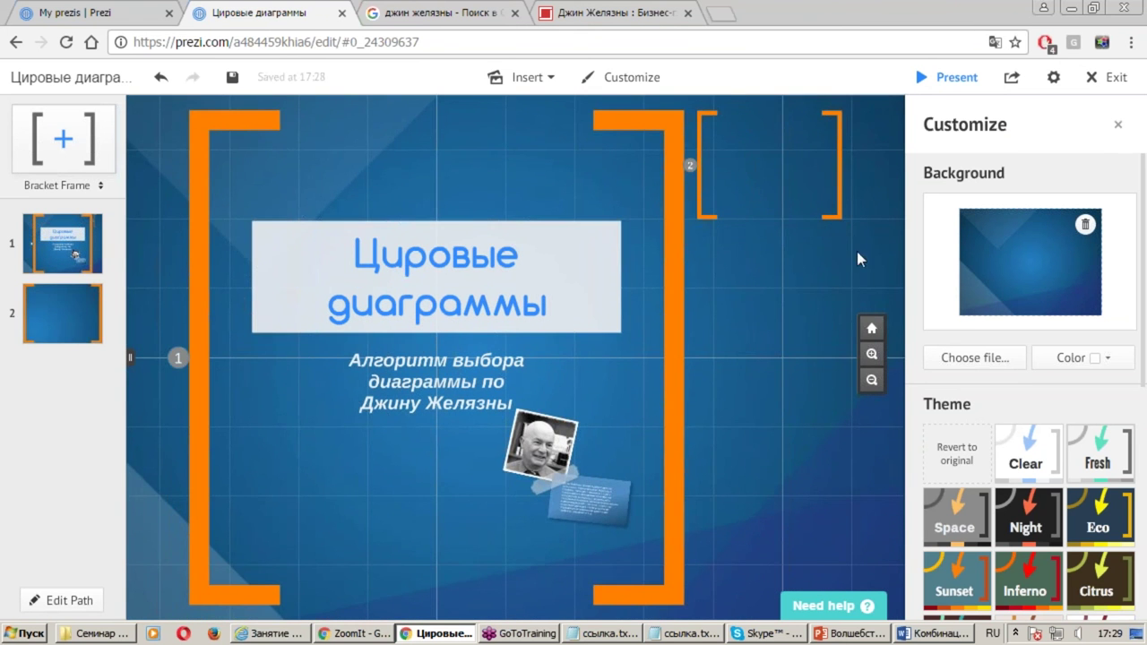
click(839, 198)
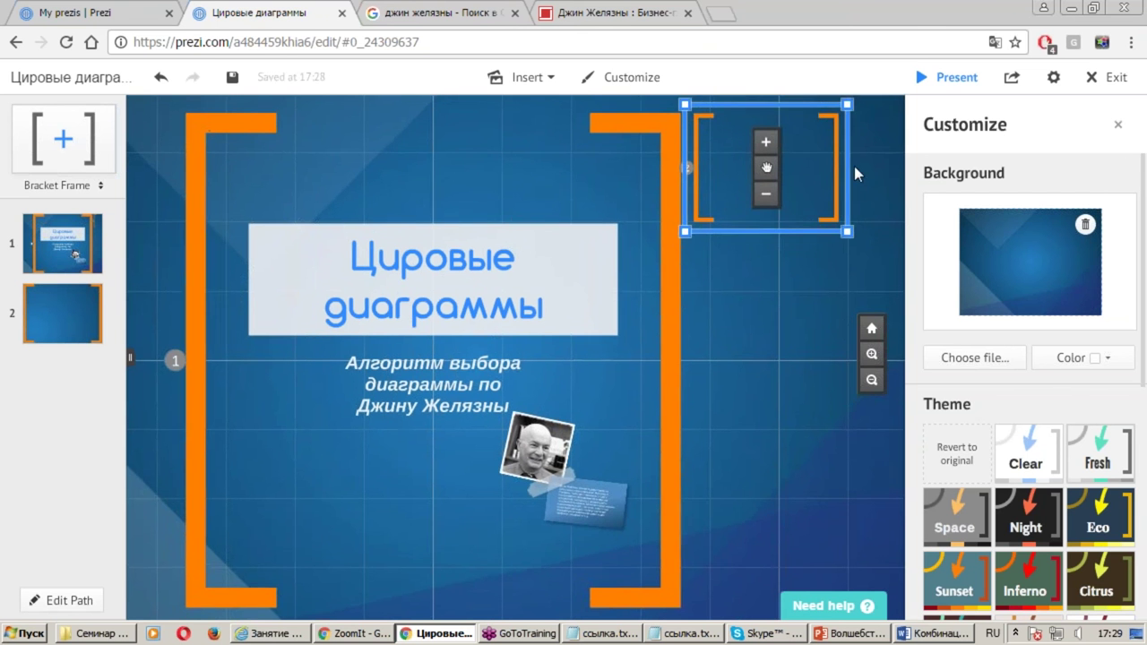
click(872, 352)
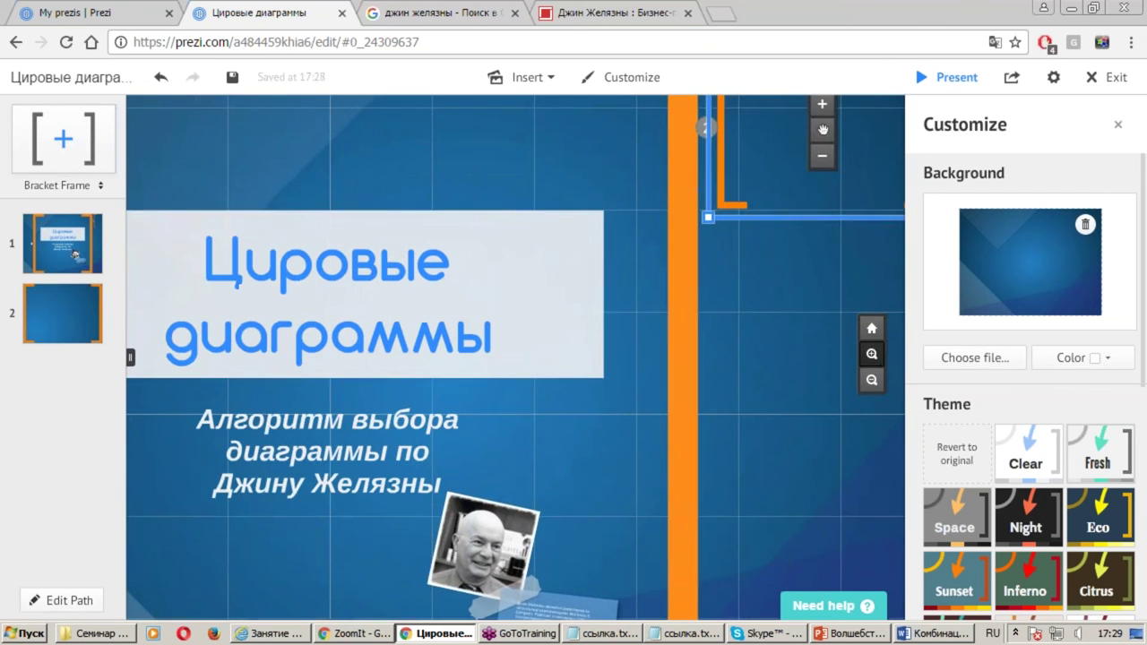
scroll(499, 377, up, 3)
scroll(584, 334, up, 2)
scroll(679, 376, up, 1)
scroll(699, 394, down, 1)
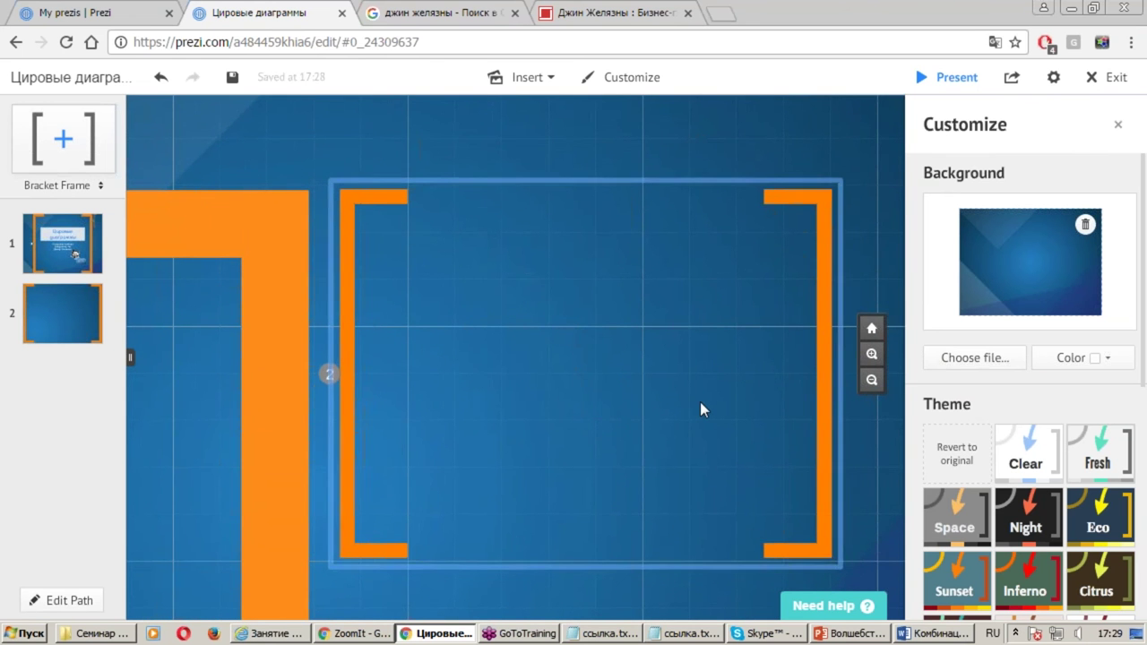
click(870, 239)
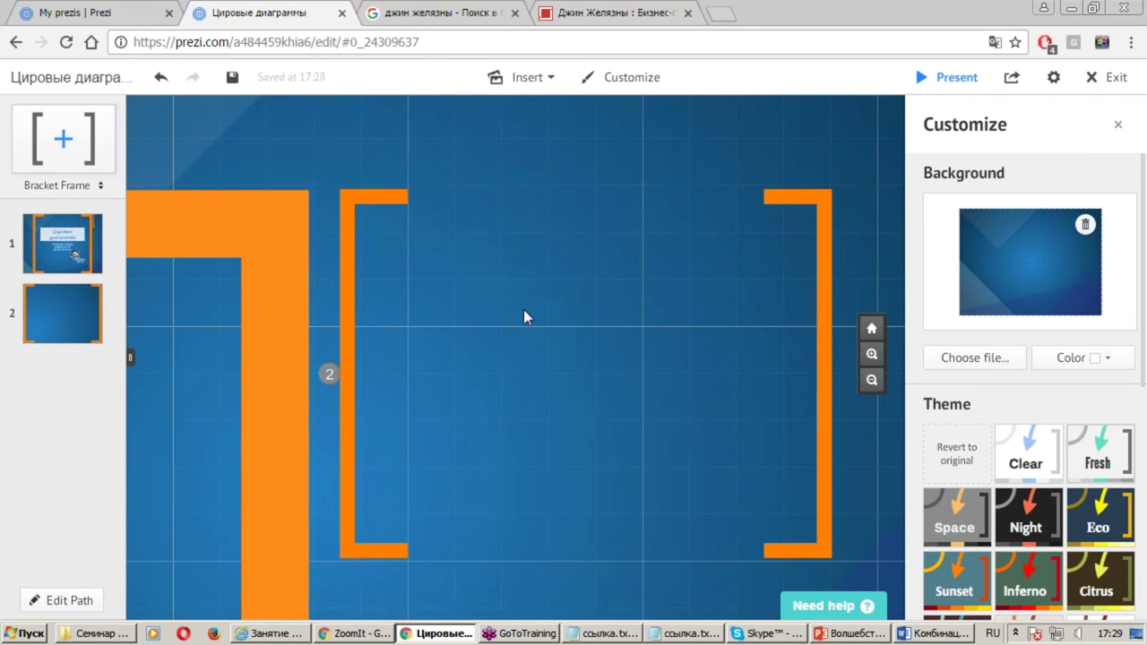
click(543, 81)
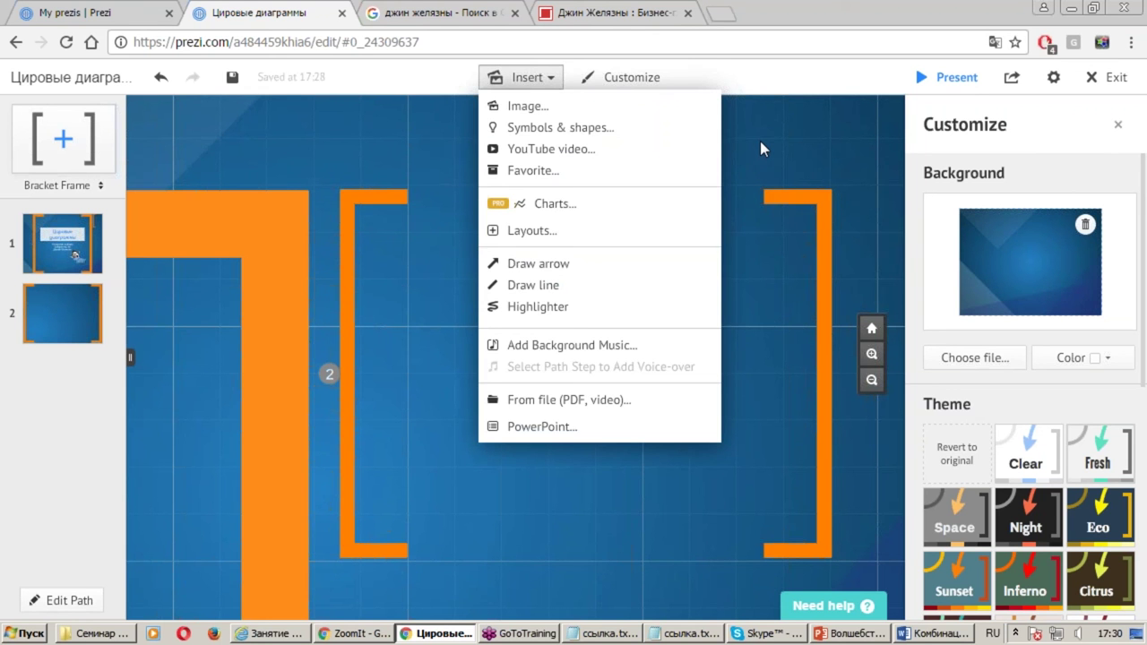
Browse Insert > Layouts and switch to the Multi-Frame diagram layouts
click(536, 80)
click(536, 80)
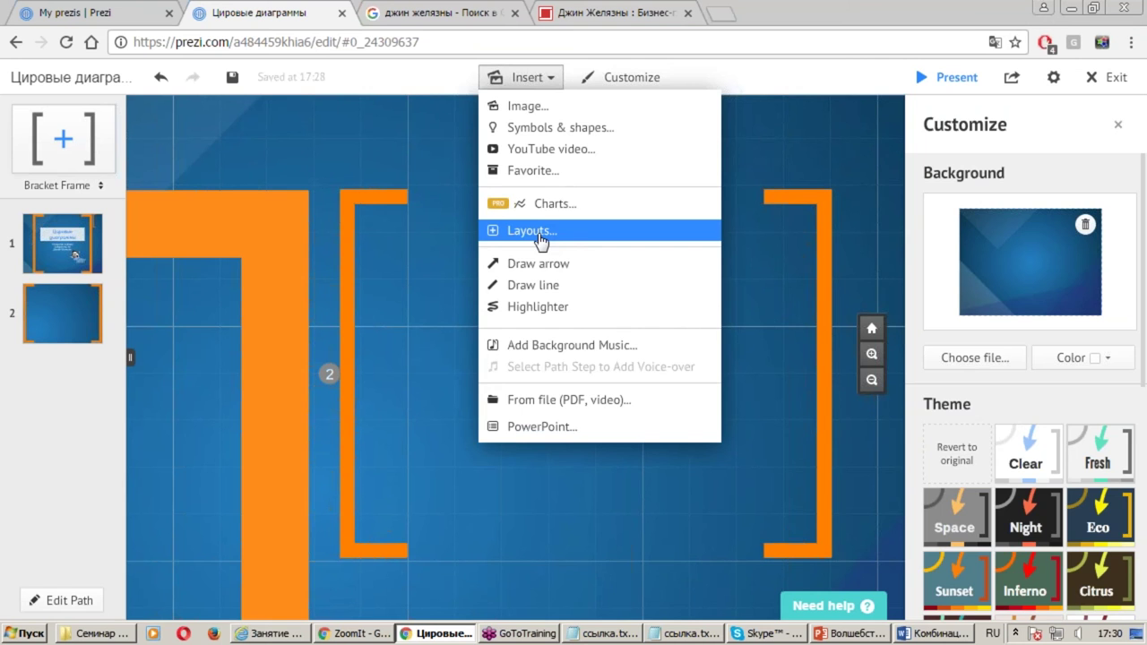
click(541, 233)
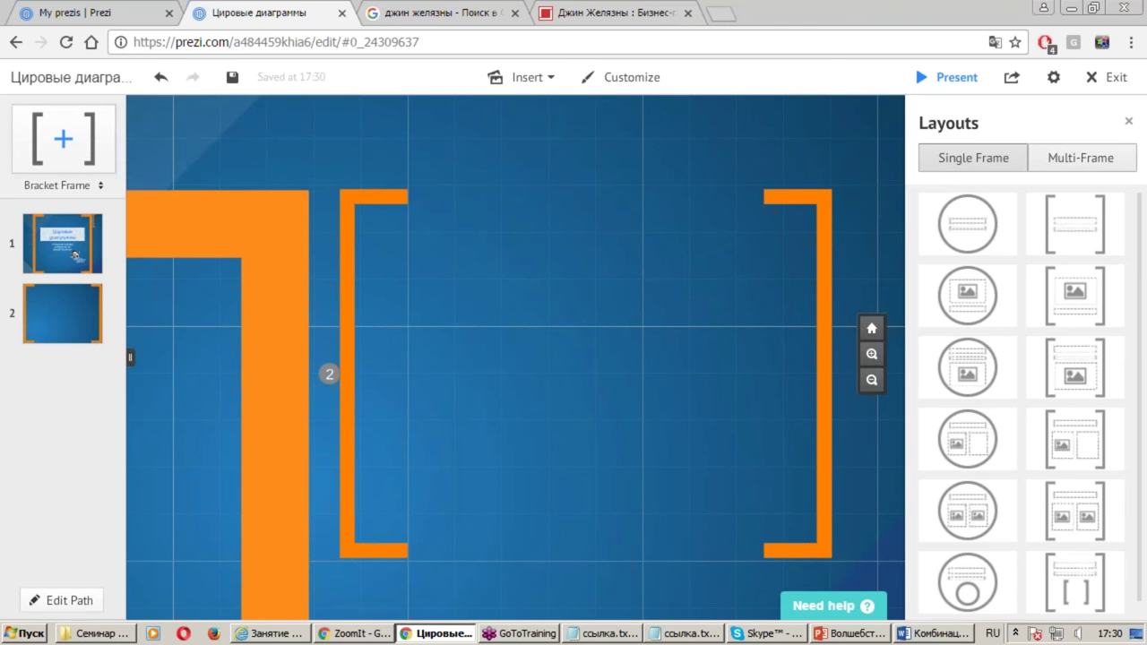
click(1081, 158)
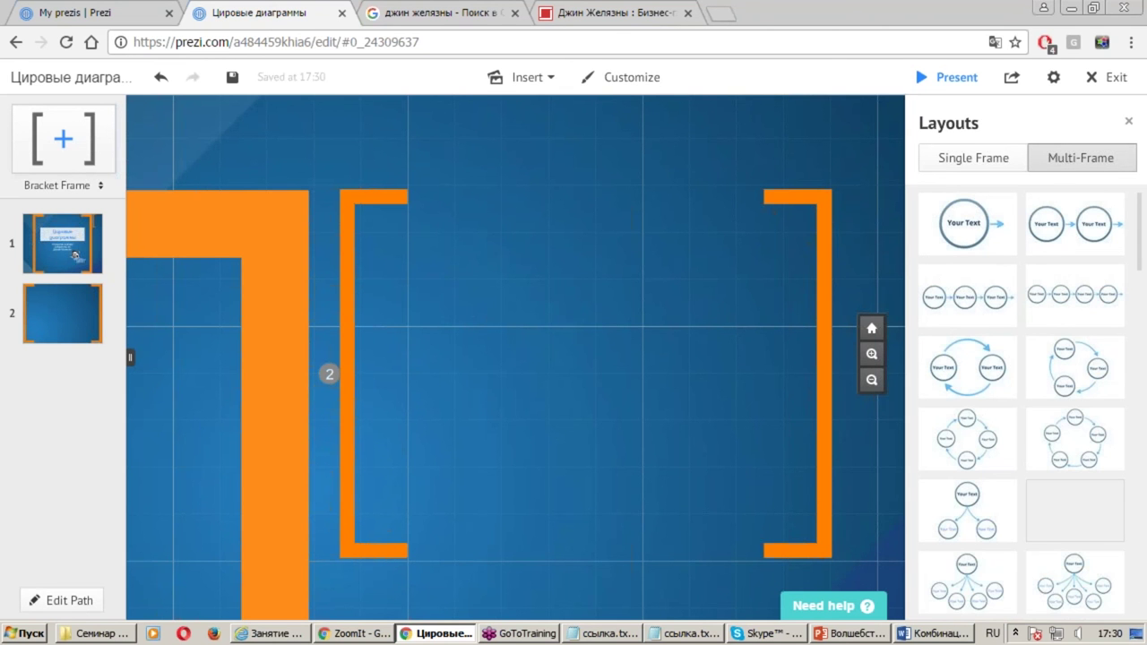
drag(1025, 138, 1136, 182)
mouse_move(900, 253)
mouse_down()
mouse_move(932, 304)
mouse_move(1029, 329)
mouse_up()
drag(925, 293, 686, 330)
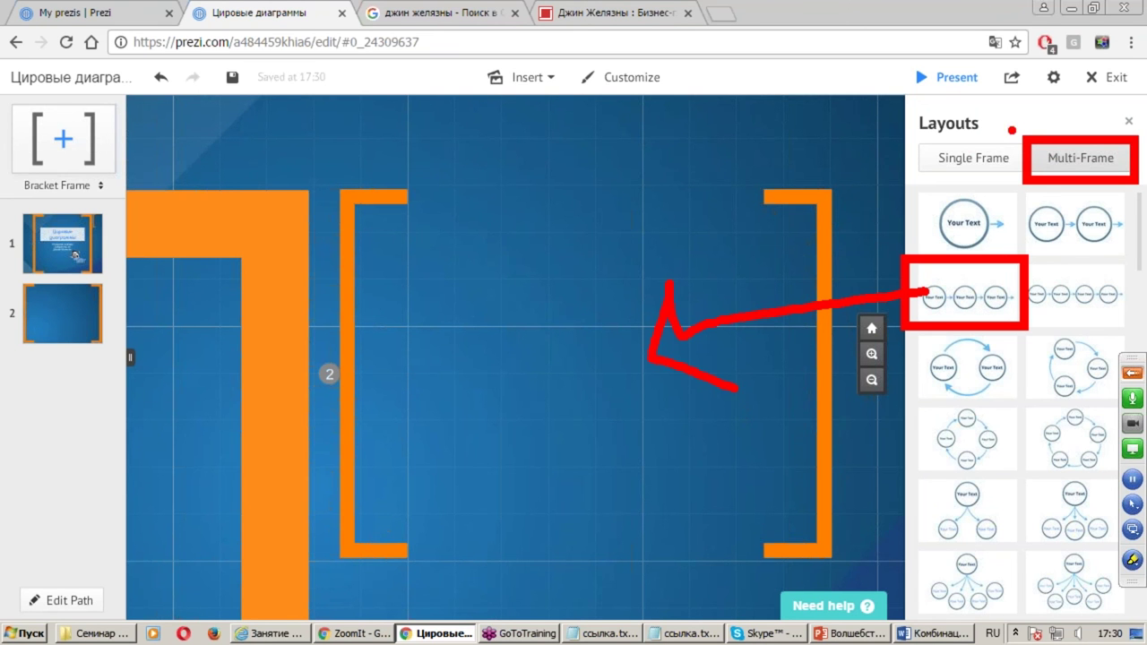
key(Escape)
Drag the three-circle layout into the second bracket frame and enlarge it
mouse_move(960, 296)
mouse_down()
mouse_move(541, 357)
mouse_move(473, 353)
mouse_up()
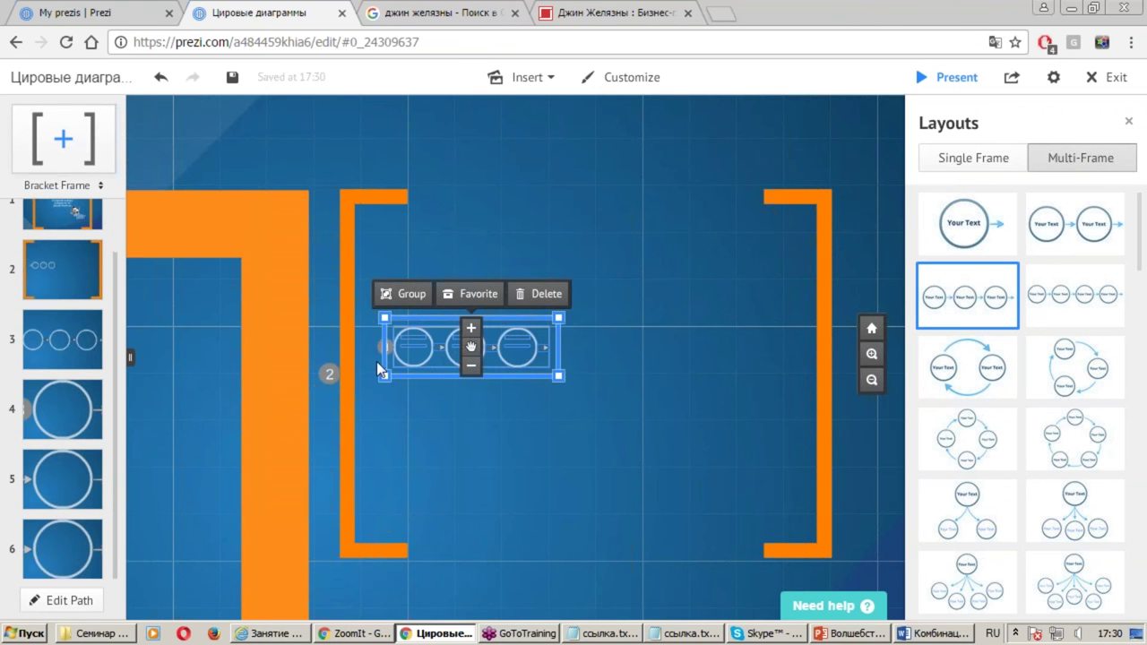
key(ctrl+1)
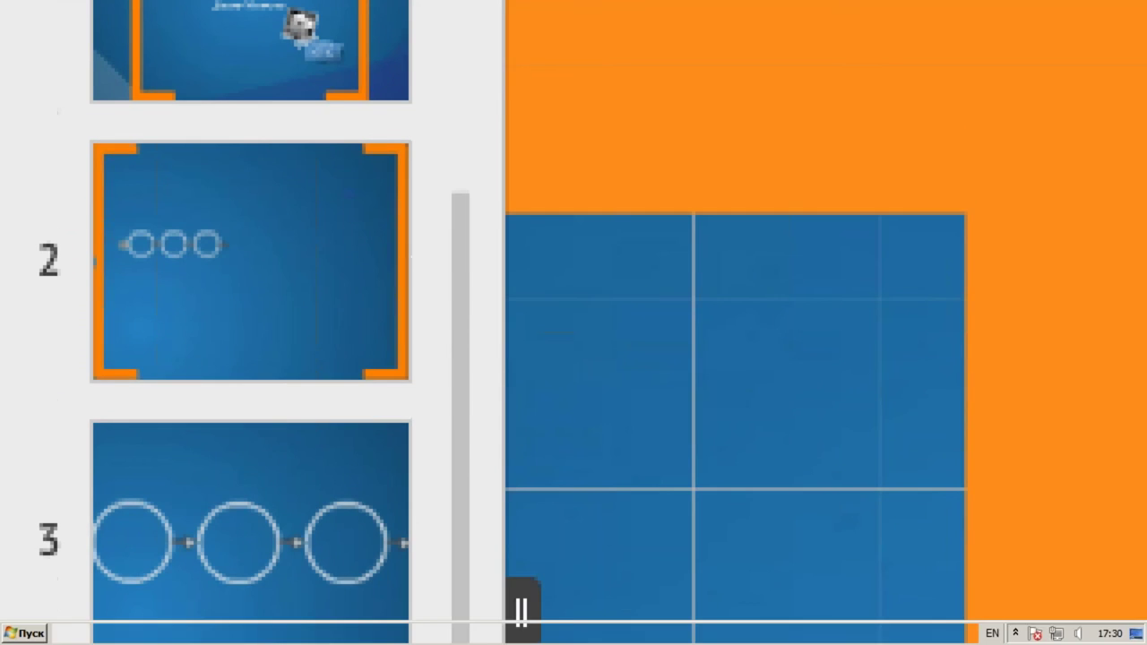
key(Escape)
mouse_move(557, 376)
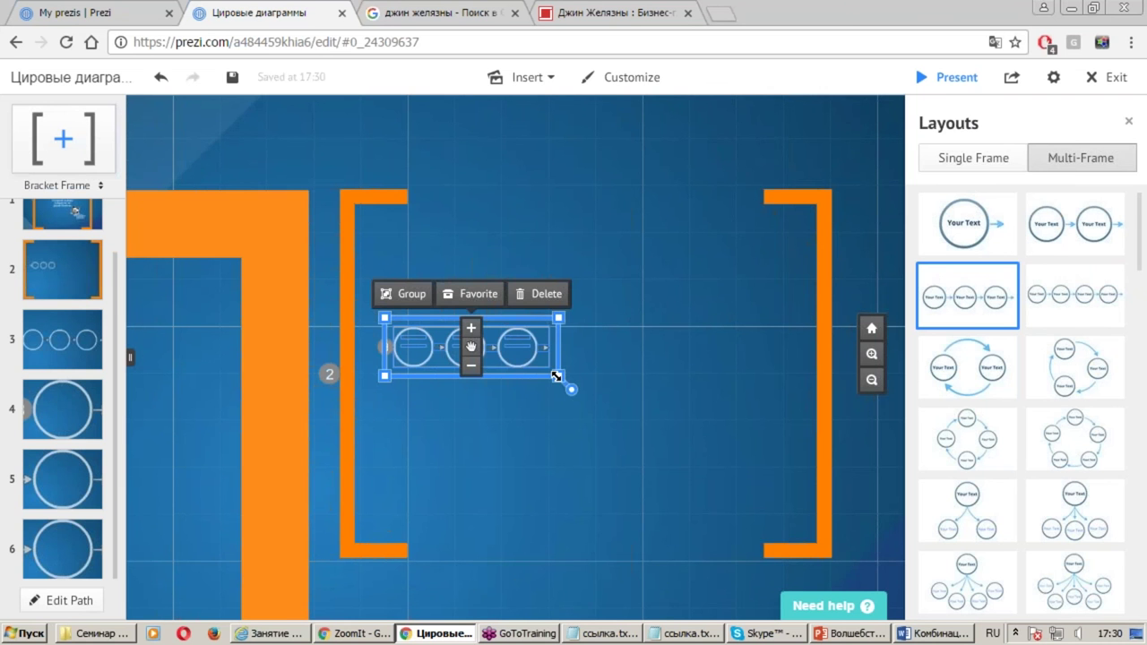
drag(555, 376, 676, 449)
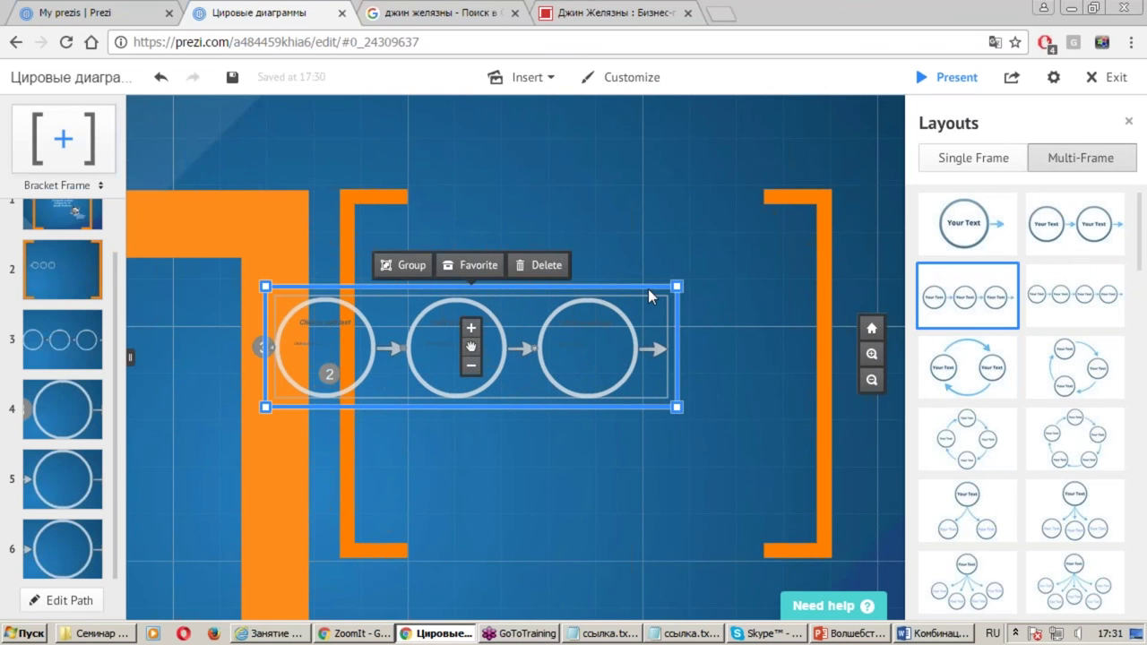
Move the three-circle diagram right so it sits centred between frame 2's brackets
drag(470, 346, 684, 358)
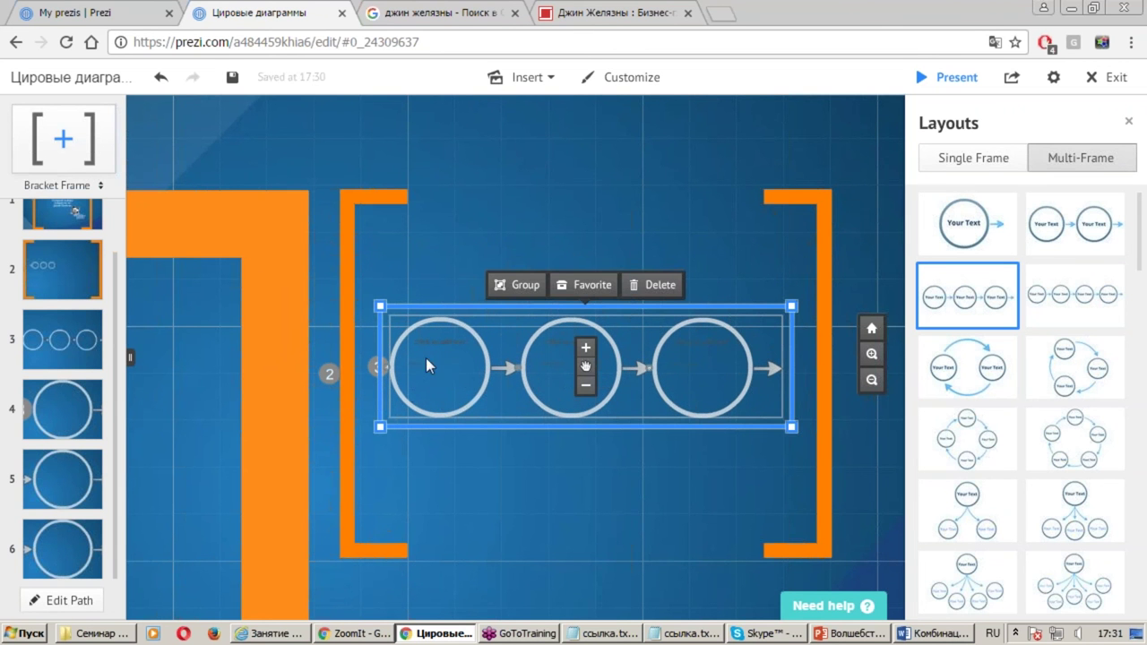
scroll(440, 363, up, 5)
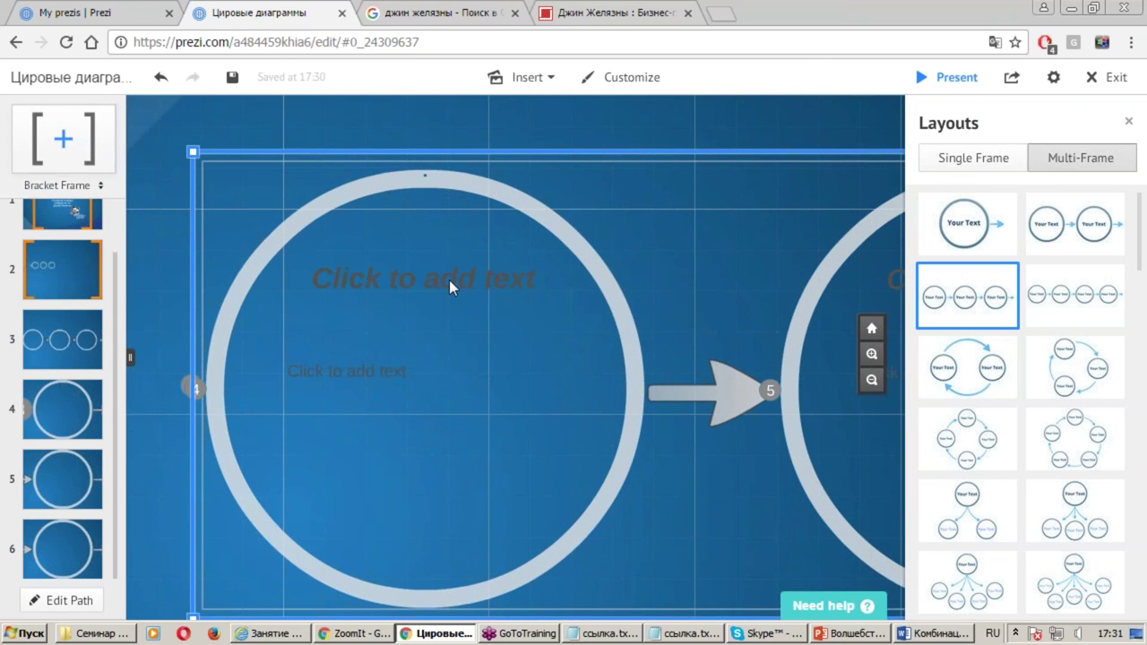
scroll(514, 296, down, 1)
scroll(514, 296, down, 2)
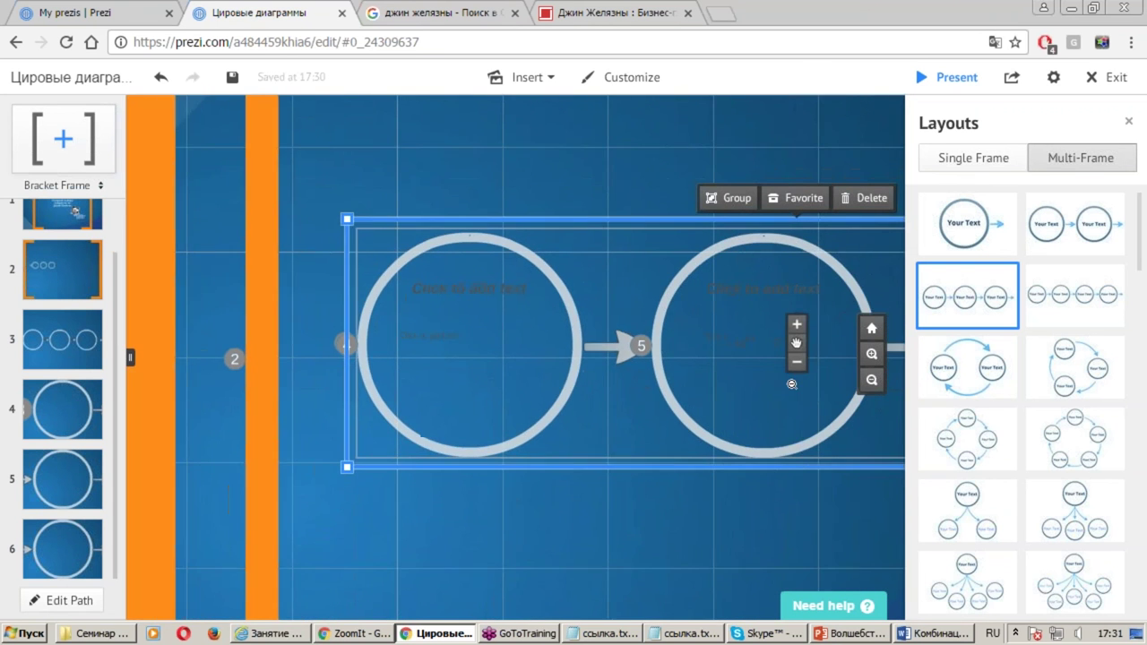
scroll(748, 371, down, 1)
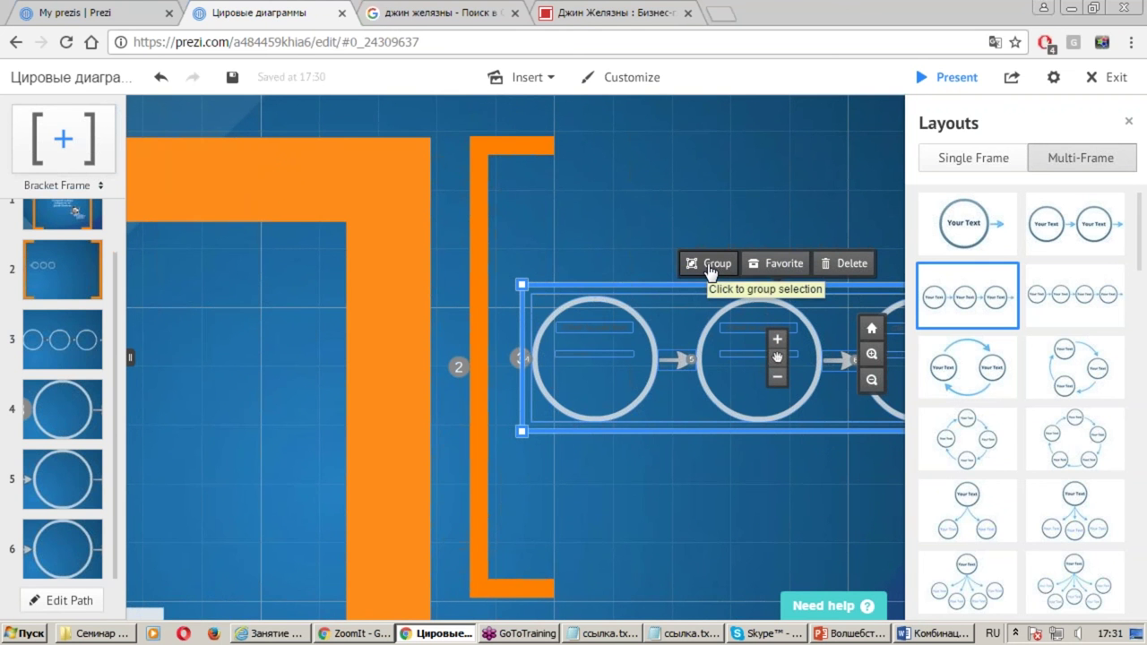
Try editing the title and body text in the first and second circles
click(712, 265)
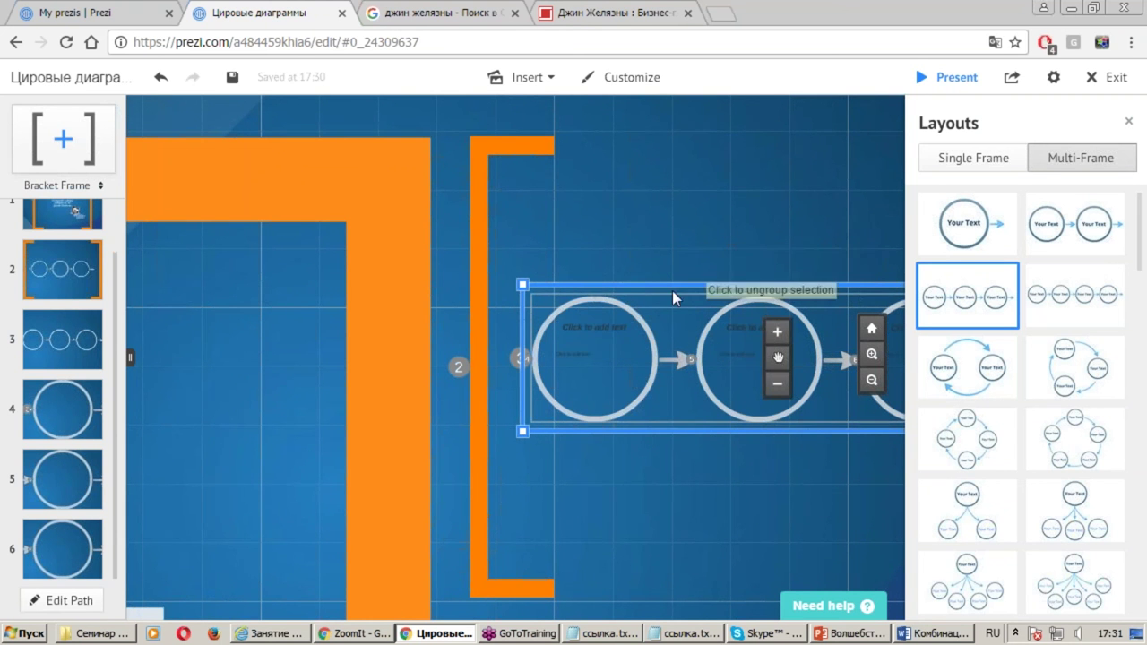
click(587, 326)
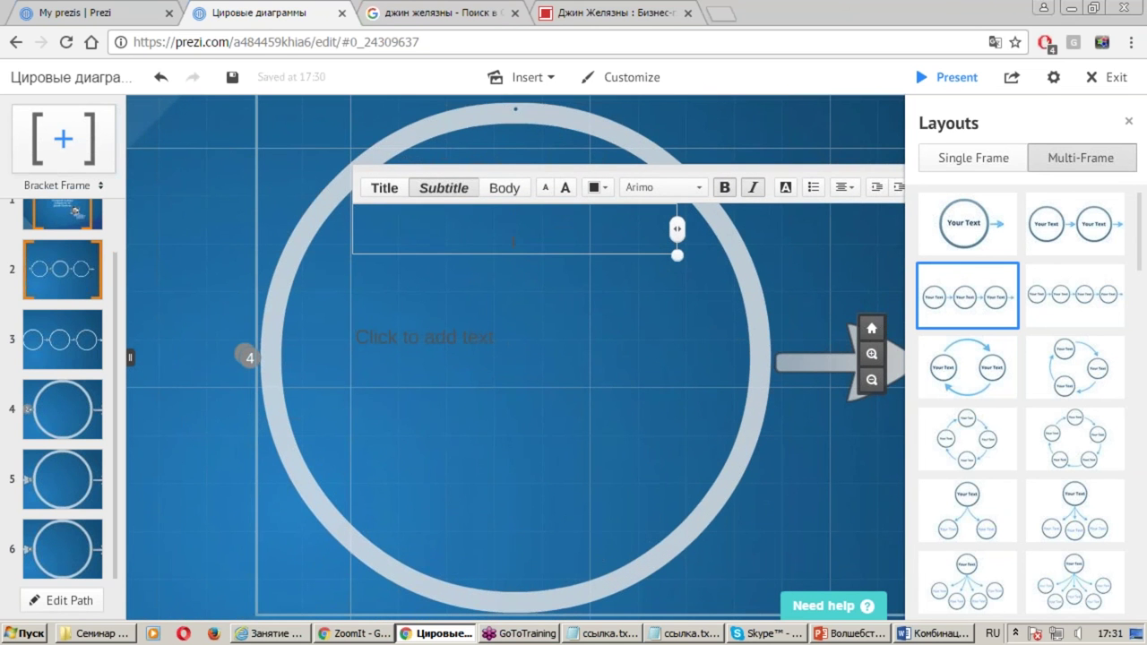
click(450, 339)
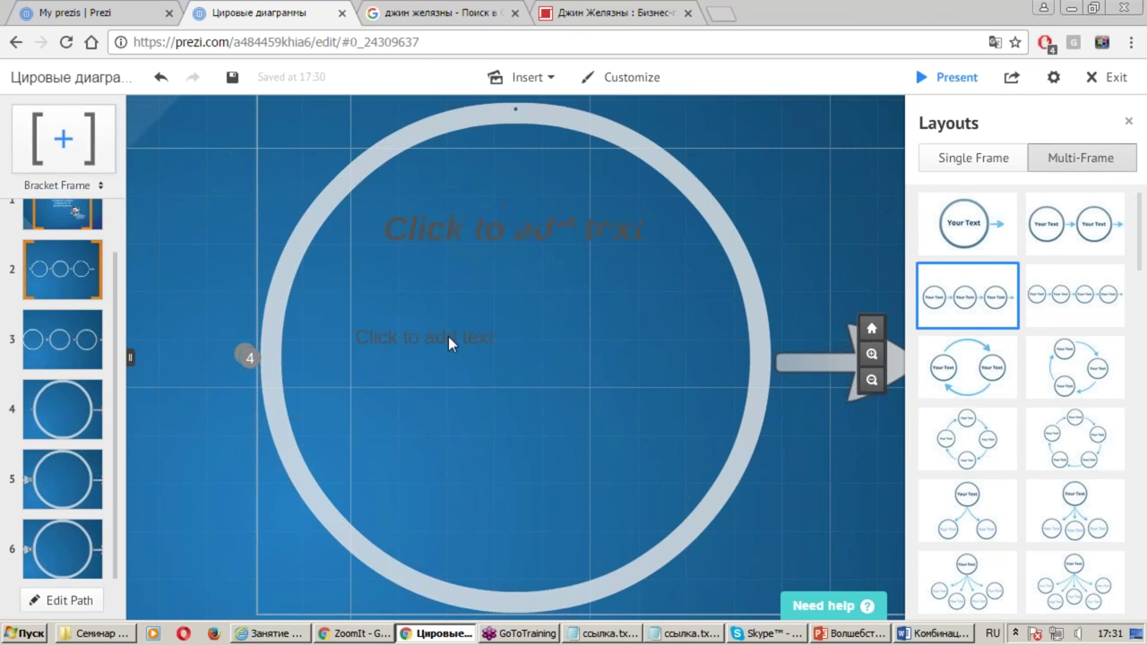
click(431, 336)
click(494, 231)
click(519, 225)
click(507, 260)
click(755, 262)
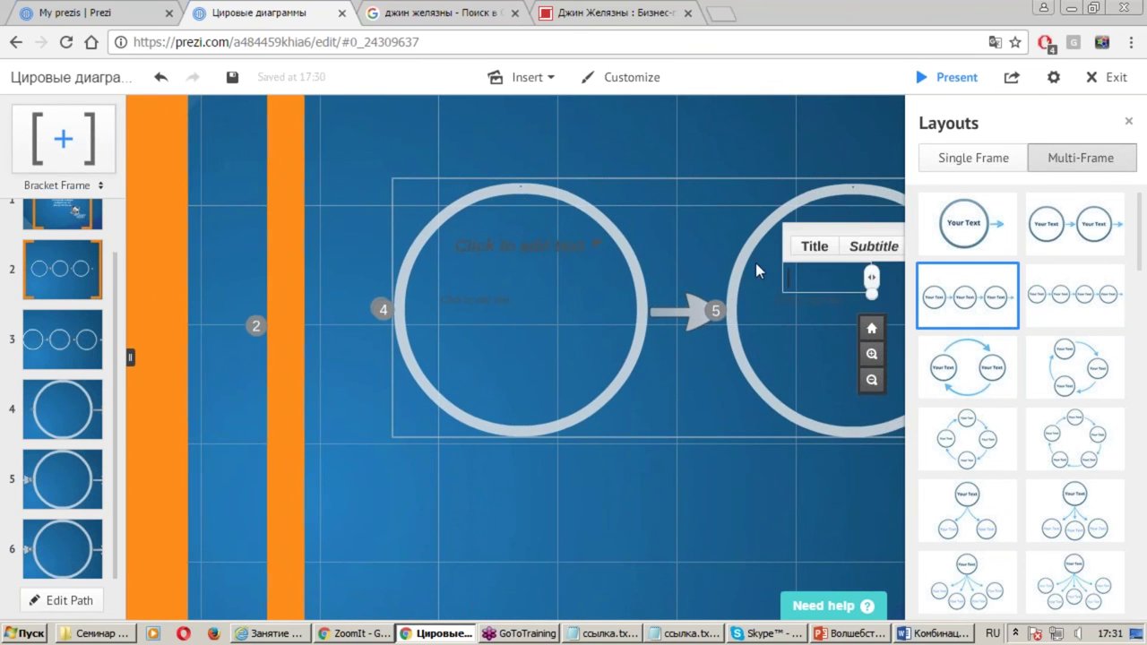
click(723, 177)
click(562, 350)
click(534, 435)
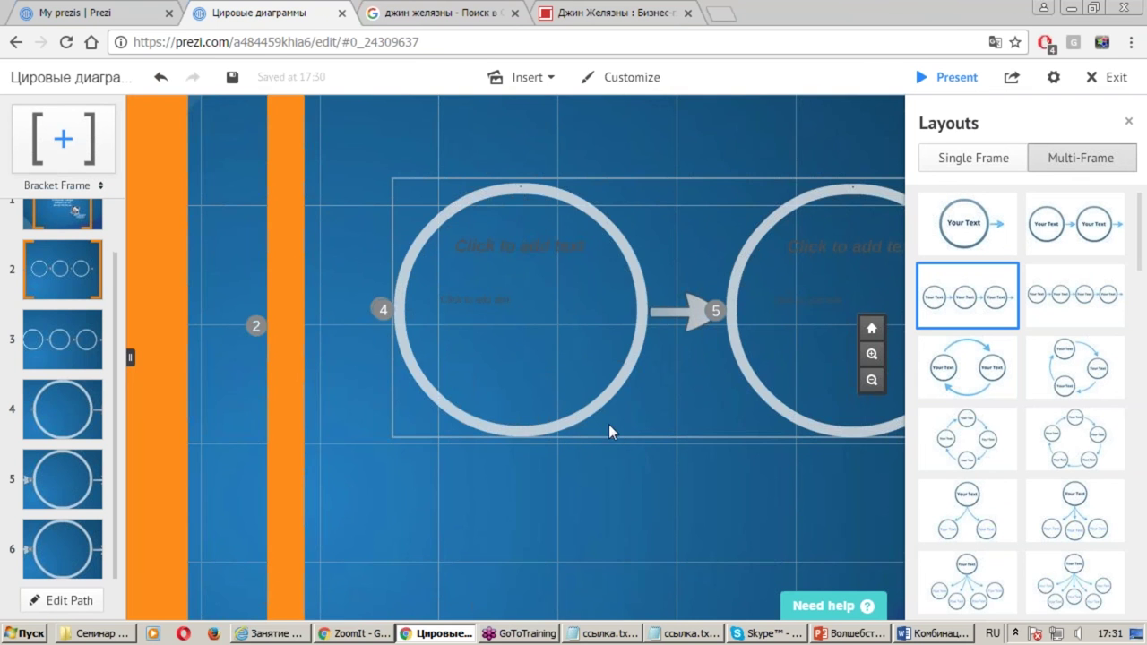
Zoom and pan to bring all three circles into view, then try editing their text again
scroll(609, 424, down, 3)
scroll(672, 577, down, 2)
click(871, 380)
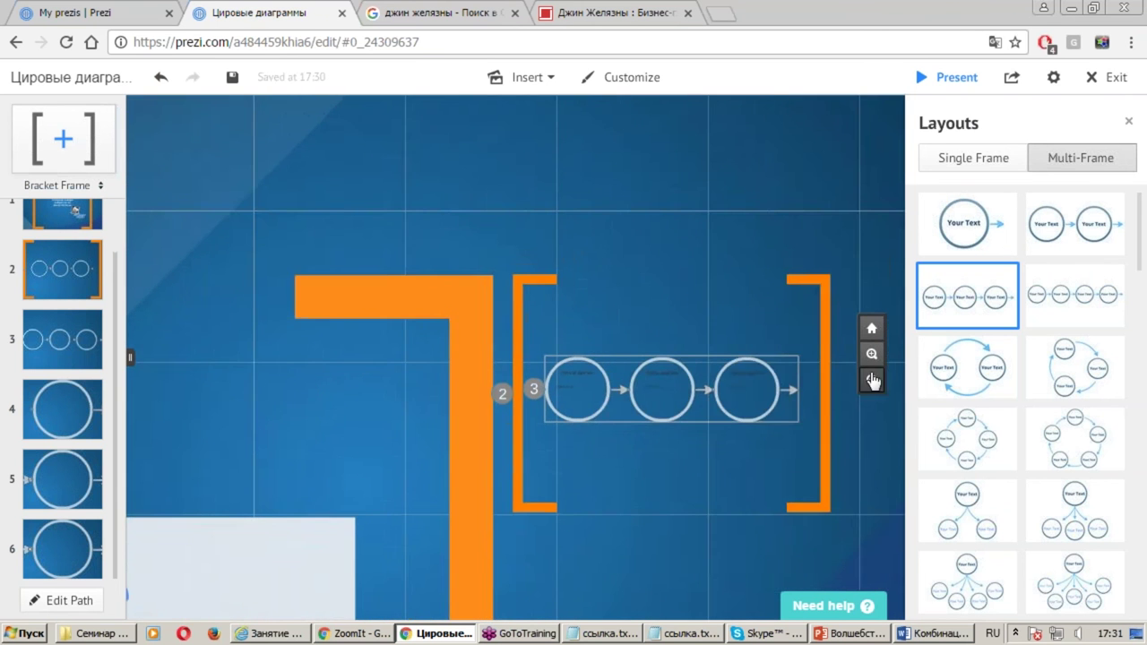
click(871, 353)
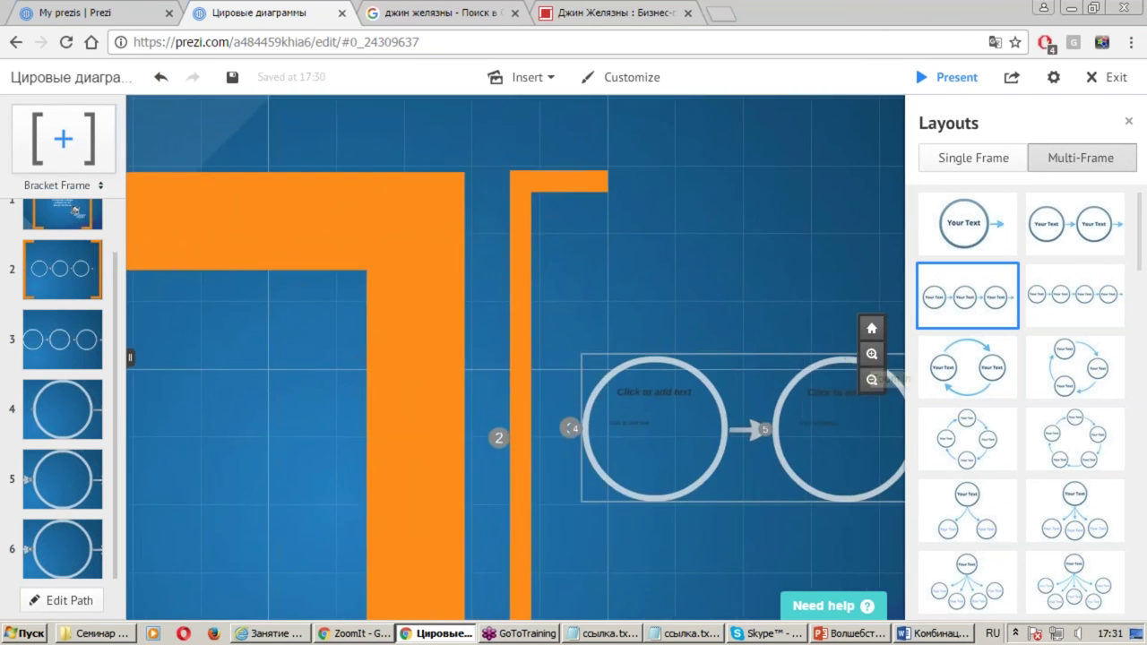
drag(785, 551, 469, 498)
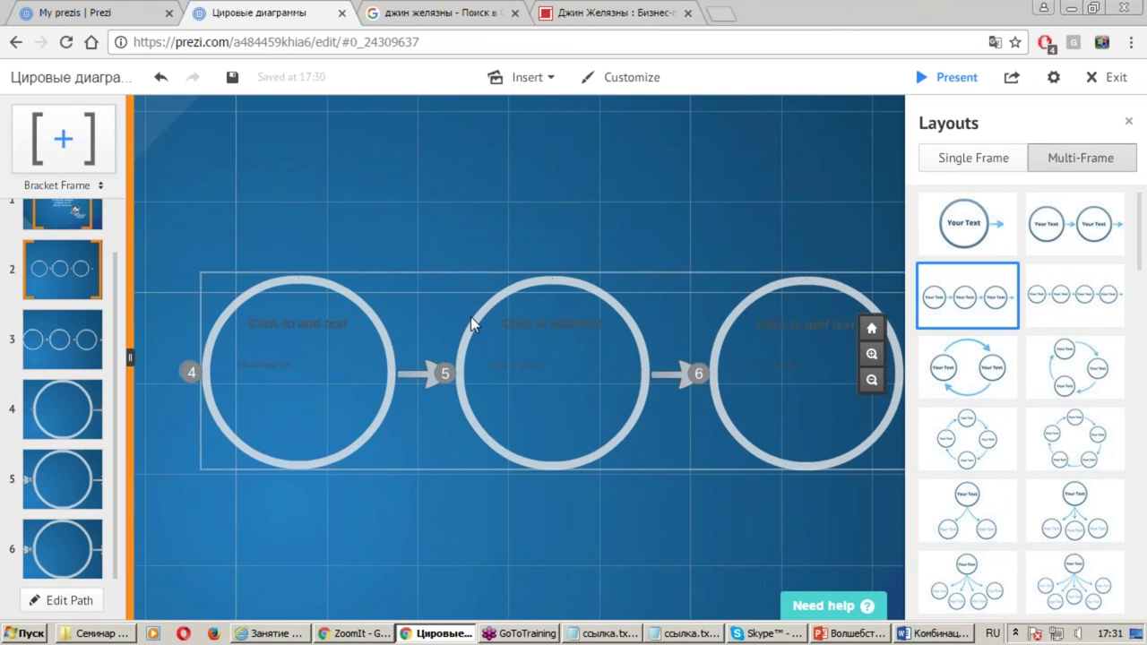
click(366, 272)
click(341, 290)
click(397, 373)
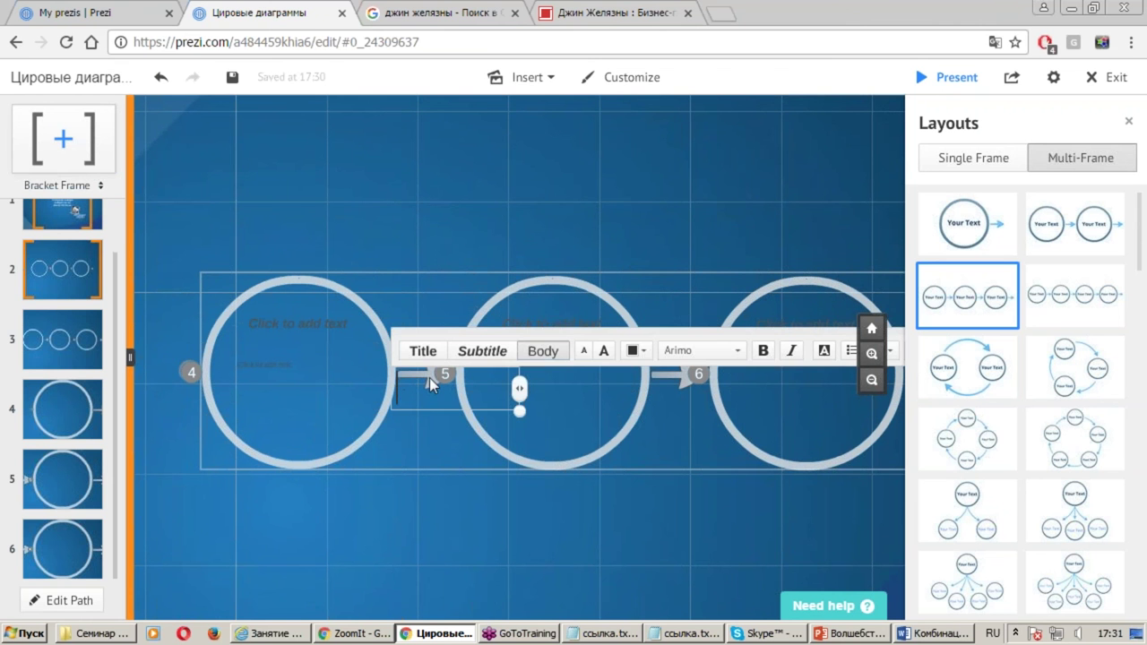
click(570, 470)
drag(602, 455, 588, 463)
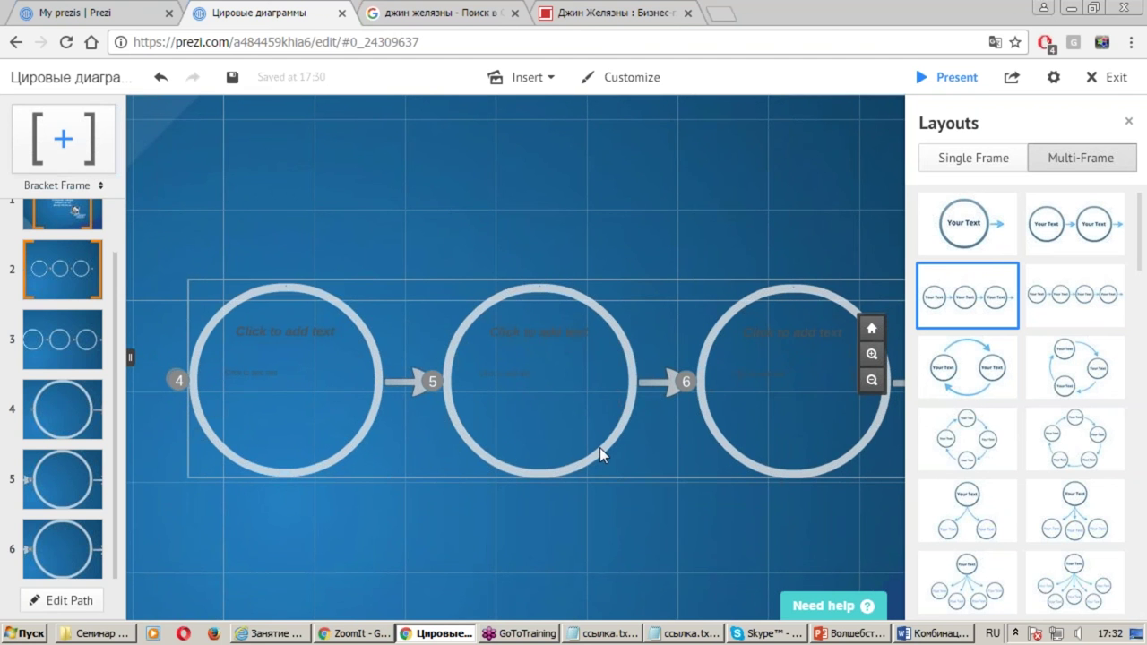
Dismiss a stray empty text box and fit frame 2 on screen via its thumbnail
click(604, 449)
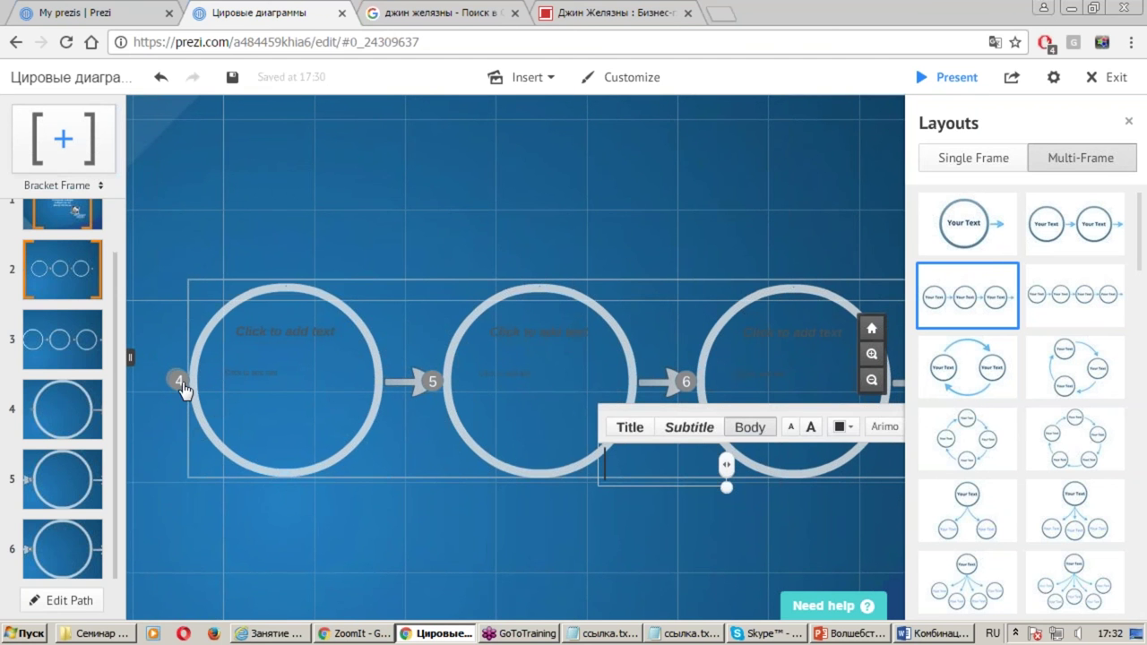
click(210, 282)
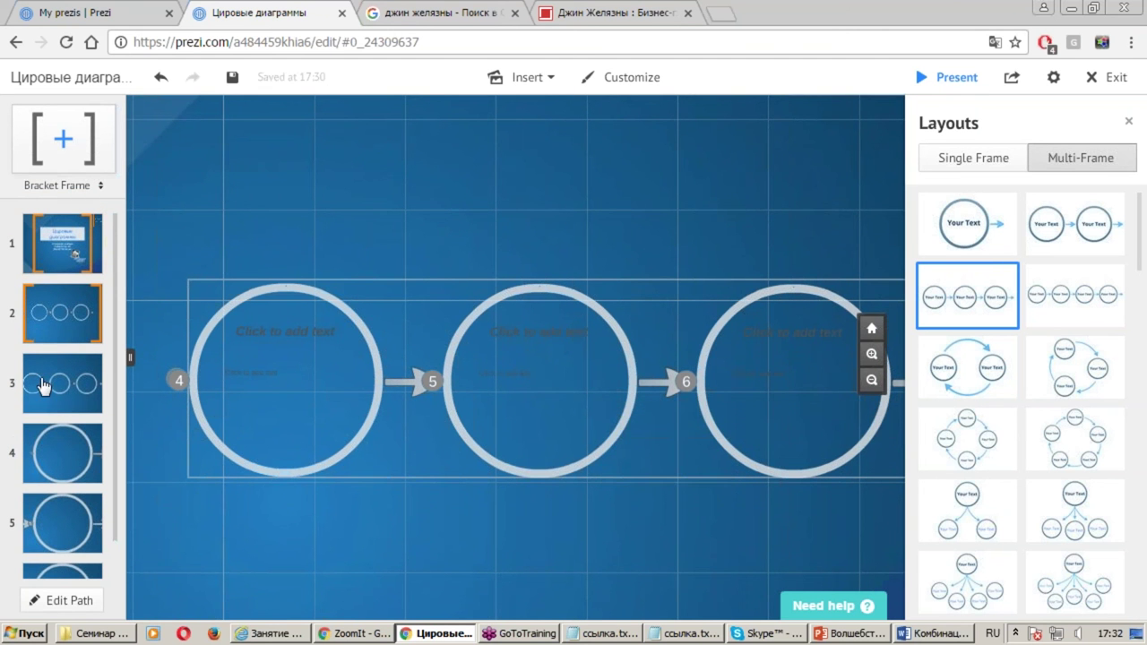
click(66, 313)
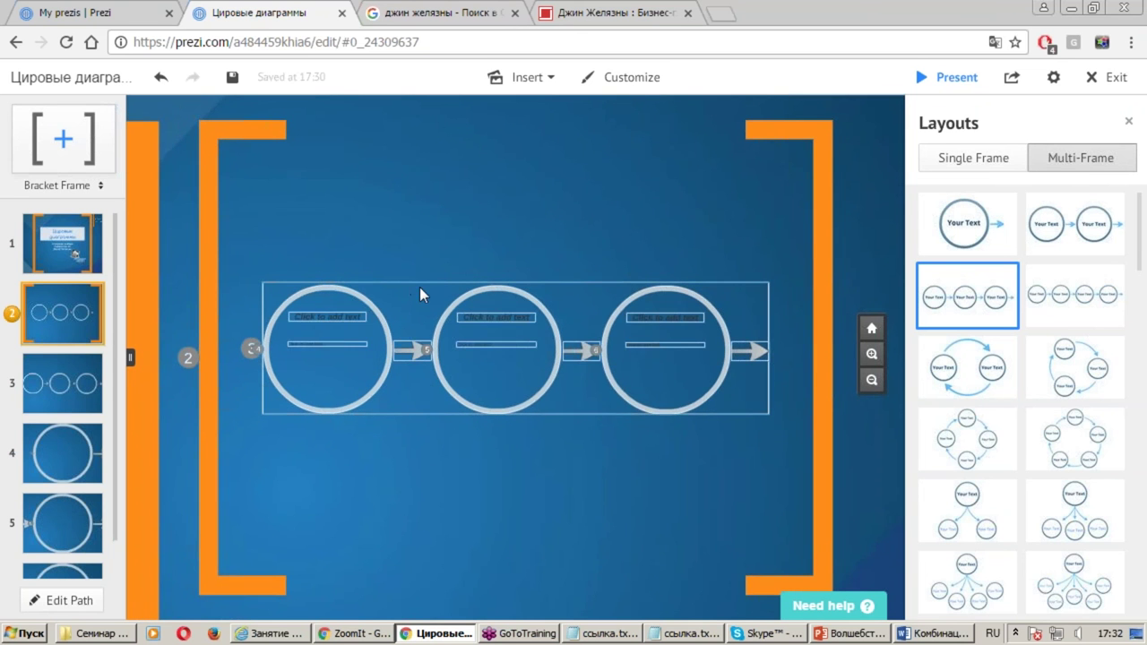
Select the three-circle group, ungroup it, and open the first circle's heading for editing
right_click(494, 314)
click(467, 320)
right_click(485, 324)
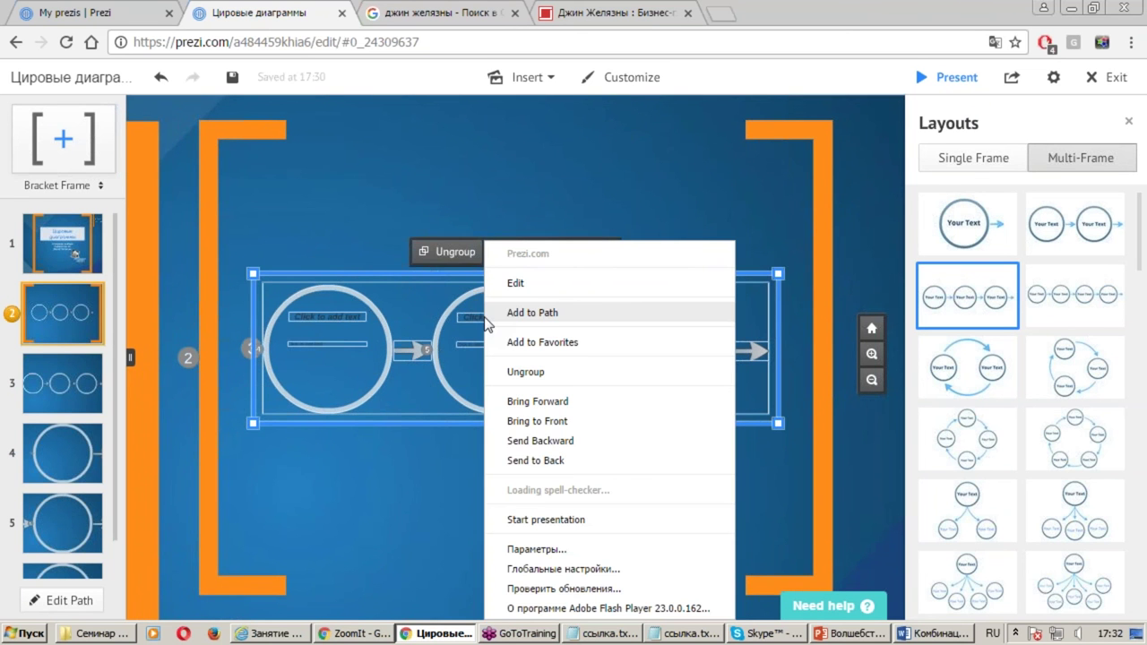
click(403, 349)
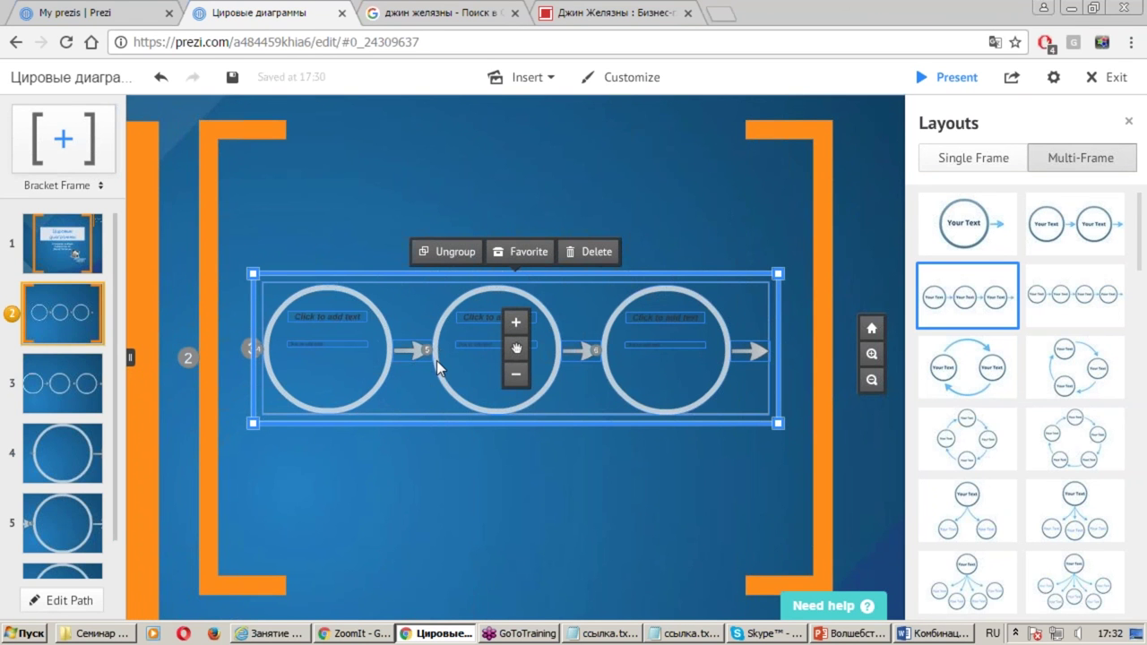
click(443, 253)
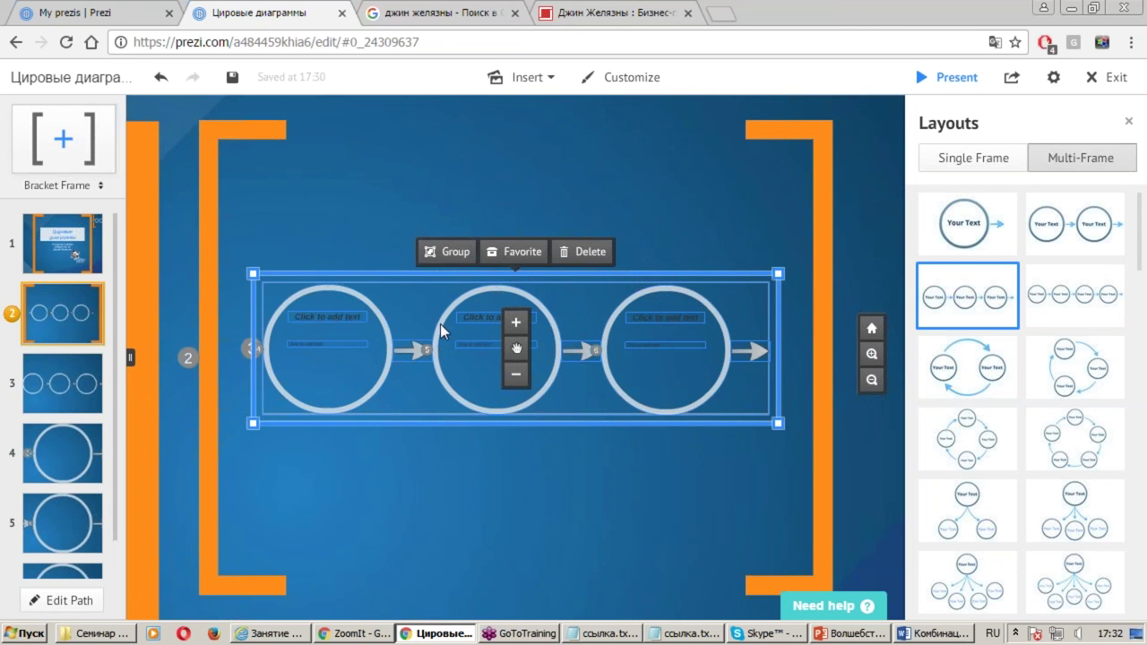
double_click(329, 320)
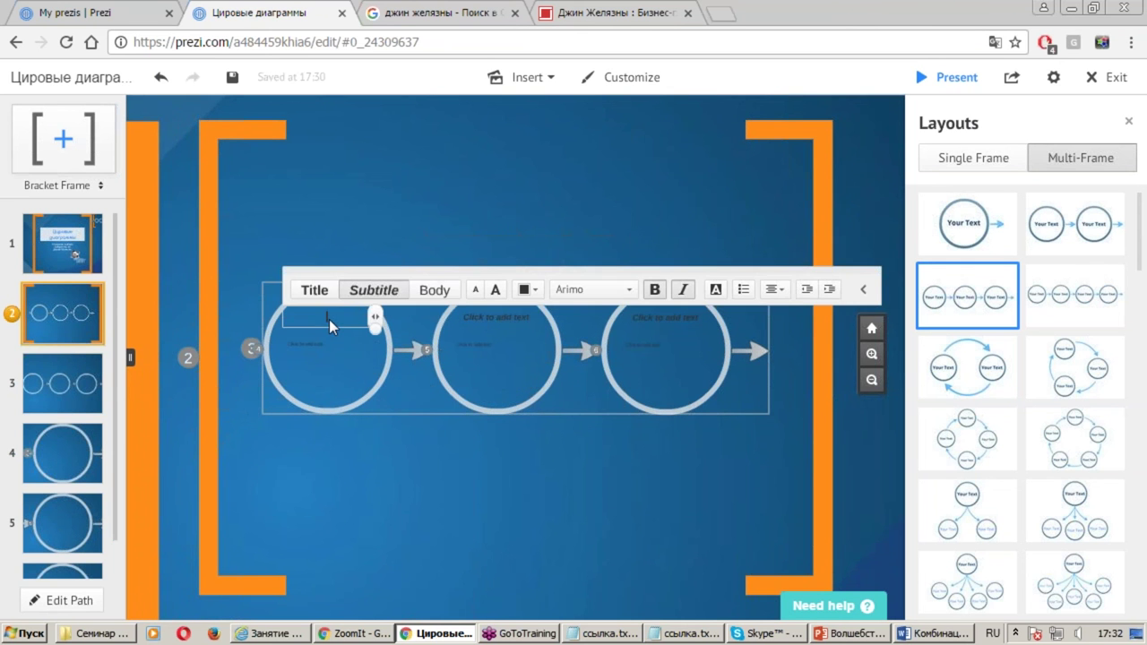
Try entering the first circle's heading and body text boxes
scroll(293, 325, up, 5)
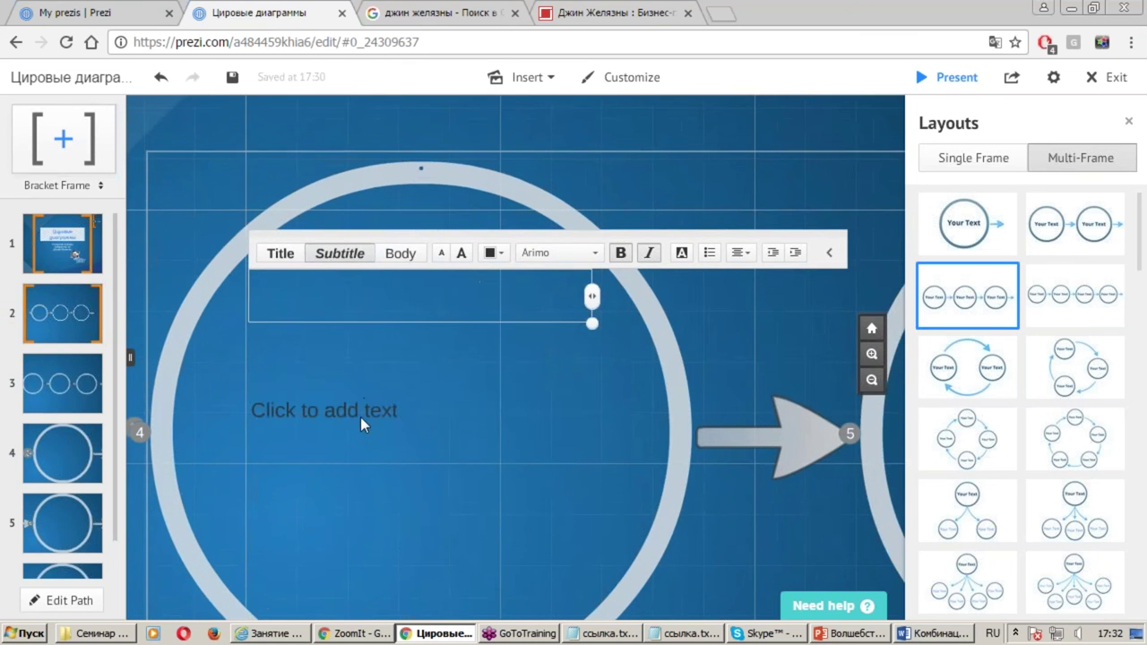
click(361, 415)
click(361, 414)
click(404, 299)
click(404, 299)
click(357, 414)
click(357, 414)
click(399, 291)
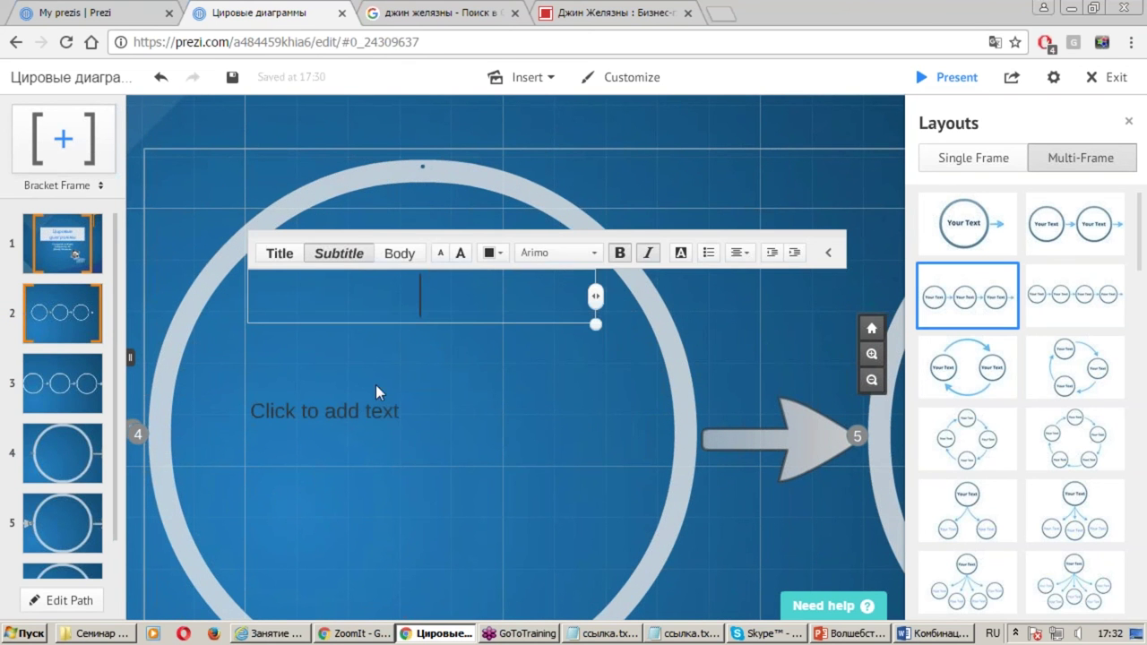
click(360, 417)
click(391, 302)
click(390, 302)
click(373, 415)
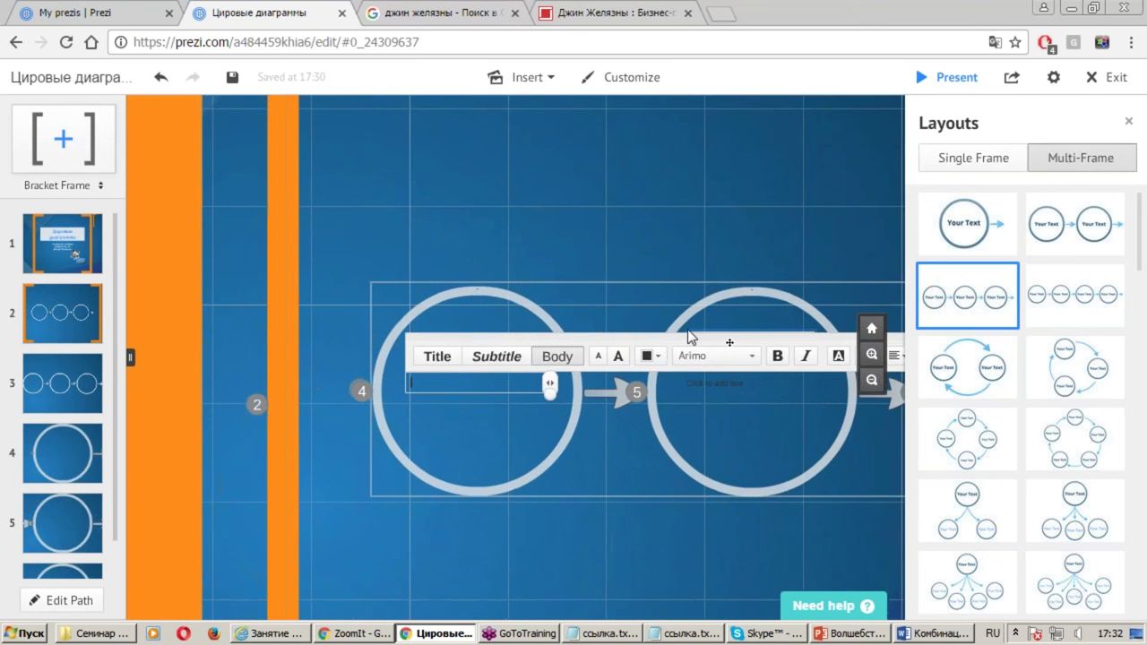
Pan to the right side of frame 2 and add a text box above the circles
scroll(693, 343, down, 3)
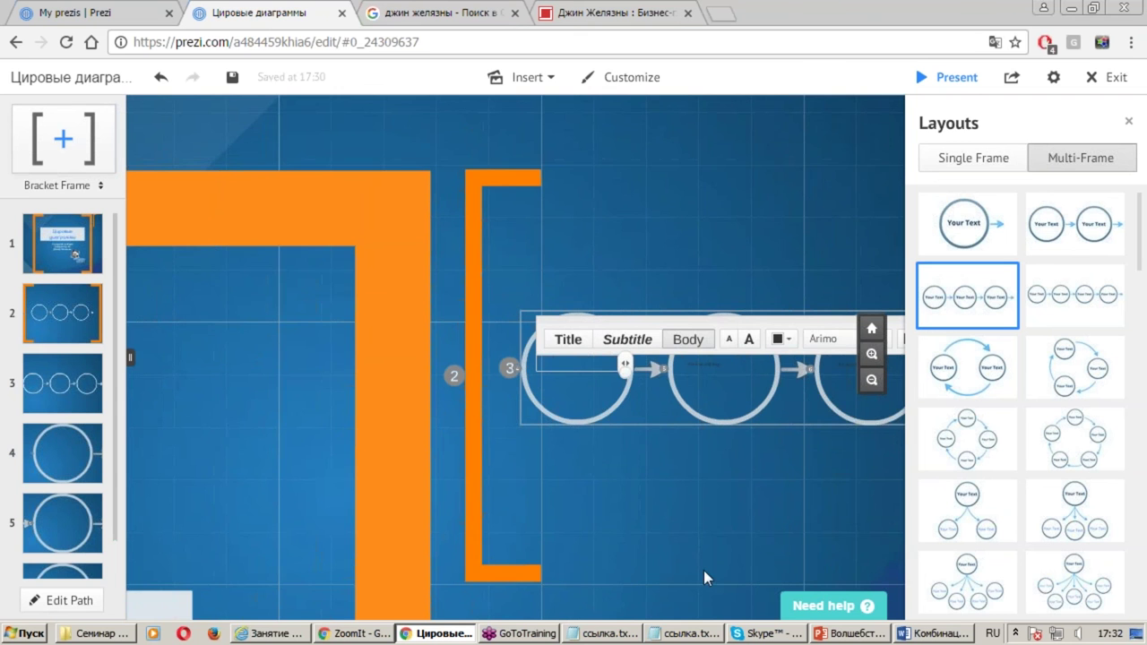
mouse_move(714, 574)
mouse_down()
mouse_move(546, 575)
mouse_move(562, 578)
mouse_up()
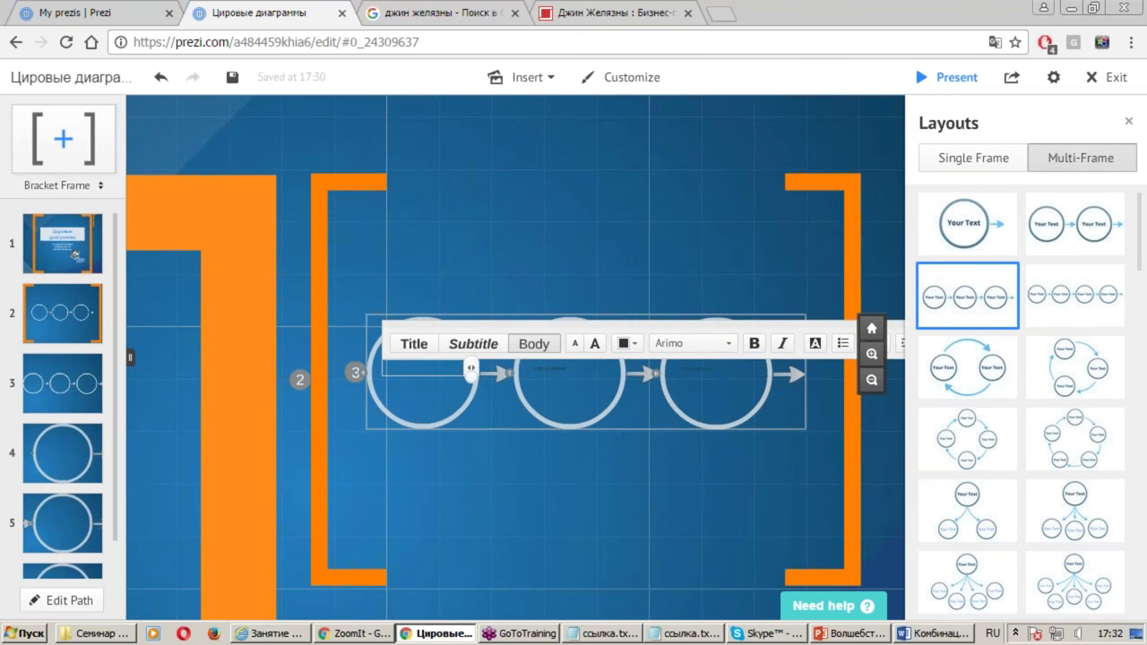
click(517, 278)
click(504, 241)
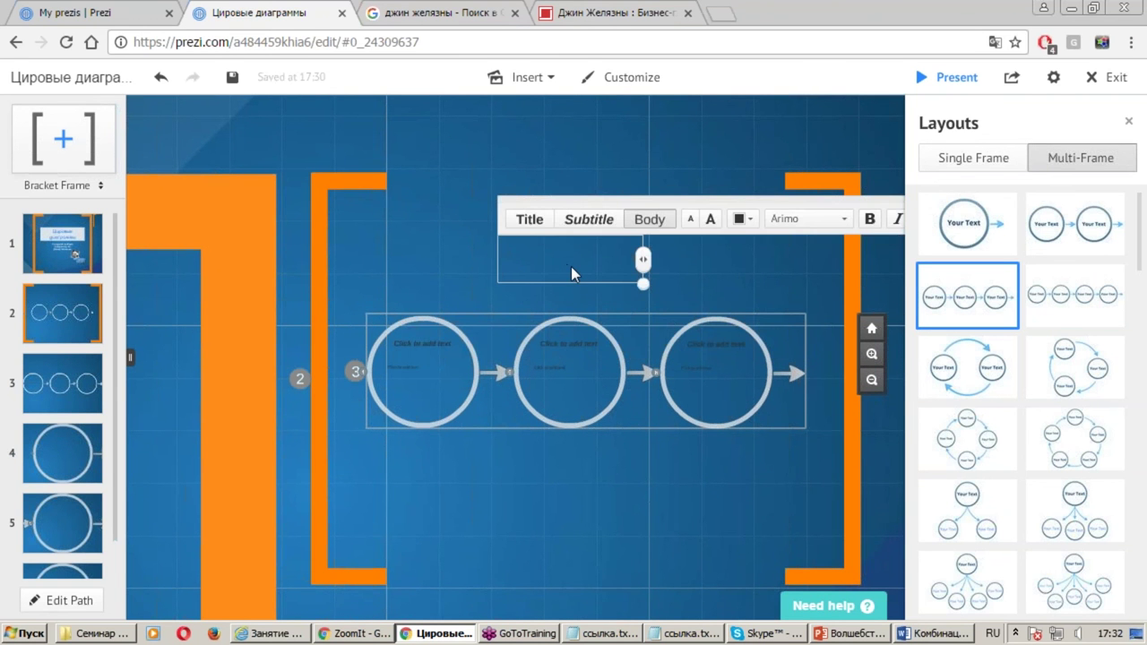
Type 'Алгоритм Джина железны' as frame 2's heading in Title style
text(Aлгоритм Джина железны)
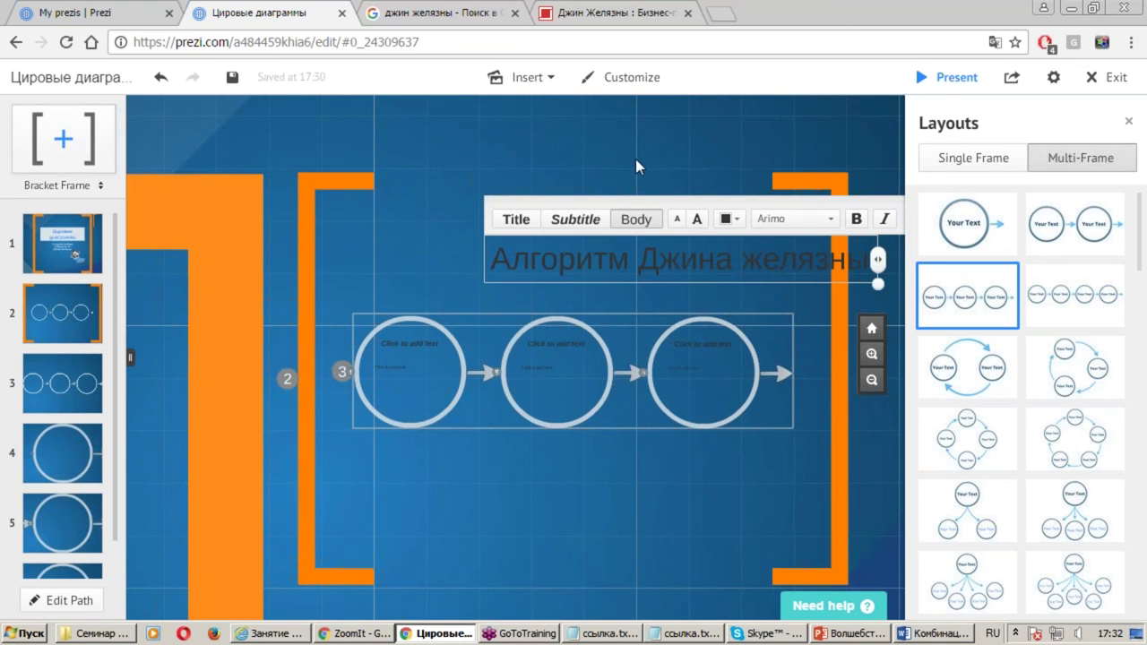
click(516, 220)
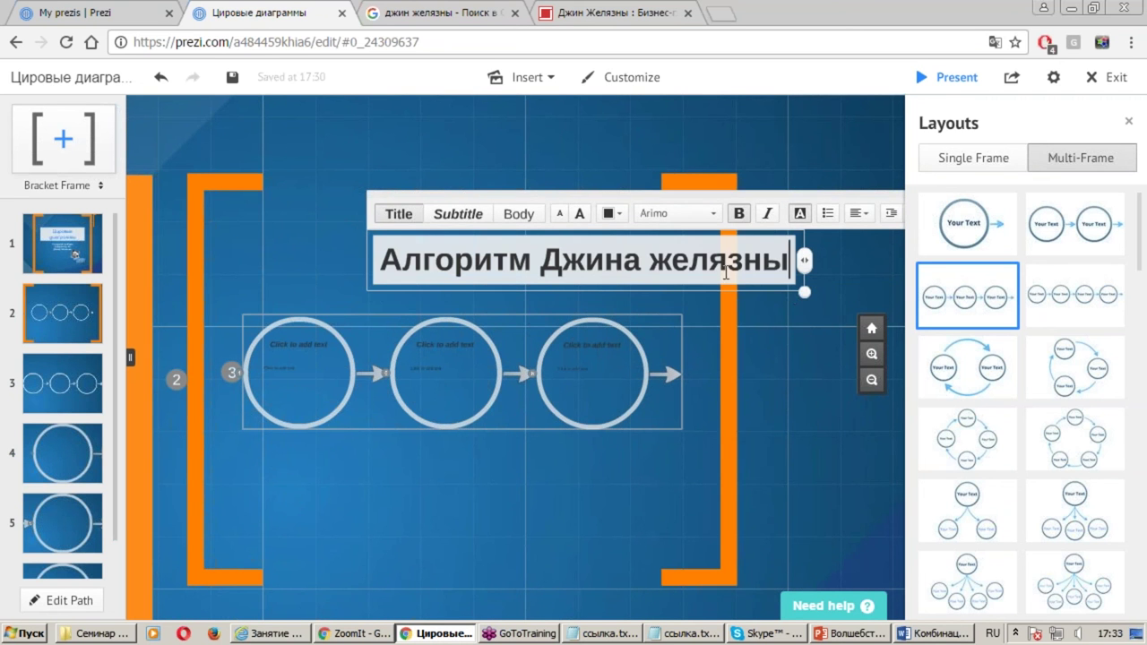
key(Escape)
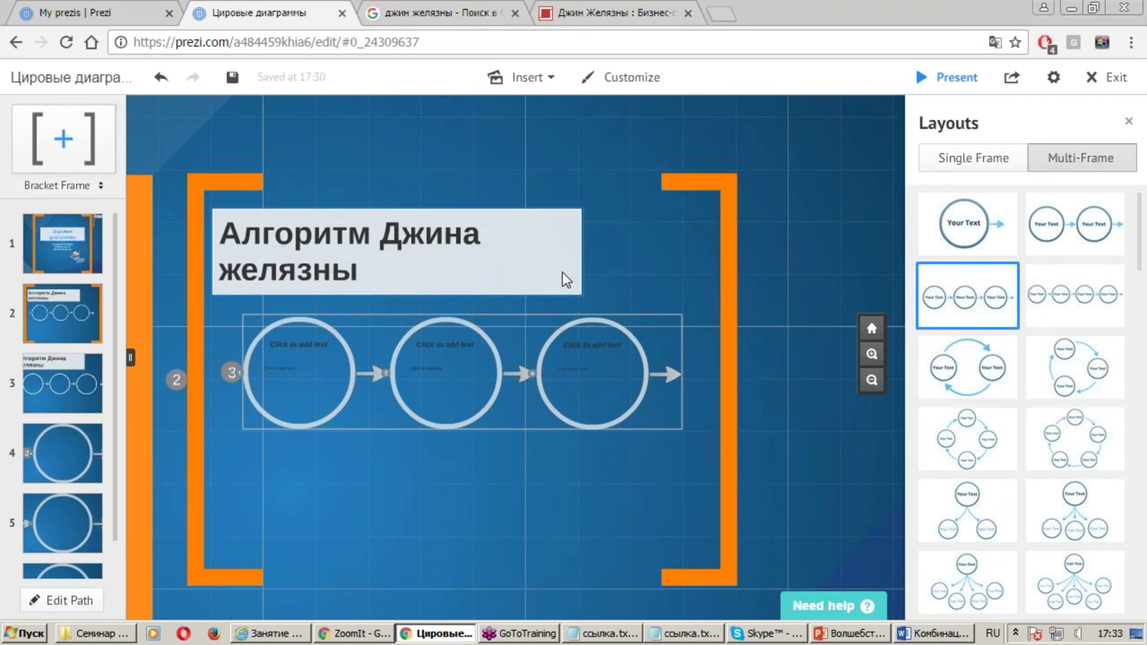
Widen the title to one line, centre-align it and position it above the circles
click(500, 245)
drag(595, 251, 724, 257)
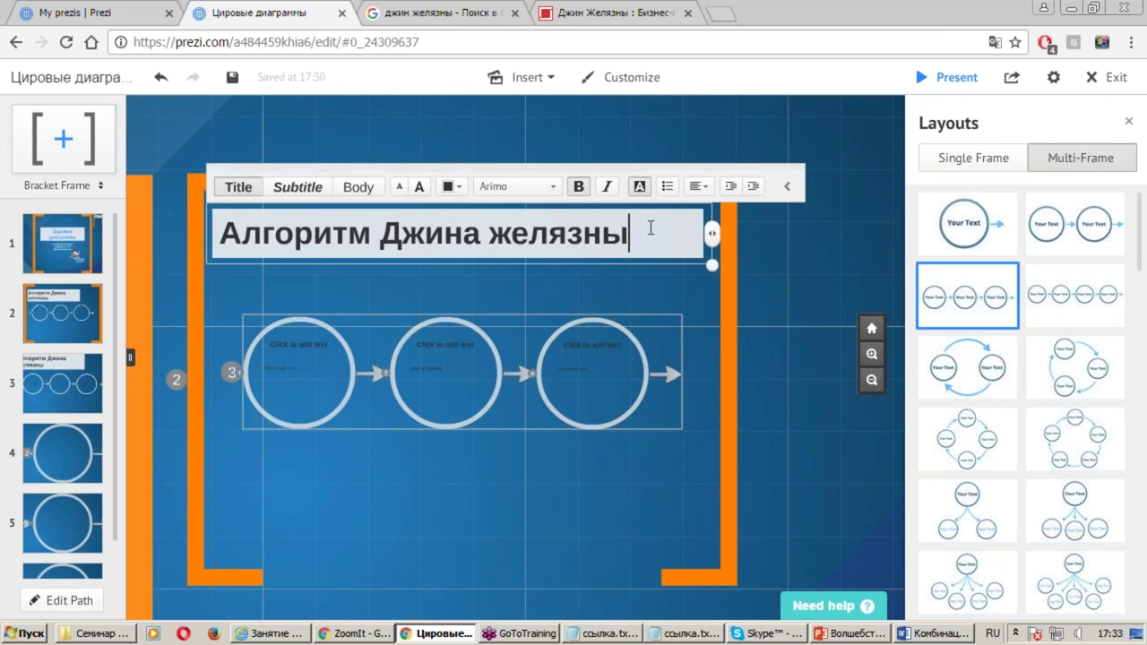
click(697, 187)
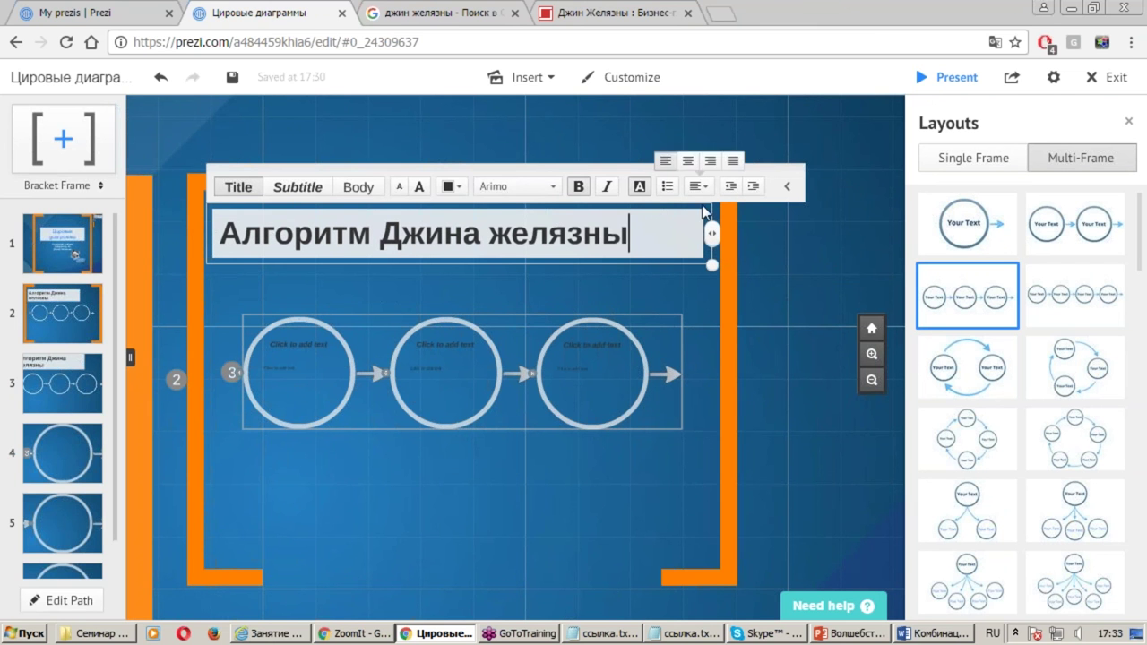
click(687, 161)
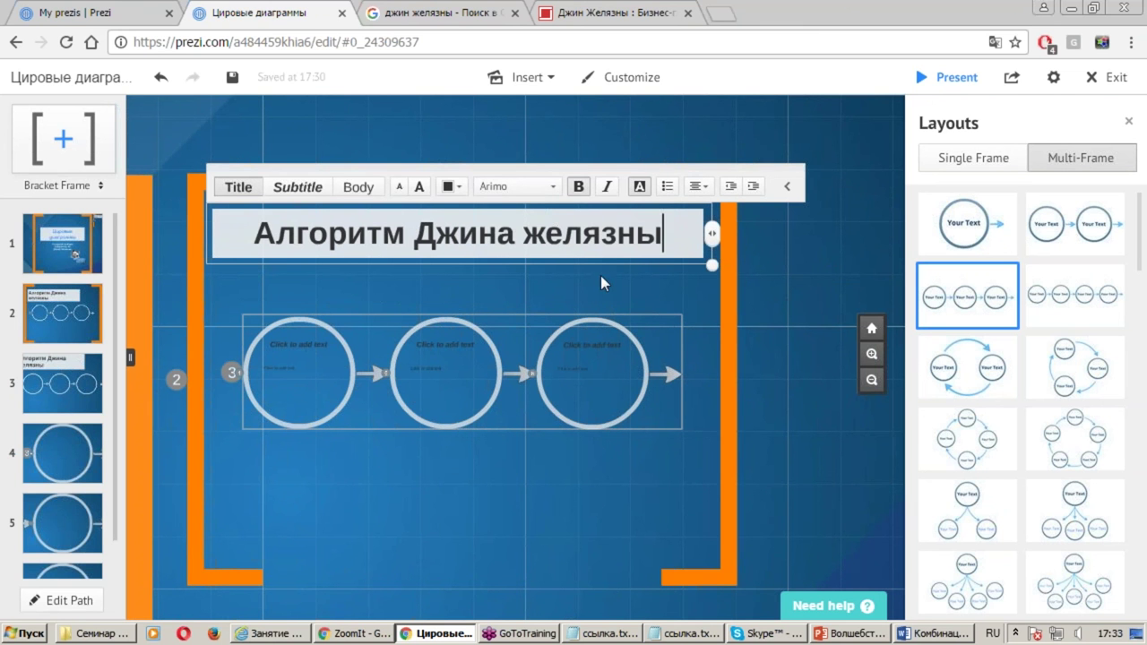
key(Escape)
drag(532, 247, 512, 263)
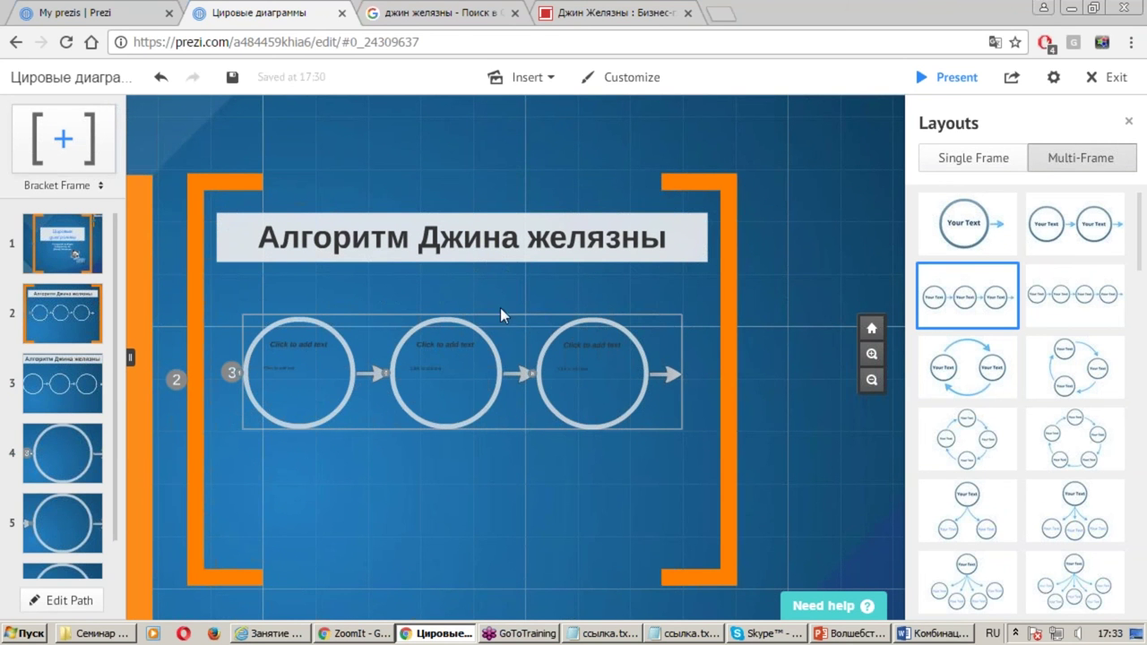
scroll(270, 368, up, 2)
Zoom into the first circle, head it 'Идея' and clear its body placeholder
scroll(269, 368, up, 2)
scroll(270, 369, up, 1)
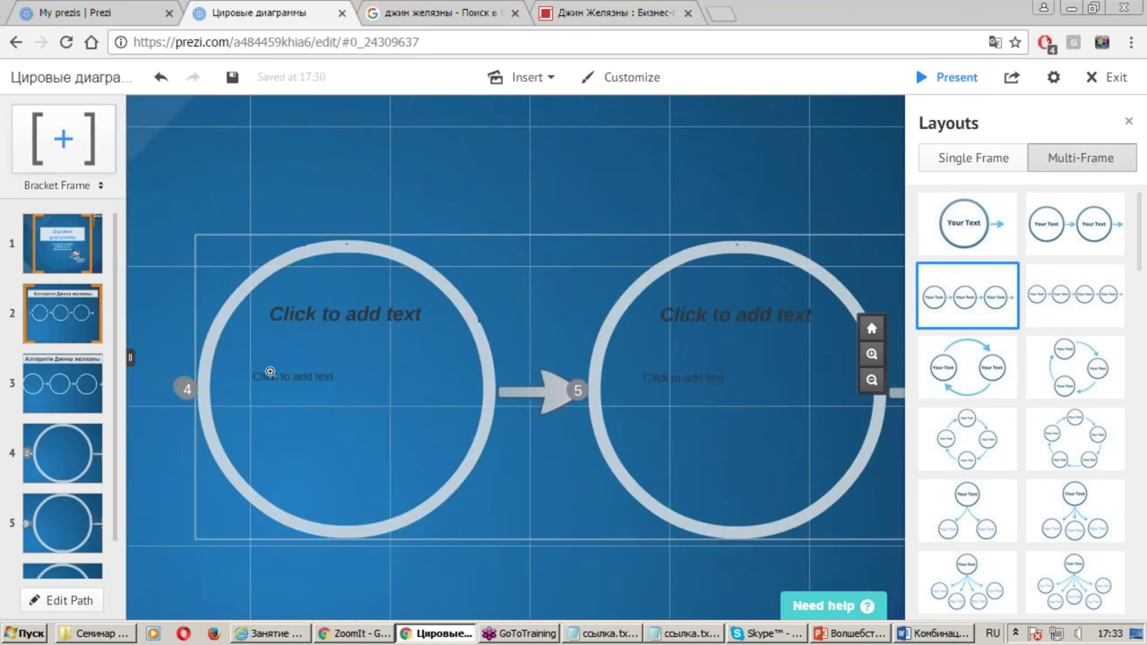
scroll(269, 371, up, 2)
click(372, 282)
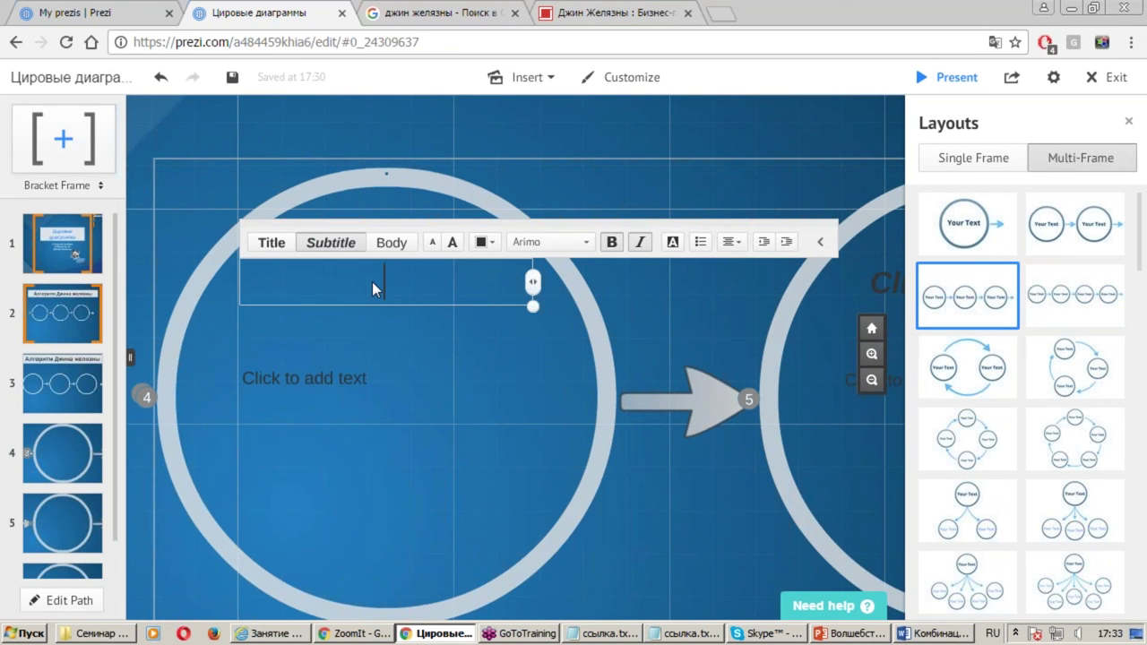
text(Иде)
text(я)
click(331, 380)
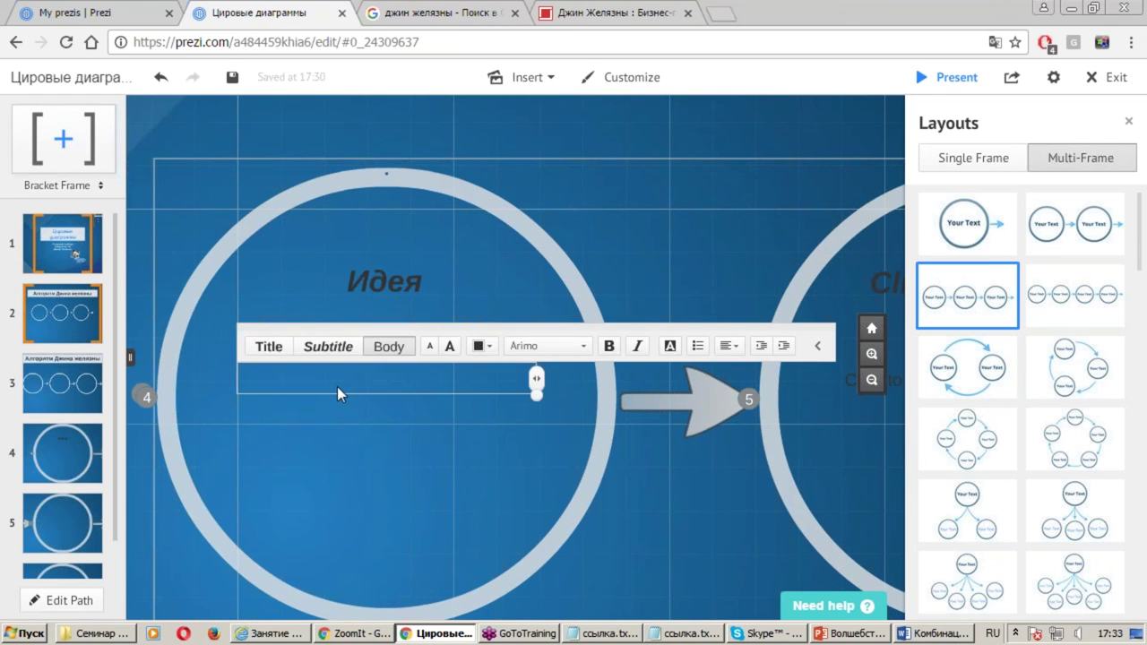
key(Escape)
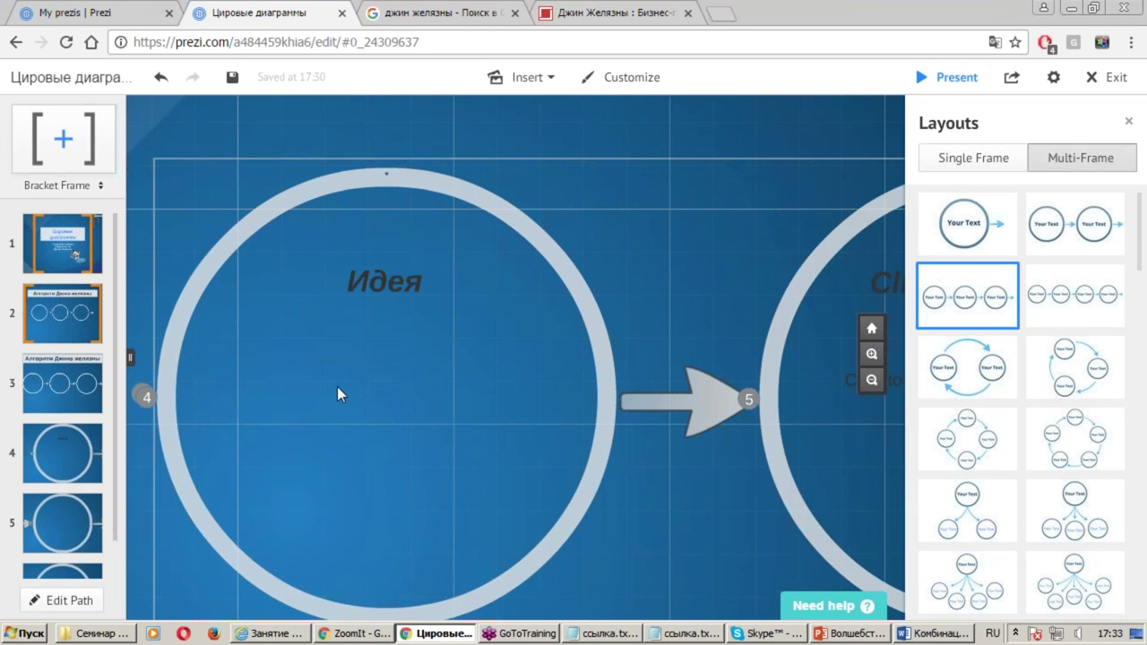
mouse_move(723, 507)
mouse_down()
mouse_move(484, 496)
mouse_move(419, 462)
mouse_up()
Title the second circle 'Тип сравнения данных' and start its list with Покомпонентный, позиционный
click(517, 279)
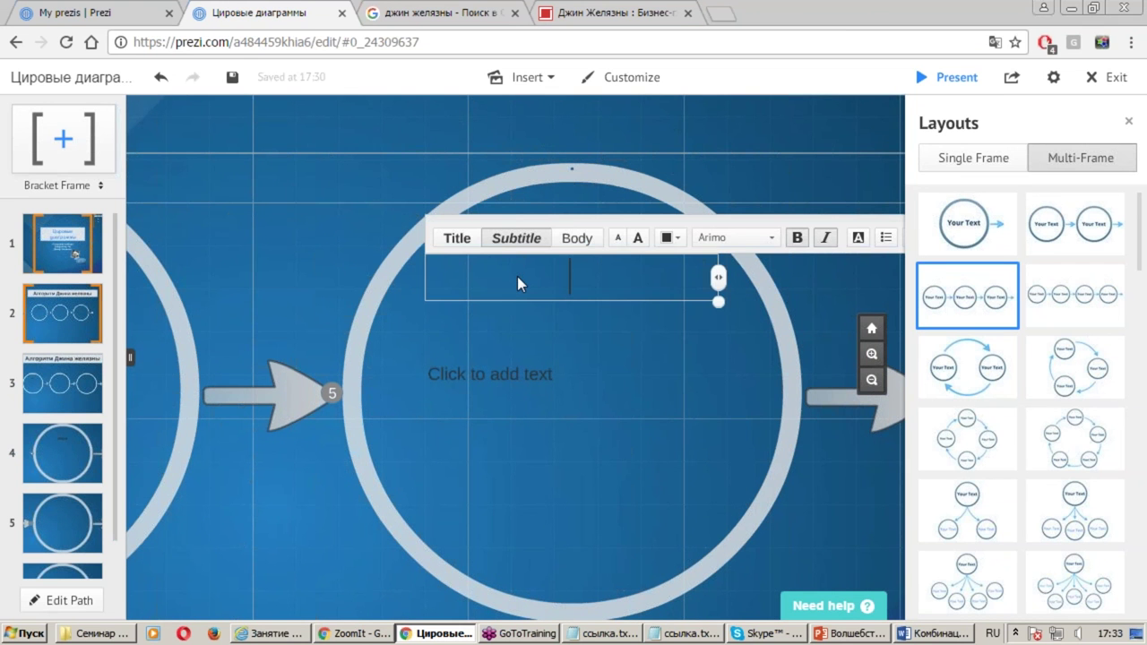
text(Тип сравнения данных)
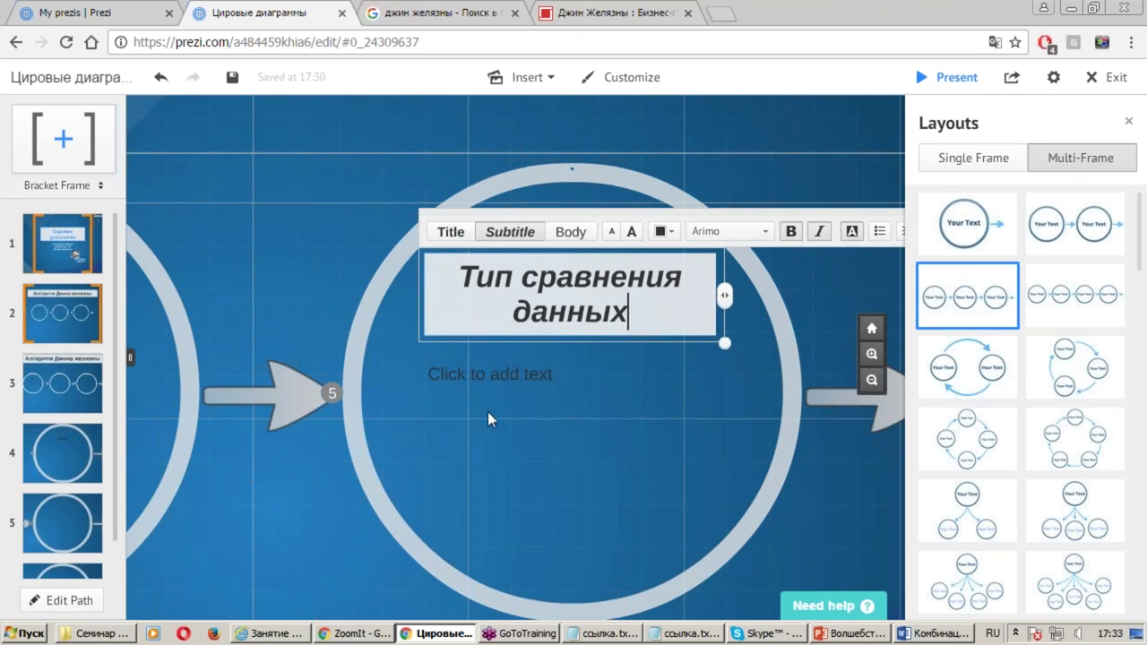
click(489, 375)
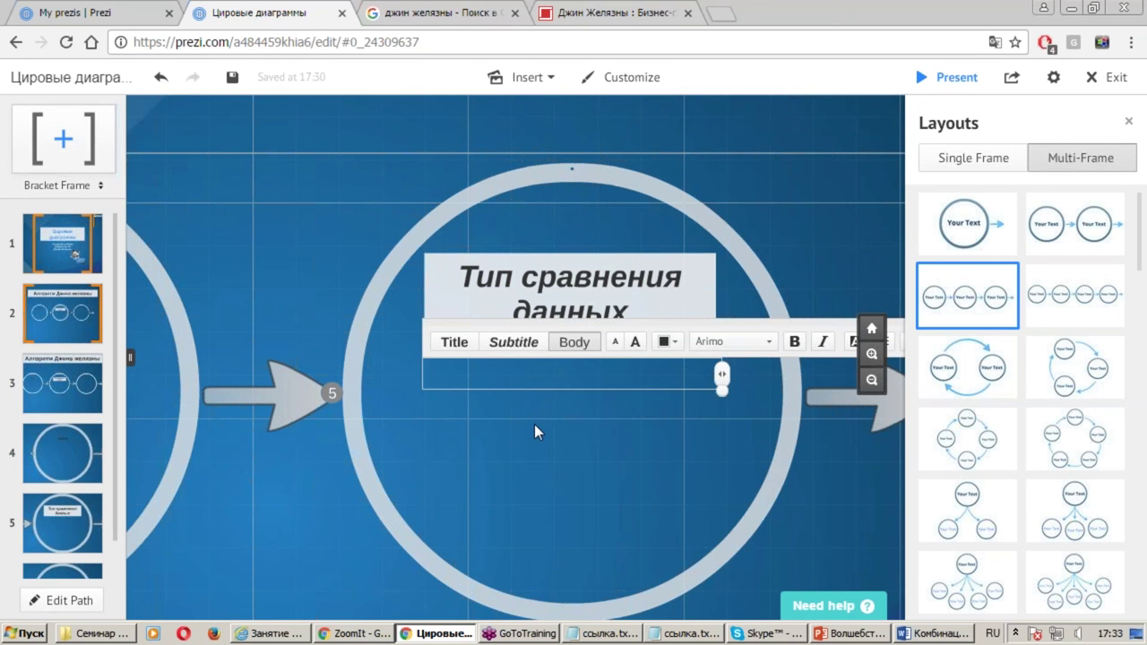
text(ПОкомпонентный позиционный)
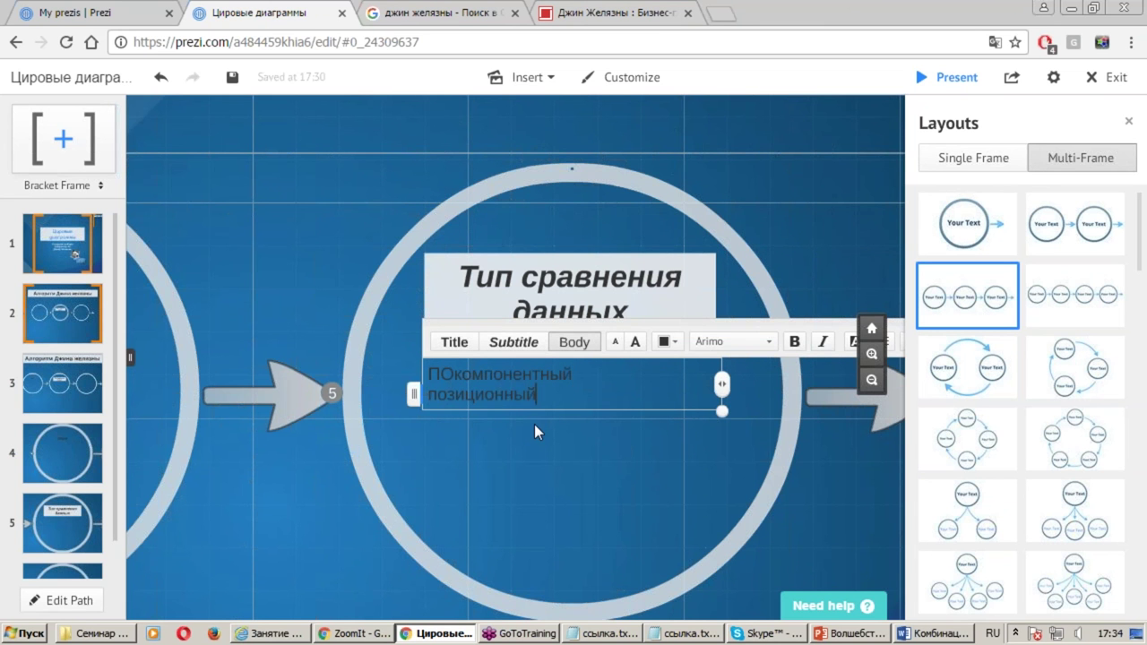
Add Корреляционный, Временной and Частотный to the list, each on its own line
key(Return)
text(Корре)
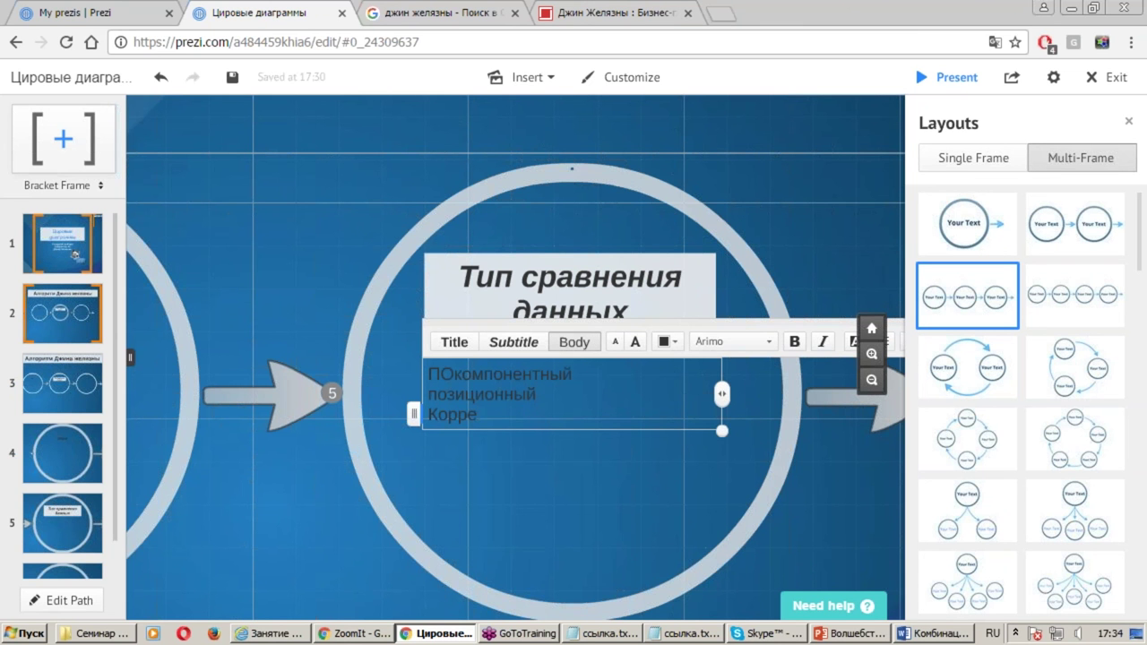
text(ляционный)
key(Return)
text(ВременнойЧастотный)
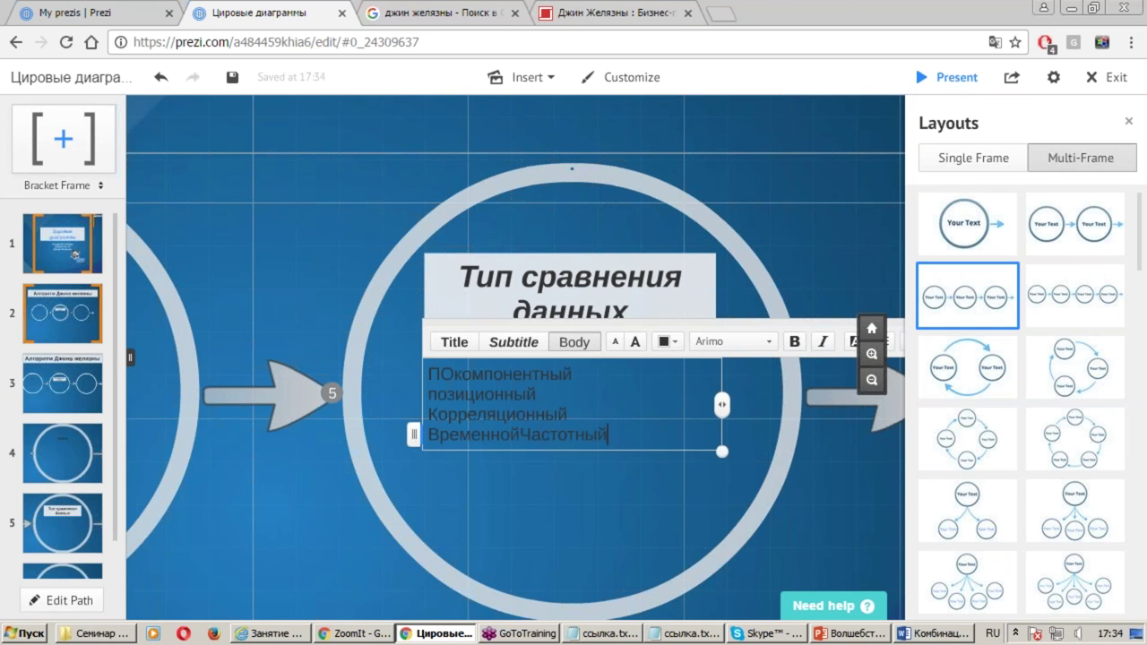
click(524, 435)
key(Return)
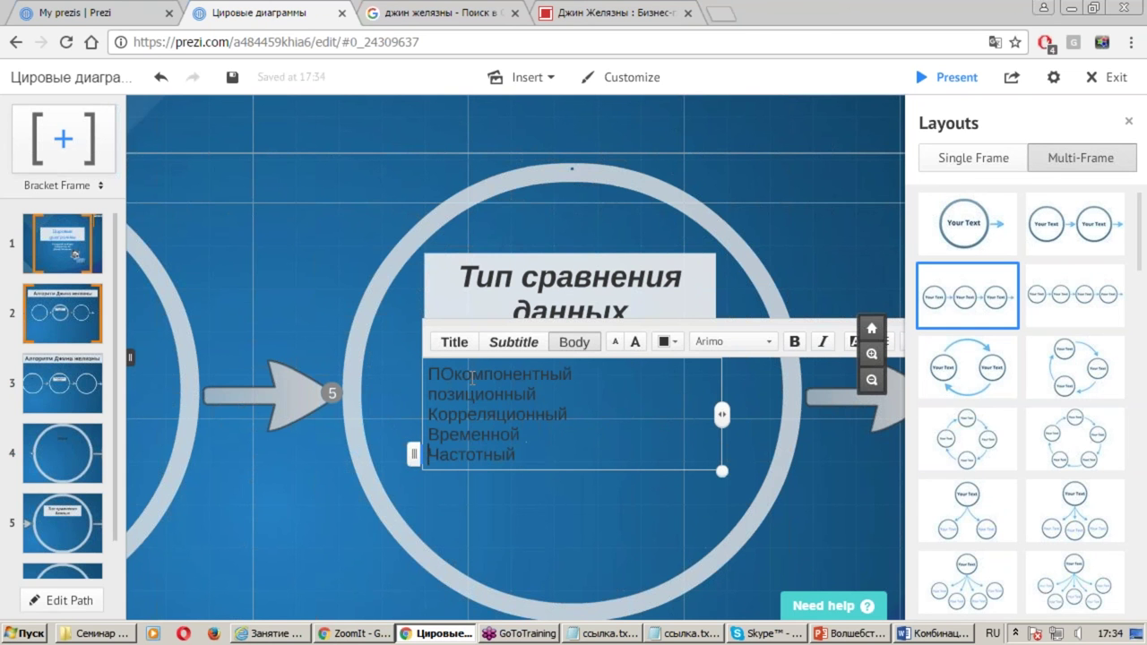
Fix the capitalisation of Позиционный and Покомпонентный and give the list a light background
click(430, 395)
text(П)
drag(439, 373, 447, 374)
text(о)
click(821, 354)
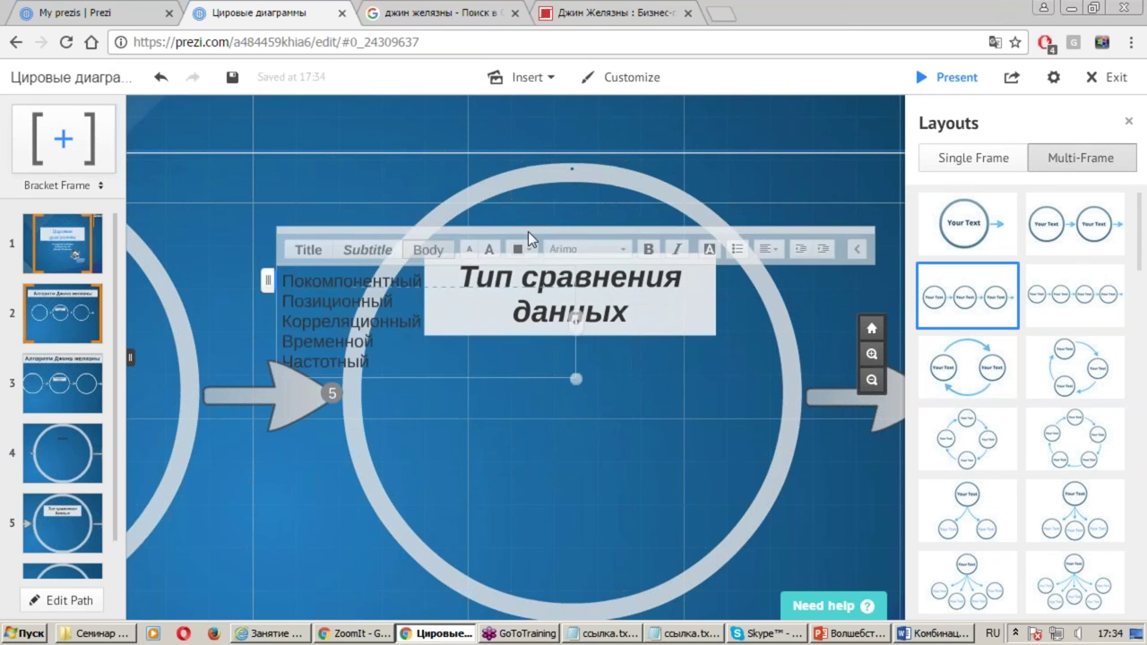
click(675, 162)
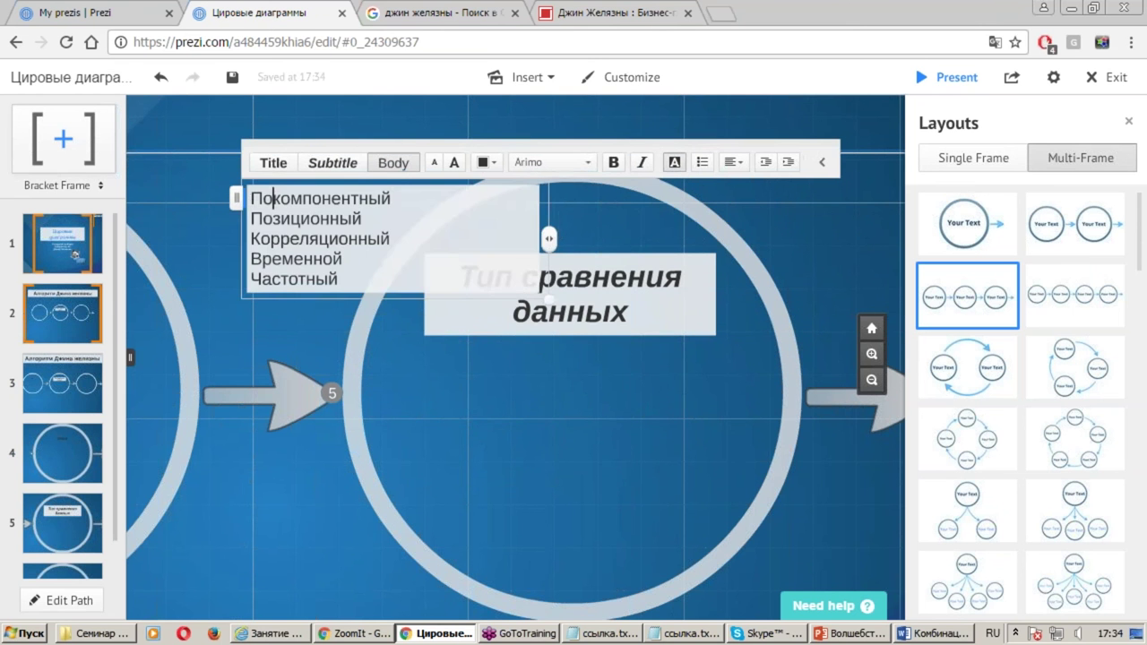
Move the list below the circle's title and turn its five lines into bullets
drag(342, 149, 544, 354)
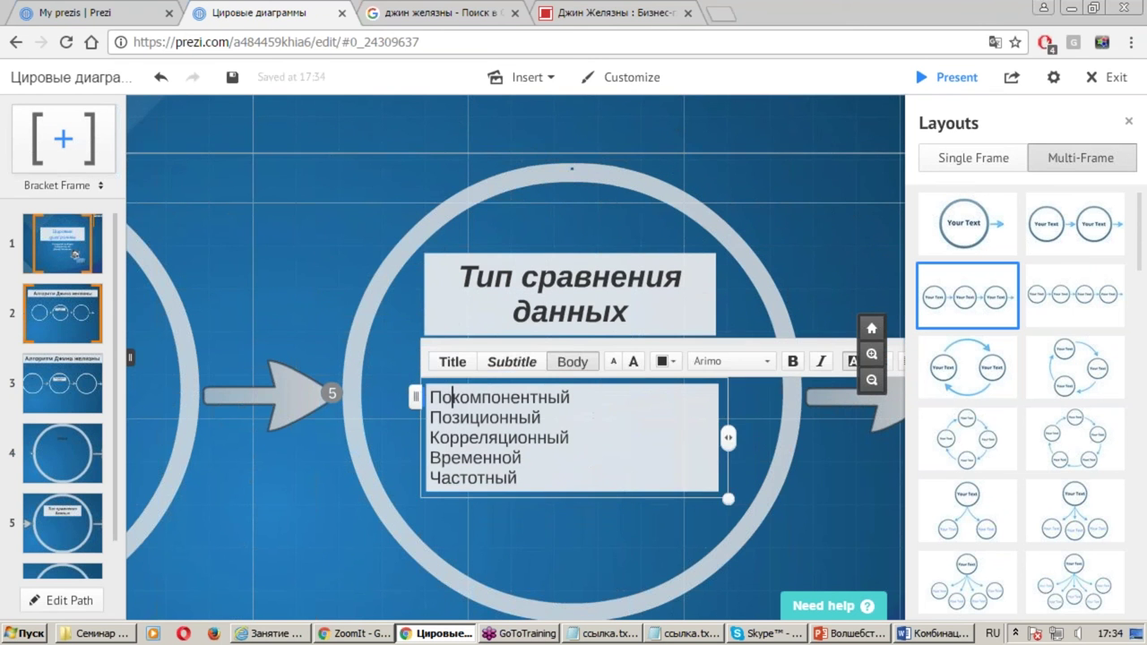
scroll(455, 475, up, 5)
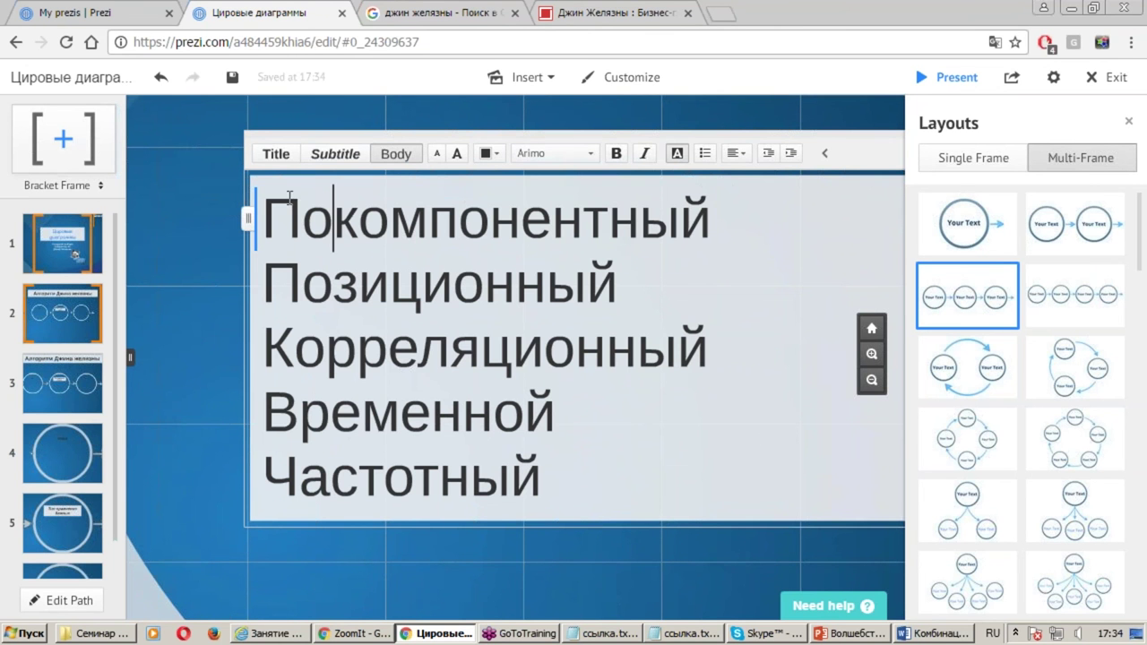
drag(262, 220, 606, 456)
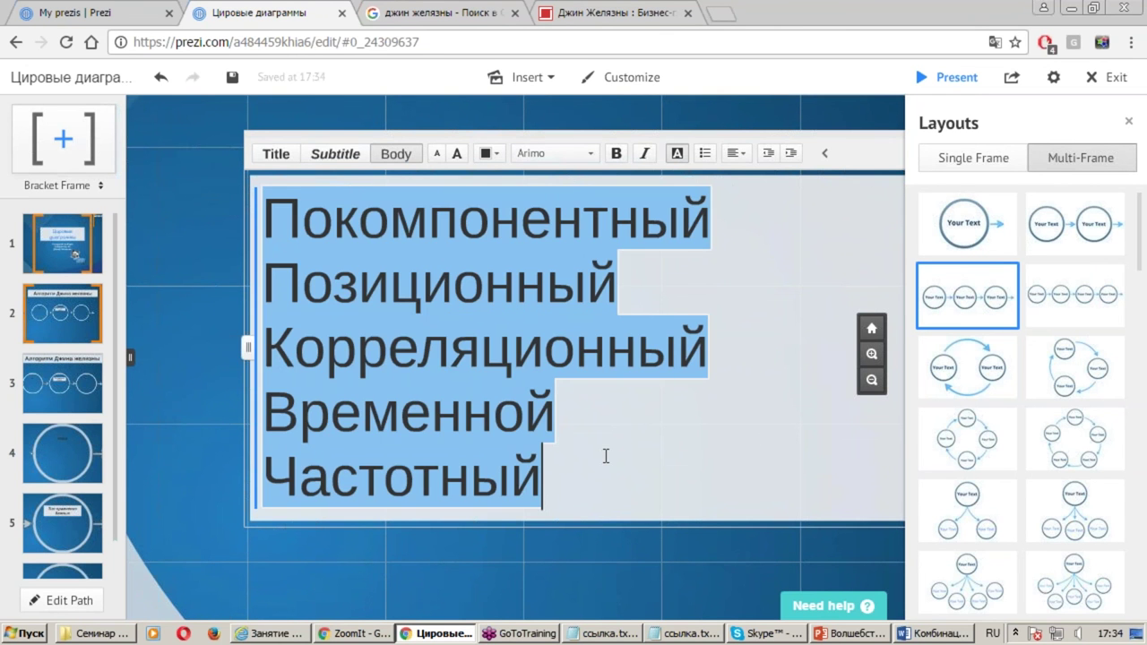
click(705, 154)
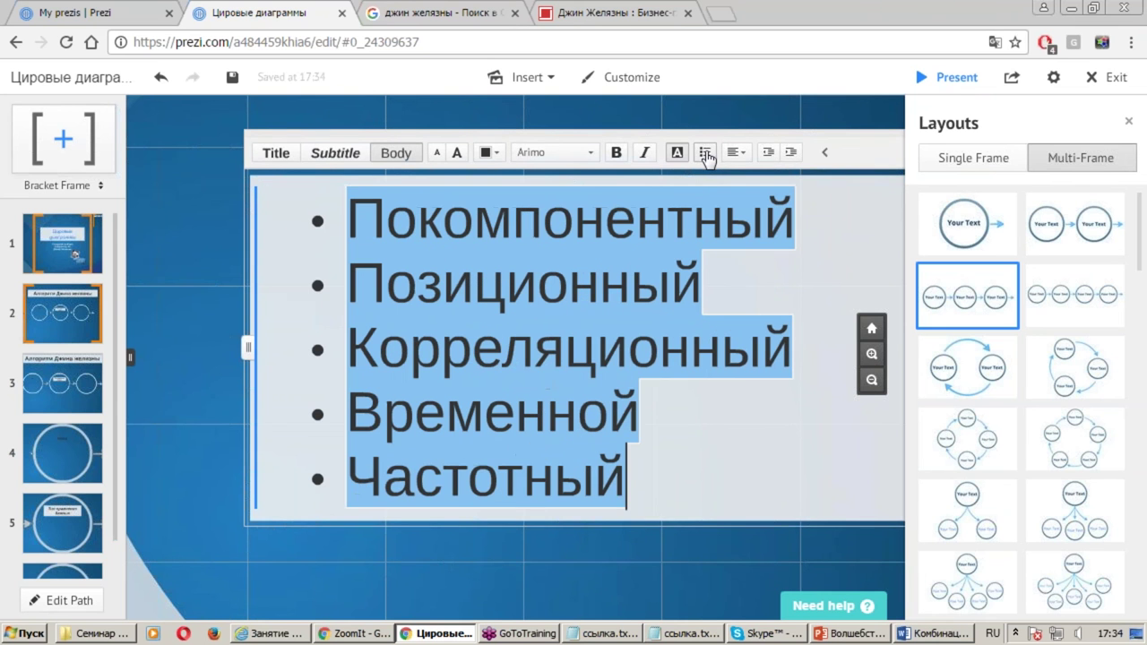
drag(686, 133, 726, 172)
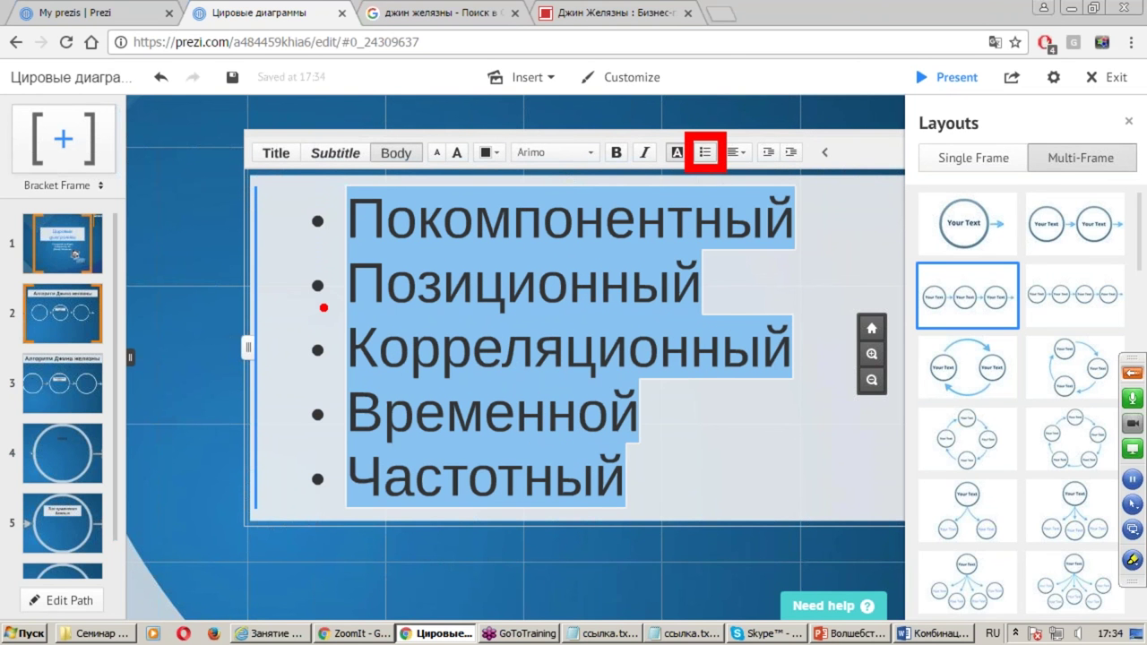
mouse_move(316, 296)
mouse_down()
mouse_move(650, 178)
mouse_move(669, 187)
mouse_up()
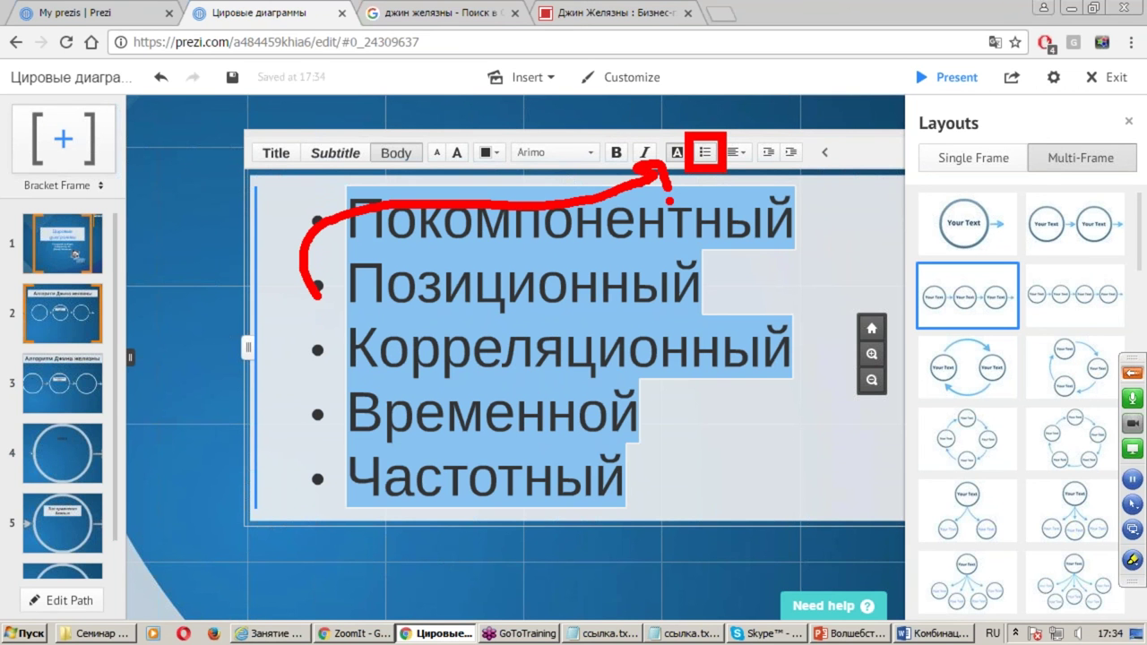
key(Escape)
Narrow the list box and move the Корреляционный bullet to the end
mouse_move(799, 451)
mouse_down()
mouse_move(719, 459)
mouse_move(772, 452)
mouse_up()
mouse_move(515, 453)
mouse_down()
mouse_move(541, 489)
mouse_move(508, 428)
mouse_move(514, 496)
mouse_up()
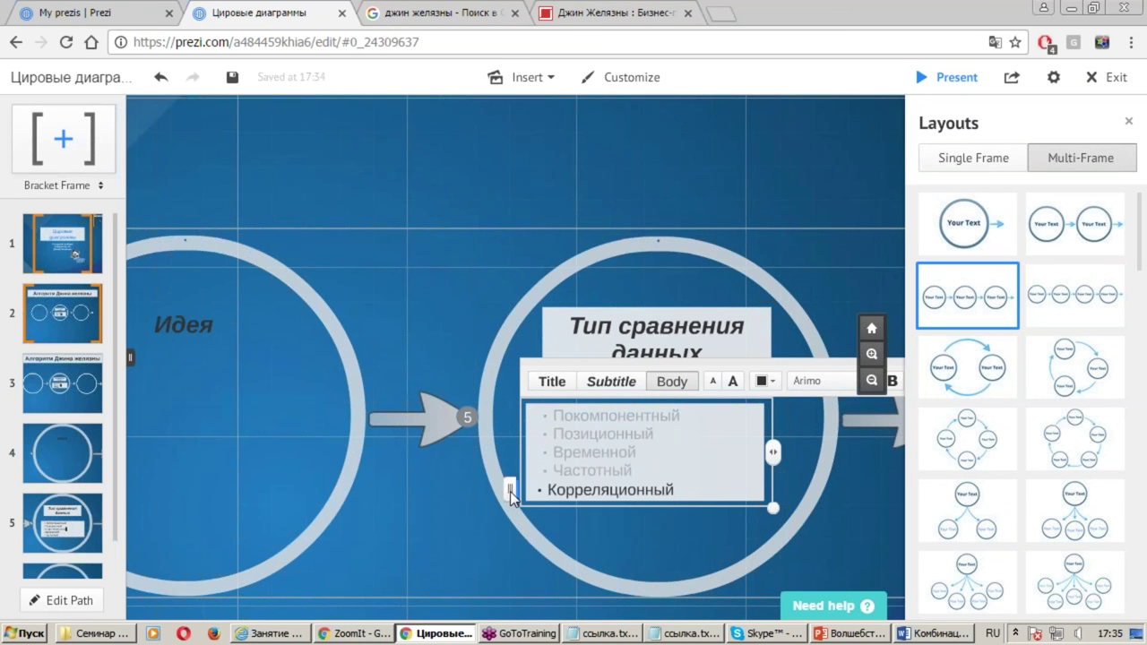
drag(513, 495, 516, 493)
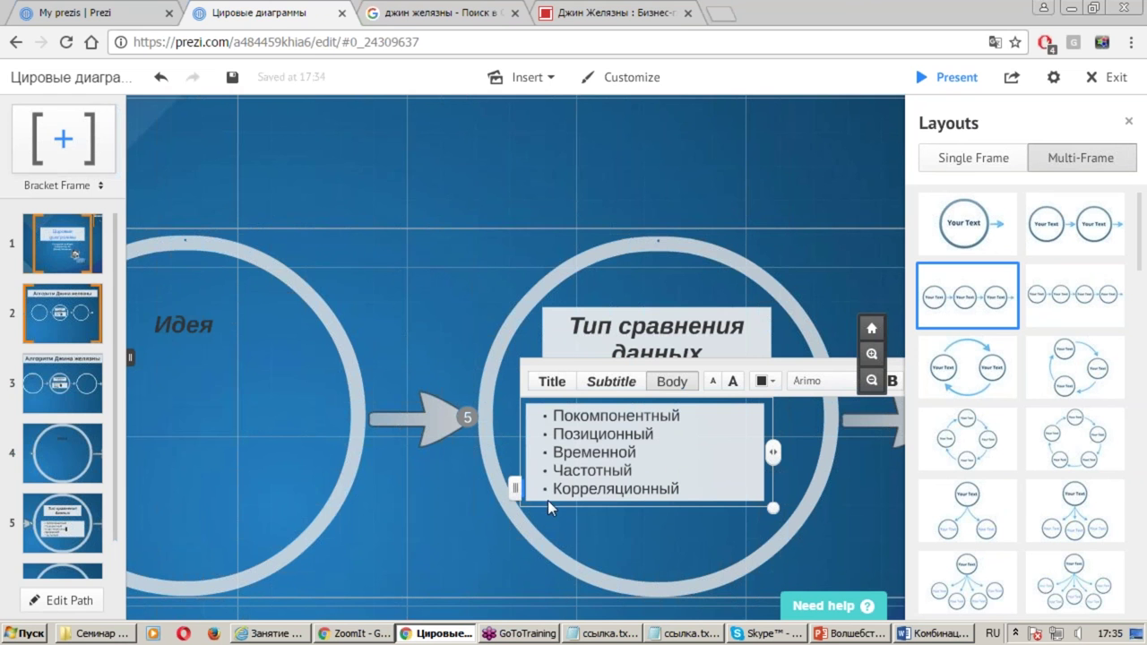
click(618, 525)
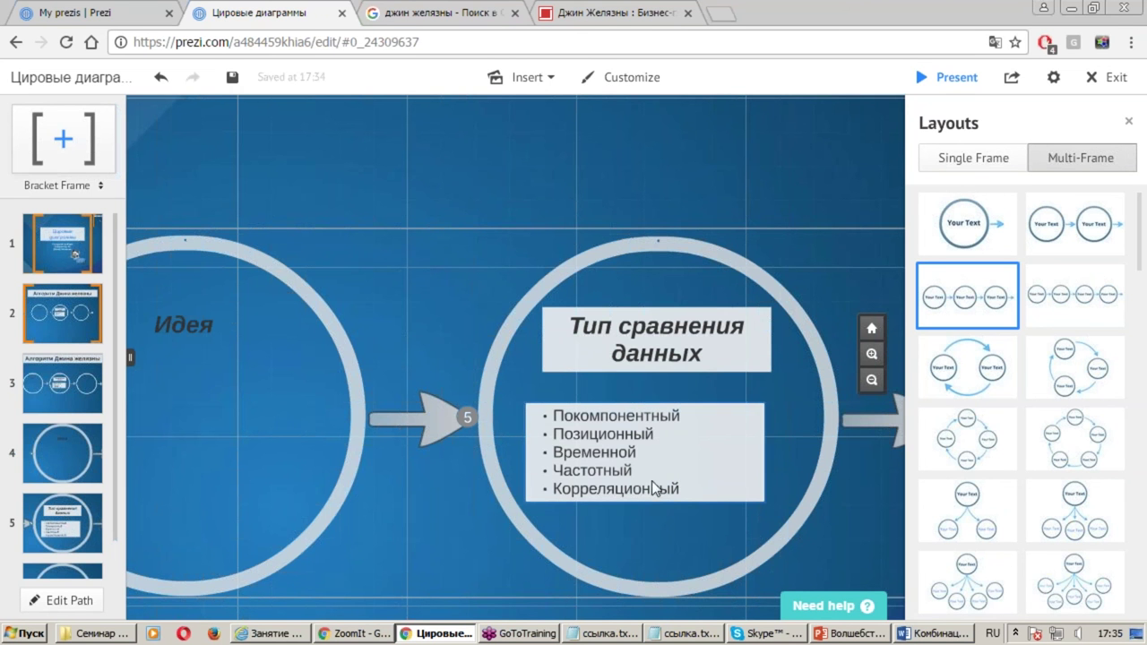
Nudge the bulleted list box slightly right and up, then finish editing it
click(695, 439)
drag(694, 439, 717, 425)
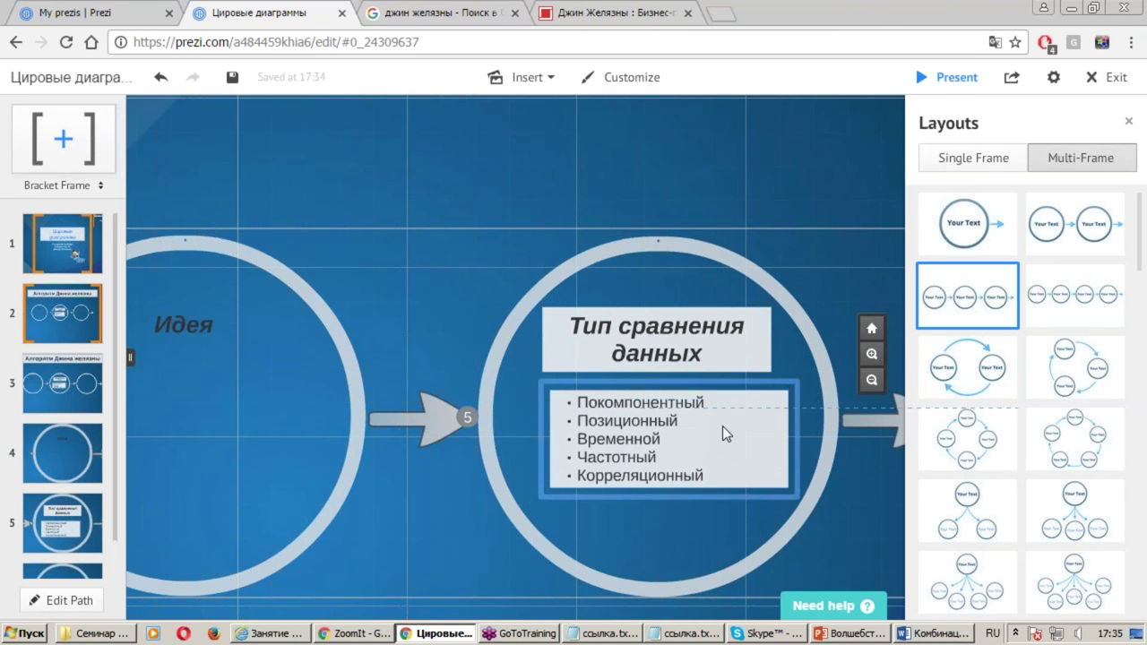
click(718, 454)
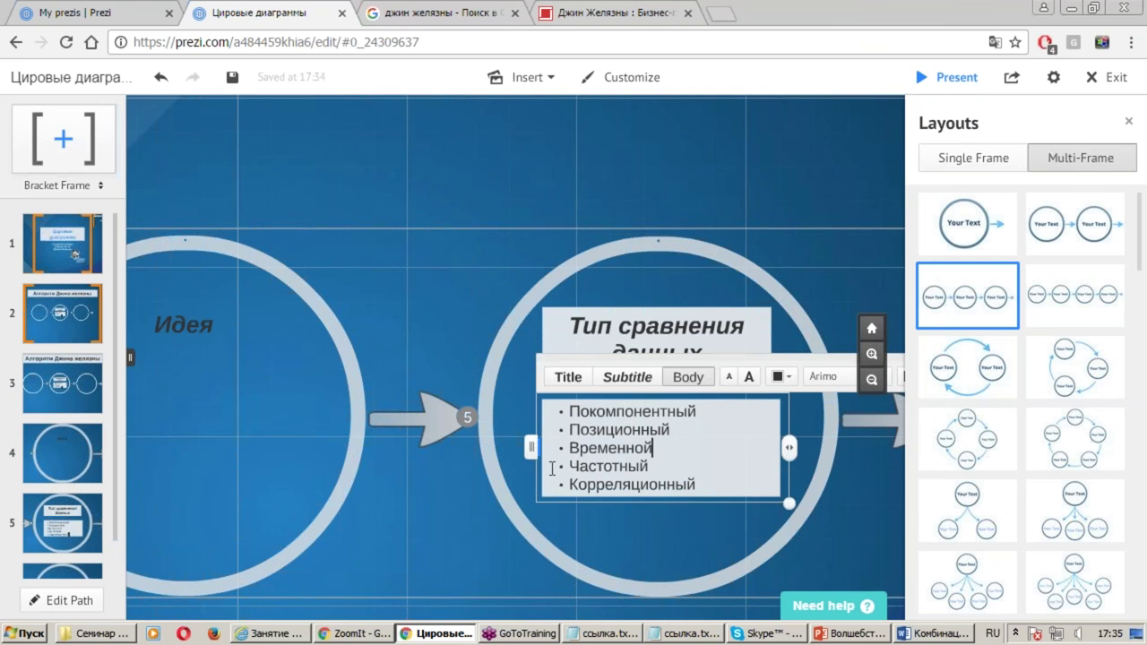
key(ctrl+1)
click(516, 427)
drag(515, 427, 548, 468)
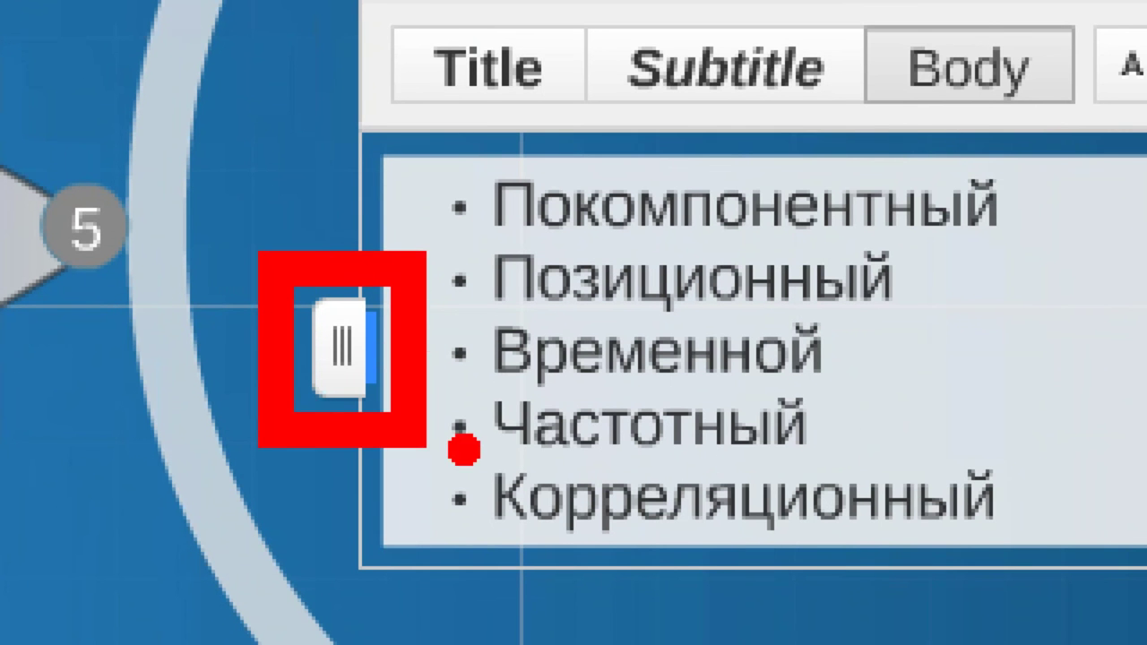
key(Escape)
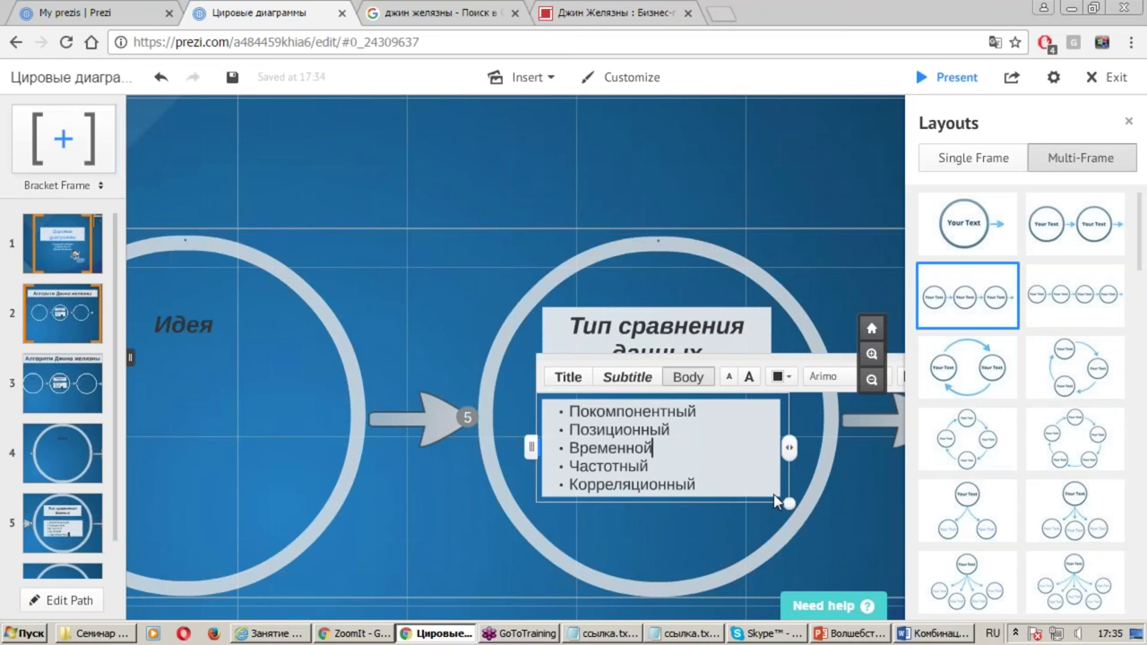
click(823, 522)
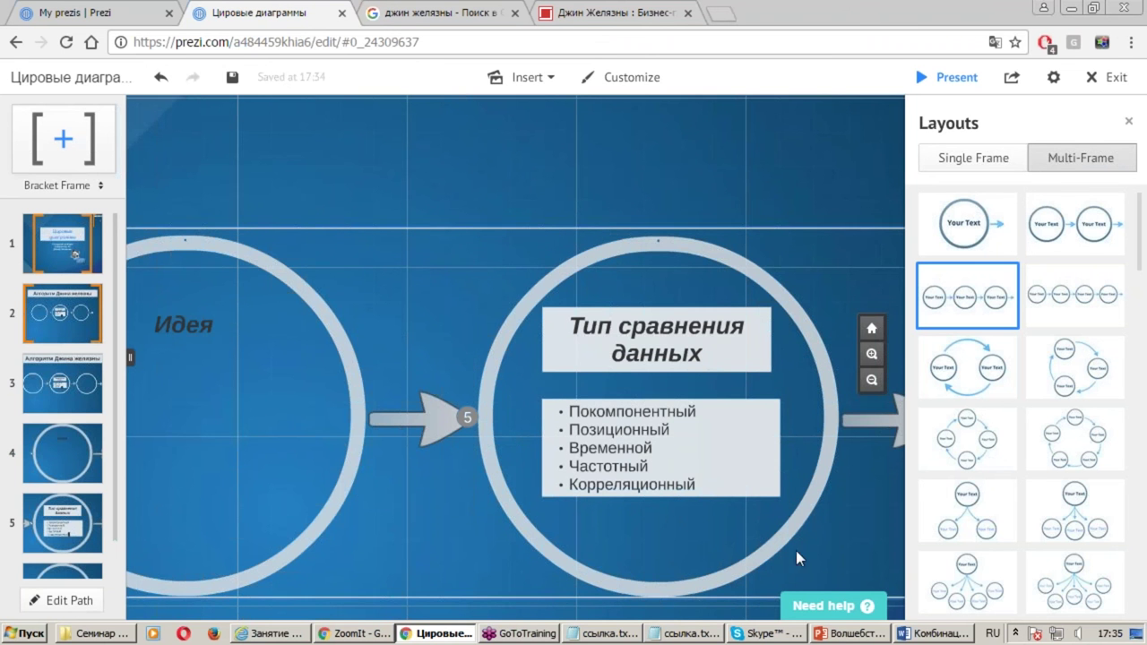
drag(846, 536, 360, 519)
Type 'Выбор типа диаграммы' as the step-6 circle's heading, correcting a typo
click(585, 314)
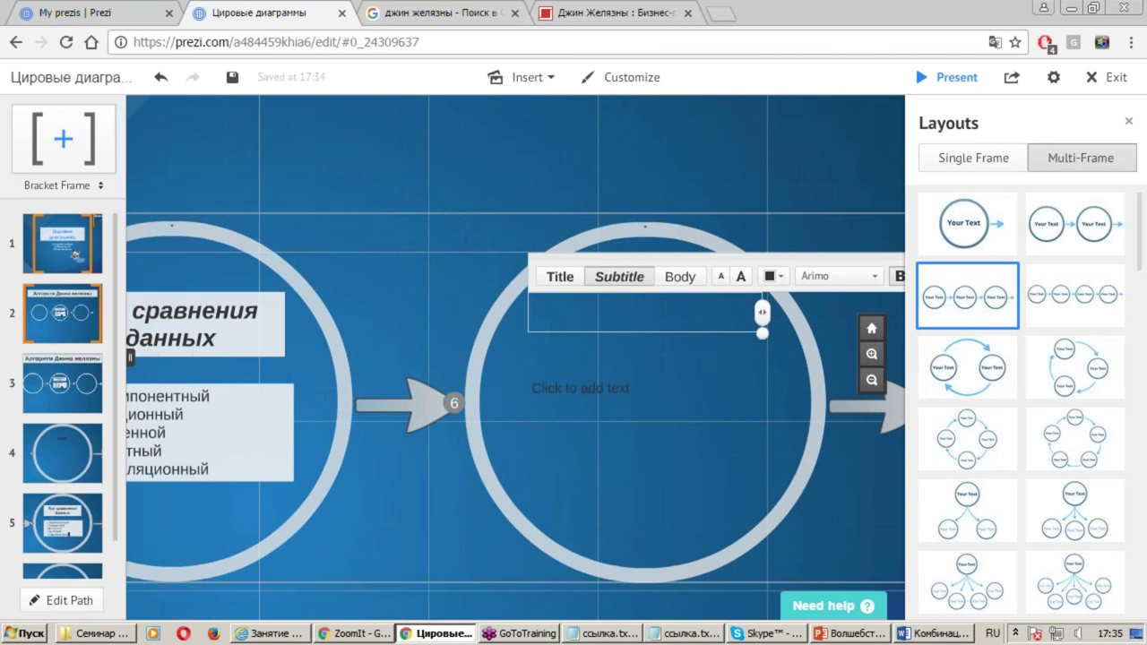
text(Выбор типа диаш)
key(BackSpace)
text(граммы)
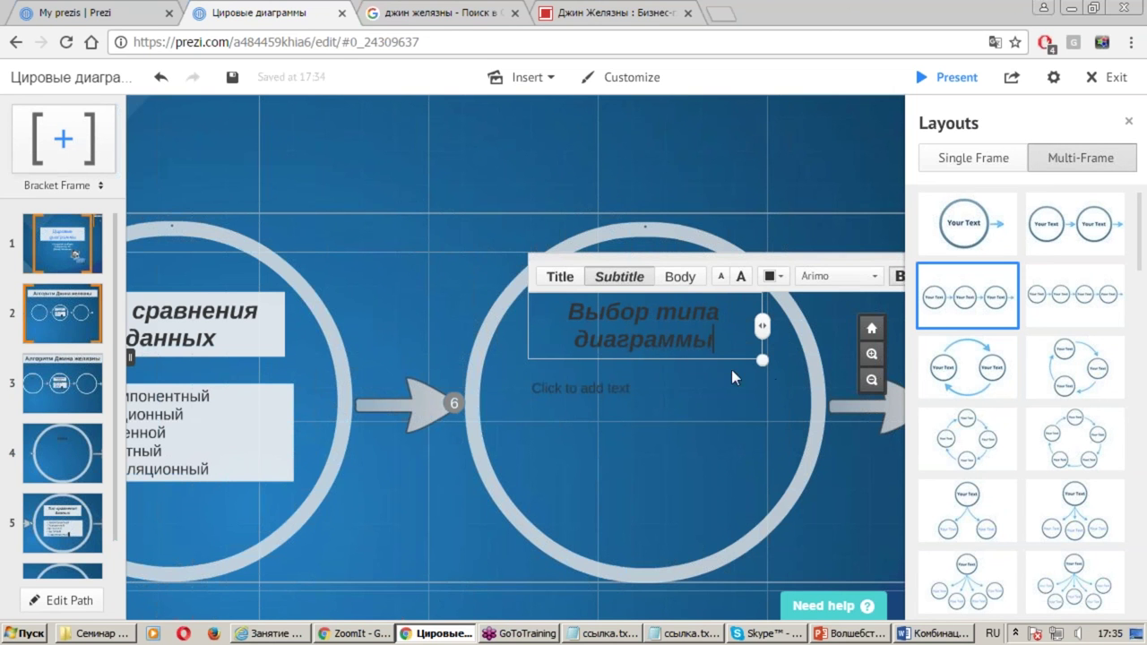
click(612, 386)
key(Escape)
Give the heading a light background and reposition it inside the circle
click(677, 339)
click(677, 338)
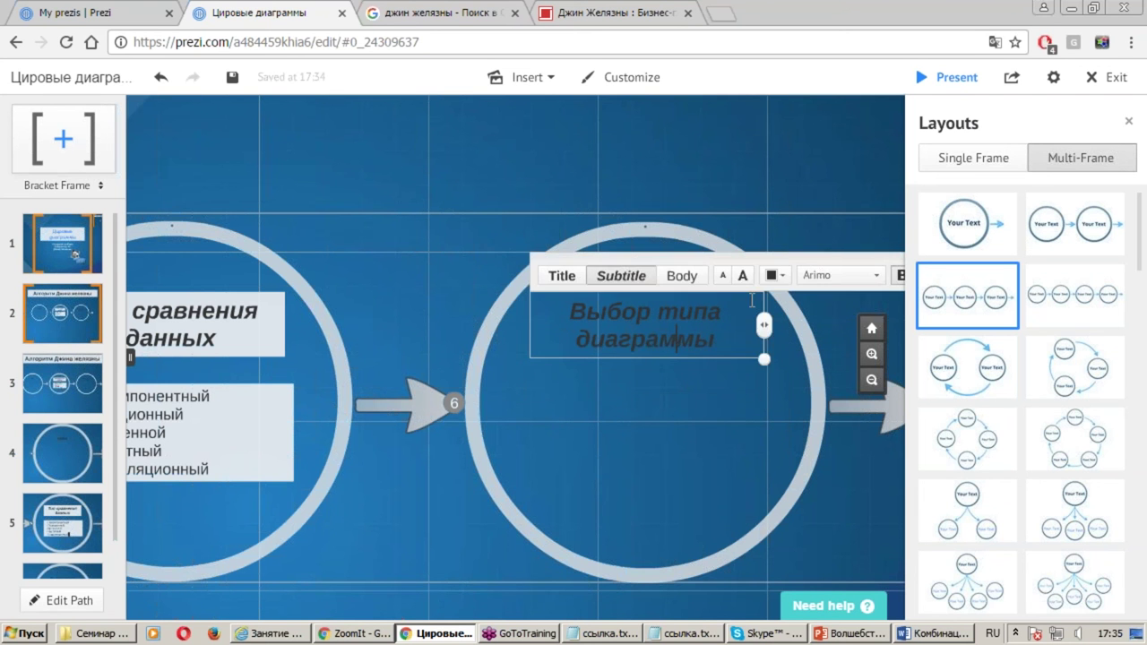
drag(815, 252, 638, 227)
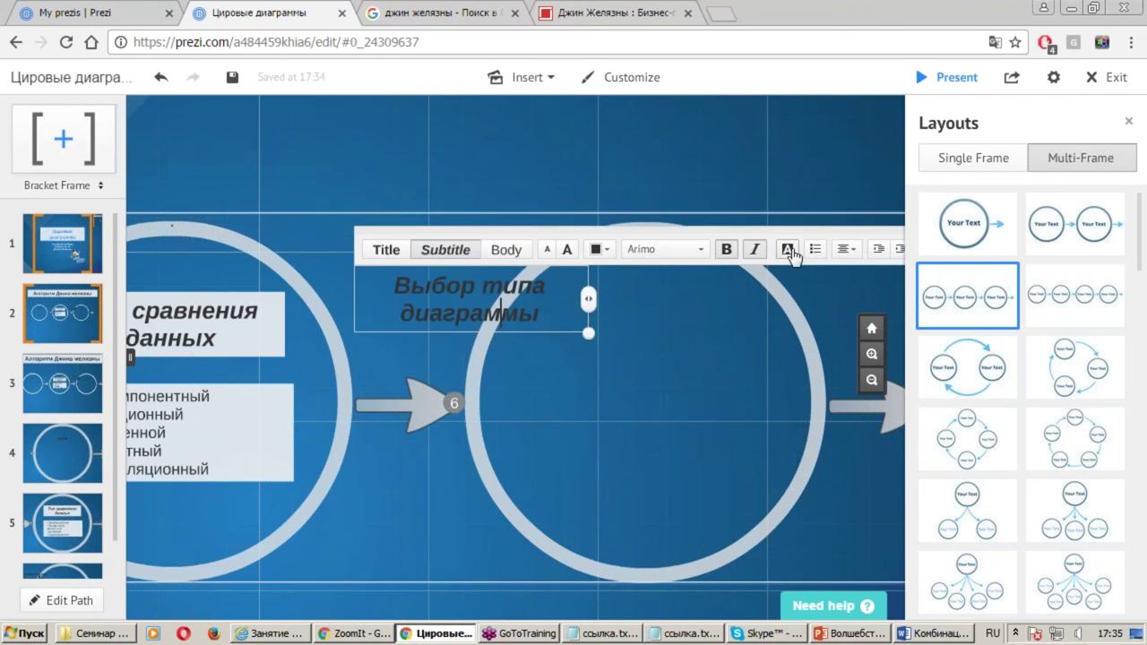
click(789, 251)
drag(538, 235, 708, 255)
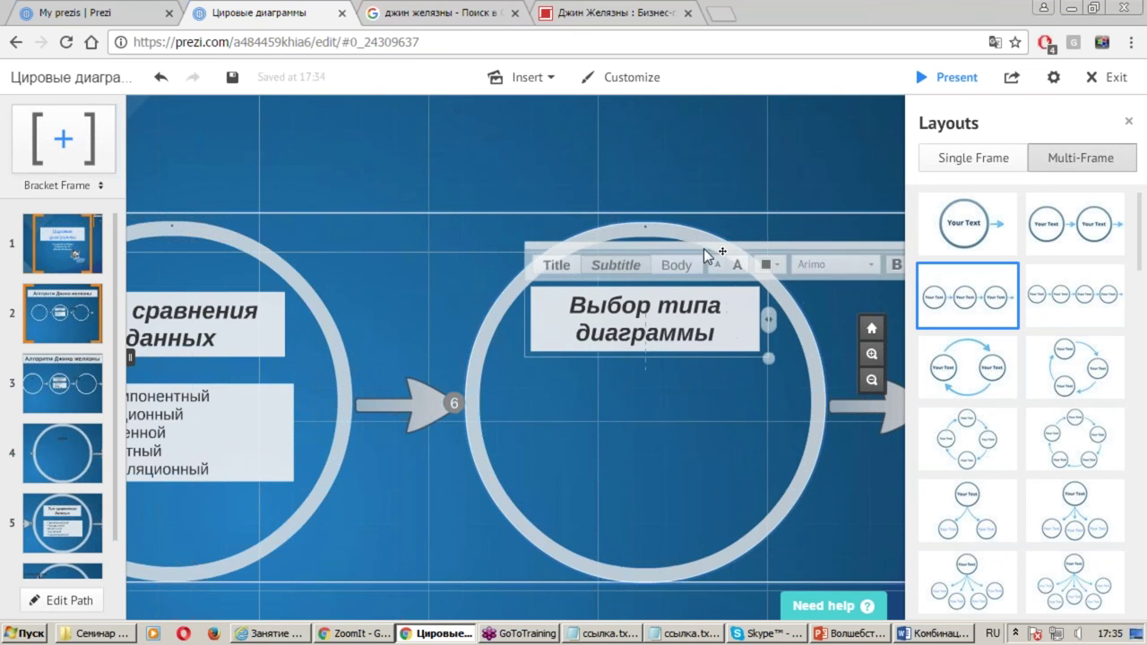
click(705, 460)
scroll(690, 457, down, 3)
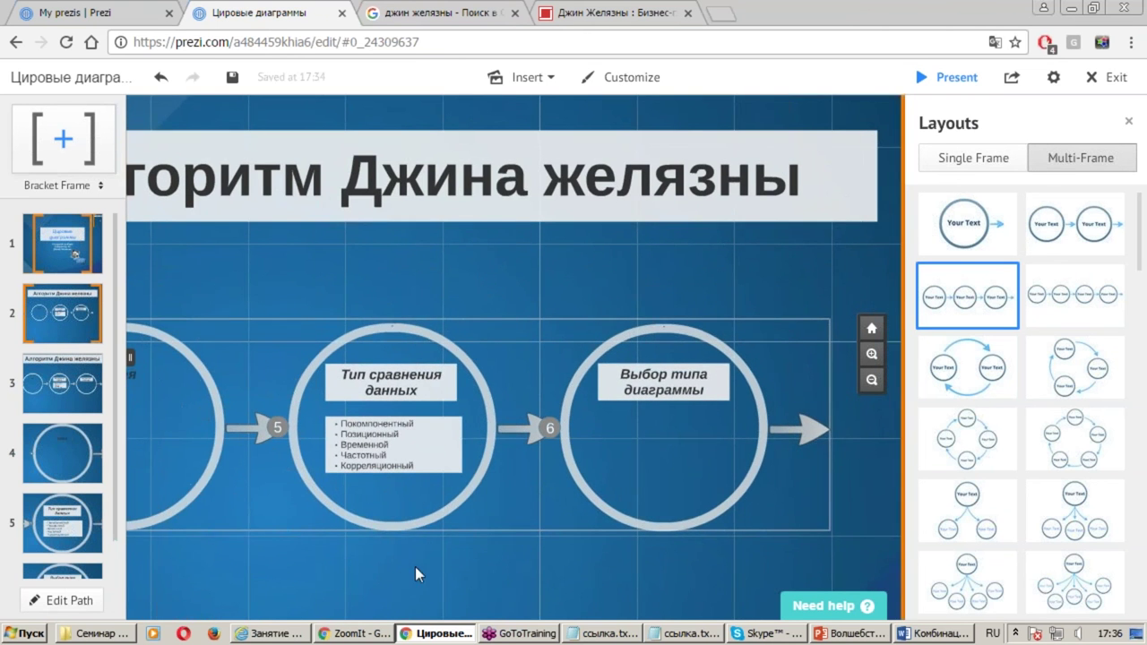
drag(415, 567, 474, 549)
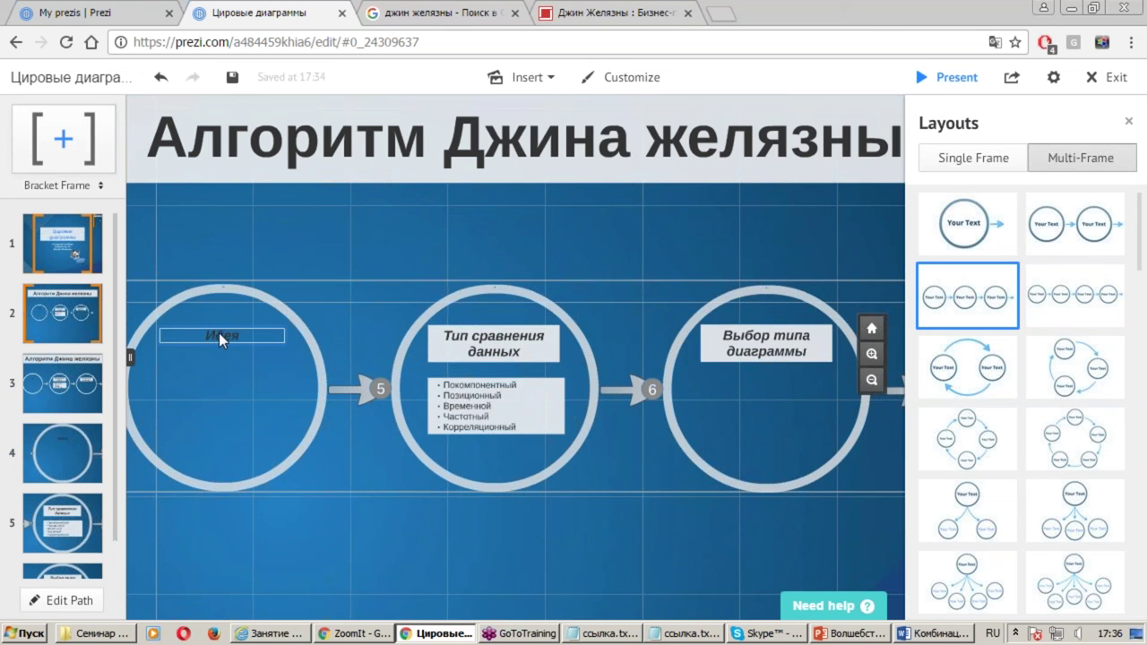
Close the Layouts panel and delete the stray arrow after the third circle
click(219, 332)
click(545, 550)
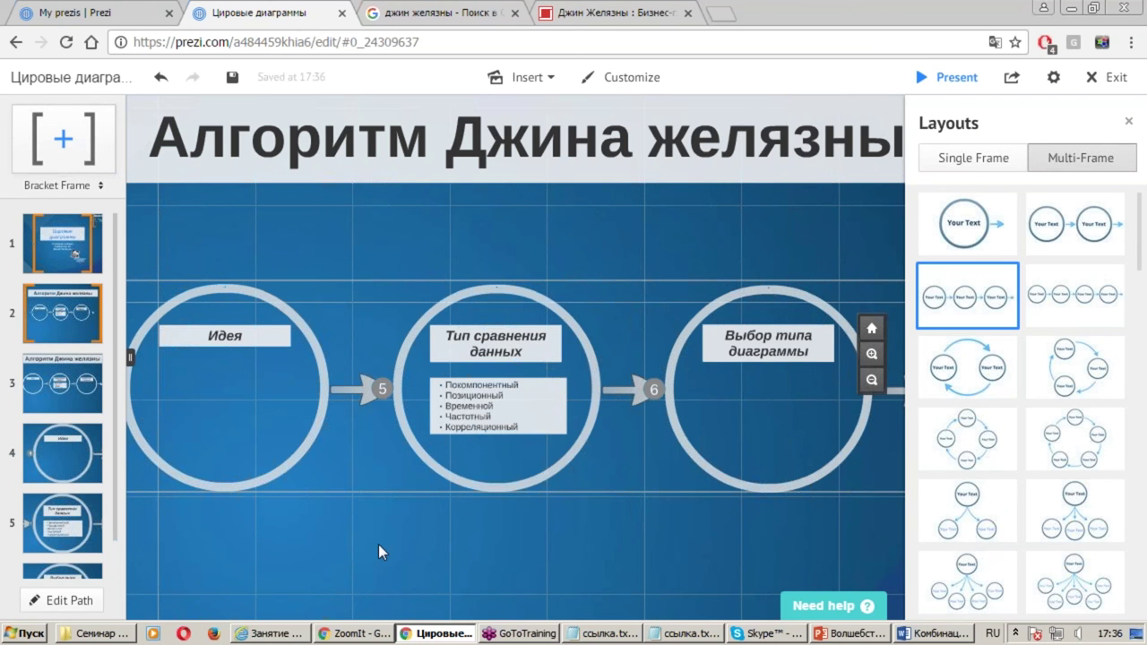
click(1128, 121)
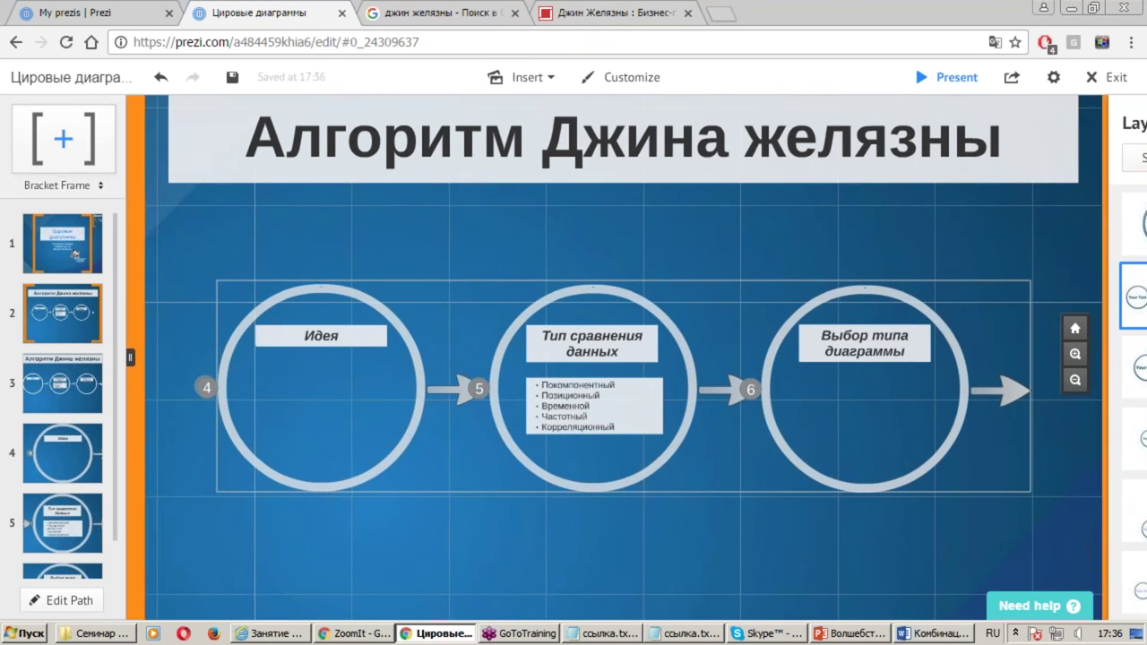
click(1038, 388)
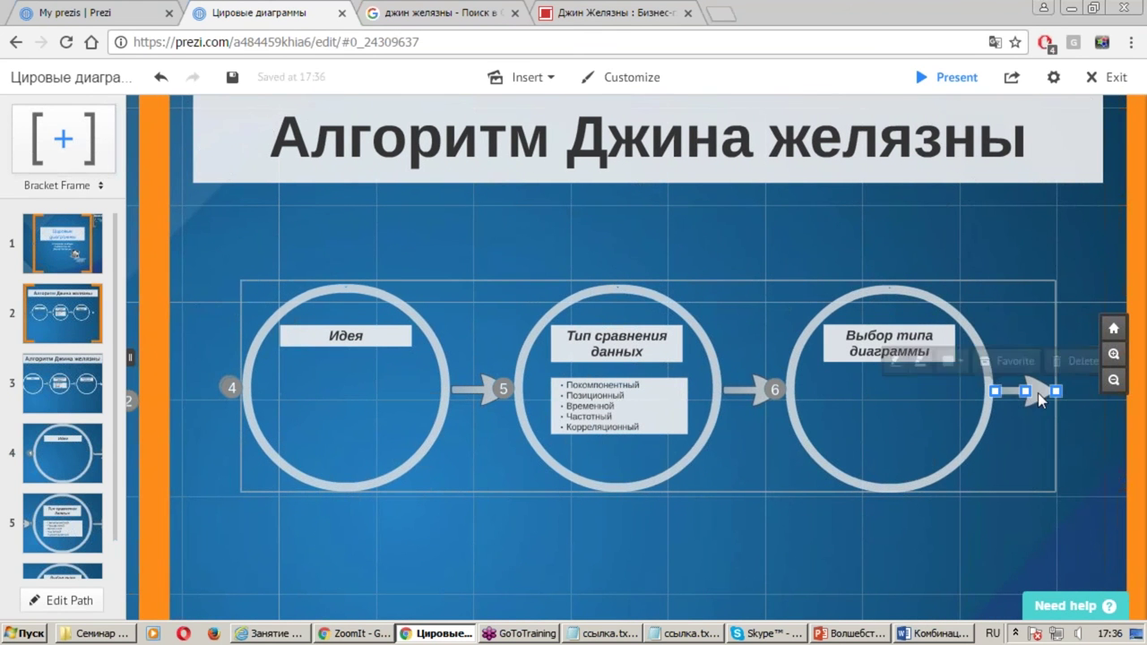
key(Delete)
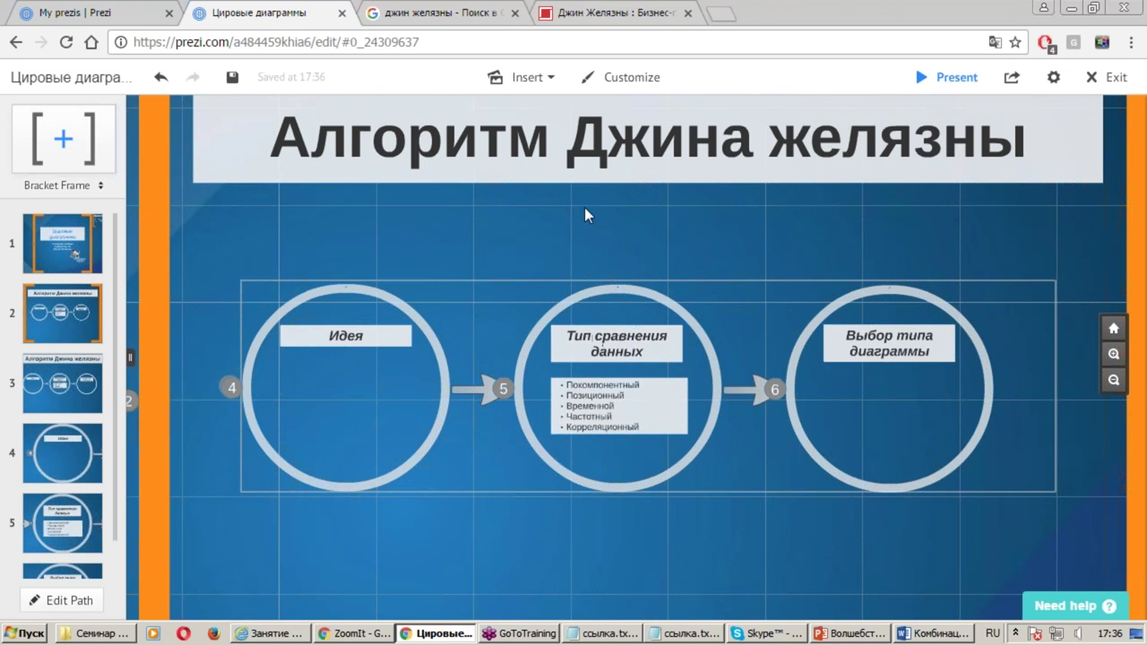
click(540, 78)
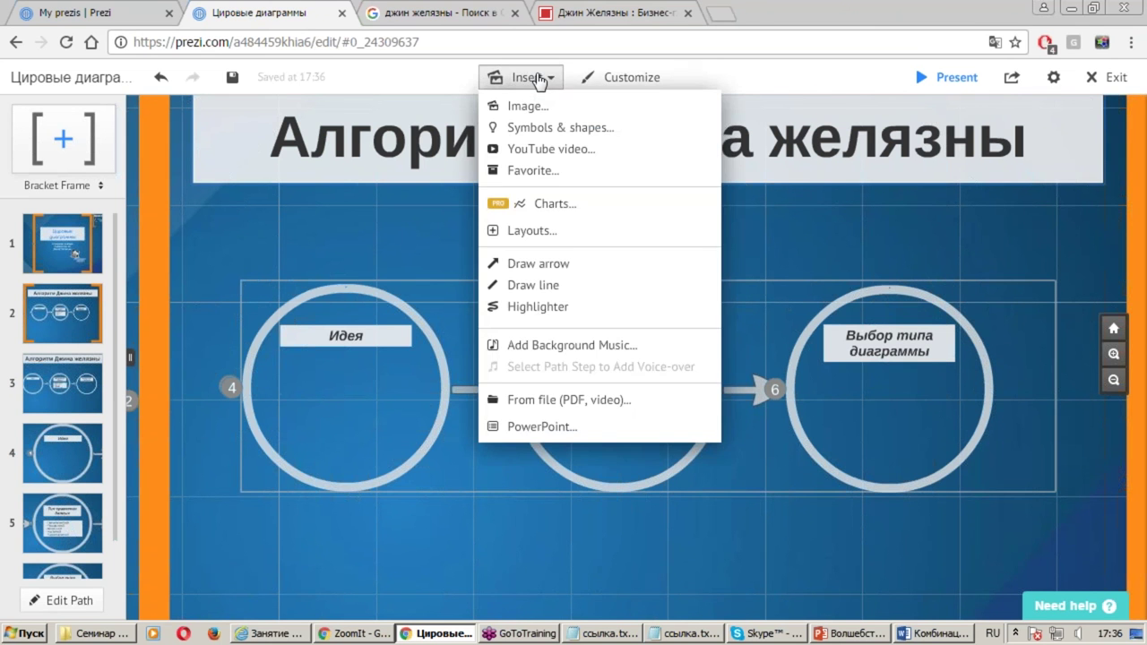
Open the Symbols & shapes style sets from the Insert menu
key(ctrl+1)
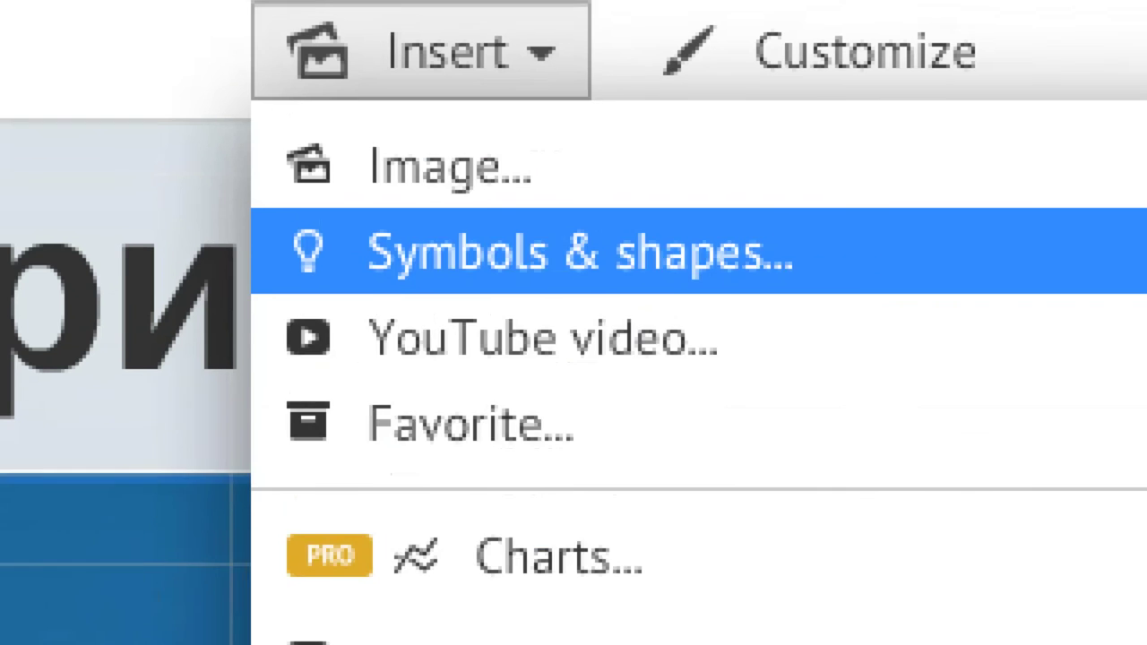
drag(226, 51, 848, 373)
drag(215, 248, 864, 384)
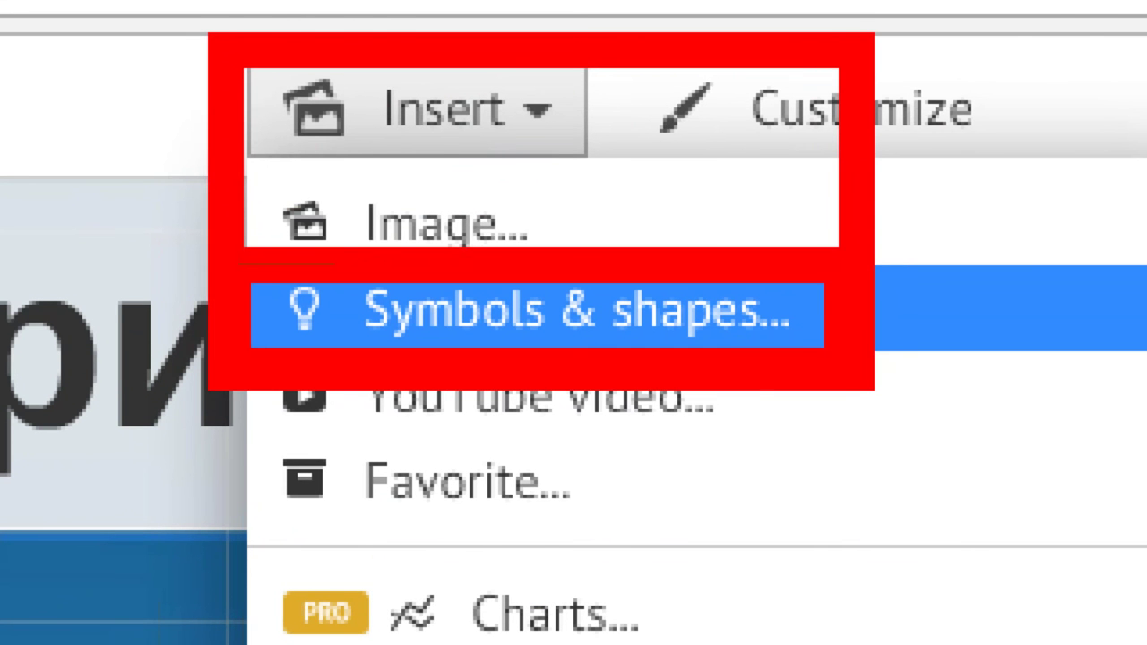
key(Escape)
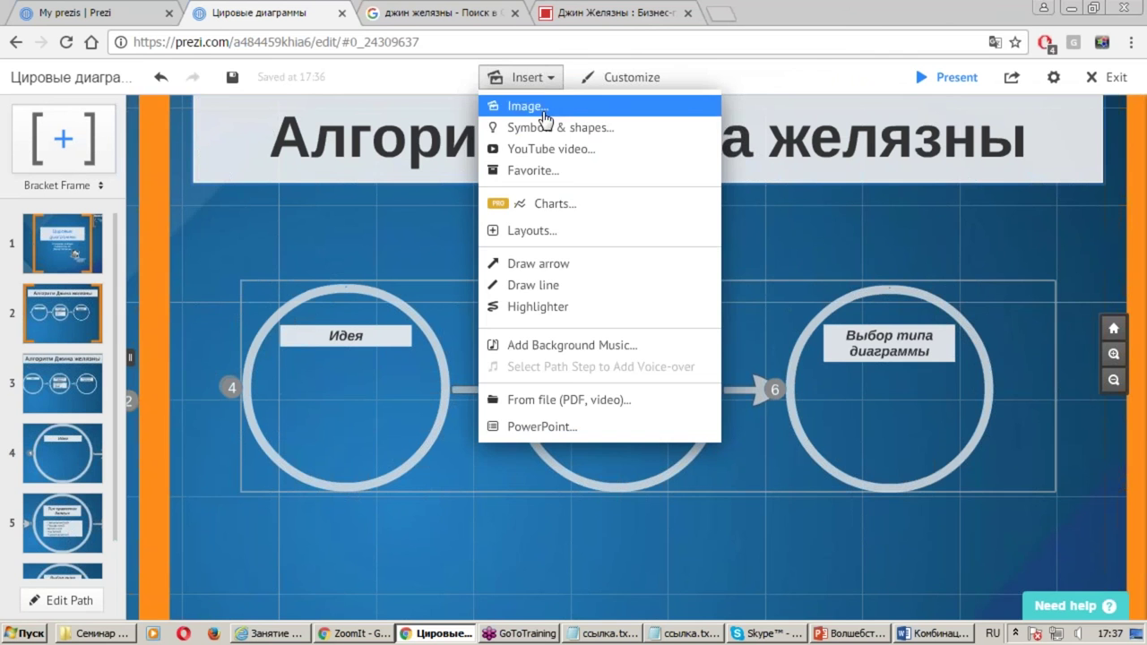
click(545, 127)
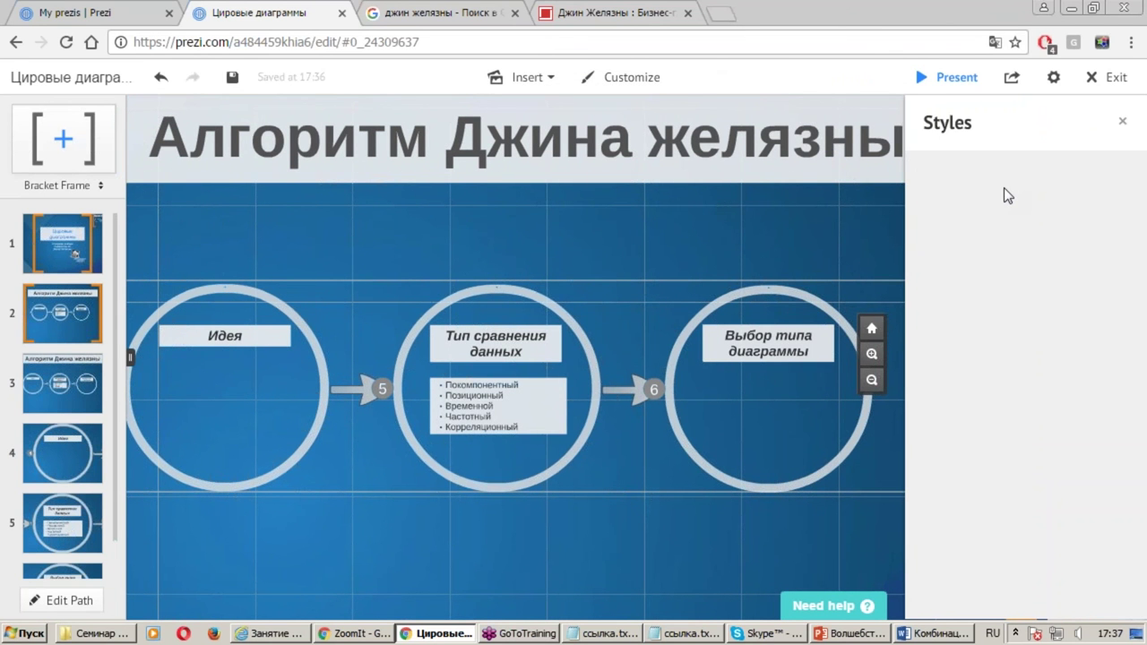
click(543, 80)
click(563, 128)
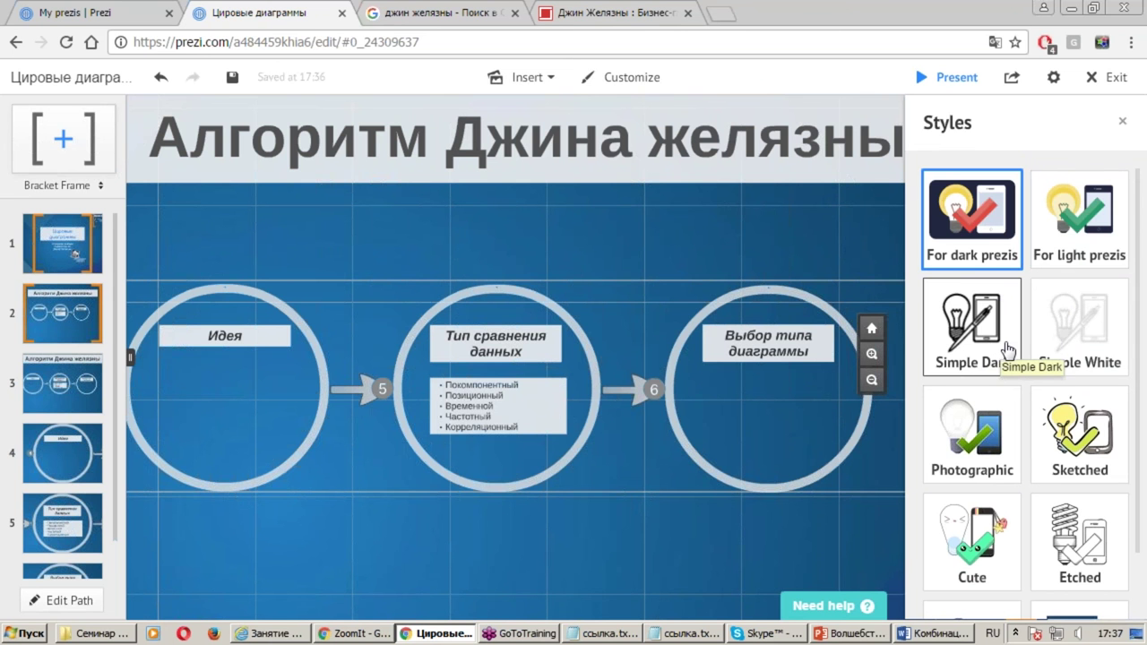
Search the For dark prezis set for 'idea' and place the lightbulb inside the Идея circle
click(985, 218)
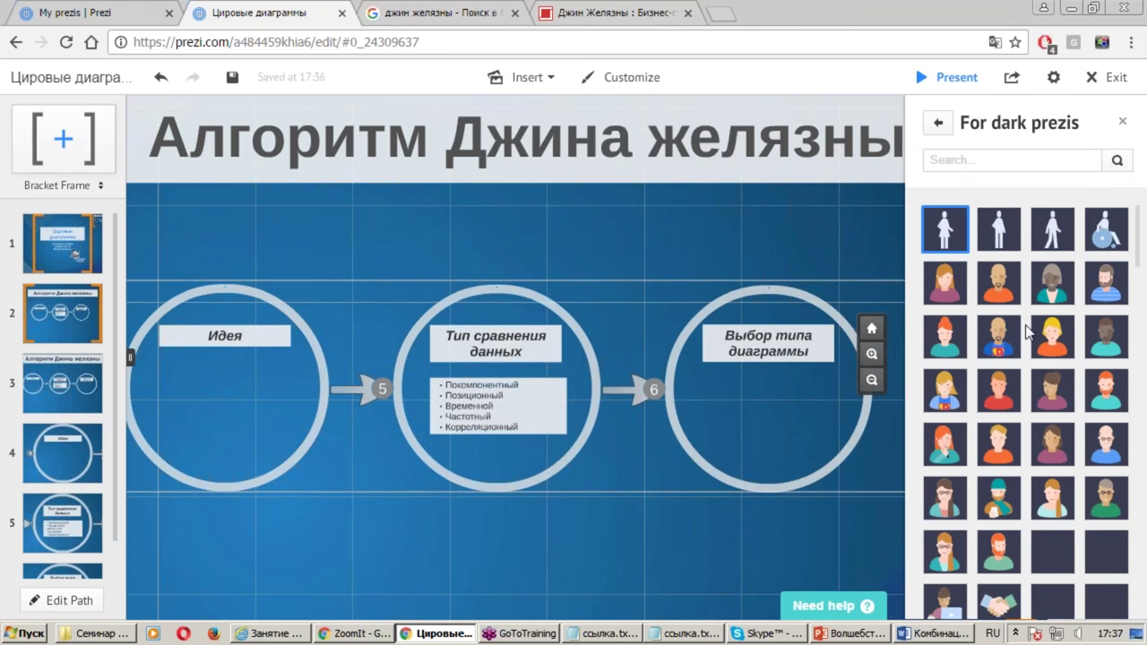
click(966, 164)
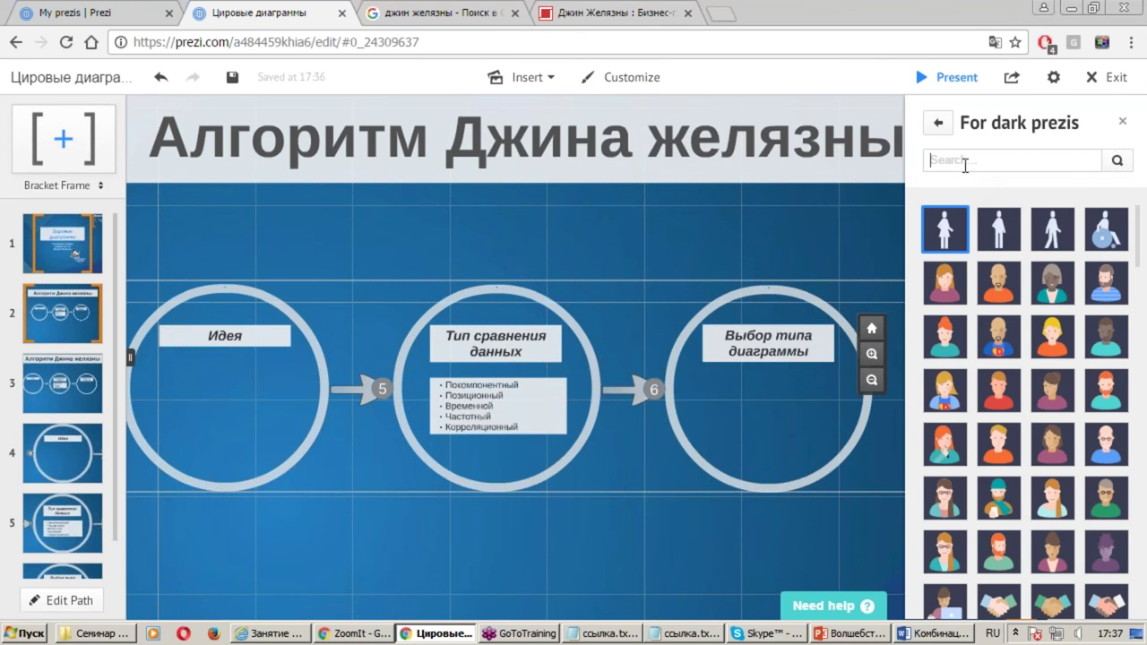
text(шв)
text(уф)
key(BackSpace)
key(BackSpace)
key(BackSpace)
key(BackSpace)
text(ш)
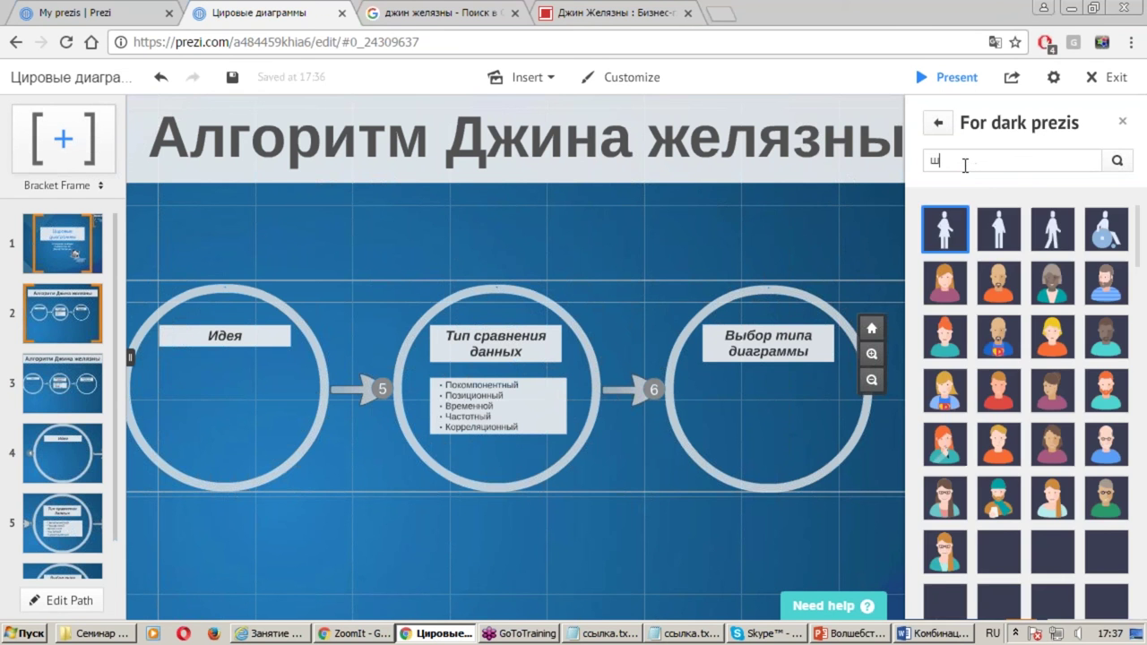
text(в)
key(BackSpace)
key(BackSpace)
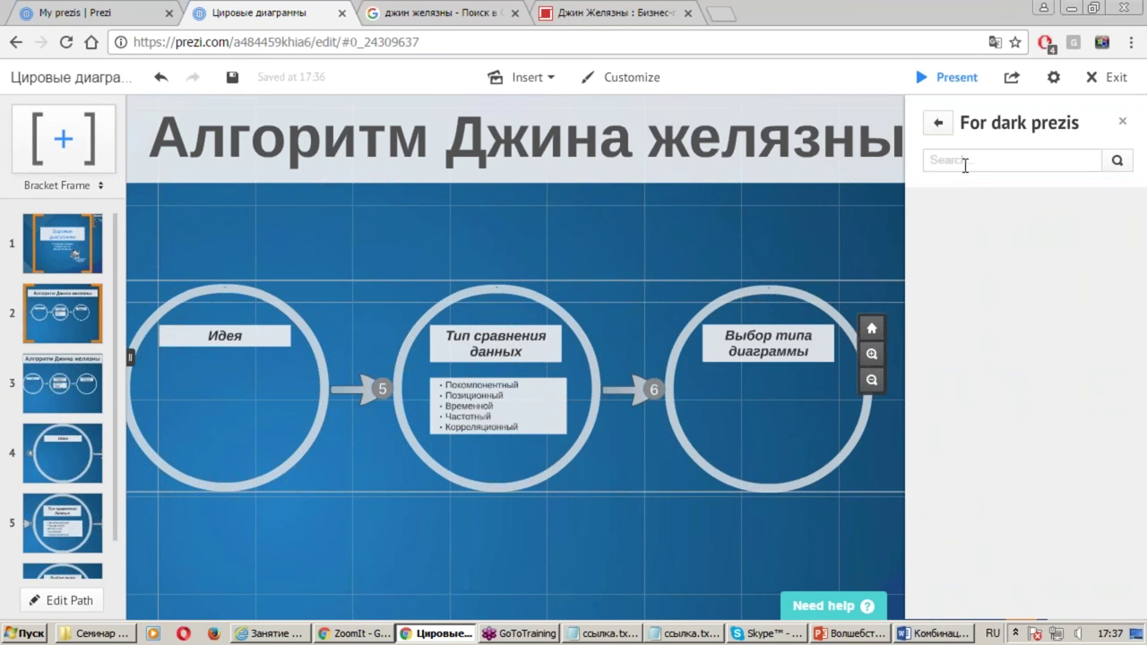
key(alt+shift)
text(ide)
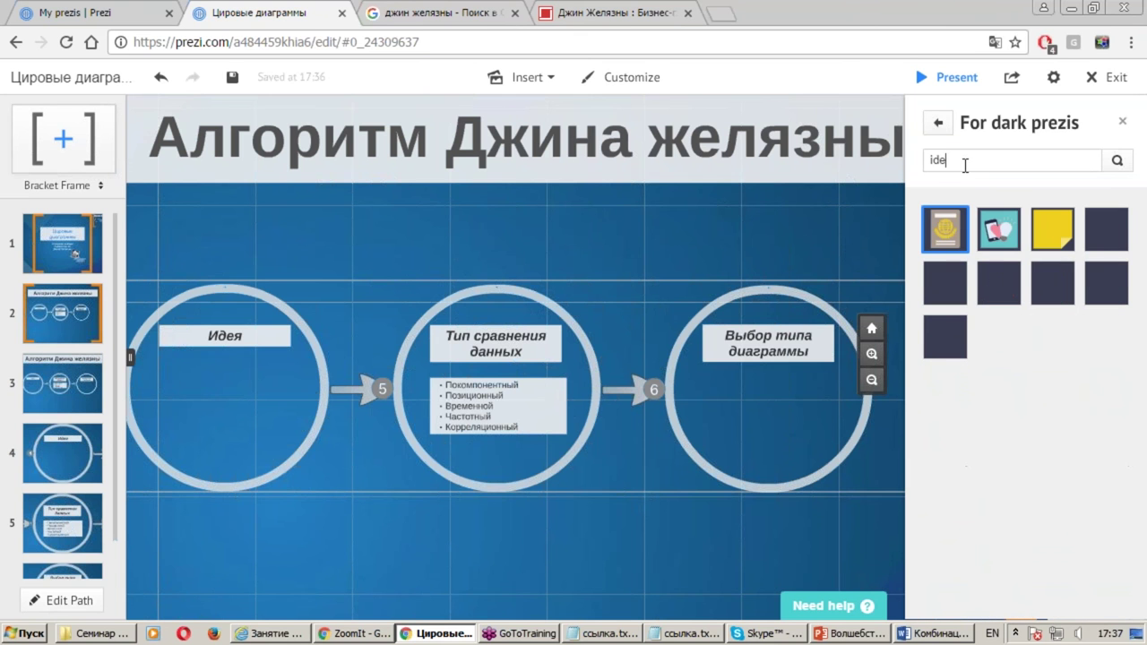
text(a)
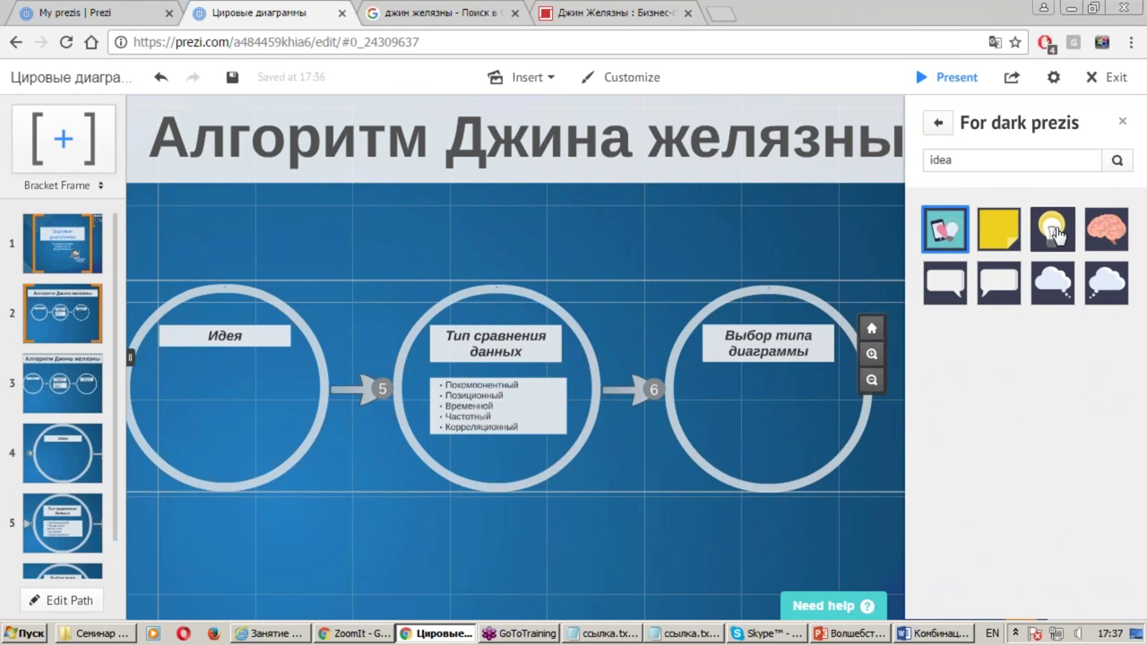
drag(1056, 233, 235, 401)
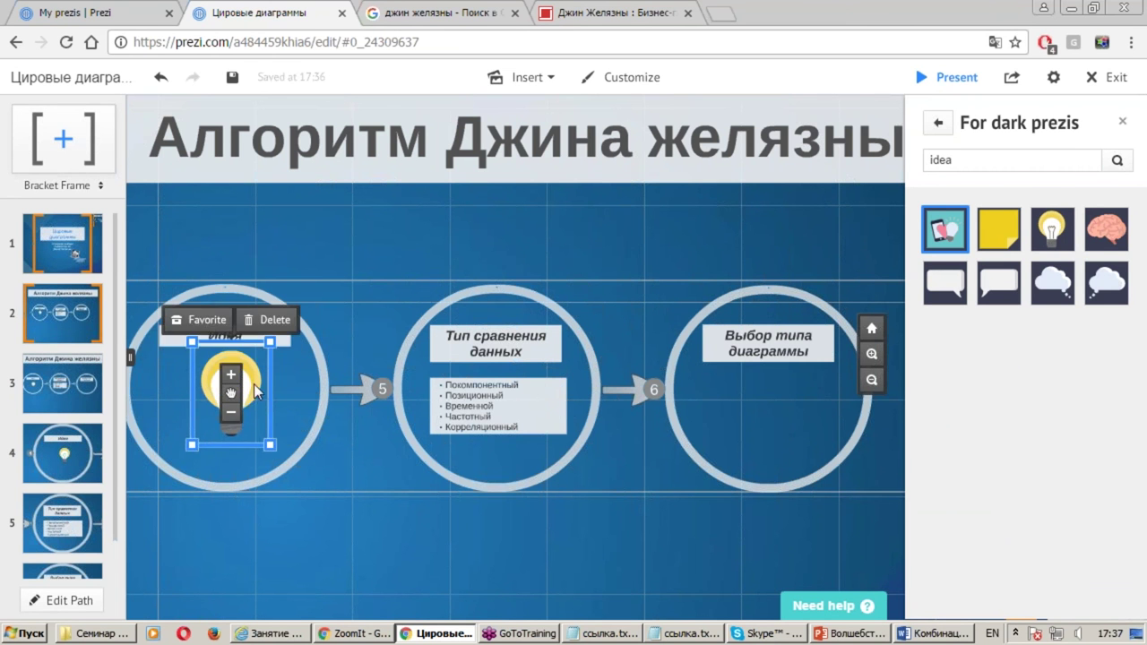
click(236, 392)
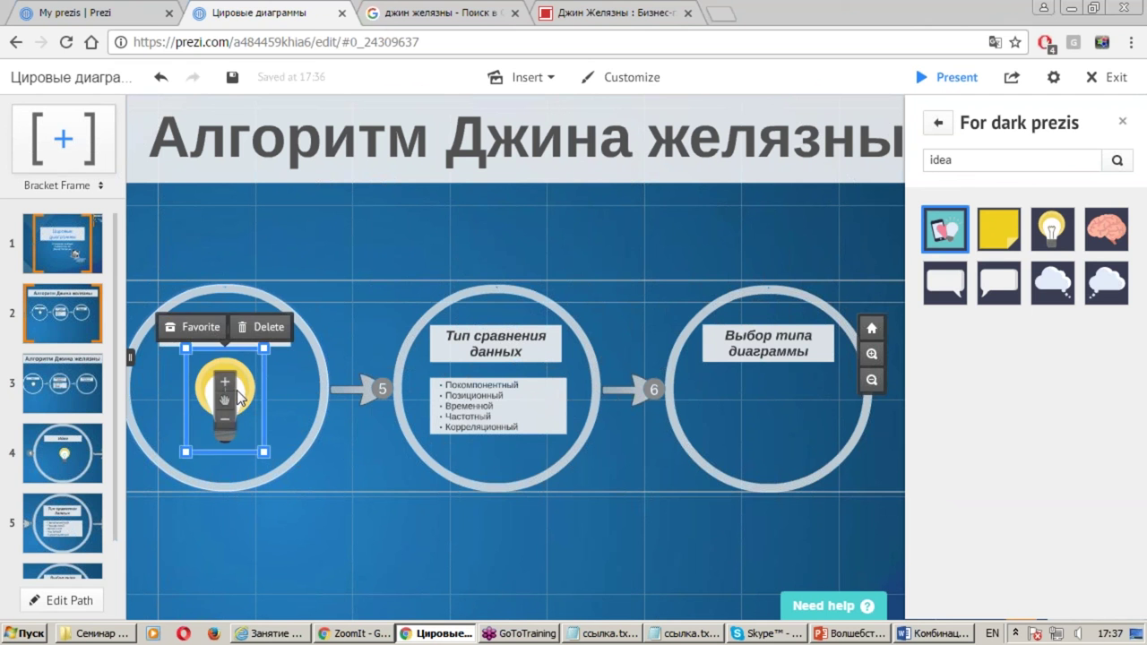
click(365, 465)
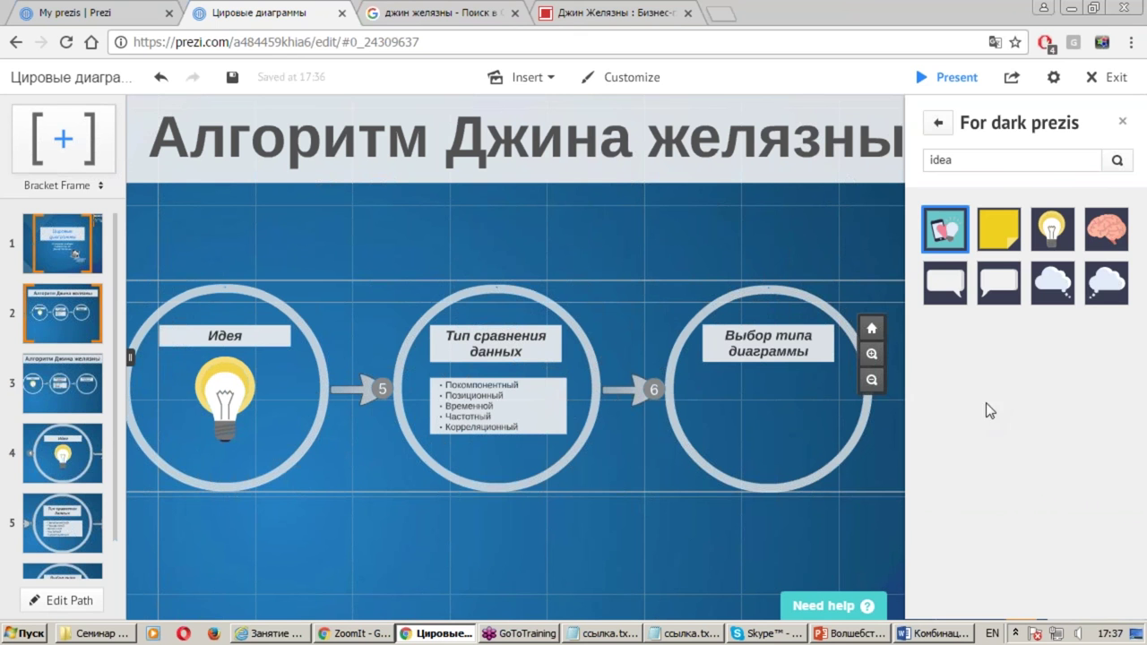
click(938, 124)
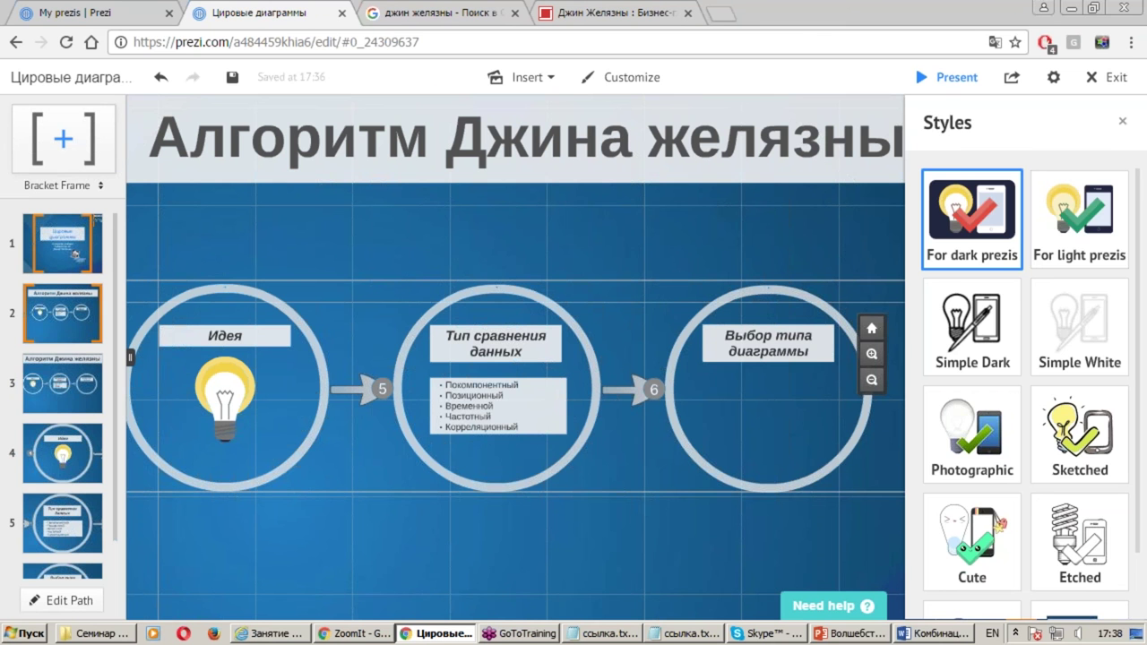
Search For dark prezis for 'chart' and drop bar, bell-curve and pie chart icons into the third circle
click(987, 179)
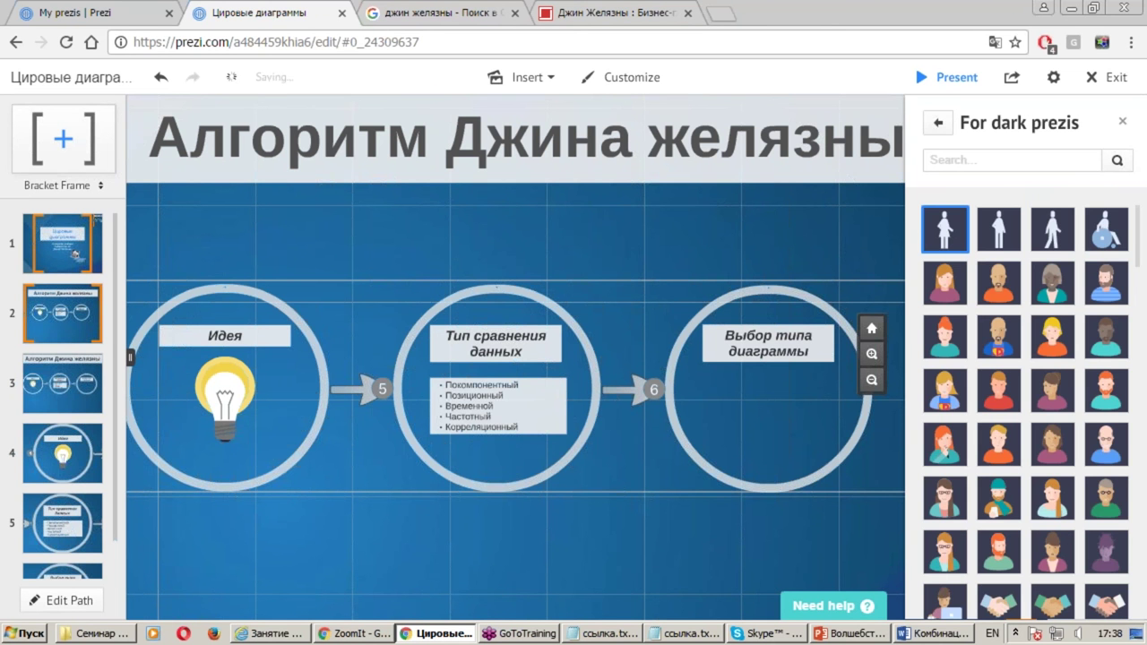
text(cha)
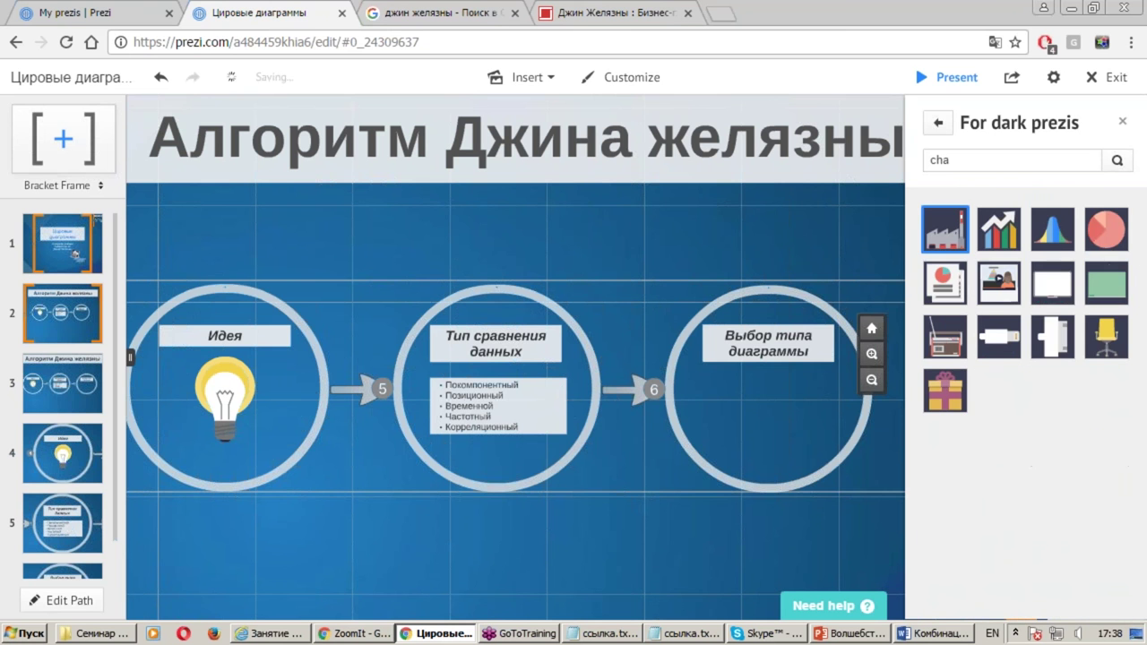
text(rt)
drag(944, 229, 708, 383)
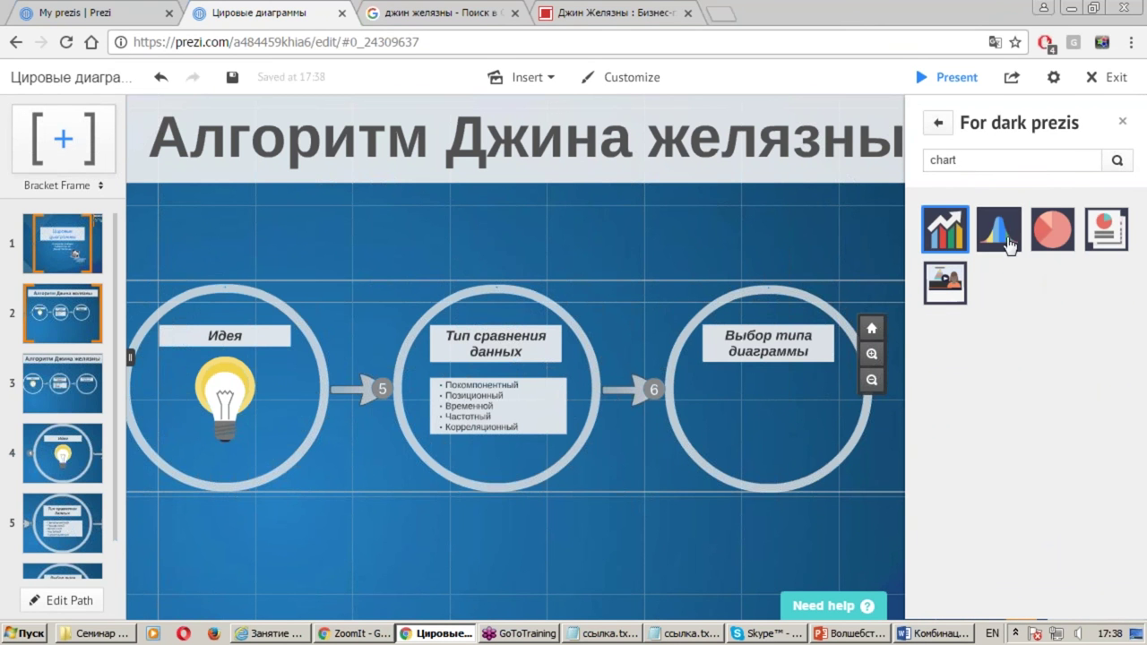
drag(998, 228, 774, 407)
drag(1057, 235, 835, 397)
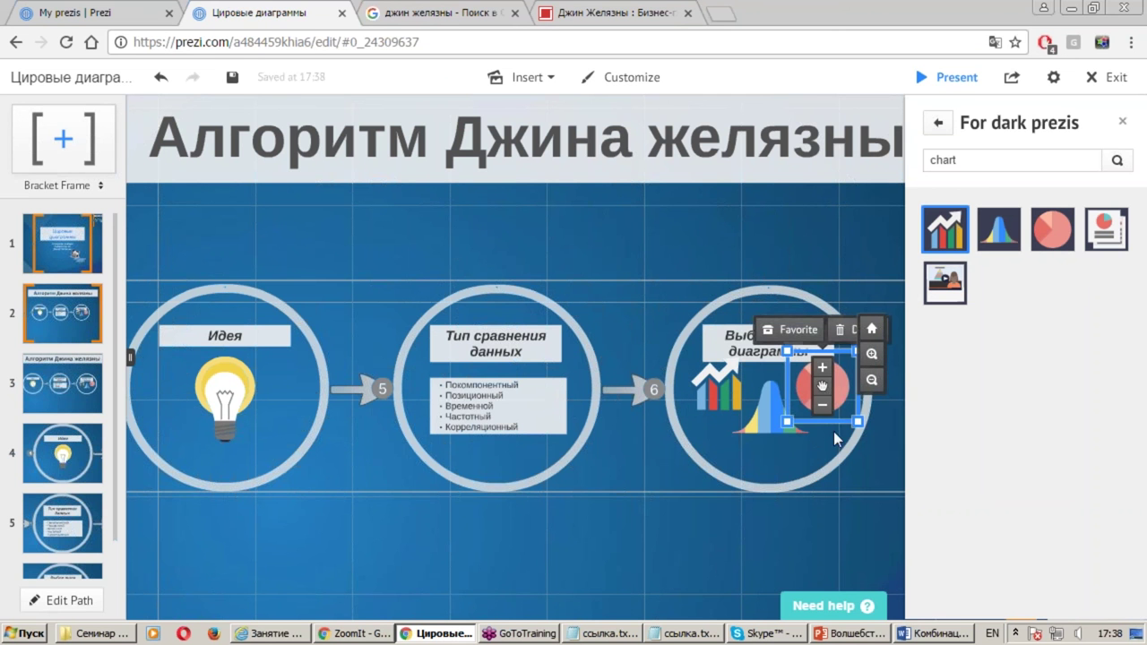
Fine-tune the three chart icons' positions and close the icon library
click(717, 406)
drag(769, 423, 782, 443)
drag(825, 399, 826, 388)
drag(729, 422, 736, 416)
drag(803, 389, 800, 399)
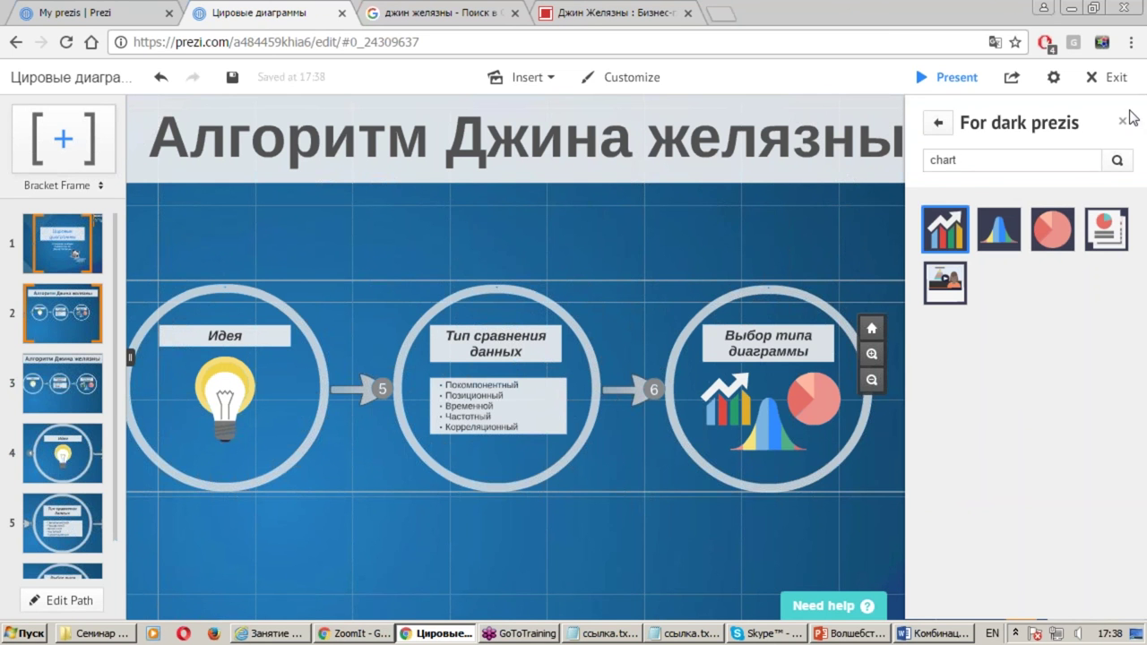
click(1000, 235)
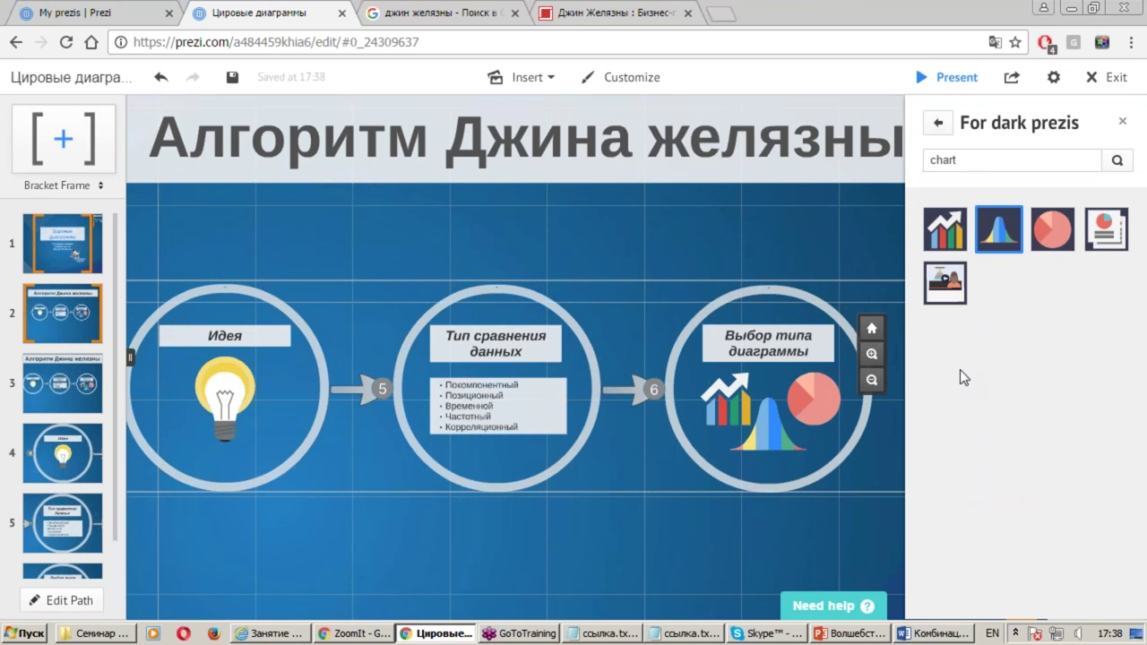
click(1122, 120)
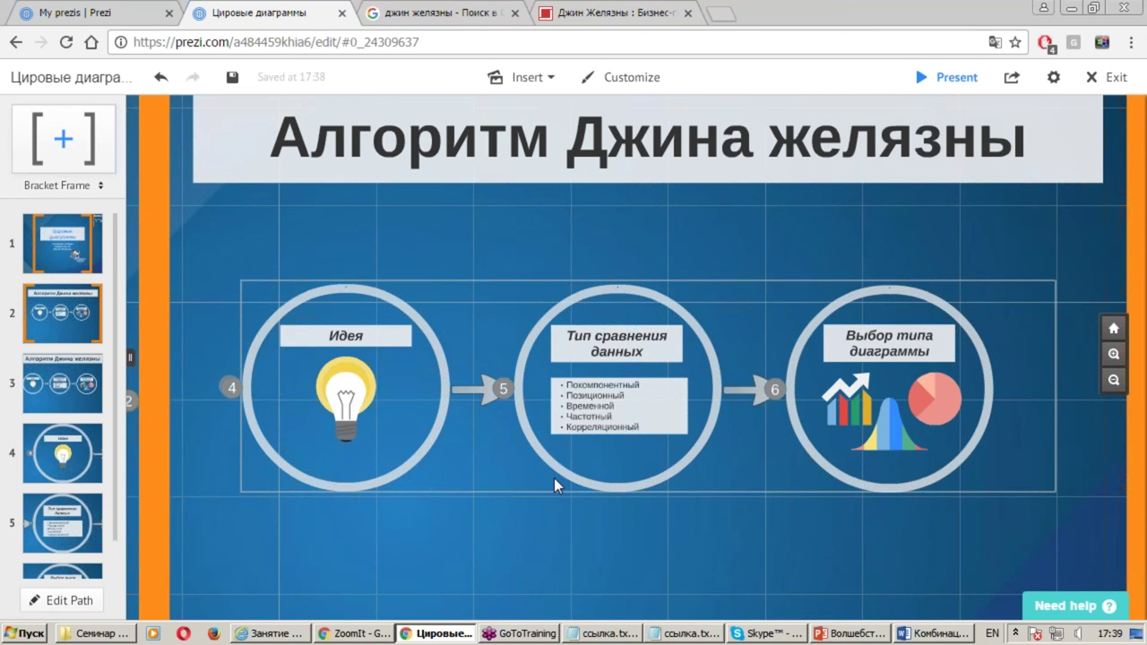
scroll(554, 478, down, 5)
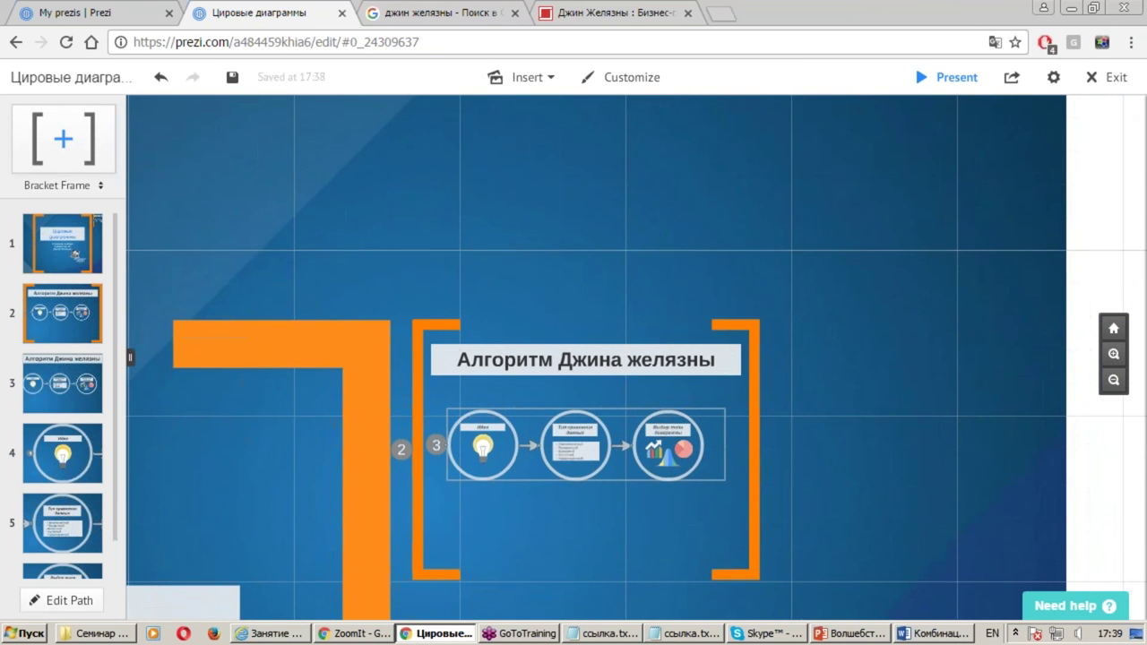
Shift the three-circle diagram down-right and move the frame title down toward it
mouse_move(765, 493)
mouse_down()
mouse_move(379, 440)
mouse_move(722, 461)
mouse_move(686, 464)
mouse_up()
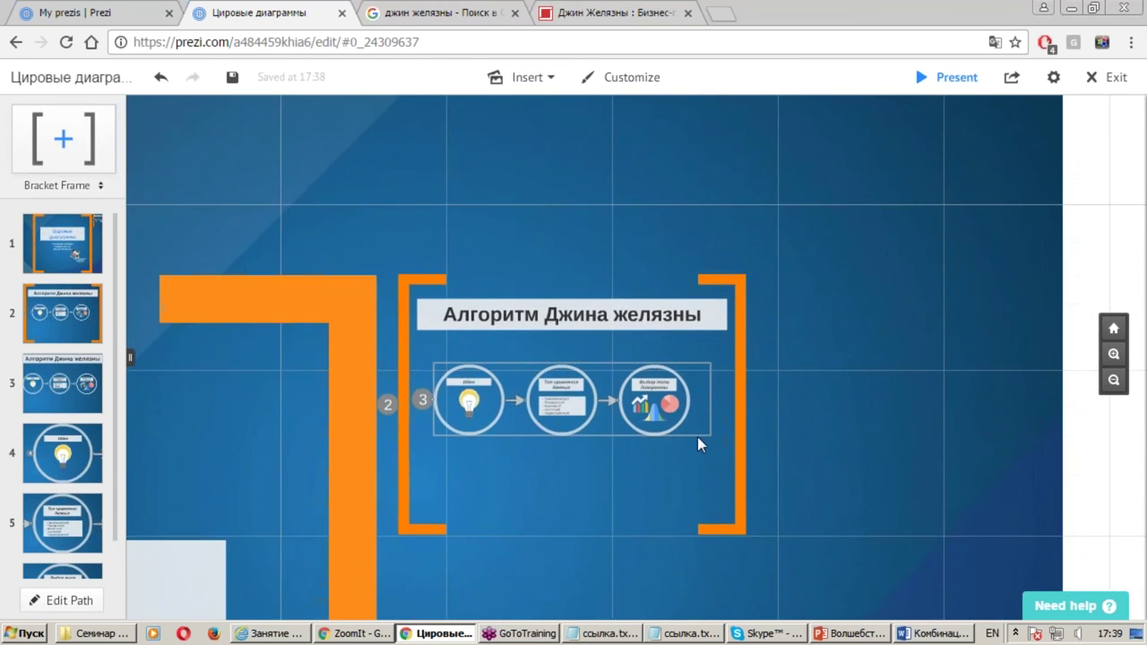
drag(701, 449, 700, 458)
click(687, 442)
click(725, 454)
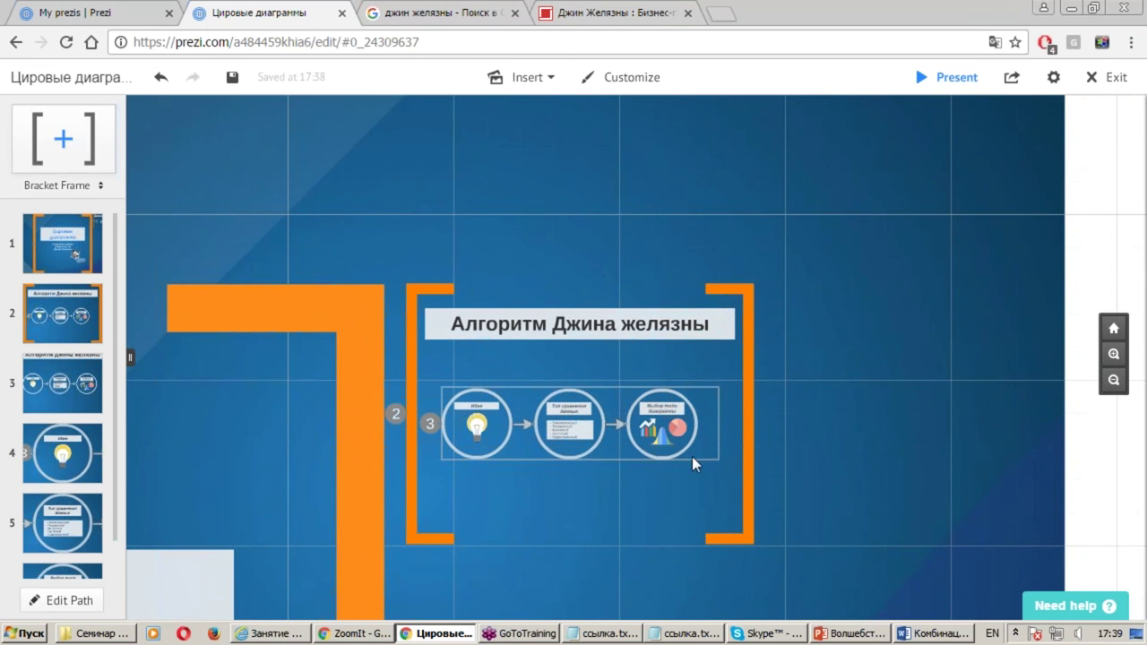
drag(603, 388, 608, 393)
drag(632, 333, 639, 357)
Zoom in and out over the frame to check the new arrangement
double_click(874, 419)
scroll(663, 470, down, 2)
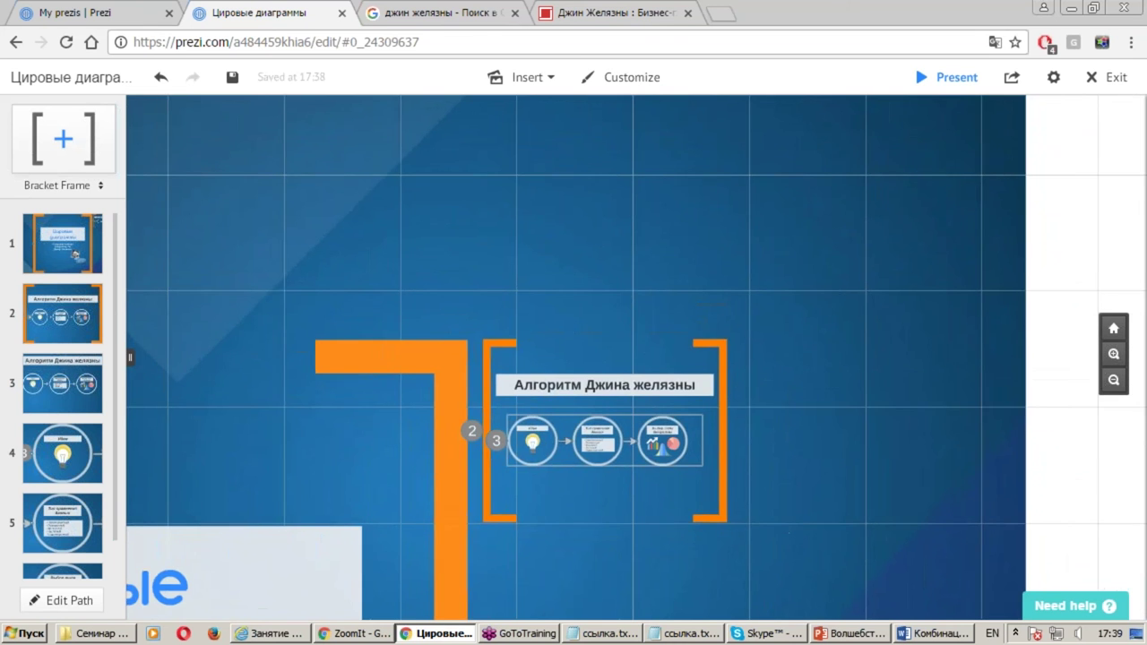
scroll(604, 525, up, 1)
scroll(610, 538, up, 1)
scroll(617, 548, up, 1)
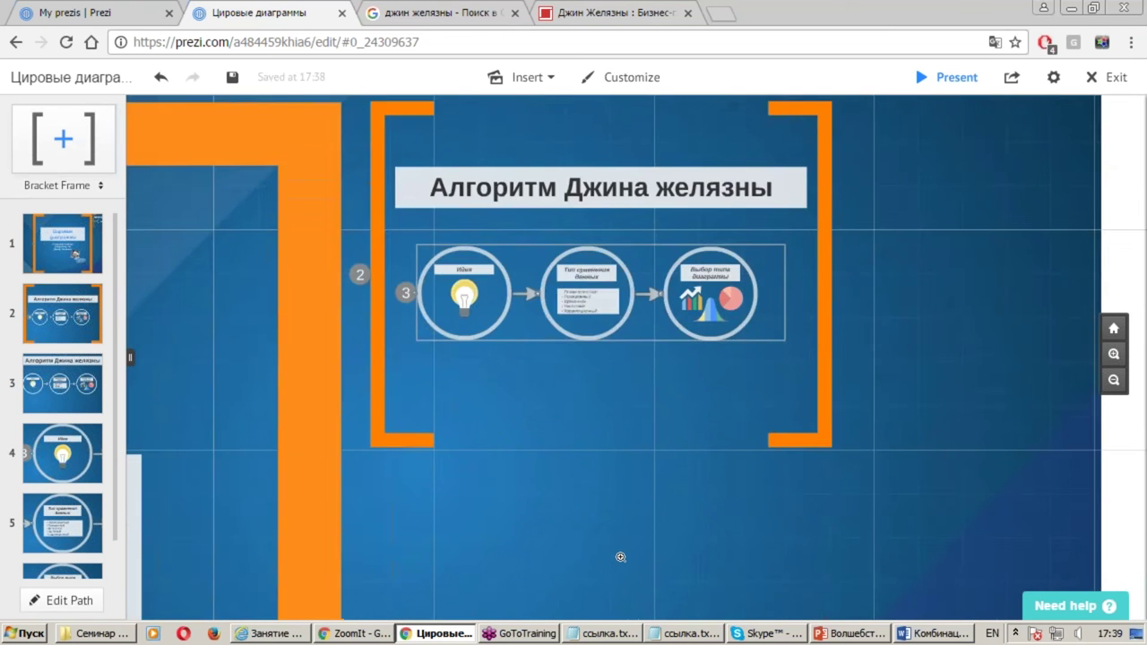
scroll(622, 556, up, 1)
scroll(622, 552, down, 2)
scroll(624, 542, up, 1)
scroll(627, 535, down, 1)
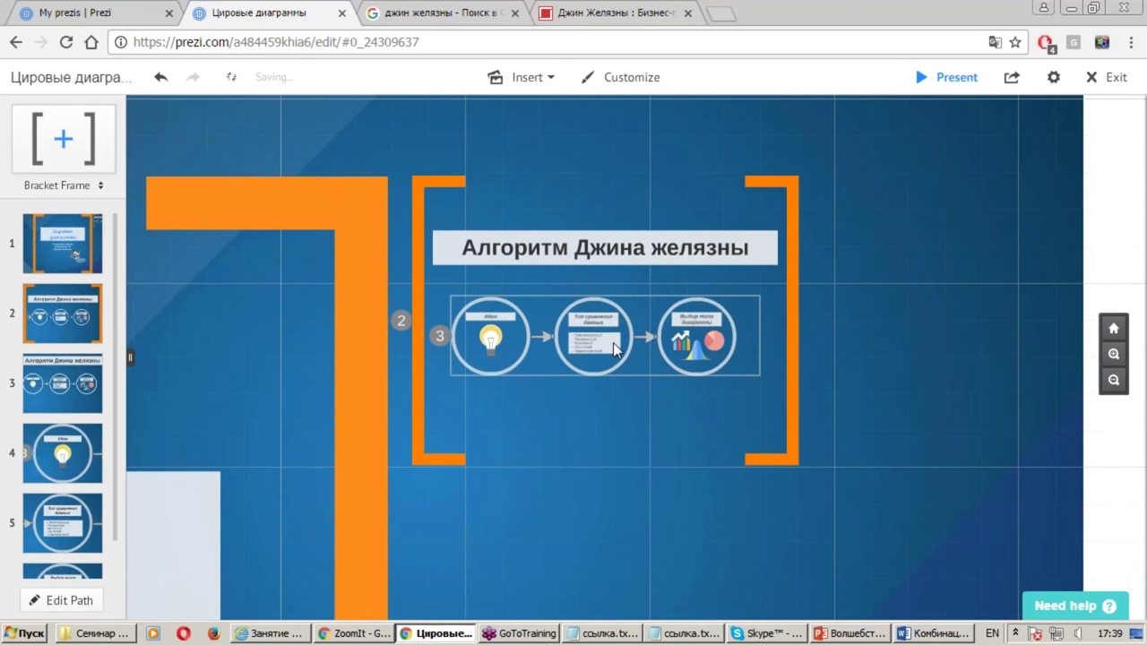
click(525, 80)
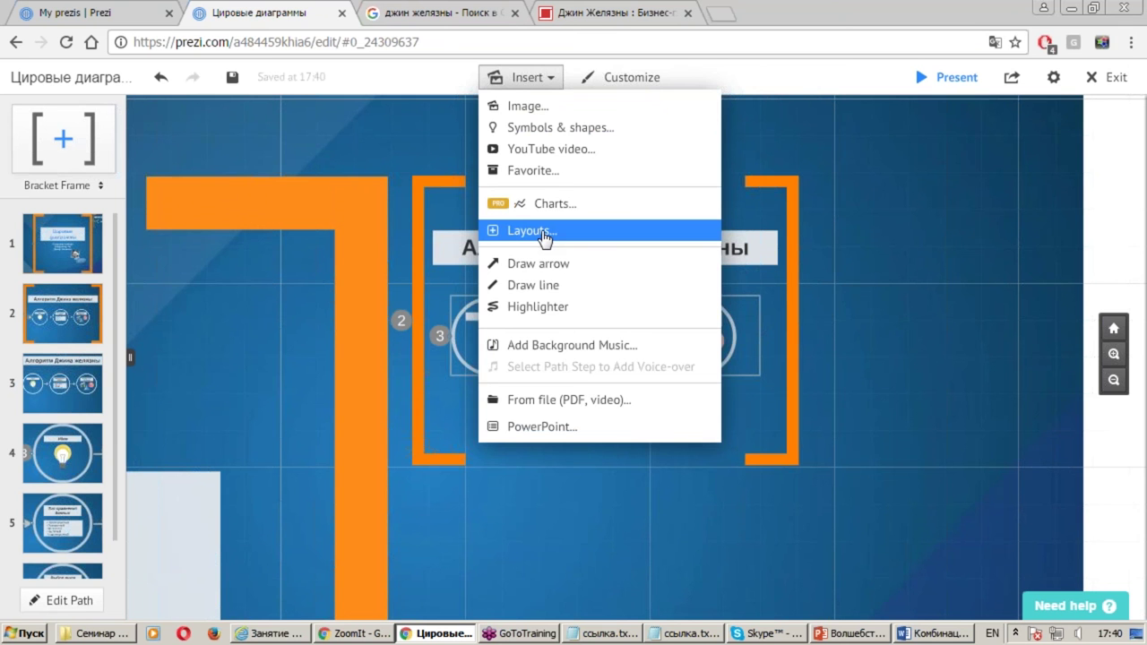
Choose Insert > PowerPoint to open the Семинар Prezi folder with its three .pptx files
click(526, 79)
click(526, 79)
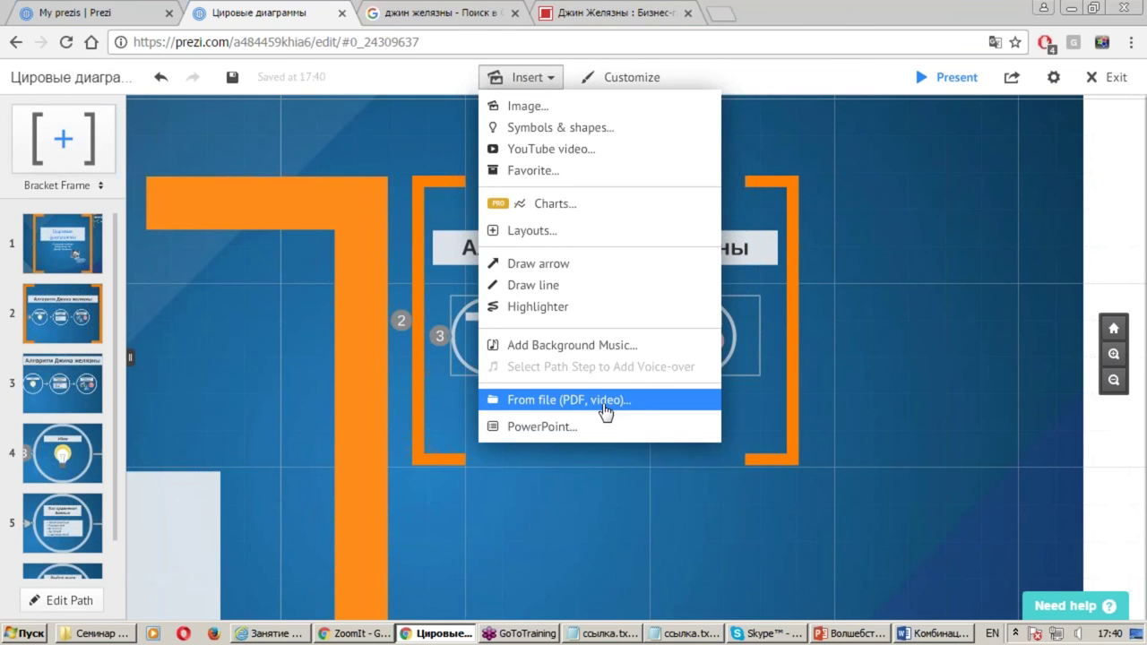
key(ctrl+1)
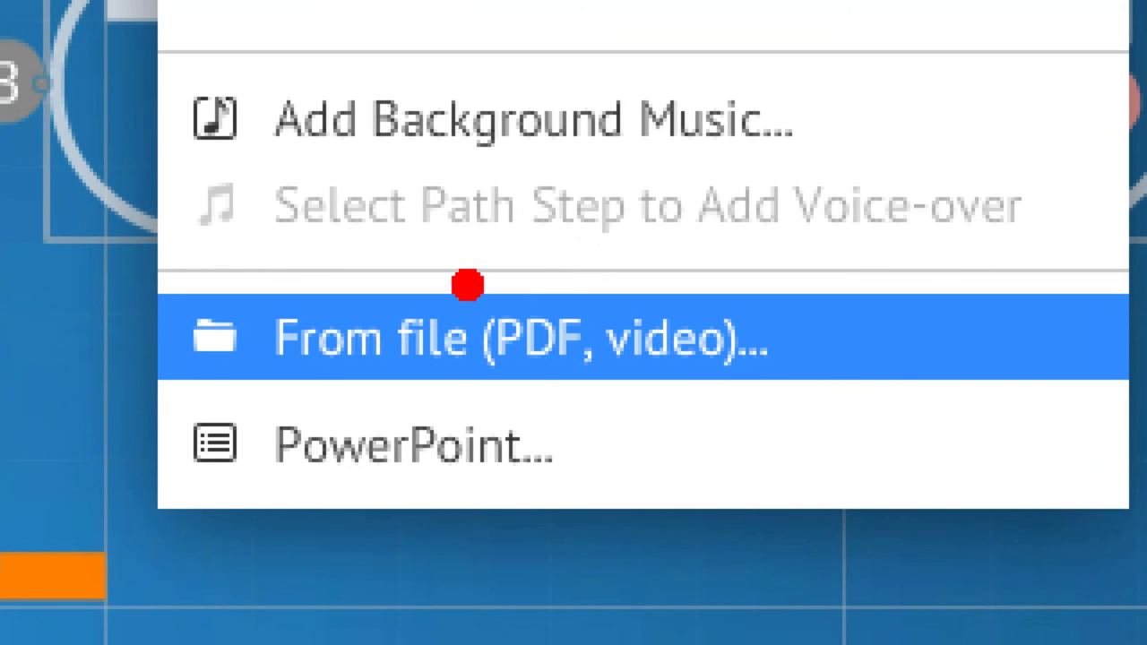
drag(543, 461, 659, 376)
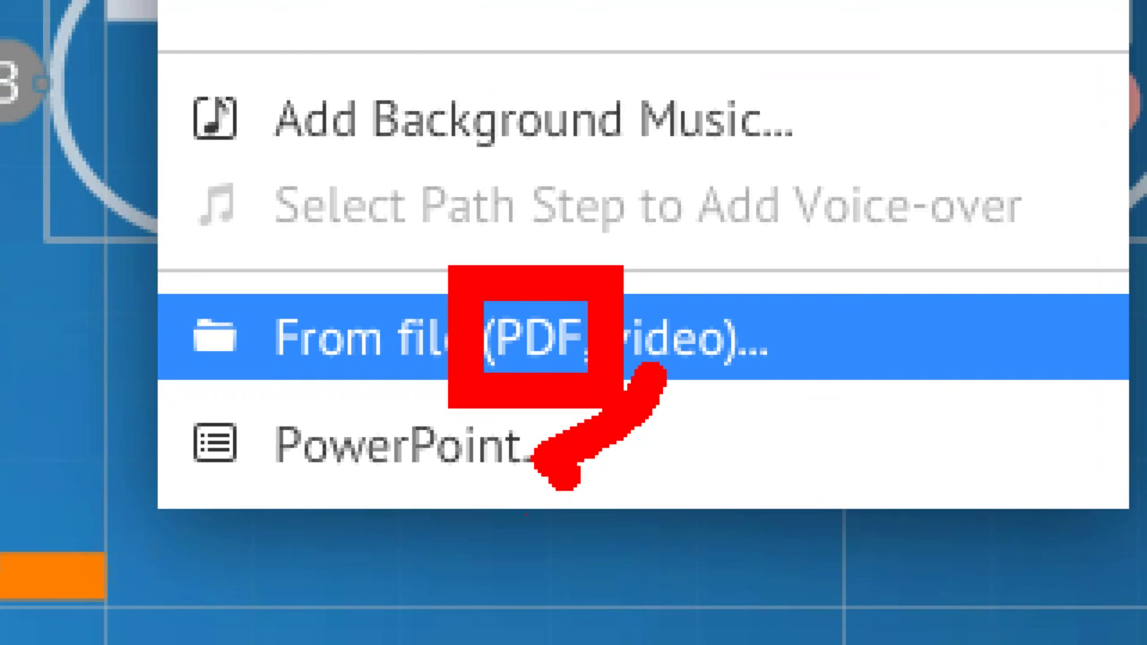
key(Escape)
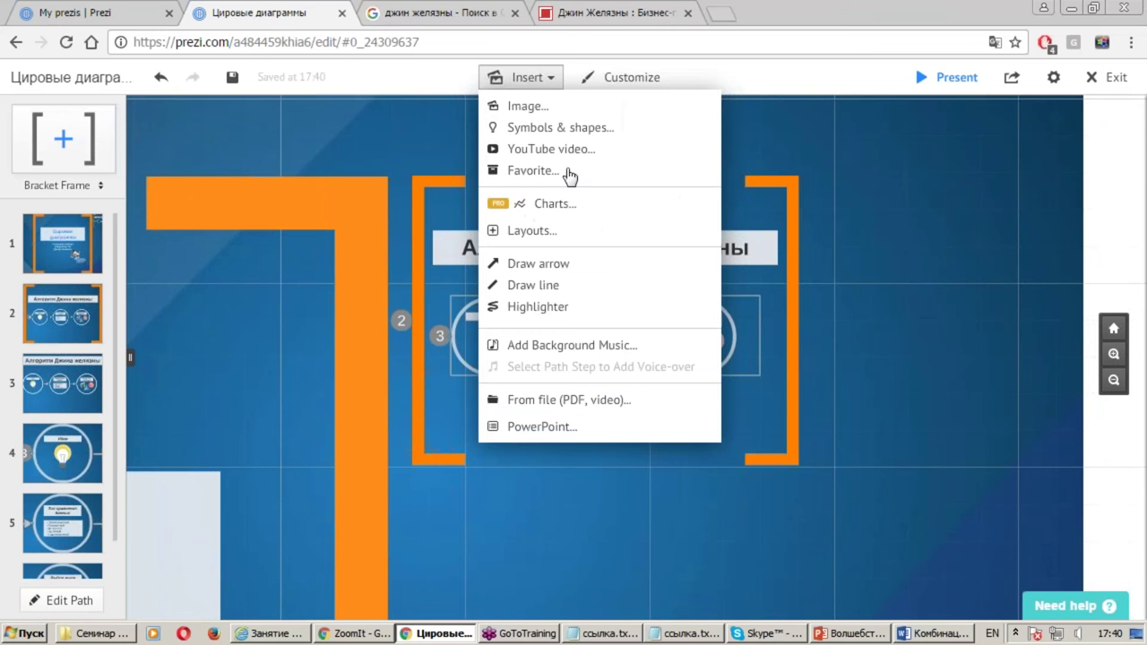
click(548, 428)
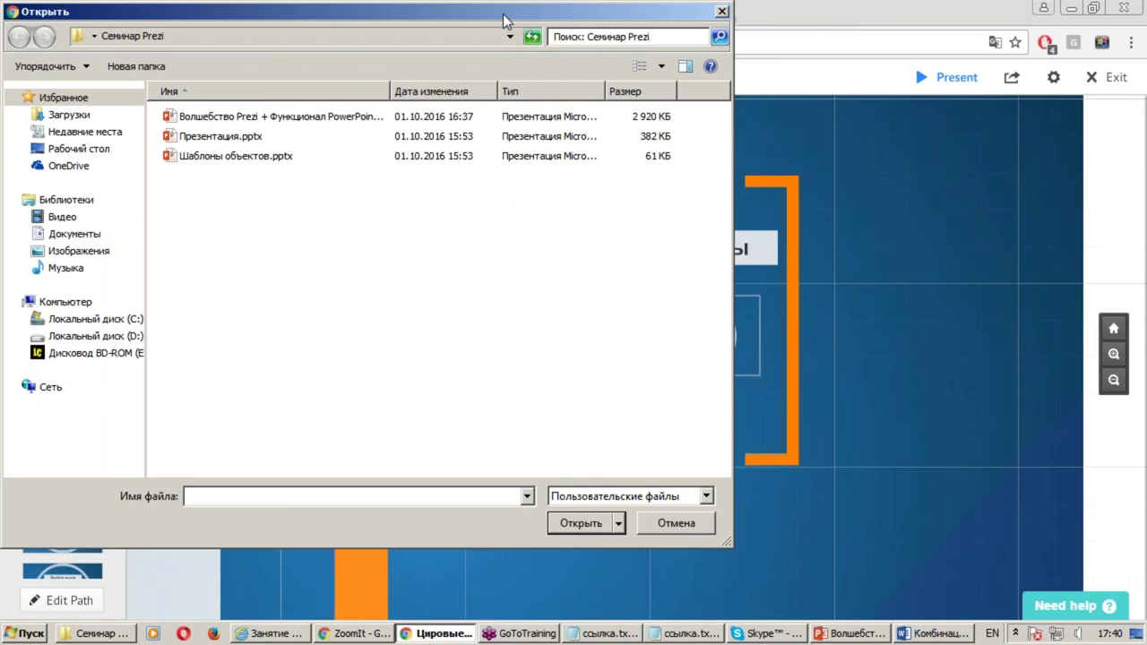
Import Презентация.pptx from the Семинар Prezi folder into the PPT Import panel
drag(503, 14, 625, 34)
click(328, 158)
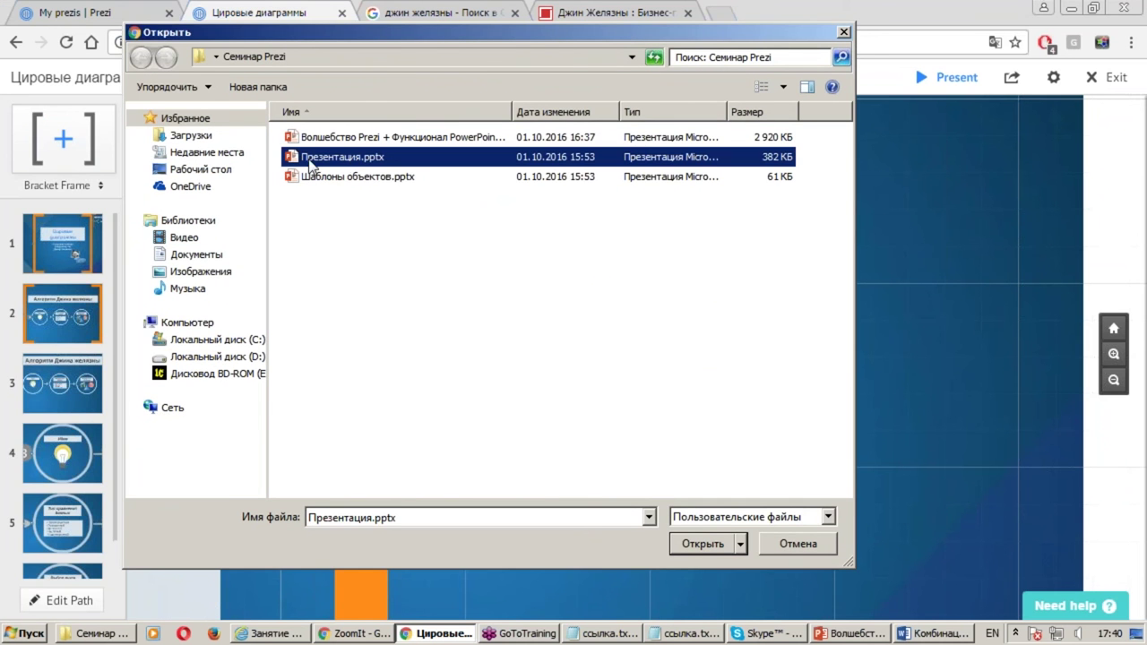
double_click(341, 158)
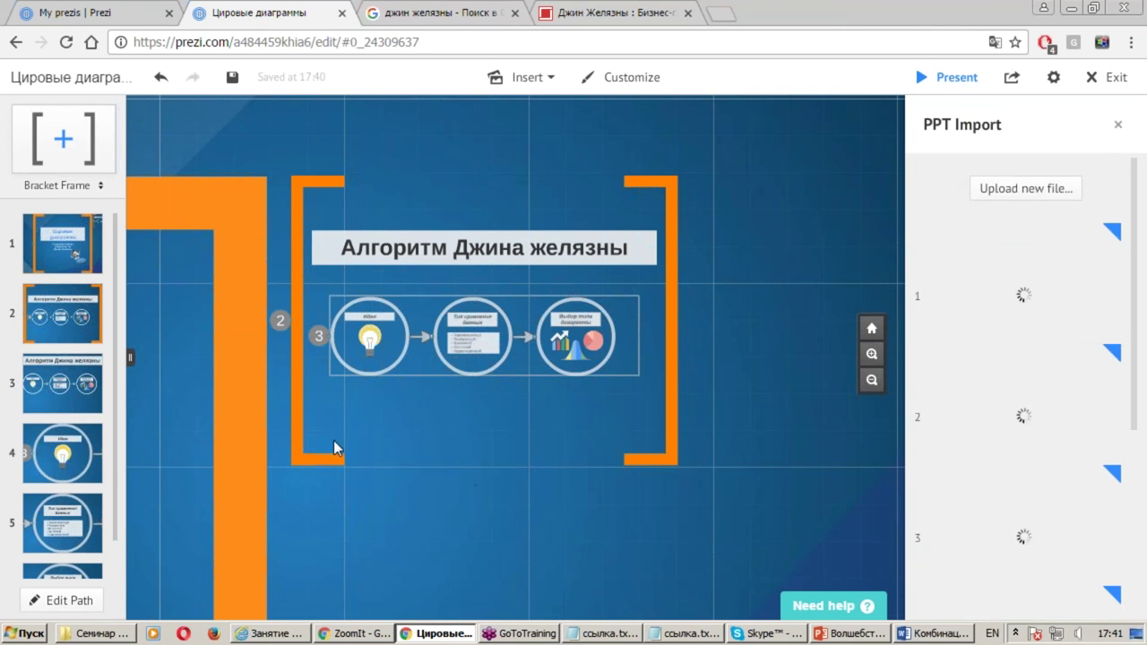
Place the first imported slide, Позиционное сравнение beside it, and Временное сравнение below
scroll(482, 484, down, 2)
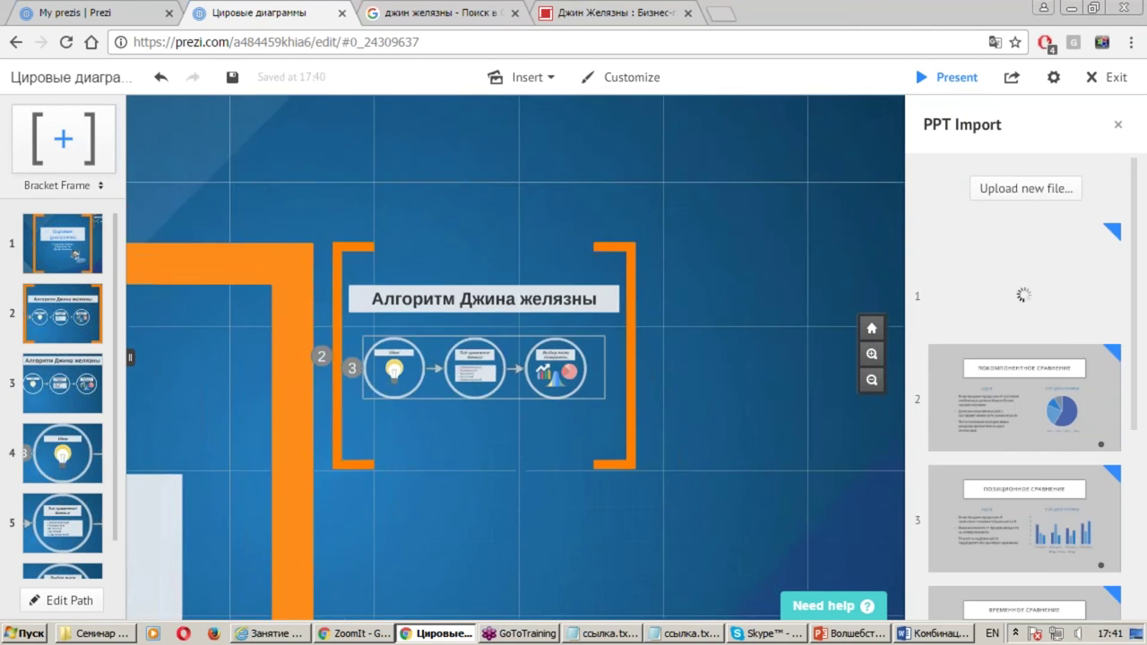
drag(515, 483, 557, 329)
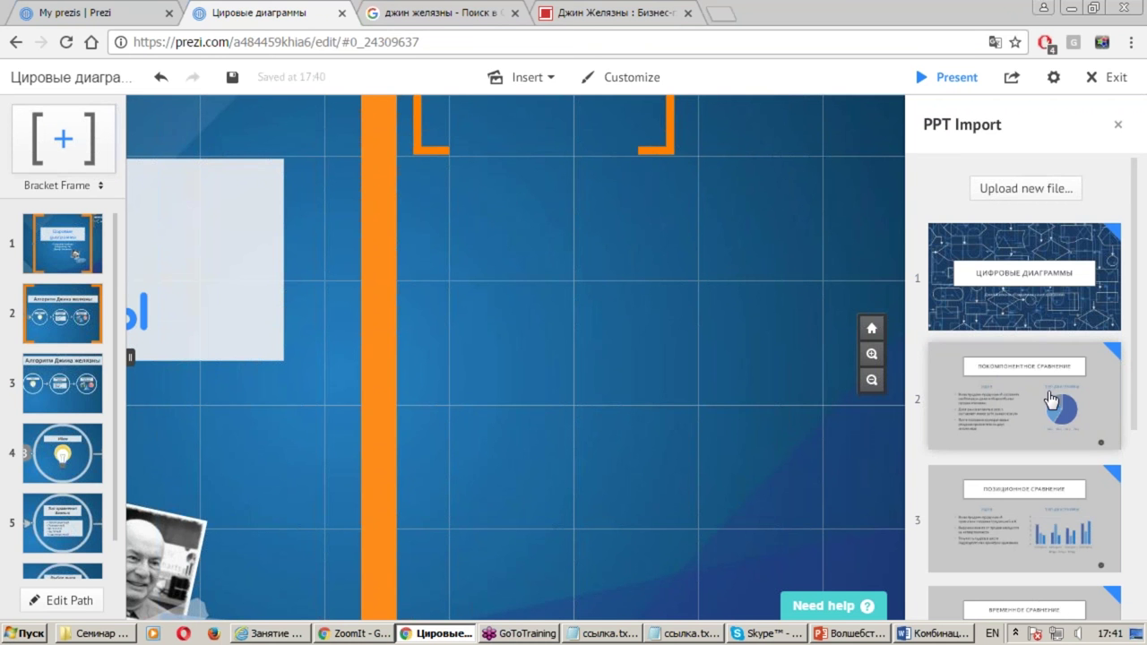
scroll(1049, 409, down, 1)
scroll(1049, 410, down, 2)
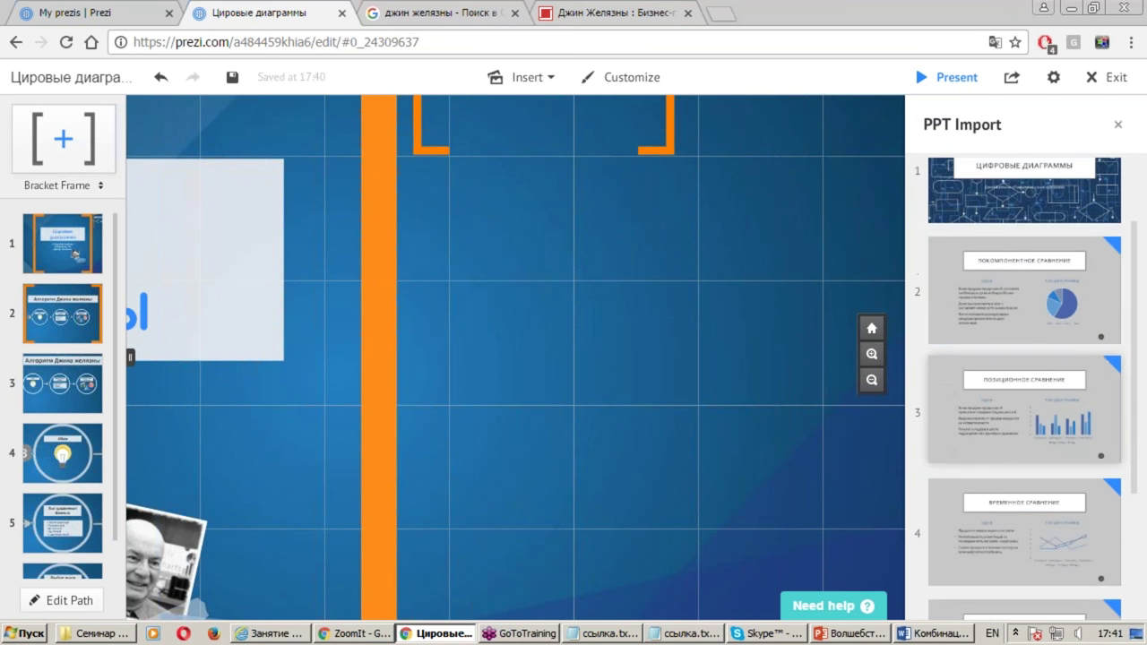
drag(1056, 296, 511, 252)
drag(1053, 415, 723, 250)
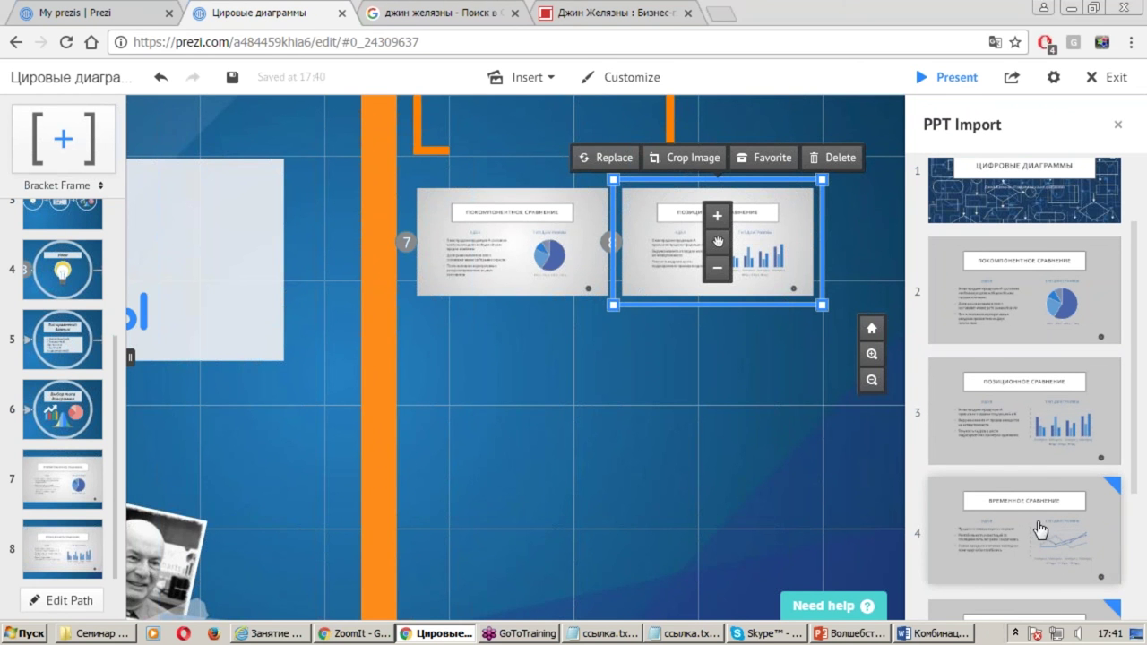
drag(1026, 535, 517, 362)
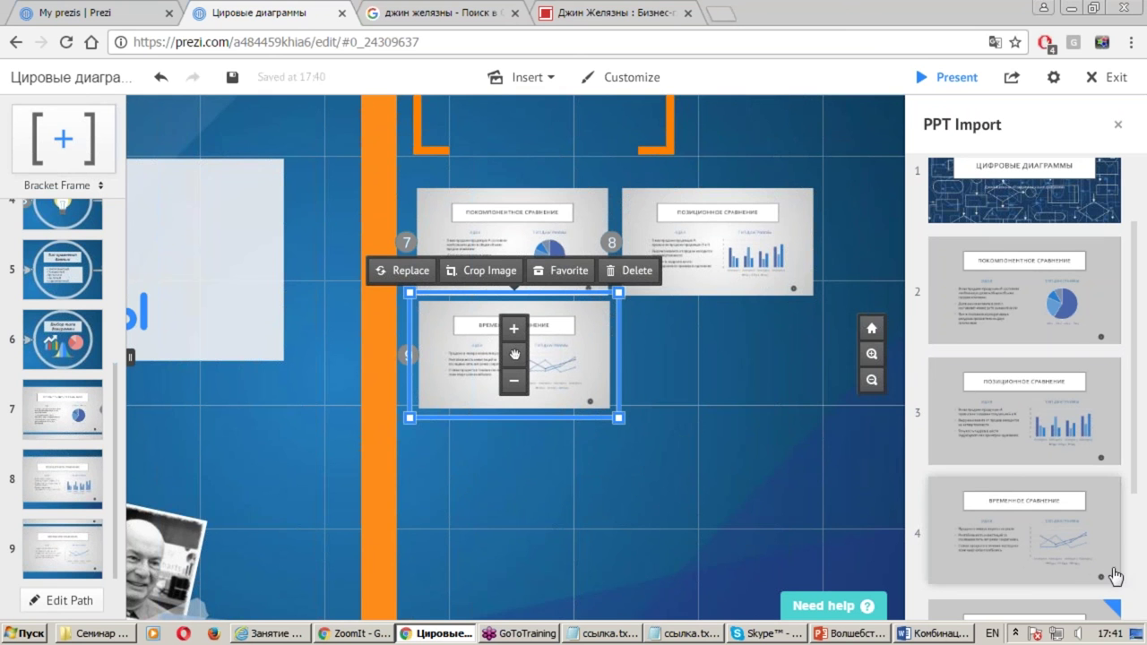
Delete the duplicate slide, add Частотное сравнение, and centre the last slide underneath
drag(1030, 530, 726, 364)
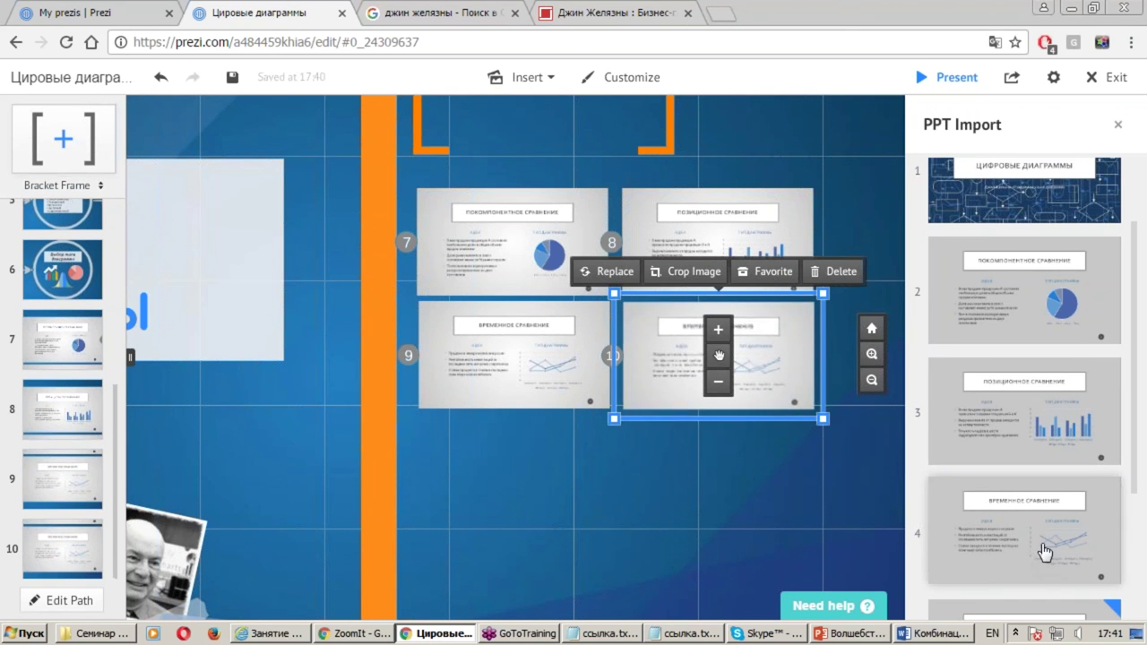
key(Delete)
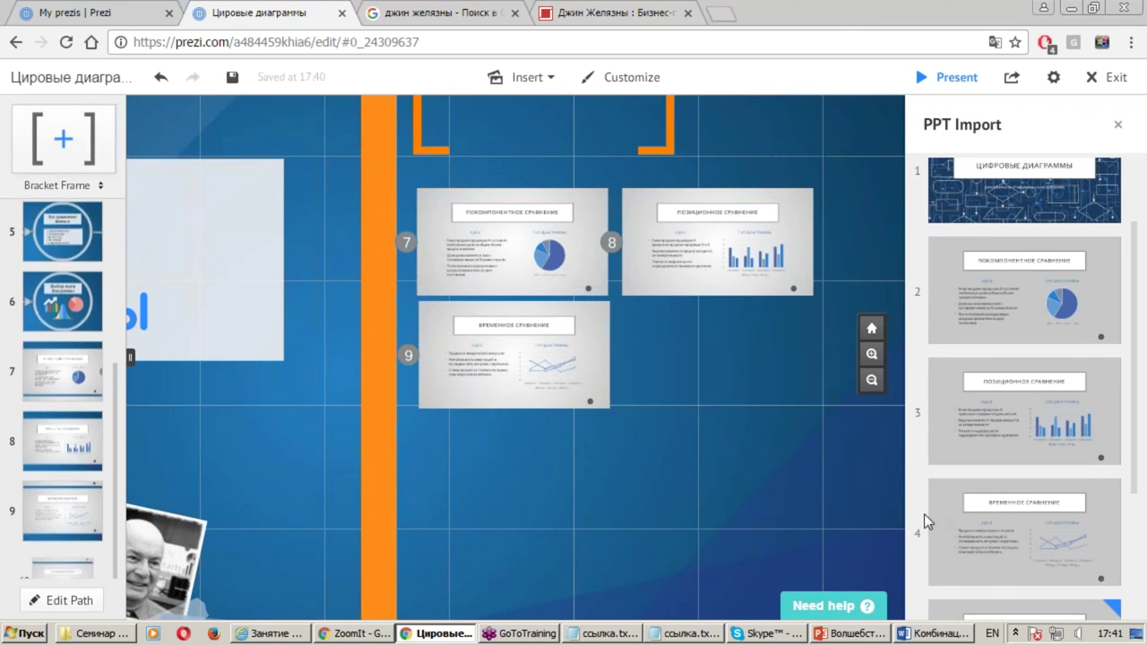
scroll(1031, 538, down, 1)
drag(1031, 549, 724, 364)
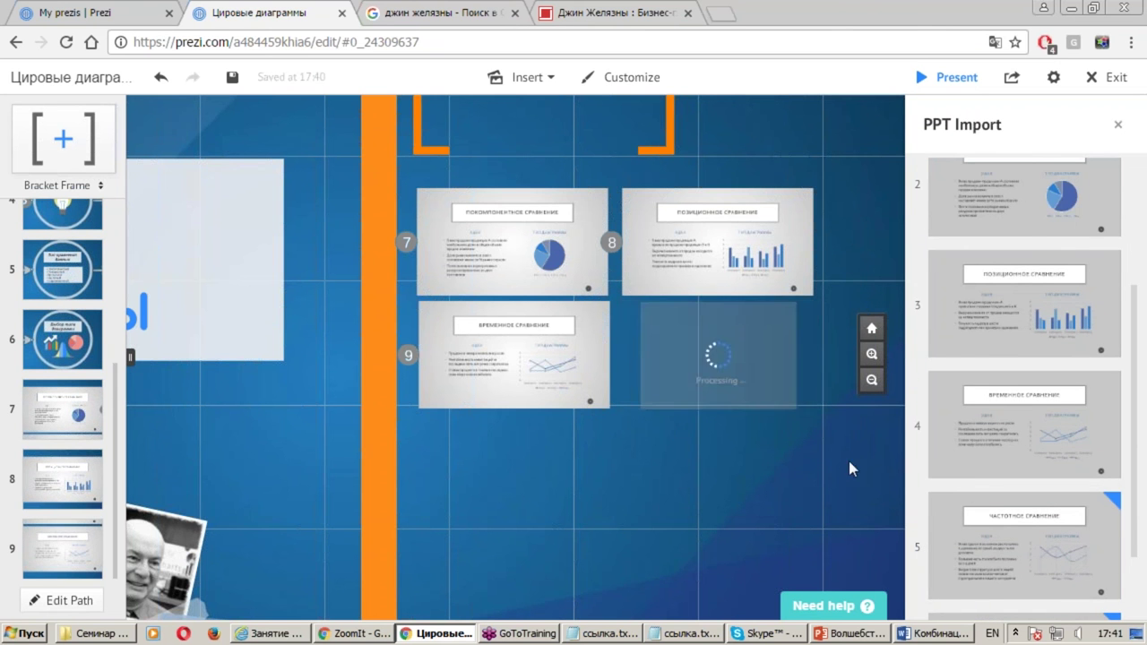
scroll(1019, 512, down, 1)
drag(1019, 557, 622, 491)
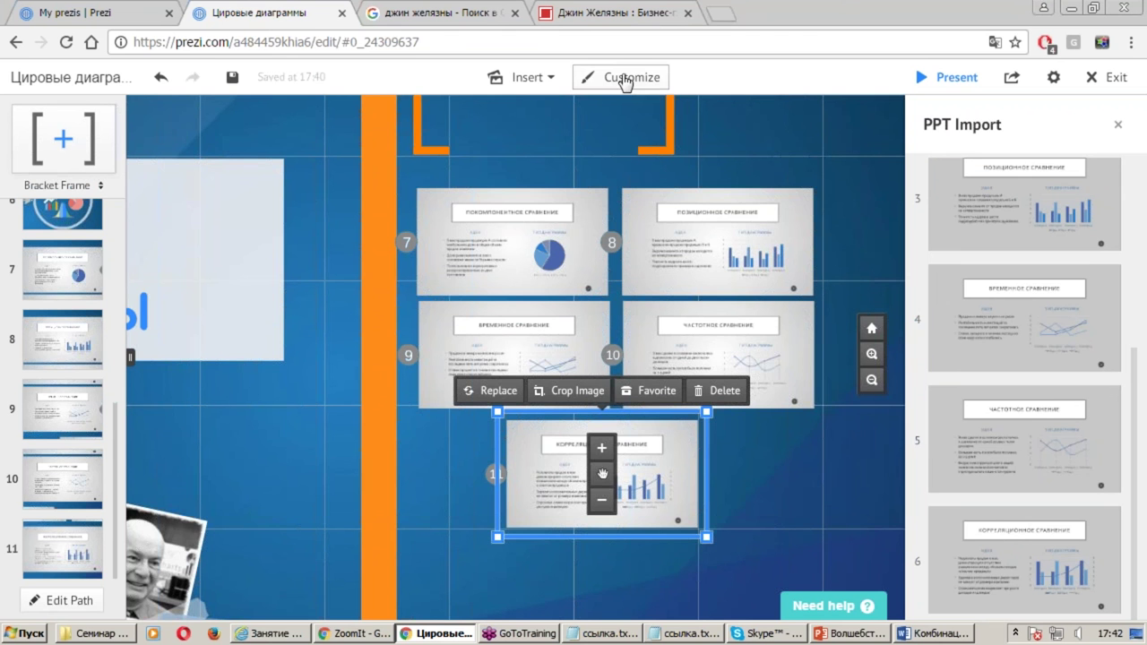
scroll(538, 470, up, 2)
scroll(628, 430, down, 2)
scroll(691, 222, up, 3)
scroll(557, 225, up, 1)
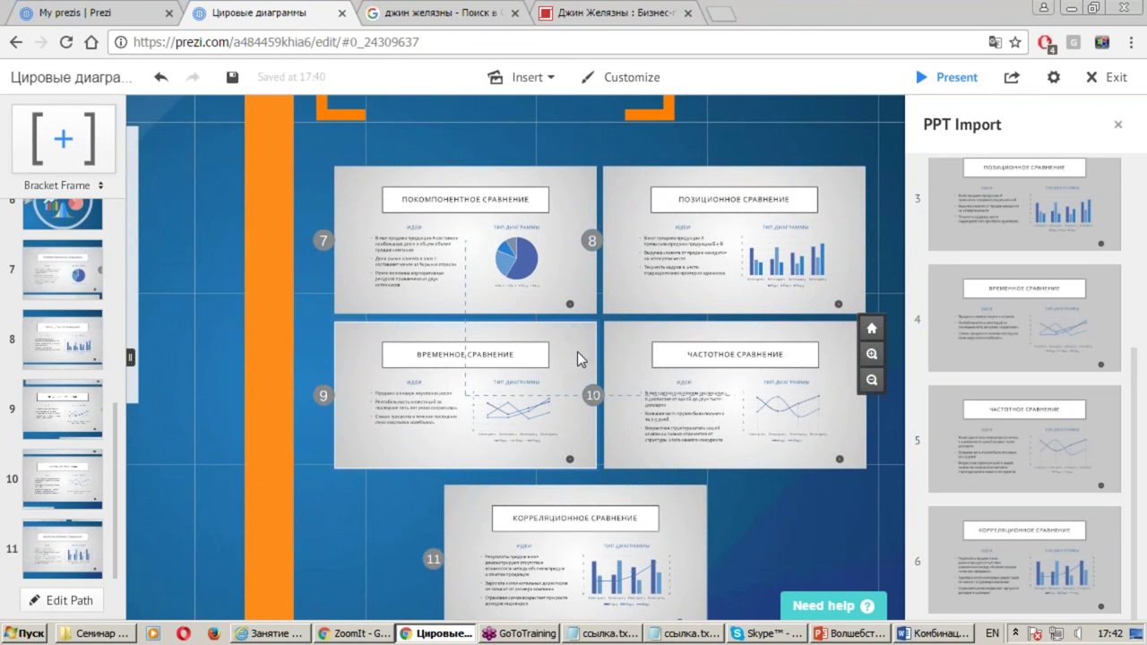
drag(651, 509, 673, 503)
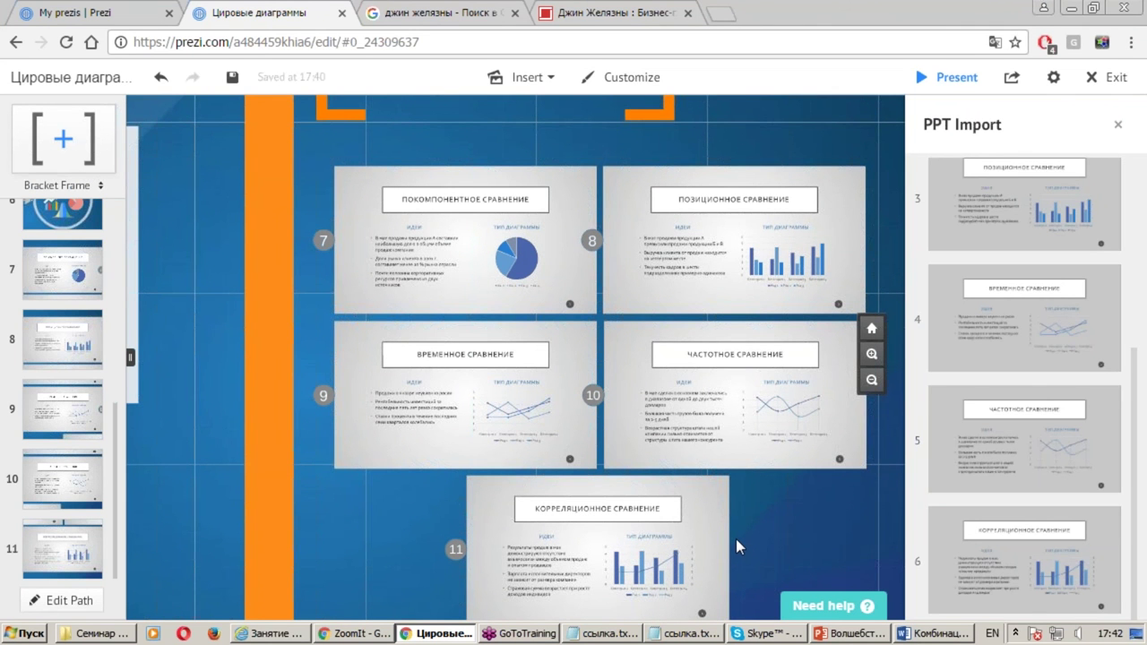
scroll(379, 260, down, 3)
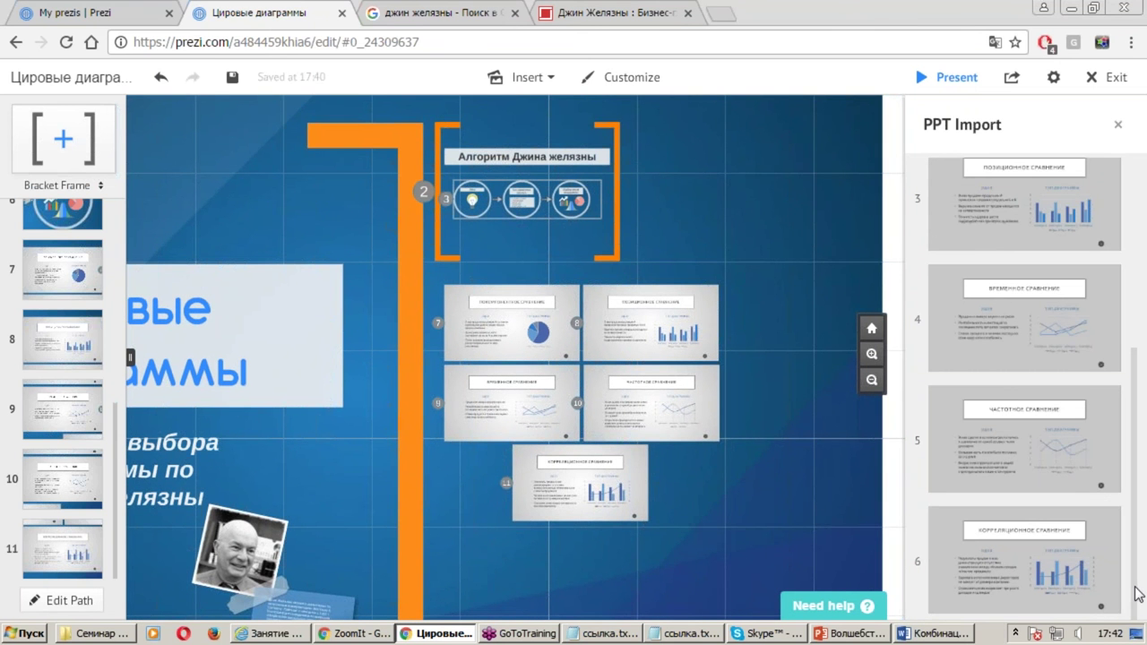
Try shifting the bracket frame and enlarging the circle diagram, then undo those changes
mouse_move(620, 175)
mouse_down()
mouse_move(642, 224)
mouse_move(711, 274)
mouse_move(722, 263)
mouse_up()
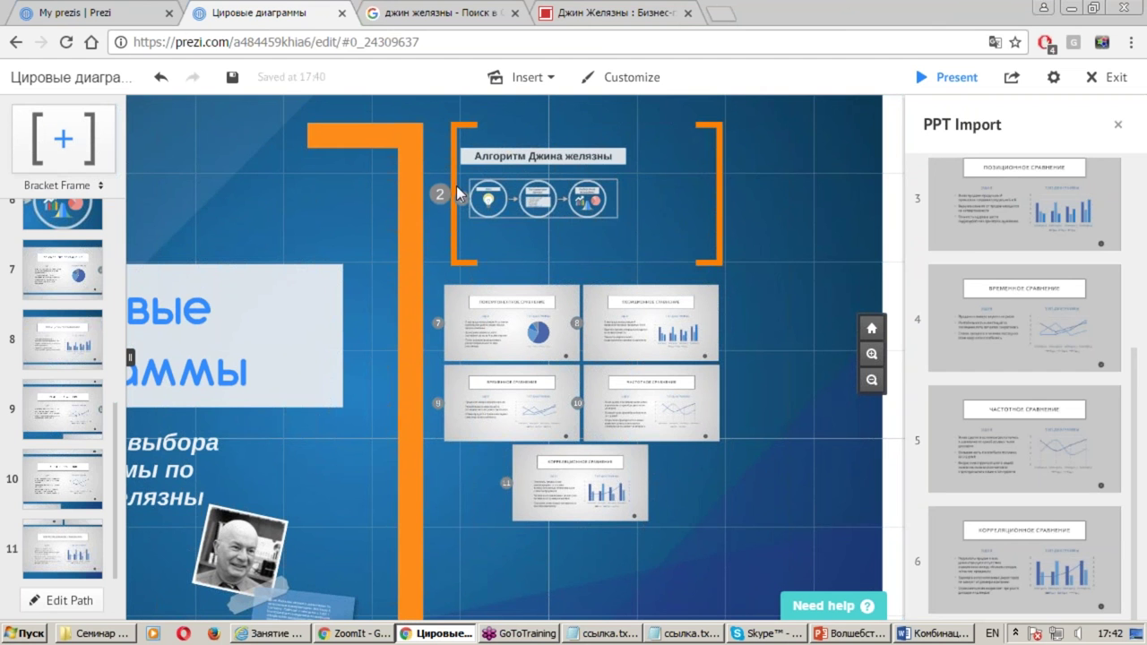
click(490, 199)
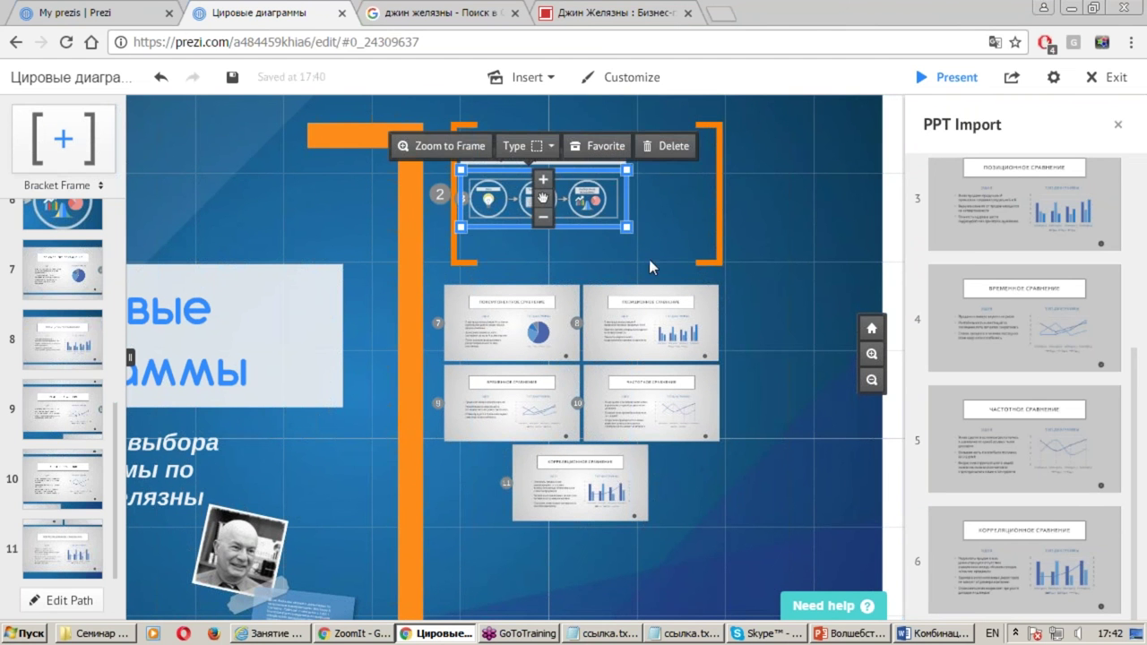
drag(628, 227, 655, 234)
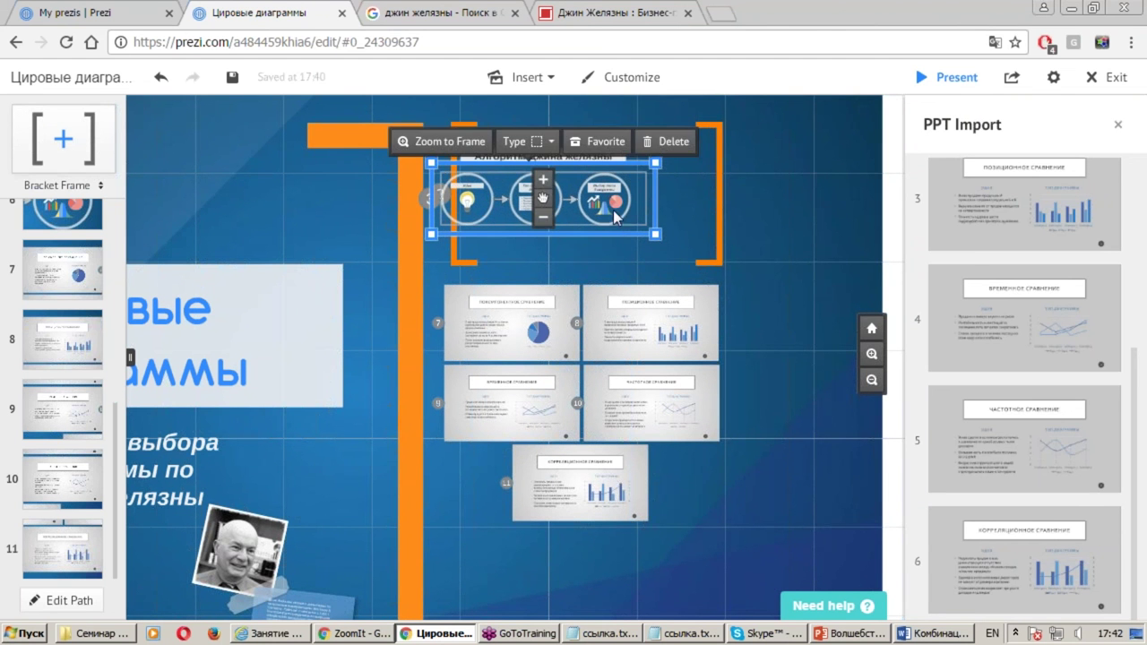
drag(544, 201, 588, 213)
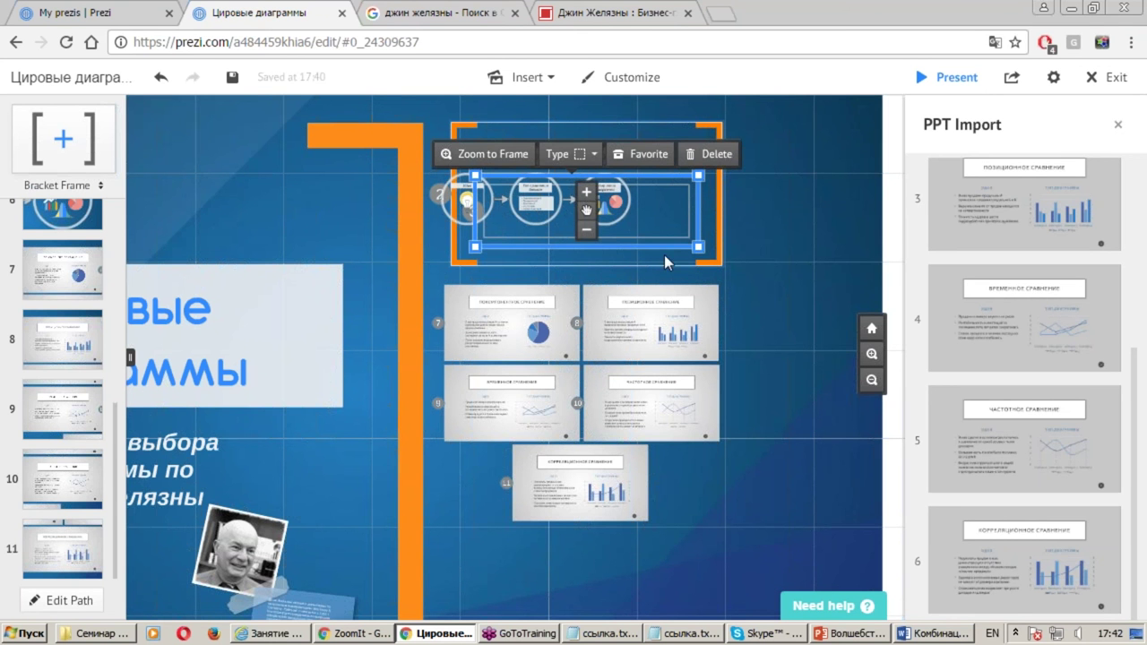
click(451, 219)
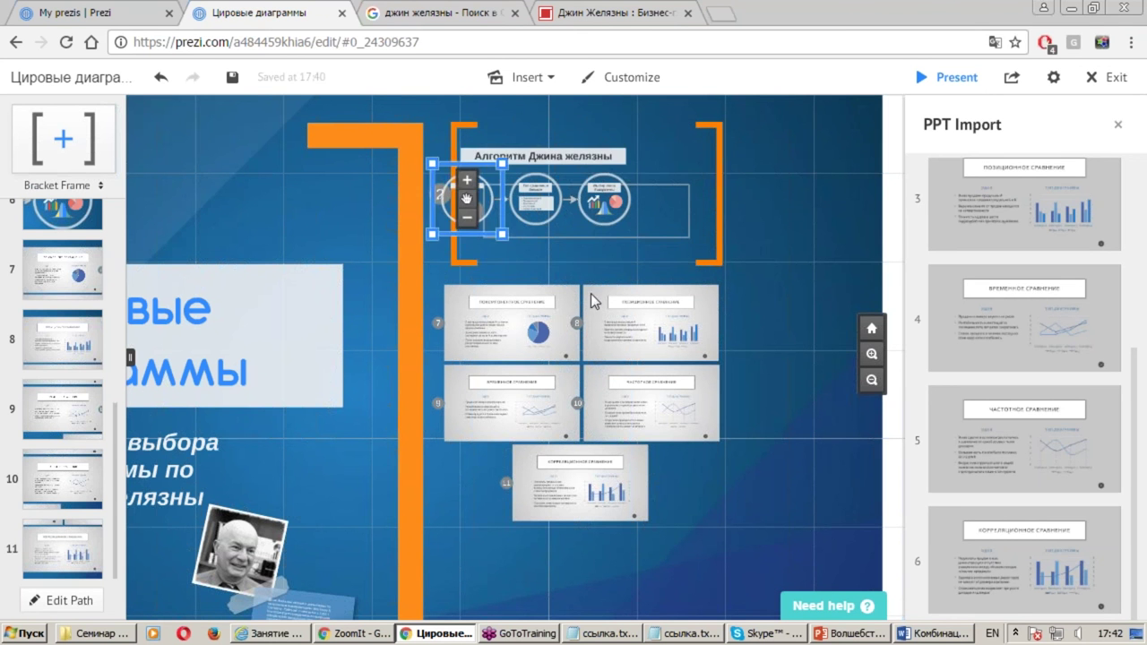
key(ctrl+z)
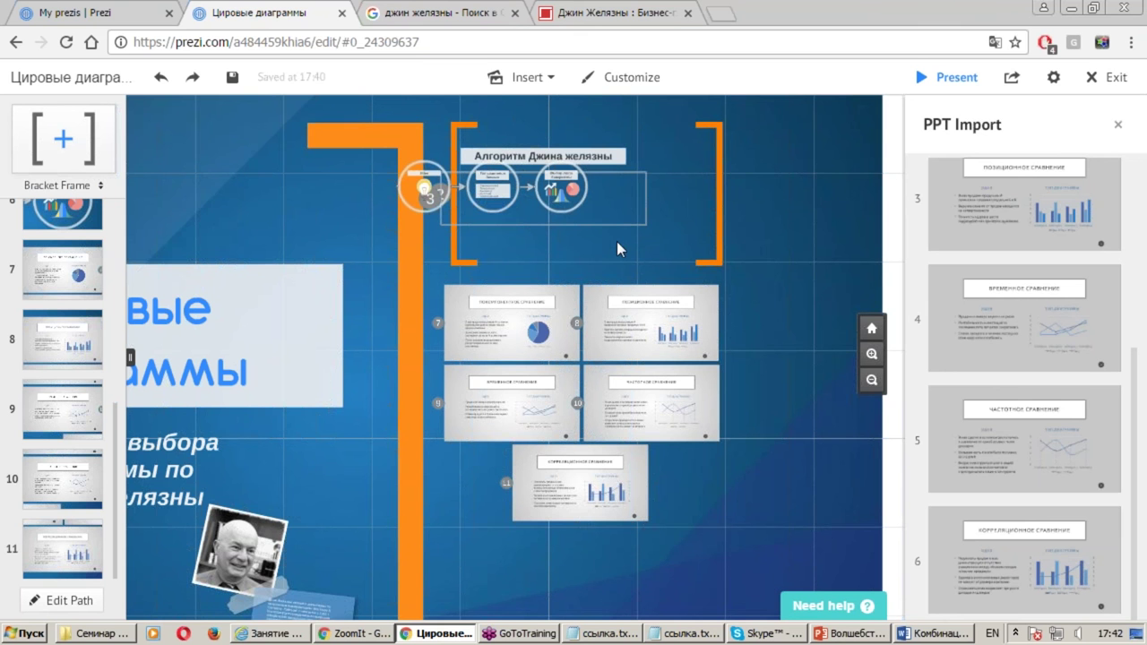
key(ctrl+z)
key(ctrl+z)
key(ctrl+z)
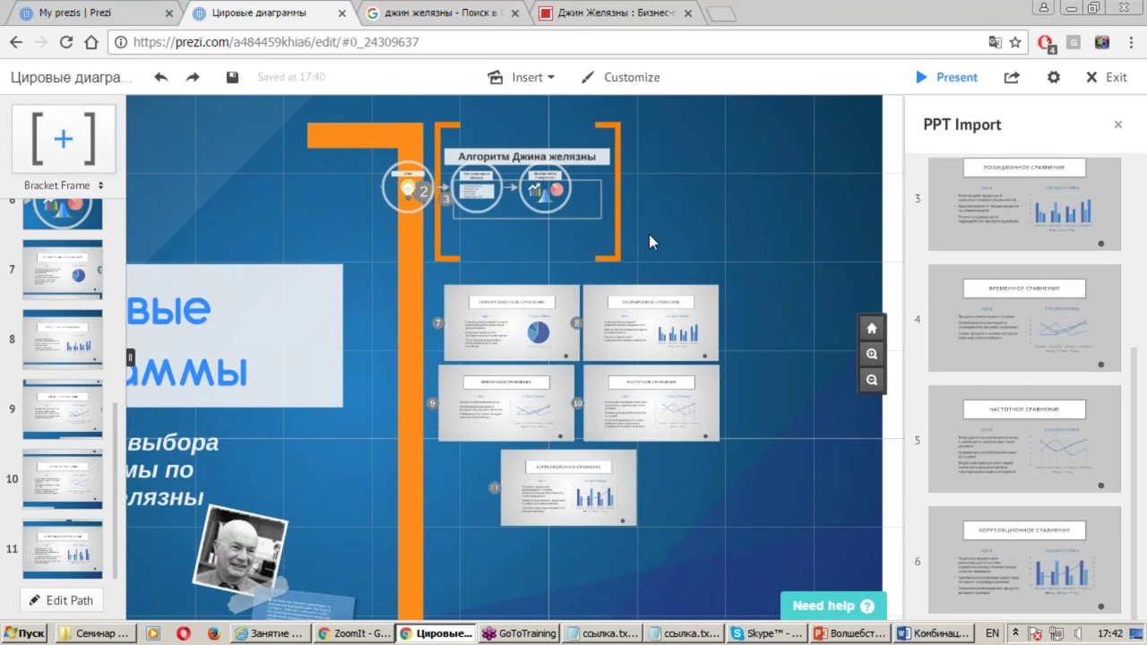
scroll(520, 139, up, 3)
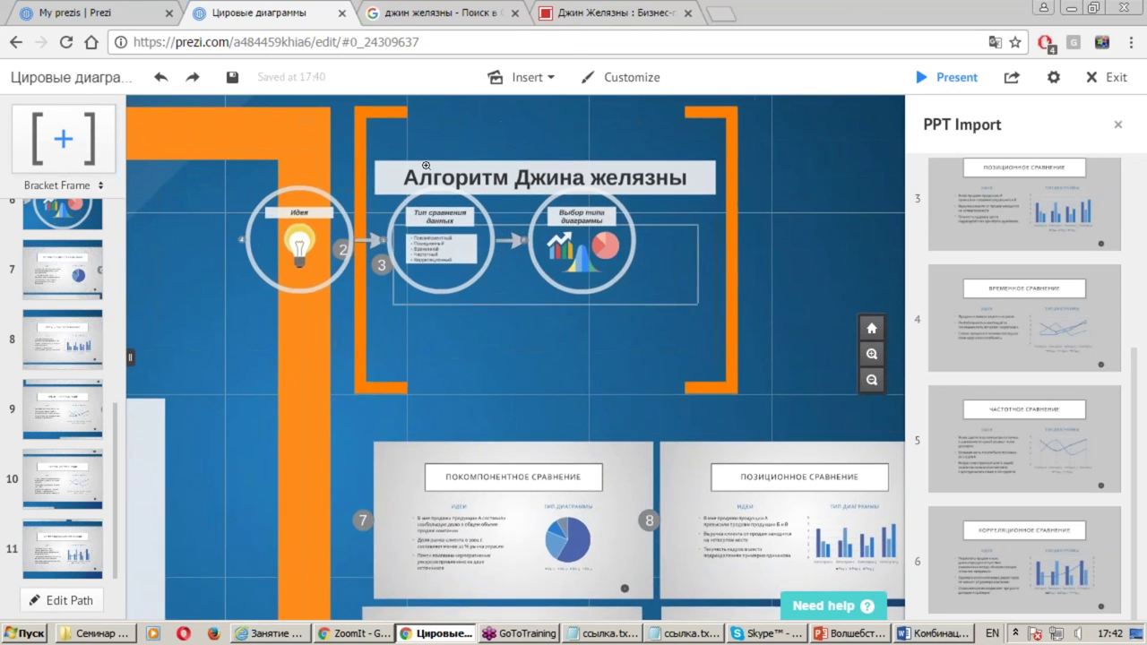
Move the Выбор типа диаграммы and Тип сравнения данных circles, then undo the stray moves
drag(634, 227, 700, 246)
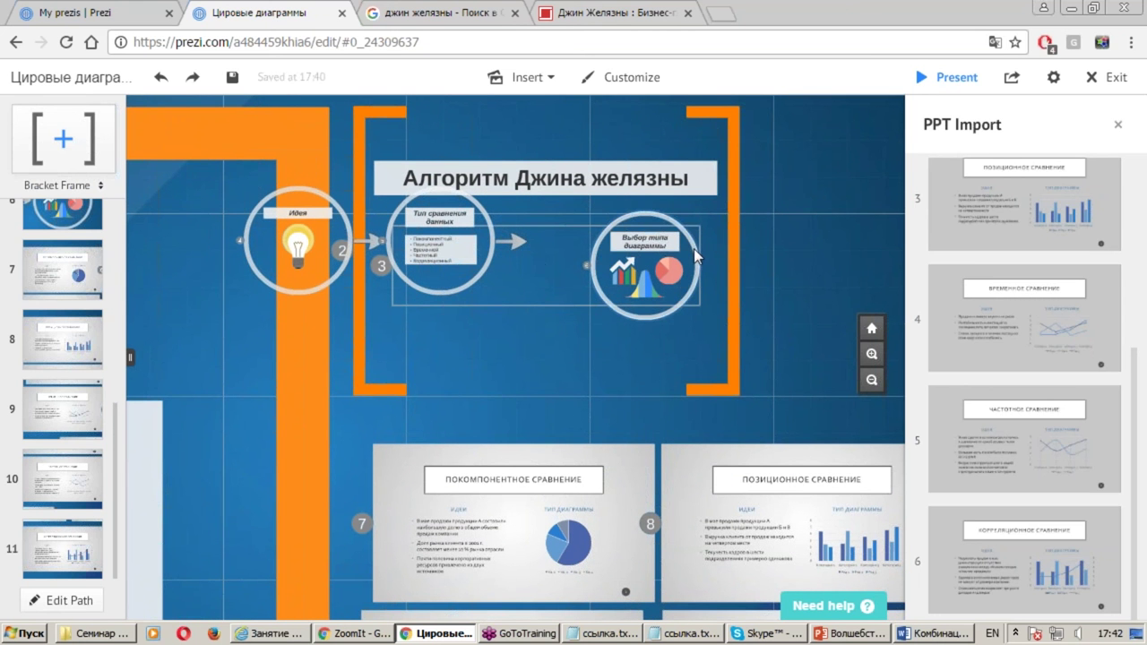
drag(488, 264, 573, 292)
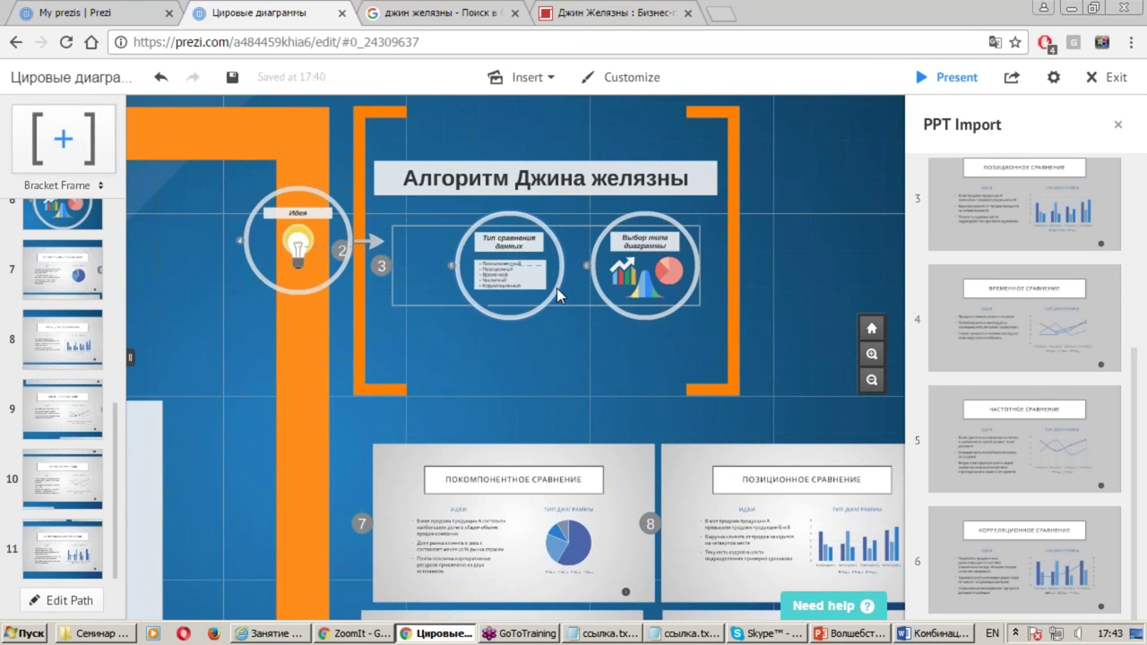
click(360, 251)
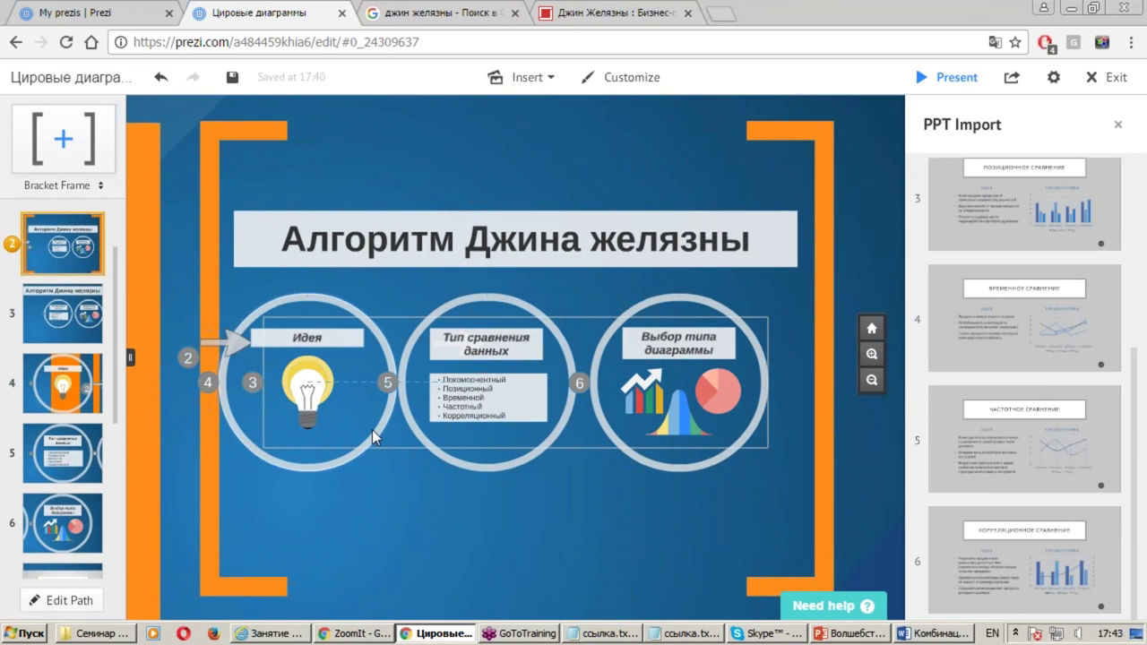
drag(362, 384, 412, 392)
click(161, 78)
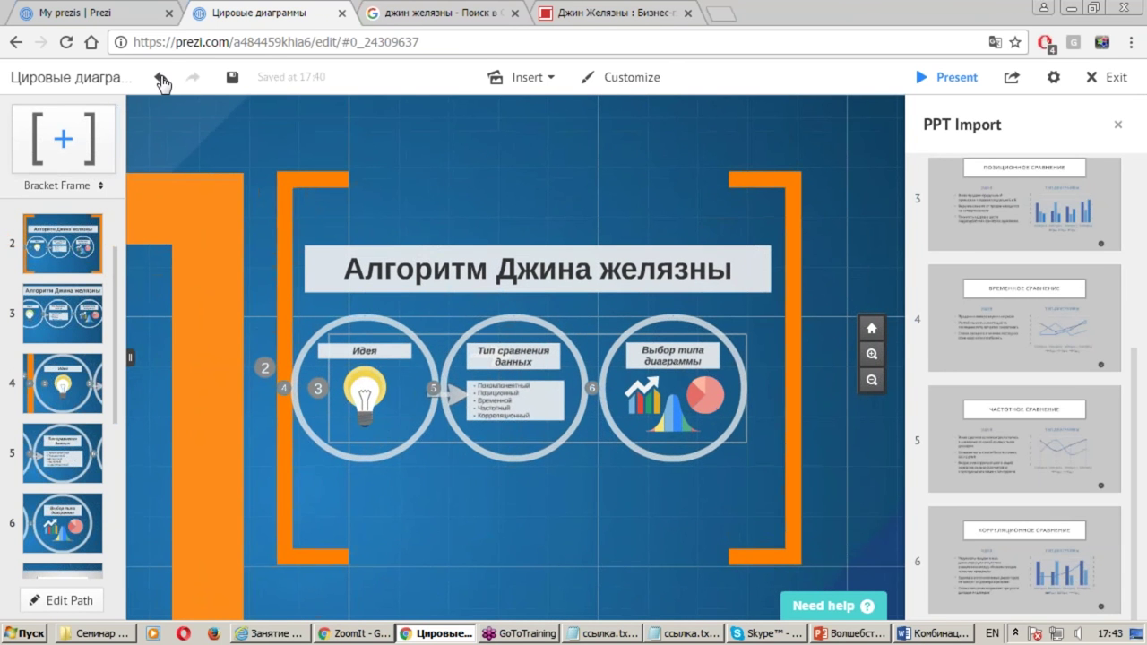
click(161, 78)
click(161, 78)
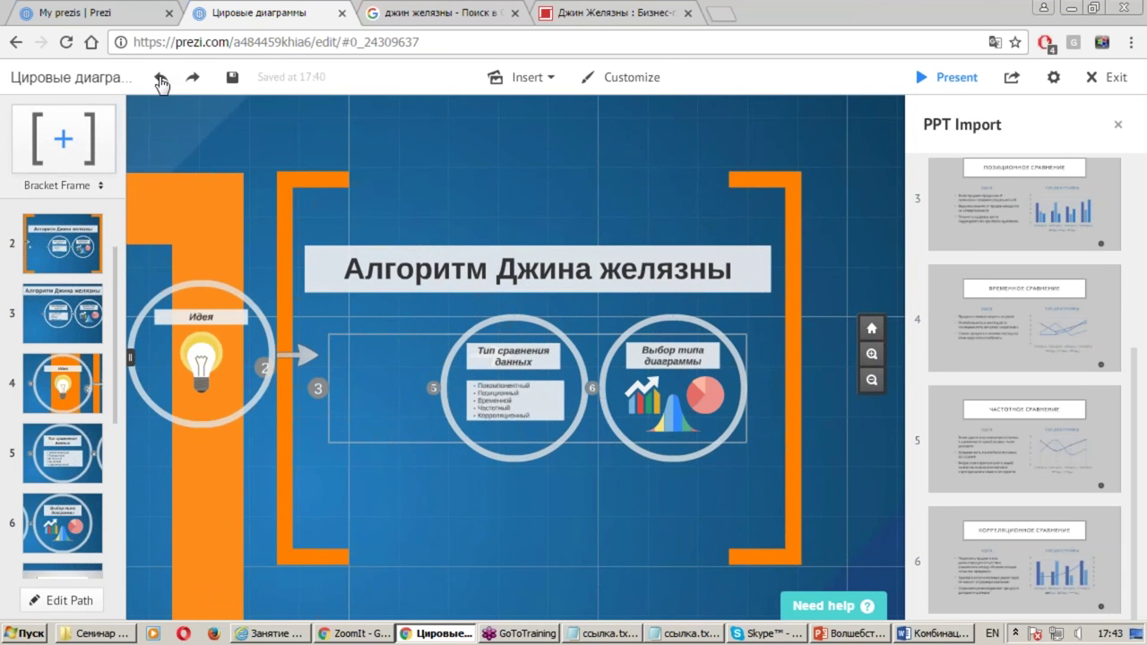
click(161, 79)
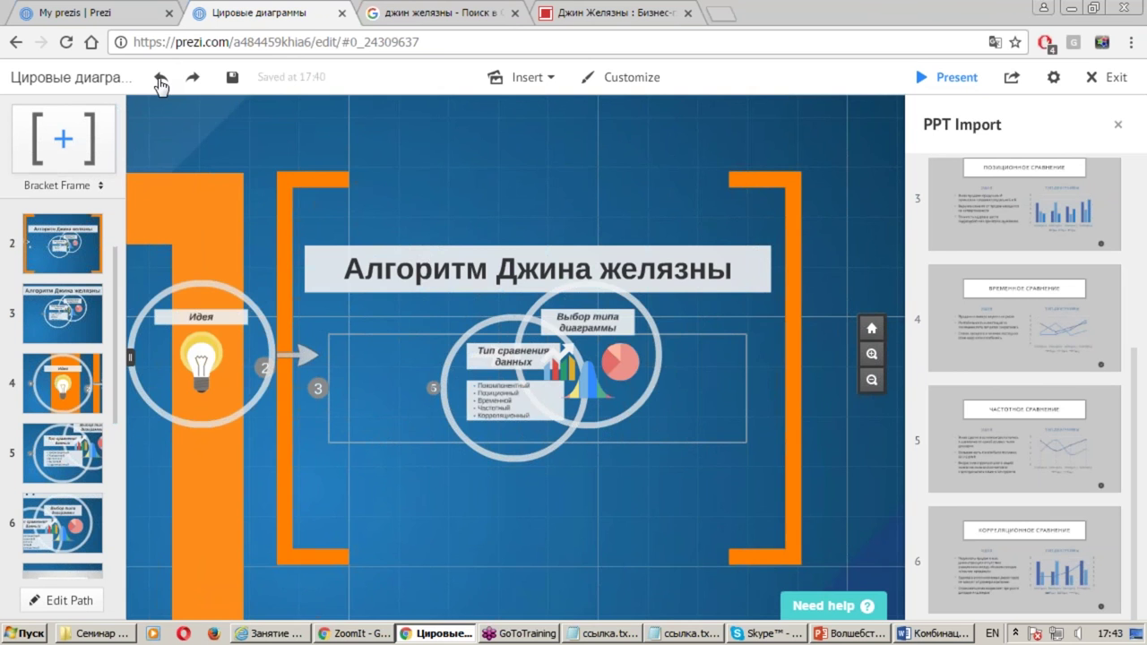
scroll(560, 395, down, 5)
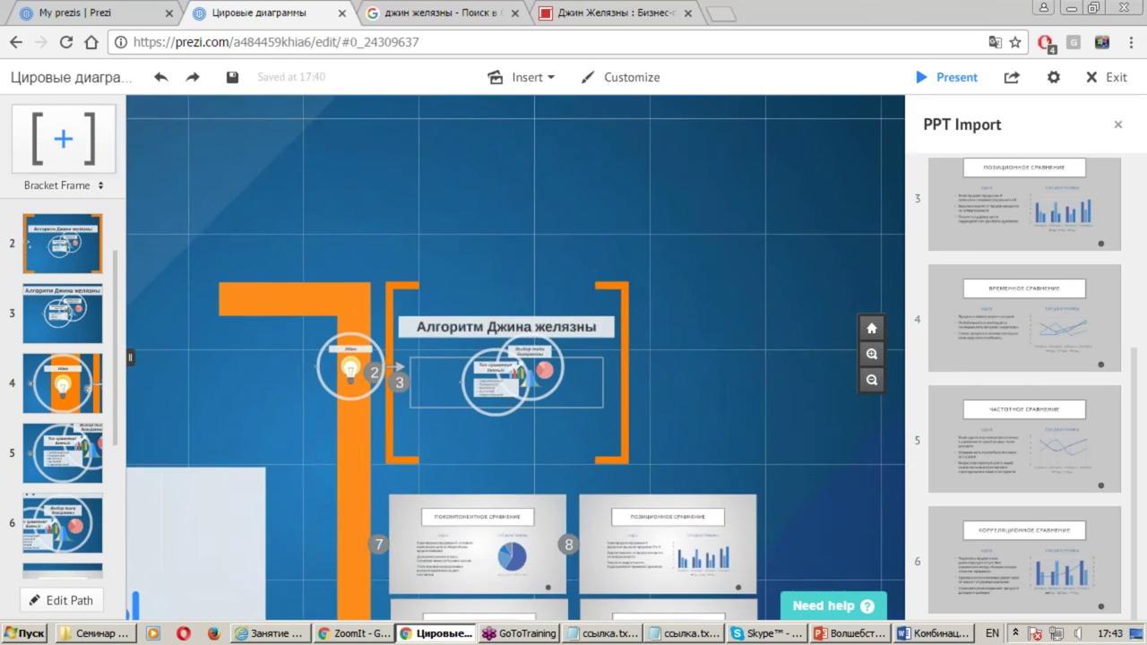
Pull Идея into the bracket and space the three circles evenly in one row
drag(579, 379, 653, 394)
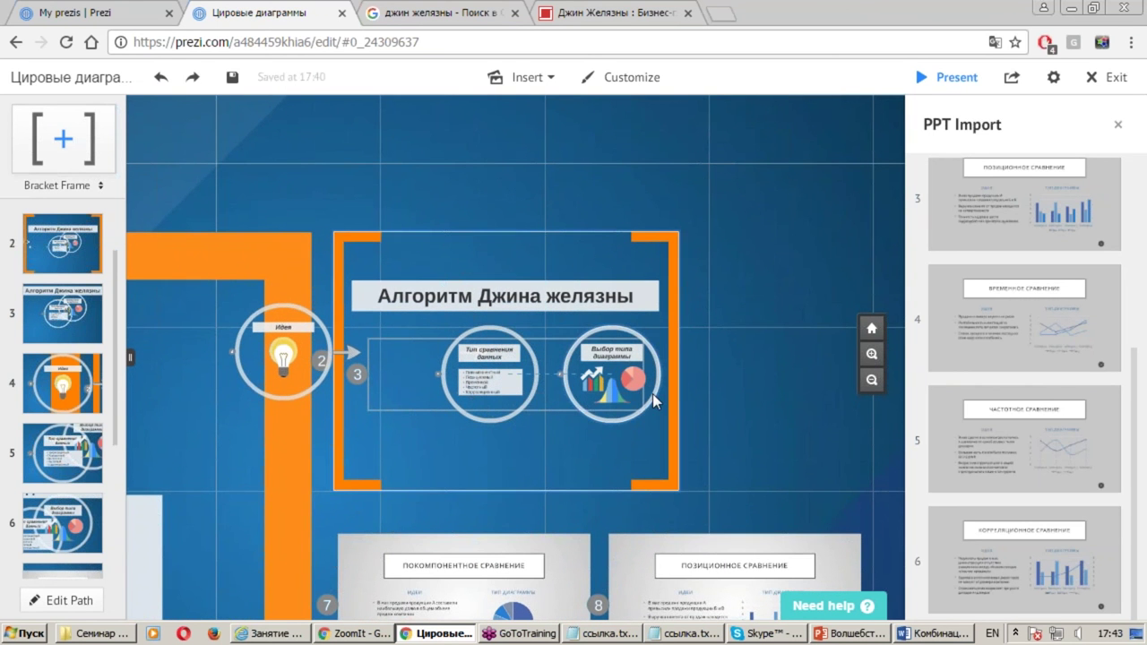
drag(524, 399, 553, 393)
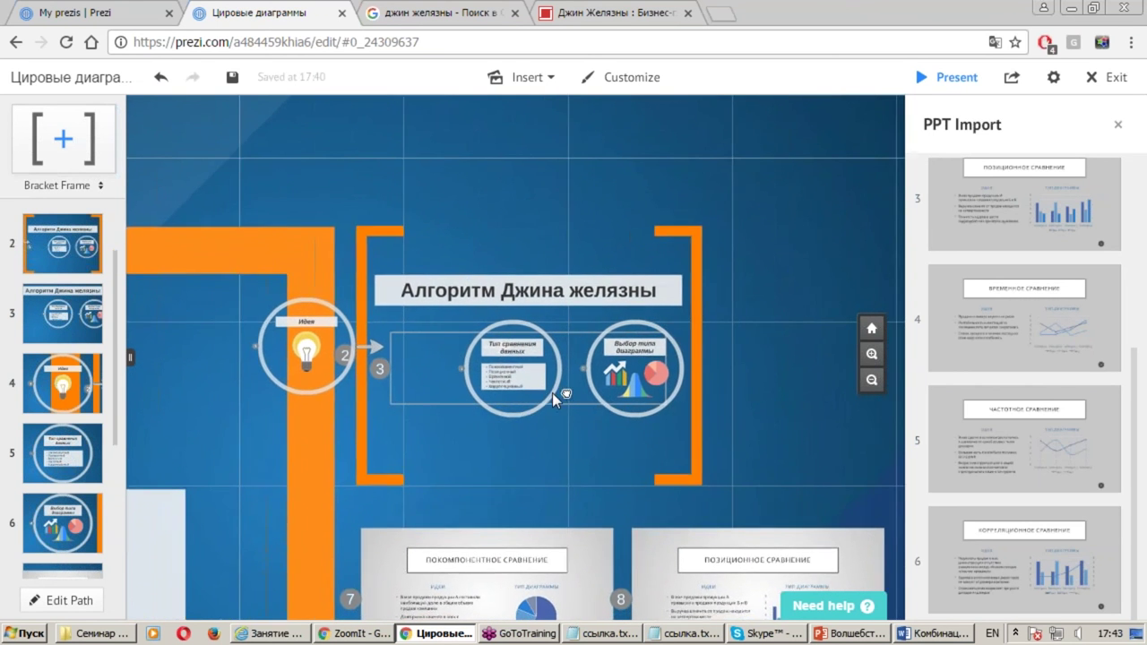
drag(339, 384, 485, 410)
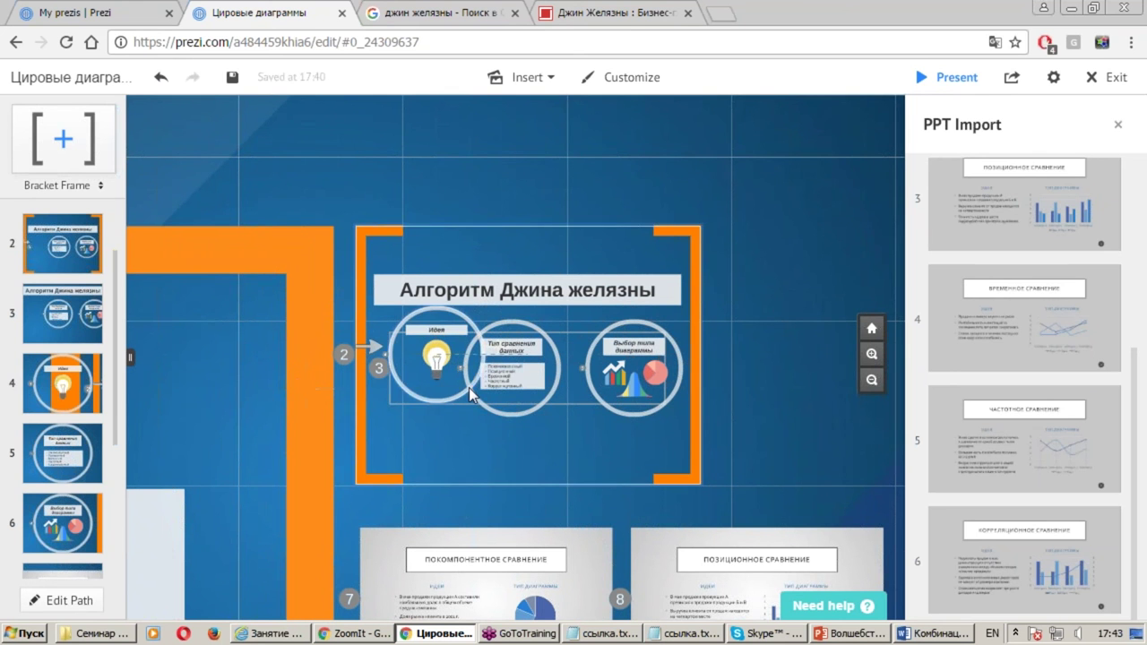
drag(556, 386, 573, 385)
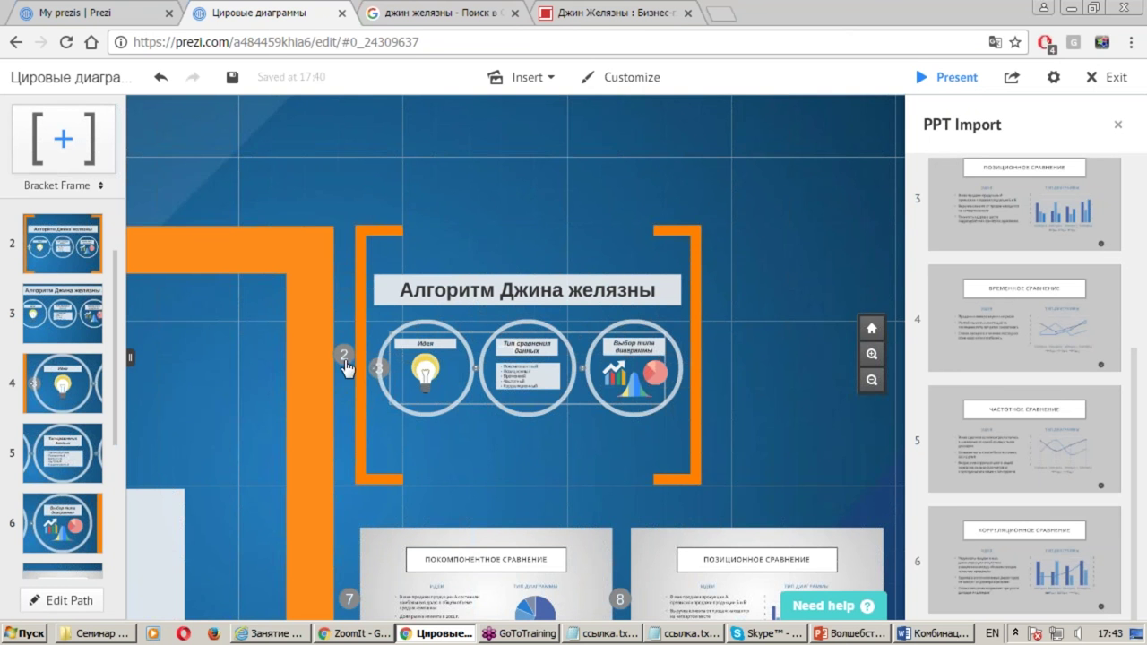
click(555, 401)
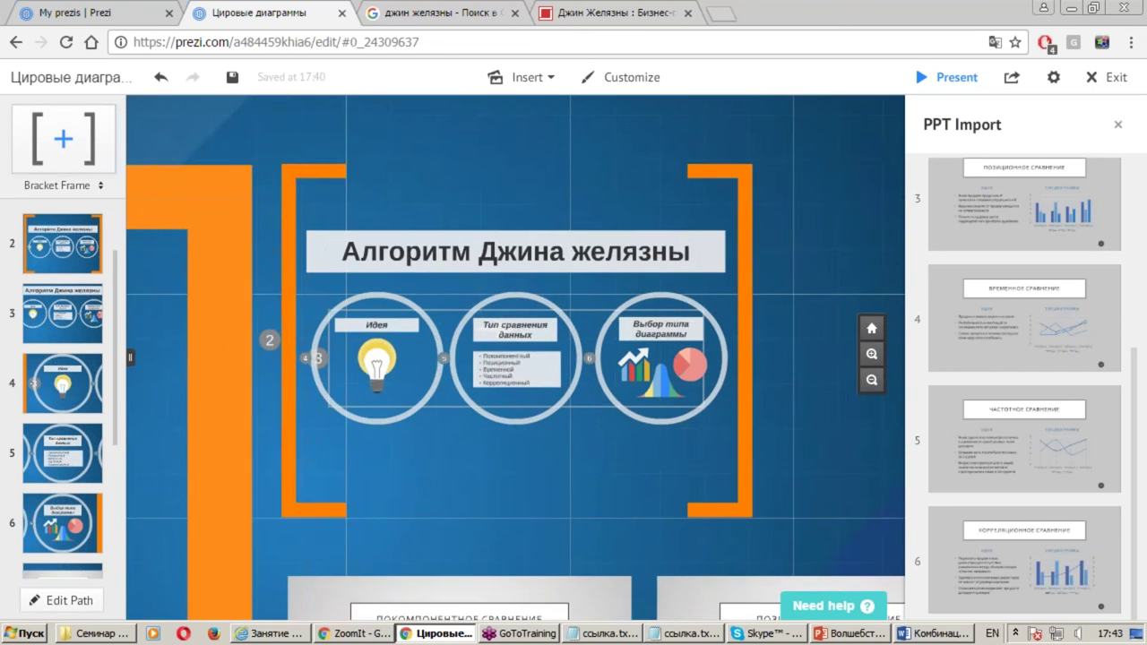
Add the Корреляционное сравнение slide to the canvas below the other comparison slides
scroll(495, 421, down, 3)
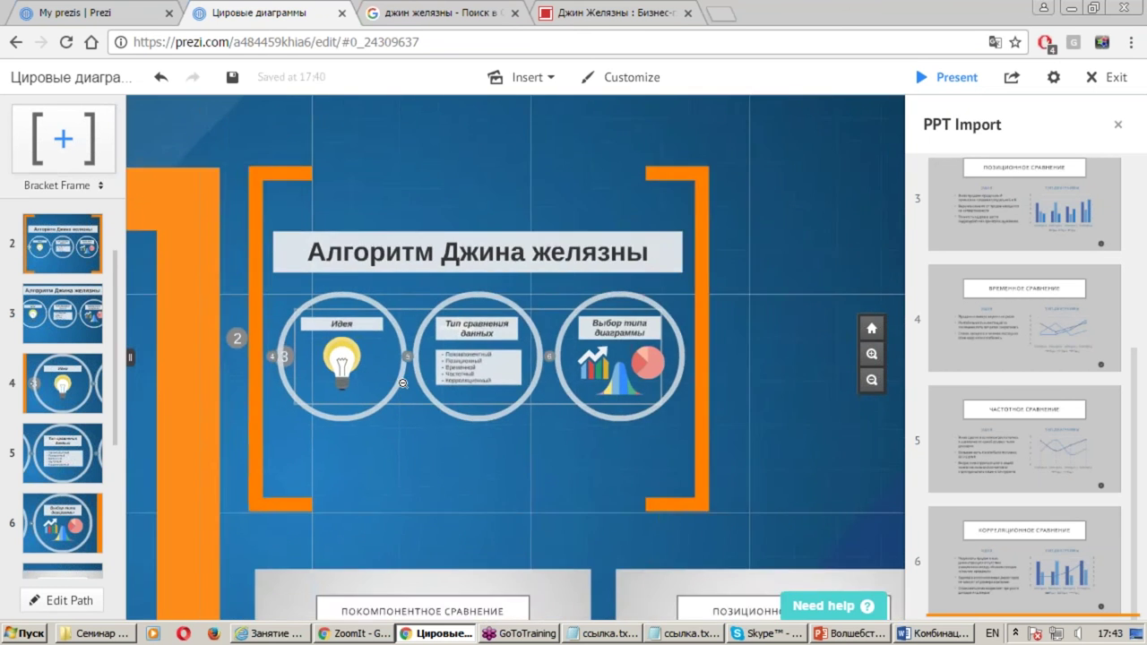
scroll(495, 422, down, 2)
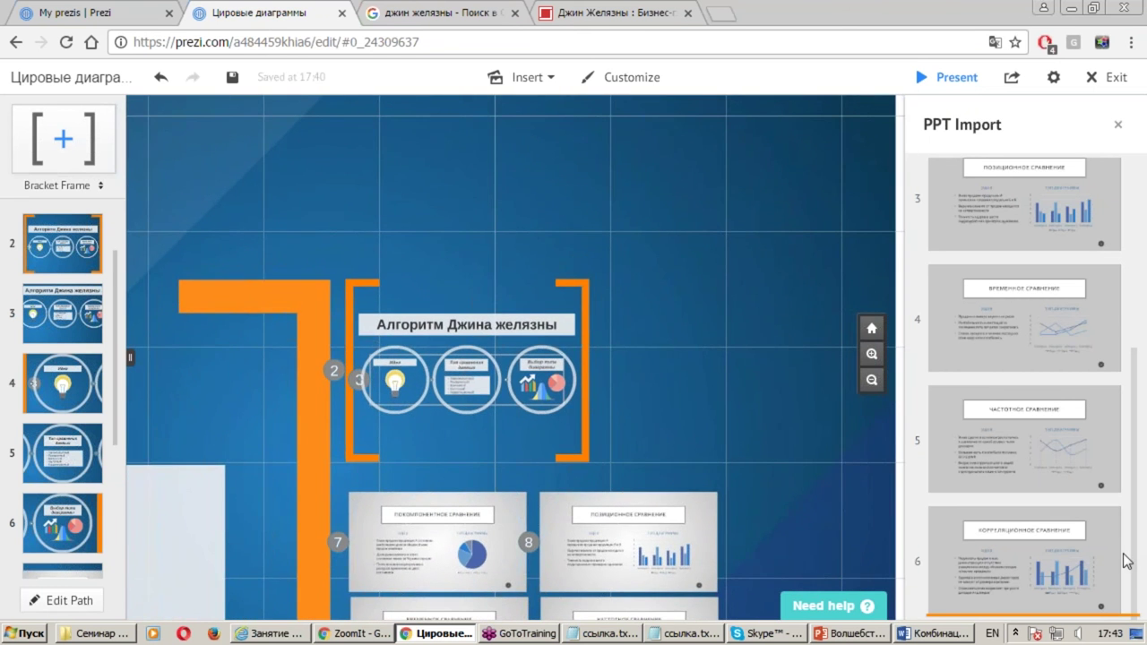
click(721, 384)
scroll(434, 432, down, 3)
scroll(455, 558, down, 2)
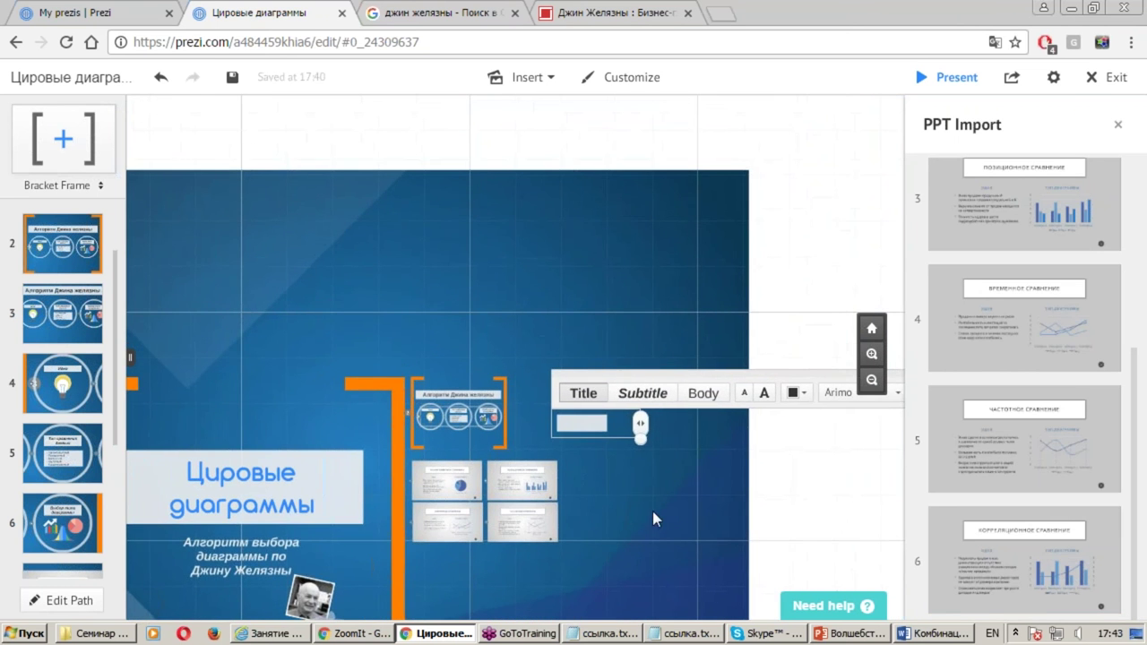
scroll(396, 552, down, 2)
scroll(409, 544, down, 2)
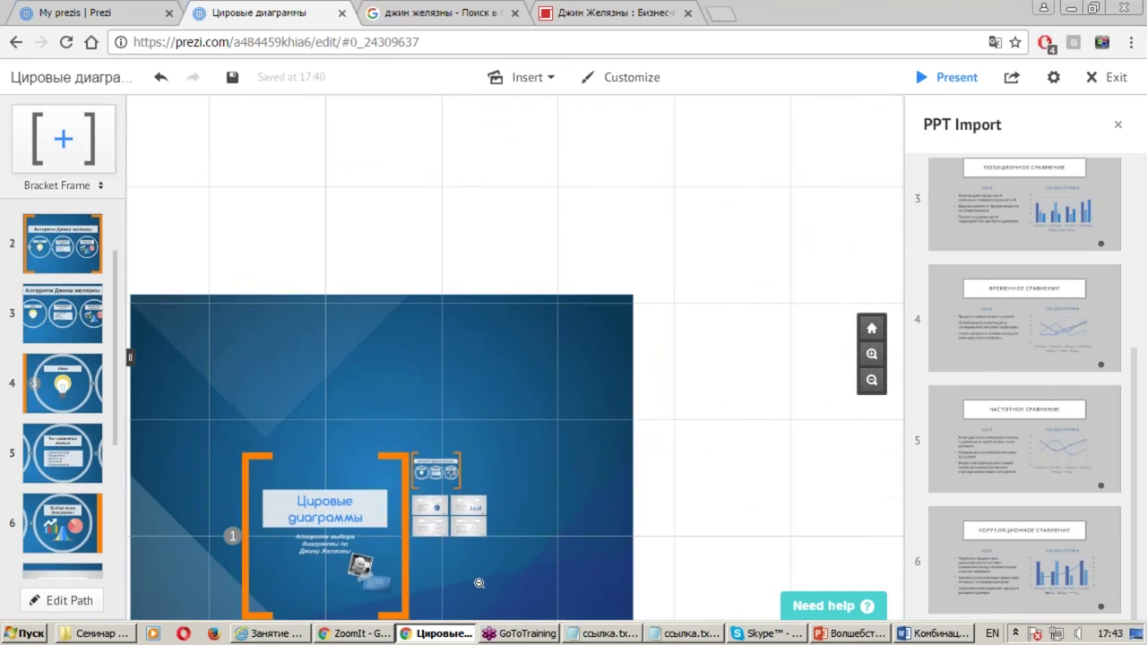
drag(512, 556, 600, 442)
scroll(600, 442, up, 1)
scroll(697, 416, up, 2)
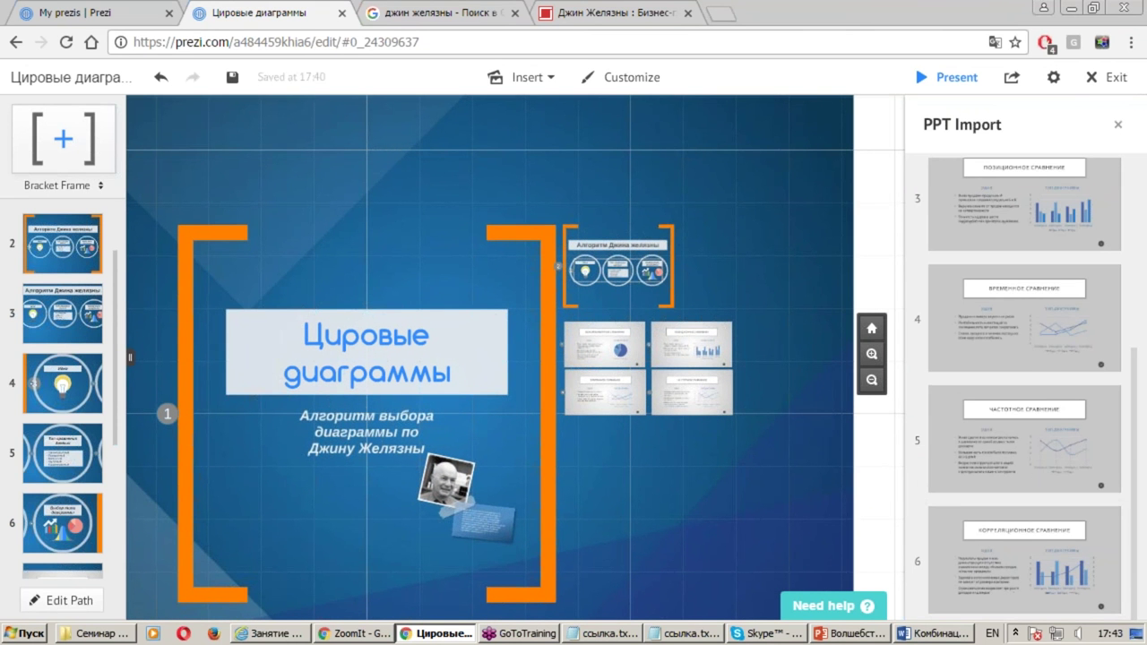
drag(1027, 567, 660, 471)
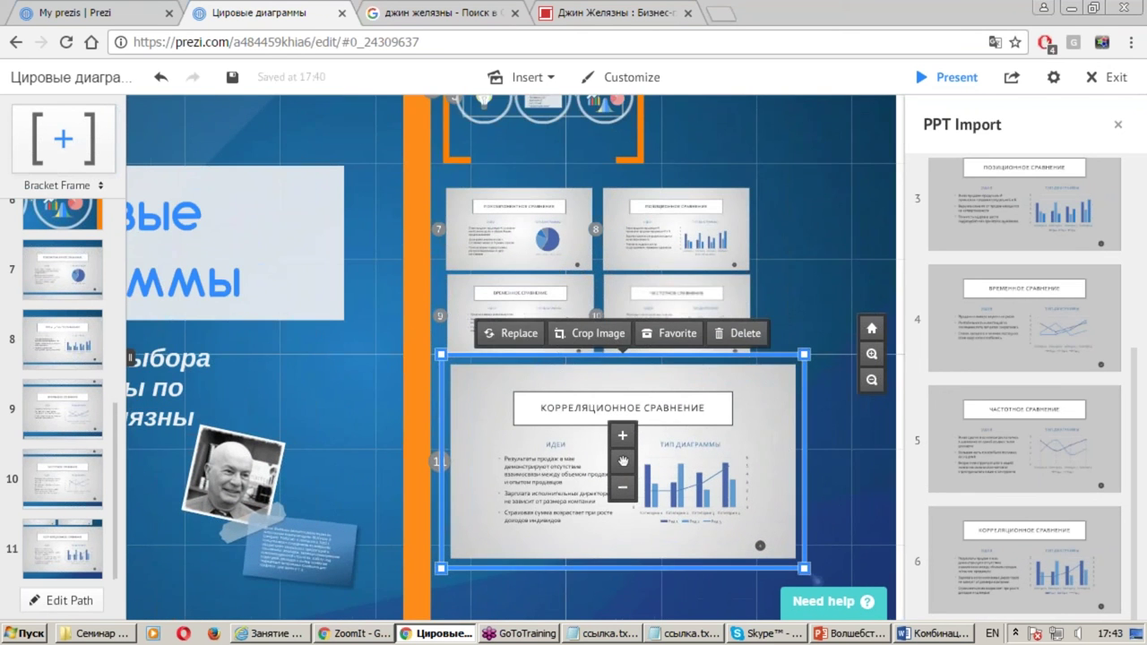
Shrink the correlation slide to match the other four and centre it beneath them
click(687, 507)
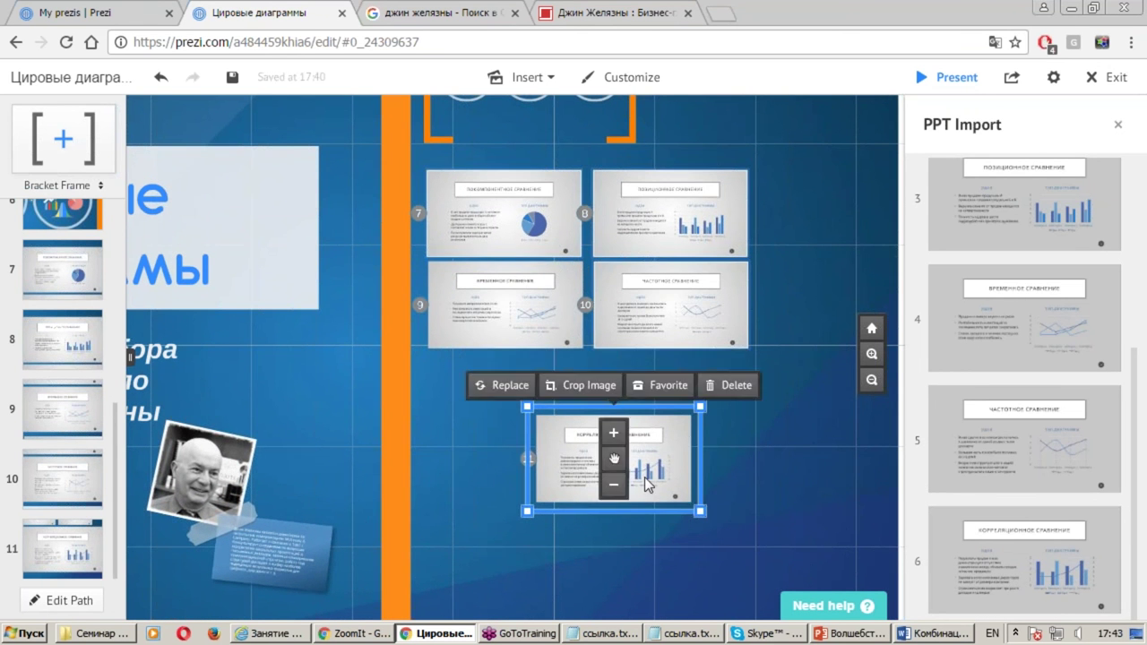
drag(639, 462, 615, 430)
click(614, 426)
click(525, 307)
click(663, 453)
mouse_move(667, 458)
mouse_down()
mouse_move(680, 464)
mouse_move(668, 458)
mouse_up()
click(773, 469)
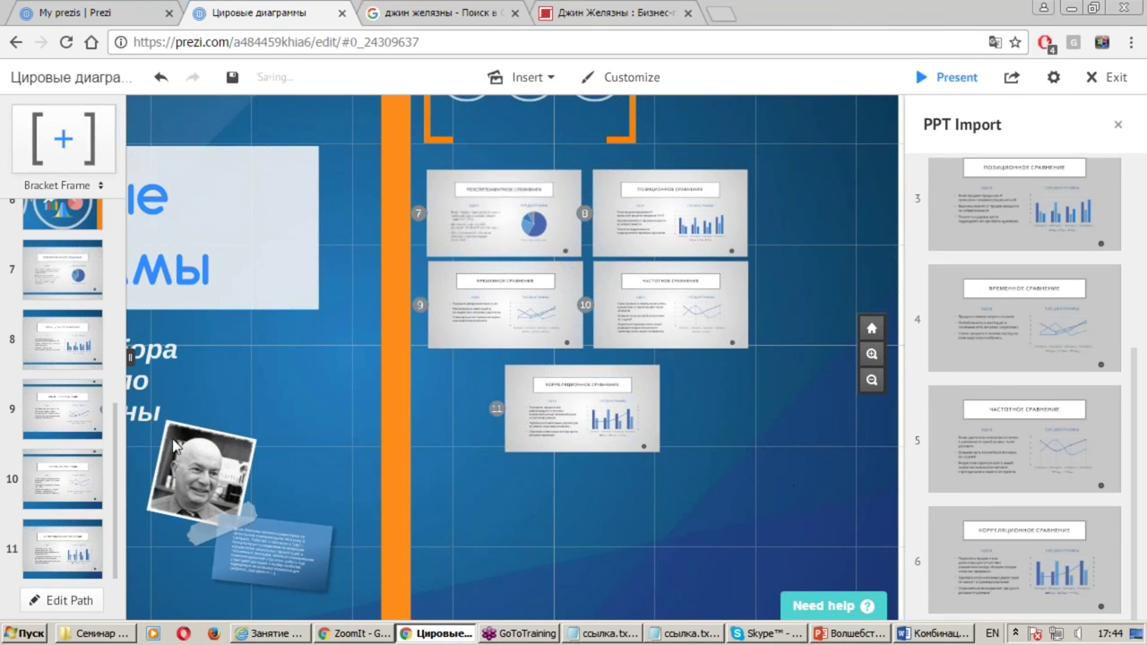
scroll(65, 275, up, 5)
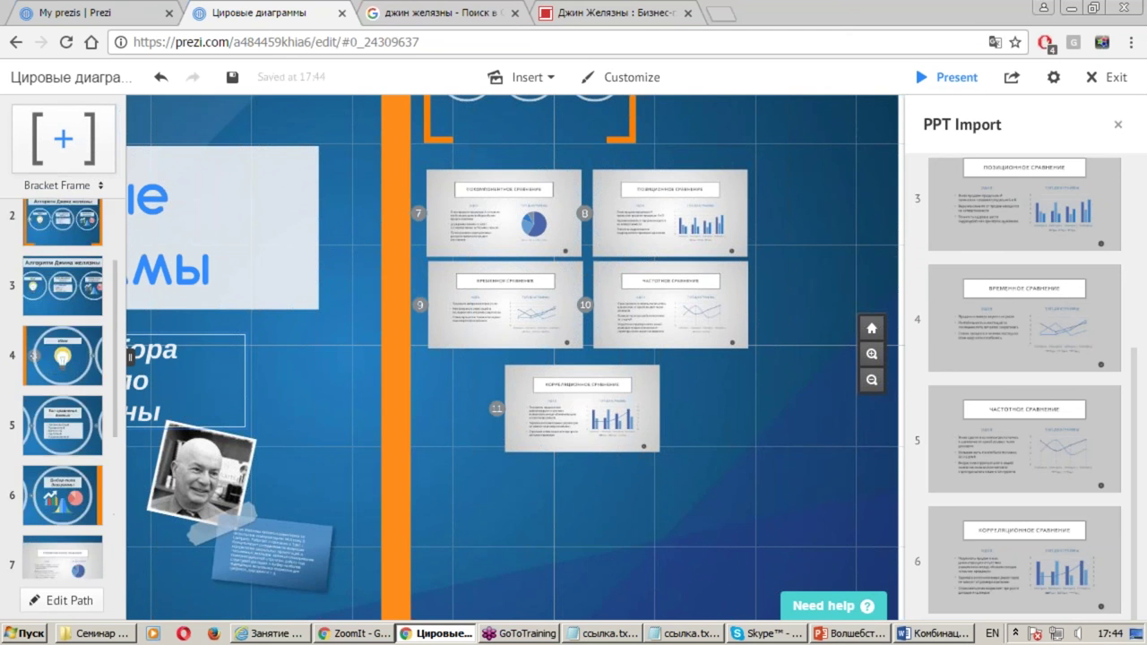
Review path points 1 through 6, from the title frame to Выбор типа диаграммы
click(64, 249)
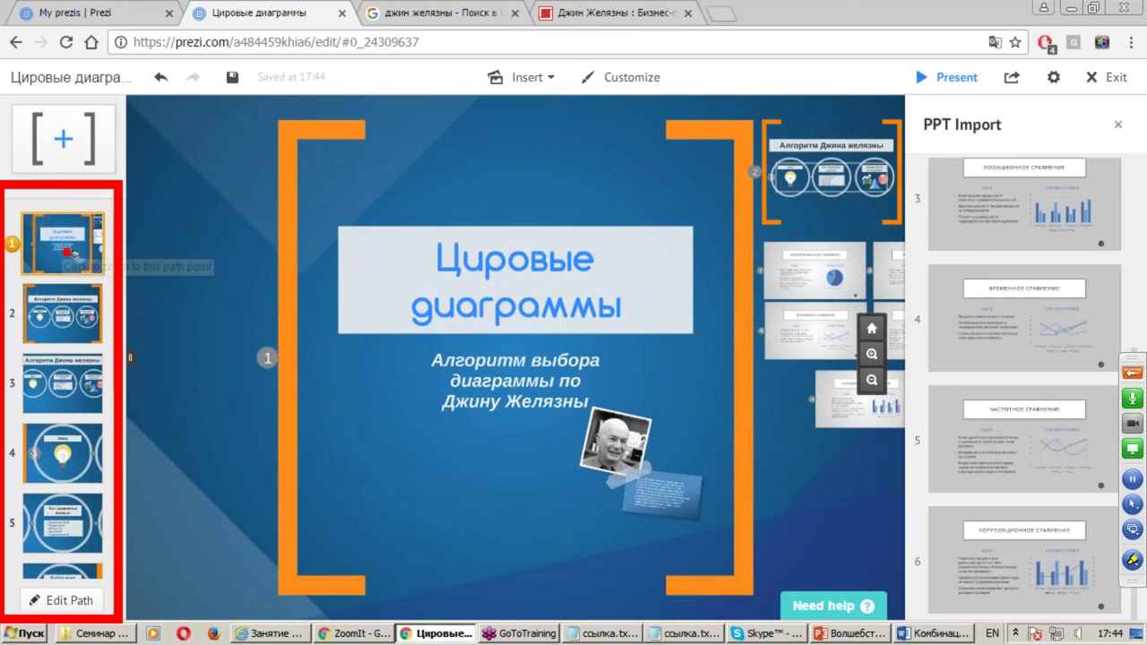
key(Escape)
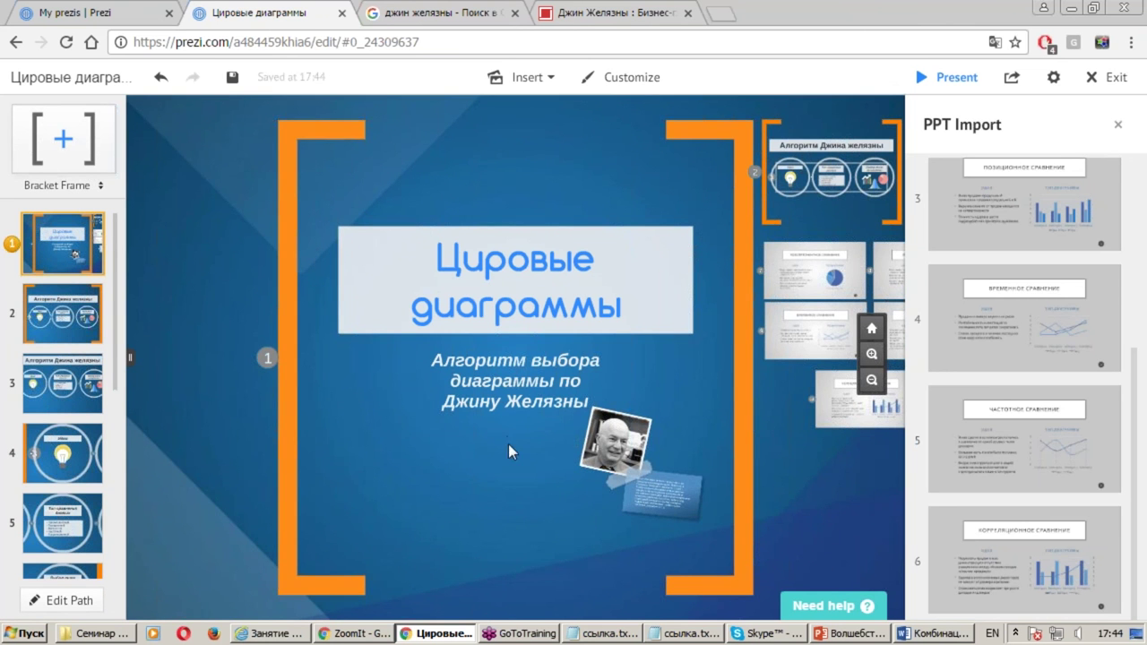
click(59, 321)
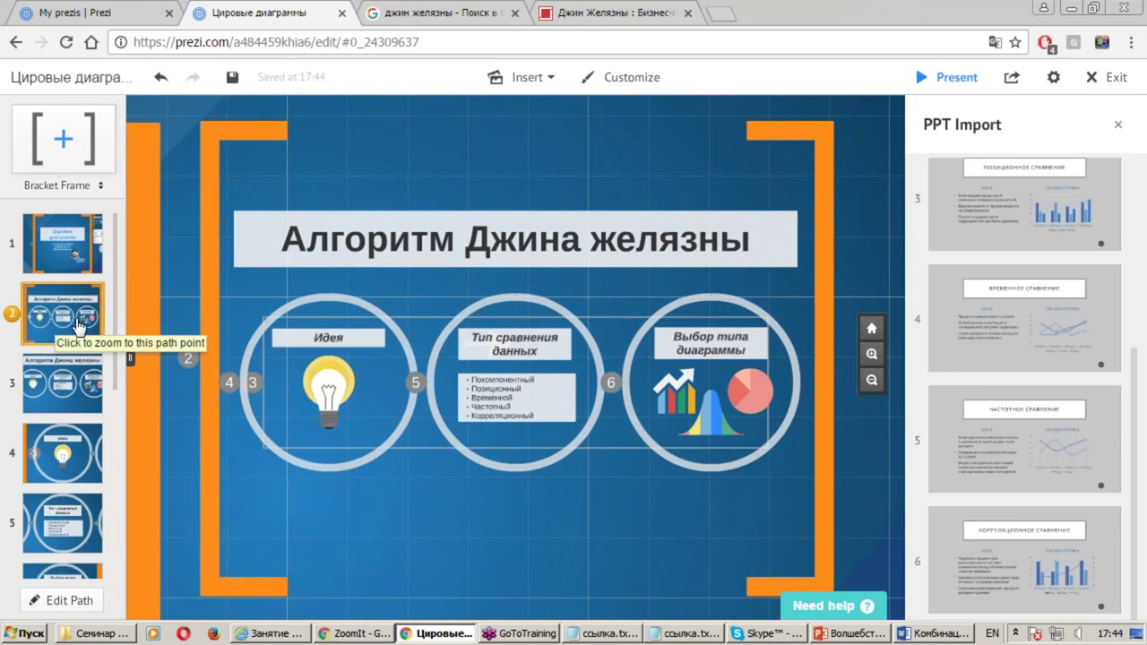
click(63, 402)
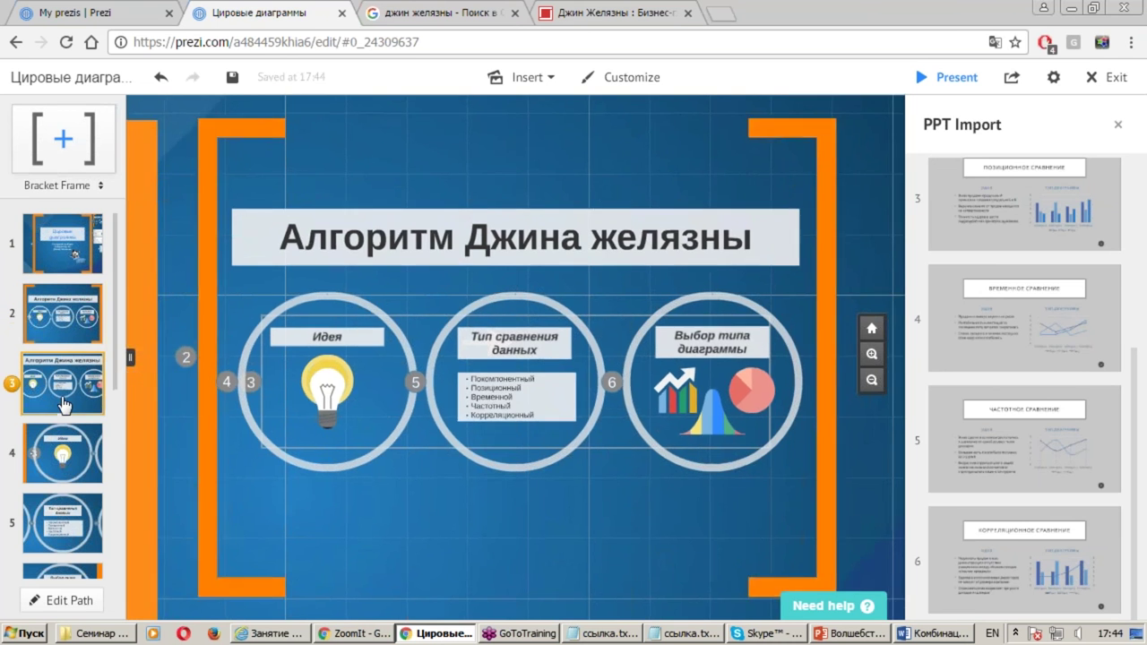
click(64, 454)
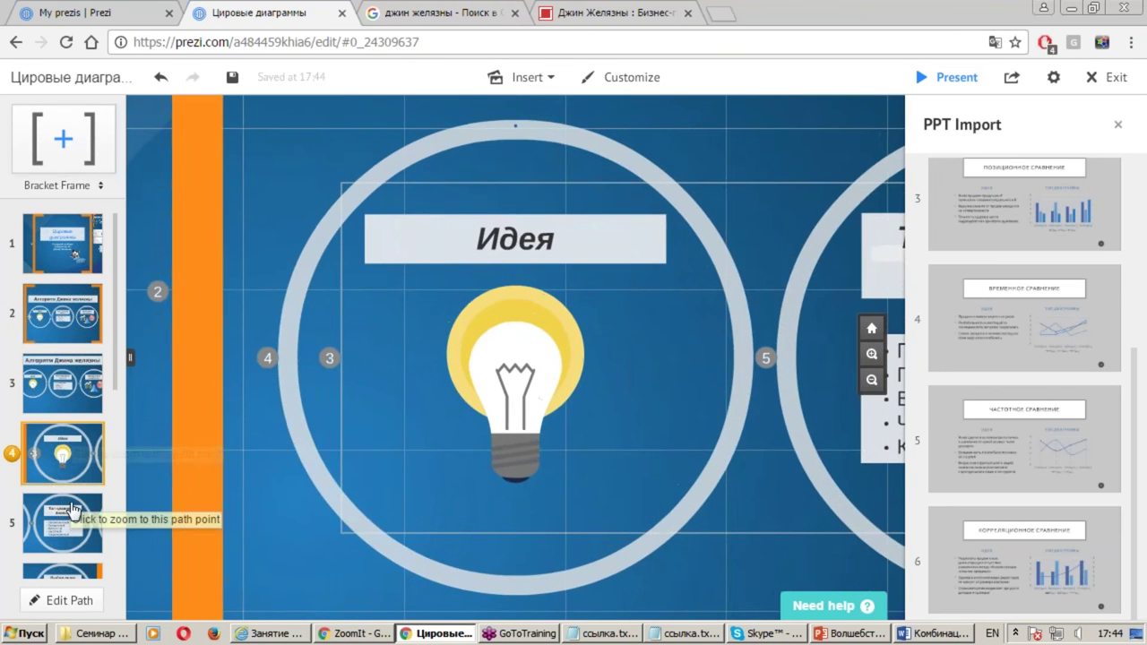
click(71, 520)
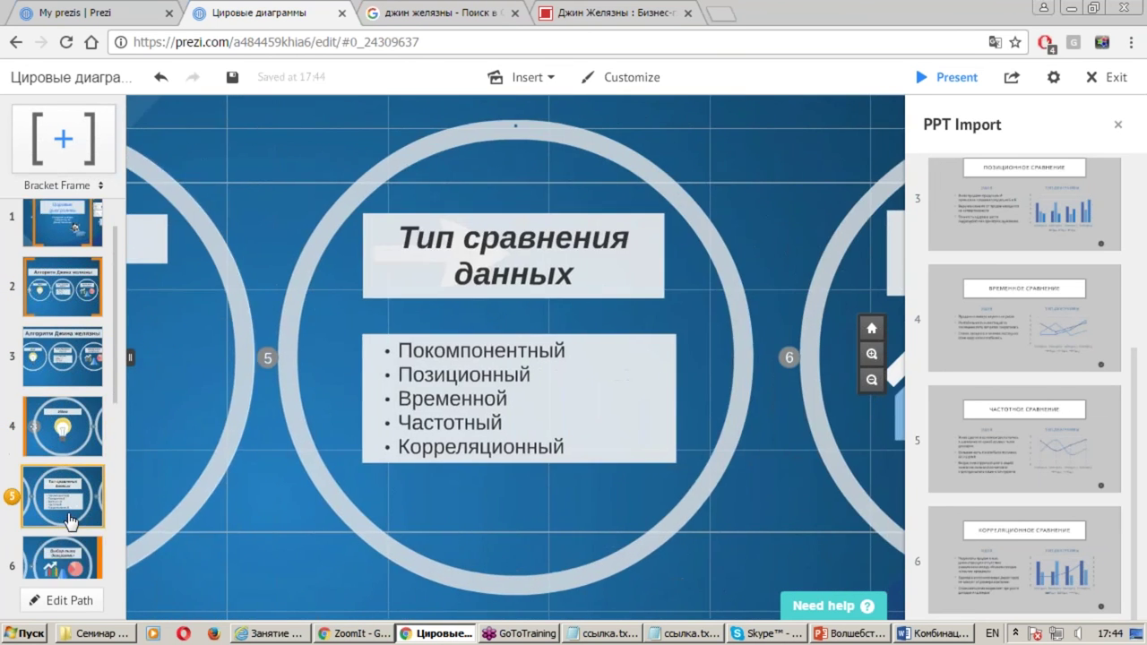
click(70, 538)
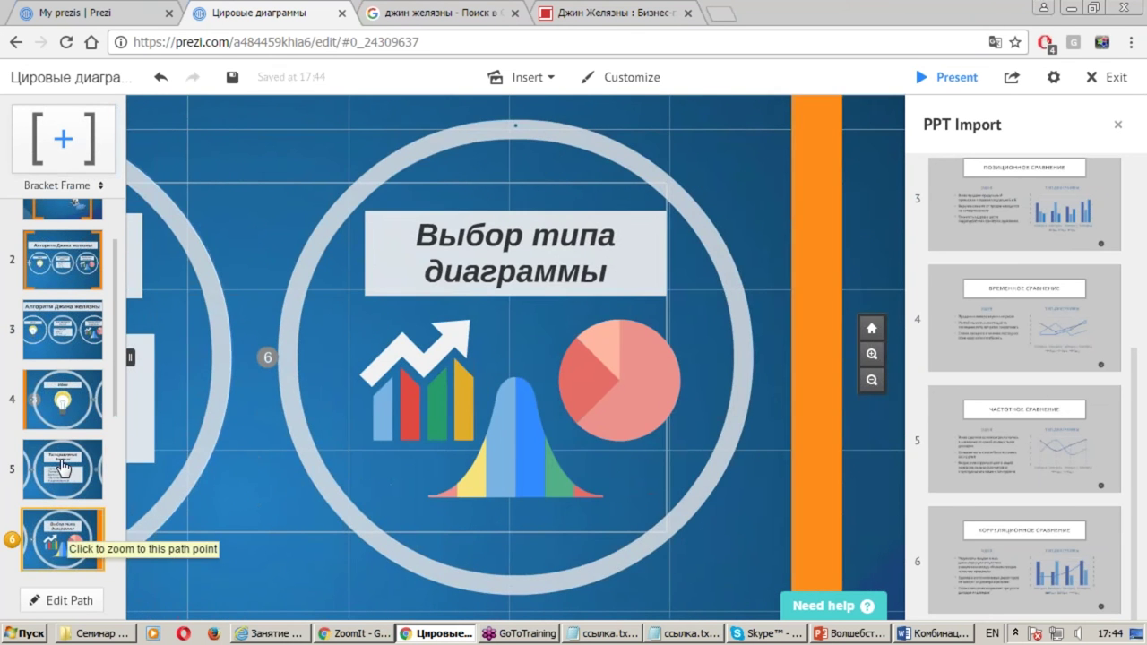
Step back and forth between the circle points and the algorithm overview, ending on point 3
click(63, 465)
click(70, 409)
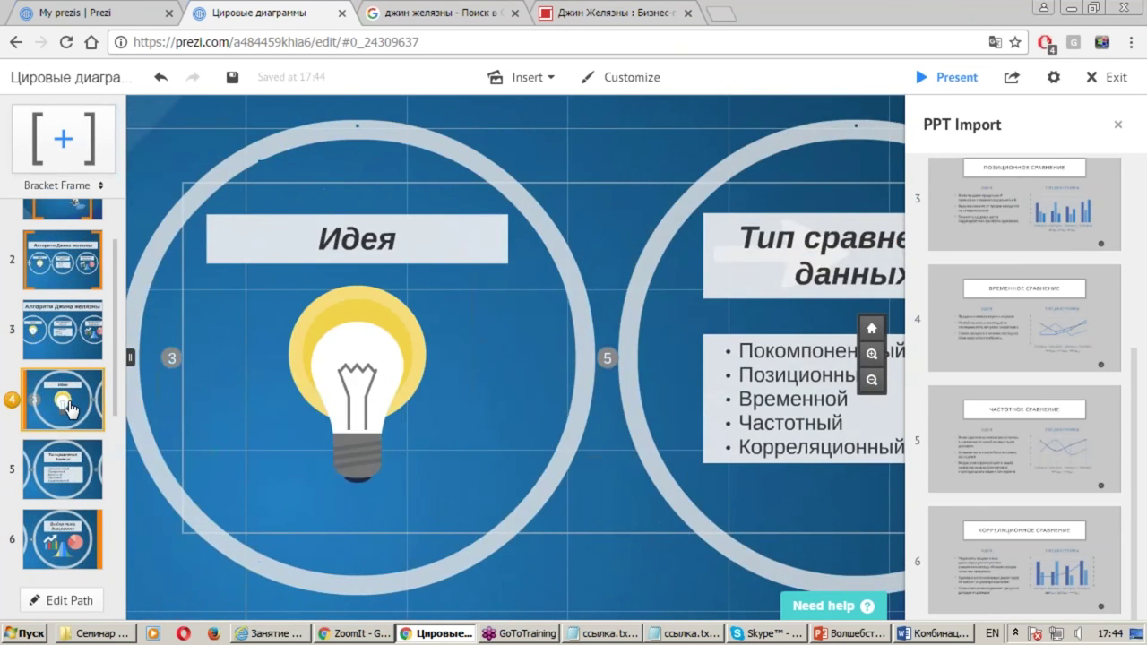
click(76, 492)
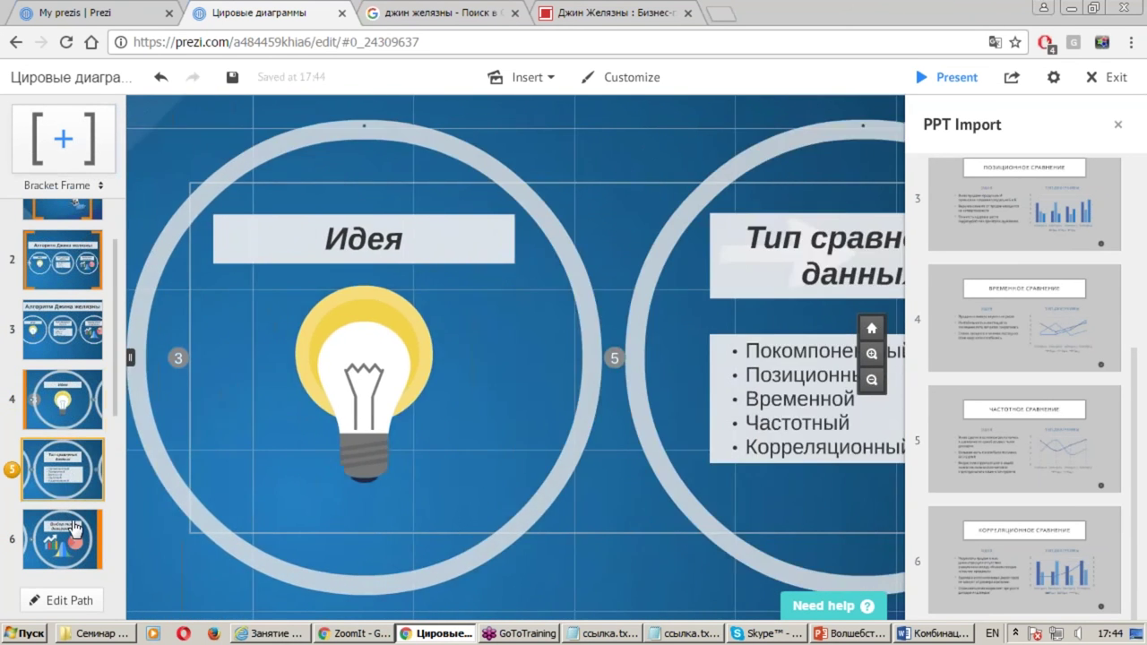
click(63, 538)
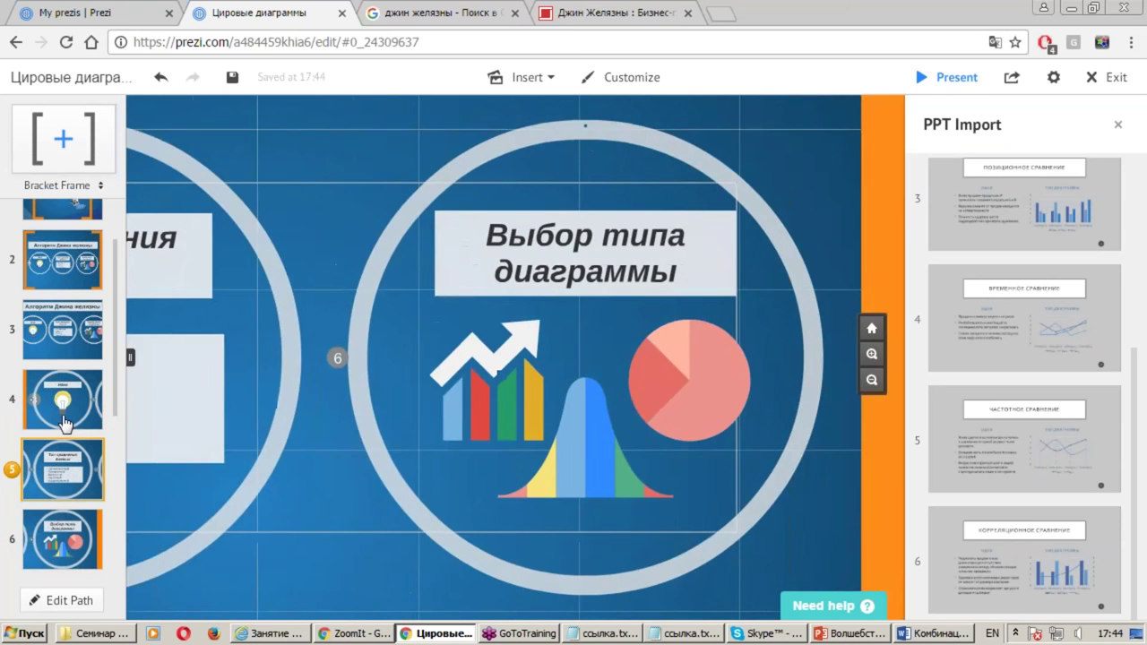
click(65, 423)
click(75, 344)
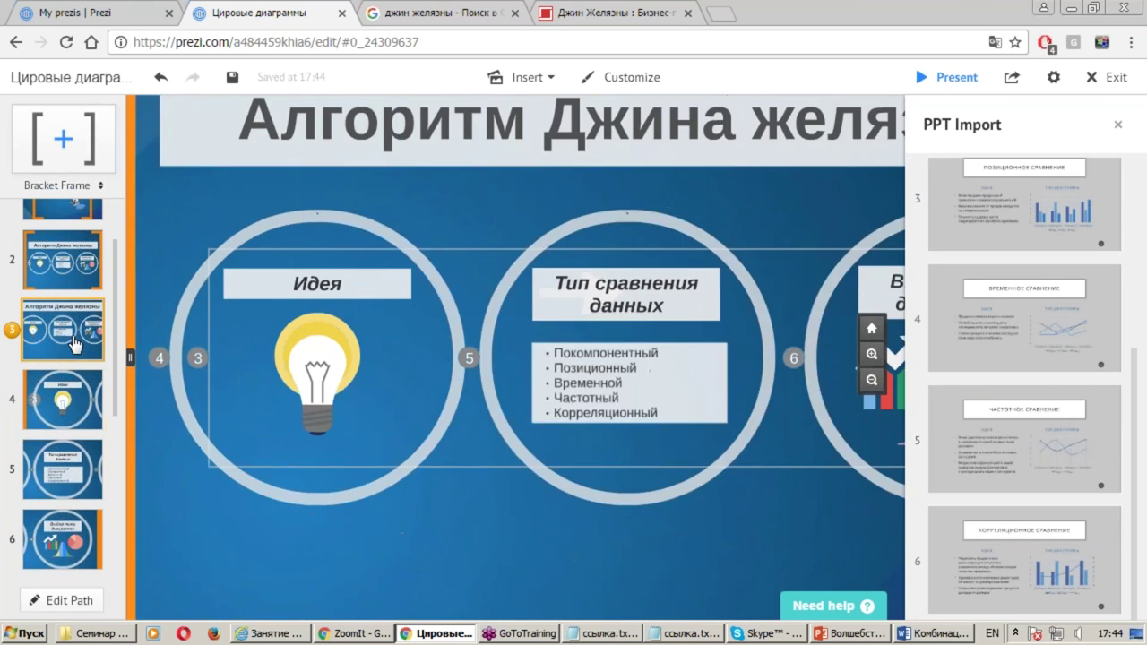
click(70, 265)
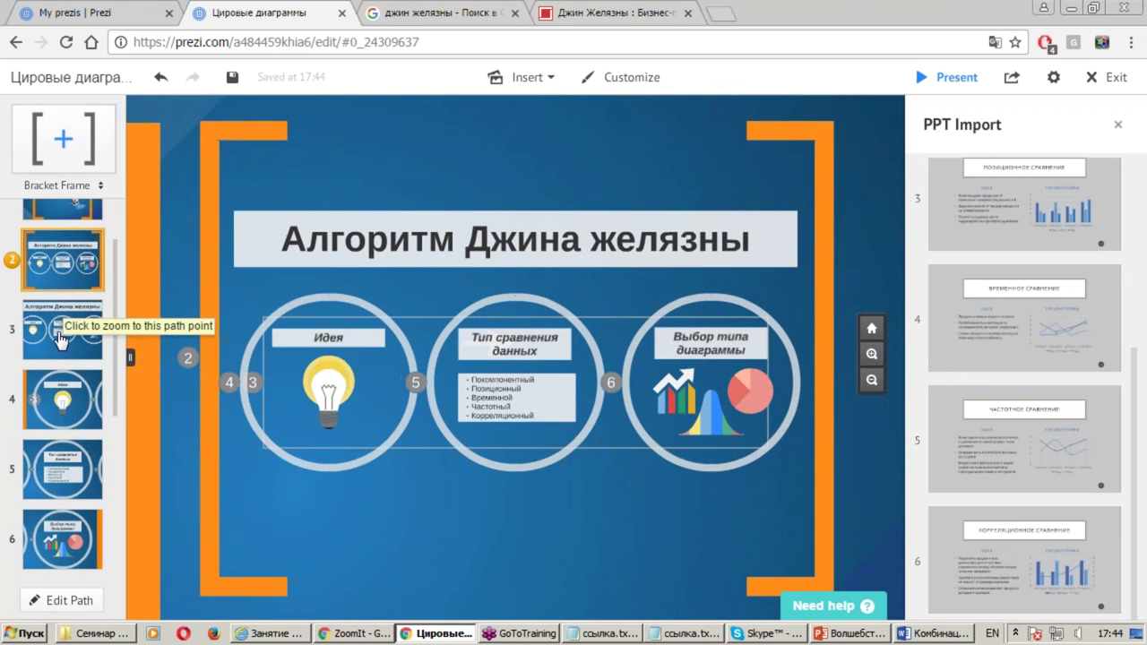
click(60, 339)
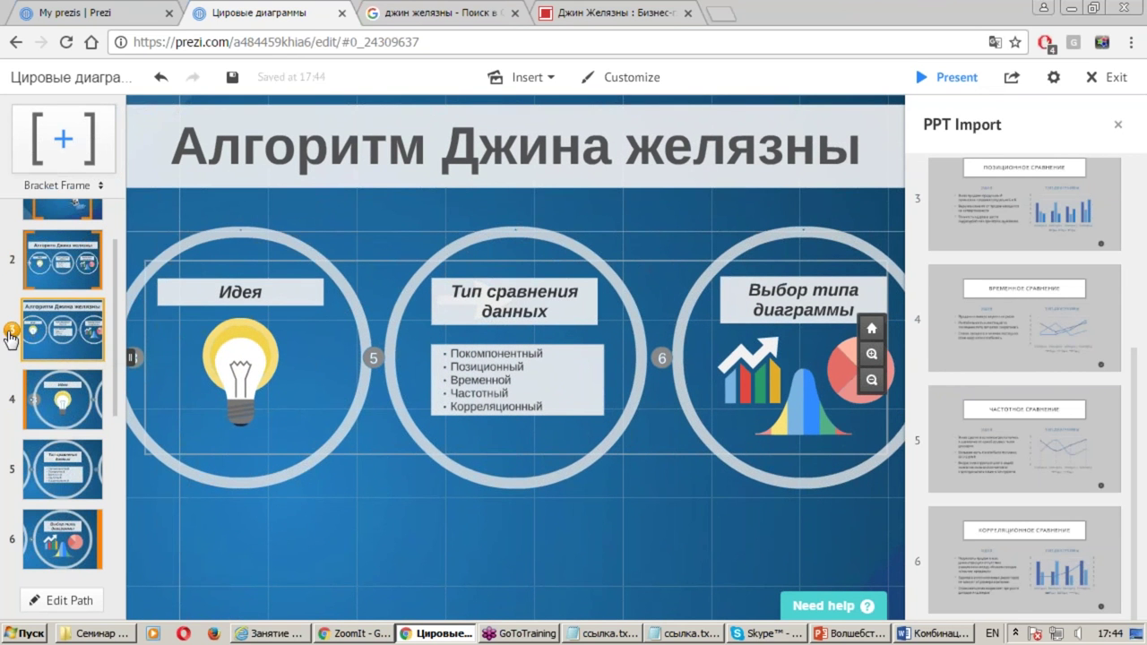
Select the duplicate algorithm overview thumbnail at path point 3
key(ctrl+1)
drag(16, 285, 120, 363)
key(Escape)
click(12, 333)
In Edit Path mode, delete the duplicate overview step 3 and finish editing
click(28, 596)
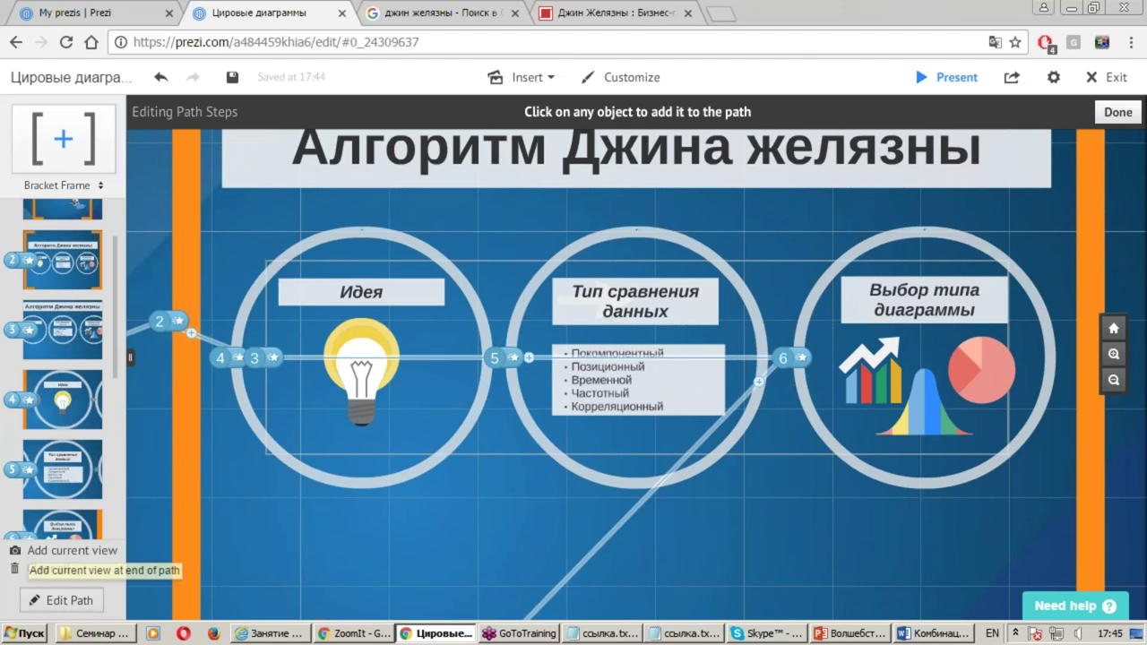
key(ctrl+1)
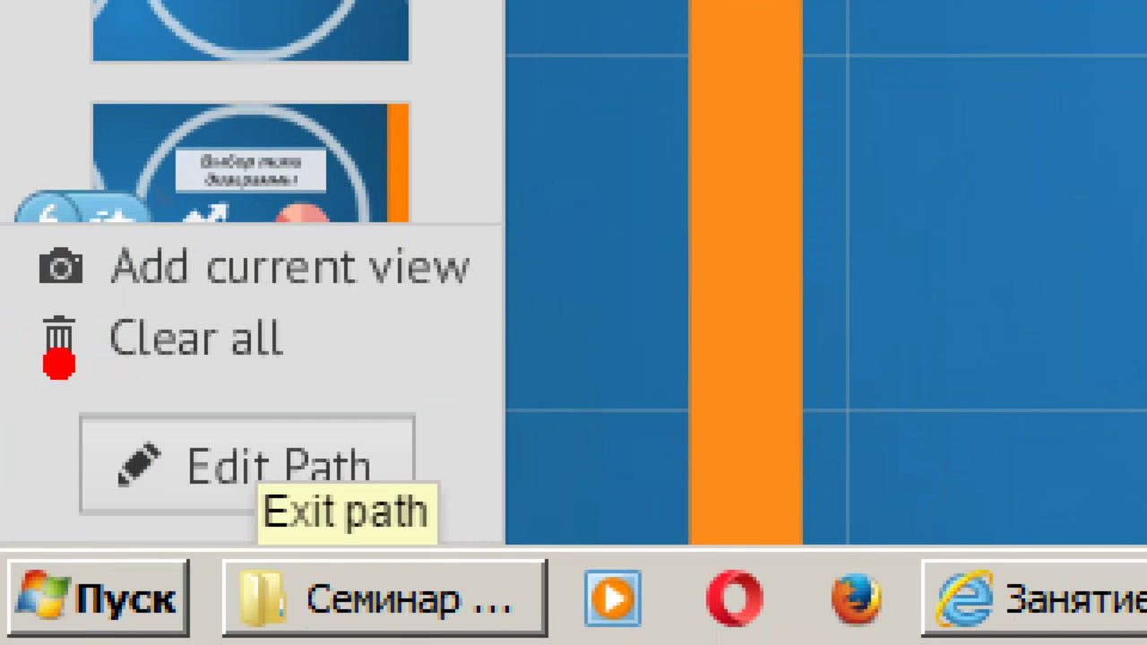
drag(14, 573, 137, 620)
key(Escape)
click(62, 601)
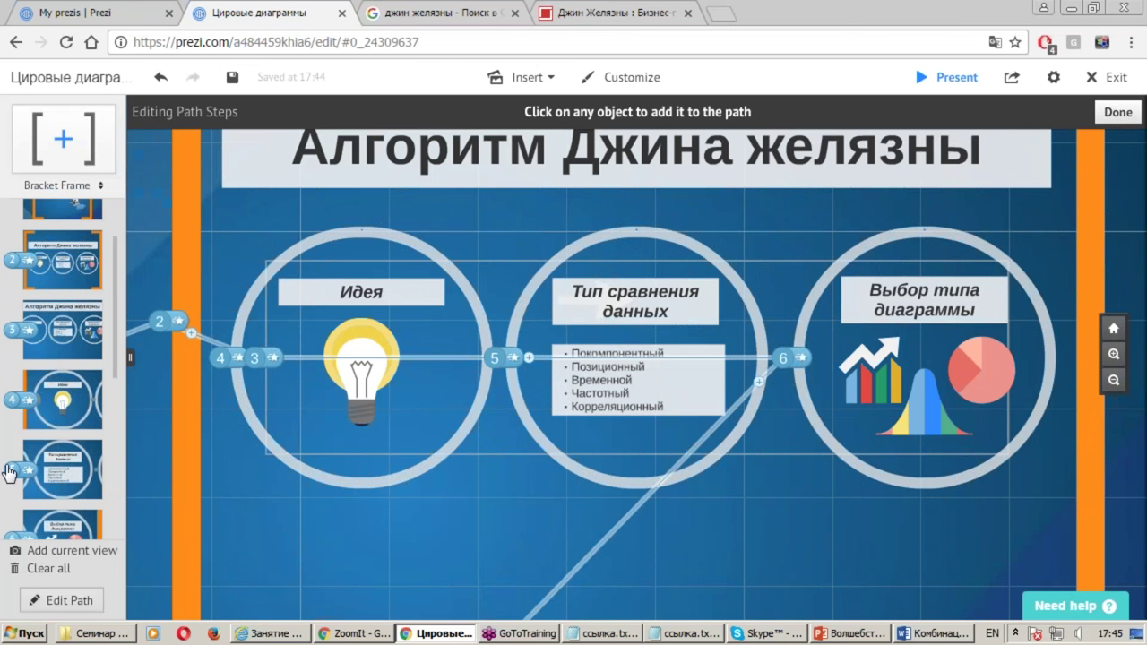
mouse_move(61, 330)
click(99, 306)
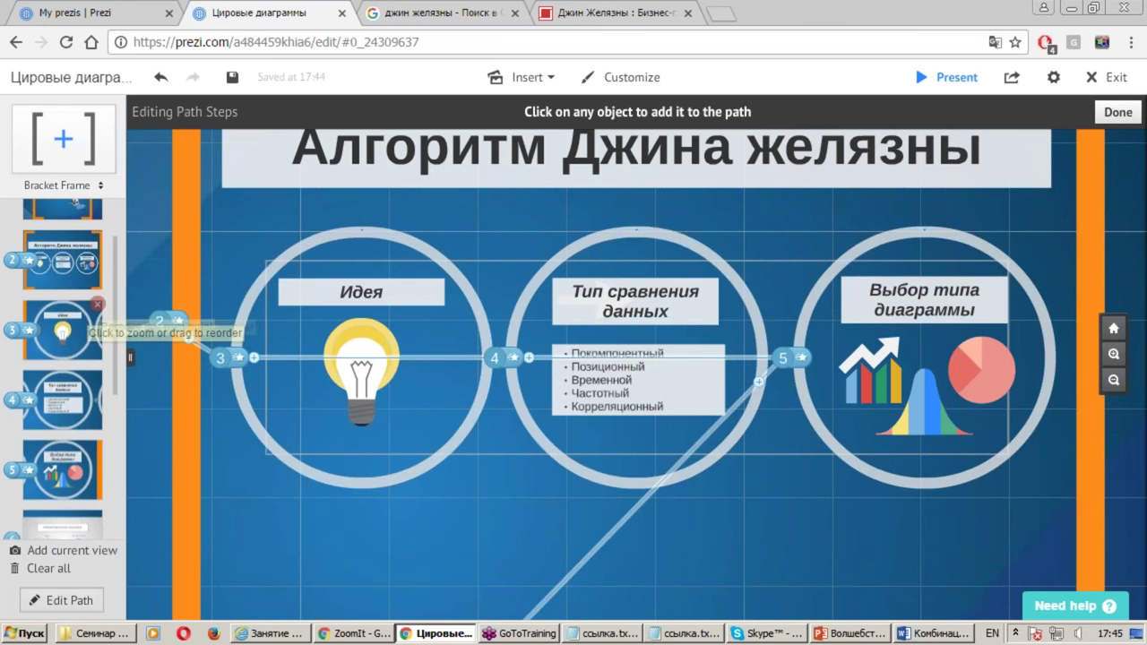
click(76, 603)
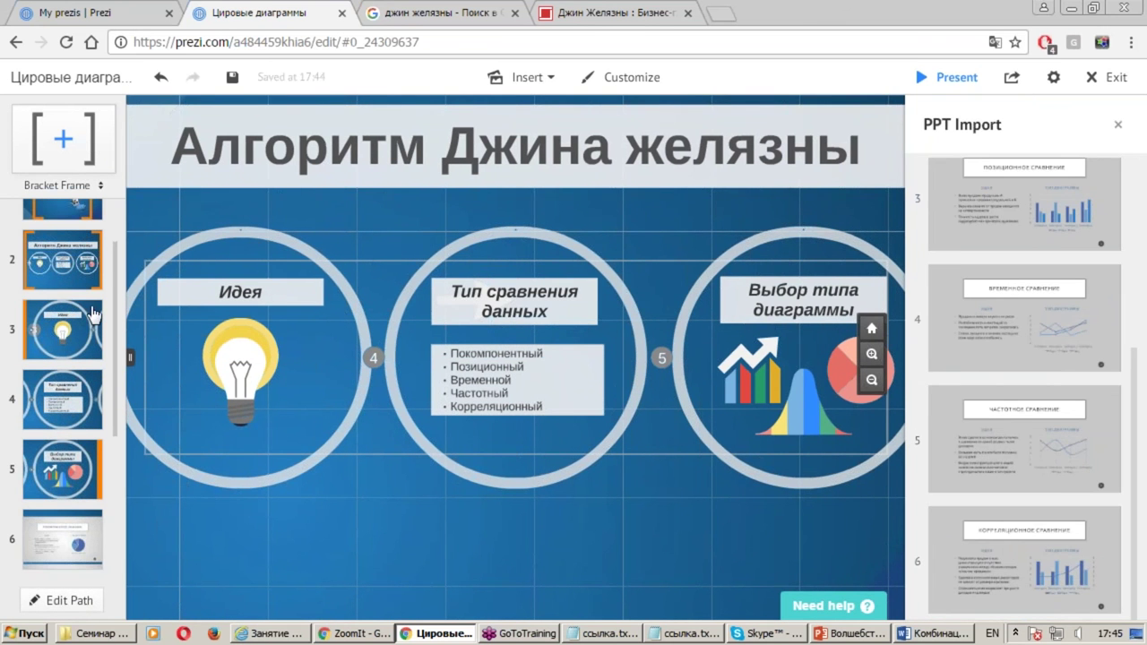
Step forward from the Идея point through all imported slides to Корреляционное сравнение
scroll(49, 312, up, 1)
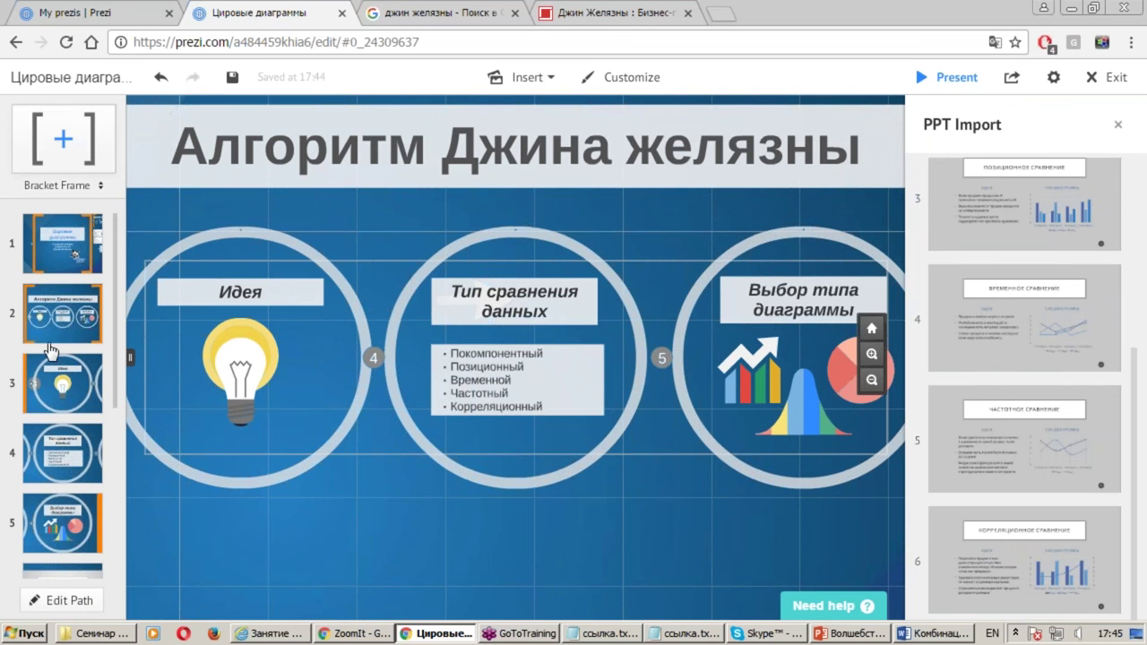
click(61, 370)
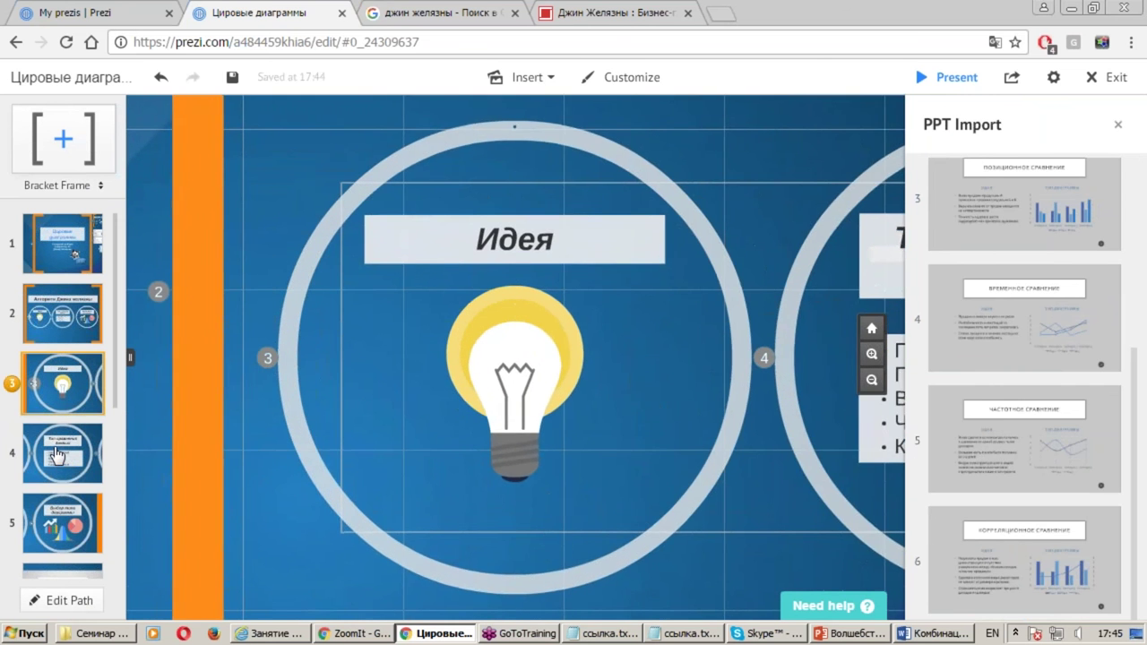
click(55, 455)
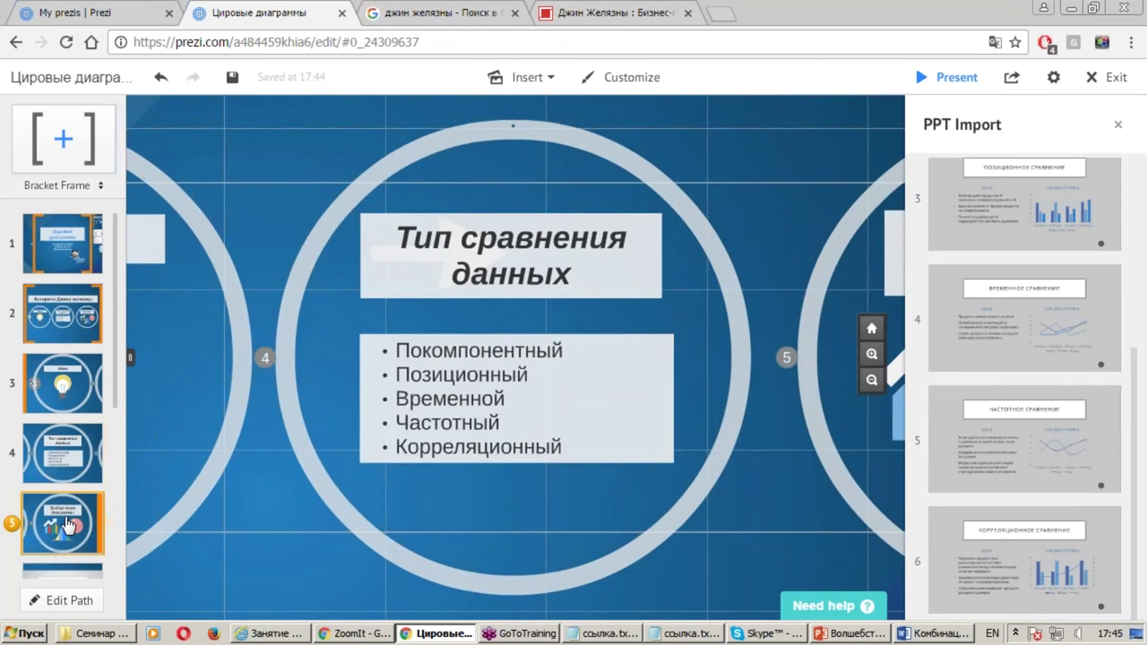
click(70, 525)
scroll(68, 524, down, 1)
scroll(67, 525, down, 1)
click(65, 506)
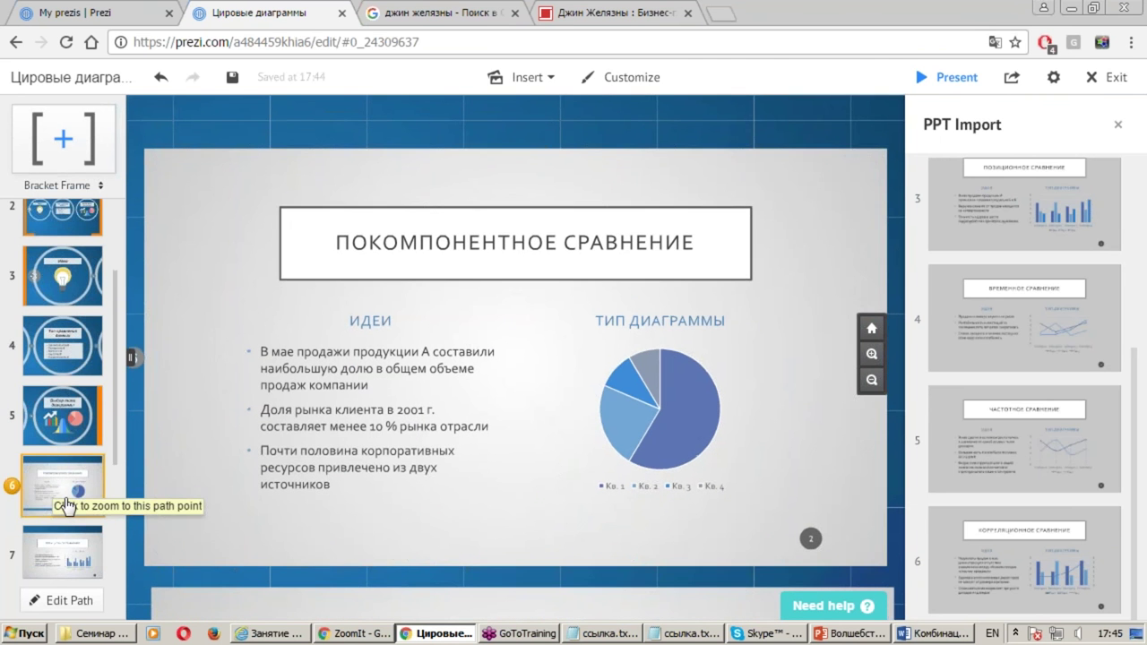
scroll(65, 506, down, 1)
click(68, 523)
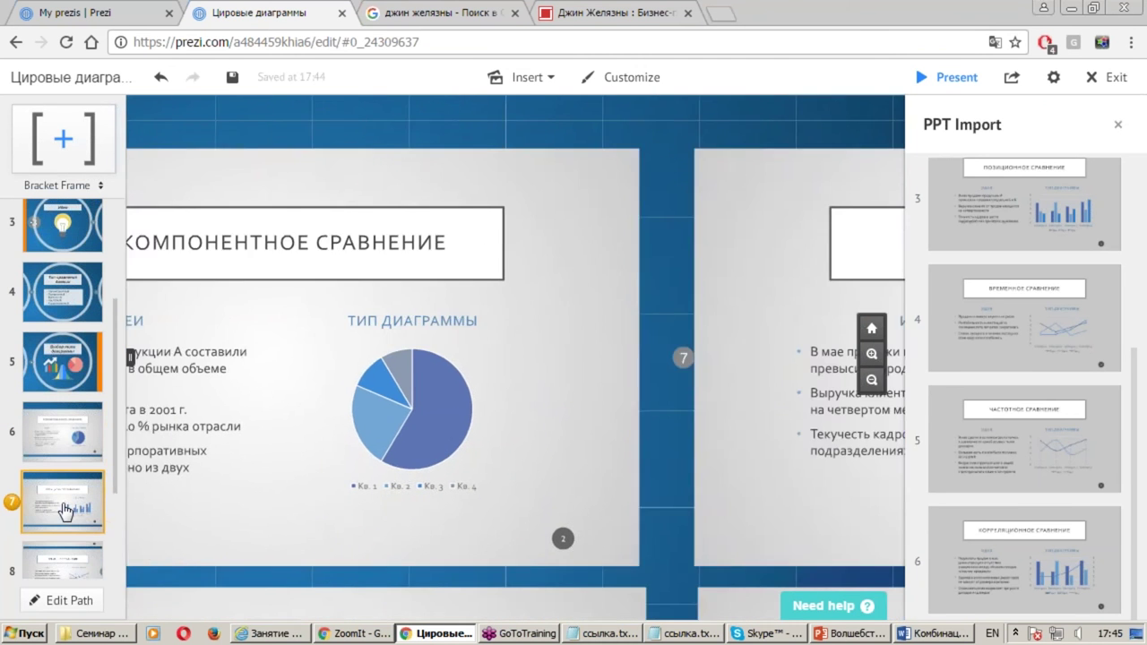
scroll(68, 523, down, 1)
click(63, 460)
click(59, 551)
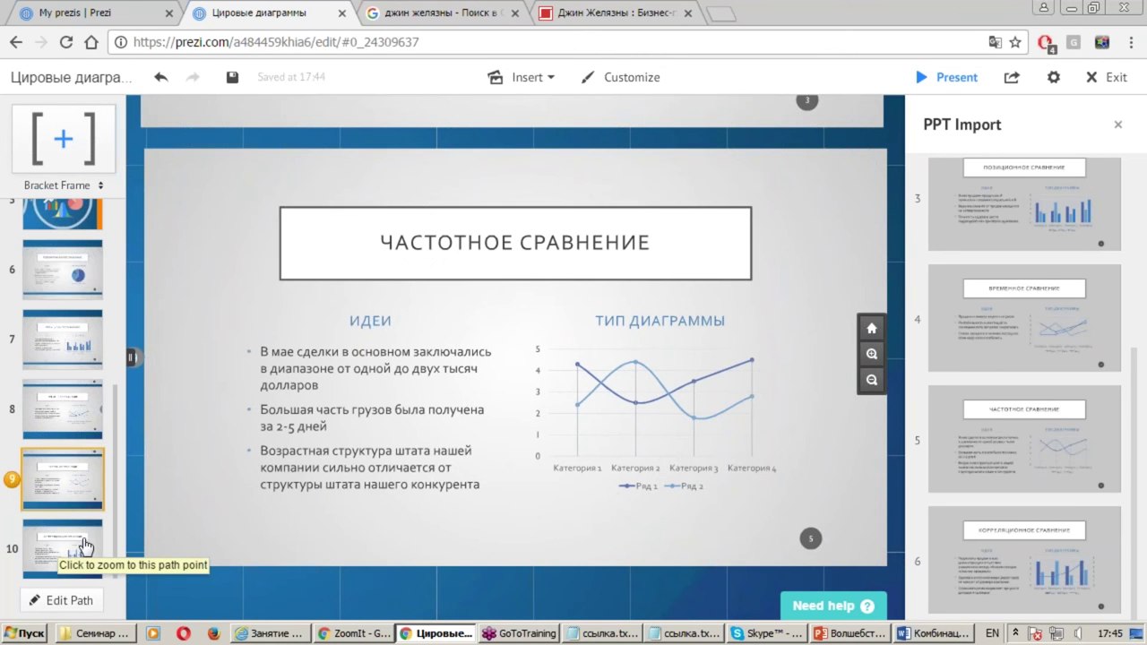
click(71, 543)
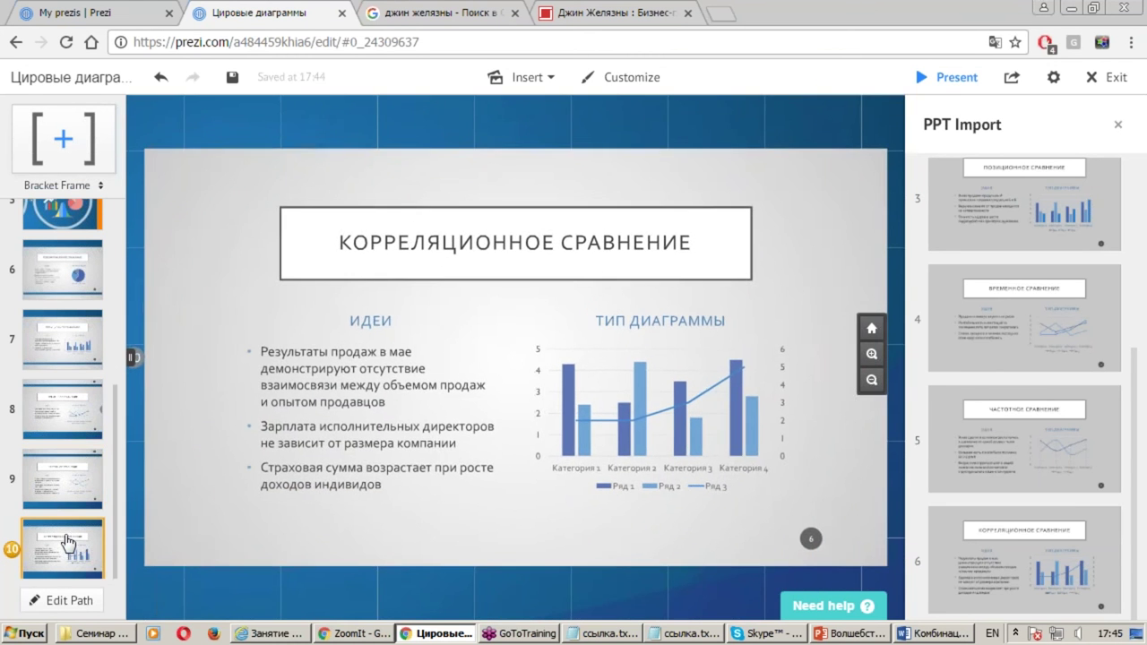
Step back through the slides and circles to the title frame
click(68, 475)
click(69, 408)
click(69, 334)
click(69, 269)
click(69, 216)
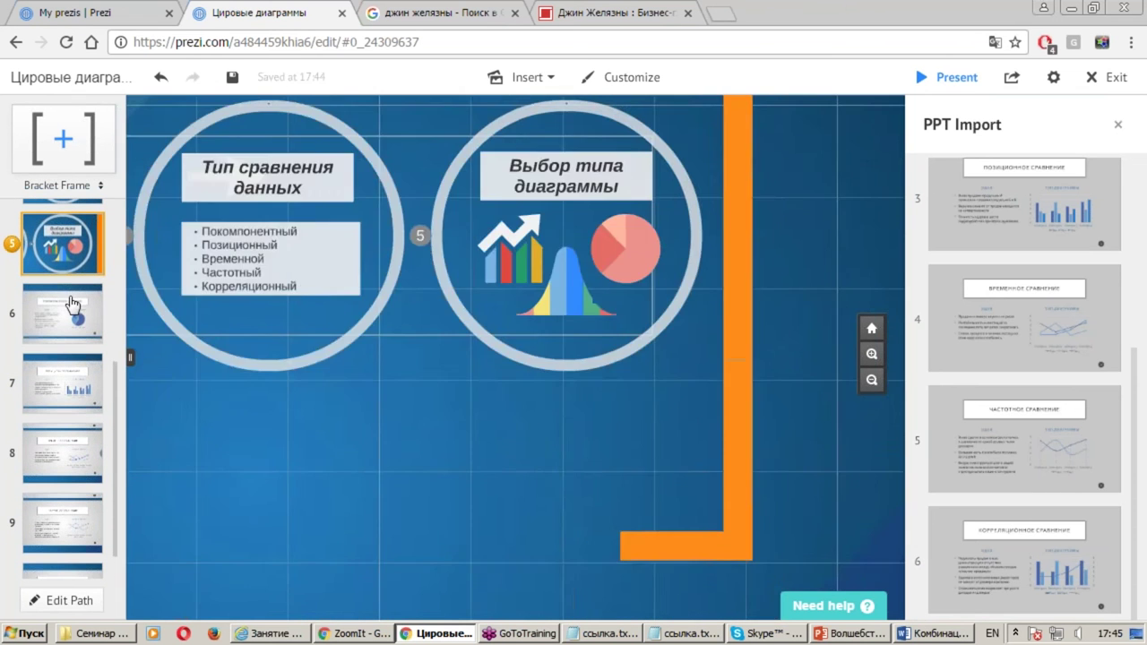
scroll(70, 305, up, 1)
scroll(63, 303, up, 1)
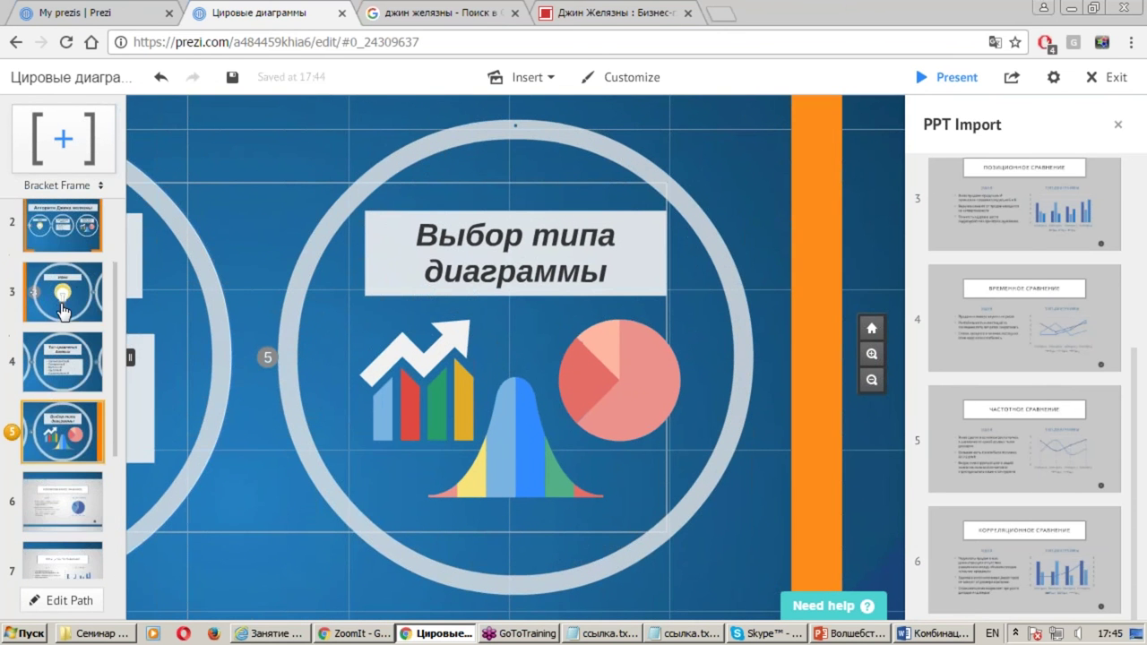
click(63, 234)
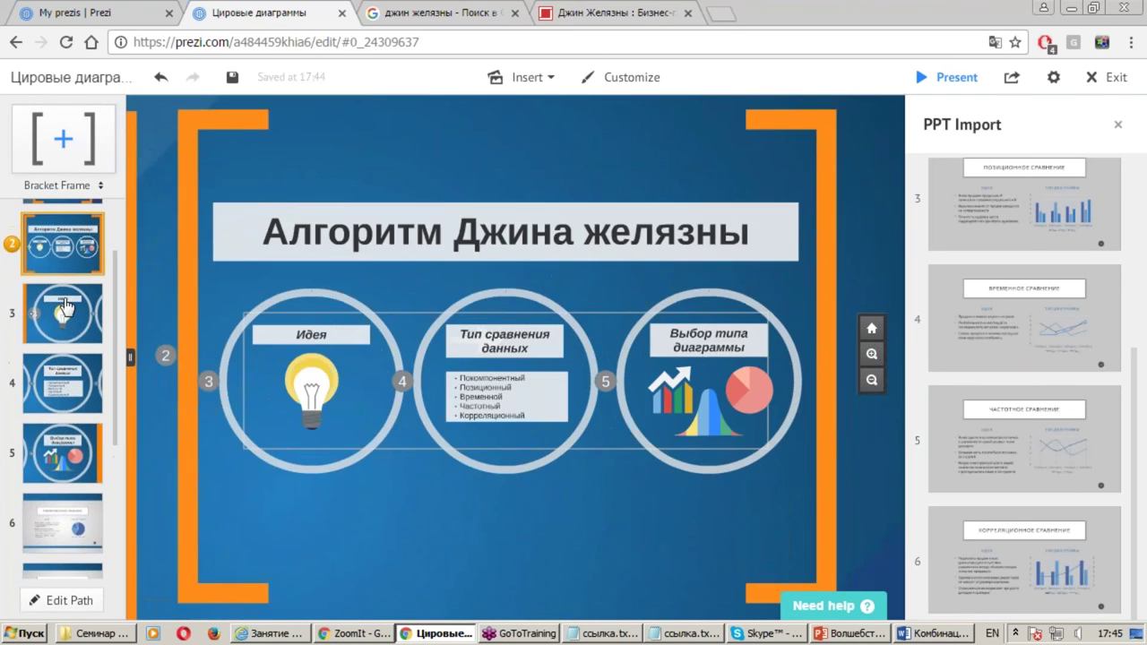
scroll(65, 308, up, 1)
click(70, 257)
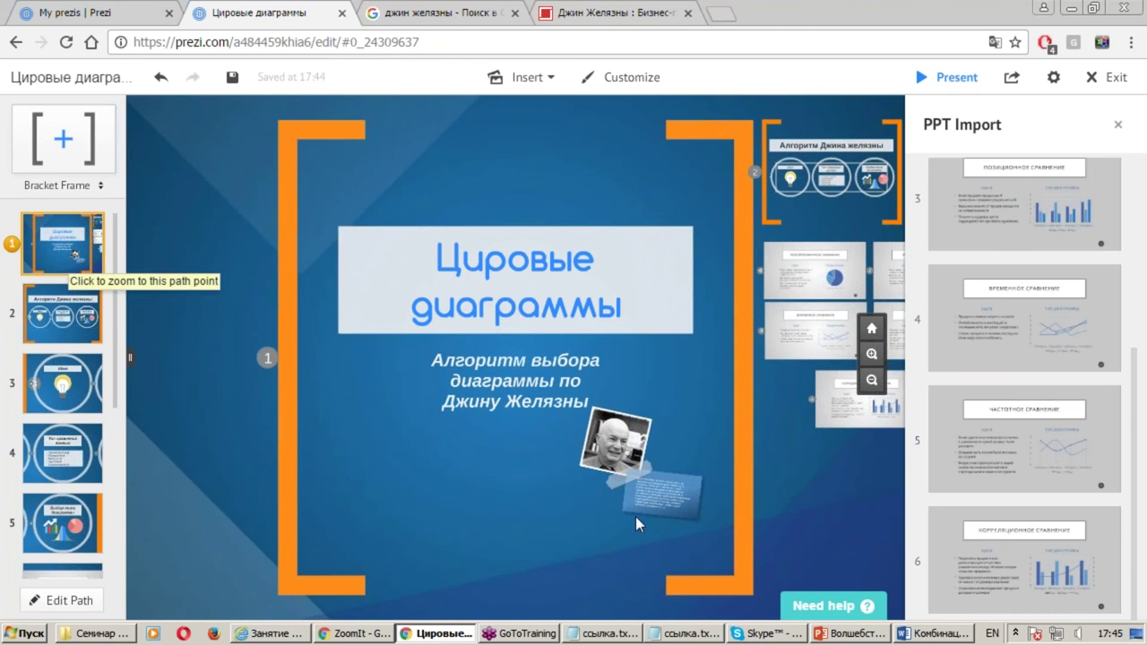
Zoom in on the title frame's photo and biography card
scroll(700, 510, up, 5)
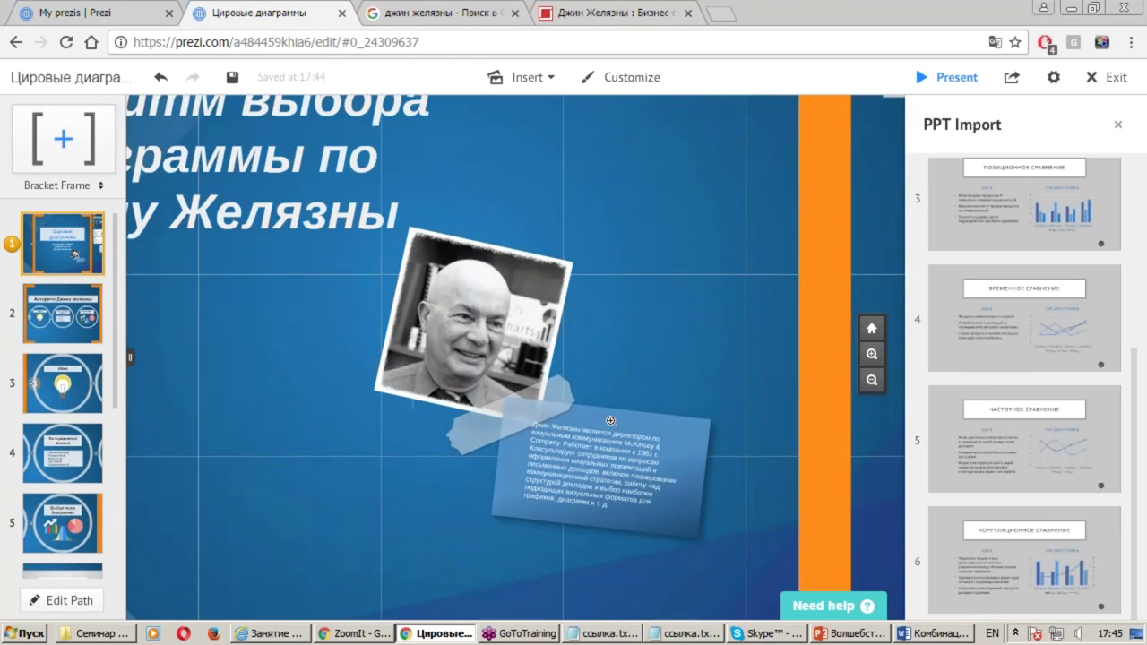
scroll(610, 420, up, 2)
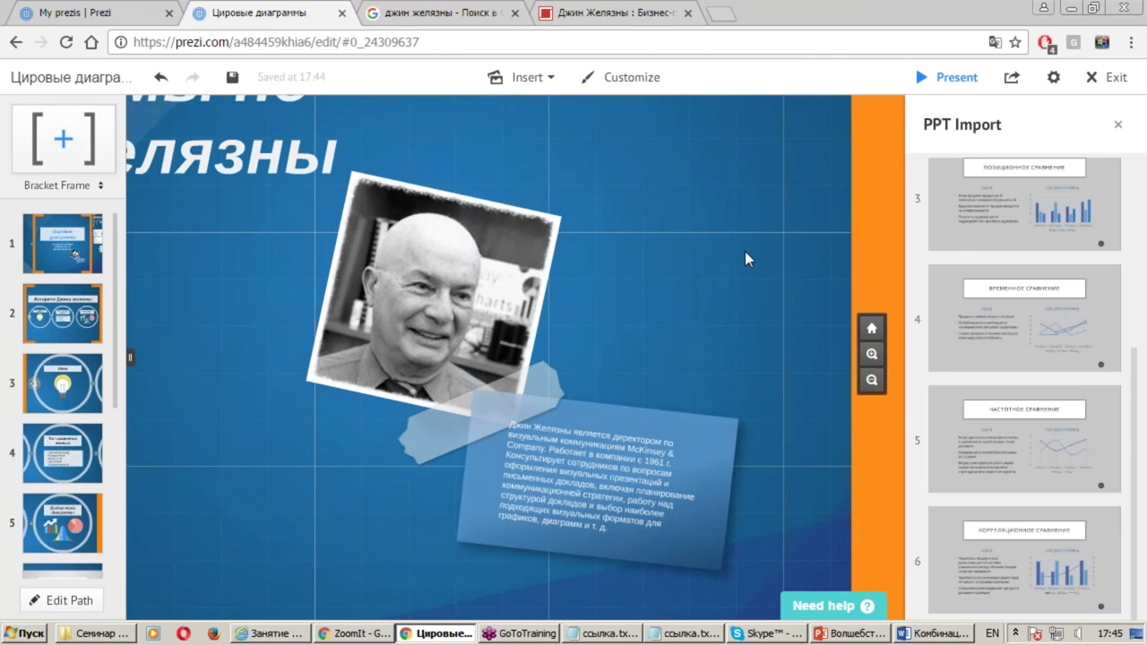
drag(751, 265, 750, 252)
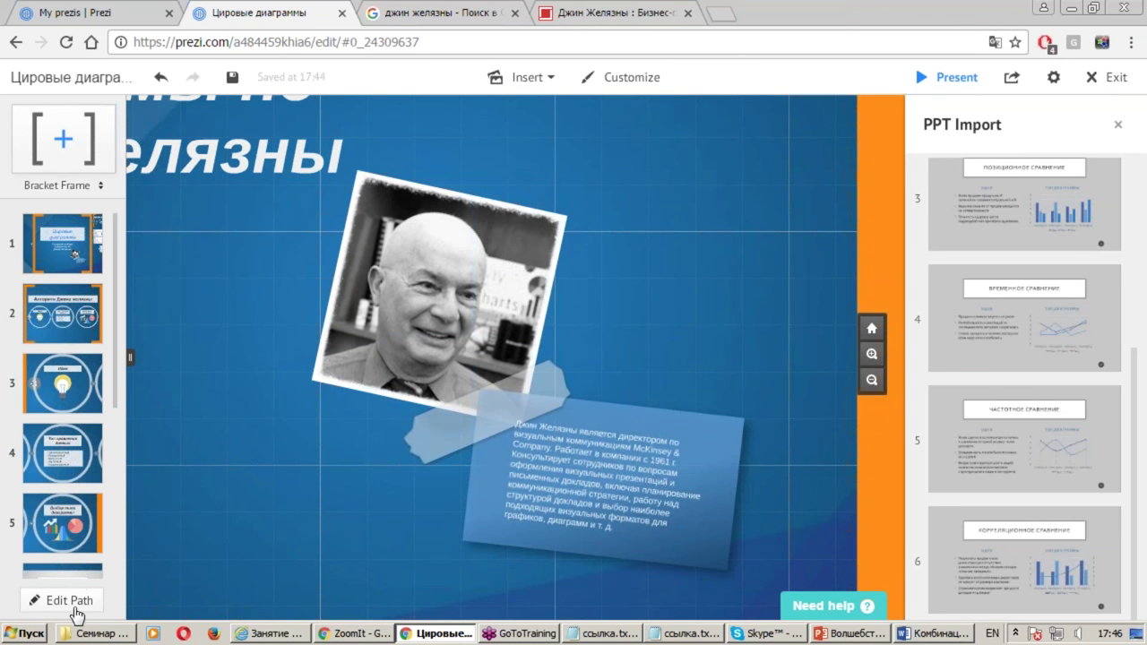
Enter path editing and append the current portrait-photo-and-biography view as path step 11
key(ctrl+1)
drag(5, 576, 133, 620)
key(Escape)
click(45, 608)
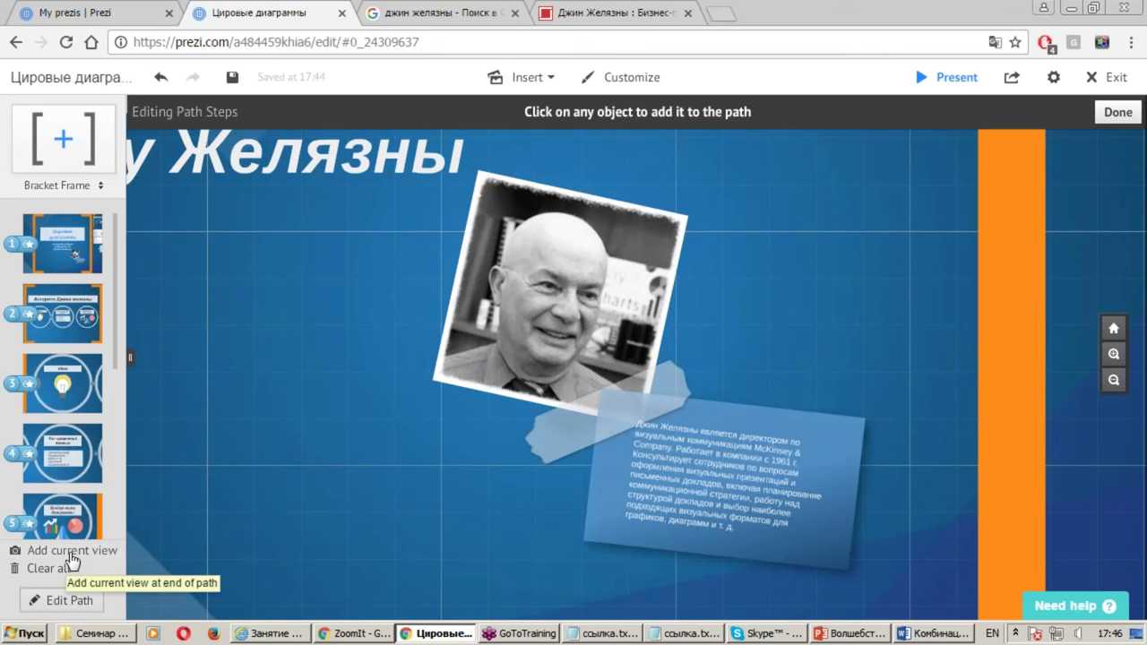
click(27, 550)
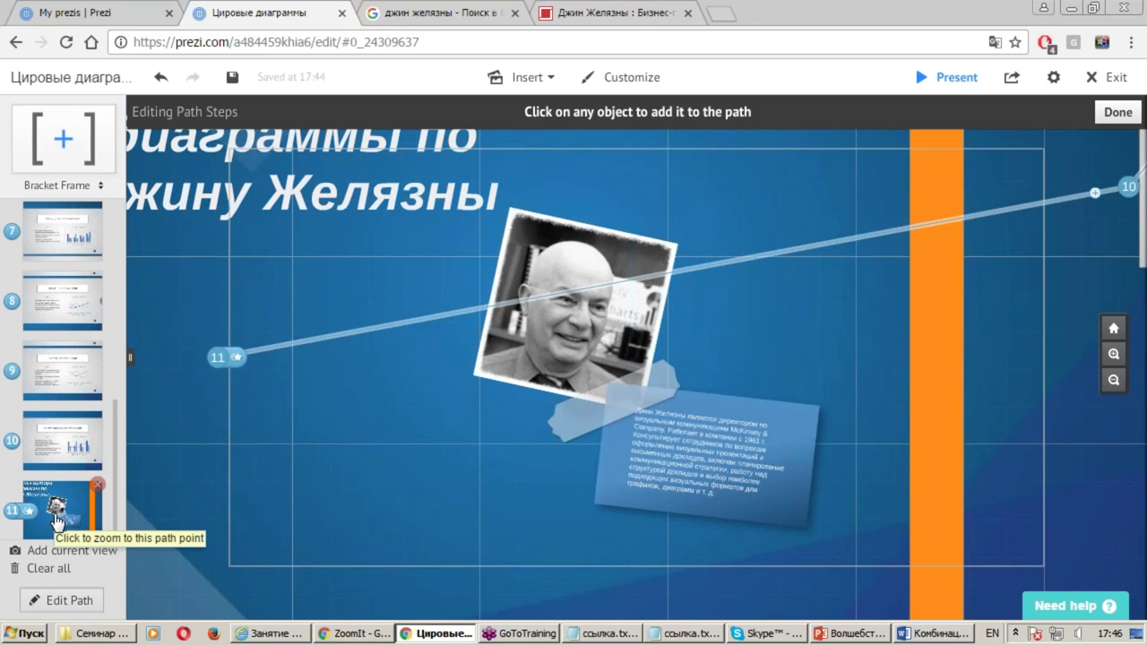
Drag the new photo step up the path list to position 2, right after the title
drag(56, 529, 59, 421)
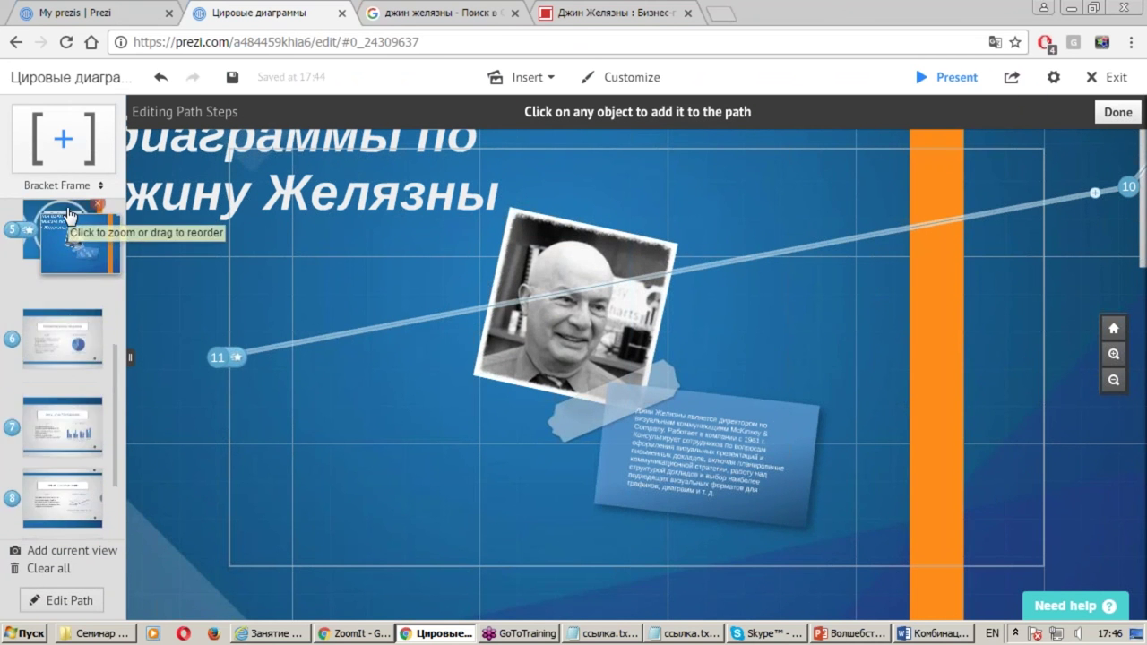
mouse_move(58, 421)
mouse_down()
mouse_move(63, 204)
mouse_move(47, 309)
mouse_up()
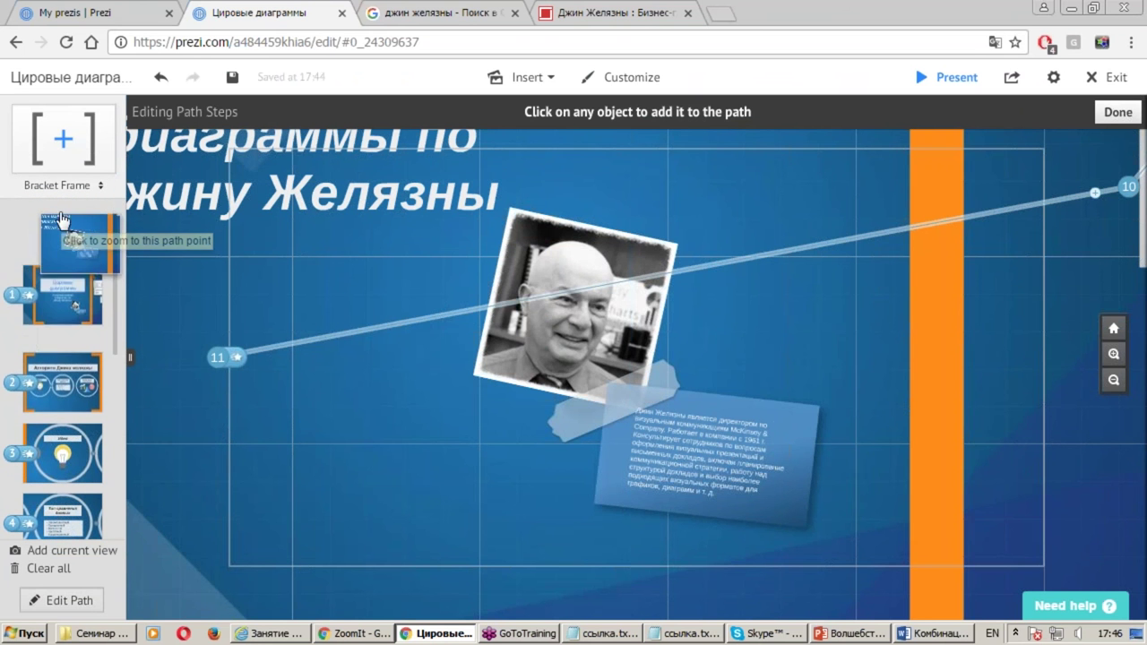
drag(47, 309, 44, 343)
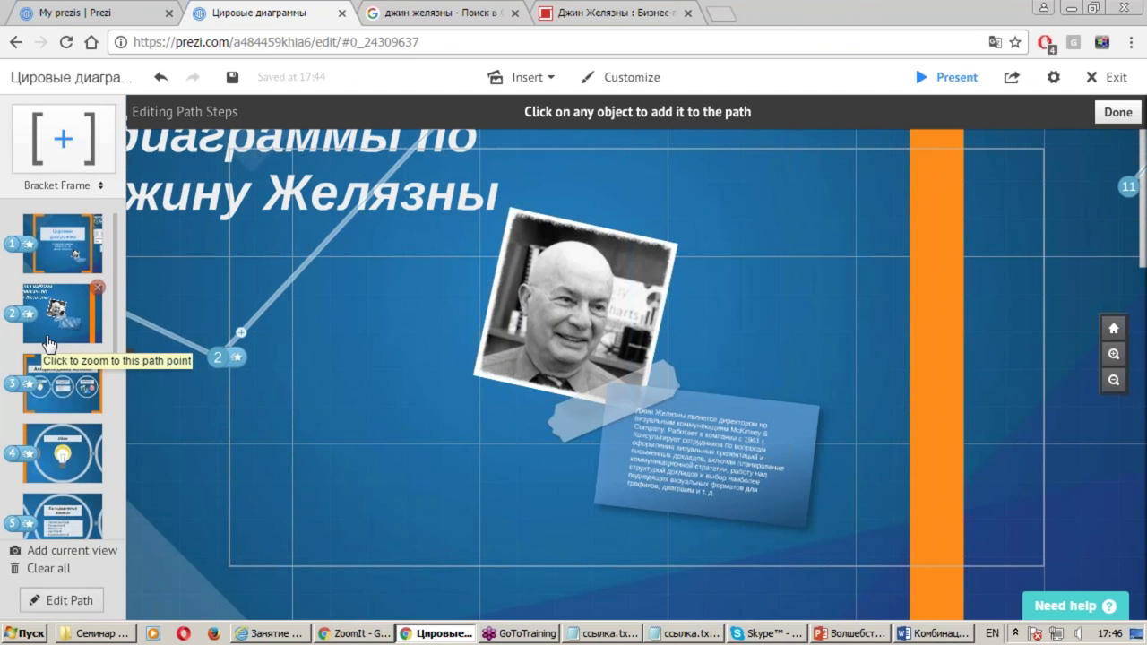
Zoom and pan until the title bracket, the photo and every chart slide fit on screen
scroll(358, 487, down, 5)
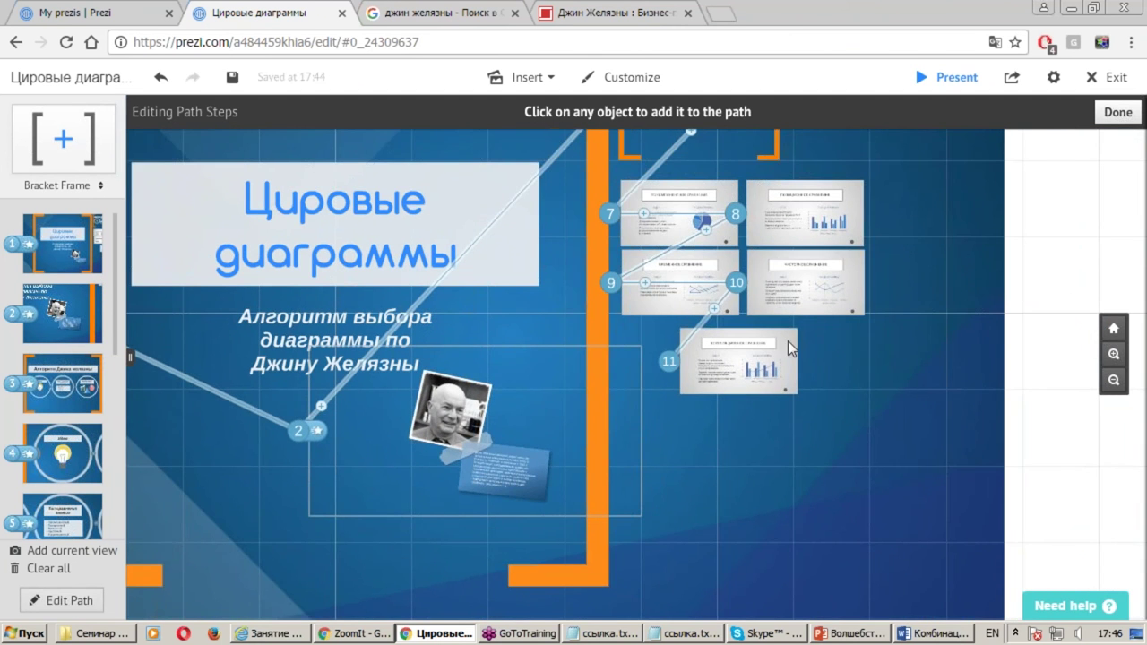
scroll(788, 341, up, 5)
scroll(781, 356, up, 1)
click(147, 561)
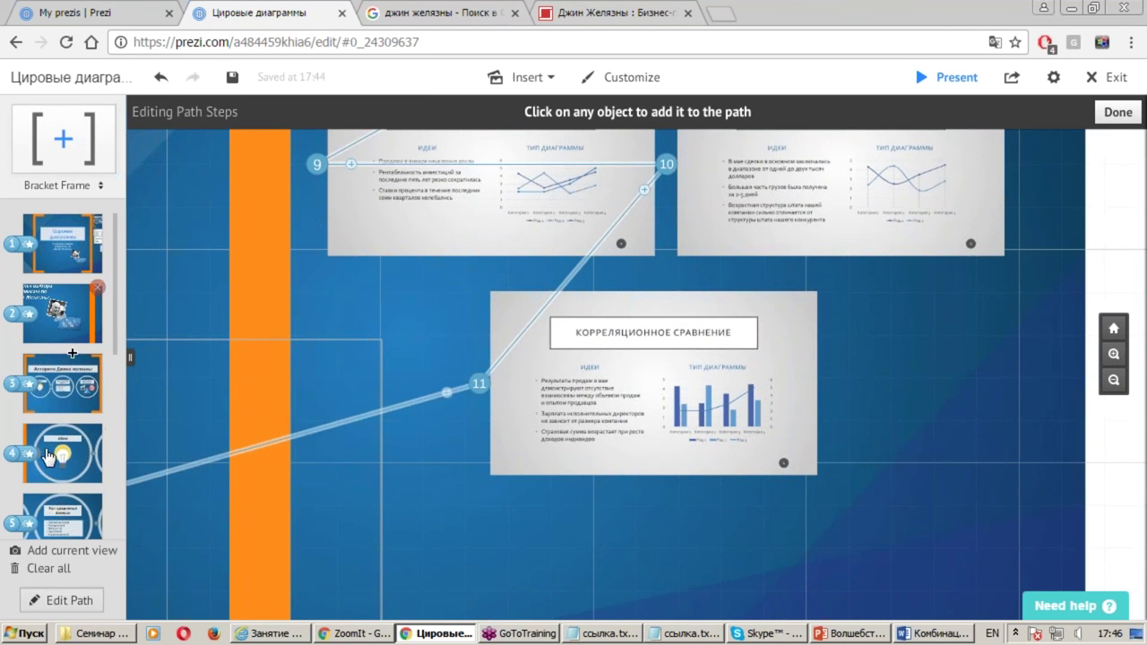
scroll(330, 460, down, 2)
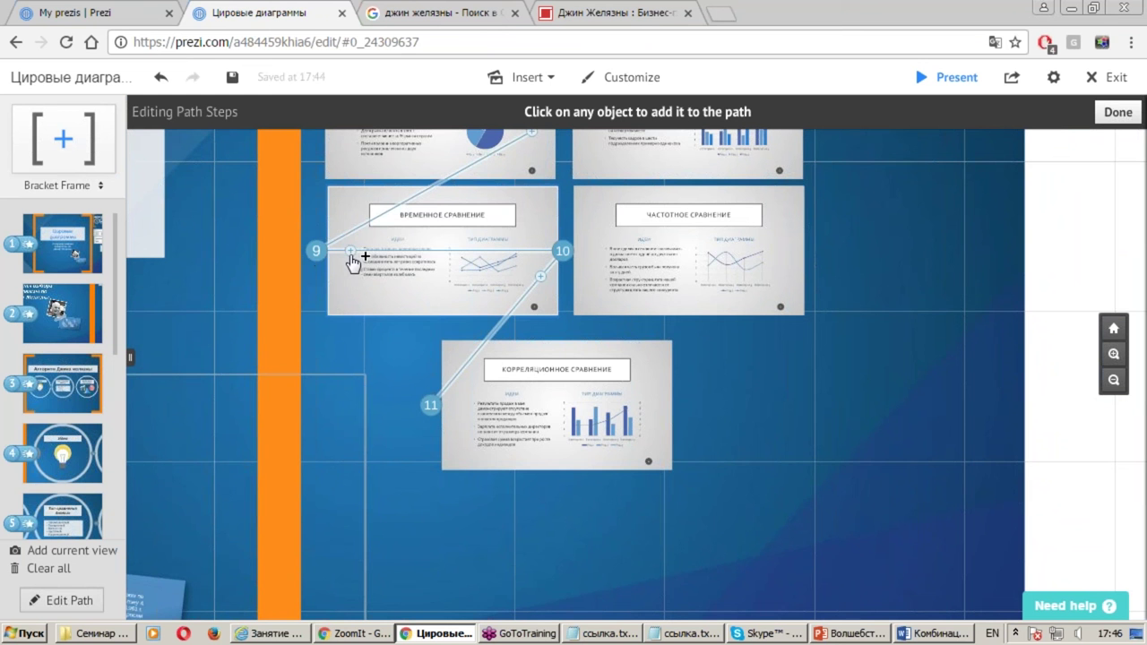
scroll(590, 491, down, 2)
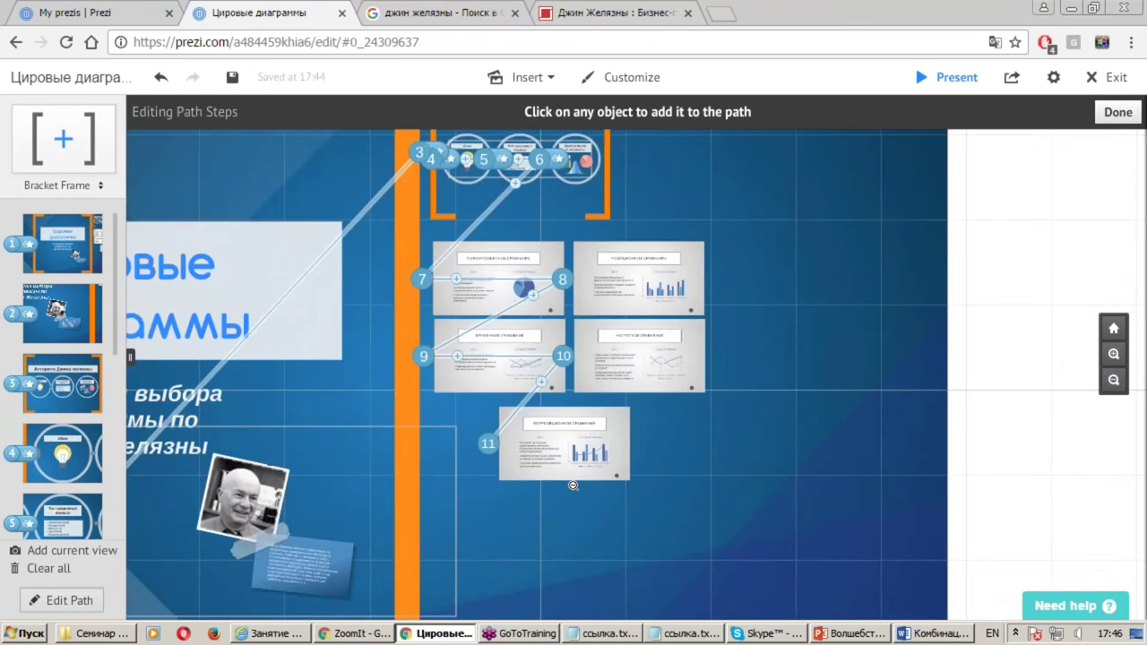
scroll(619, 336, up, 2)
scroll(609, 271, down, 3)
scroll(264, 422, up, 2)
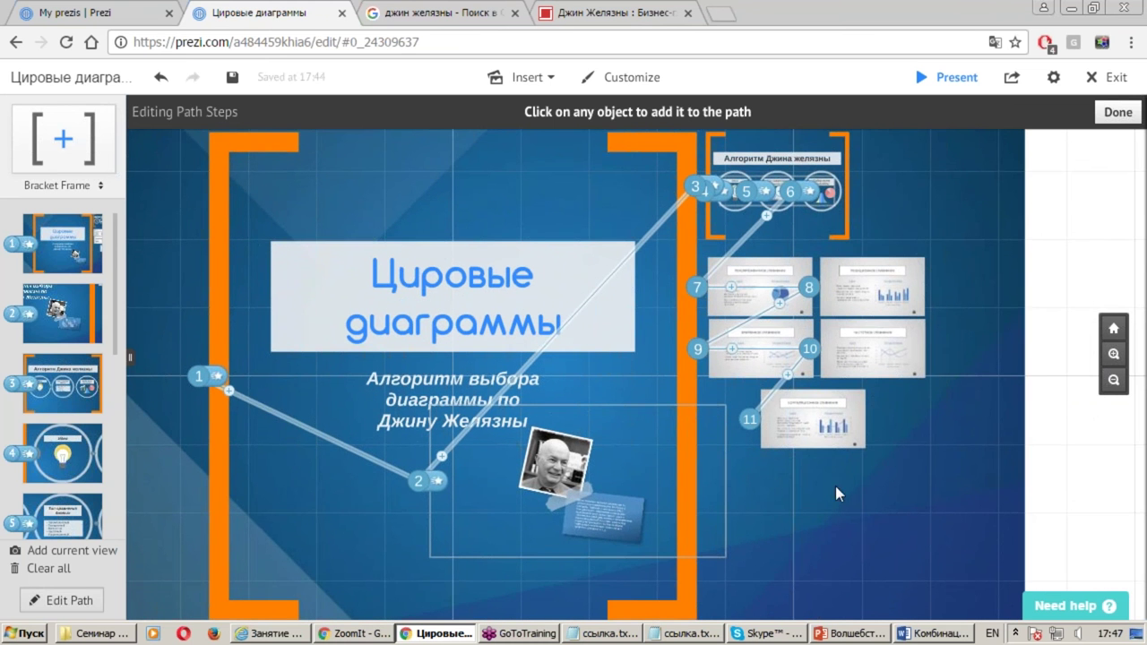
drag(845, 494, 886, 498)
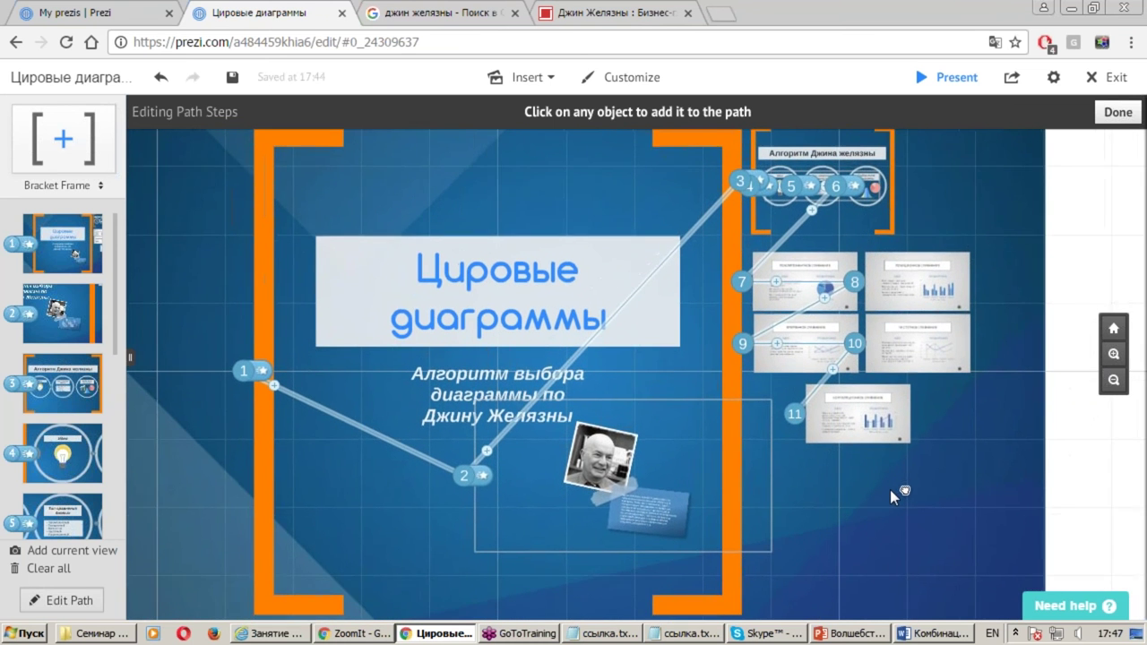
scroll(886, 498, down, 2)
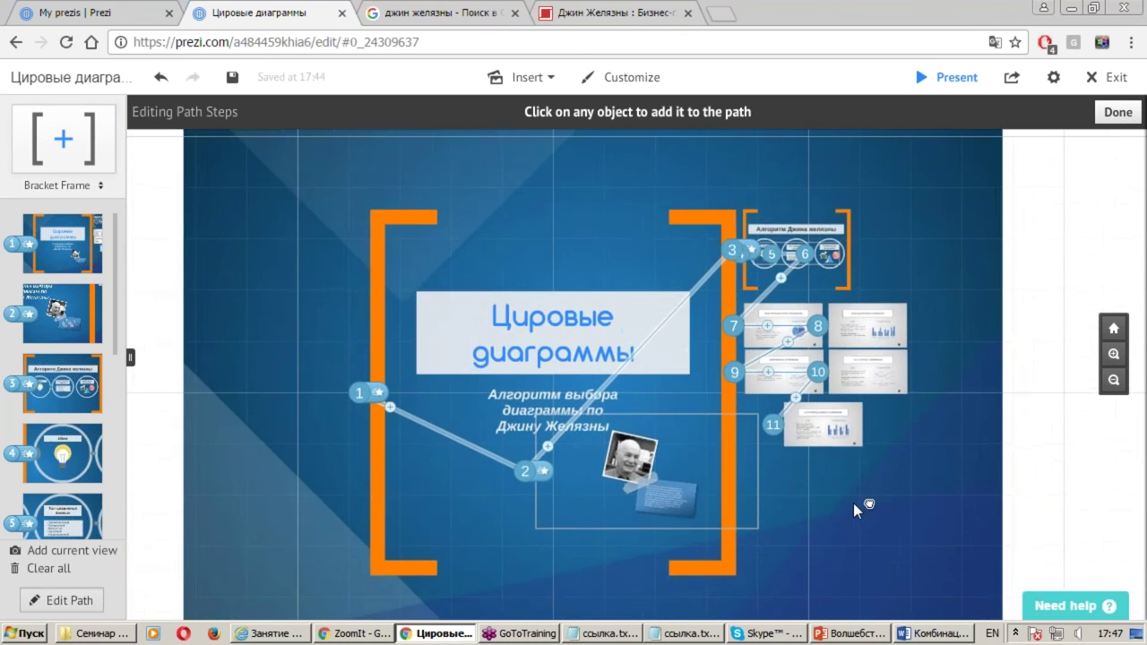
scroll(841, 498, up, 2)
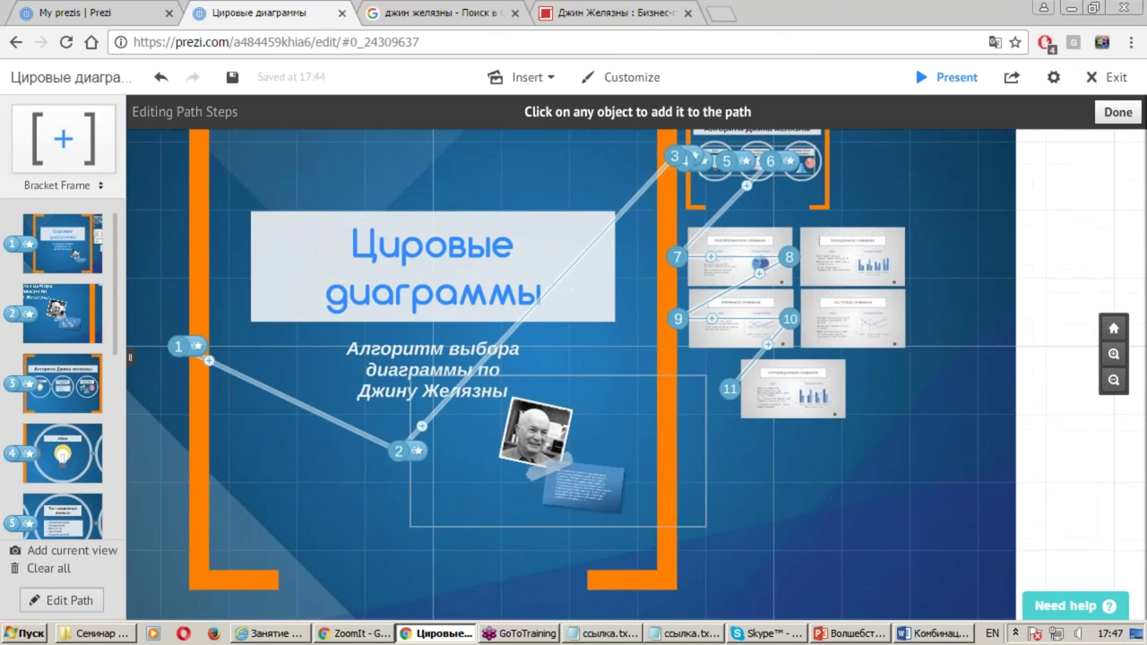
scroll(840, 488, down, 2)
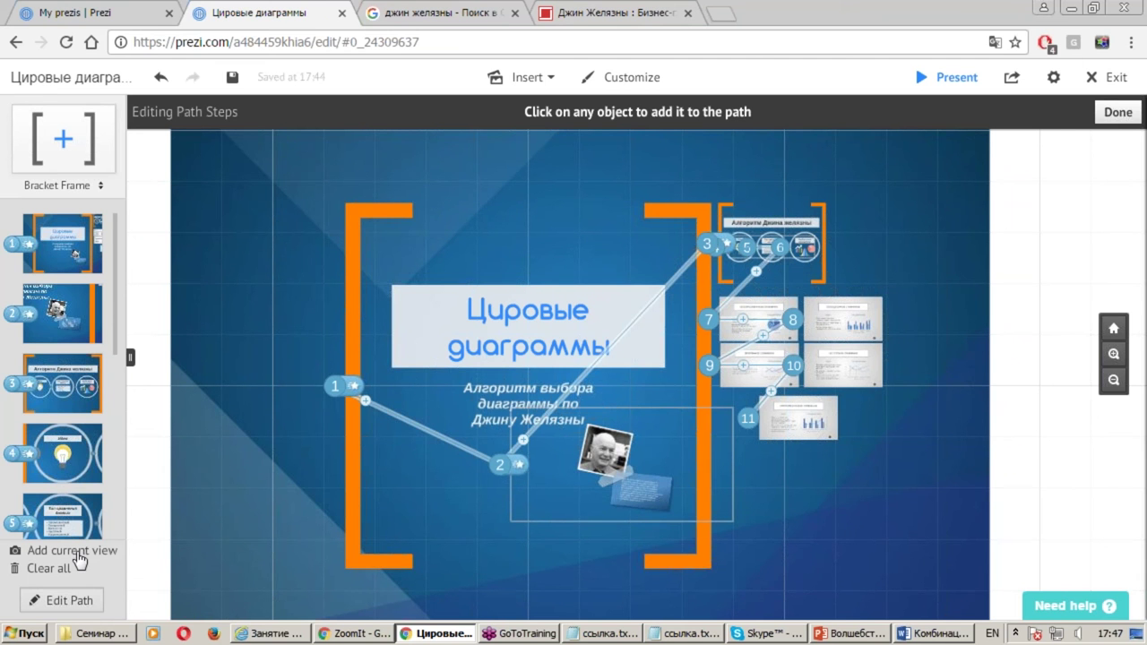
Add the whole-presentation overview as a new path step
key(ctrl+1)
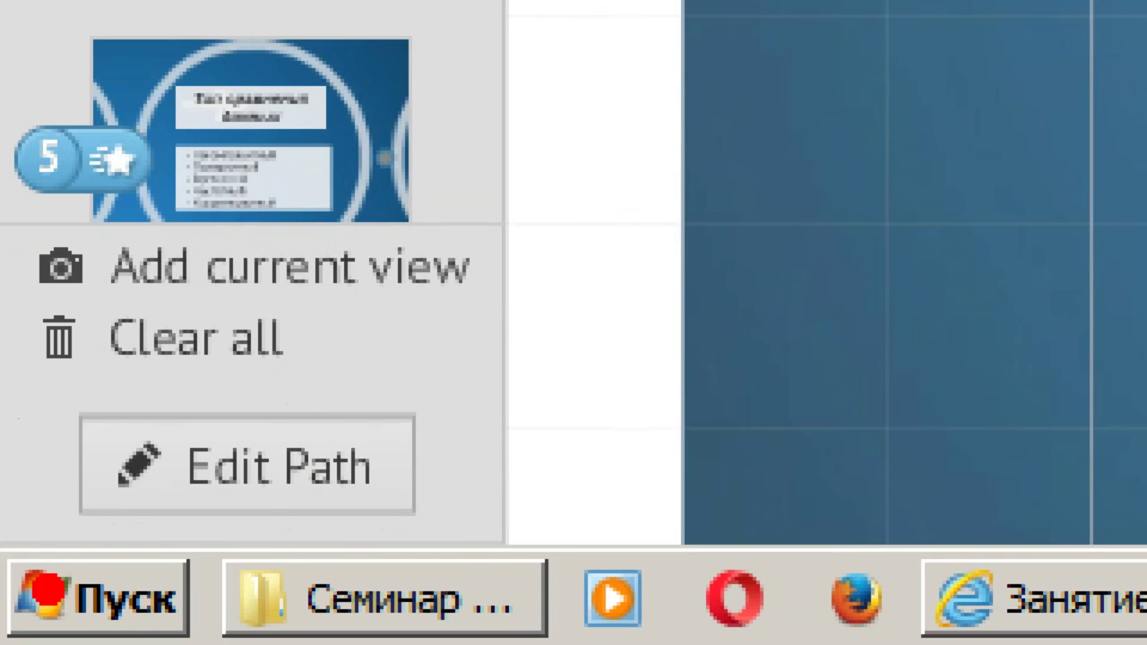
drag(30, 391, 466, 549)
drag(342, 388, 341, 323)
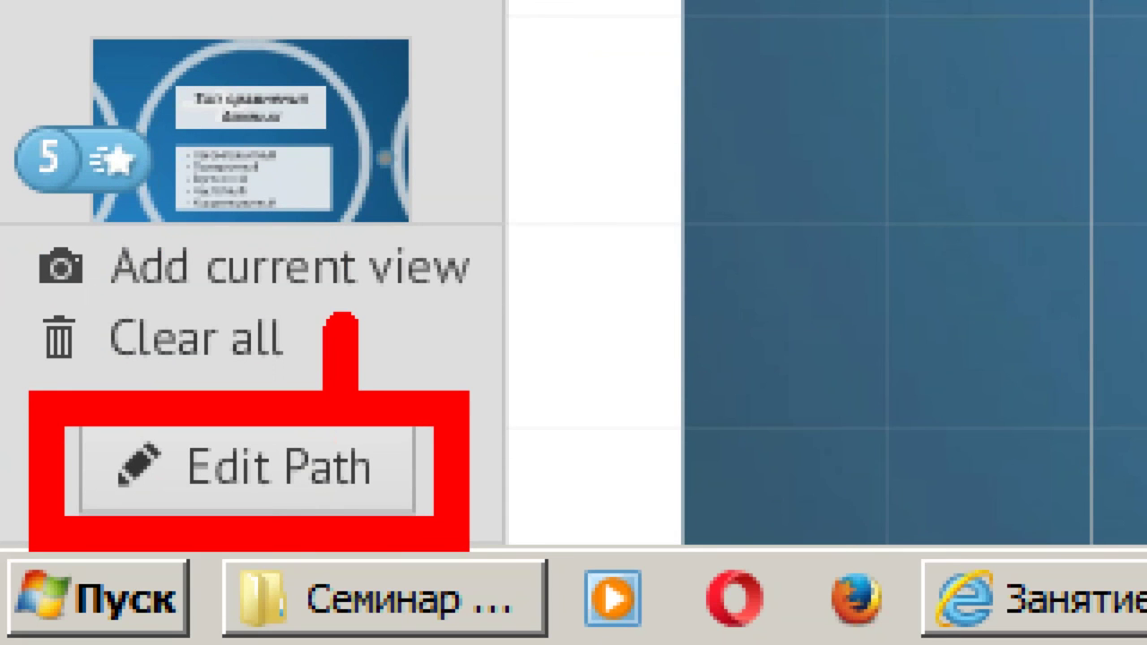
key(Escape)
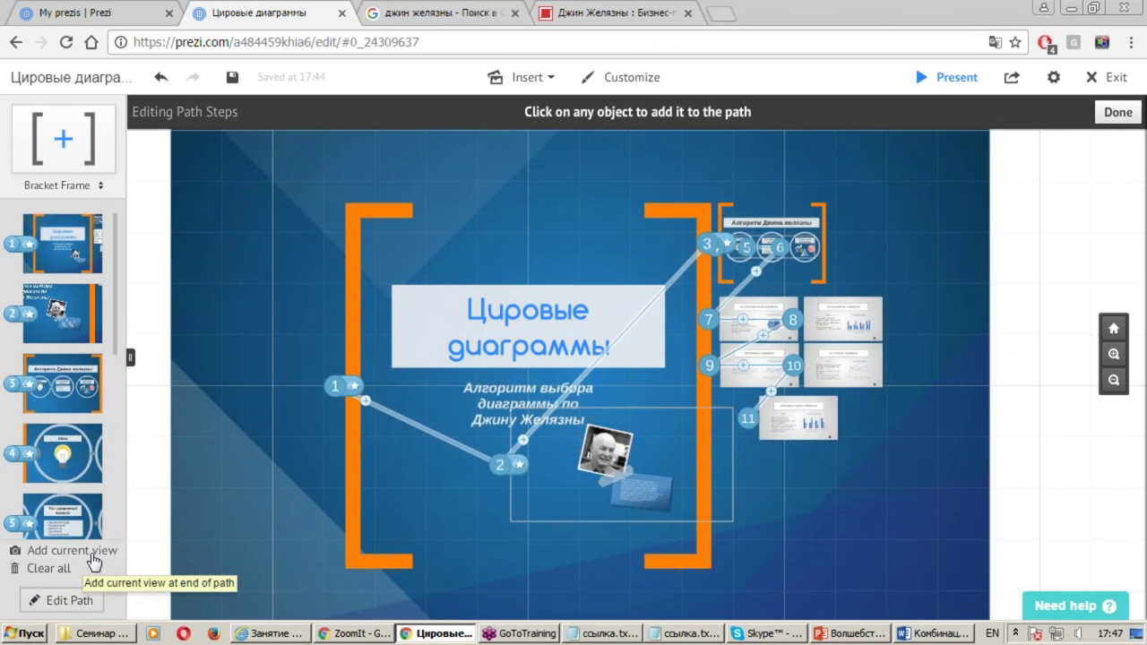
key(ctrl+2)
drag(1, 533, 129, 615)
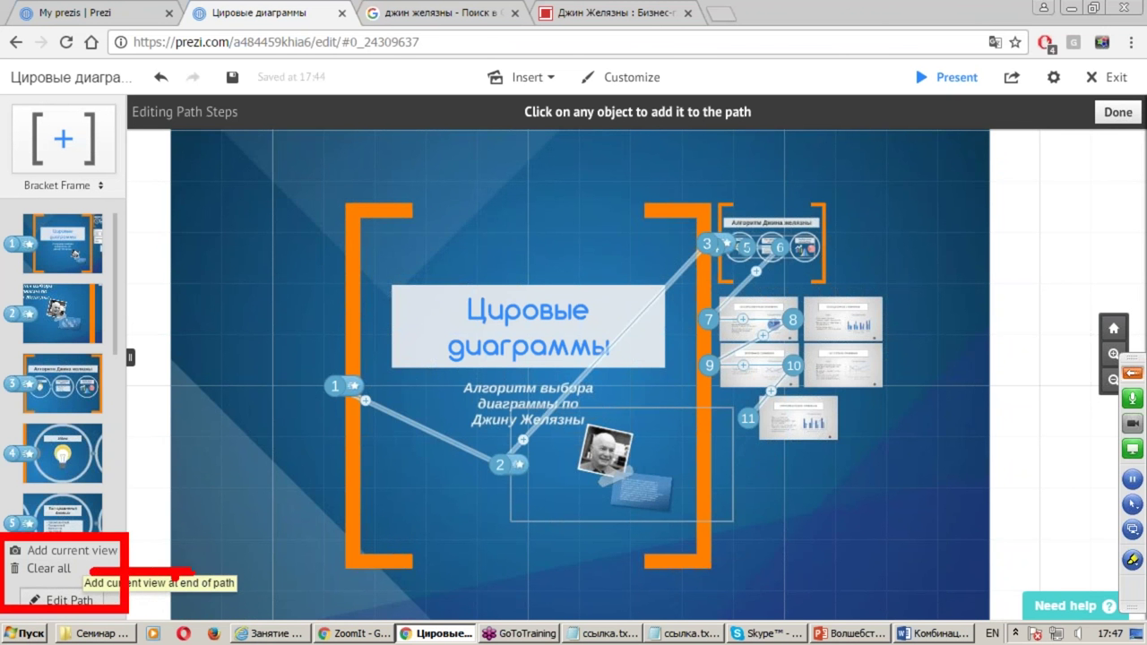
key(Escape)
click(77, 553)
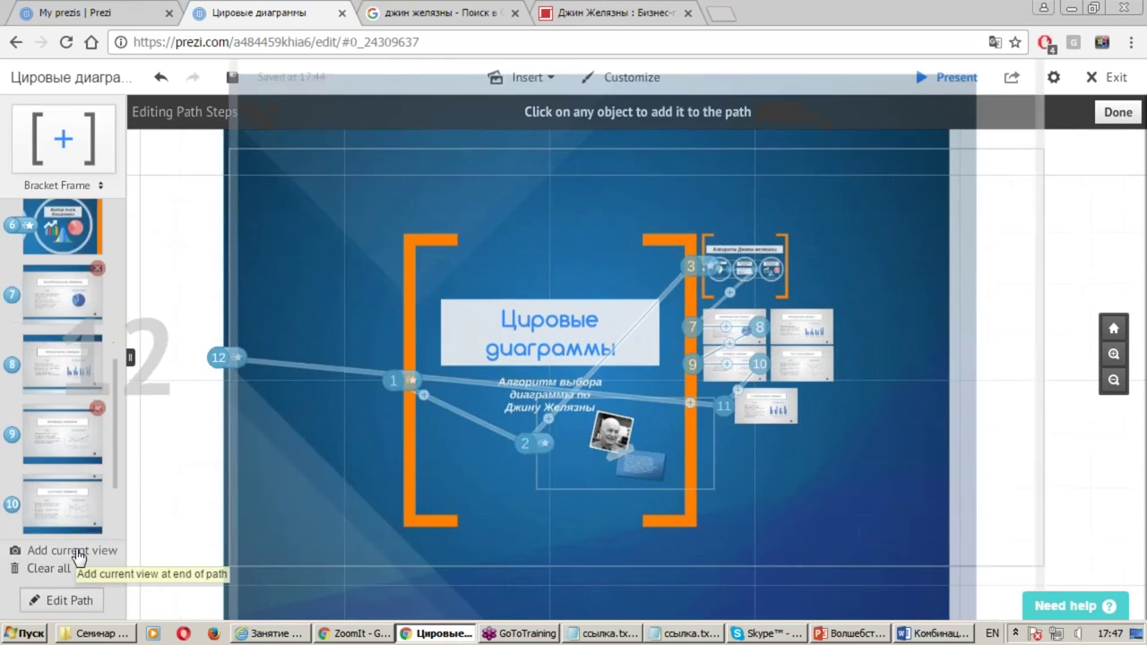
mouse_move(63, 511)
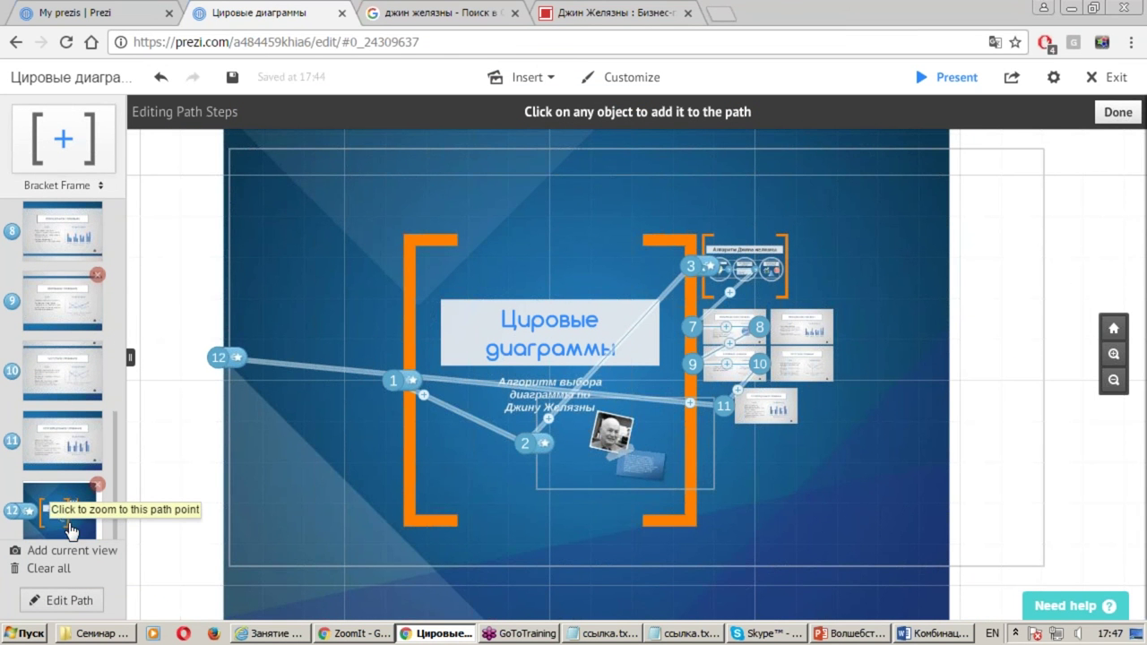
Move the overview to step 1 and delete the old title-frame step
drag(78, 516, 77, 197)
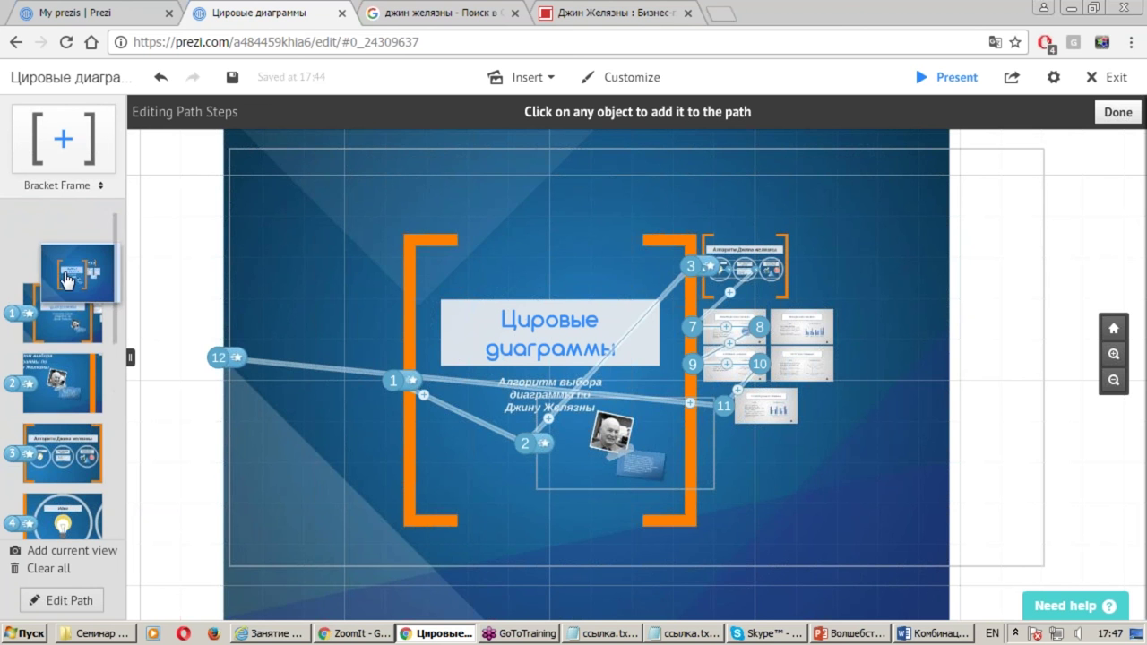
drag(76, 197, 34, 248)
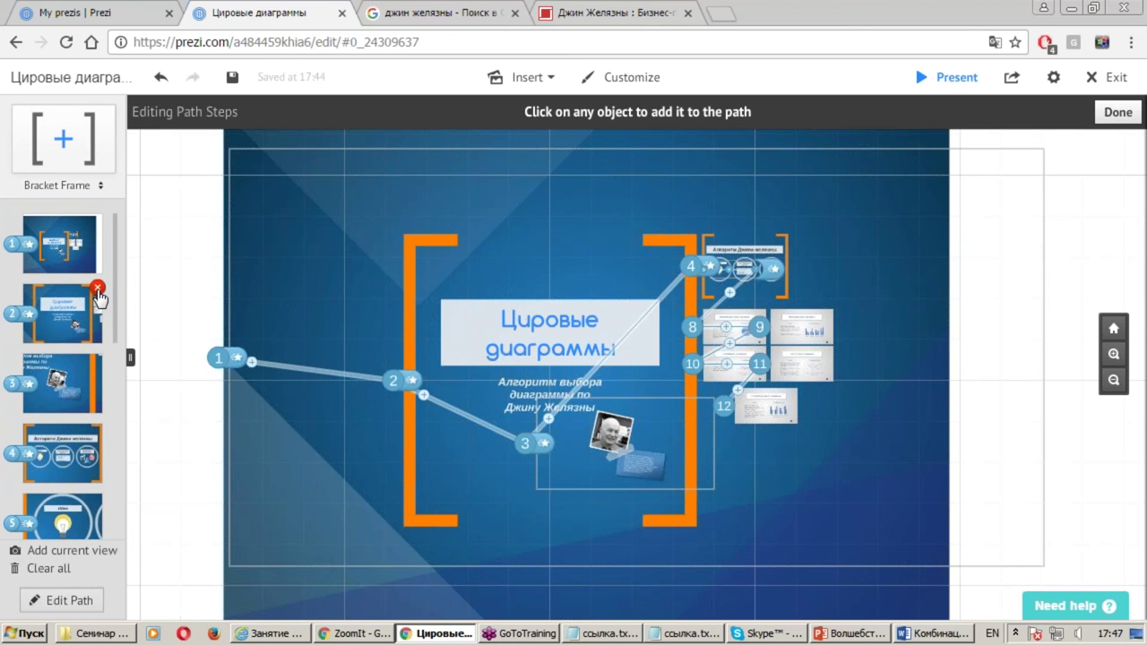
click(98, 291)
click(56, 247)
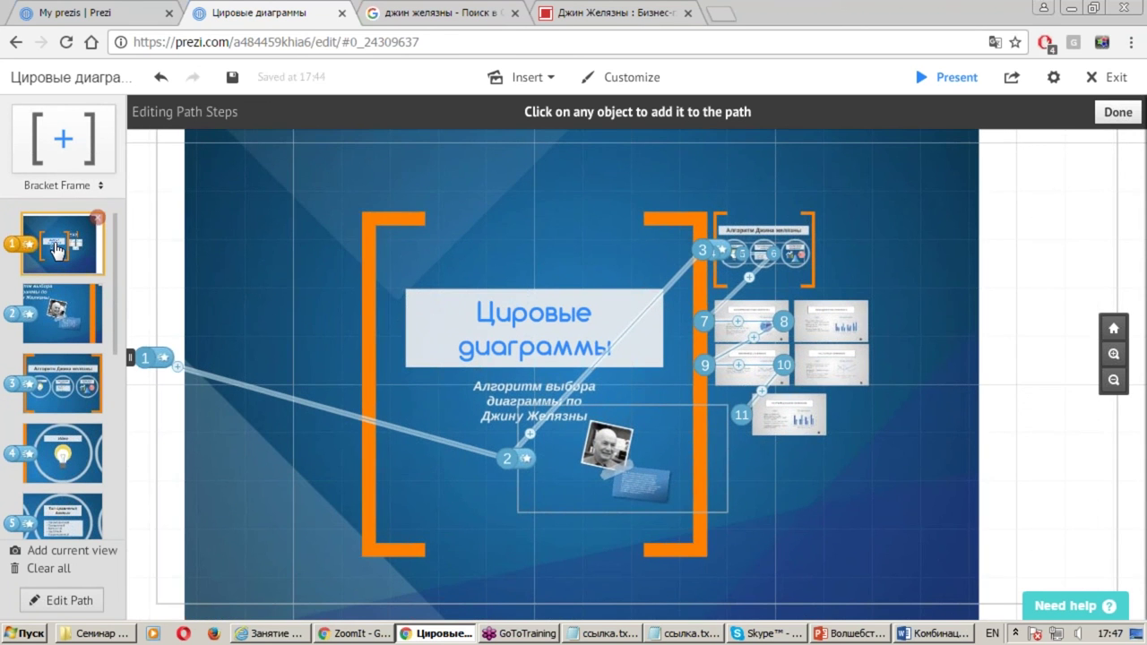
Remove the stray step 12 and the test steps on the title and subtitle boxes
click(214, 405)
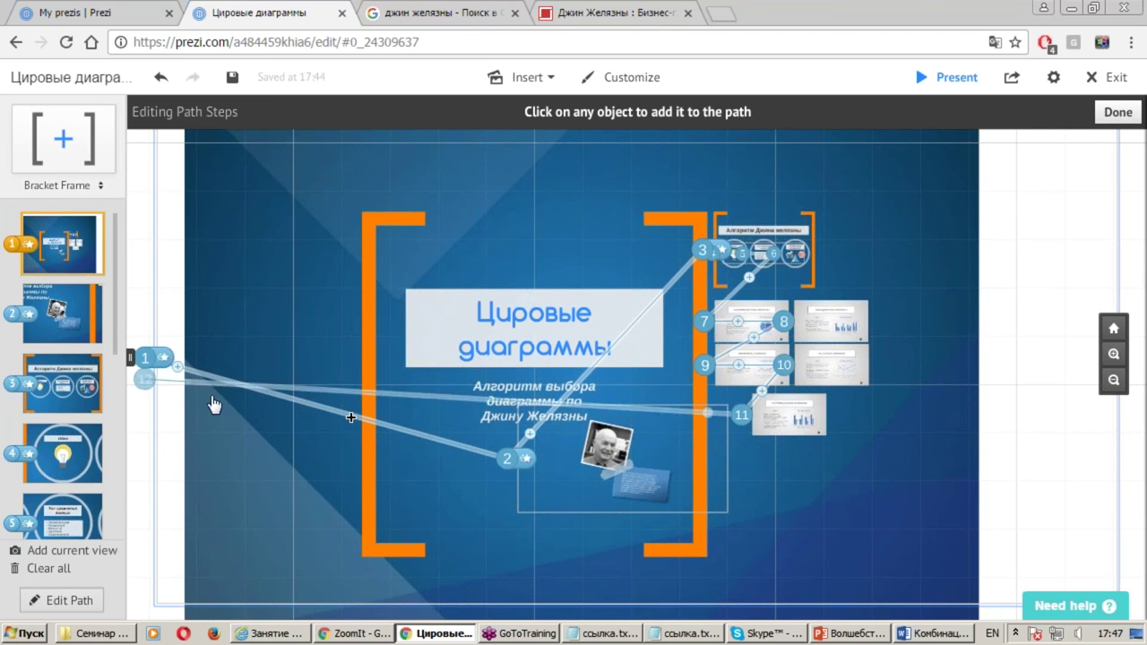
drag(179, 371, 182, 375)
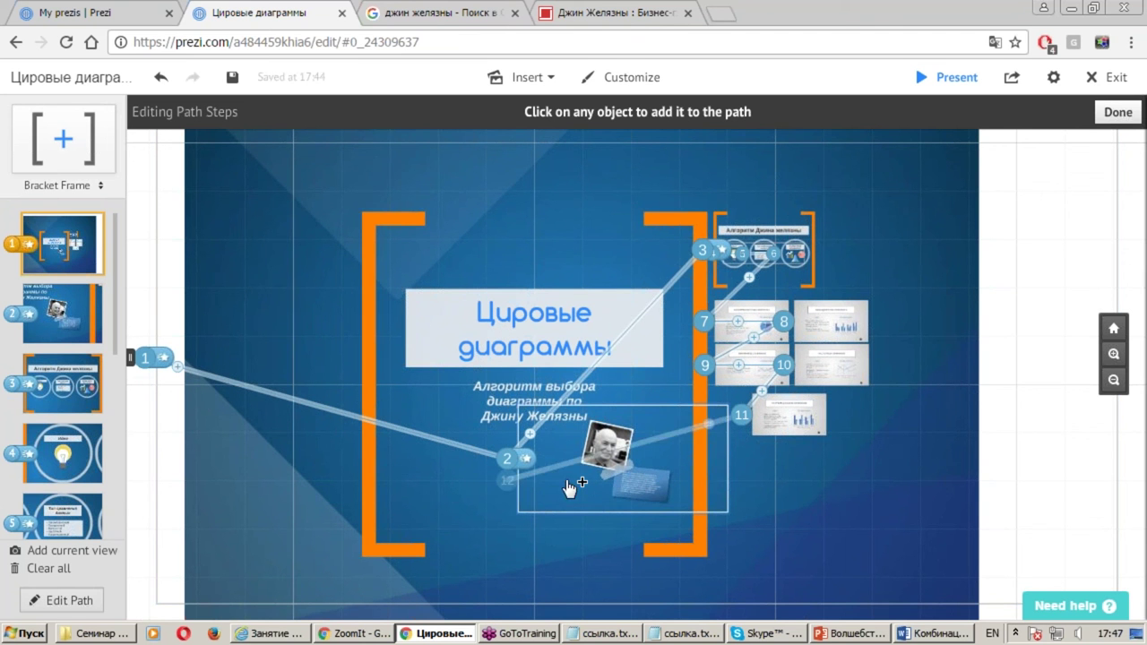
click(607, 359)
click(647, 376)
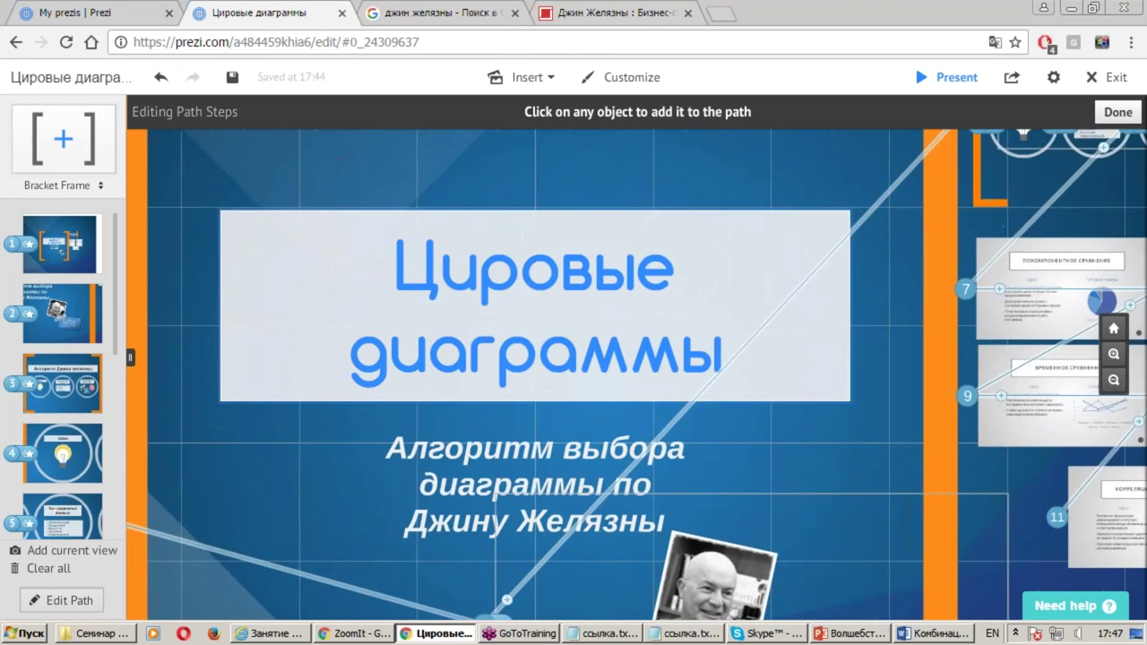
scroll(470, 358, down, 3)
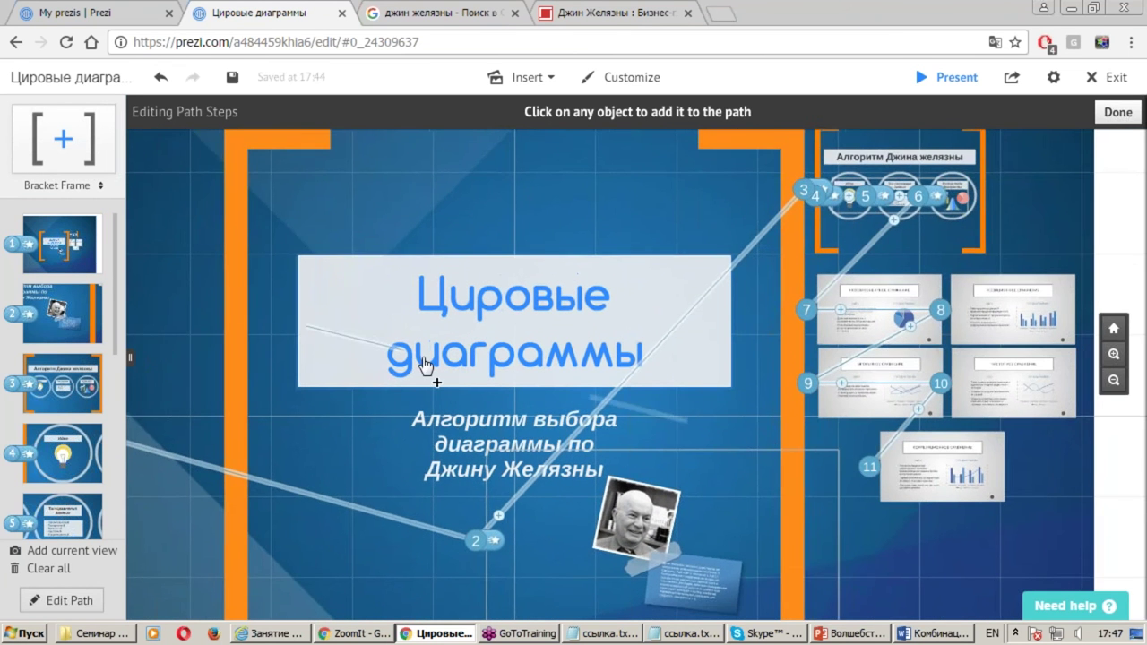
scroll(426, 363, up, 3)
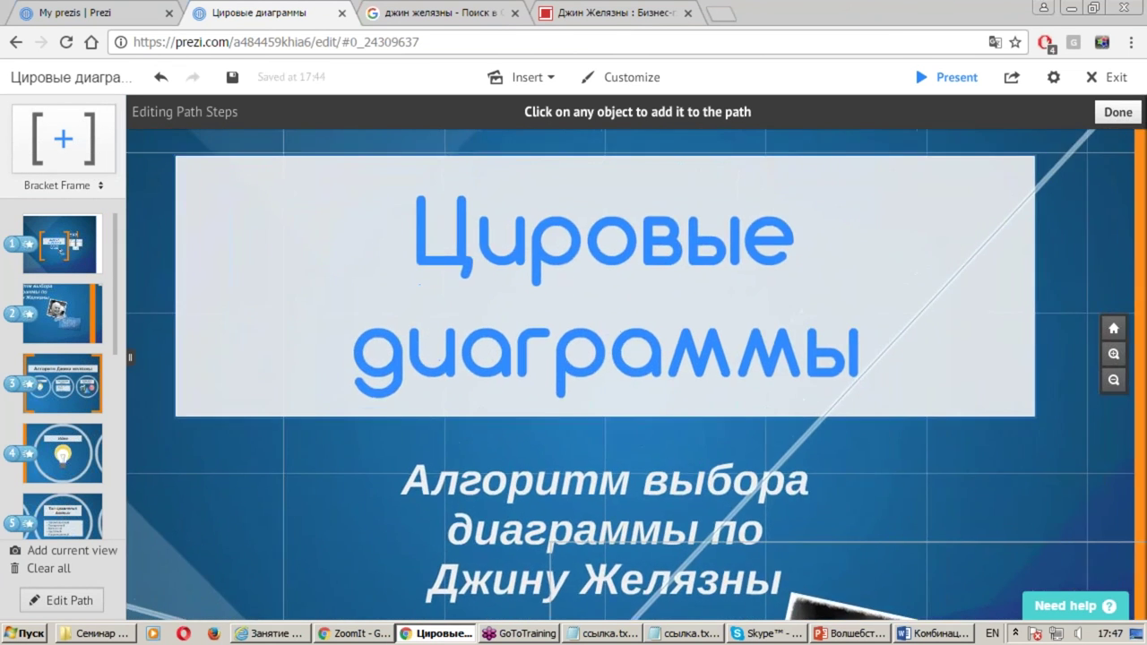
click(590, 459)
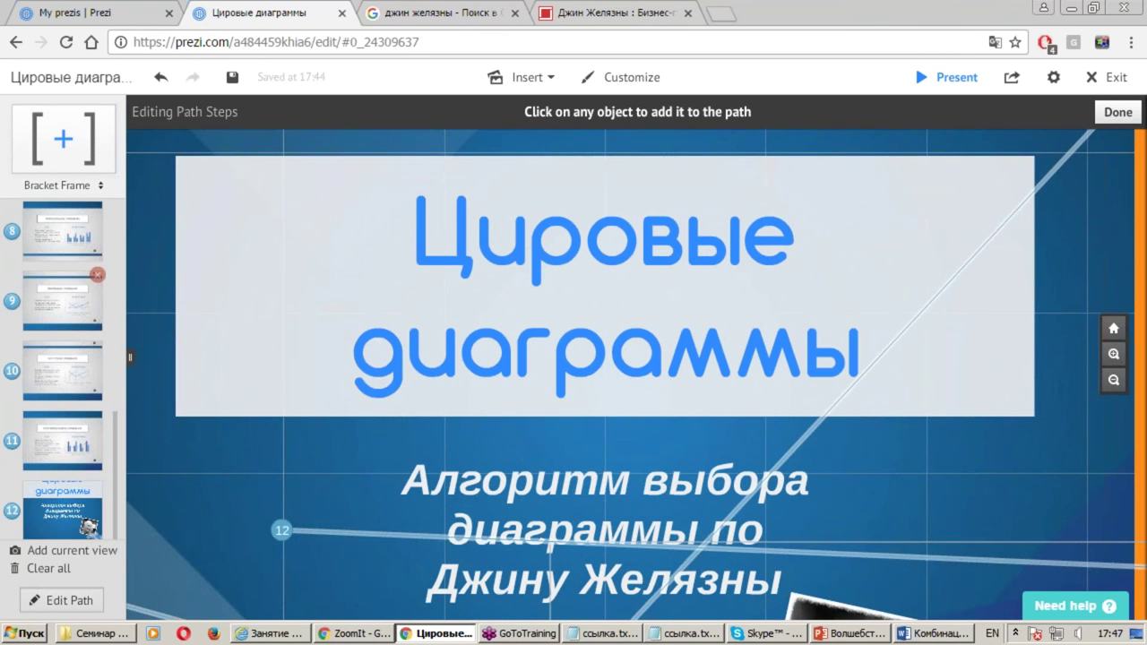
click(99, 485)
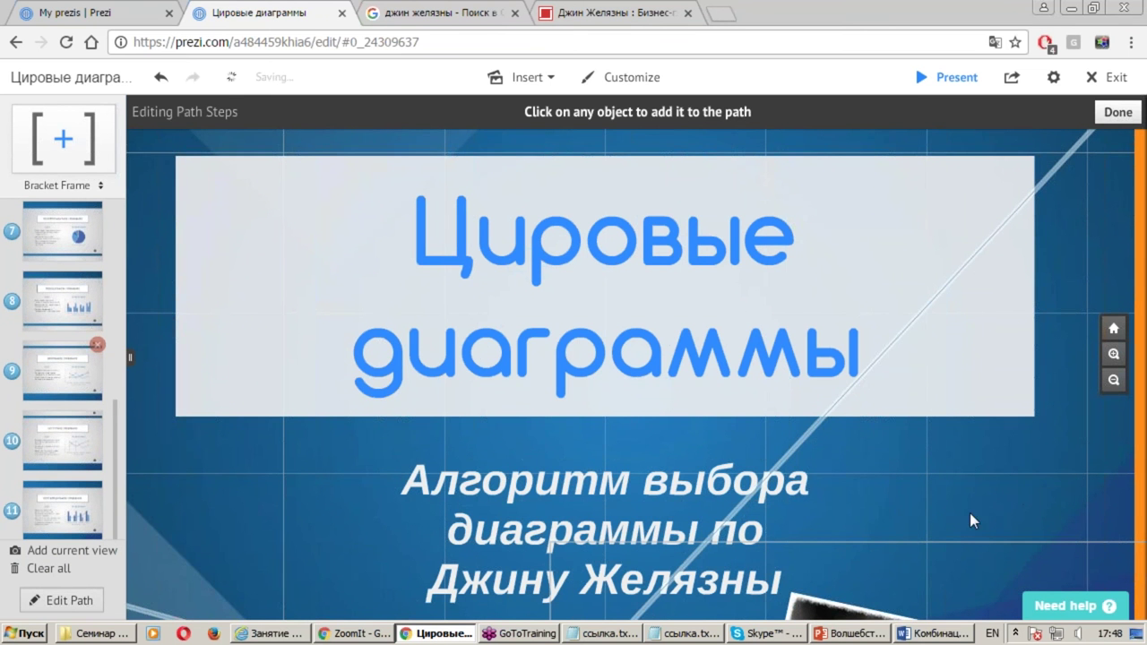
Reframe the whole layout, then add and delete a test step 12, leaving 11 steps
scroll(869, 528, down, 2)
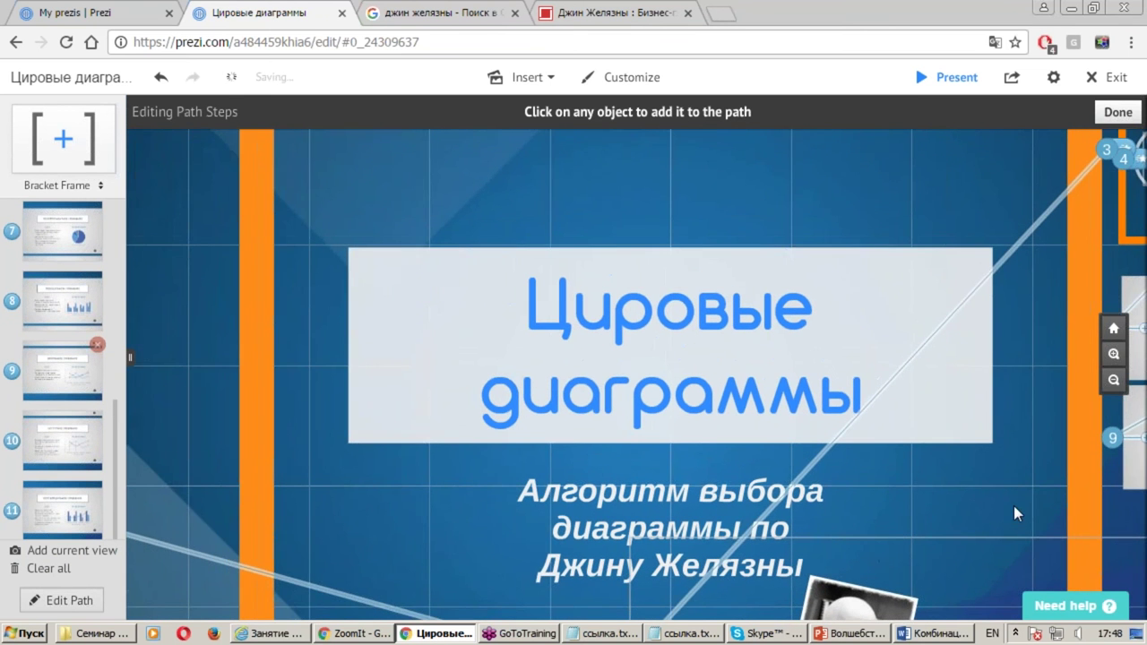
drag(1013, 506, 968, 461)
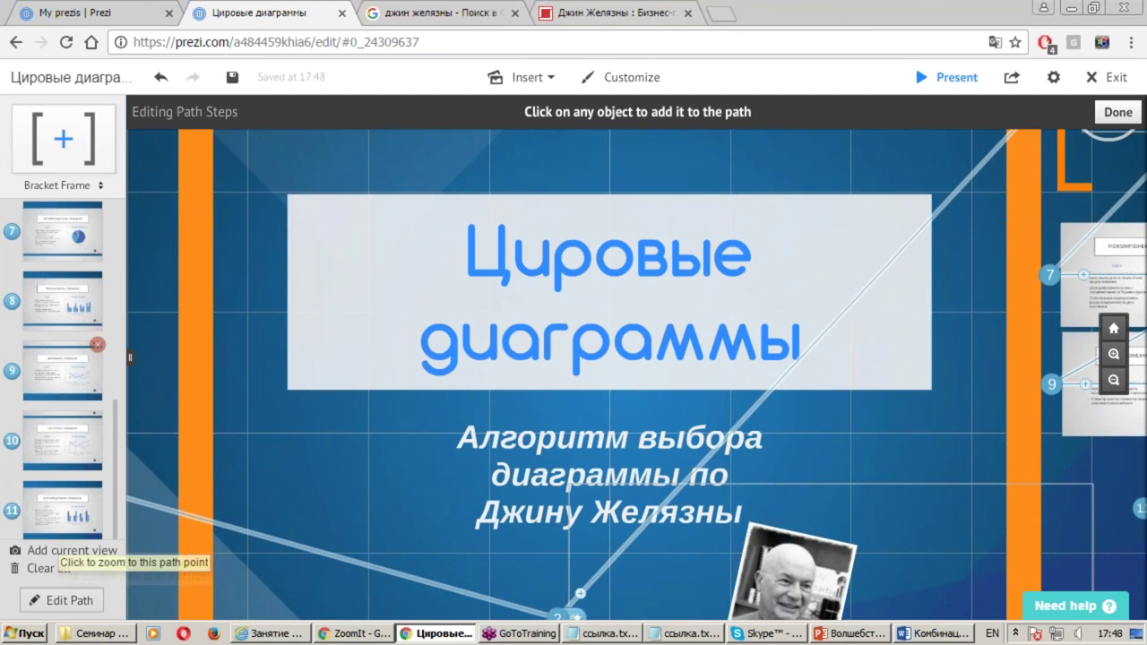
scroll(928, 399, down, 3)
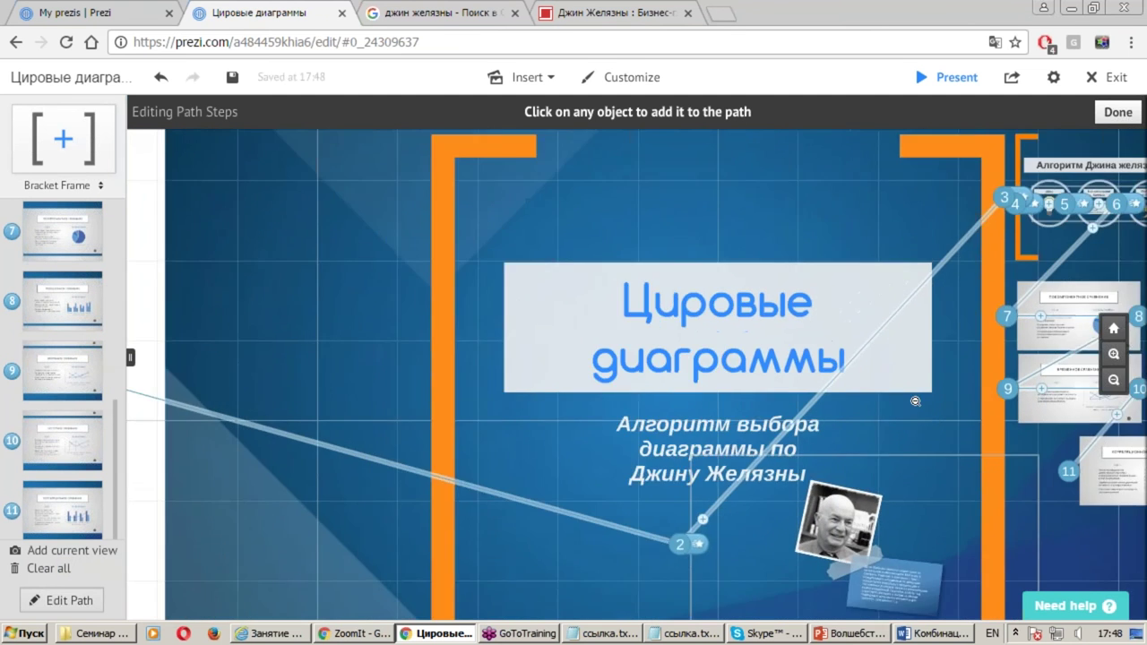
scroll(916, 401, down, 2)
scroll(853, 486, down, 1)
mouse_move(853, 486)
mouse_down()
mouse_move(519, 512)
mouse_move(684, 518)
mouse_move(724, 507)
mouse_up()
scroll(720, 501, up, 2)
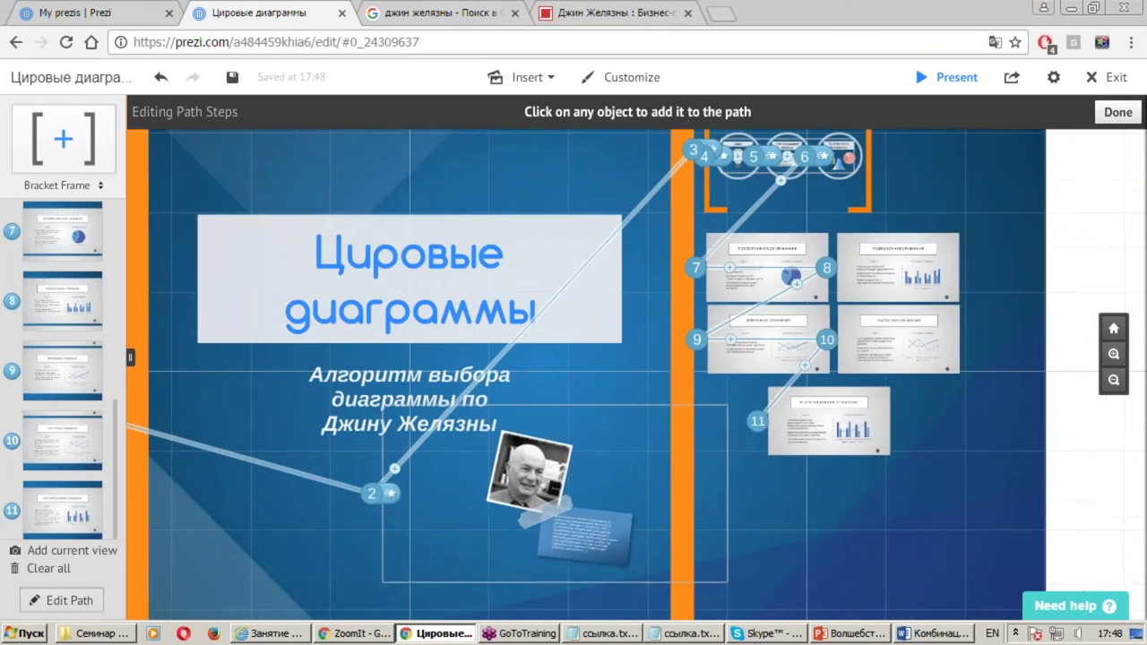
scroll(1002, 242, down, 1)
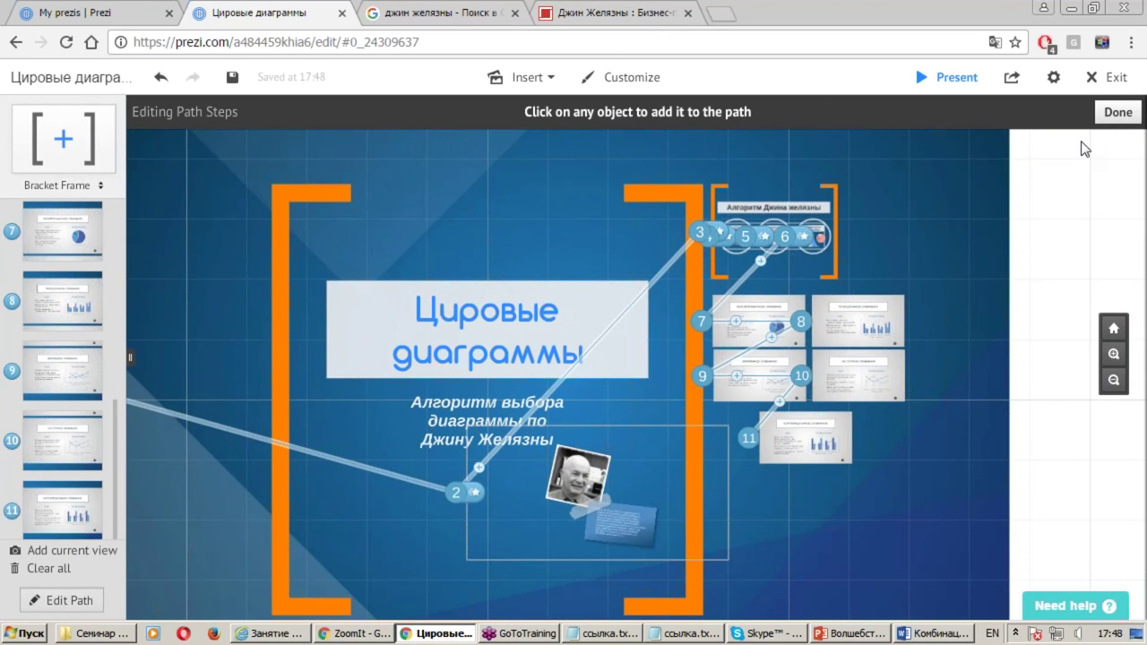
click(489, 462)
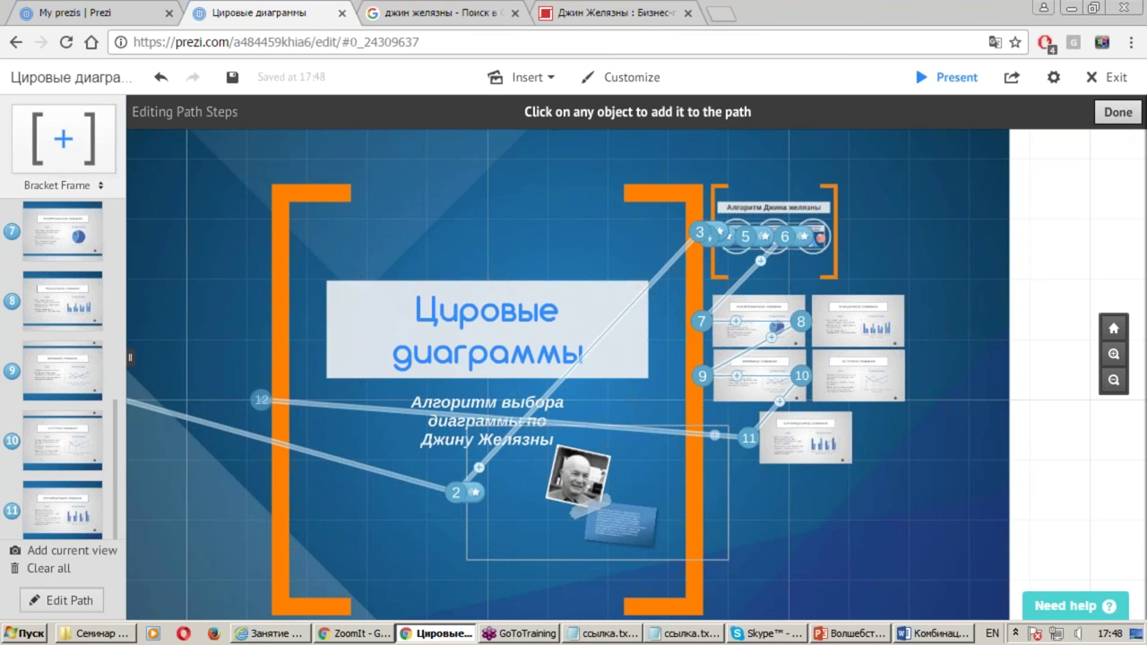
click(97, 414)
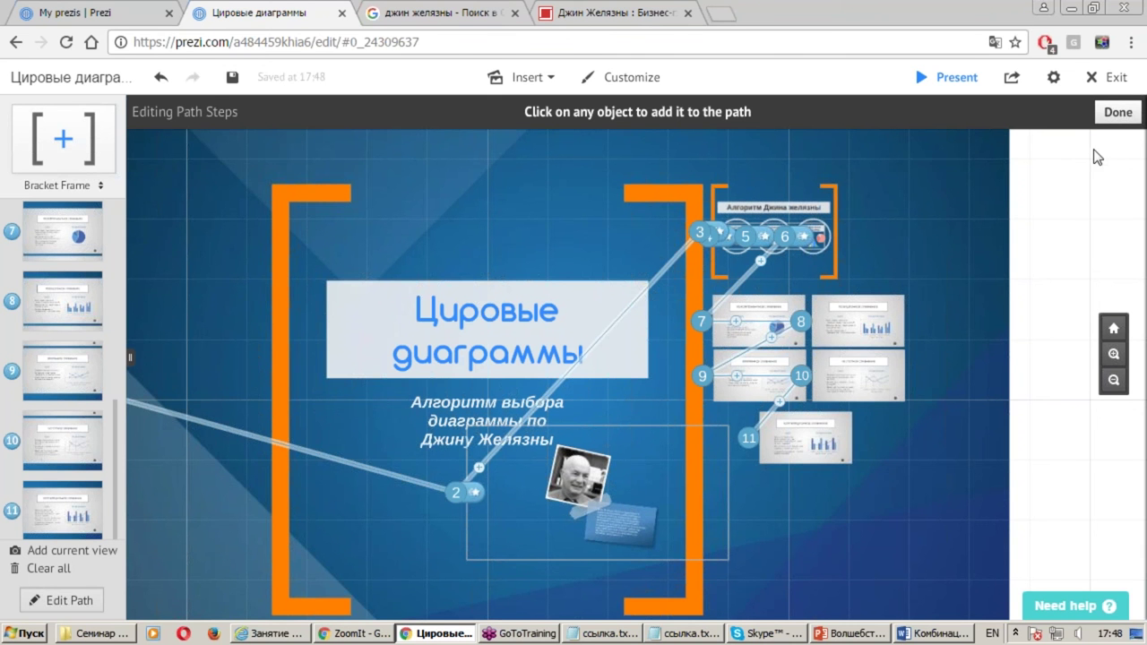
key(ctrl+1)
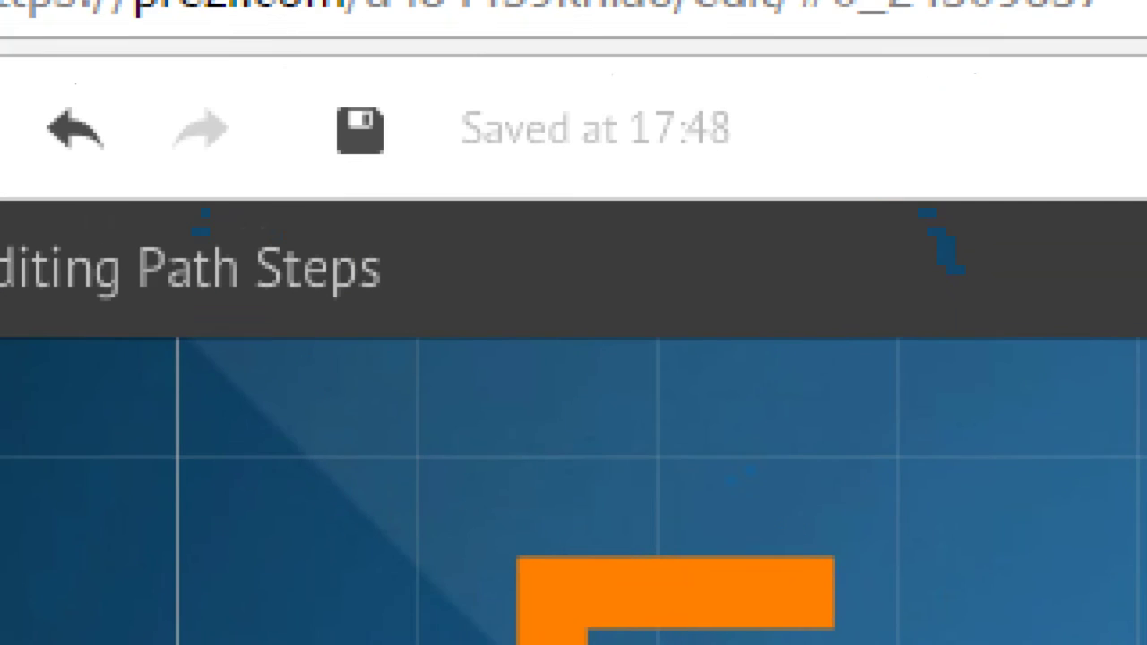
drag(208, 51, 260, 104)
key(Escape)
click(234, 78)
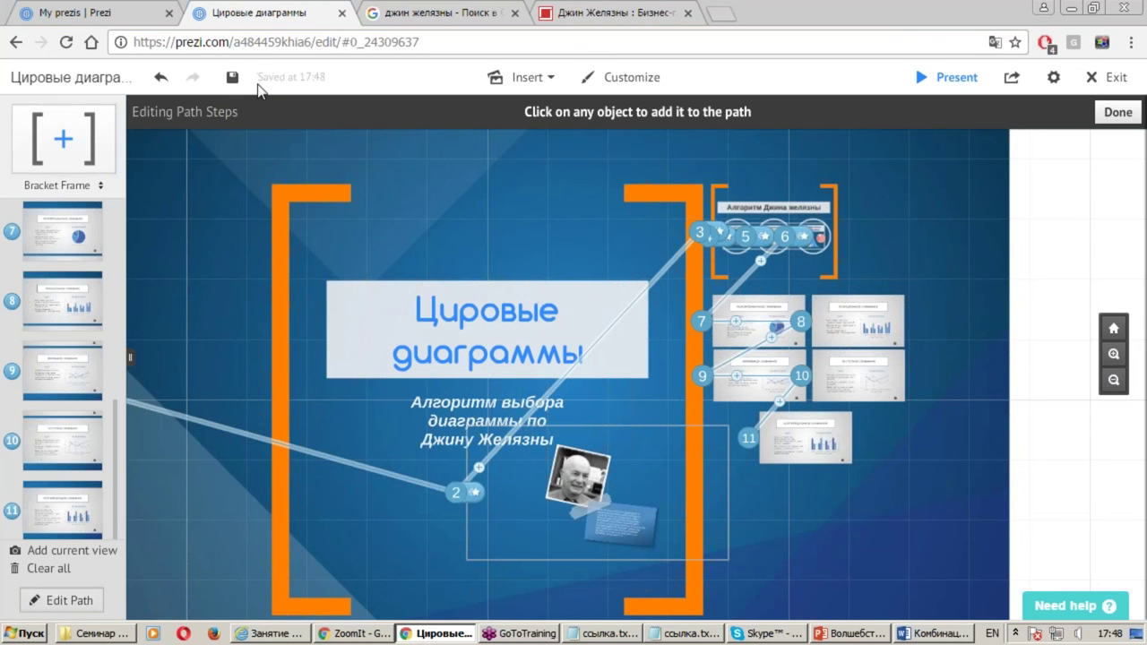
click(1012, 78)
key(ctrl+1)
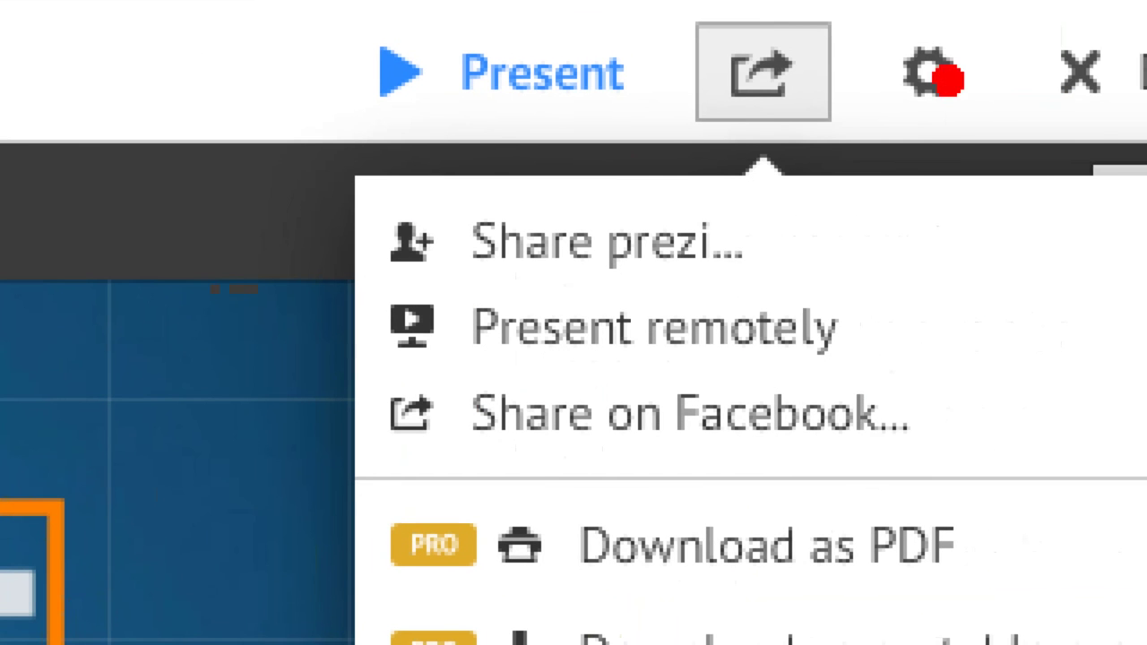
drag(990, 63, 1039, 91)
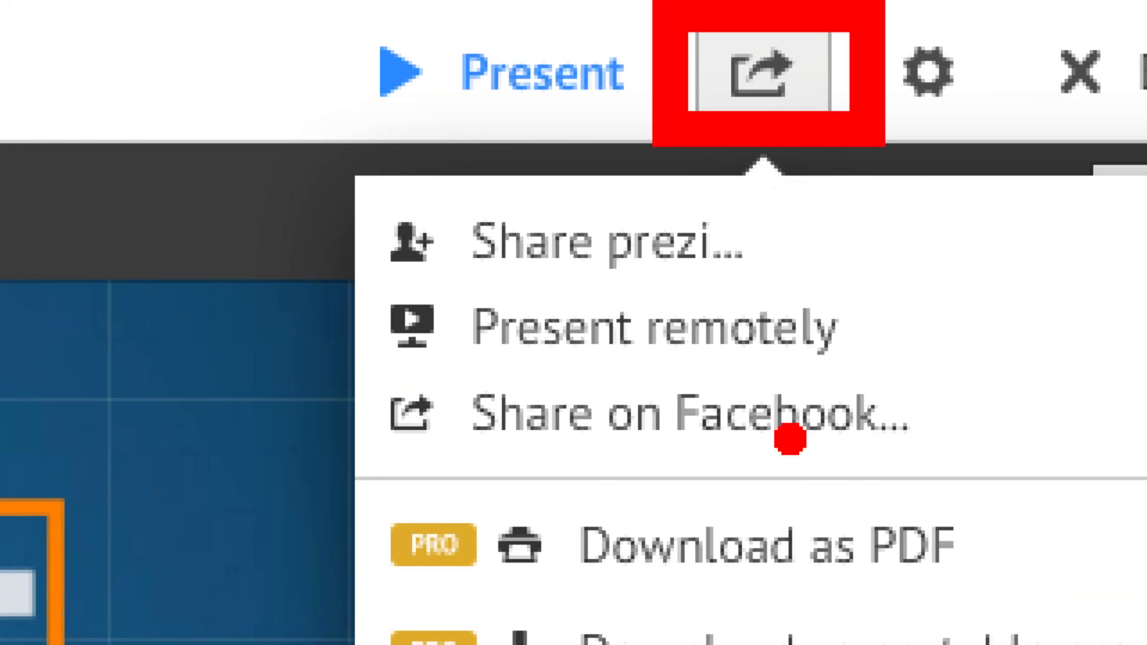
drag(774, 466, 1003, 455)
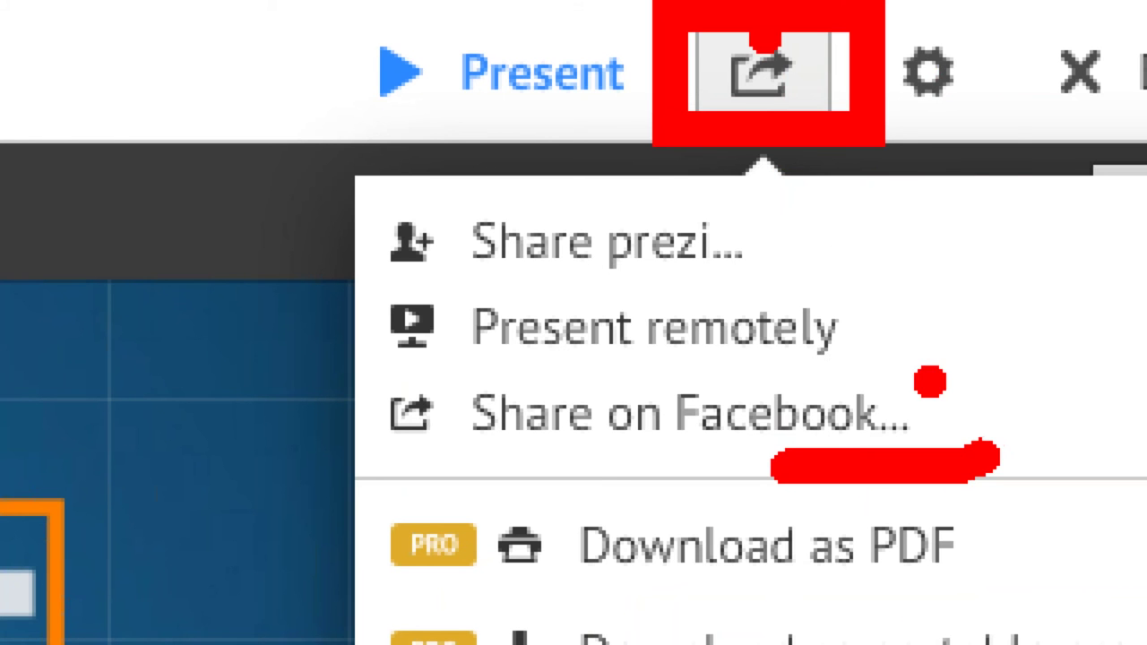
key(Escape)
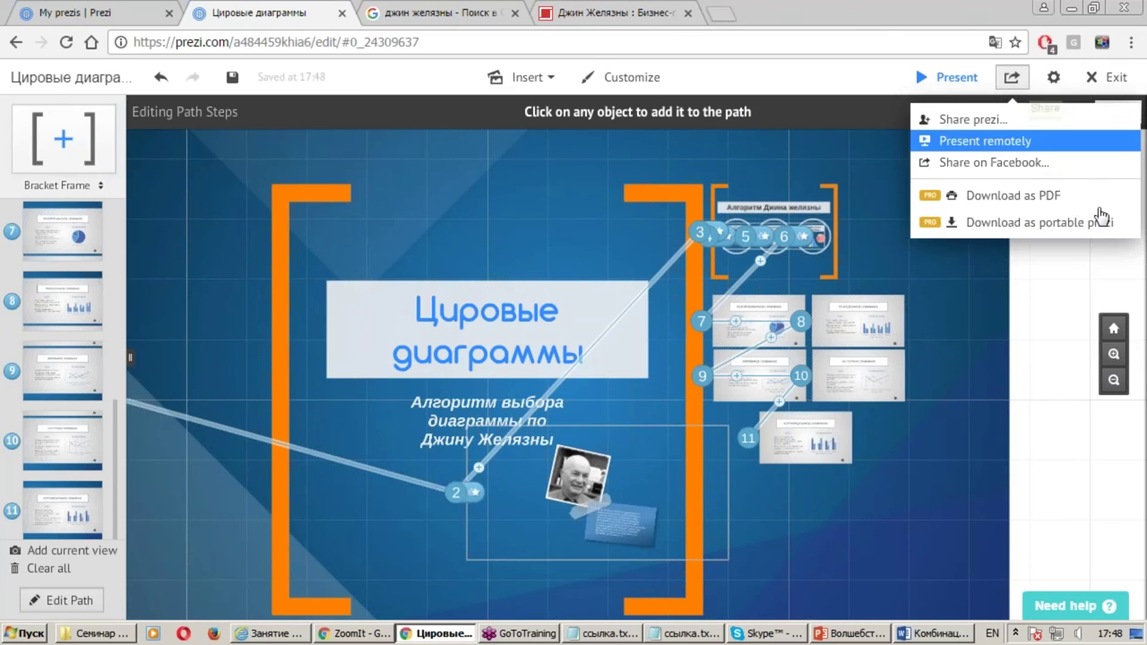
key(ctrl+1)
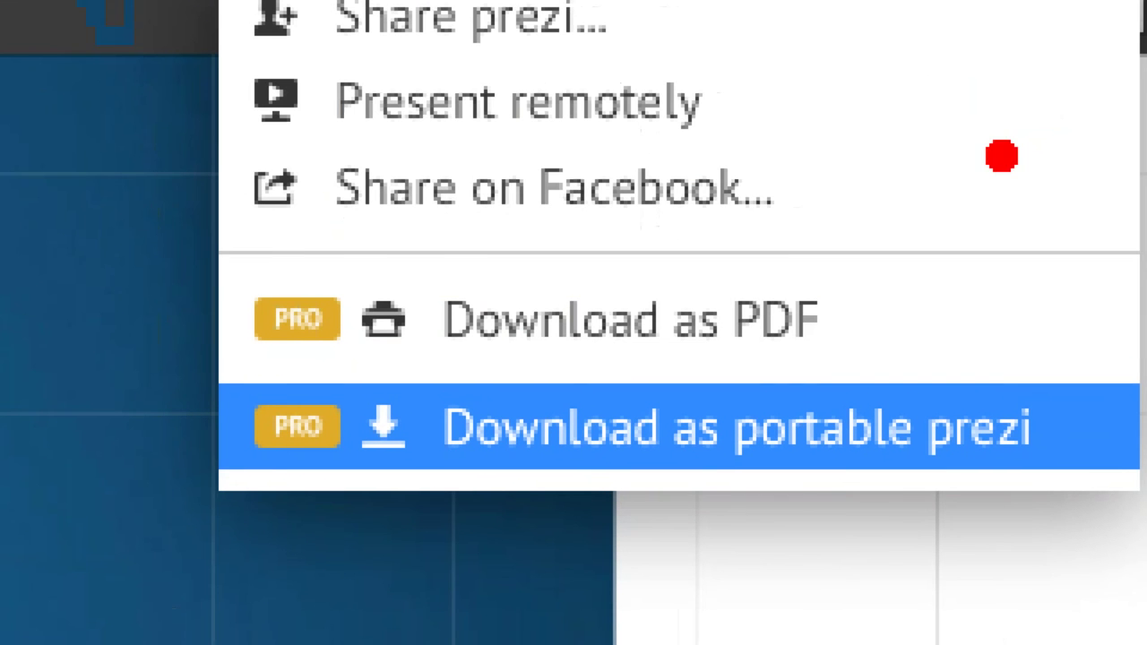
drag(183, 233, 1141, 502)
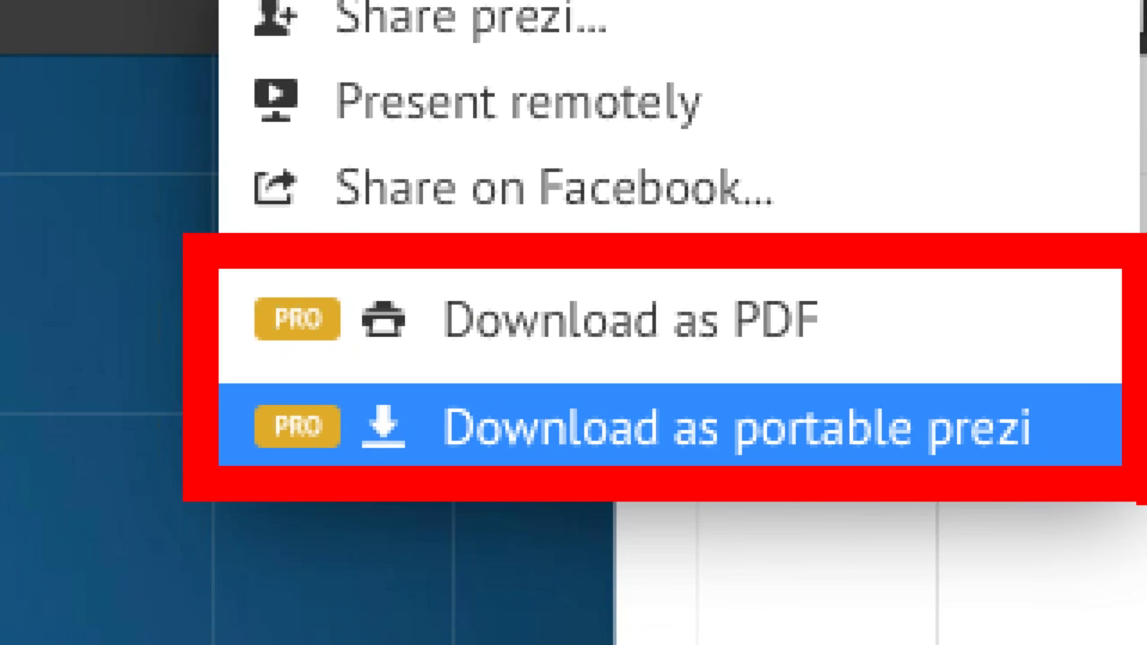
key(Escape)
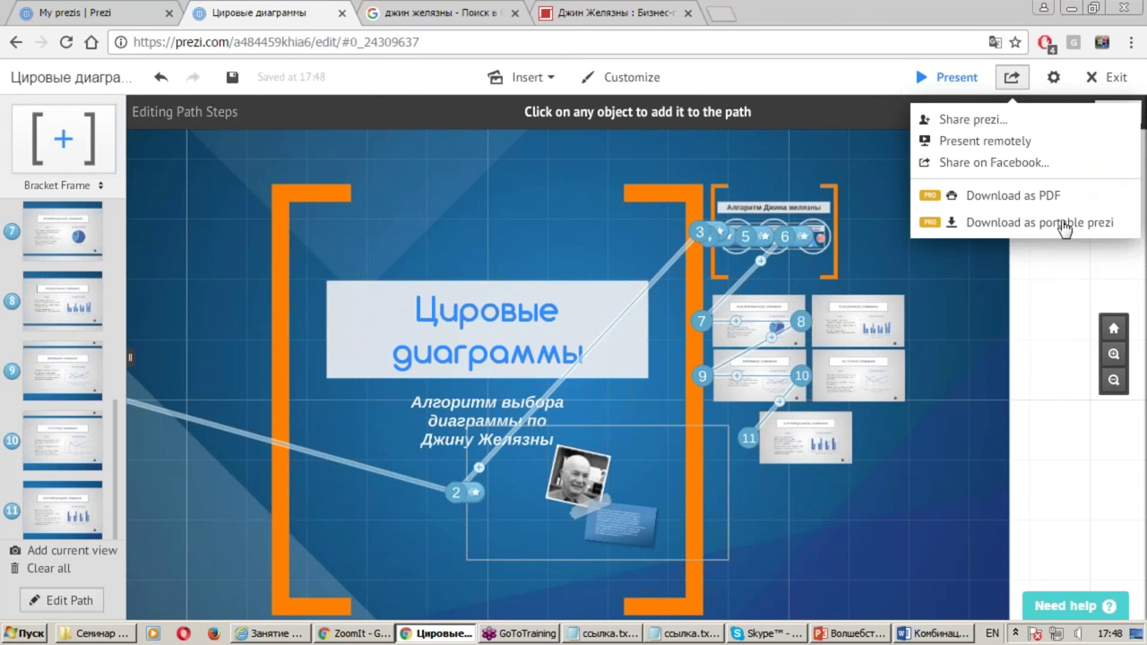
click(1049, 279)
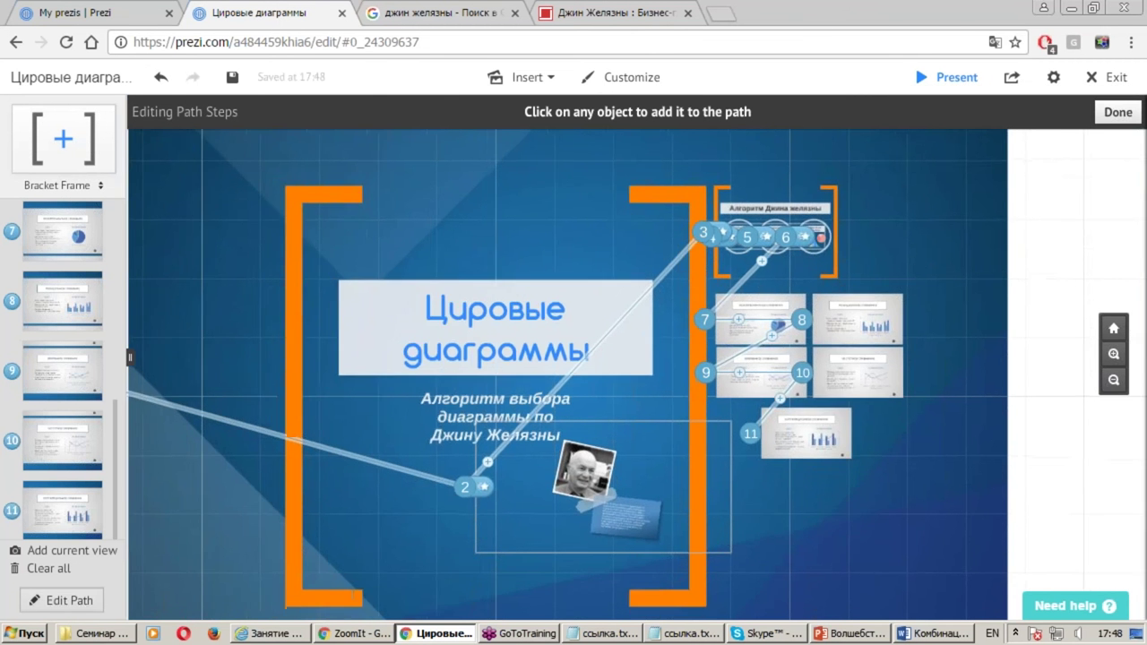
Preview path step 7, then return to the step 1 overview
scroll(671, 308, down, 2)
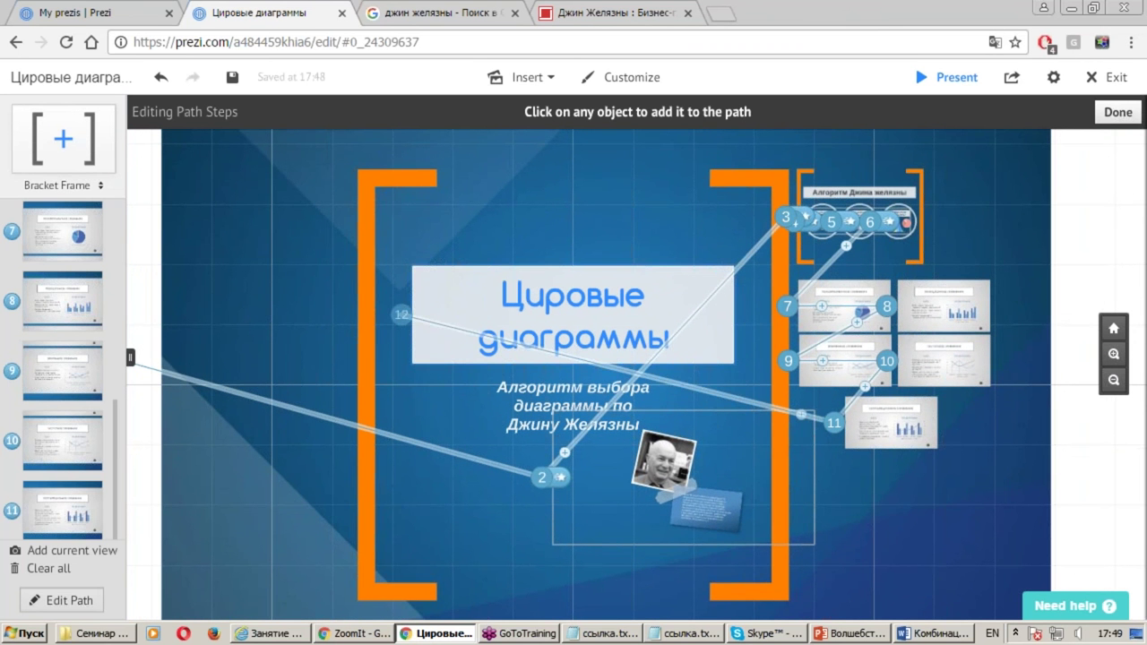
click(54, 244)
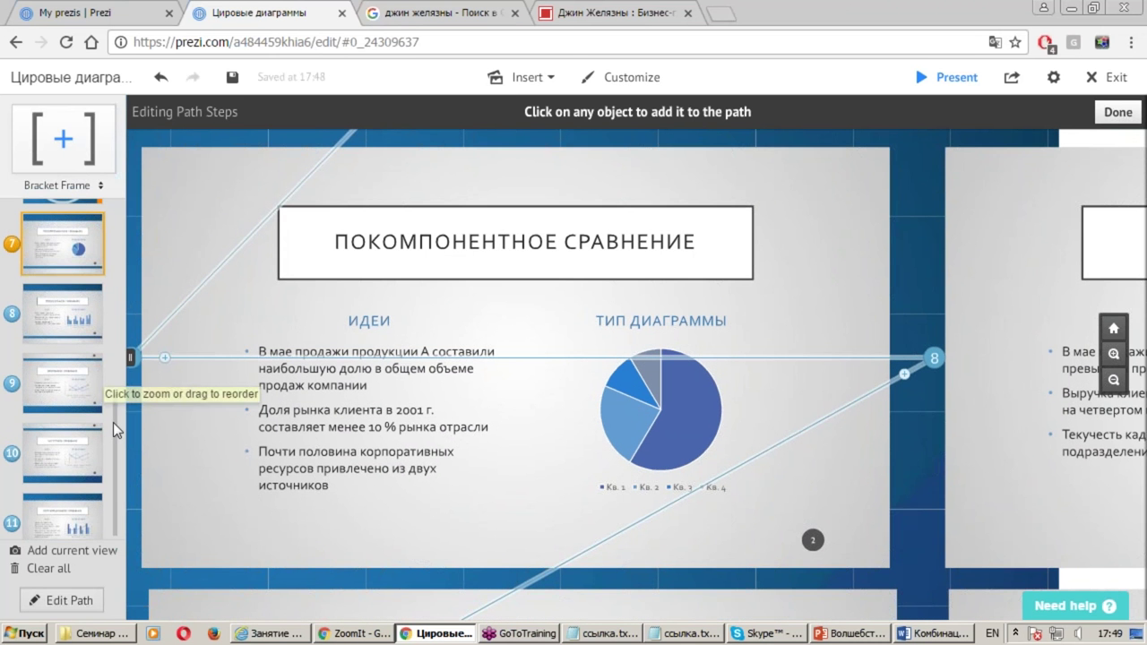
scroll(63, 358, up, 3)
scroll(63, 314, up, 2)
click(77, 251)
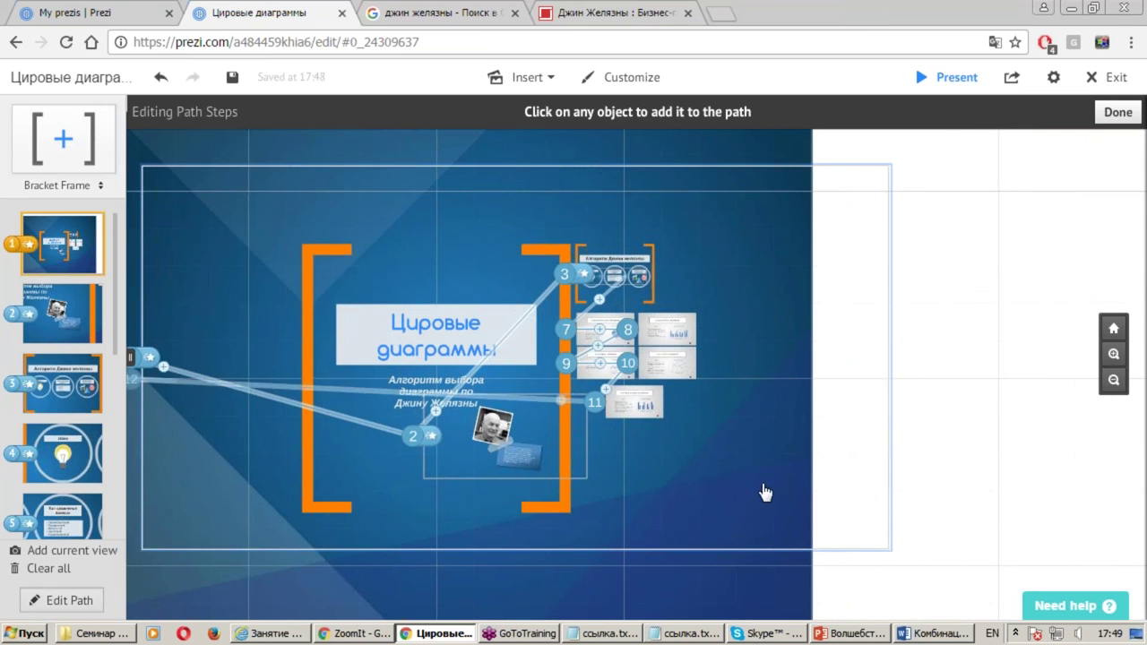
Finish path editing, close the PPT Import panel, and recenter the overview
click(61, 607)
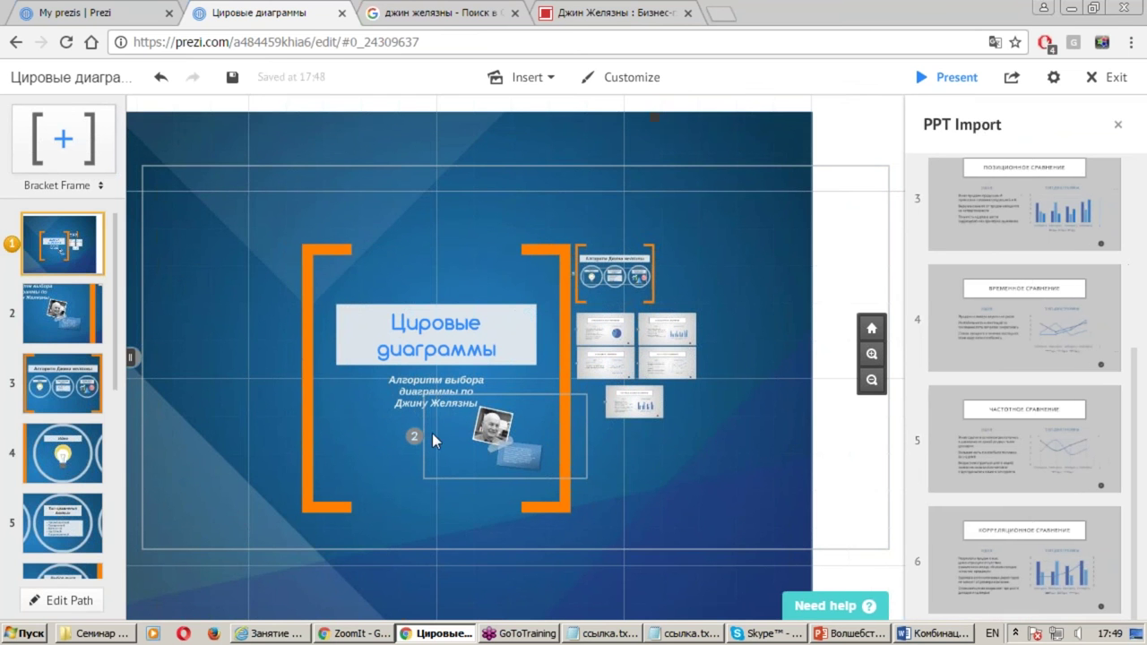
click(1118, 125)
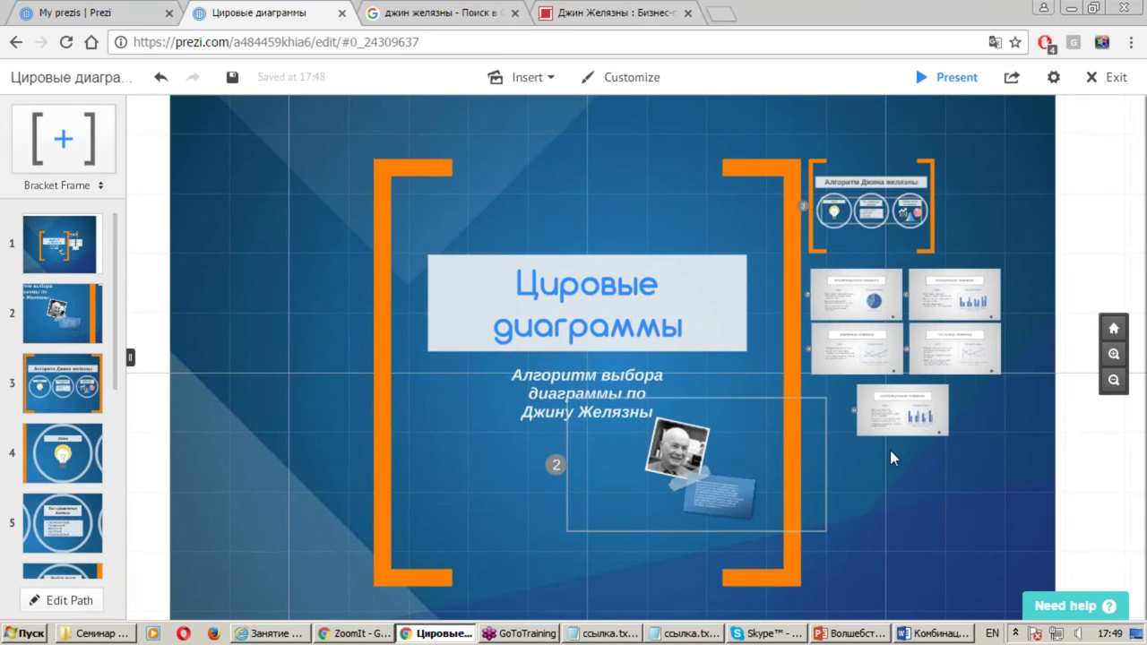
drag(938, 486, 891, 489)
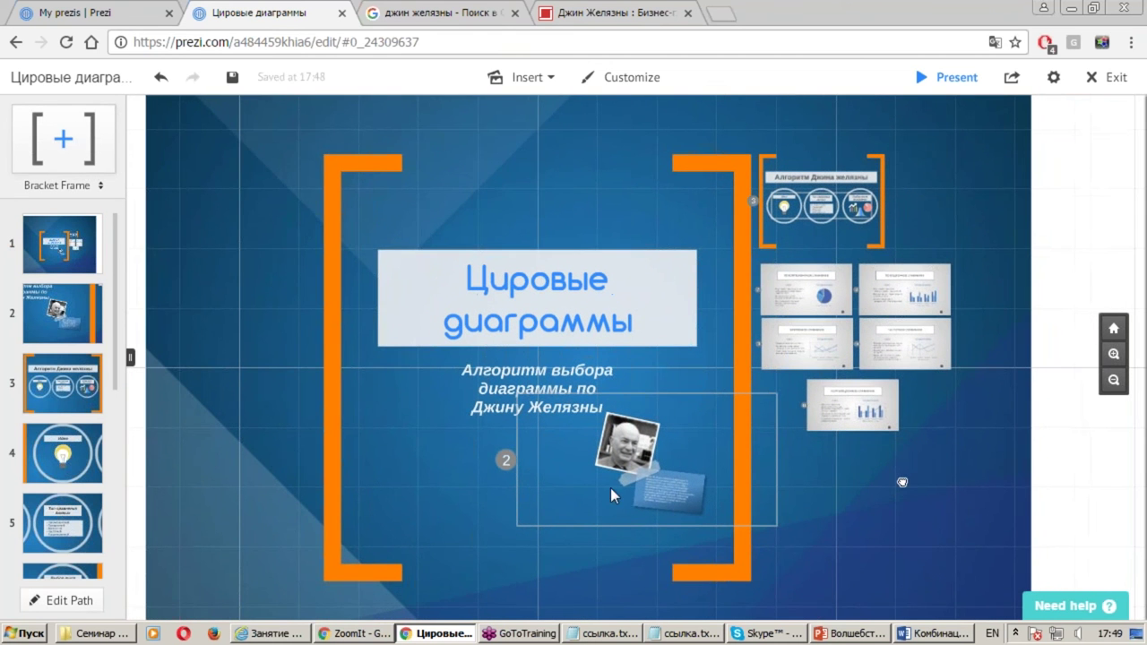
click(60, 600)
click(65, 552)
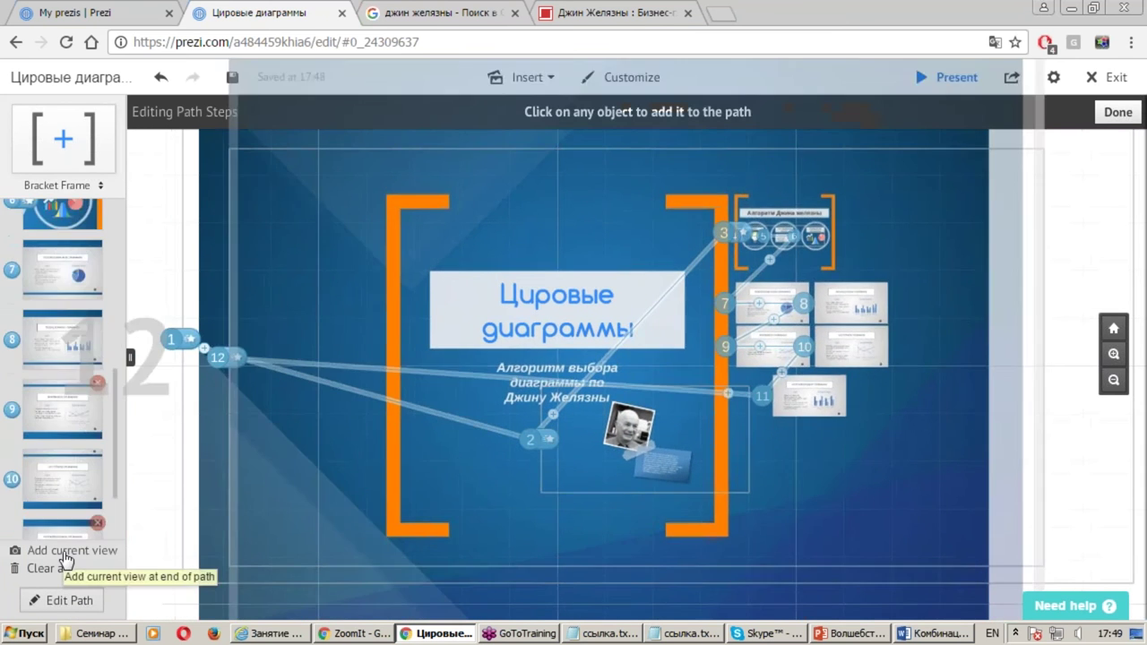
drag(63, 529, 83, 258)
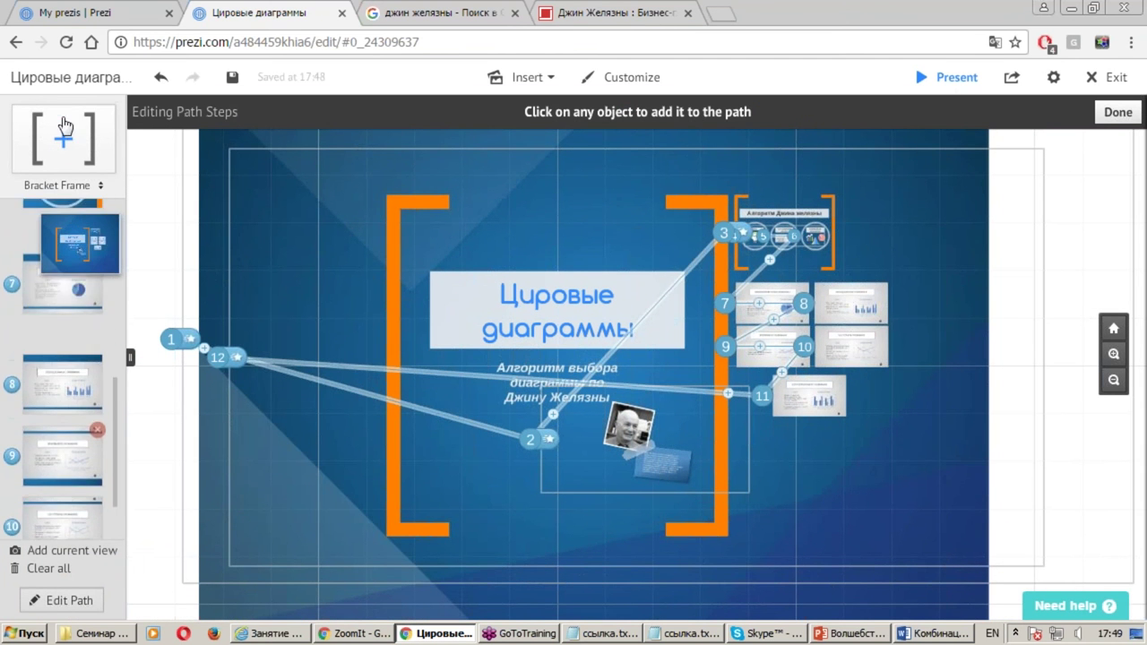
drag(84, 258, 68, 244)
click(96, 289)
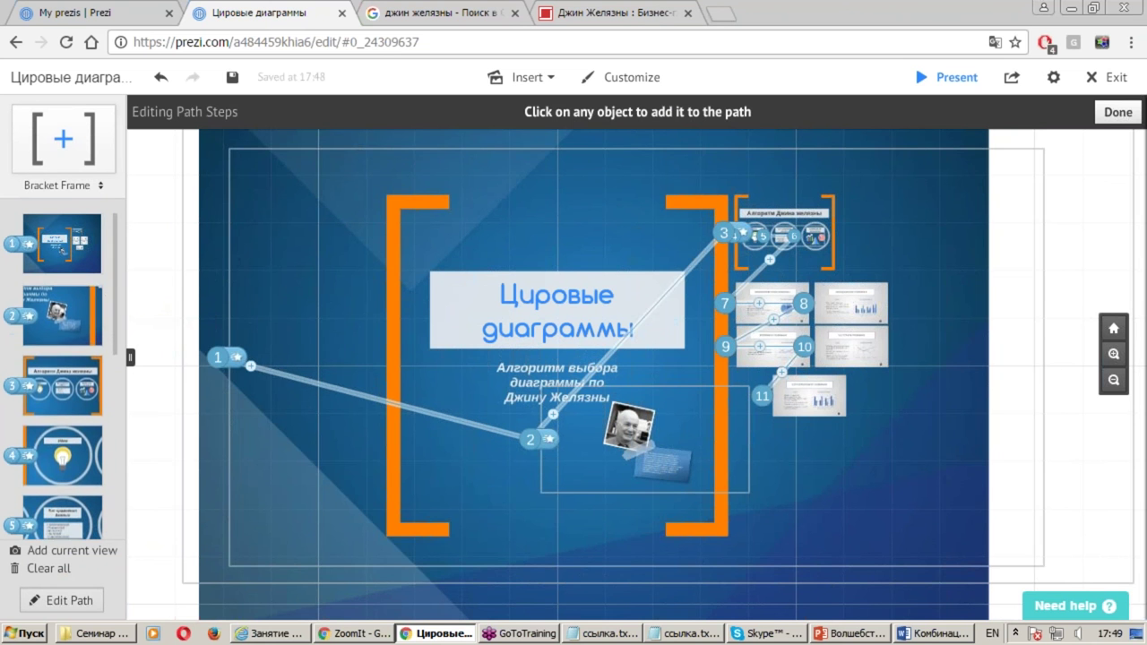
click(1050, 312)
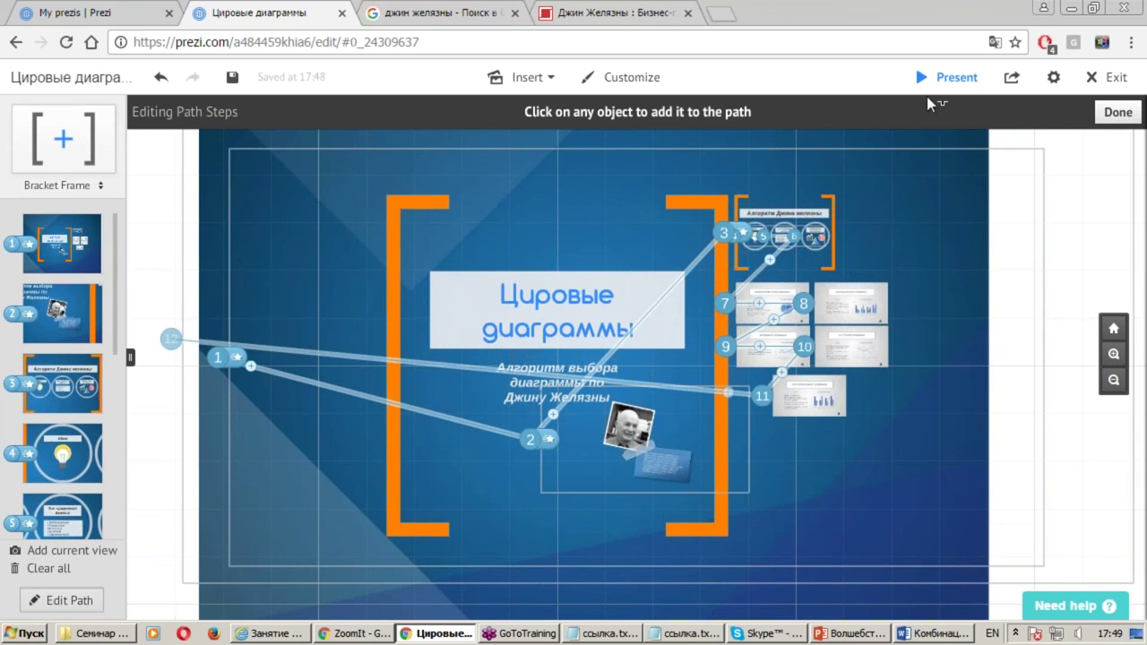
key(ctrl+1)
drag(632, 103, 1111, 323)
key(Escape)
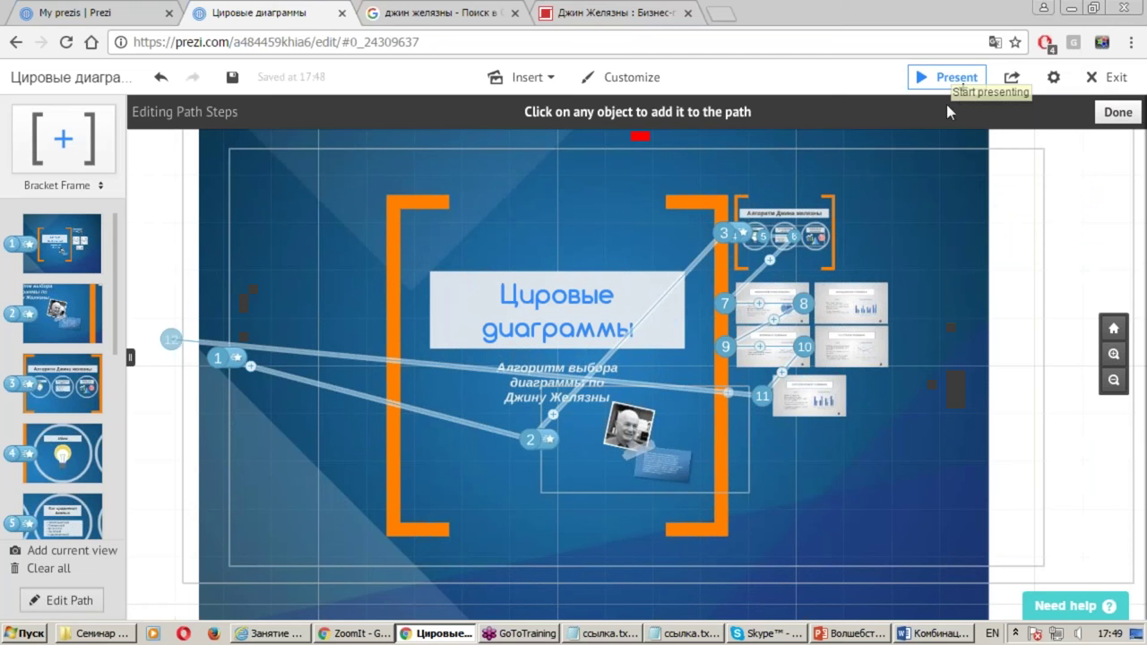
Present fullscreen through the photo, algorithm overview, Идея circle and comparison slides, then exit
click(957, 78)
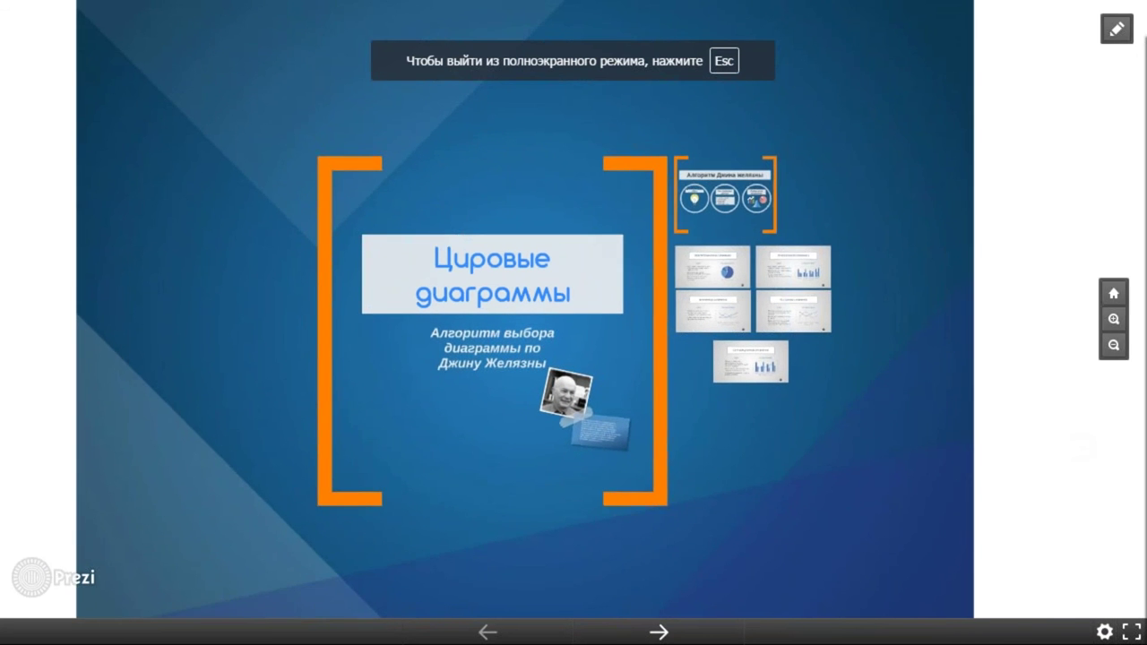
key(Right)
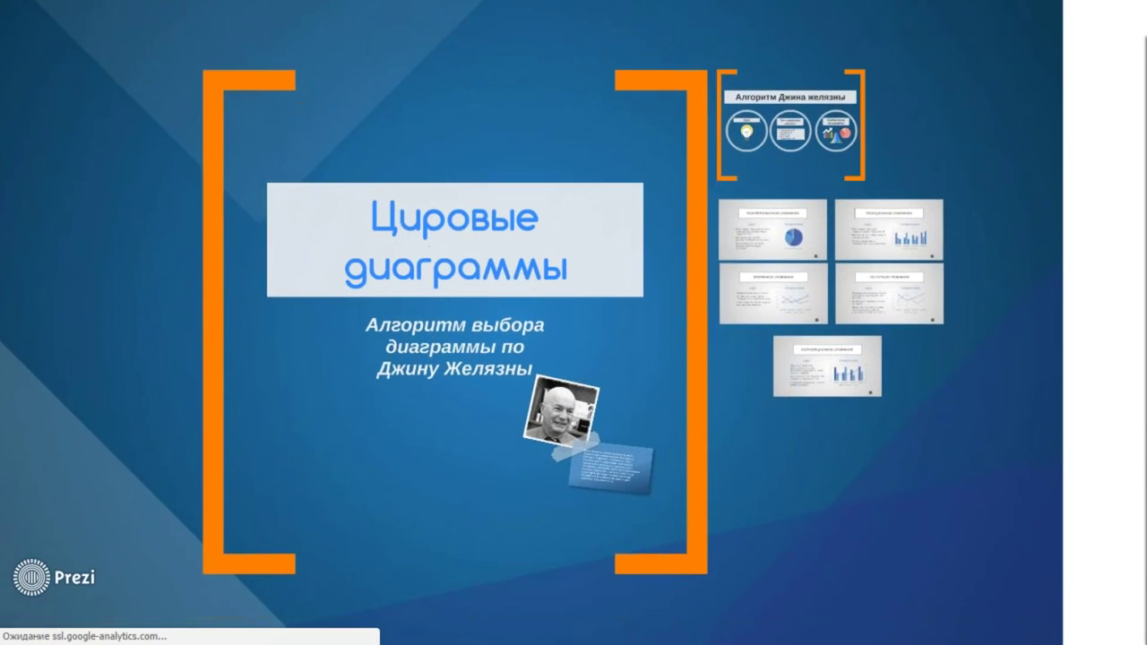
key(Right)
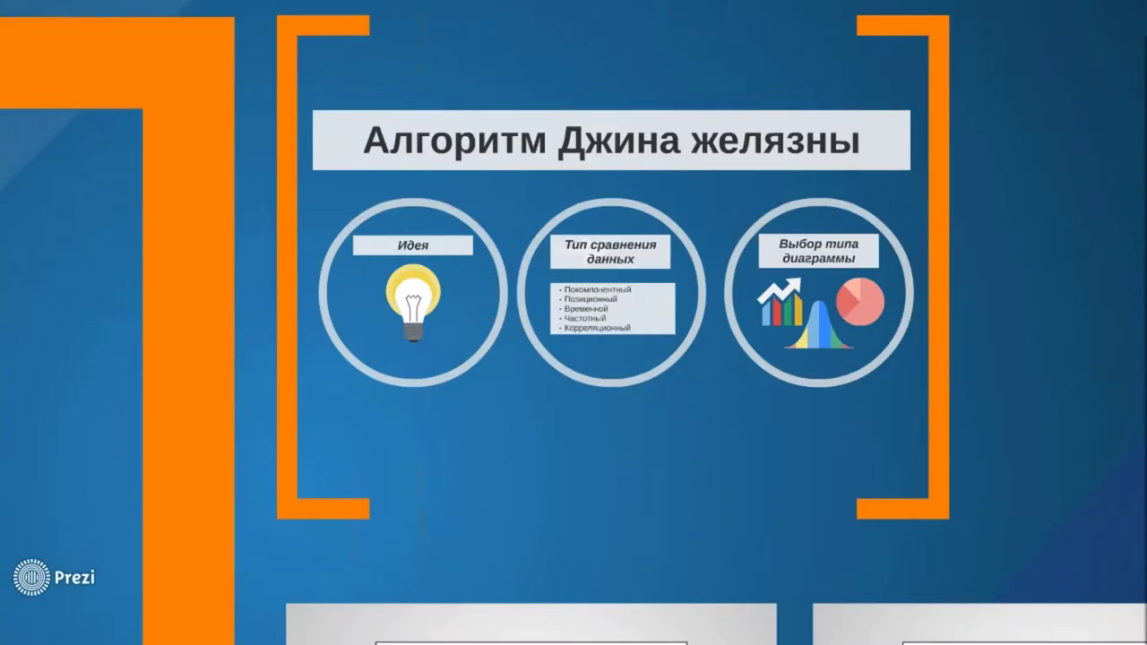
key(Right)
key(Right)
key(Right)
key(Right)
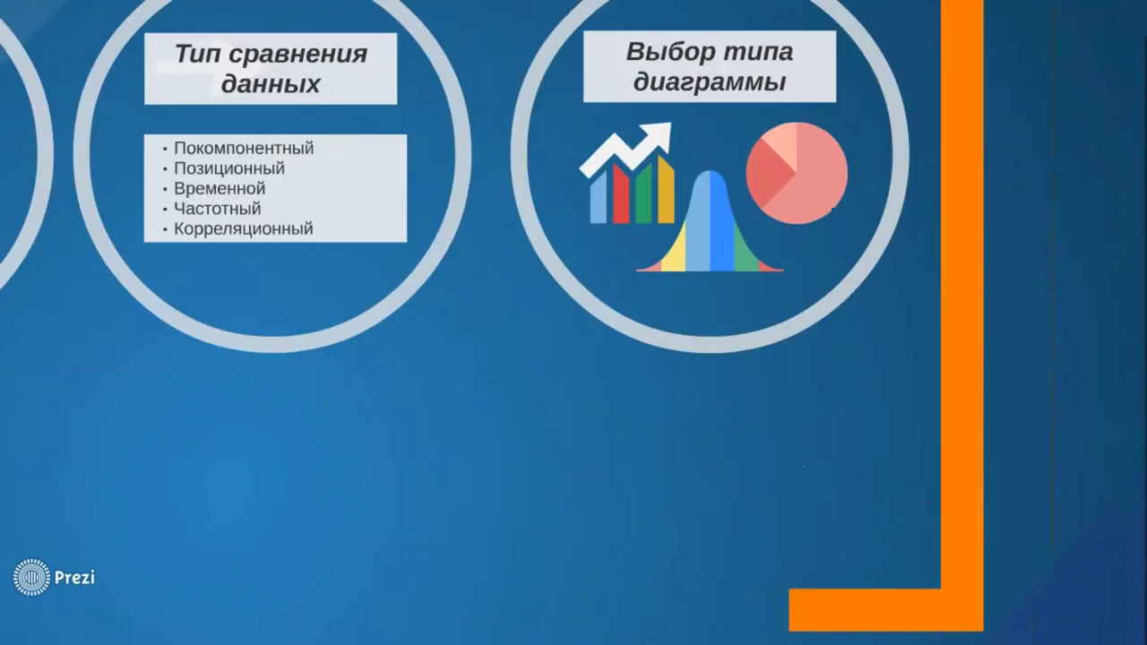
key(Right)
key(Right)
key(Right)
key(Right)
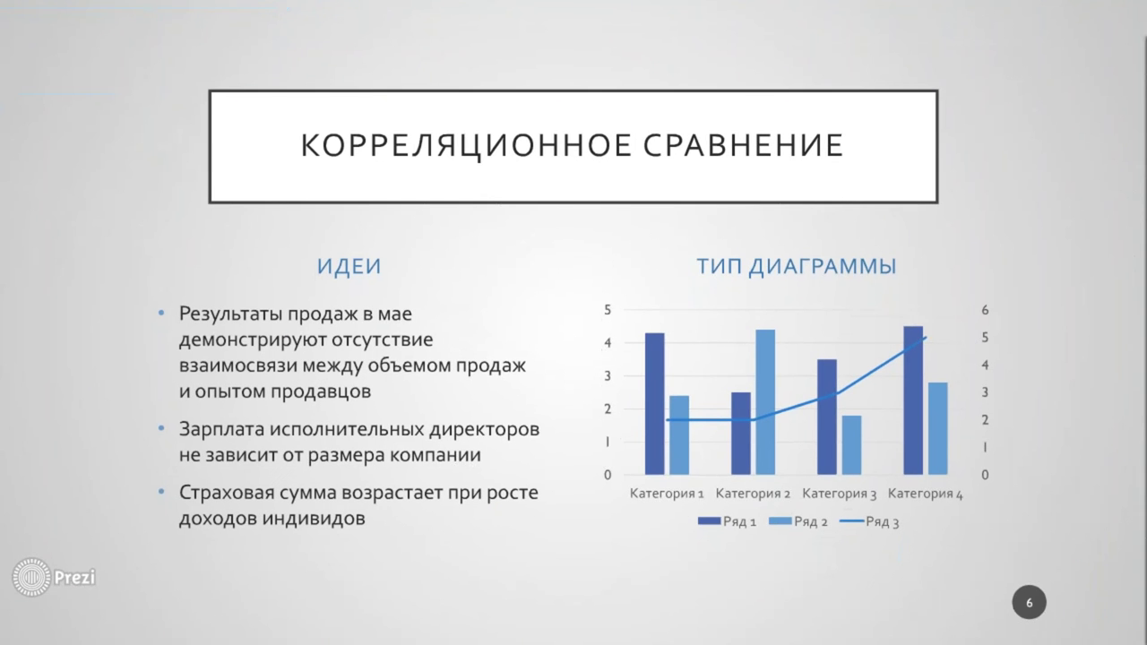
key(Escape)
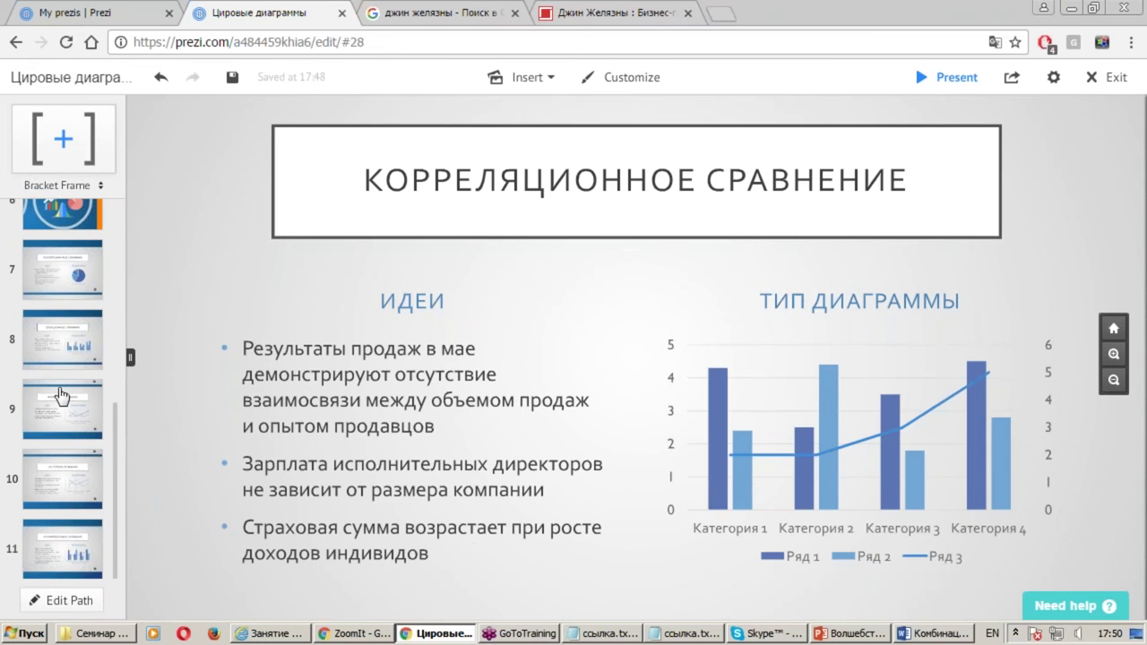
Jump to path step 6 'Выбор типа диаграммы', then back to the step 1 title overview
click(79, 231)
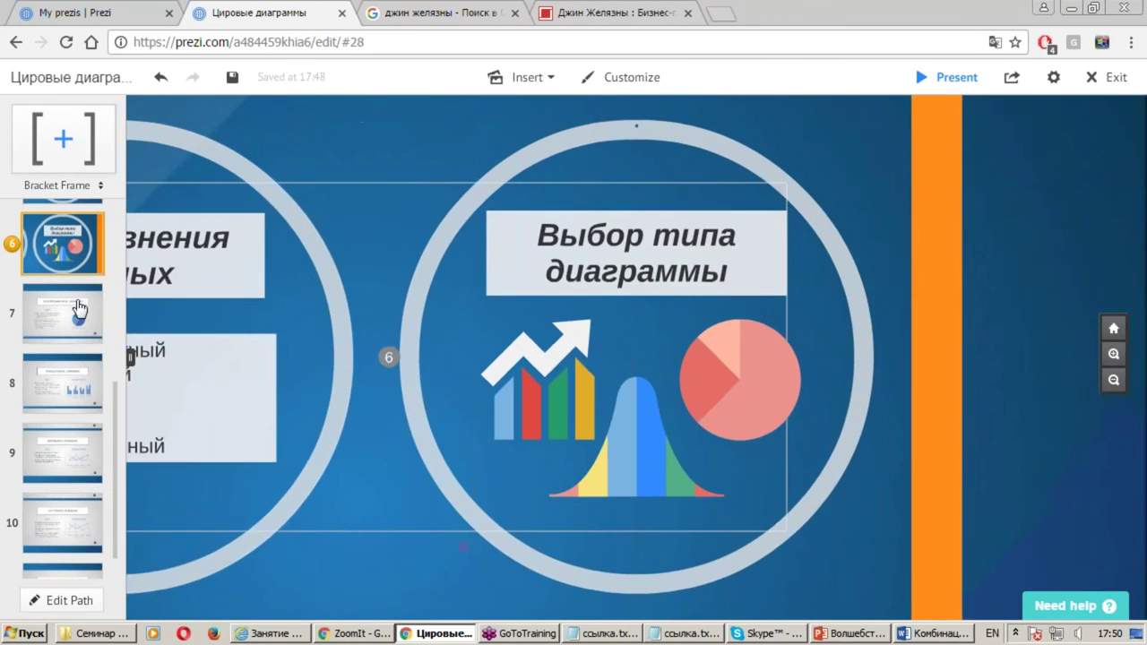
scroll(63, 305, up, 2)
scroll(58, 300, up, 2)
scroll(54, 282, up, 1)
click(53, 273)
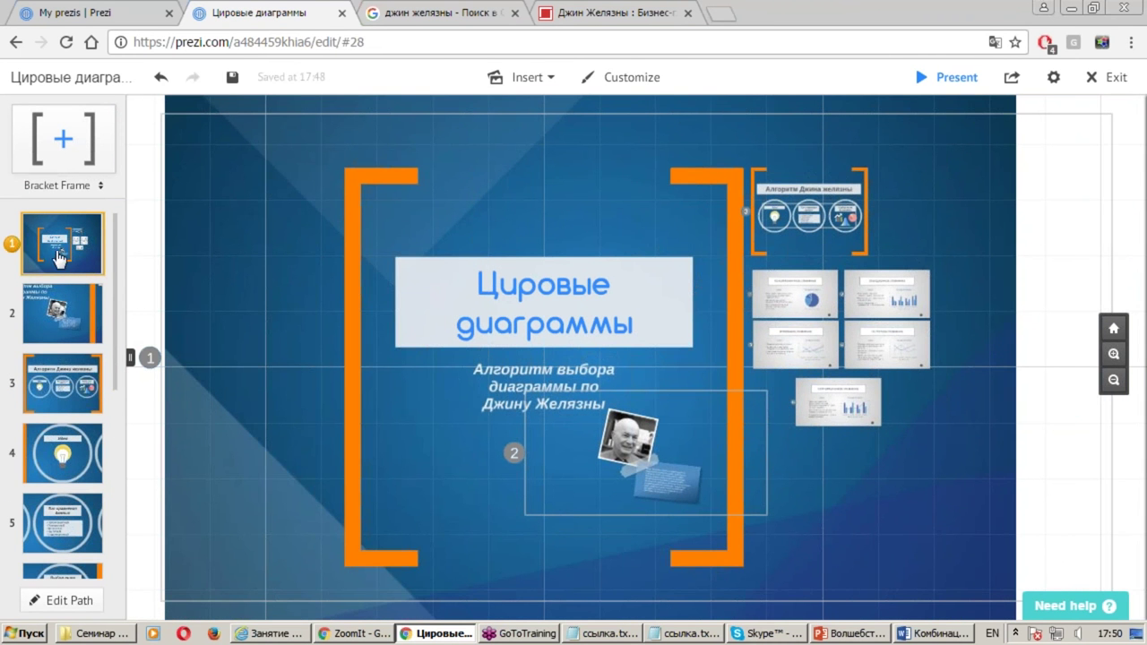
Replay the presentation from the title to 'Выбор типа диаграммы', then exit and zoom out
click(954, 85)
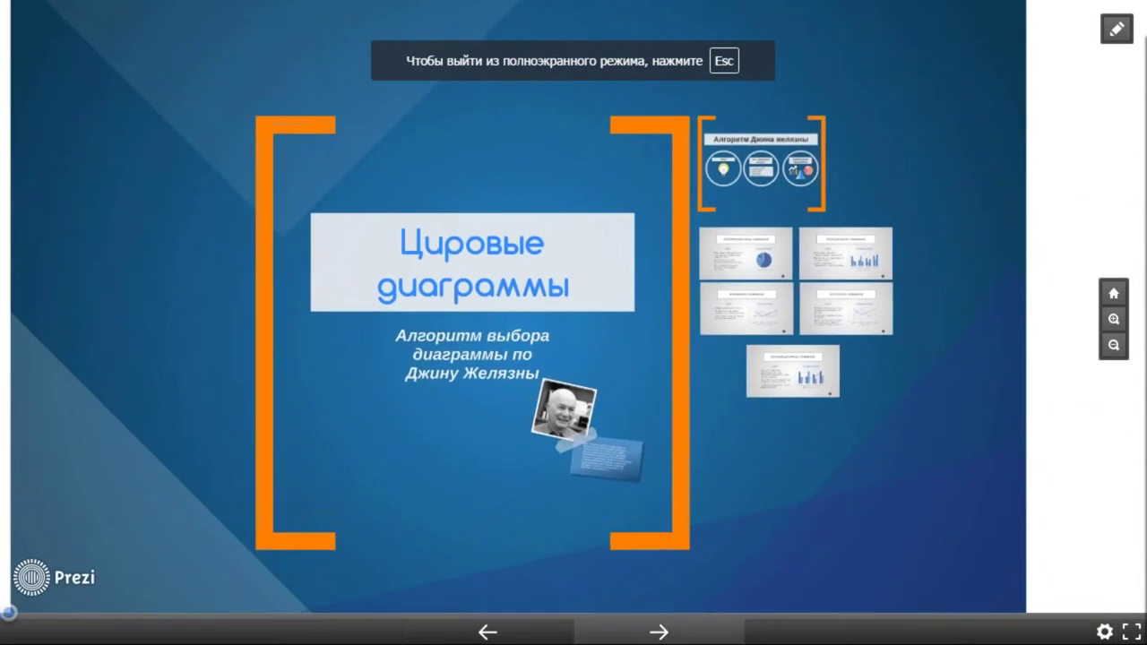
click(659, 632)
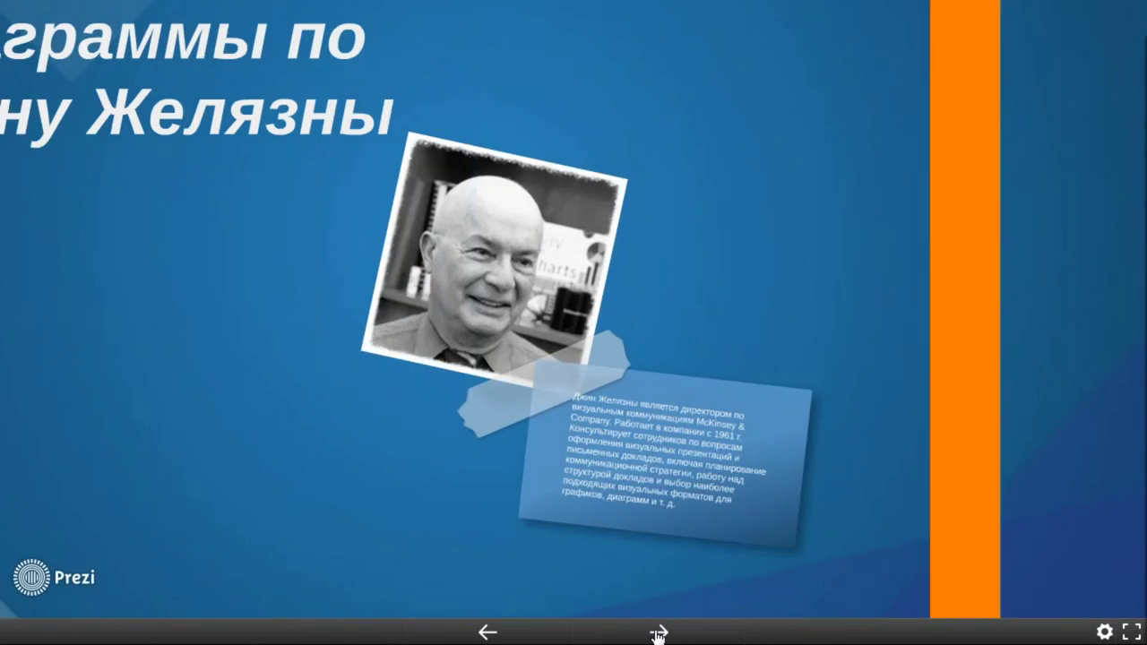
click(659, 632)
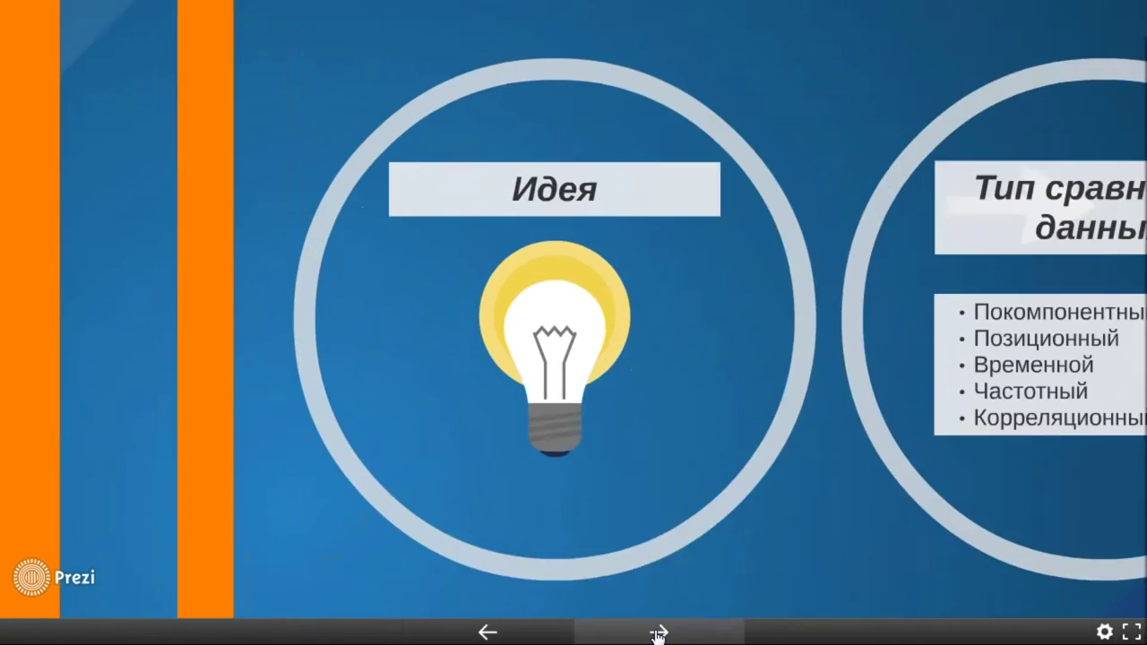
click(658, 632)
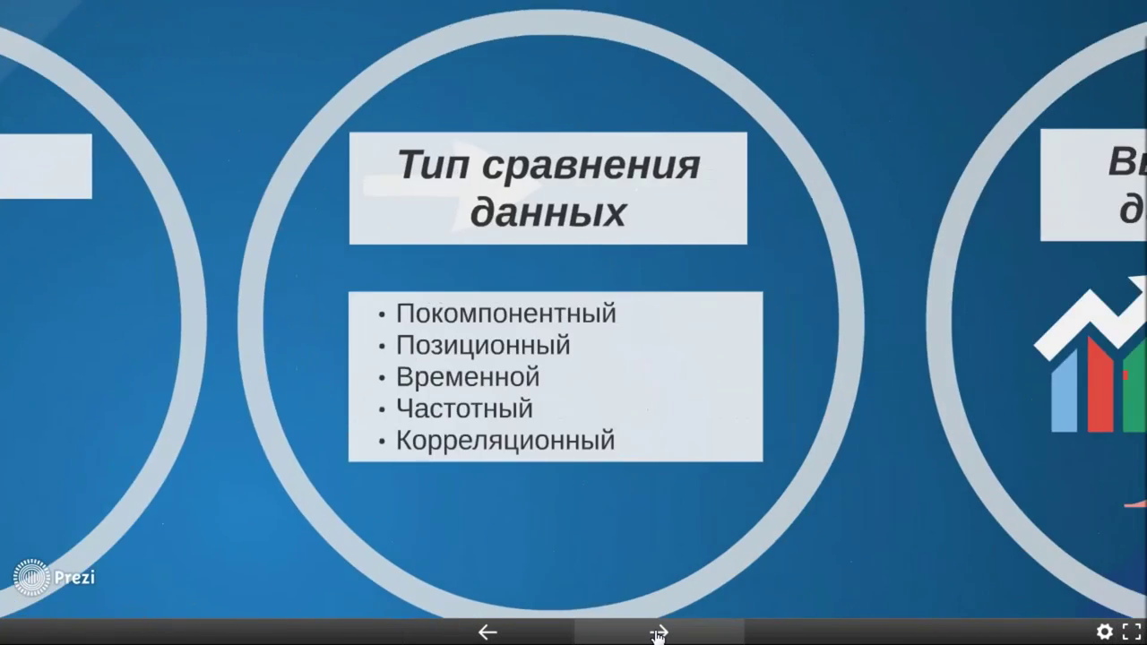
click(659, 632)
key(Escape)
scroll(492, 386, down, 3)
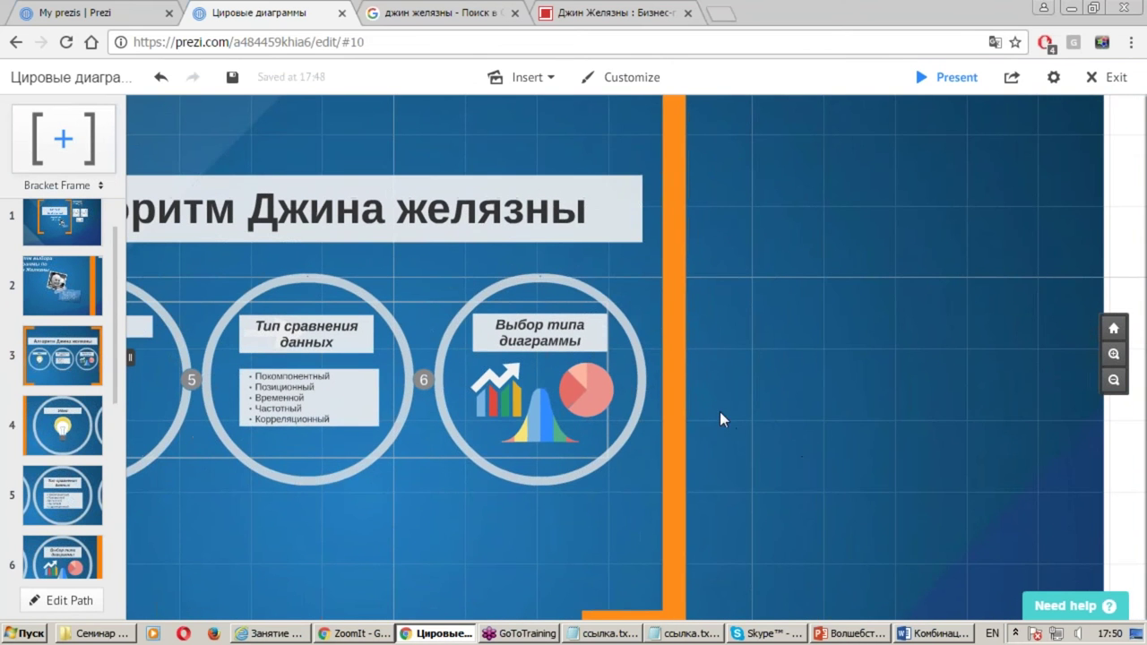
Bring the whole 'Алгоритм Джина железны' frame into view and open a new Chrome tab
drag(722, 419, 1003, 412)
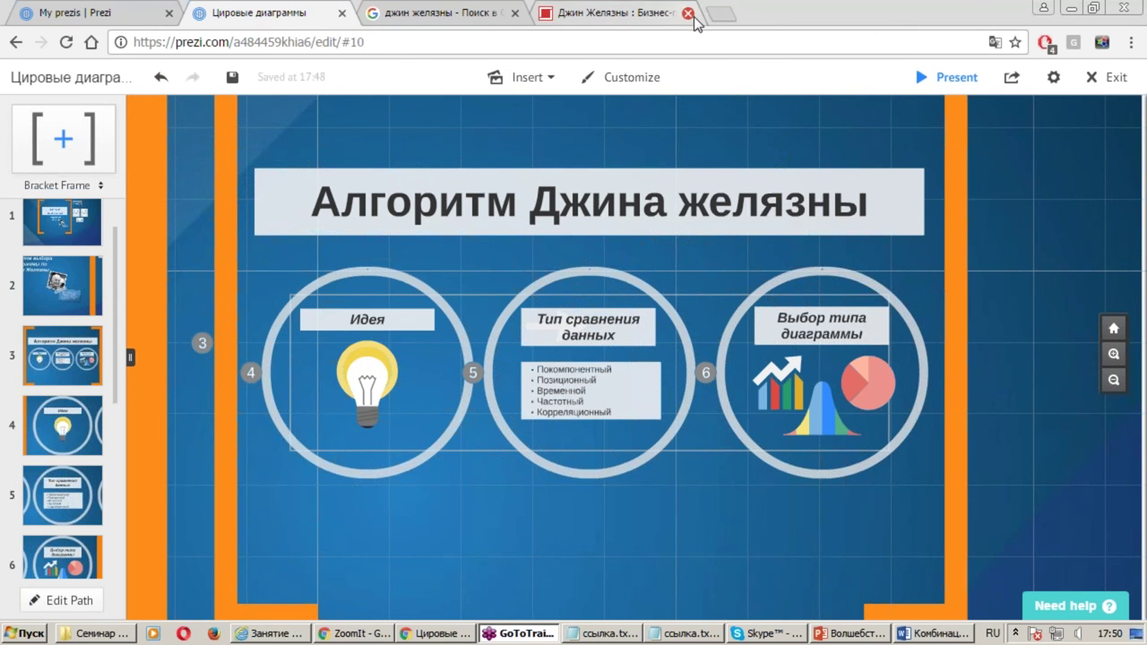
click(724, 18)
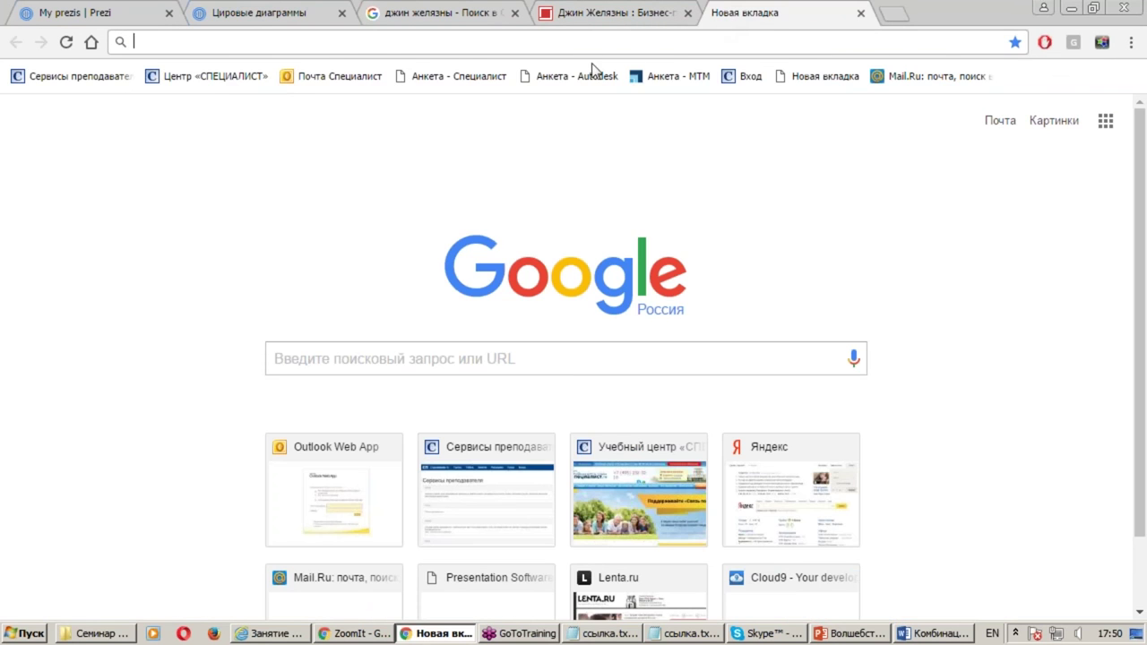
Go to the Центр «СПЕЦИАЛИСТ» training centre website from the bookmarks bar
click(206, 78)
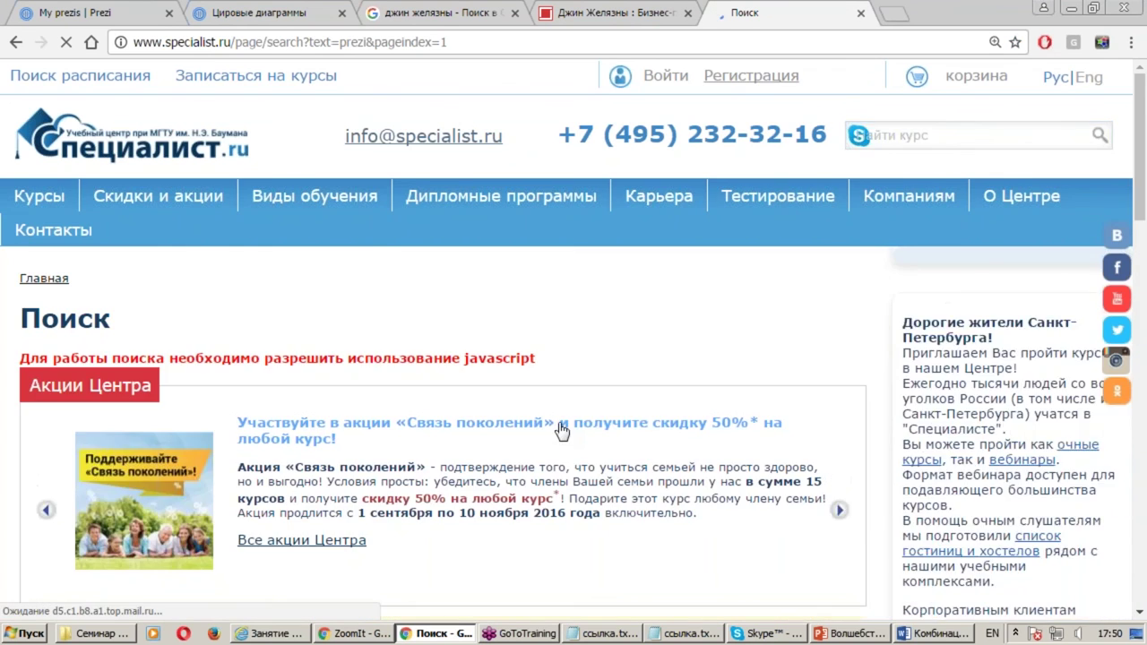
scroll(573, 432, down, 10)
scroll(565, 421, up, 2)
scroll(561, 417, up, 4)
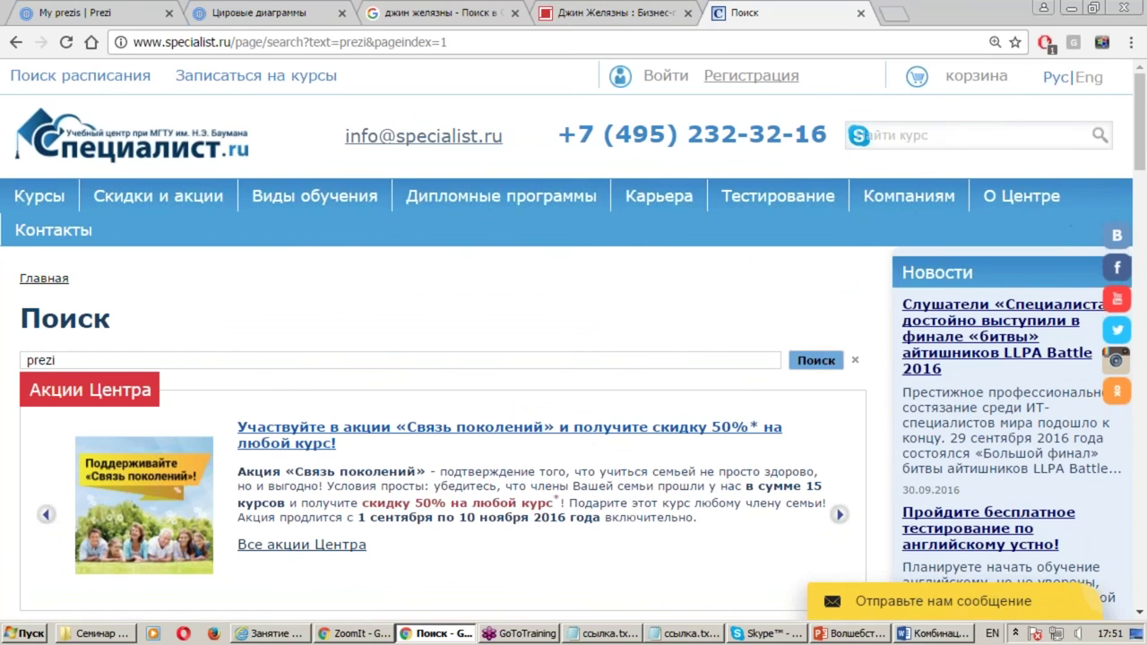
Search the site for 'prezi' and open the Prezi for MAC and PC course
click(949, 137)
text(prezi)
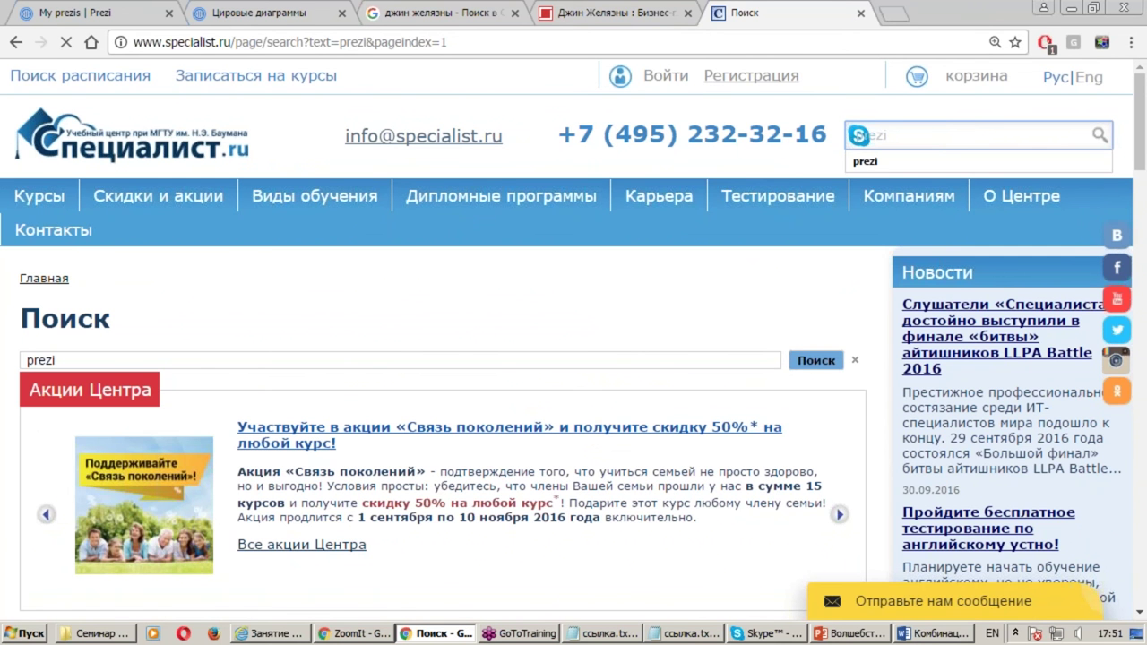
scroll(139, 350, down, 5)
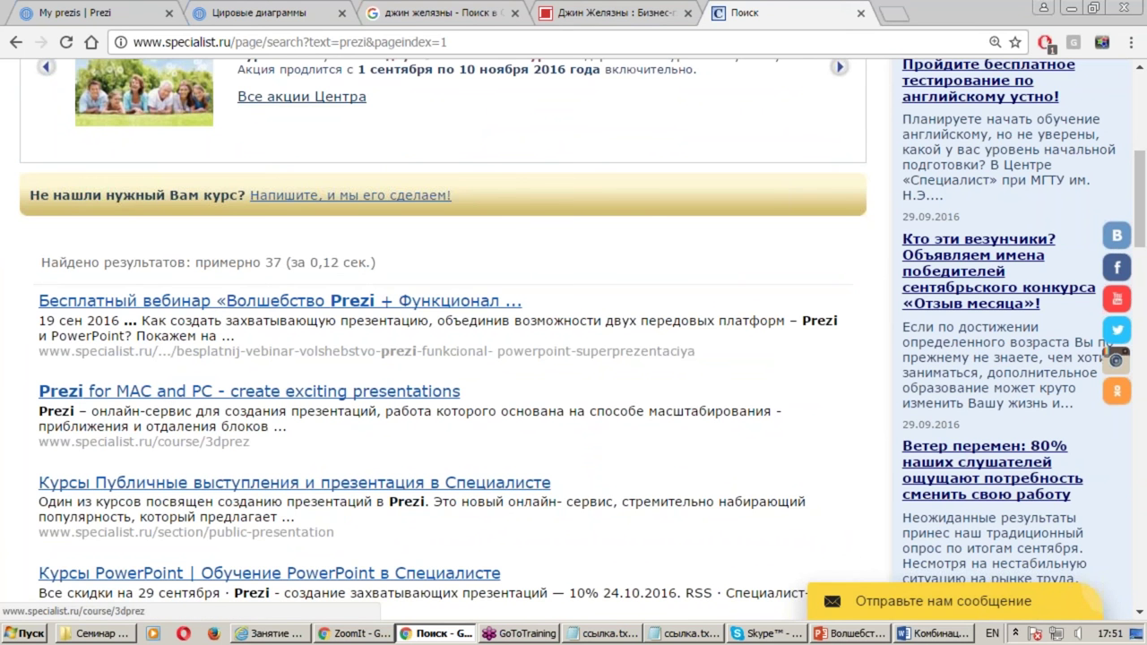
click(184, 396)
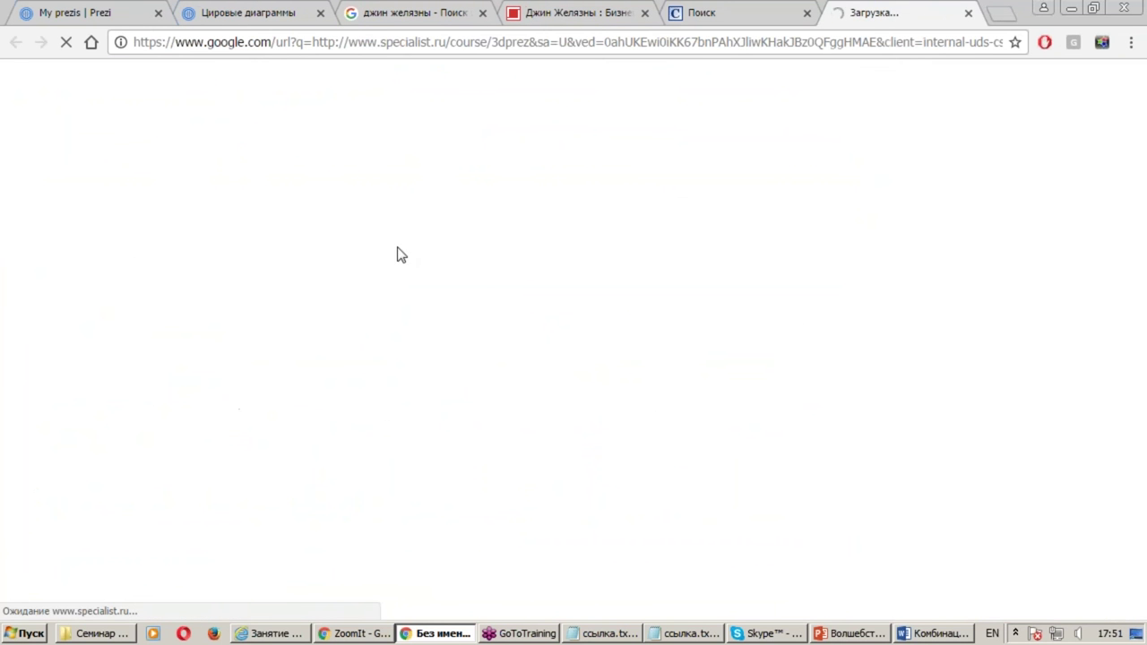
Scroll through the Prezi for MAC and PC course programme
scroll(458, 396, down, 5)
scroll(458, 396, down, 5)
scroll(458, 394, up, 8)
scroll(395, 391, down, 5)
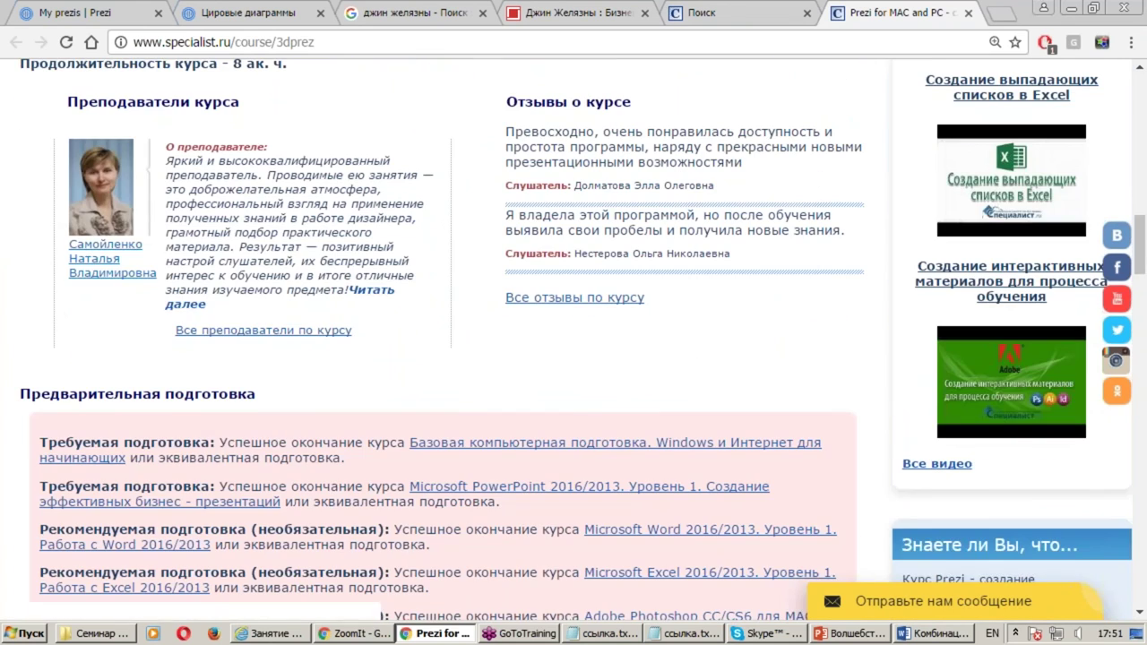
scroll(279, 285, down, 5)
scroll(280, 285, down, 2)
scroll(280, 285, down, 1)
scroll(280, 285, down, 4)
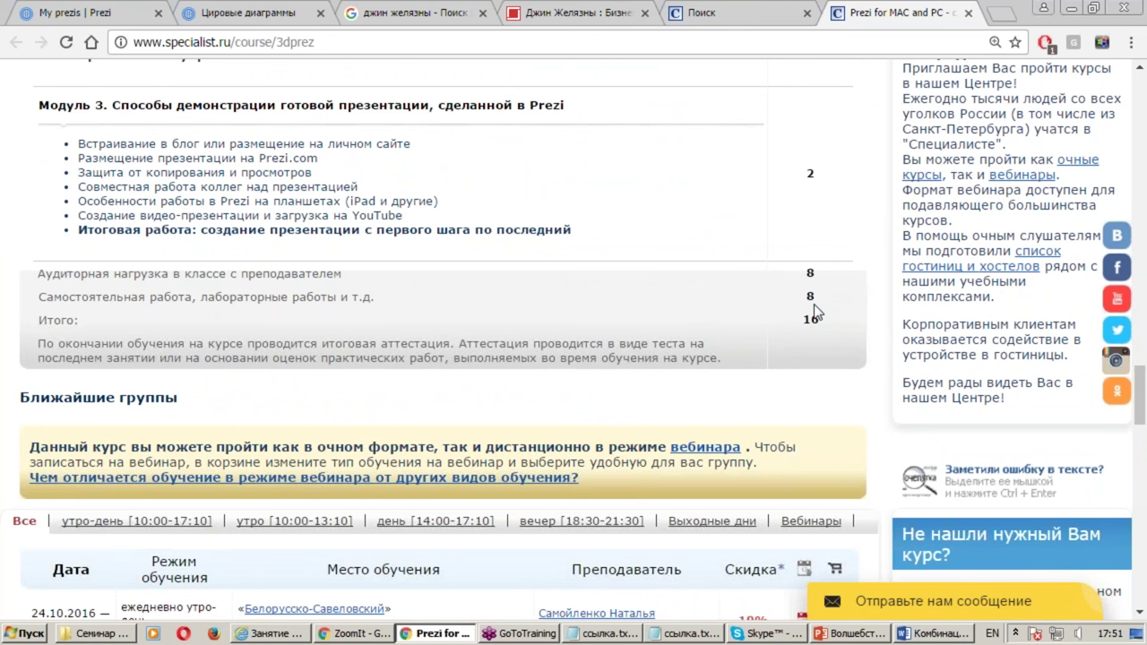
scroll(816, 315, up, 2)
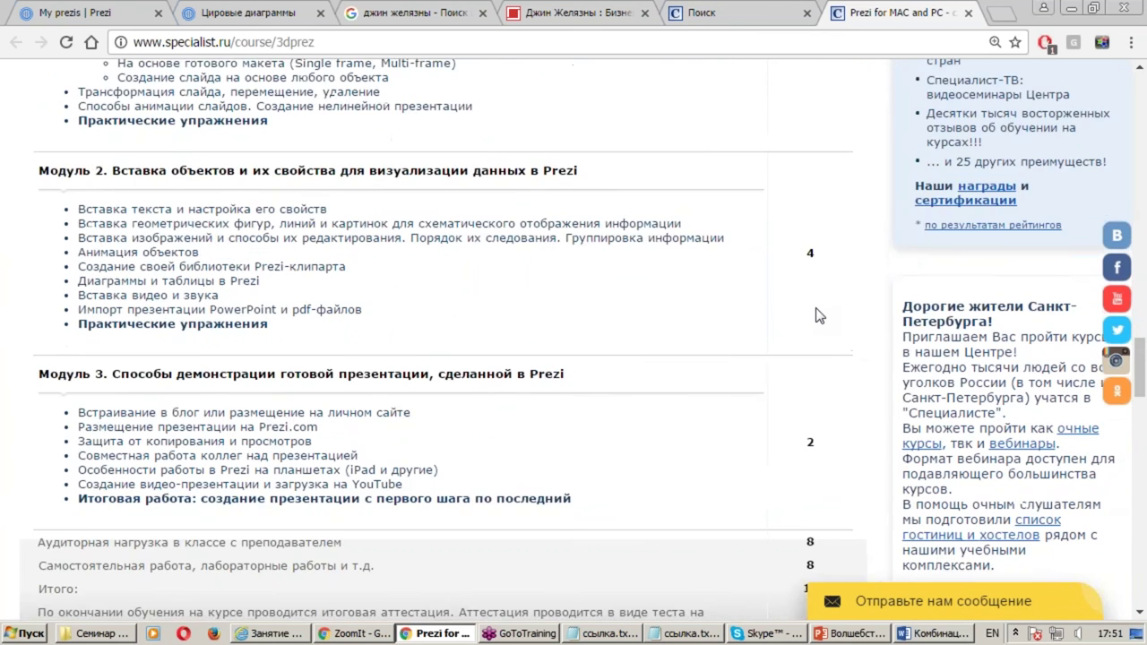
scroll(816, 315, up, 3)
scroll(815, 315, up, 4)
scroll(816, 316, down, 5)
scroll(818, 315, down, 5)
scroll(814, 314, up, 2)
Close the course tab, minimise Chrome and close the Семинар Prezi folder window
key(ctrl+w)
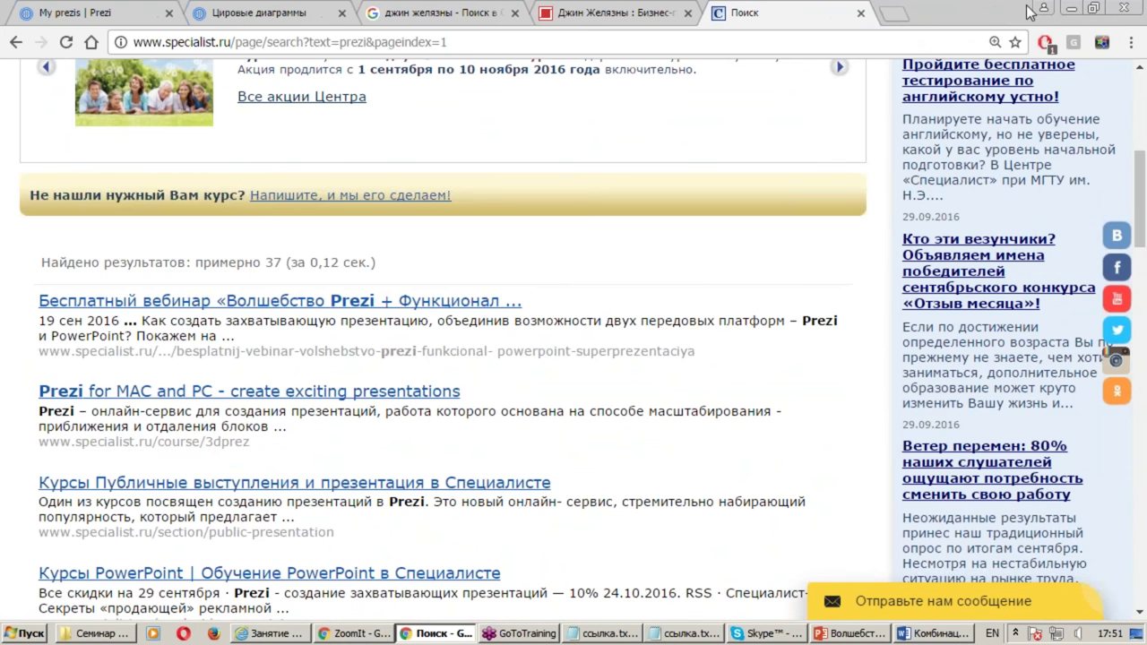
click(1073, 9)
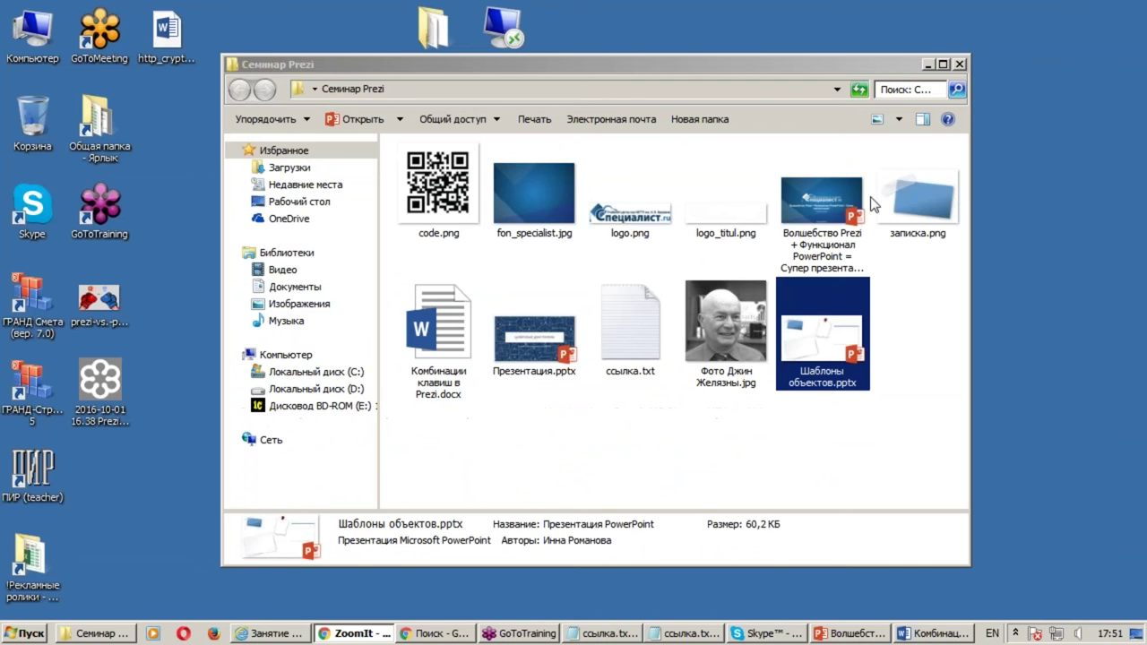
click(959, 63)
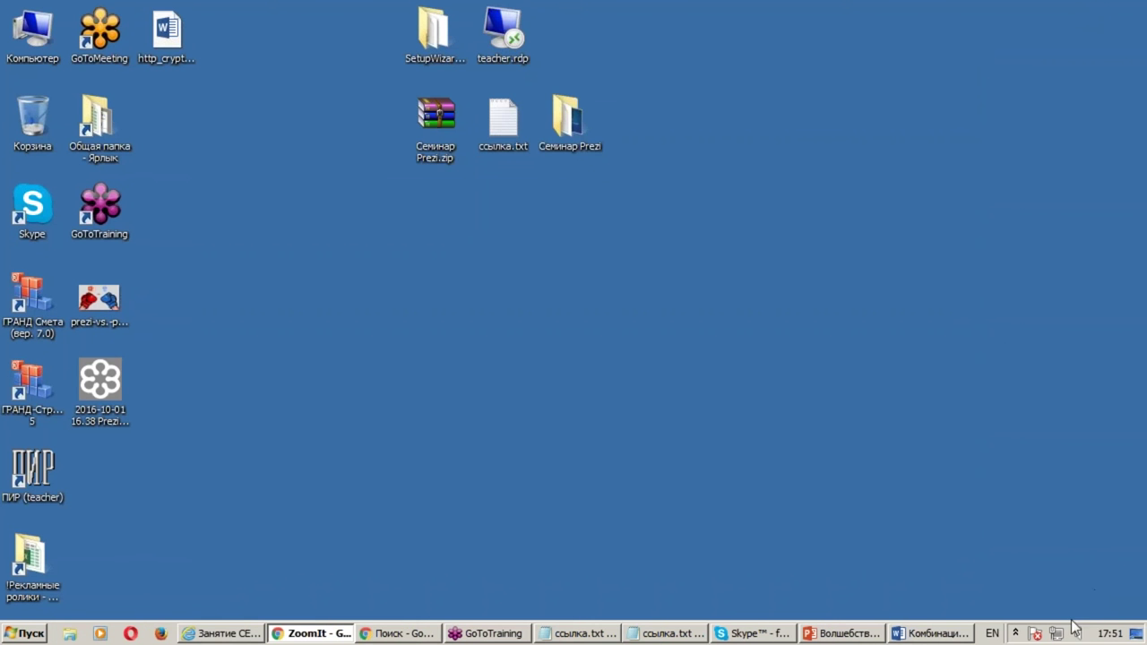